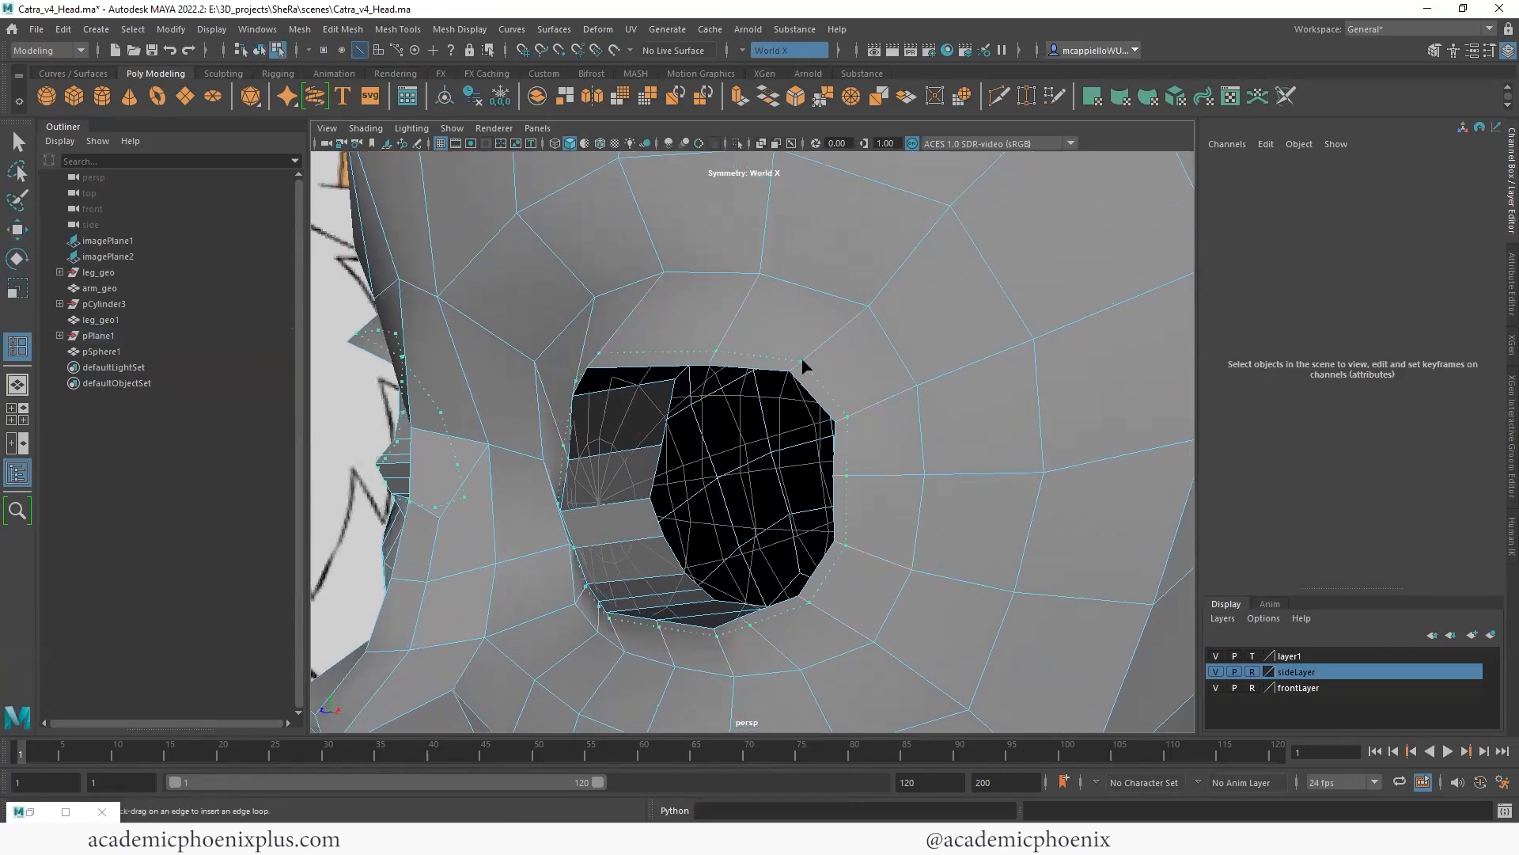
{"action": "key", "text": "w"}
{"action": "left_click_drag", "start_coordinate": [574, 498], "coordinate": [580, 498]}
{"action": "left_click_drag", "start_coordinate": [732, 443], "coordinate": [690, 353], "text": "alt"}
{"action": "key", "text": "r"}
{"action": "left_click_drag", "start_coordinate": [557, 522], "coordinate": [566, 504]}
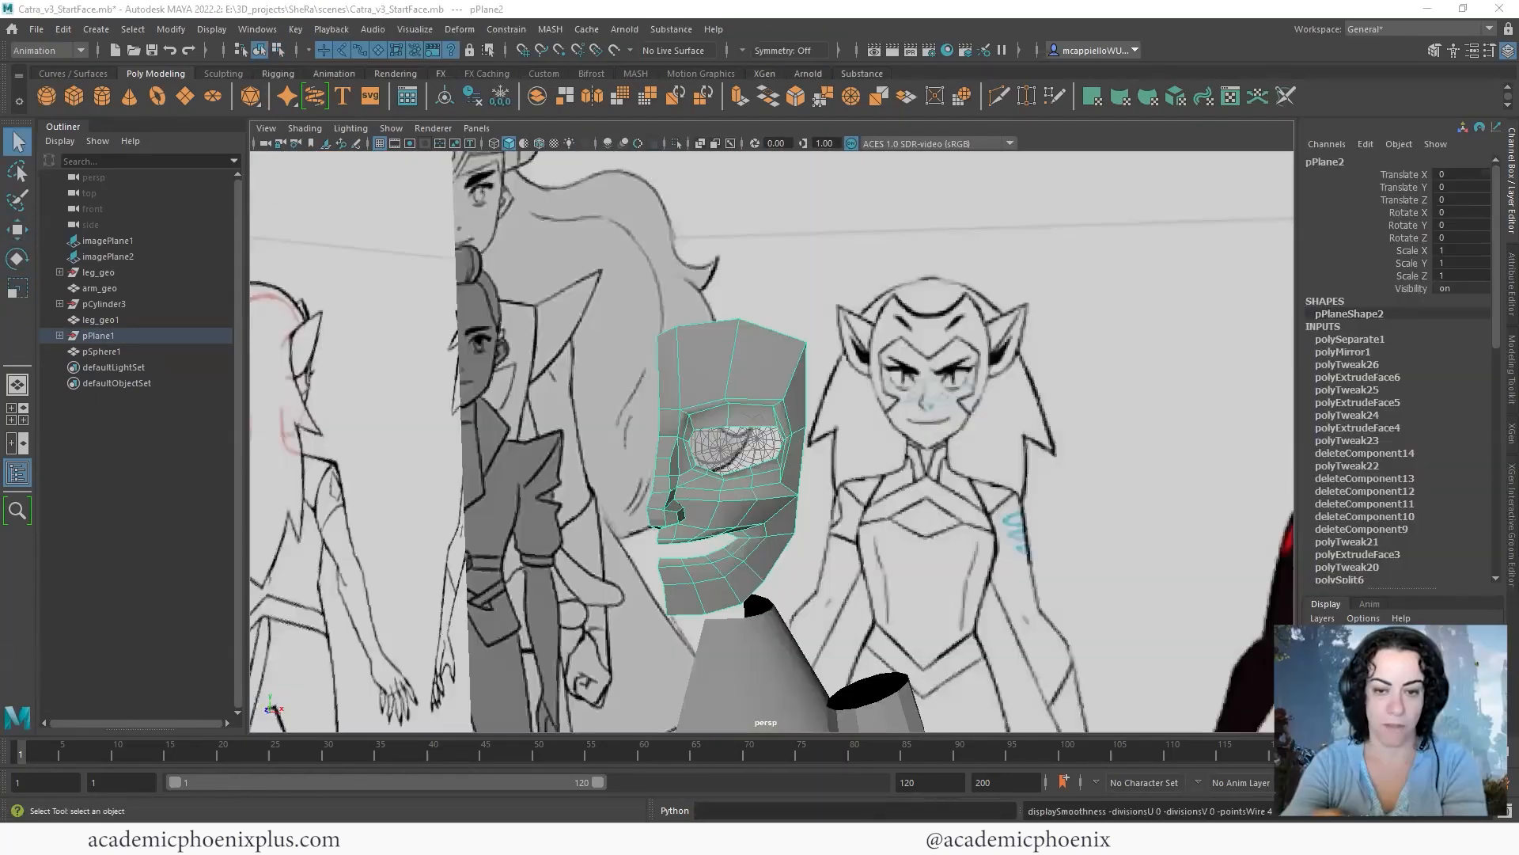
- Preview the half-face mesh smoothed and examine its eye, nose and mouth areas from several angles
{"action": "mouse_move", "coordinate": [821, 452]}
{"action": "left_mouse_down", "text": "alt"}
{"action": "mouse_move", "coordinate": [795, 397]}
{"action": "mouse_move", "coordinate": [812, 454]}
{"action": "left_mouse_up", "text": "alt"}
{"action": "left_click", "coordinate": [809, 459]}
{"action": "key", "text": "3"}
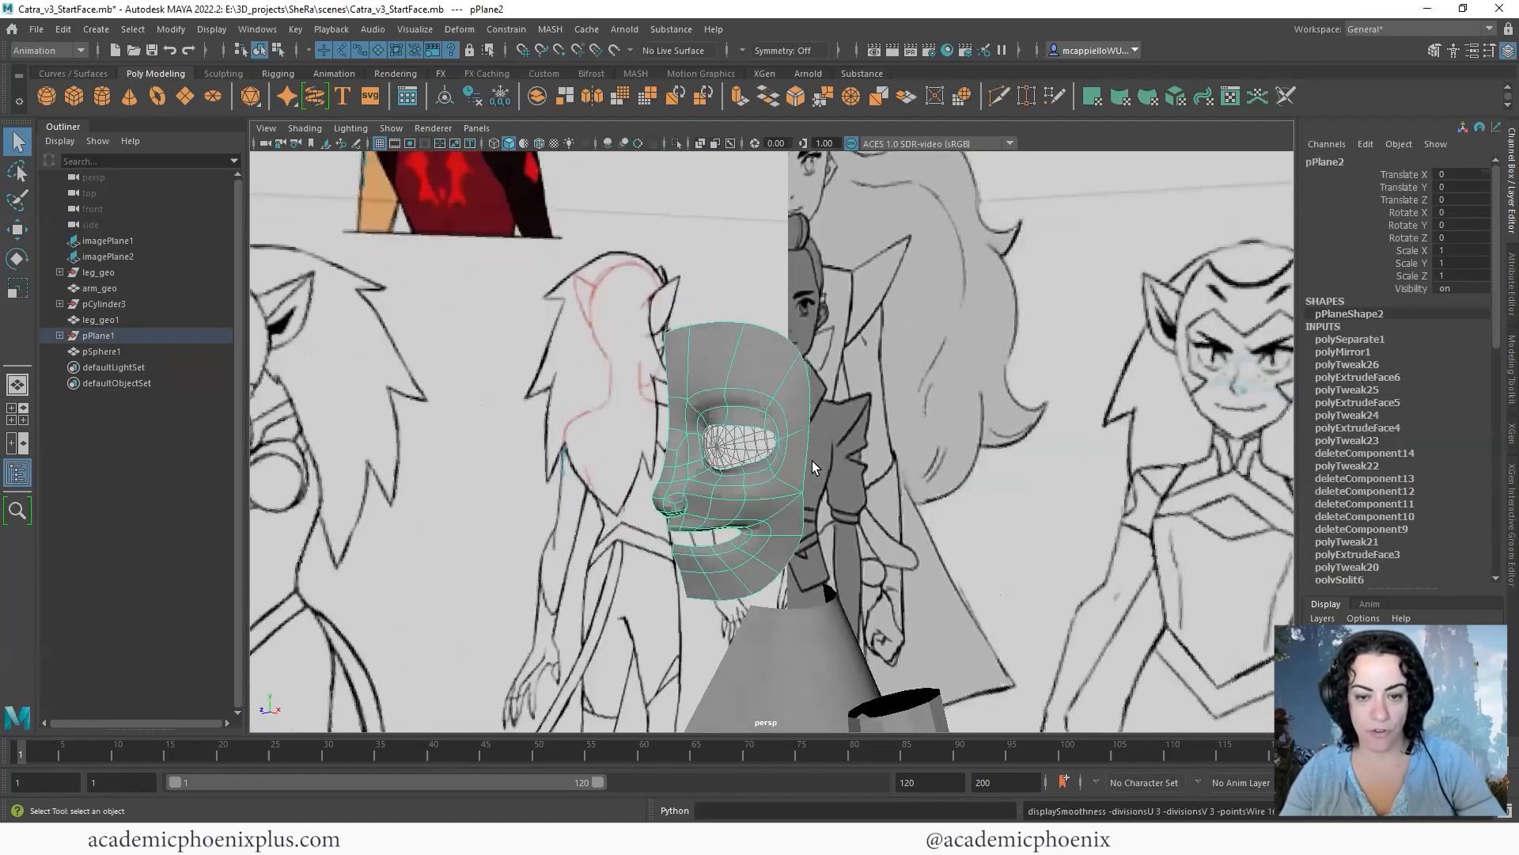
{"action": "left_click", "coordinate": [877, 486]}
{"action": "left_click_drag", "start_coordinate": [803, 513], "coordinate": [798, 420], "text": "alt"}
{"action": "scroll", "coordinate": [798, 419], "scroll_direction": "up", "scroll_amount": 3}
{"action": "left_click", "coordinate": [757, 462]}
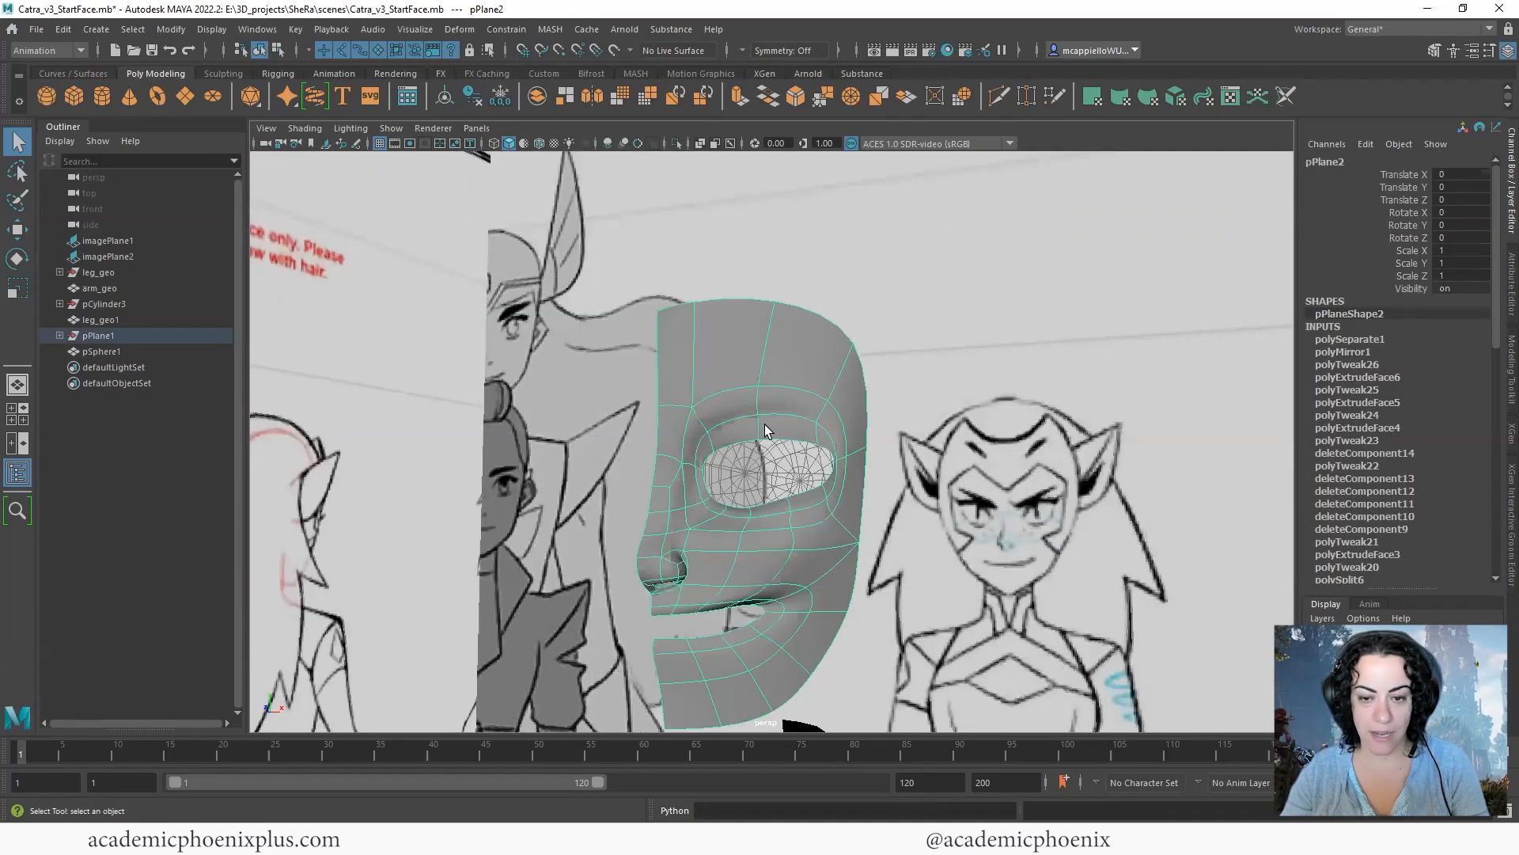
{"action": "left_click_drag", "start_coordinate": [757, 462], "coordinate": [718, 406], "text": "alt"}
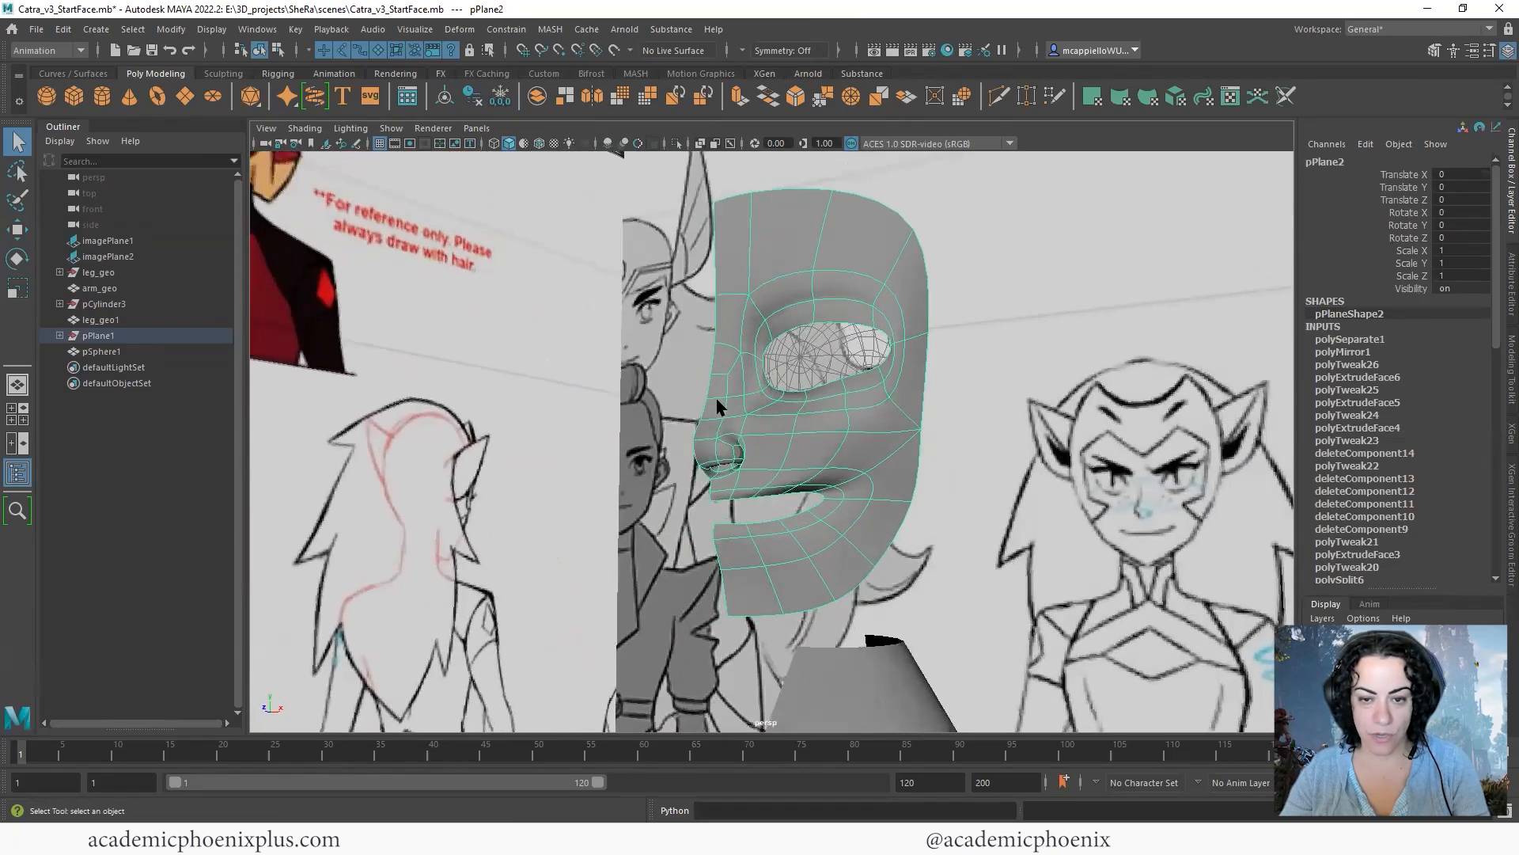
{"action": "middle_click_drag", "start_coordinate": [920, 476], "coordinate": [870, 427], "text": "alt"}
- Compare the half-face mesh's eye opening with the drawn eye on the reference image in the front view
{"action": "key", "text": "space"}
{"action": "key", "text": "space"}
{"action": "scroll", "coordinate": [847, 400], "scroll_direction": "up", "scroll_amount": 1}
{"action": "scroll", "coordinate": [1045, 535], "scroll_direction": "down", "scroll_amount": 12}
{"action": "scroll", "coordinate": [799, 402], "scroll_direction": "down", "scroll_amount": 1}
{"action": "middle_click_drag", "start_coordinate": [800, 559], "coordinate": [758, 493], "text": "alt"}
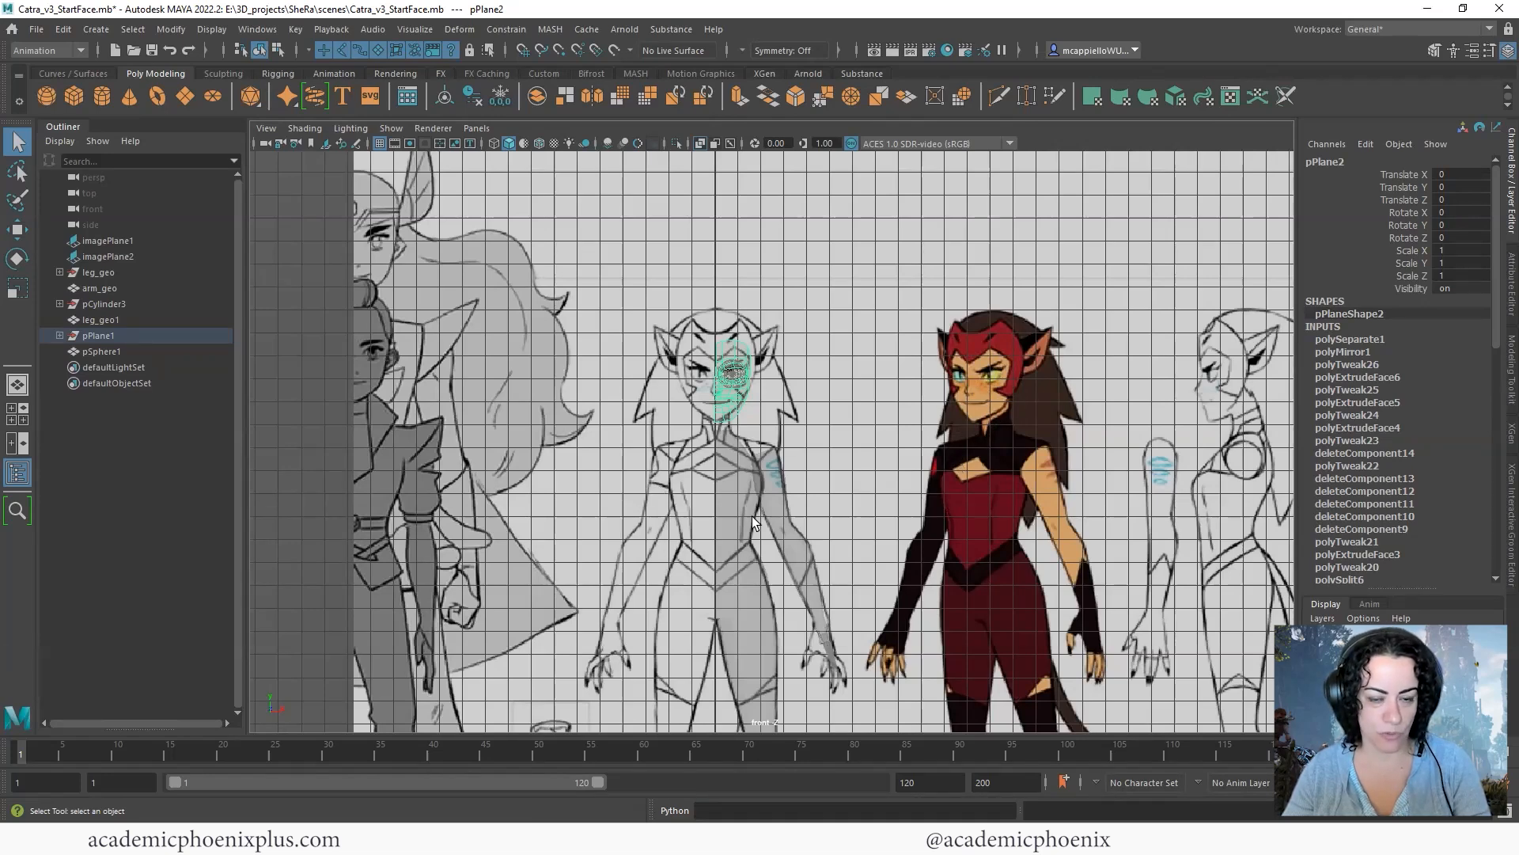
{"action": "right_click_drag", "start_coordinate": [693, 406], "coordinate": [1194, 530], "text": "alt"}
{"action": "middle_click_drag", "start_coordinate": [1193, 530], "coordinate": [1048, 458], "text": "alt"}
{"action": "scroll", "coordinate": [783, 361], "scroll_direction": "up", "scroll_amount": 4}
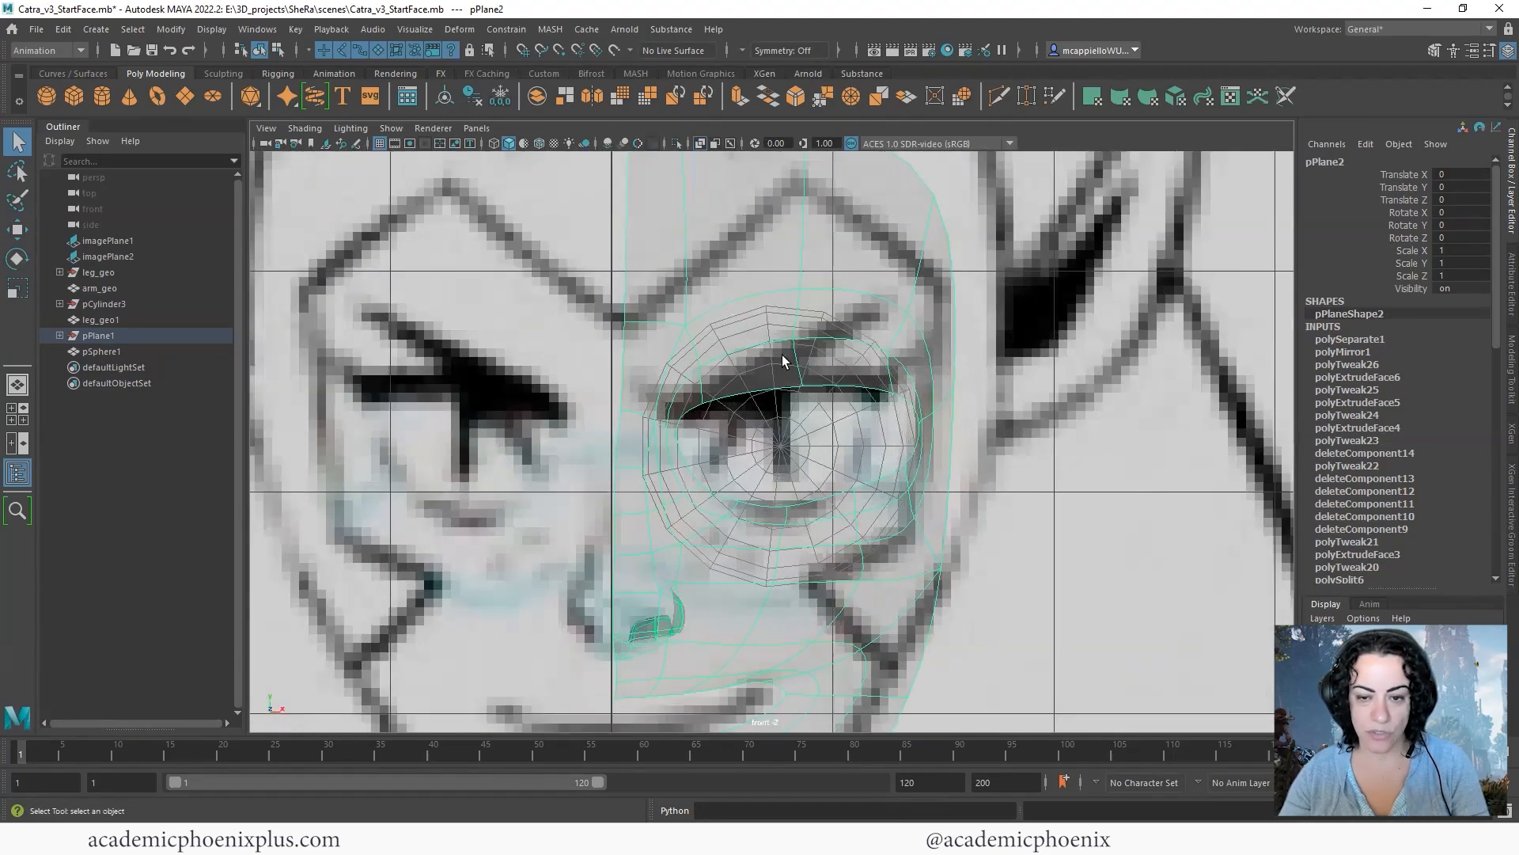
{"action": "scroll", "coordinate": [706, 389], "scroll_direction": "up", "scroll_amount": 2}
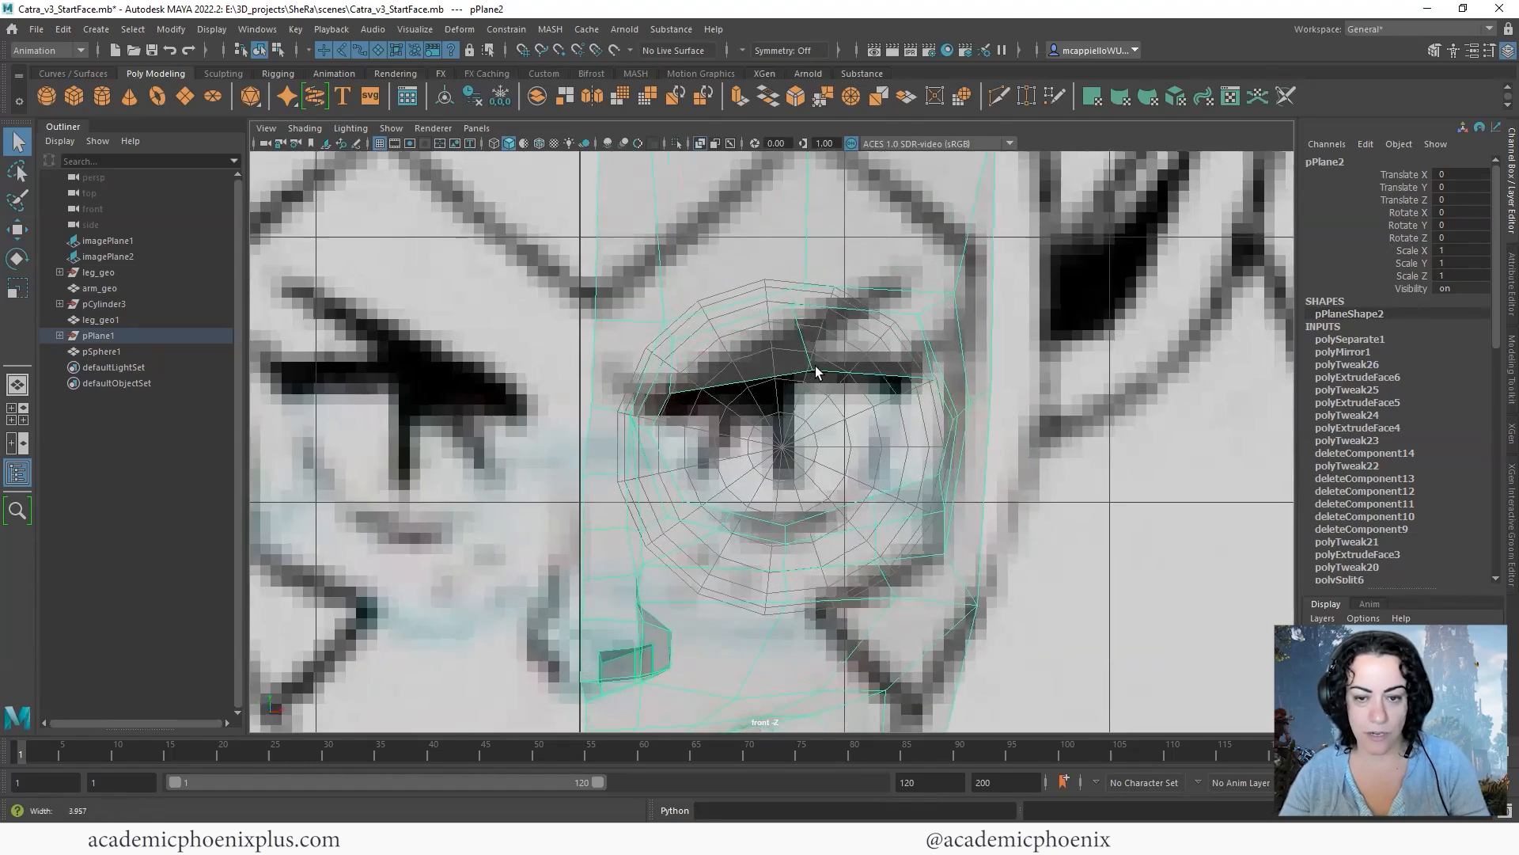
{"action": "right_click_drag", "start_coordinate": [661, 473], "coordinate": [1076, 387], "text": "alt"}
{"action": "scroll", "coordinate": [804, 365], "scroll_direction": "up", "scroll_amount": 5}
{"action": "scroll", "coordinate": [791, 389], "scroll_direction": "up", "scroll_amount": 4}
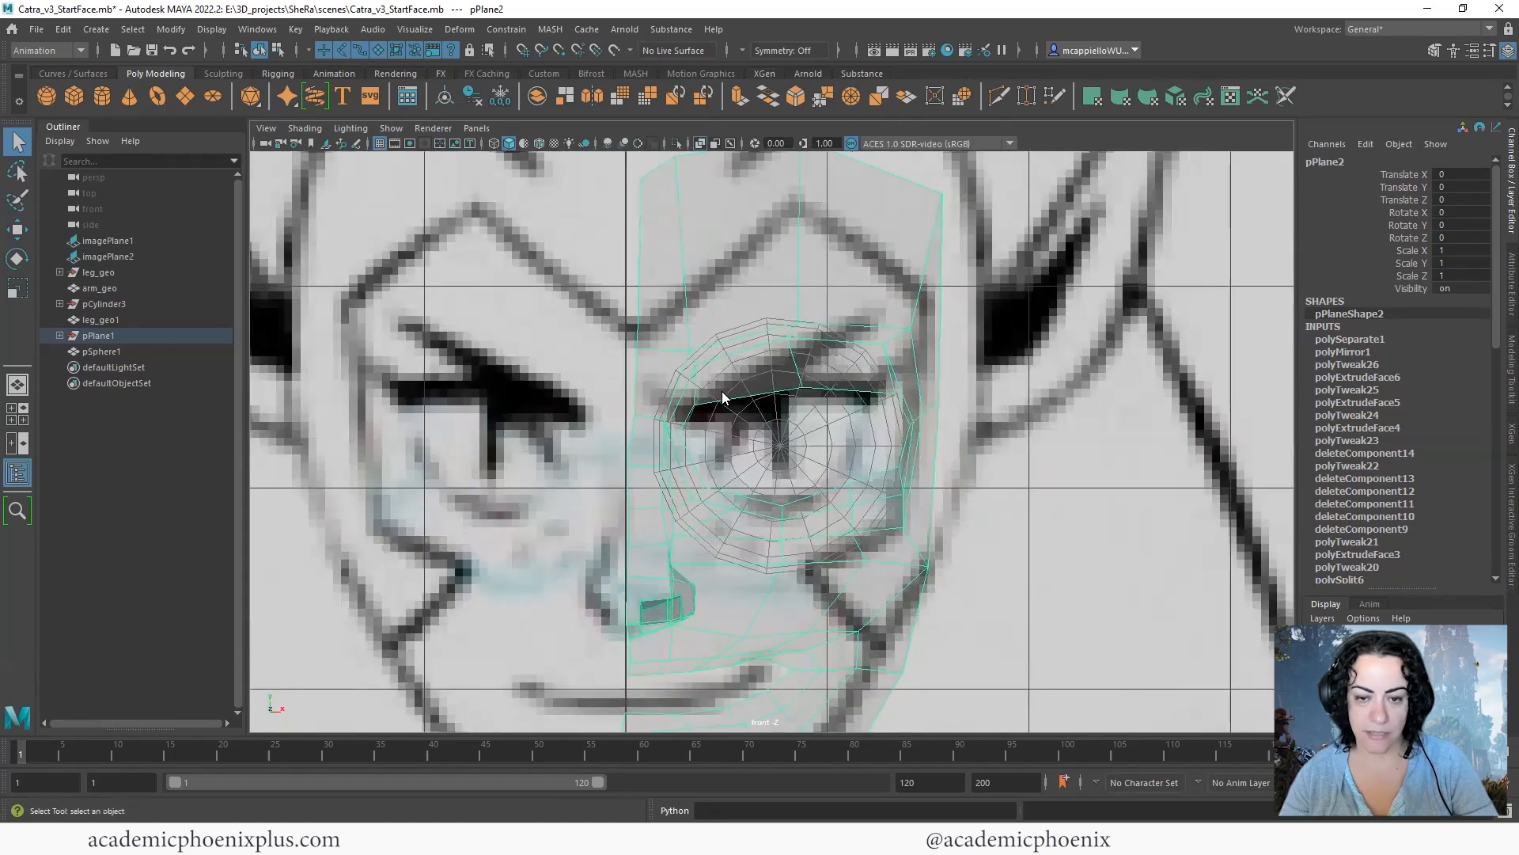
- In vertex mode, move the upper lid's inner-corner vertex down and inward towards the drawn eye corner in the front view
{"action": "right_click_drag", "start_coordinate": [721, 391], "coordinate": [698, 401]}
{"action": "left_click_drag", "start_coordinate": [686, 407], "coordinate": [685, 409]}
{"action": "key", "text": "w"}
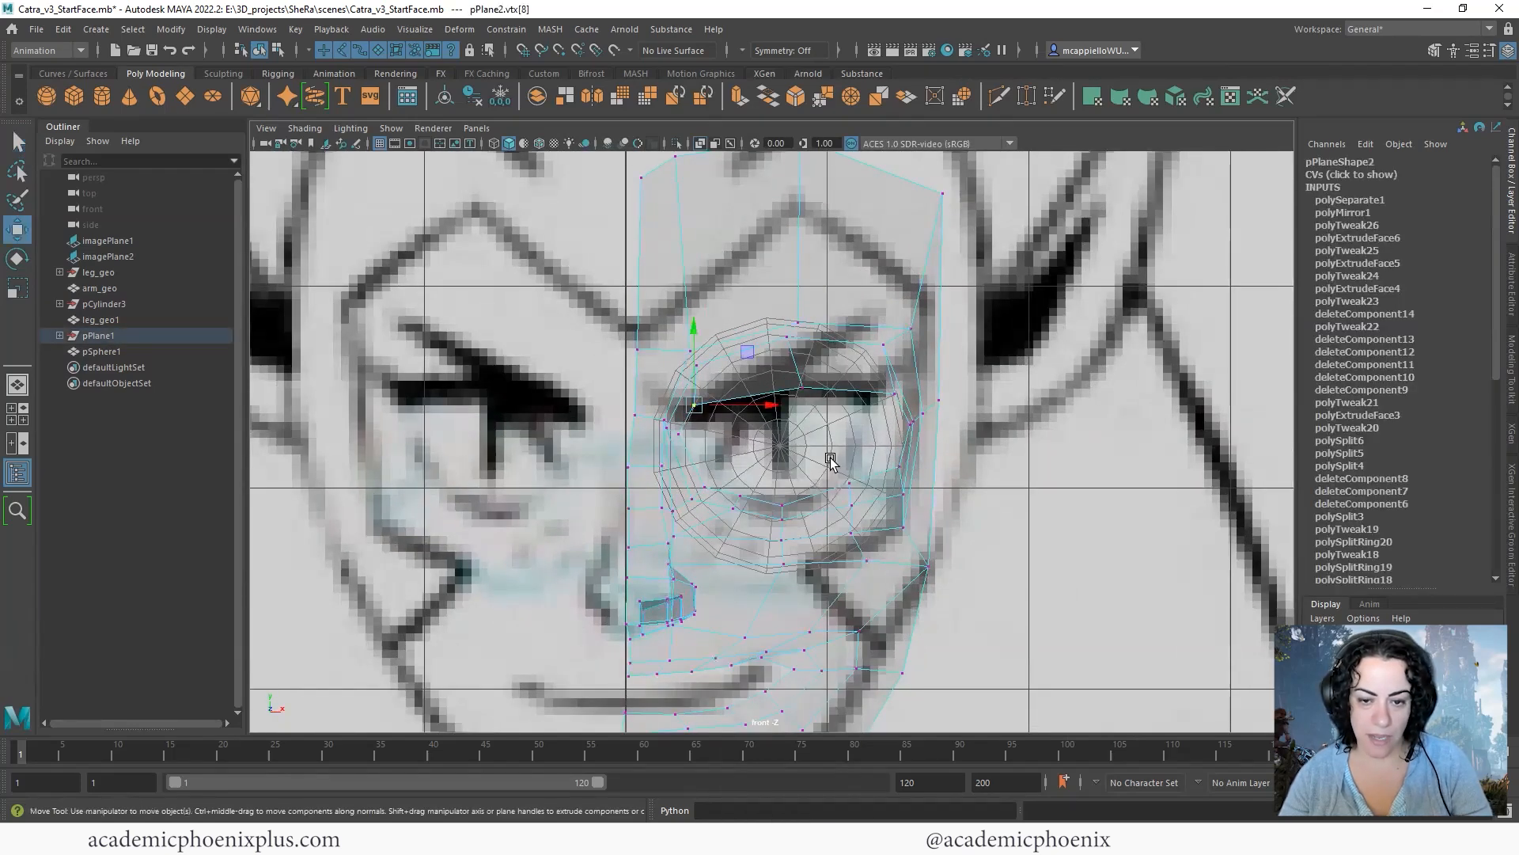
{"action": "scroll", "coordinate": [852, 412], "scroll_direction": "down", "scroll_amount": 8}
{"action": "scroll", "coordinate": [848, 417], "scroll_direction": "up", "scroll_amount": 5}
{"action": "middle_click_drag", "start_coordinate": [785, 416], "coordinate": [719, 414], "text": "alt"}
{"action": "scroll", "coordinate": [673, 428], "scroll_direction": "up", "scroll_amount": 4}
{"action": "mouse_move", "coordinate": [632, 435]}
{"action": "middle_mouse_down", "text": "alt"}
{"action": "mouse_move", "coordinate": [620, 437]}
{"action": "mouse_move", "coordinate": [636, 441]}
{"action": "middle_mouse_up", "text": "alt"}
{"action": "left_click_drag", "start_coordinate": [647, 422], "coordinate": [655, 451]}
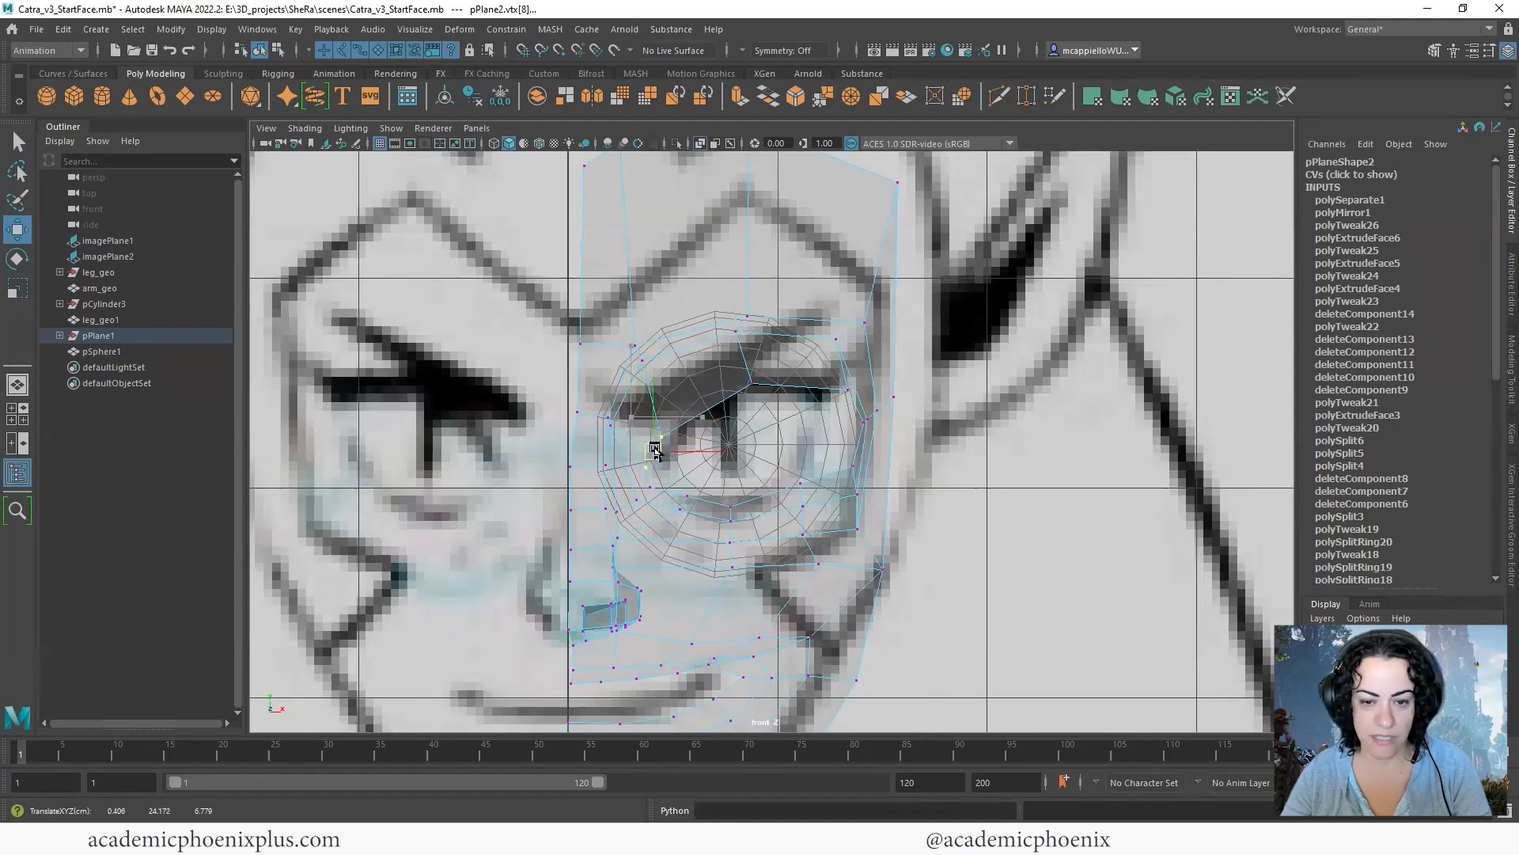
- Reposition the vertices around the inner eye corner and nose bridge to follow the reshaped corner
{"action": "left_click", "coordinate": [642, 359]}
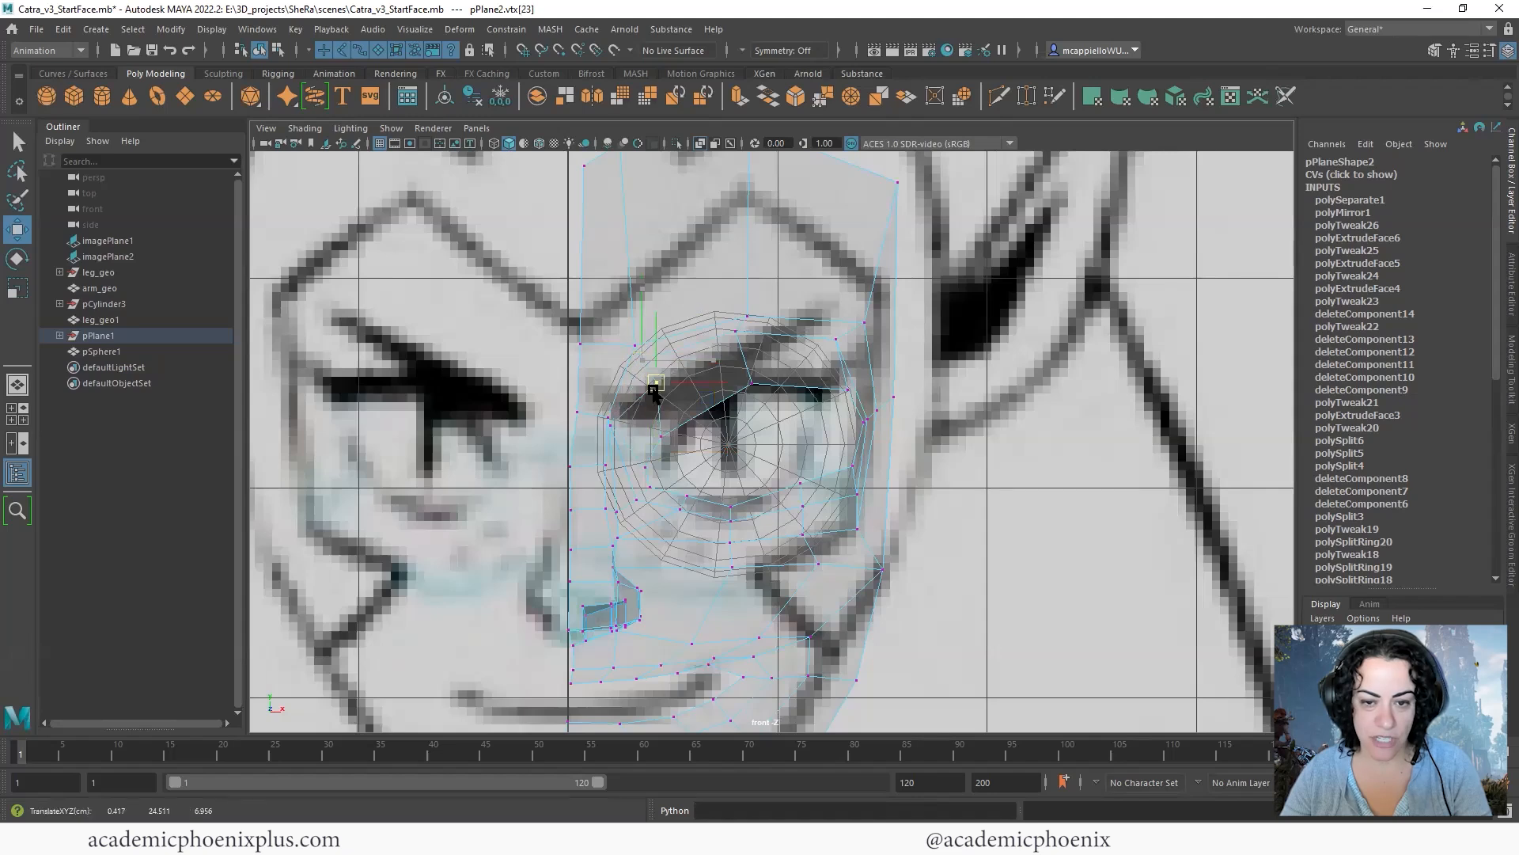
{"action": "left_click", "coordinate": [625, 434]}
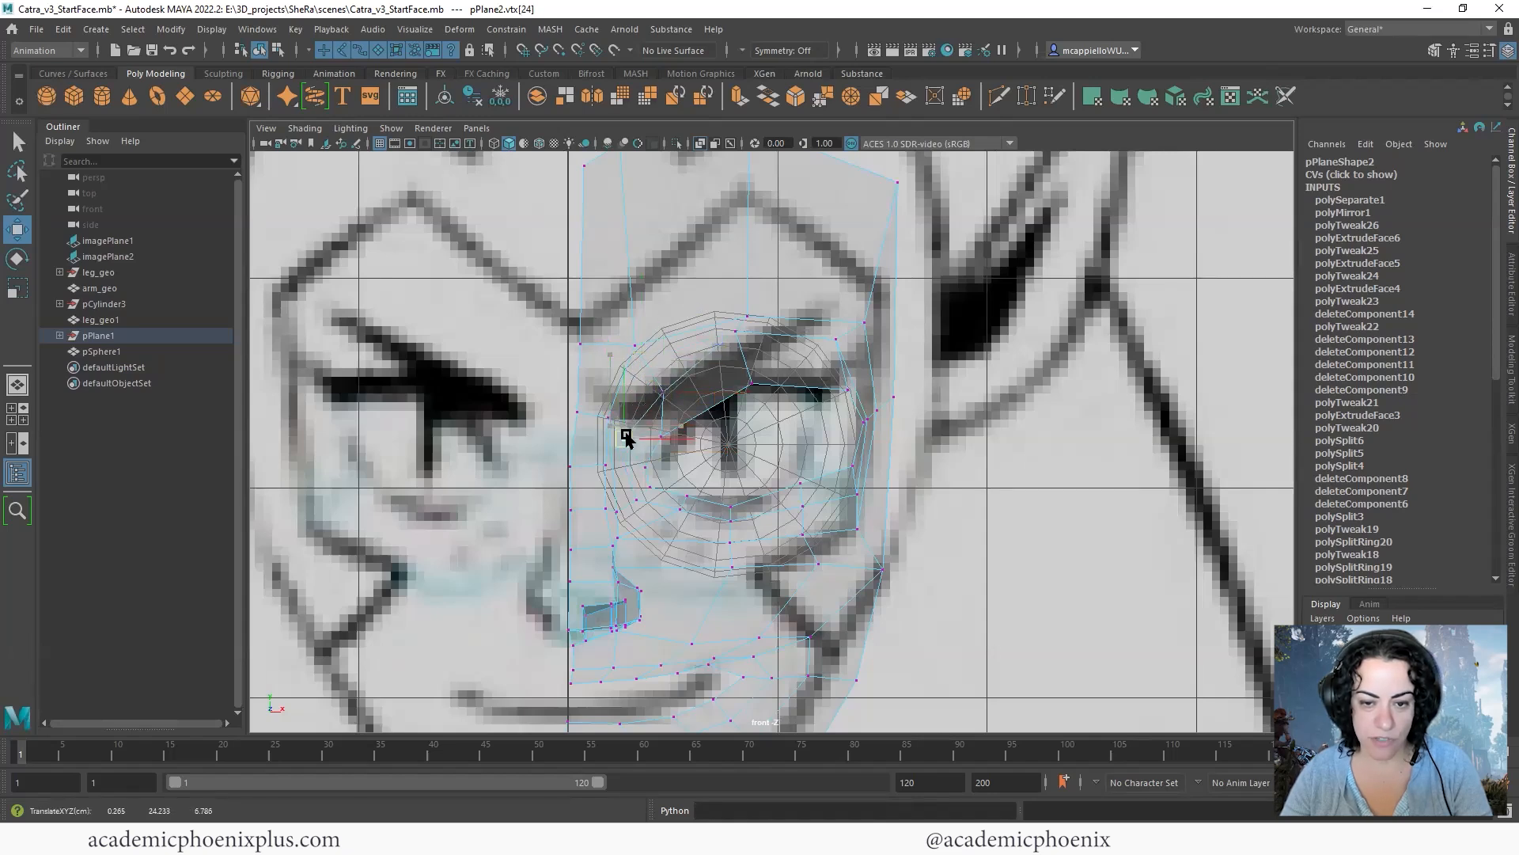
{"action": "left_click", "coordinate": [665, 395]}
{"action": "left_click_drag", "start_coordinate": [665, 395], "coordinate": [652, 387]}
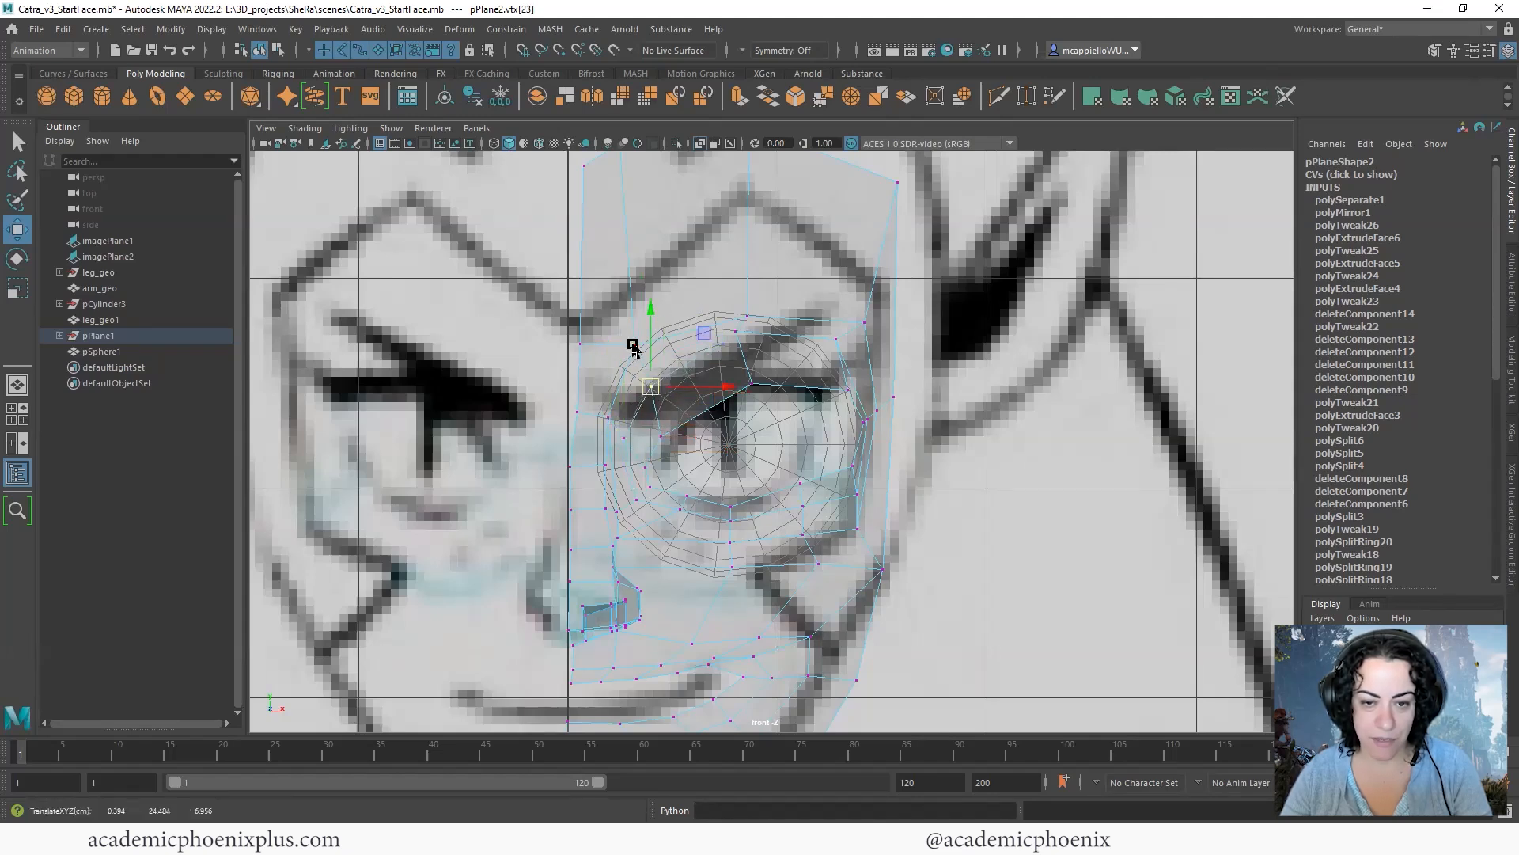
{"action": "left_click", "coordinate": [635, 372]}
{"action": "left_click", "coordinate": [563, 404]}
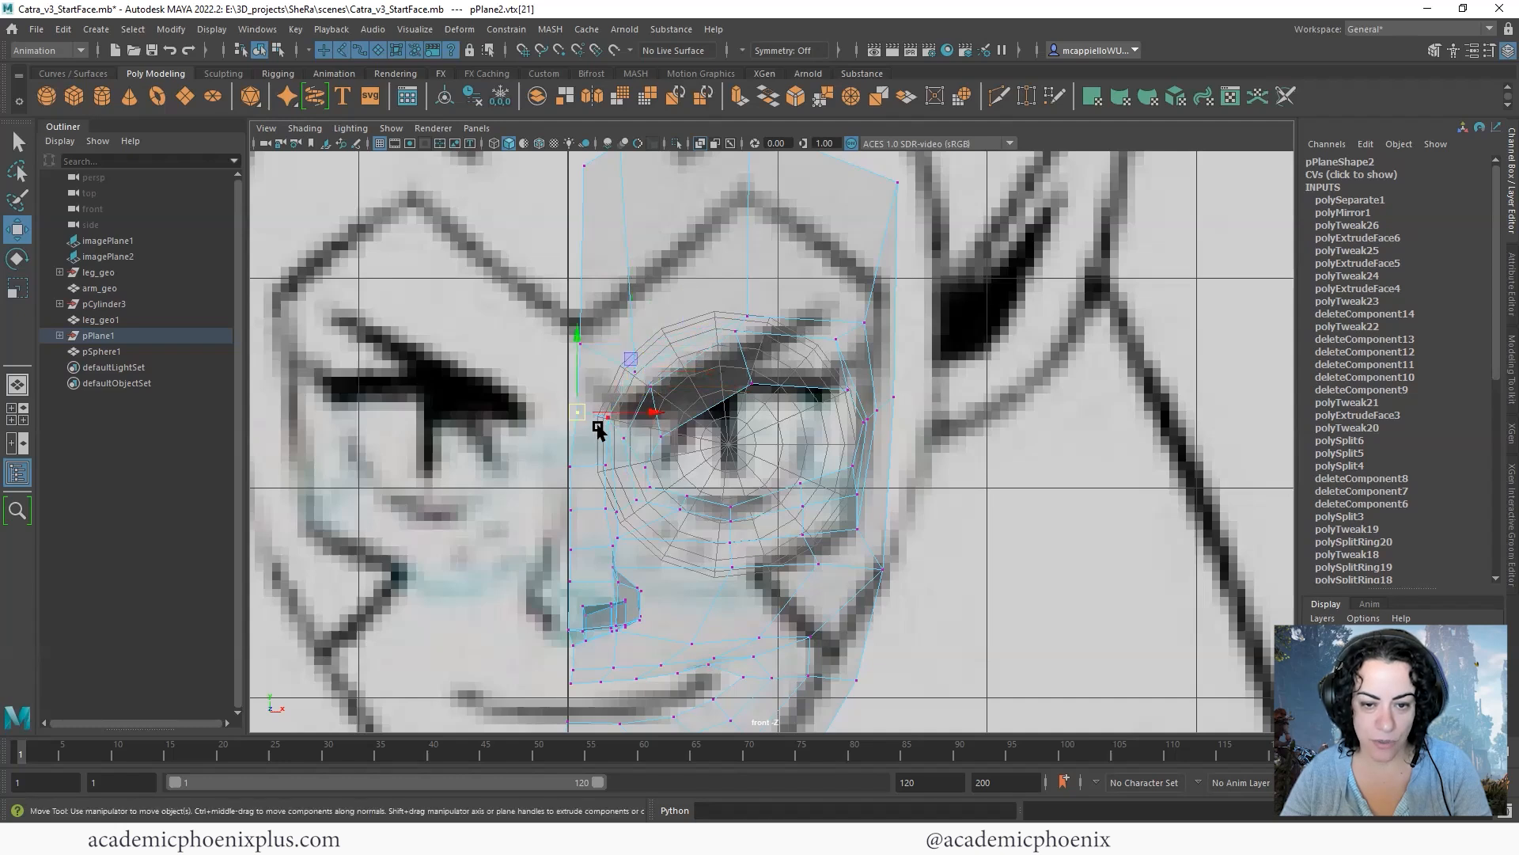
{"action": "left_click_drag", "start_coordinate": [578, 411], "coordinate": [588, 427]}
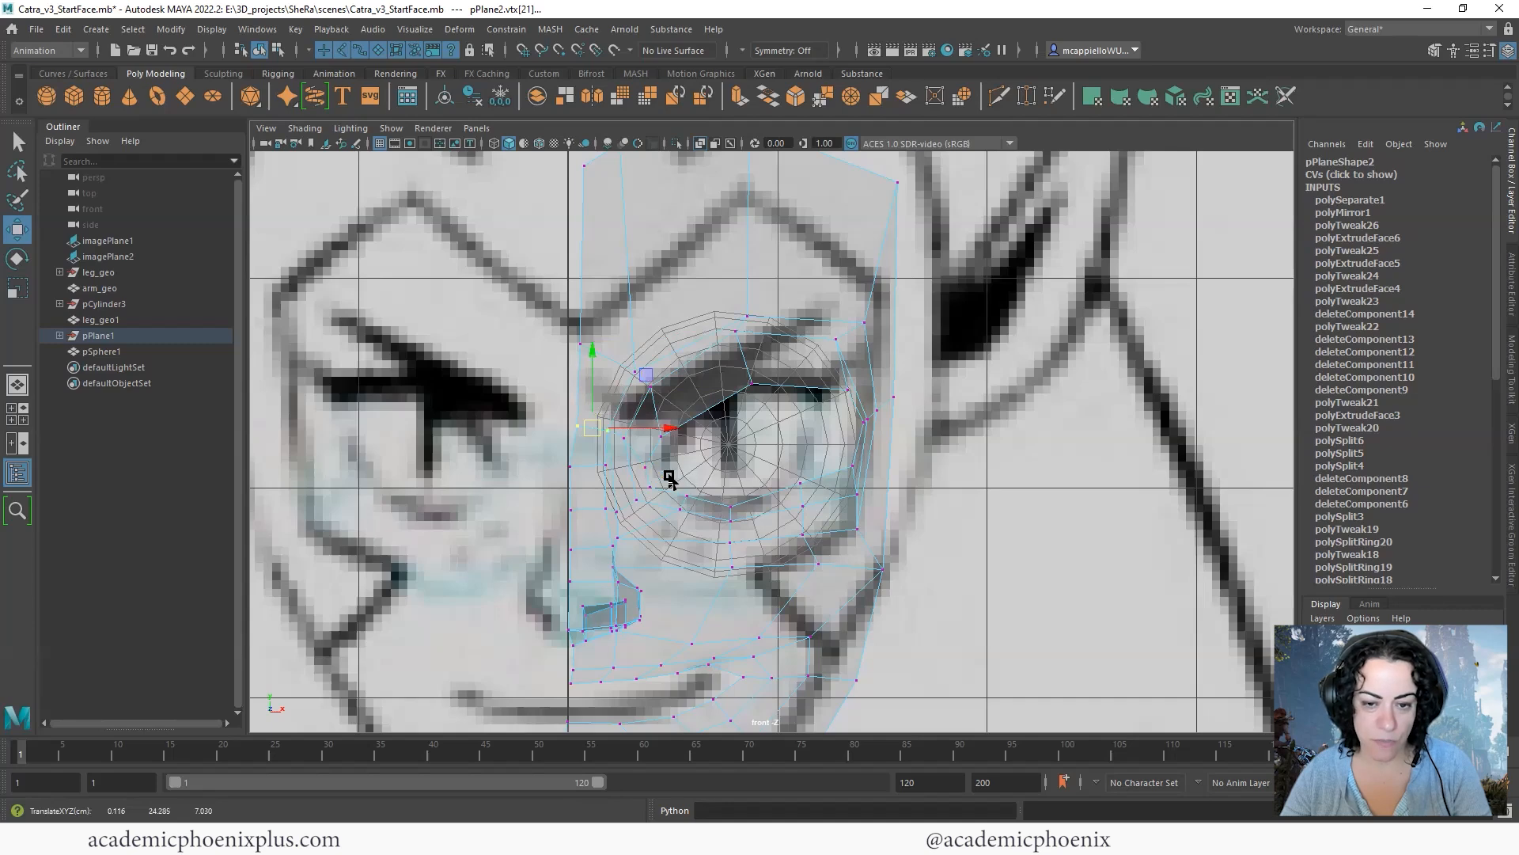
- Shift the vertices of the brow loop above the eye slightly inward and up, including the outermost one
{"action": "left_click", "coordinate": [865, 323]}
{"action": "left_click_drag", "start_coordinate": [865, 322], "coordinate": [855, 321]}
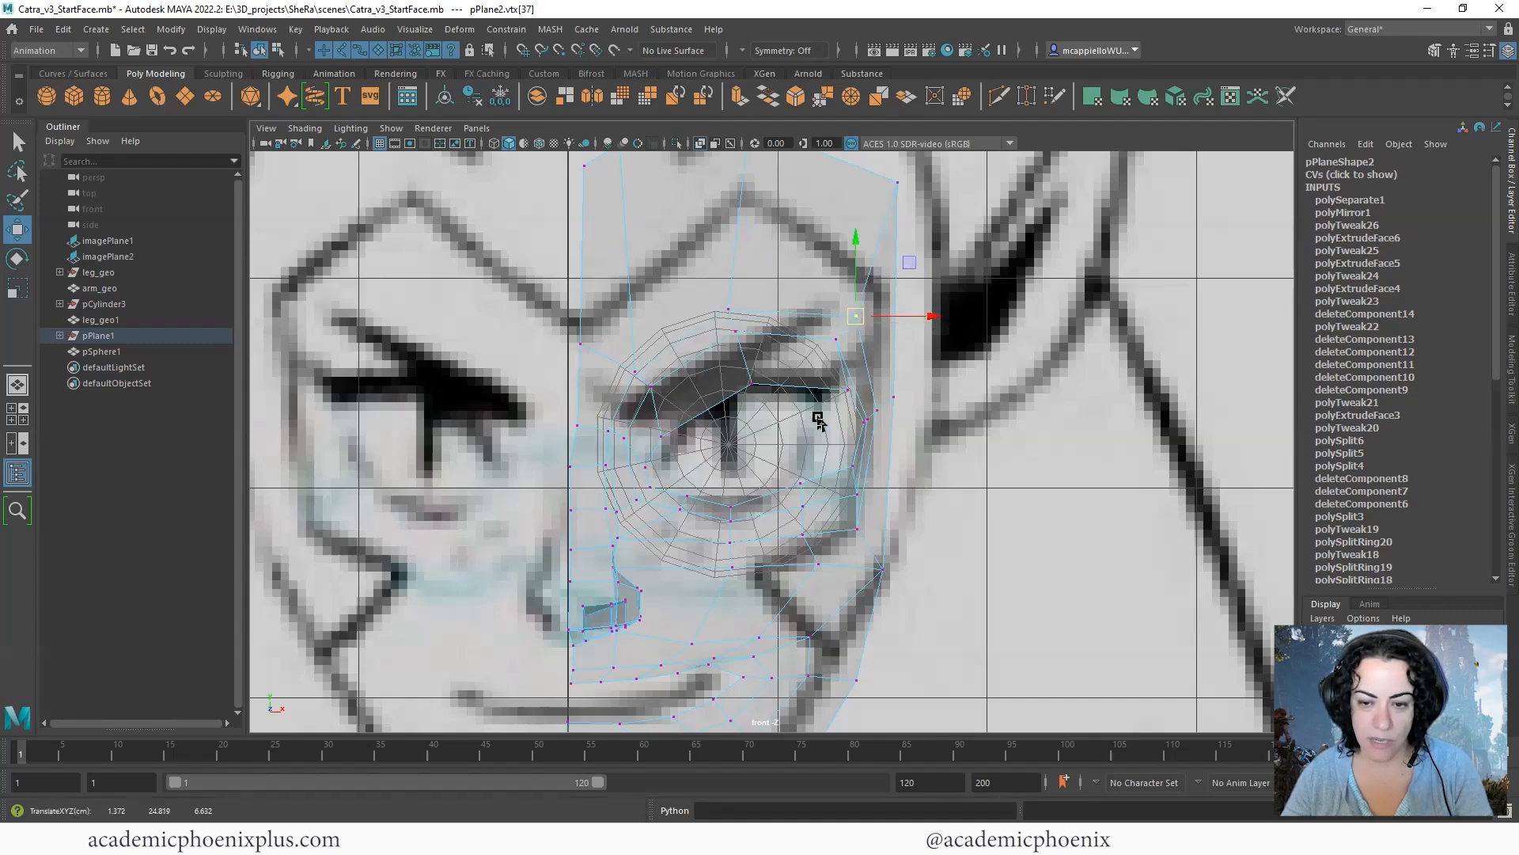
{"action": "scroll", "coordinate": [818, 420], "scroll_direction": "down", "scroll_amount": 5}
{"action": "scroll", "coordinate": [859, 475], "scroll_direction": "up", "scroll_amount": 3}
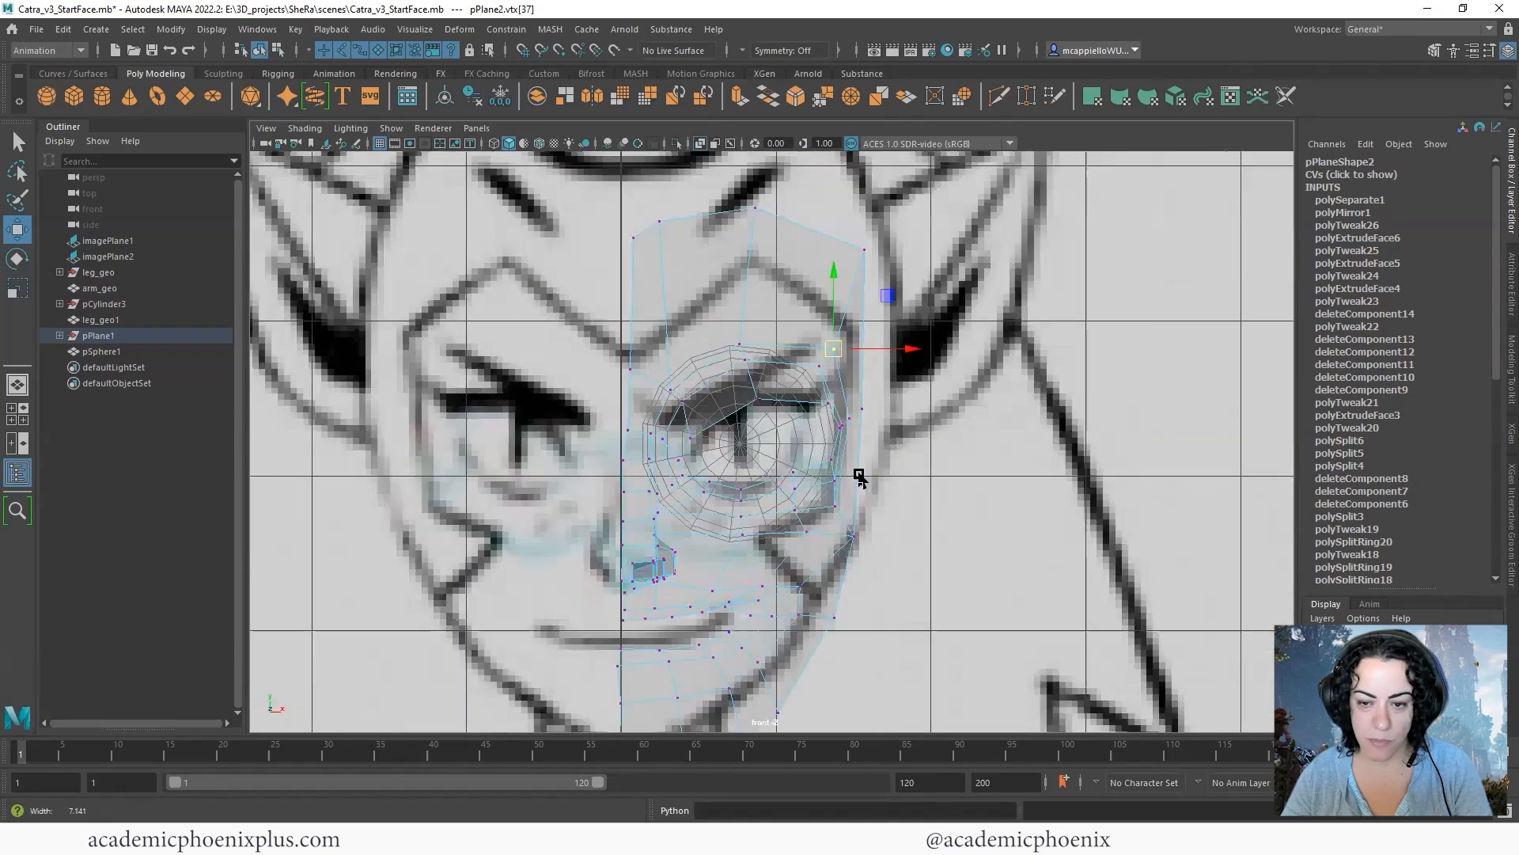
{"action": "scroll", "coordinate": [859, 475], "scroll_direction": "up", "scroll_amount": 4}
- Pull the outer eye-corner vertices inward and raise the middle of the lower lid to match the drawn eye
{"action": "left_click", "coordinate": [863, 471]}
{"action": "left_click_drag", "start_coordinate": [864, 470], "coordinate": [826, 443]}
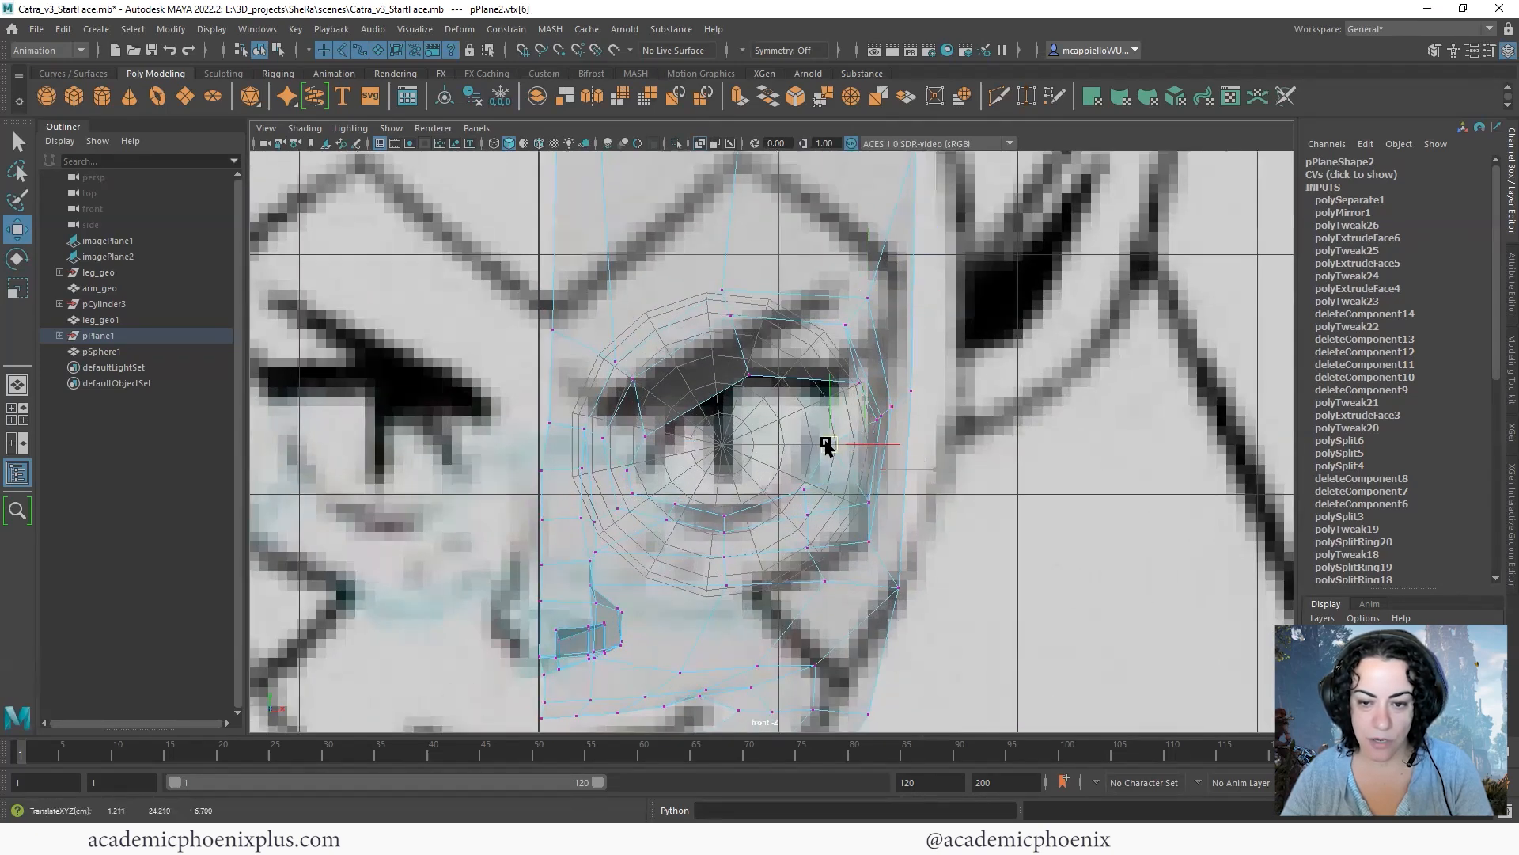
{"action": "left_click", "coordinate": [882, 414]}
{"action": "middle_click_drag", "start_coordinate": [861, 418], "coordinate": [835, 414]}
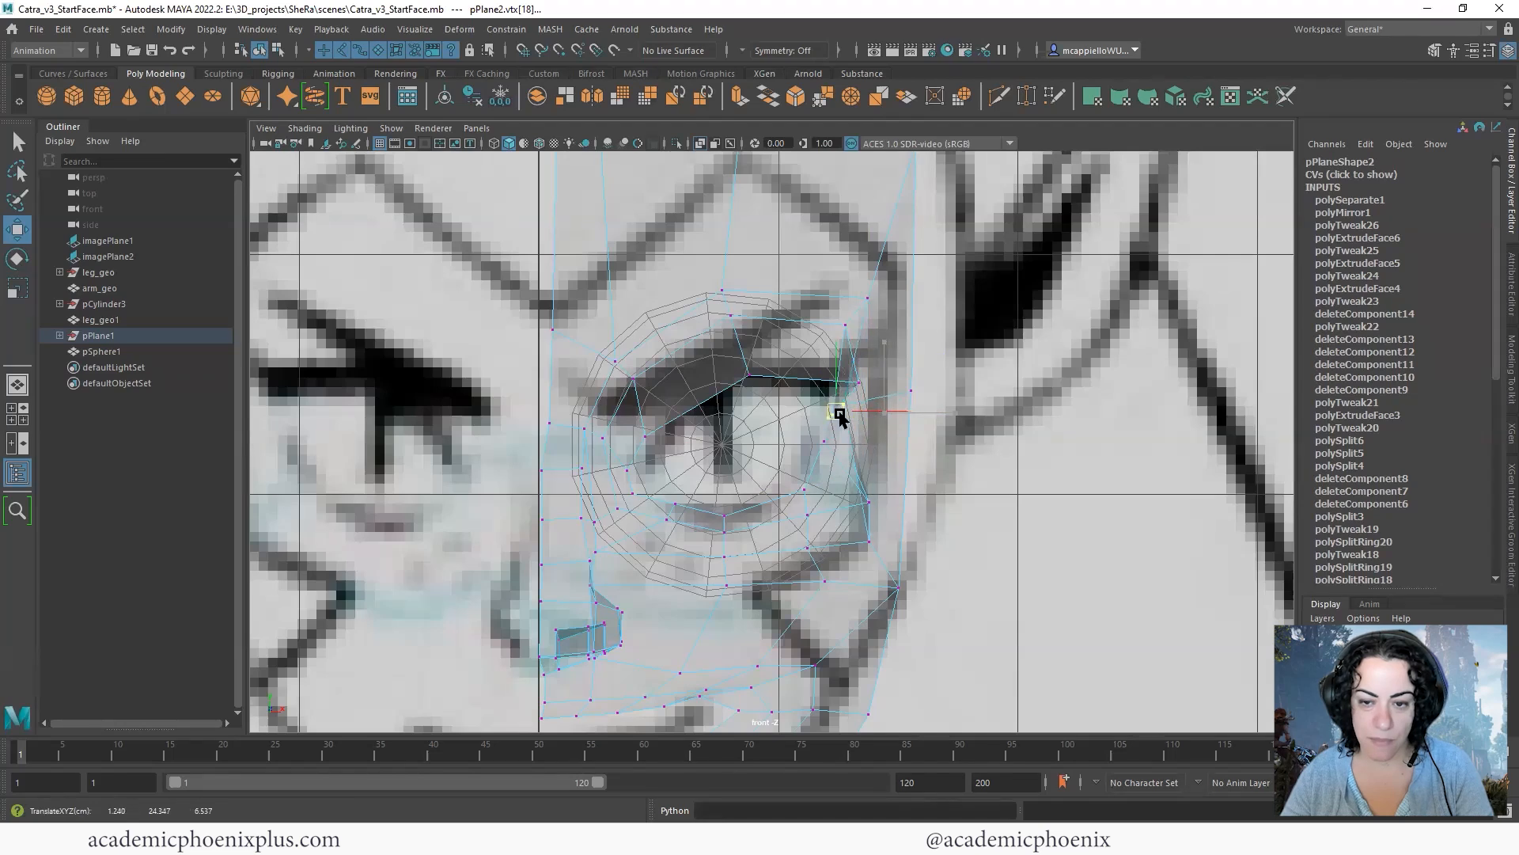
{"action": "left_click_drag", "start_coordinate": [861, 386], "coordinate": [825, 374]}
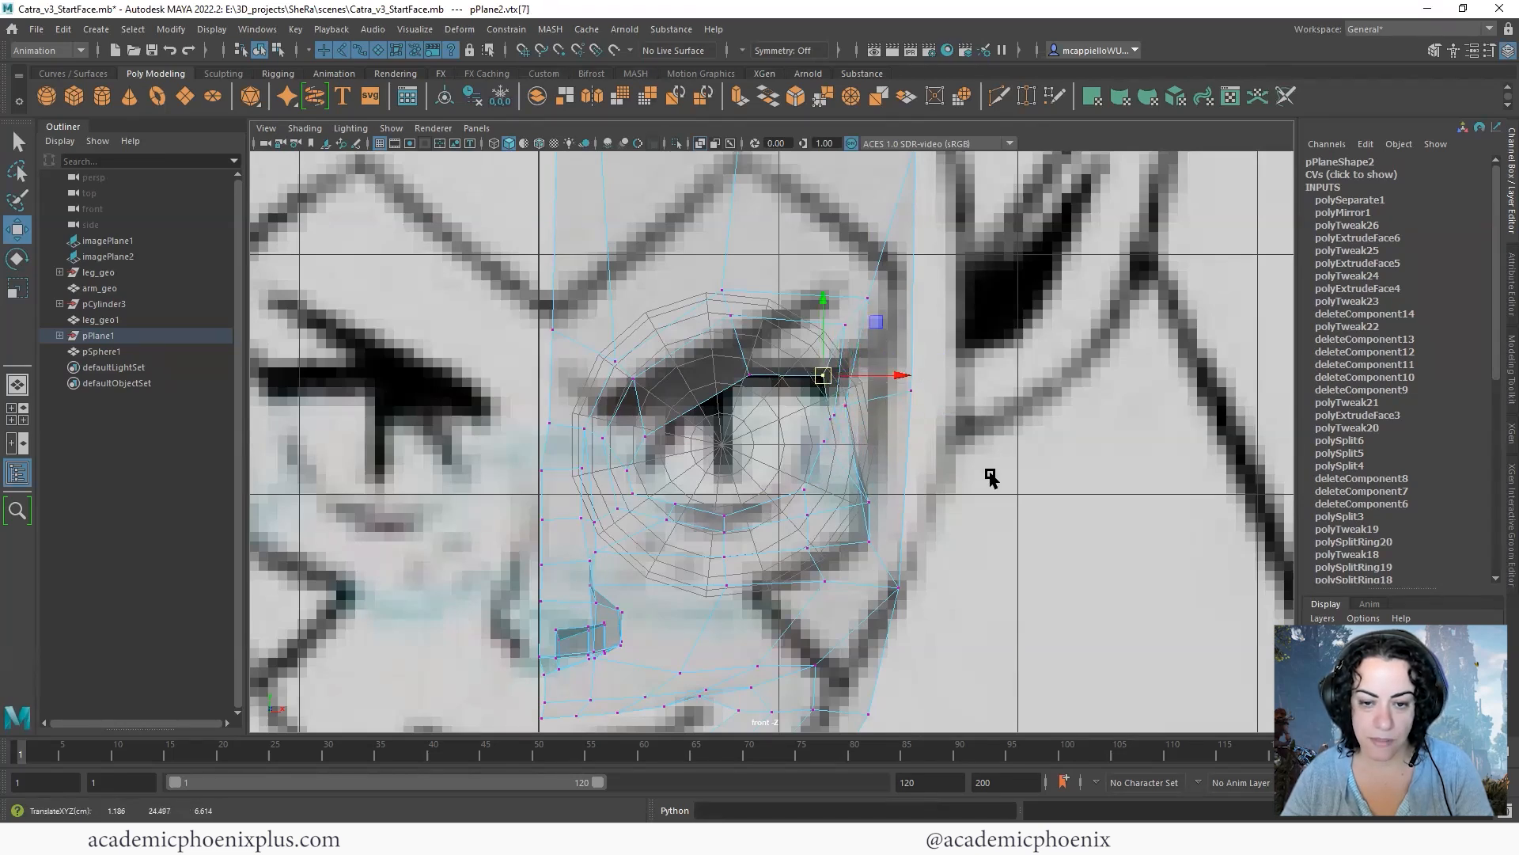
{"action": "left_click", "coordinate": [726, 516]}
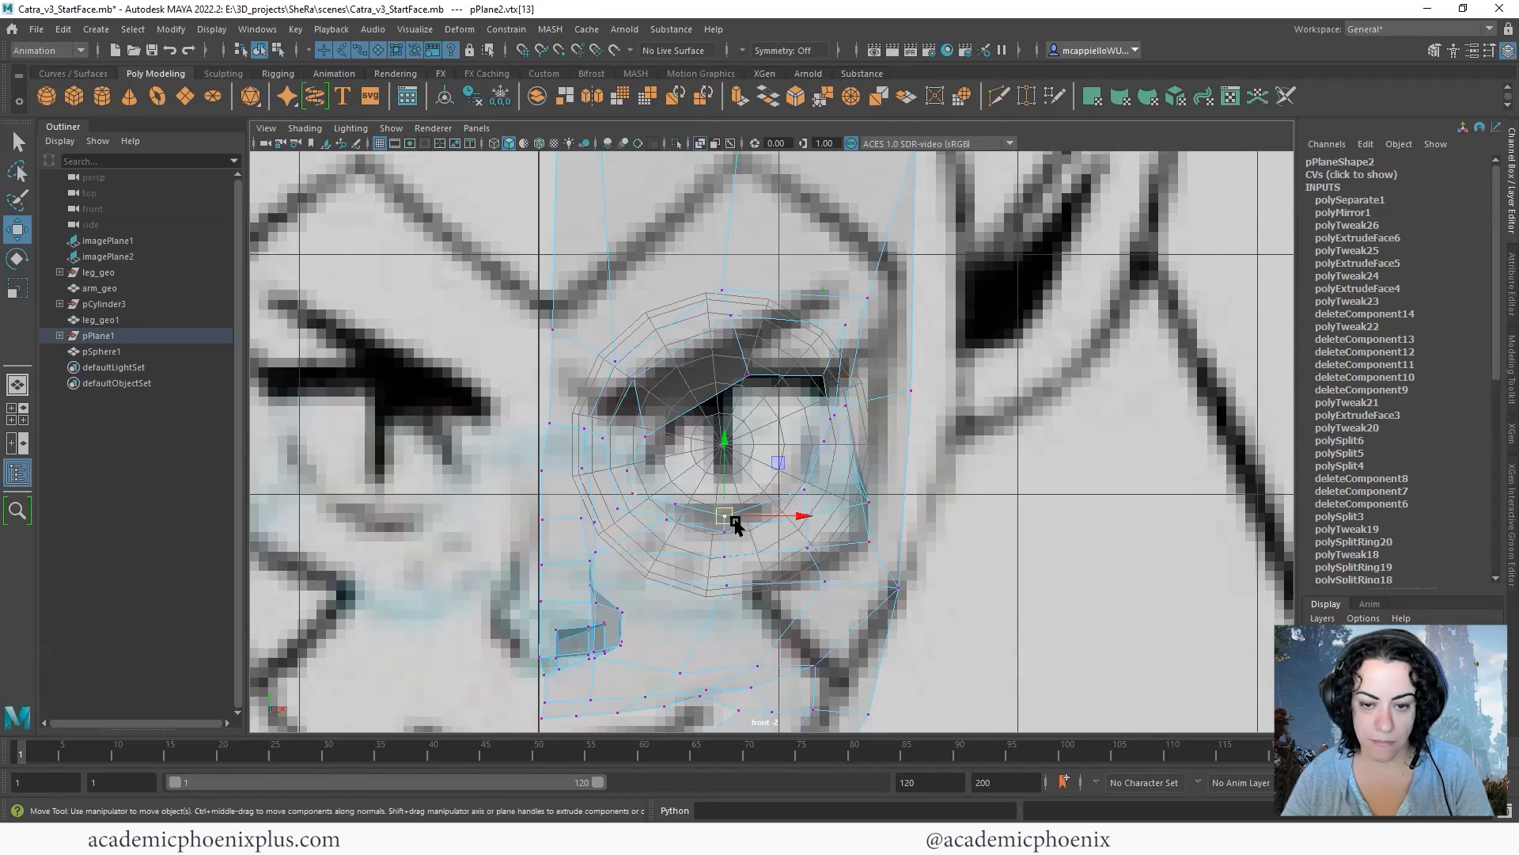
{"action": "left_click_drag", "start_coordinate": [738, 537], "coordinate": [720, 505]}
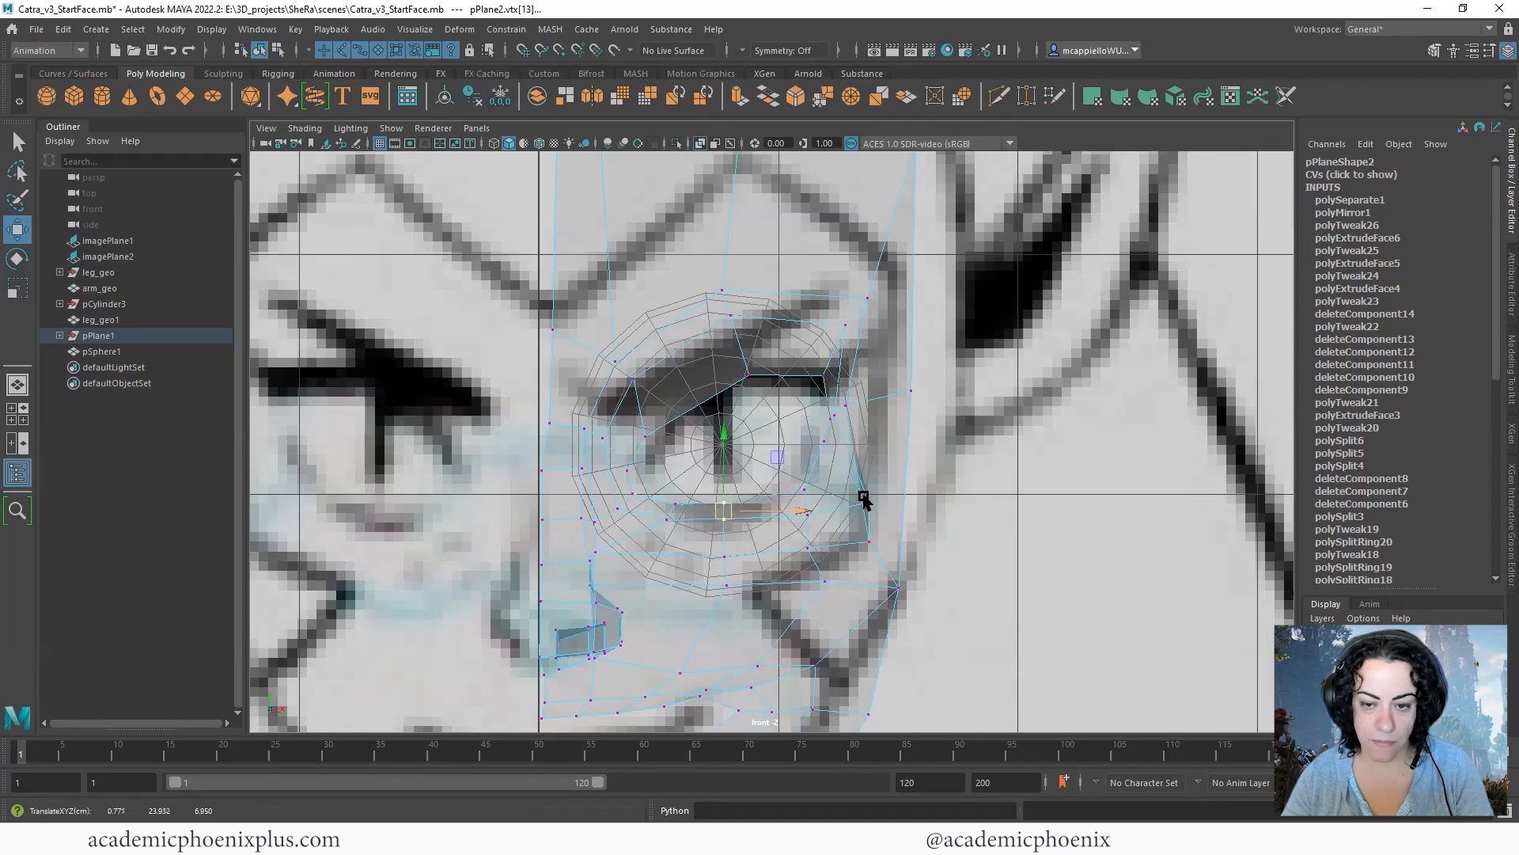
- Show all four views and move the outer eye-corner vertices along the depth axis in the side view
{"action": "key", "text": "space"}
{"action": "left_click_drag", "start_coordinate": [1159, 332], "coordinate": [1099, 258], "text": "alt"}
{"action": "left_click_drag", "start_coordinate": [1104, 269], "coordinate": [989, 305], "text": "alt"}
{"action": "middle_click_drag", "start_coordinate": [1086, 552], "coordinate": [1037, 626], "text": "alt"}
{"action": "left_click_drag", "start_coordinate": [1039, 556], "coordinate": [1010, 559]}
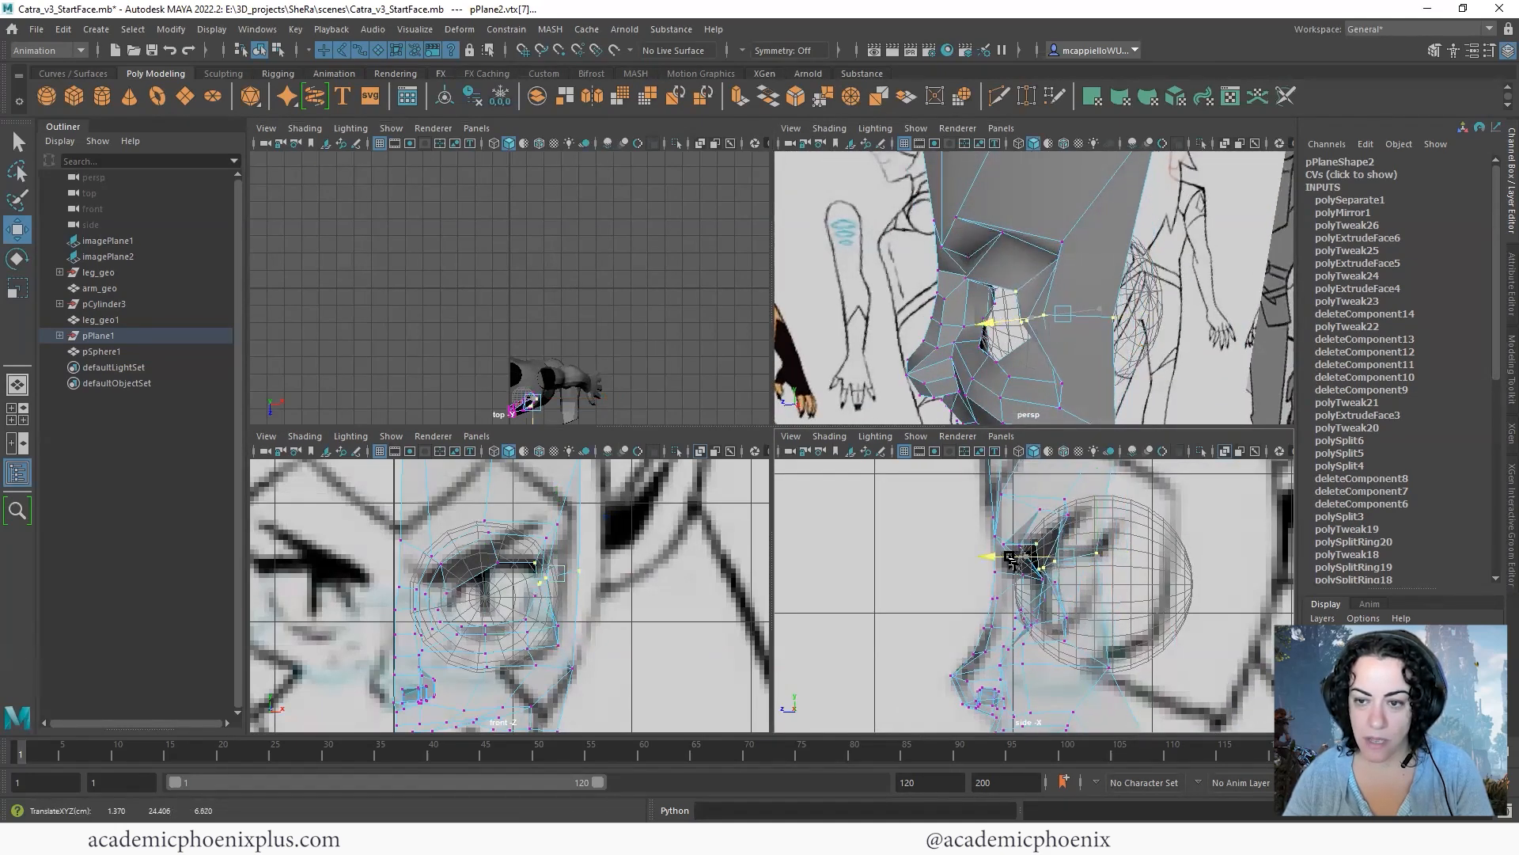
- Adjust the vertices around the outer eye corner so the lids follow the eyeball's curve, checking the perspective and side views
{"action": "left_click_drag", "start_coordinate": [1120, 374], "coordinate": [1153, 380], "text": "alt"}
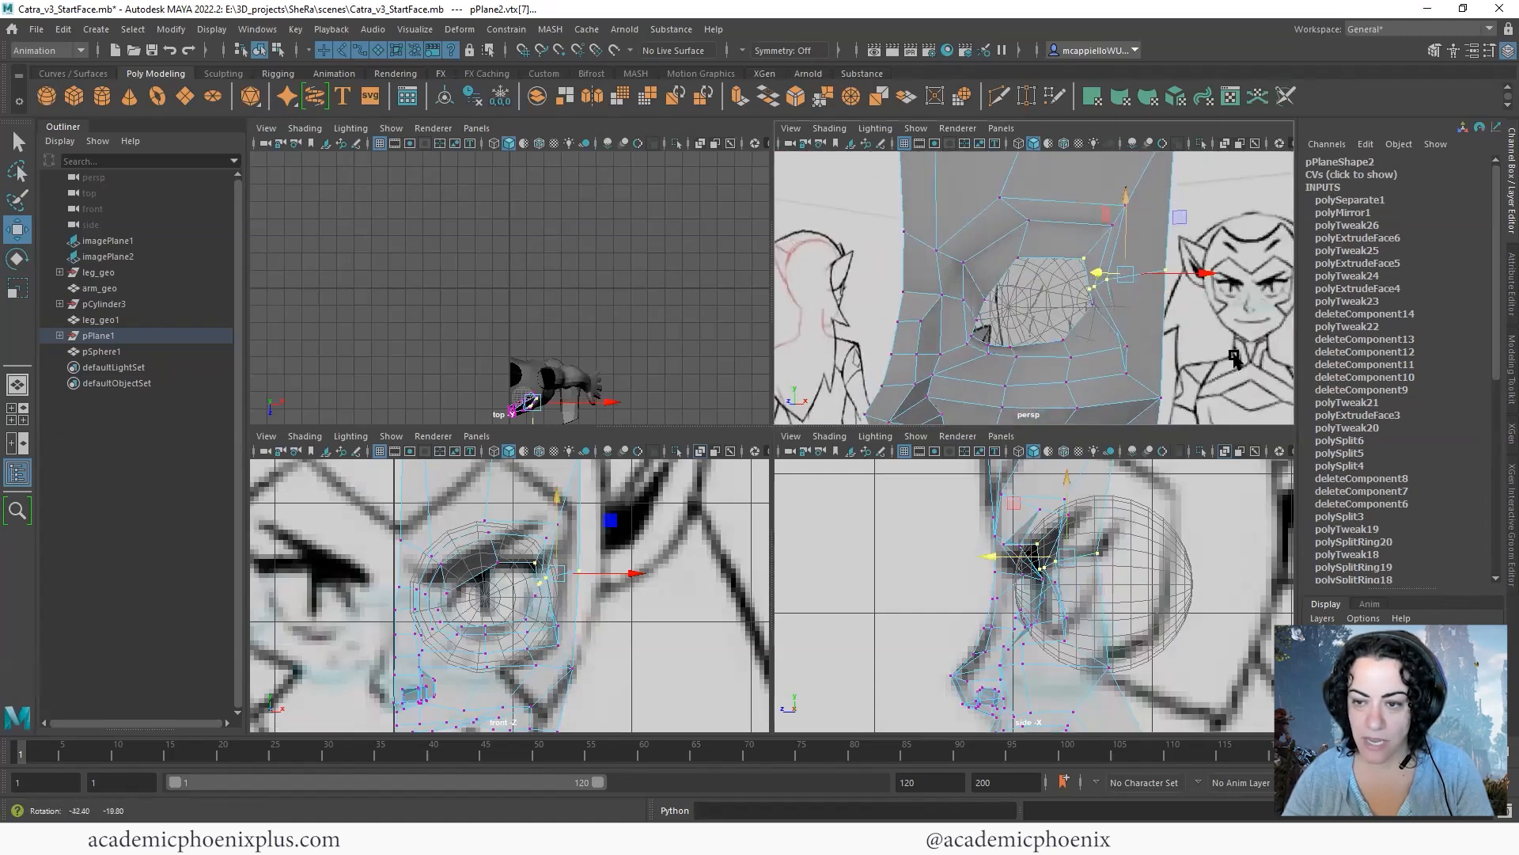
{"action": "left_click_drag", "start_coordinate": [1153, 338], "coordinate": [1197, 342], "text": "alt"}
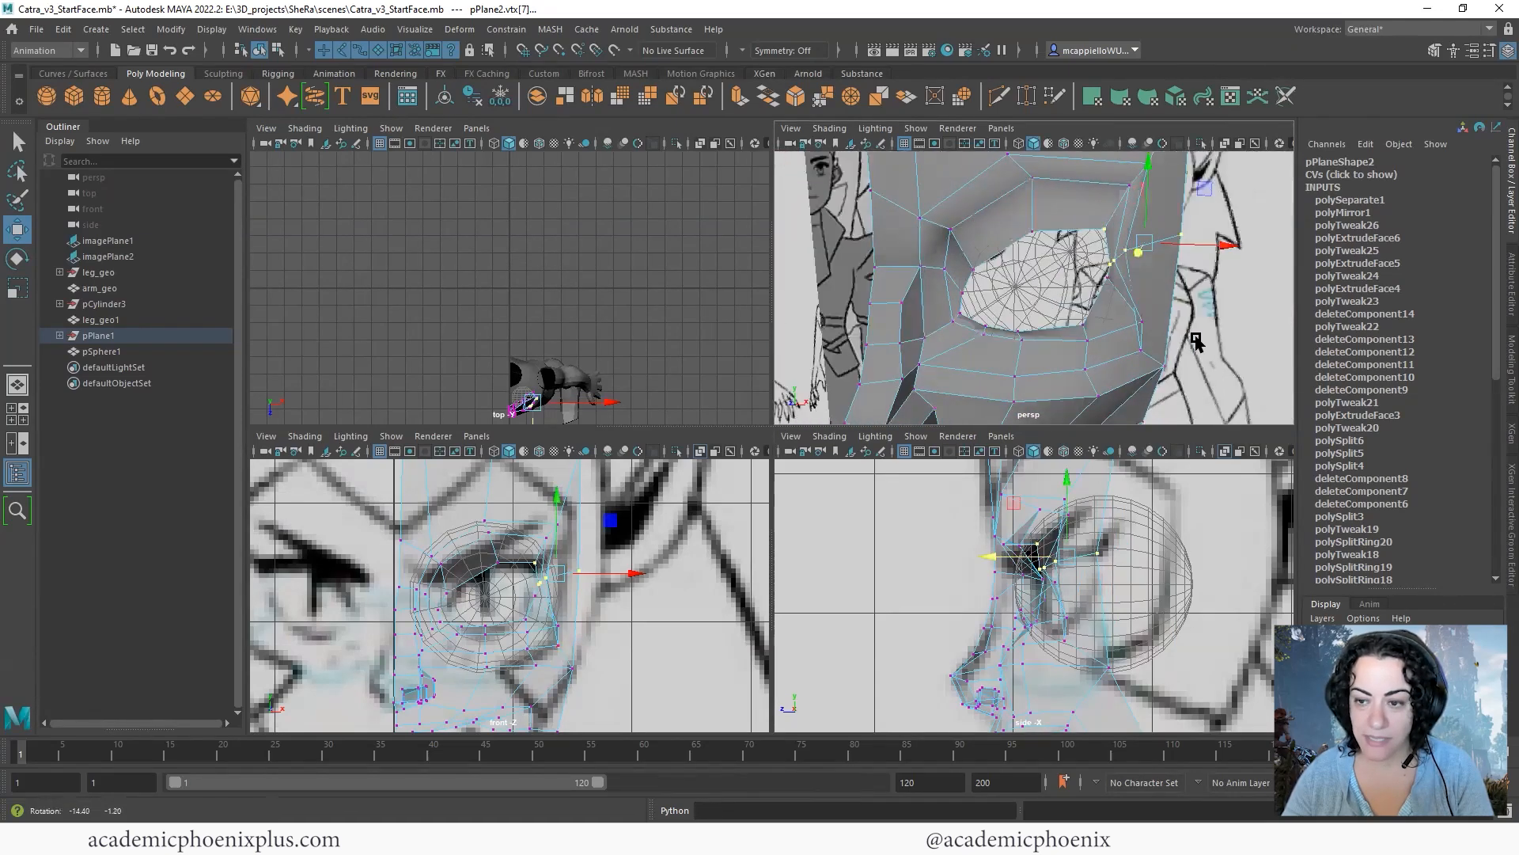
{"action": "left_click_drag", "start_coordinate": [1127, 304], "coordinate": [1143, 310], "text": "alt"}
{"action": "middle_click_drag", "start_coordinate": [1159, 318], "coordinate": [1159, 311]}
{"action": "left_click_drag", "start_coordinate": [1158, 312], "coordinate": [1266, 319], "text": "alt"}
{"action": "left_click", "coordinate": [1108, 224], "text": "ctrl"}
{"action": "left_click_drag", "start_coordinate": [1164, 268], "coordinate": [1064, 281], "text": "alt"}
{"action": "left_click", "coordinate": [1077, 330], "text": "shift"}
{"action": "middle_click_drag", "start_coordinate": [1105, 574], "coordinate": [1092, 545], "text": "alt"}
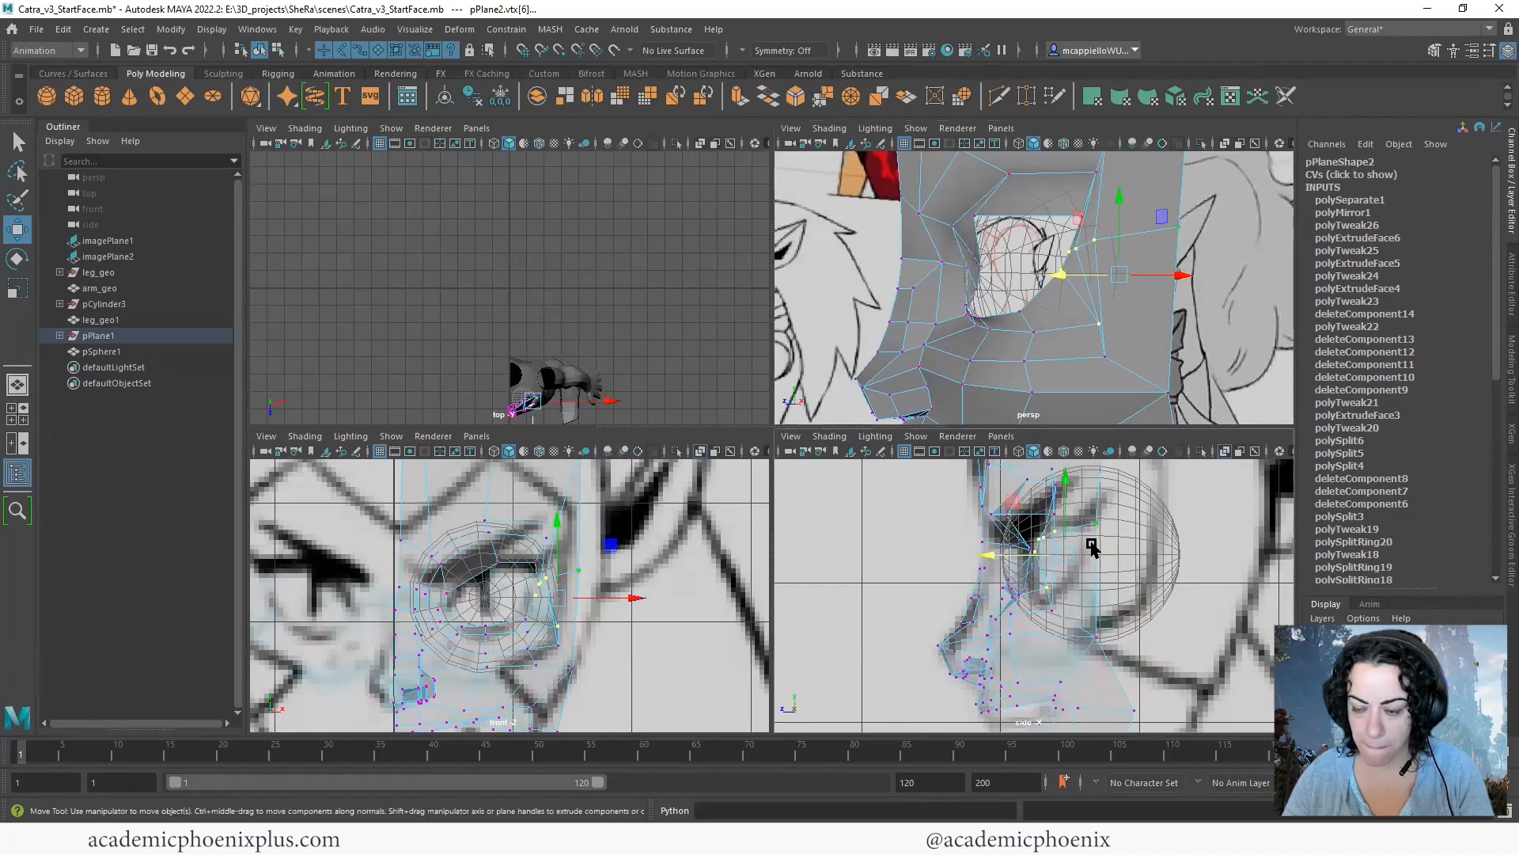
{"action": "left_click_drag", "start_coordinate": [1146, 320], "coordinate": [1133, 362], "text": "alt"}
{"action": "left_click", "coordinate": [1152, 331]}
{"action": "left_click_drag", "start_coordinate": [1239, 253], "coordinate": [960, 390], "text": "alt"}
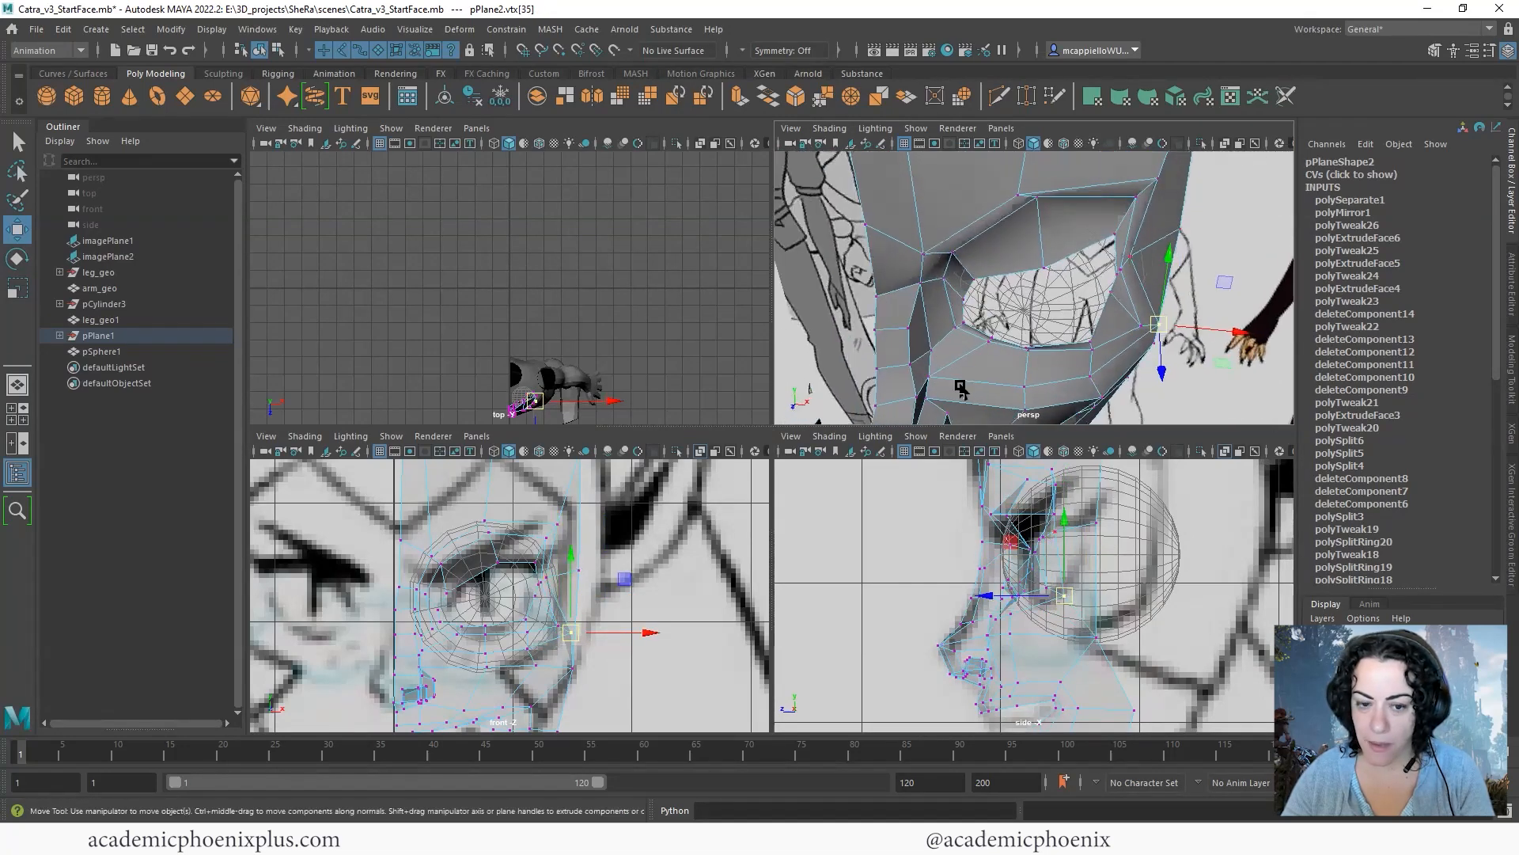
- Reposition the row of vertices beside the outer eye corner in the front view to even out their spacing
{"action": "scroll", "coordinate": [1178, 273], "scroll_direction": "up", "scroll_amount": 2}
{"action": "left_click", "coordinate": [548, 576]}
{"action": "right_click_drag", "start_coordinate": [547, 576], "coordinate": [863, 568], "text": "alt"}
{"action": "left_click", "coordinate": [584, 559]}
{"action": "left_click_drag", "start_coordinate": [584, 559], "coordinate": [610, 553]}
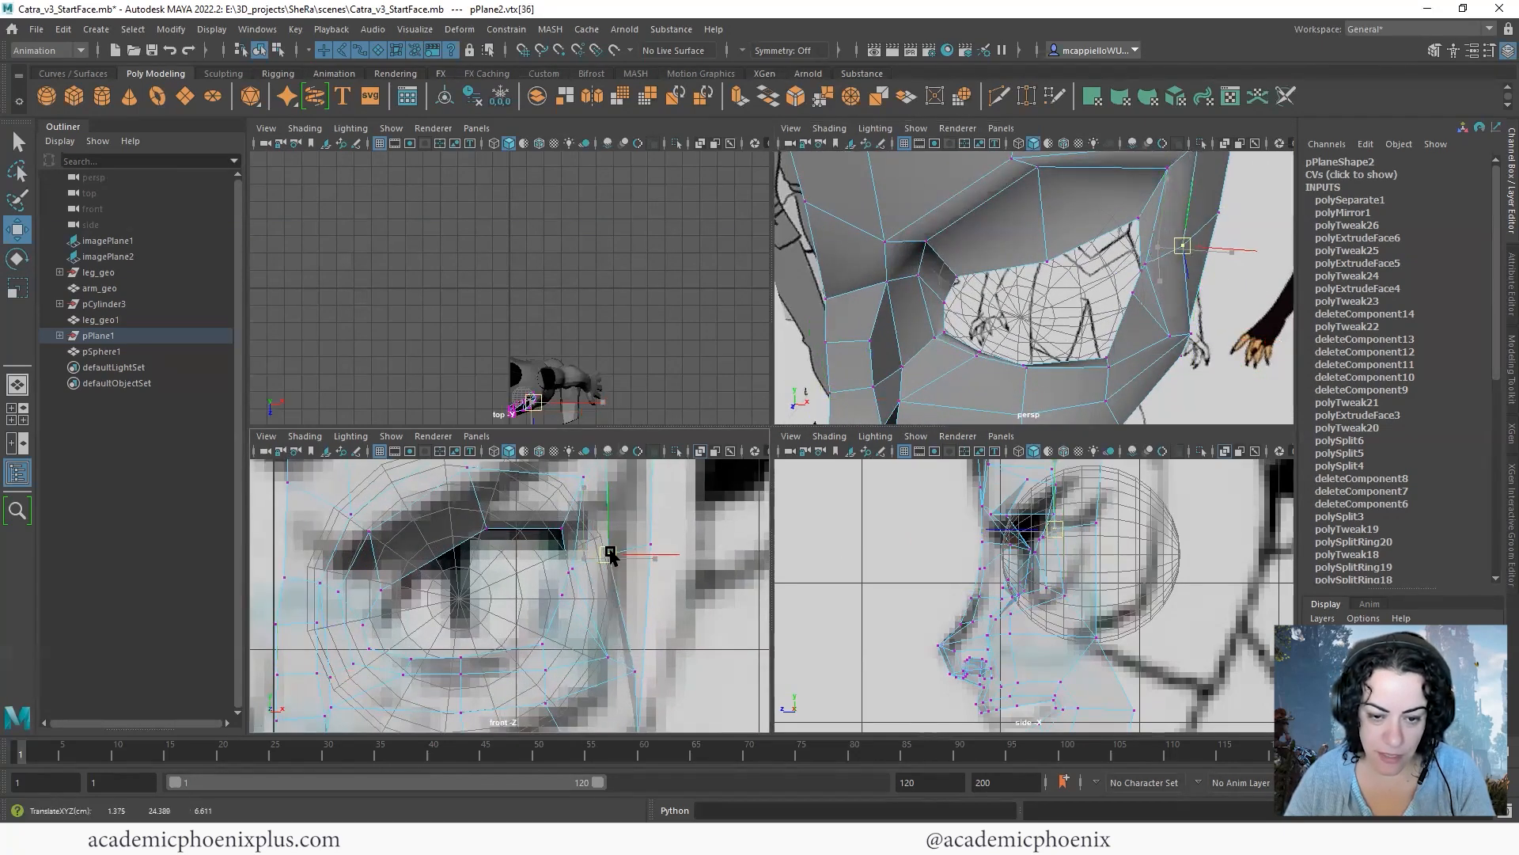
{"action": "left_click", "coordinate": [599, 568]}
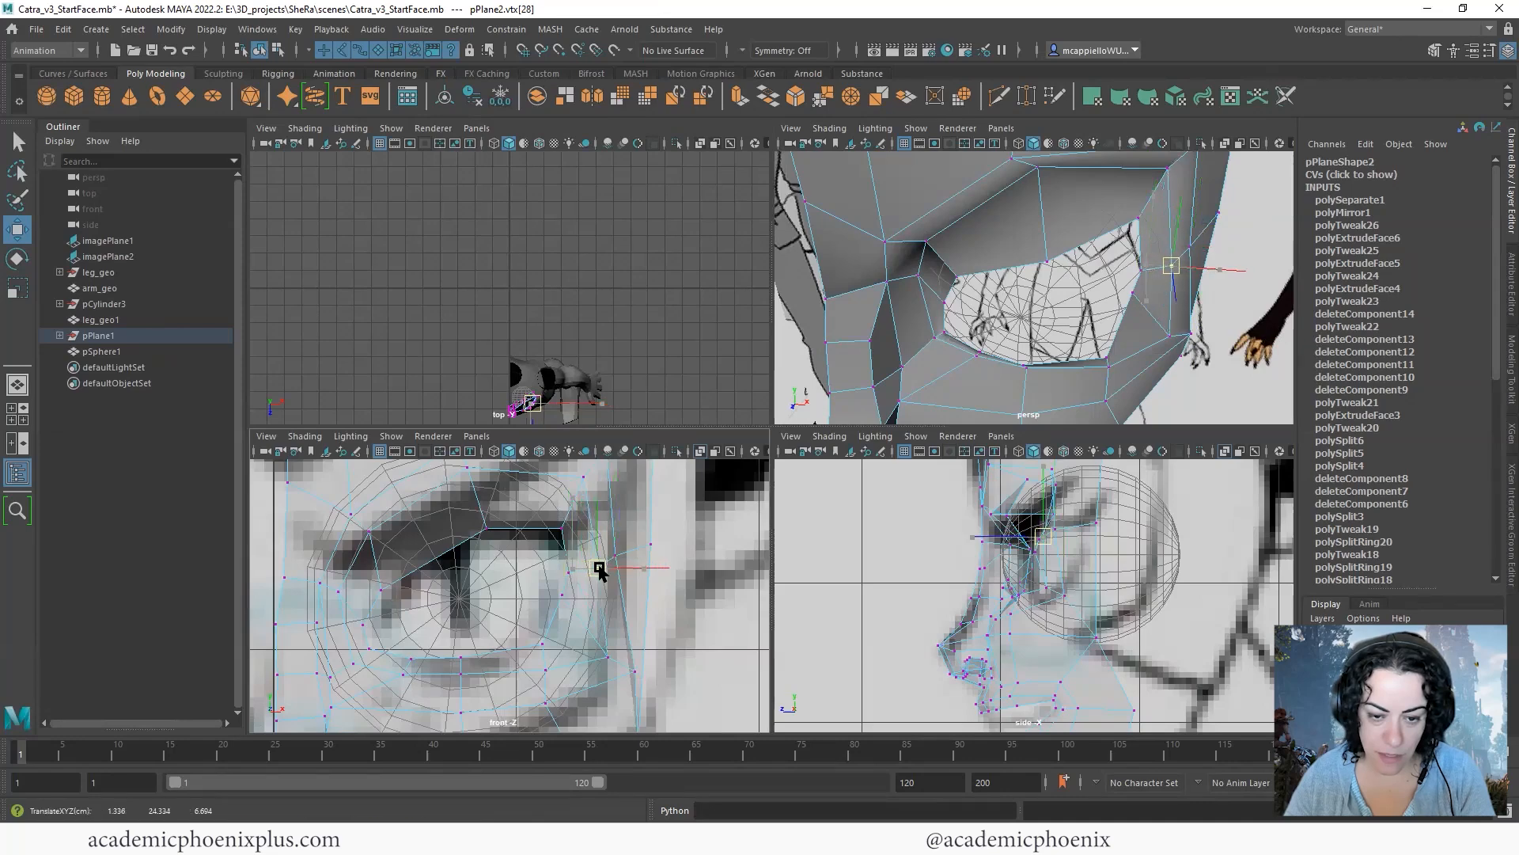
{"action": "left_click", "coordinate": [571, 576]}
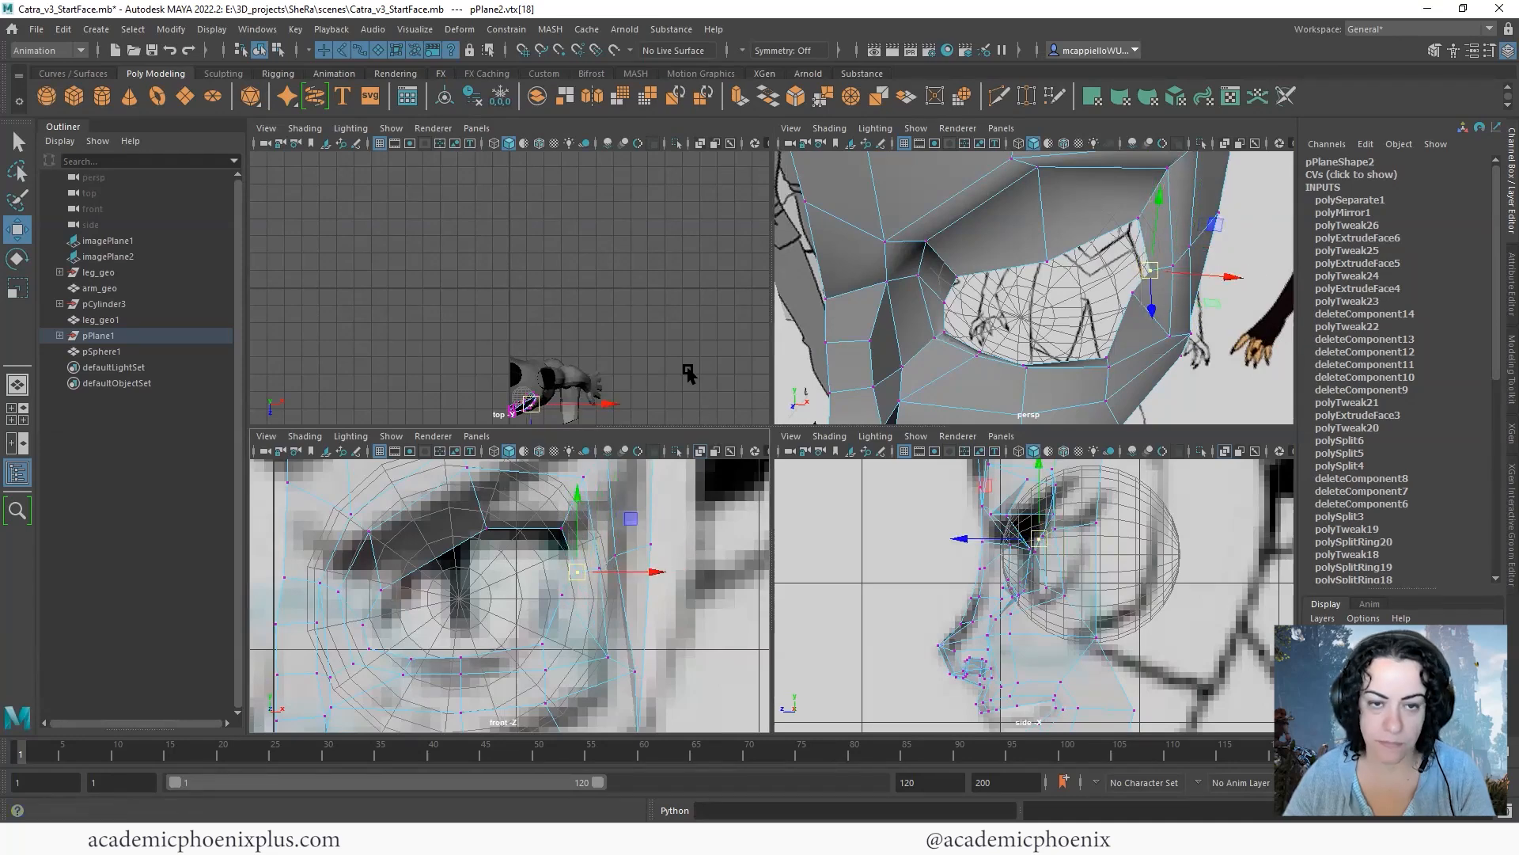
- Change the viewport layout to Three Panes Split Left and frame the whole half-face in the perspective view
{"action": "left_click", "coordinate": [477, 127]}
{"action": "mouse_move", "coordinate": [559, 252]}
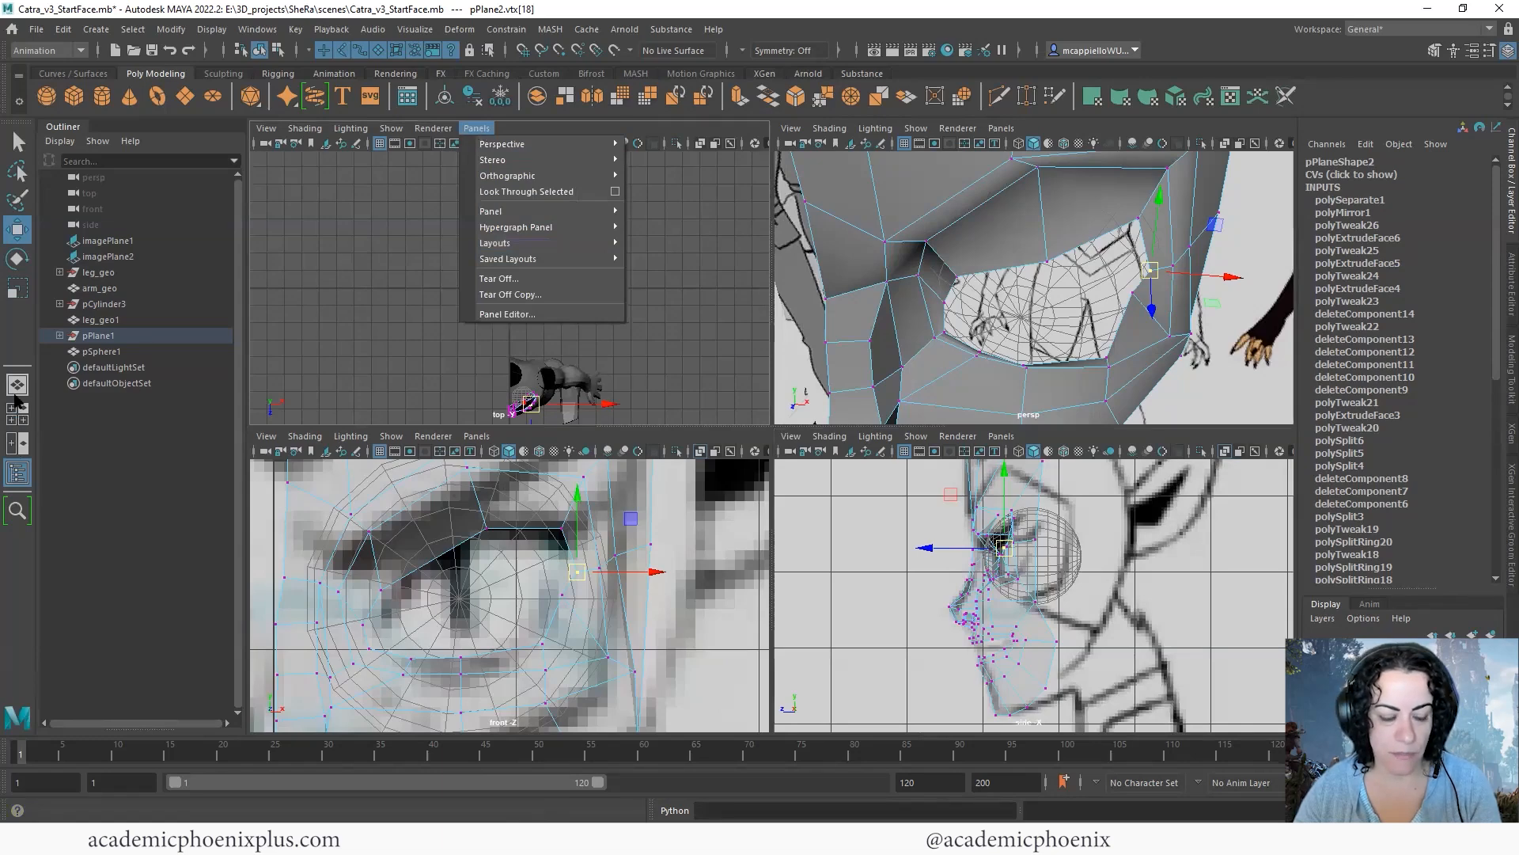
{"action": "left_click", "coordinate": [478, 130]}
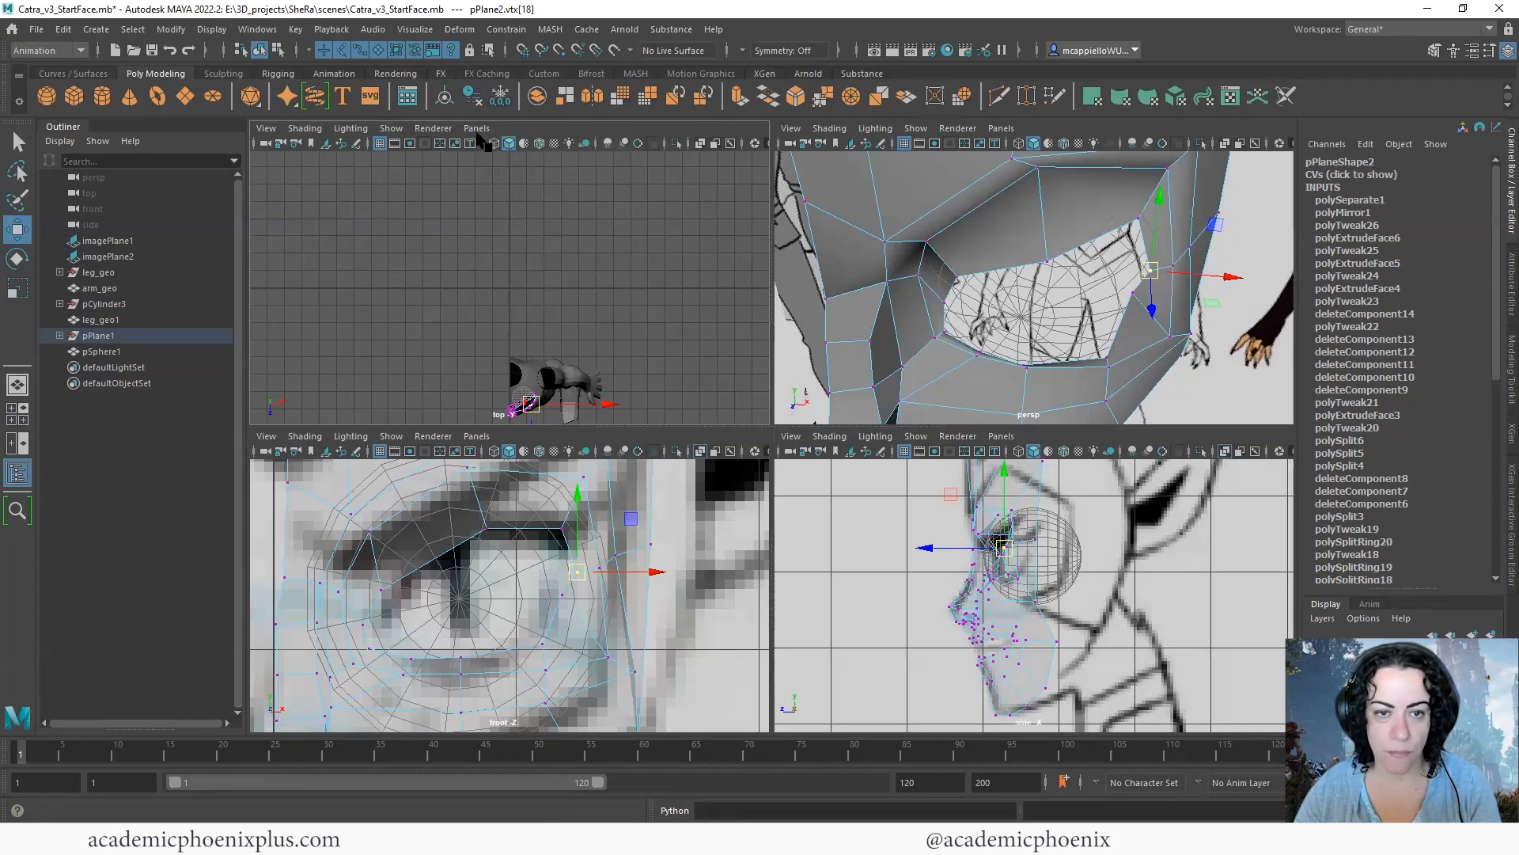
{"action": "left_click", "coordinate": [477, 128]}
{"action": "mouse_move", "coordinate": [526, 243]}
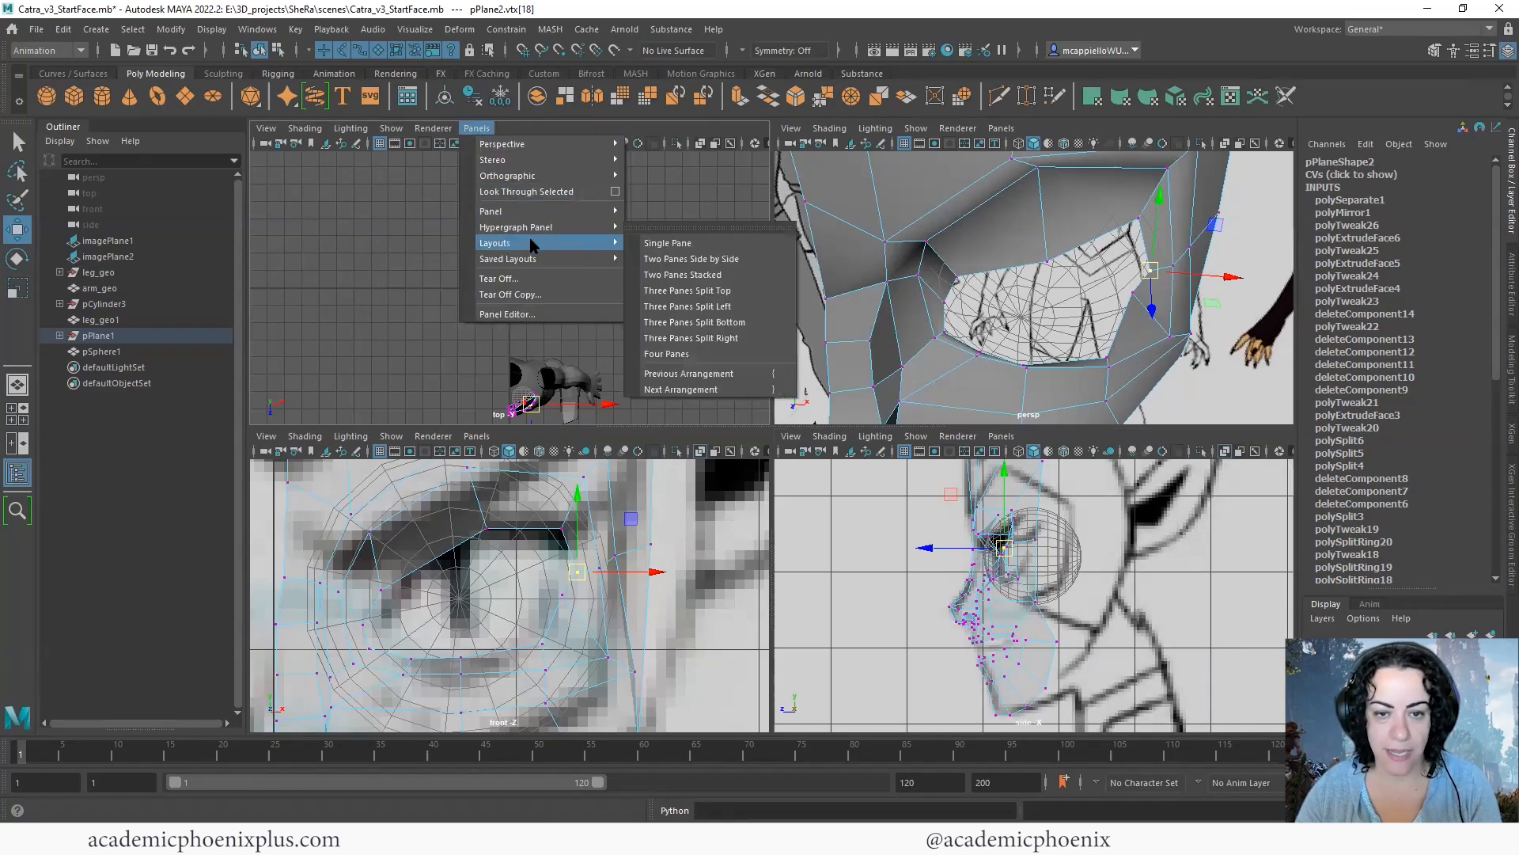
{"action": "left_click", "coordinate": [735, 312]}
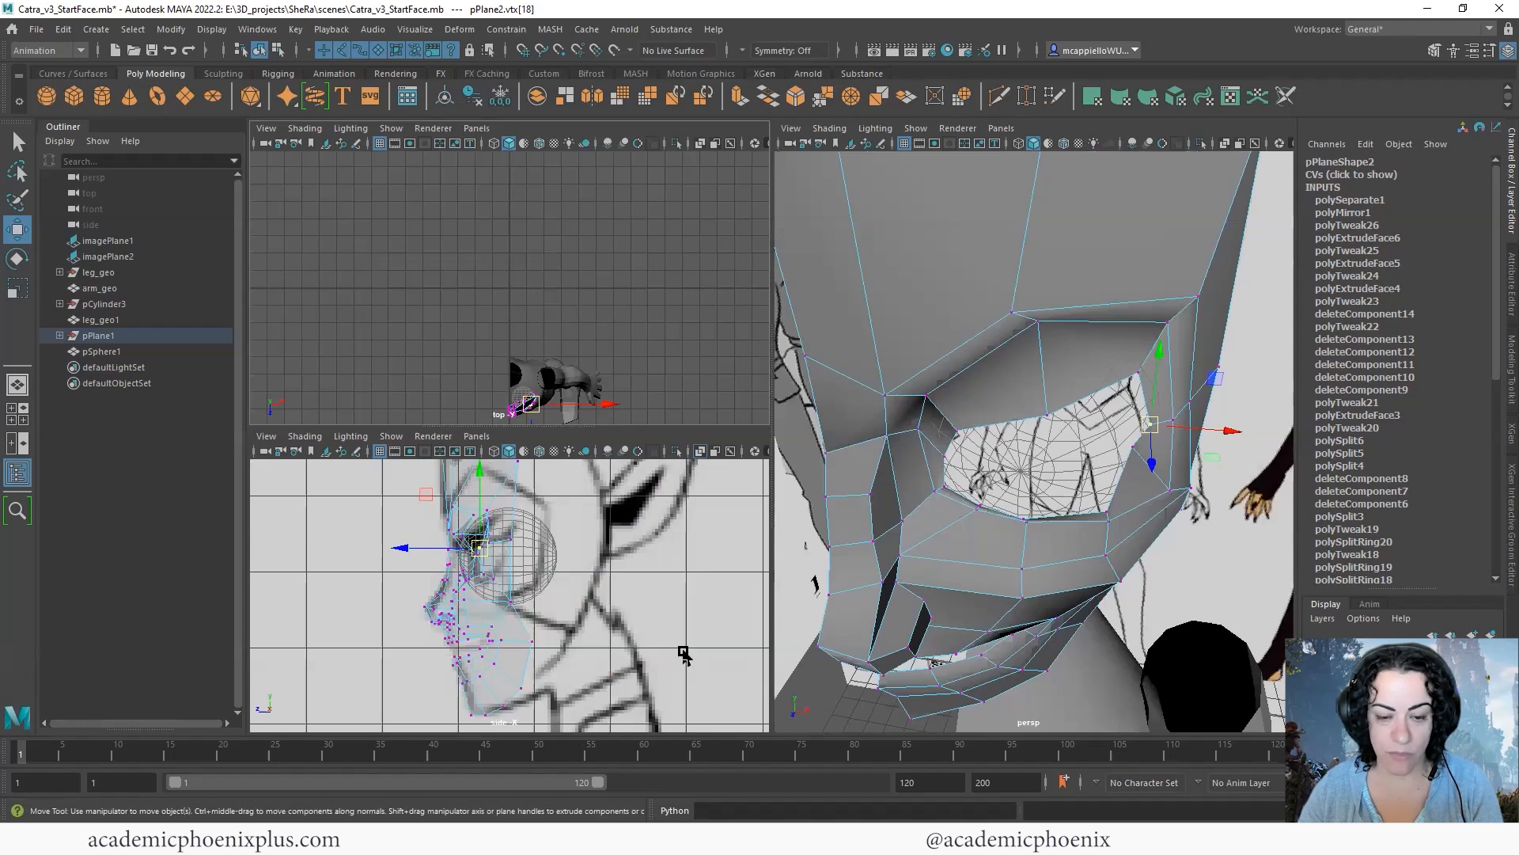
{"action": "left_click_drag", "start_coordinate": [1155, 523], "coordinate": [1025, 476], "text": "alt"}
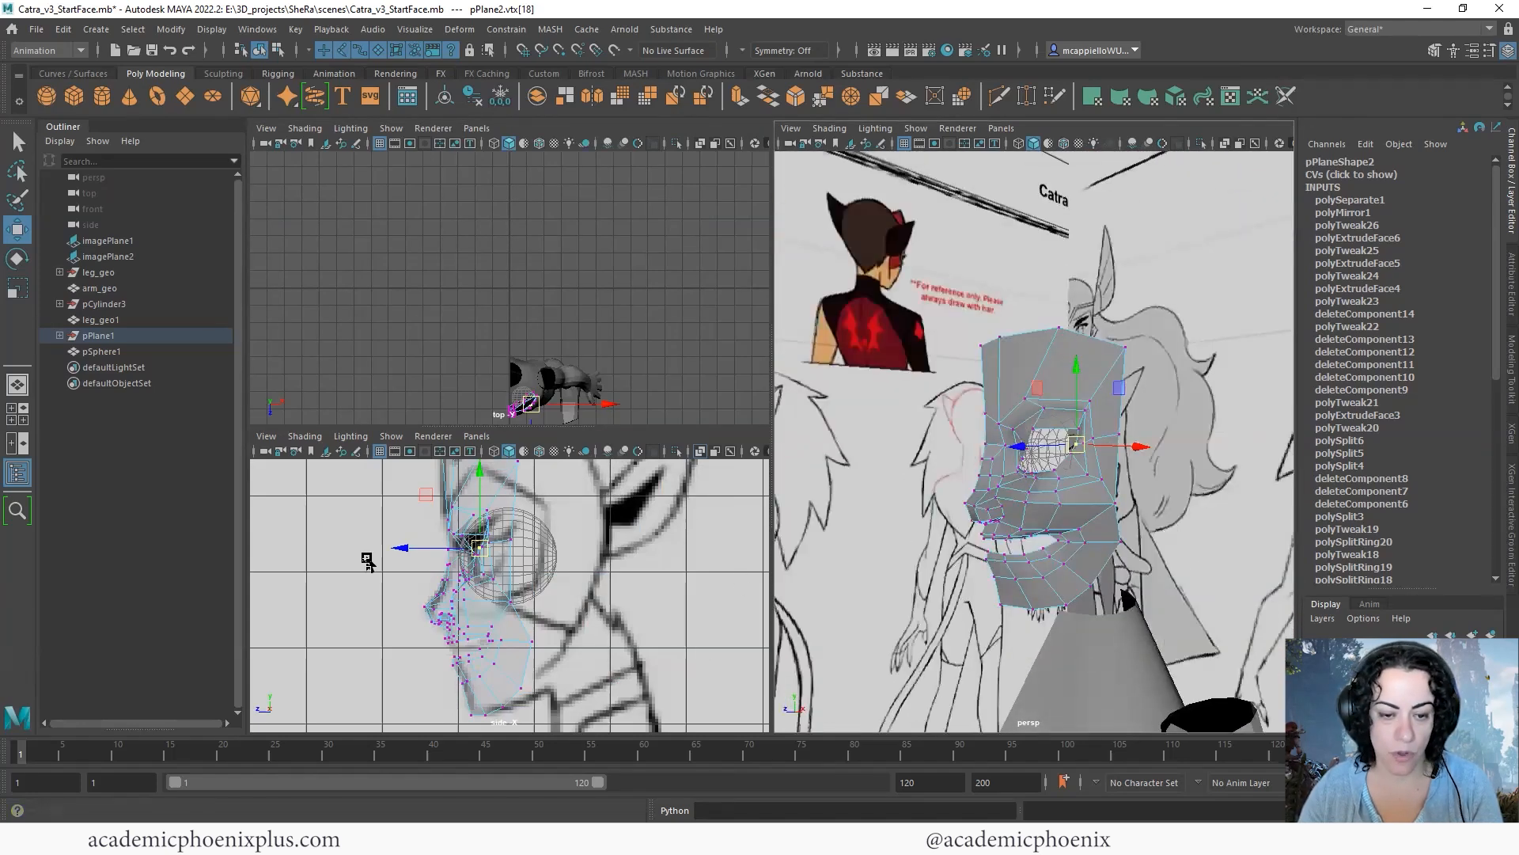
- Change the pane showing the top view to the front orthographic view
{"action": "left_click", "coordinate": [477, 128]}
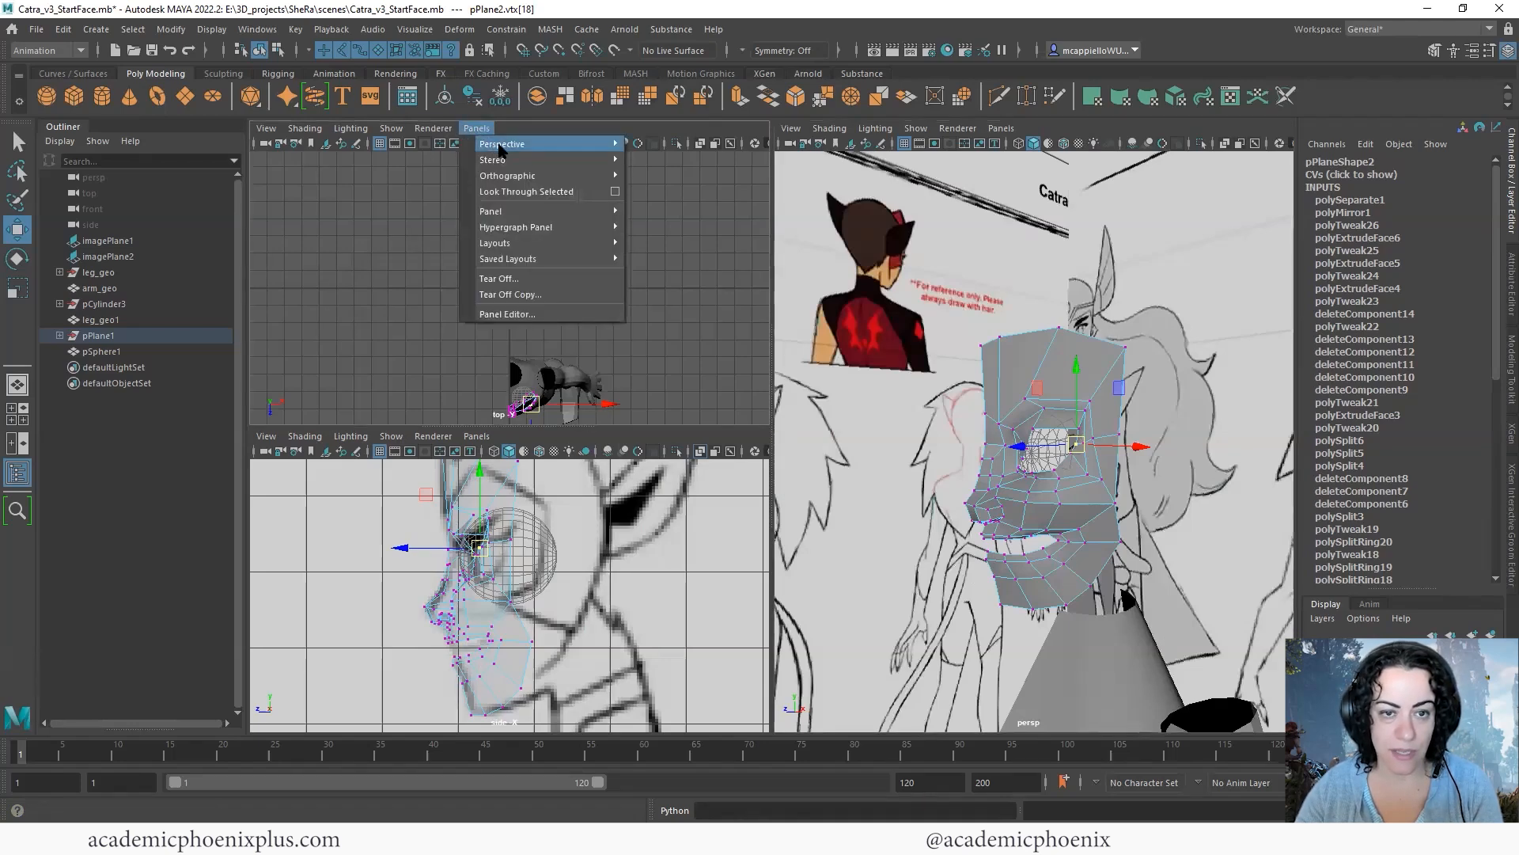
{"action": "mouse_move", "coordinate": [570, 176]}
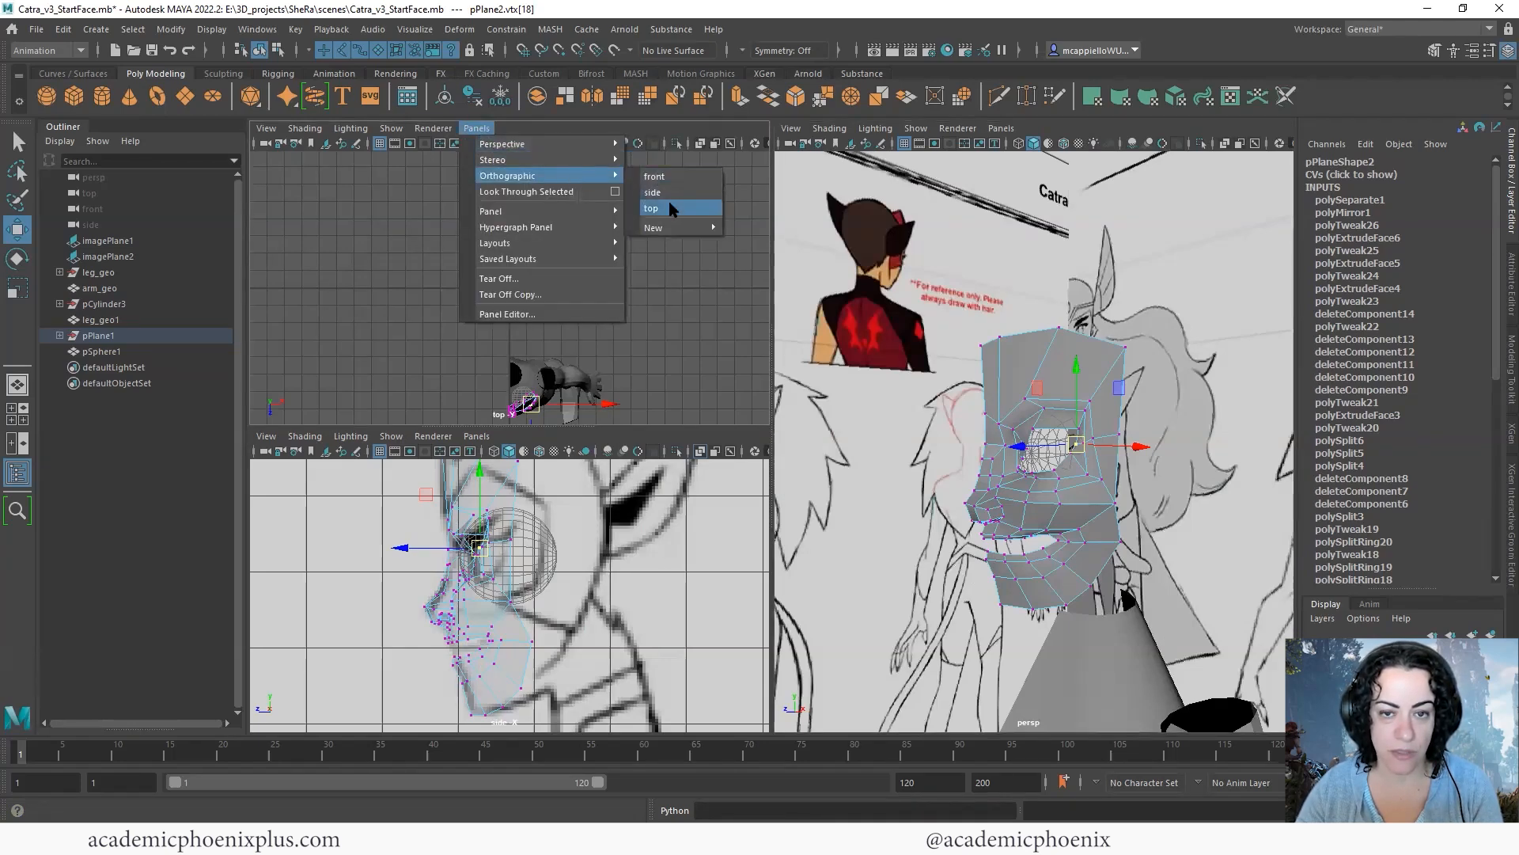
{"action": "left_click", "coordinate": [673, 176]}
{"action": "scroll", "coordinate": [1022, 418], "scroll_direction": "up", "scroll_amount": 4}
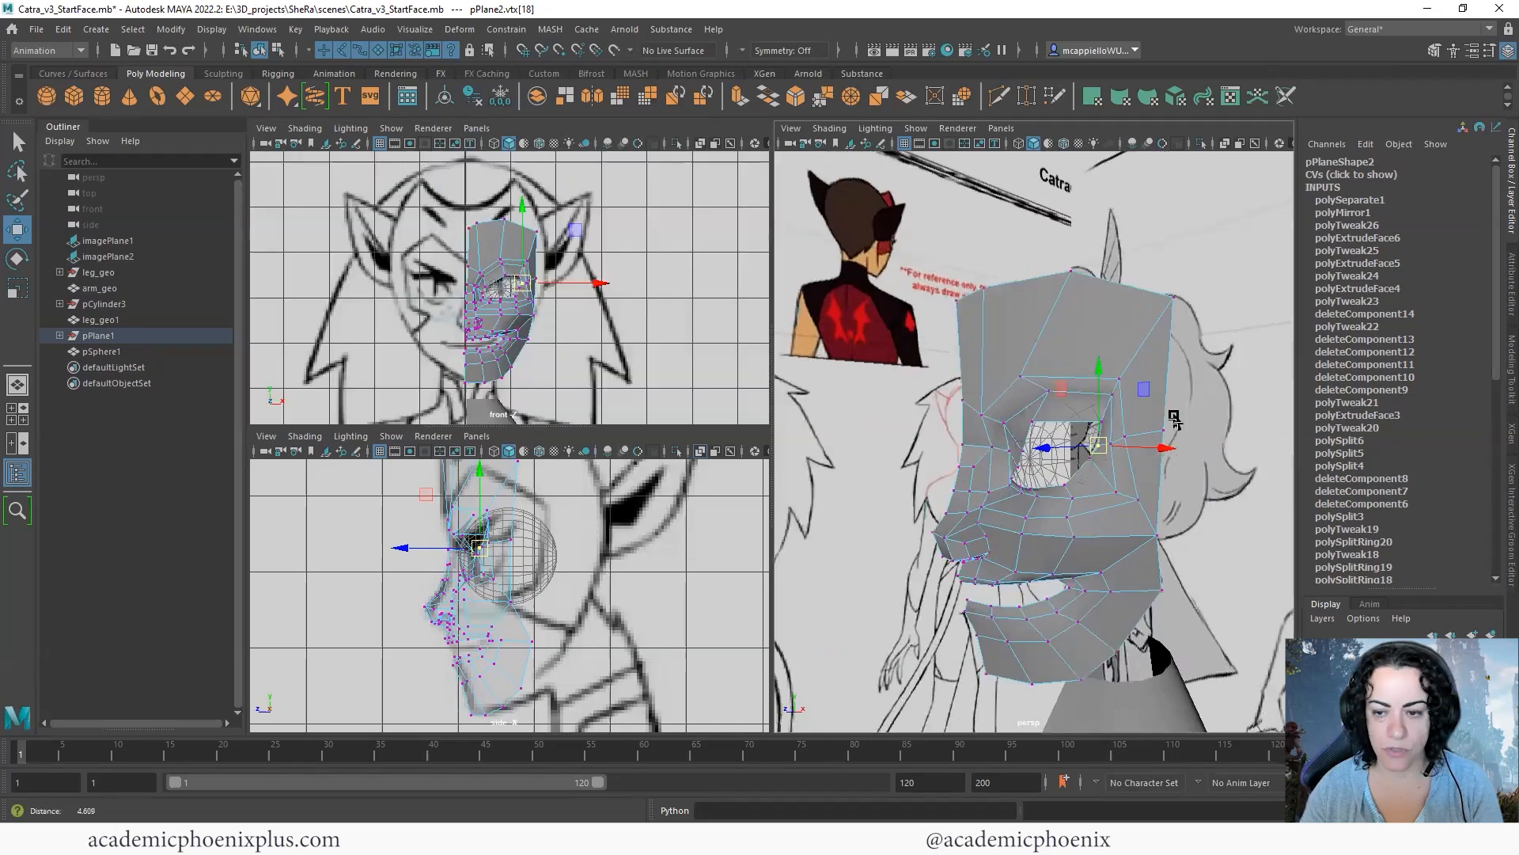
- Move the outer eye-corner vertex along the depth axis in the perspective view so the lid follows the eyeball
{"action": "scroll", "coordinate": [1022, 417], "scroll_direction": "up", "scroll_amount": 6}
{"action": "left_click_drag", "start_coordinate": [1021, 475], "coordinate": [1014, 416], "text": "alt"}
{"action": "left_click_drag", "start_coordinate": [926, 391], "coordinate": [909, 392]}
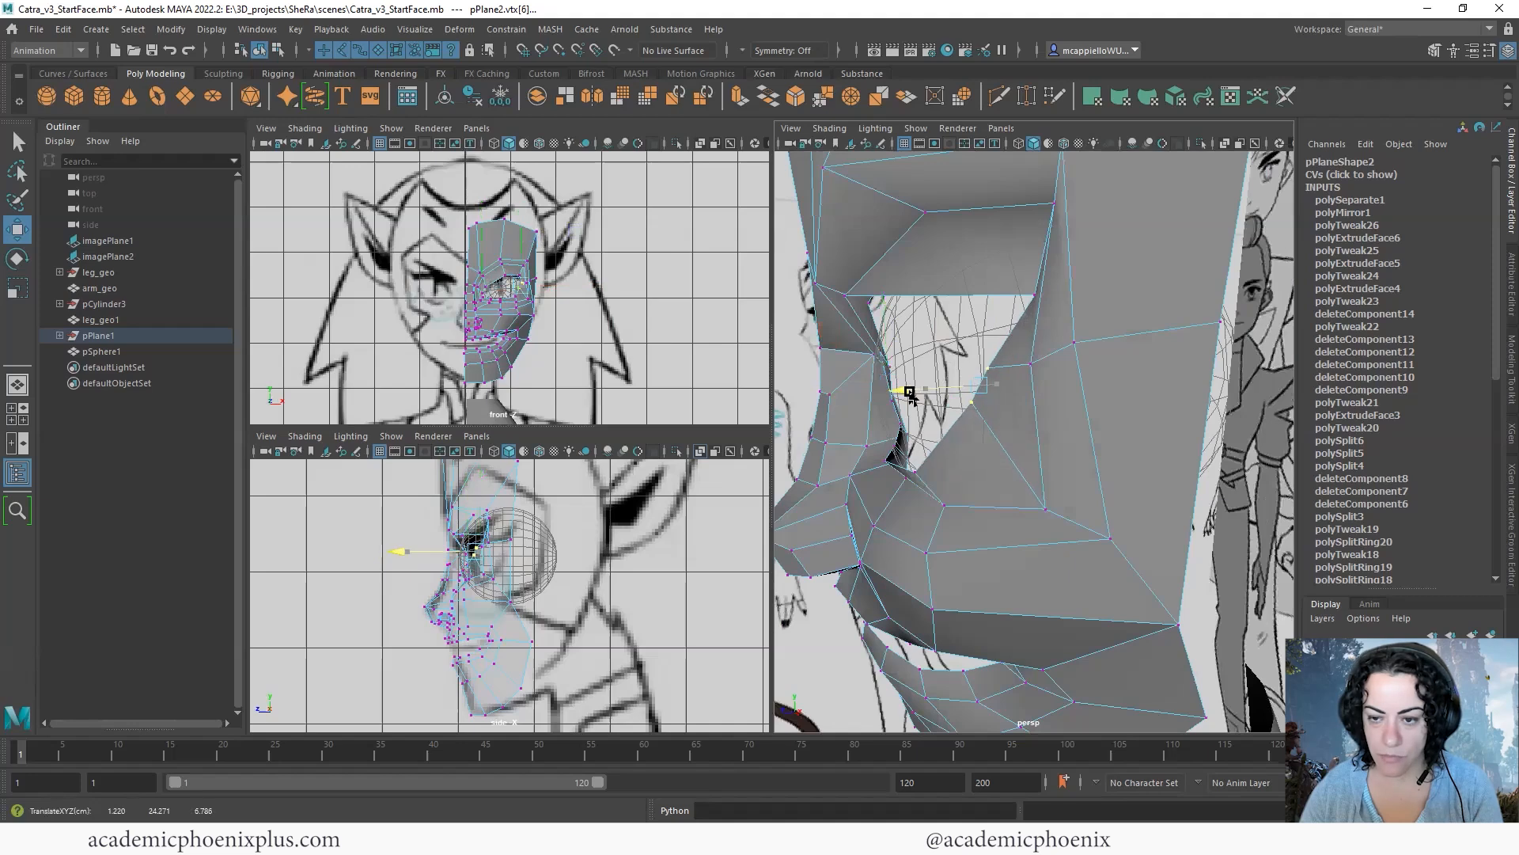
{"action": "left_click_drag", "start_coordinate": [976, 451], "coordinate": [1105, 319], "text": "alt"}
{"action": "left_click_drag", "start_coordinate": [1166, 417], "coordinate": [1110, 477], "text": "alt"}
{"action": "left_click", "coordinate": [1024, 405]}
- Adjust the depth of the vertices on the cheek and beside the mouth in the perspective view
{"action": "scroll", "coordinate": [989, 387], "scroll_direction": "down", "scroll_amount": 5}
{"action": "left_click", "coordinate": [1080, 447]}
{"action": "left_click_drag", "start_coordinate": [1180, 586], "coordinate": [1031, 551], "text": "alt"}
{"action": "scroll", "coordinate": [1049, 529], "scroll_direction": "down", "scroll_amount": 4}
{"action": "left_click", "coordinate": [1102, 546]}
{"action": "left_click_drag", "start_coordinate": [1130, 499], "coordinate": [1163, 326], "text": "alt"}
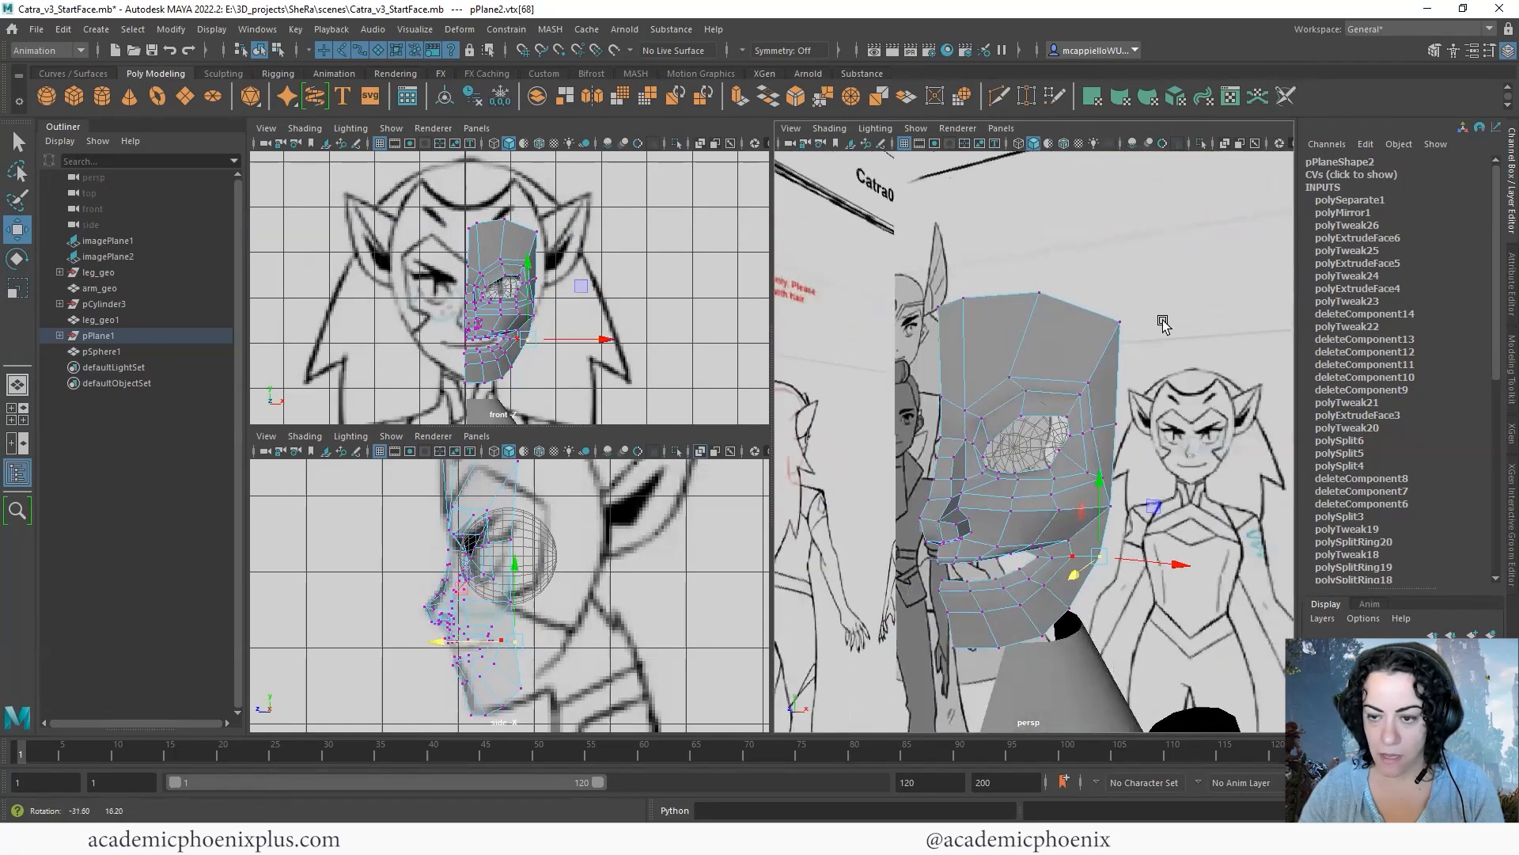
- Reposition the brow vertex at the lower end of the middle forehead edge, above the eye
{"action": "scroll", "coordinate": [1038, 393], "scroll_direction": "up", "scroll_amount": 4}
{"action": "left_click_drag", "start_coordinate": [1037, 393], "coordinate": [985, 387], "text": "alt"}
{"action": "left_click", "coordinate": [979, 393]}
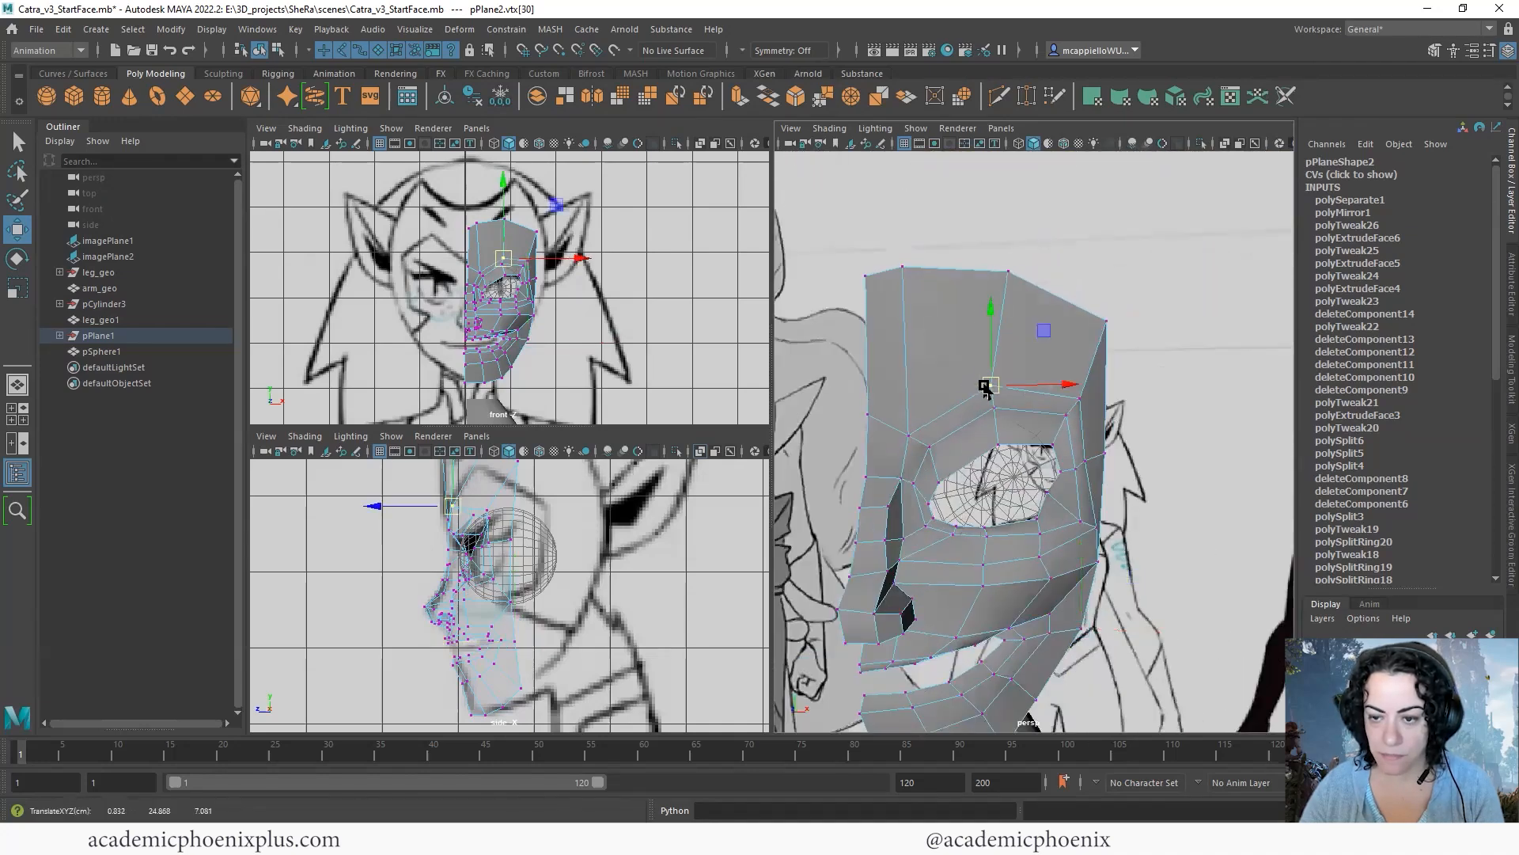
- Insert two edge loops through the forehead and brow down to the upper eyelid with the Insert Edge Loop tool
{"action": "right_click", "coordinate": [1046, 397], "text": "shift"}
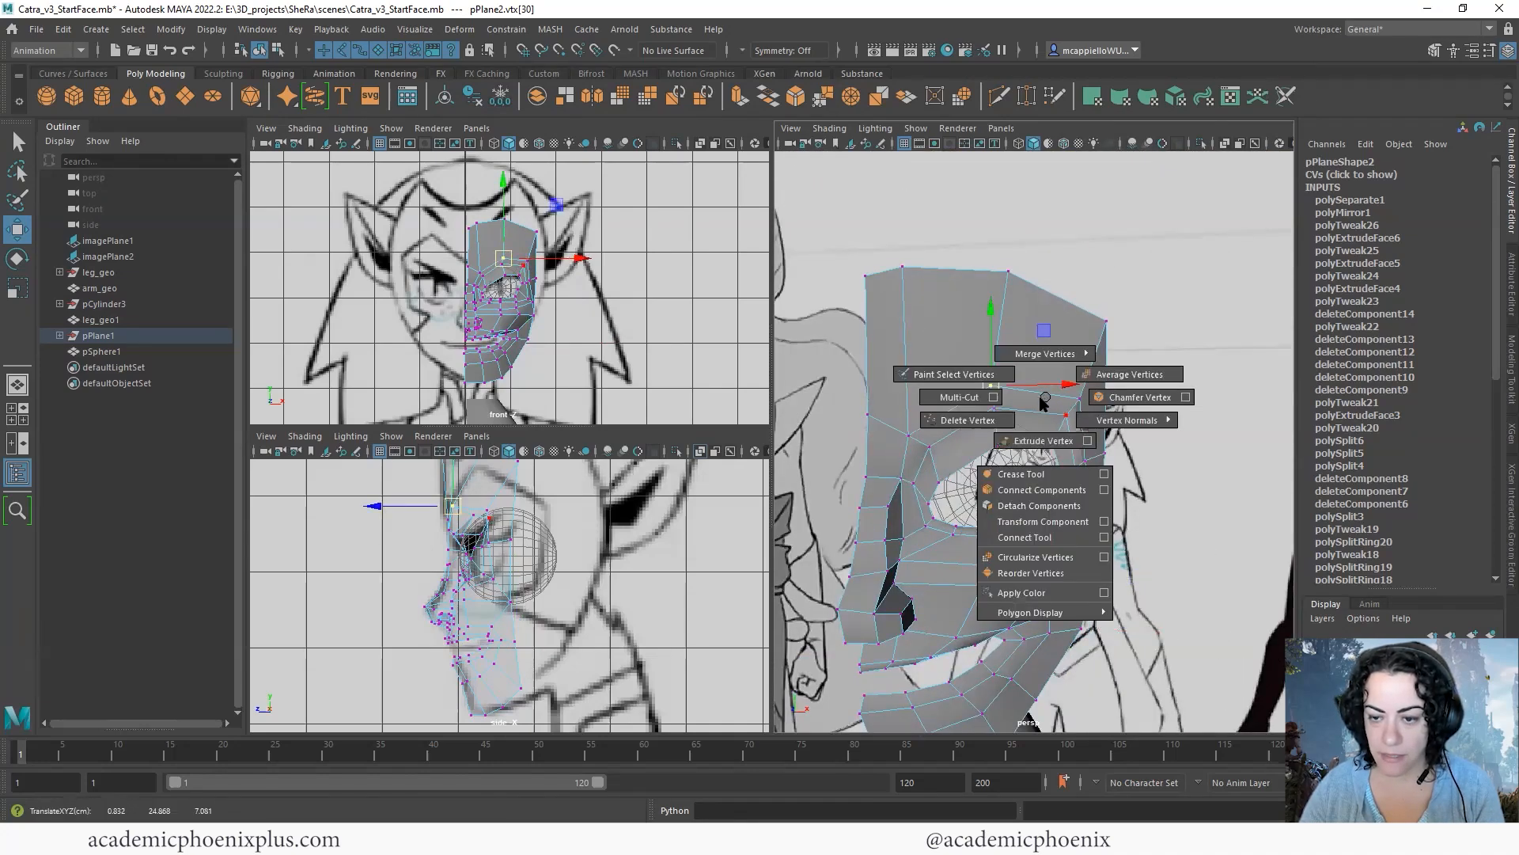
{"action": "right_click_drag", "start_coordinate": [1034, 424], "coordinate": [1034, 405], "text": "shift"}
{"action": "left_click", "coordinate": [1032, 395]}
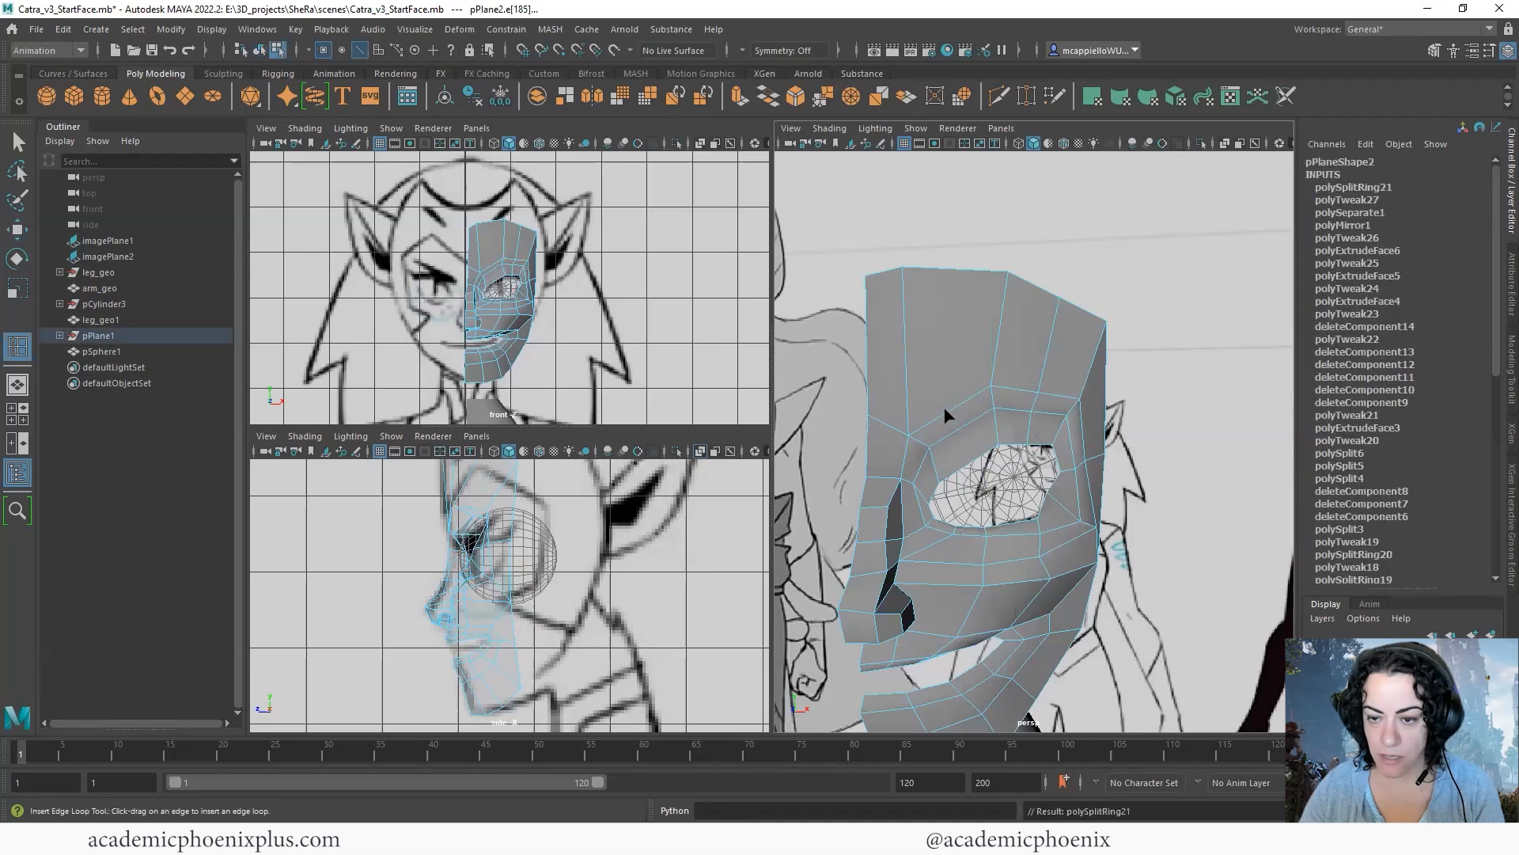
{"action": "left_click", "coordinate": [947, 414]}
{"action": "left_click", "coordinate": [21, 138]}
- Switch to vertex mode, frame the eye closely in the front view, and turn on X-Ray shading there
{"action": "right_click_drag", "start_coordinate": [1109, 360], "coordinate": [1100, 403], "text": "alt"}
{"action": "left_click_drag", "start_coordinate": [1100, 403], "coordinate": [1083, 337], "text": "alt"}
{"action": "key", "text": "F9"}
{"action": "right_click_drag", "start_coordinate": [542, 525], "coordinate": [696, 297], "text": "alt"}
{"action": "right_click_drag", "start_coordinate": [484, 299], "coordinate": [660, 277], "text": "alt"}
{"action": "middle_click_drag", "start_coordinate": [529, 247], "coordinate": [529, 301], "text": "alt"}
{"action": "left_click", "coordinate": [523, 289]}
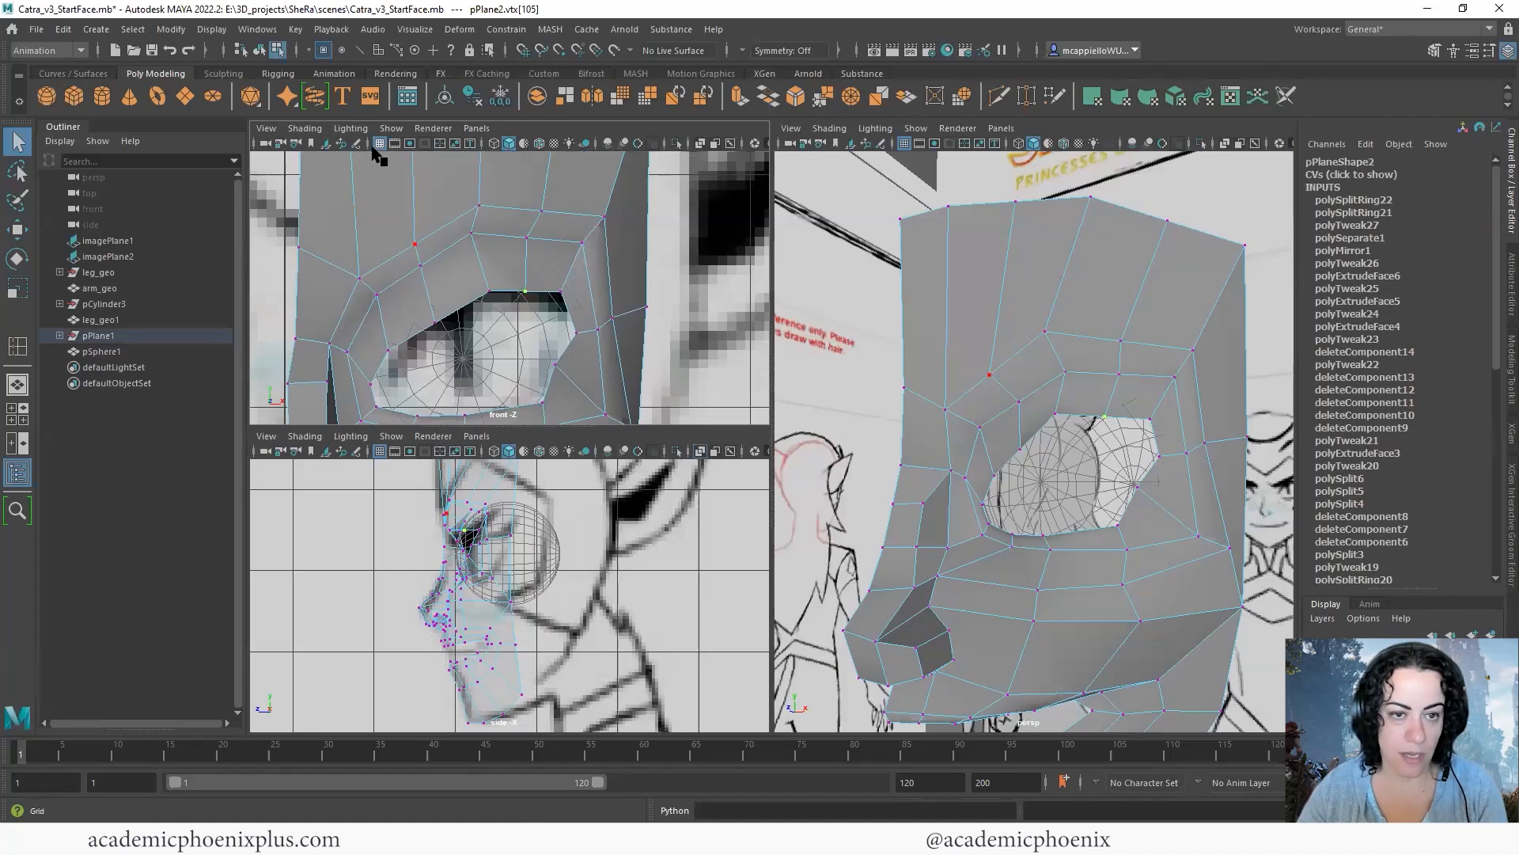
{"action": "left_click", "coordinate": [305, 128]}
{"action": "left_click", "coordinate": [341, 292]}
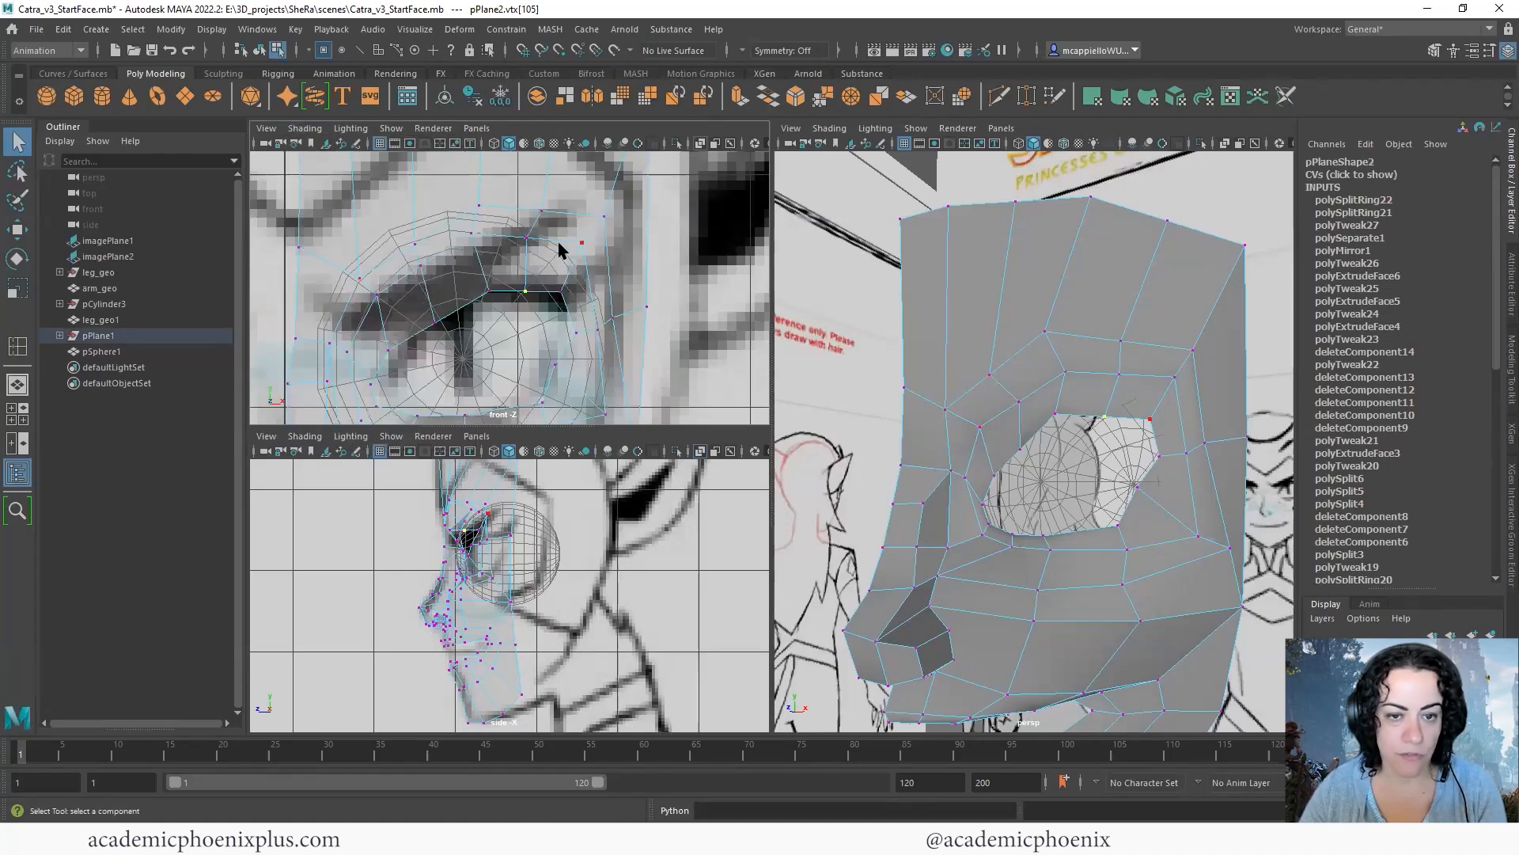
- Move the upper eyelid and brow vertices in the front view to match the drawn lid line
{"action": "right_click_drag", "start_coordinate": [554, 268], "coordinate": [567, 264], "text": "alt"}
{"action": "middle_click_drag", "start_coordinate": [568, 264], "coordinate": [561, 295], "text": "alt"}
{"action": "key", "text": "w"}
{"action": "left_click_drag", "start_coordinate": [521, 322], "coordinate": [526, 314]}
{"action": "left_click", "coordinate": [412, 346]}
{"action": "left_click_drag", "start_coordinate": [412, 344], "coordinate": [412, 341]}
{"action": "mouse_move", "coordinate": [388, 253]}
{"action": "left_mouse_down"}
{"action": "mouse_move", "coordinate": [417, 302]}
{"action": "mouse_move", "coordinate": [399, 277]}
{"action": "left_mouse_up"}
{"action": "left_click_drag", "start_coordinate": [515, 221], "coordinate": [563, 276]}
{"action": "left_click_drag", "start_coordinate": [533, 246], "coordinate": [535, 241]}
- Reposition the vertex at the outer eye corner in the front view to follow the reference eye shape
{"action": "right_click_drag", "start_coordinate": [1197, 366], "coordinate": [1082, 366], "text": "alt"}
{"action": "left_click_drag", "start_coordinate": [1133, 366], "coordinate": [1178, 360], "text": "alt"}
{"action": "middle_click_drag", "start_coordinate": [603, 378], "coordinate": [615, 298], "text": "alt"}
{"action": "left_click_drag", "start_coordinate": [555, 319], "coordinate": [579, 336]}
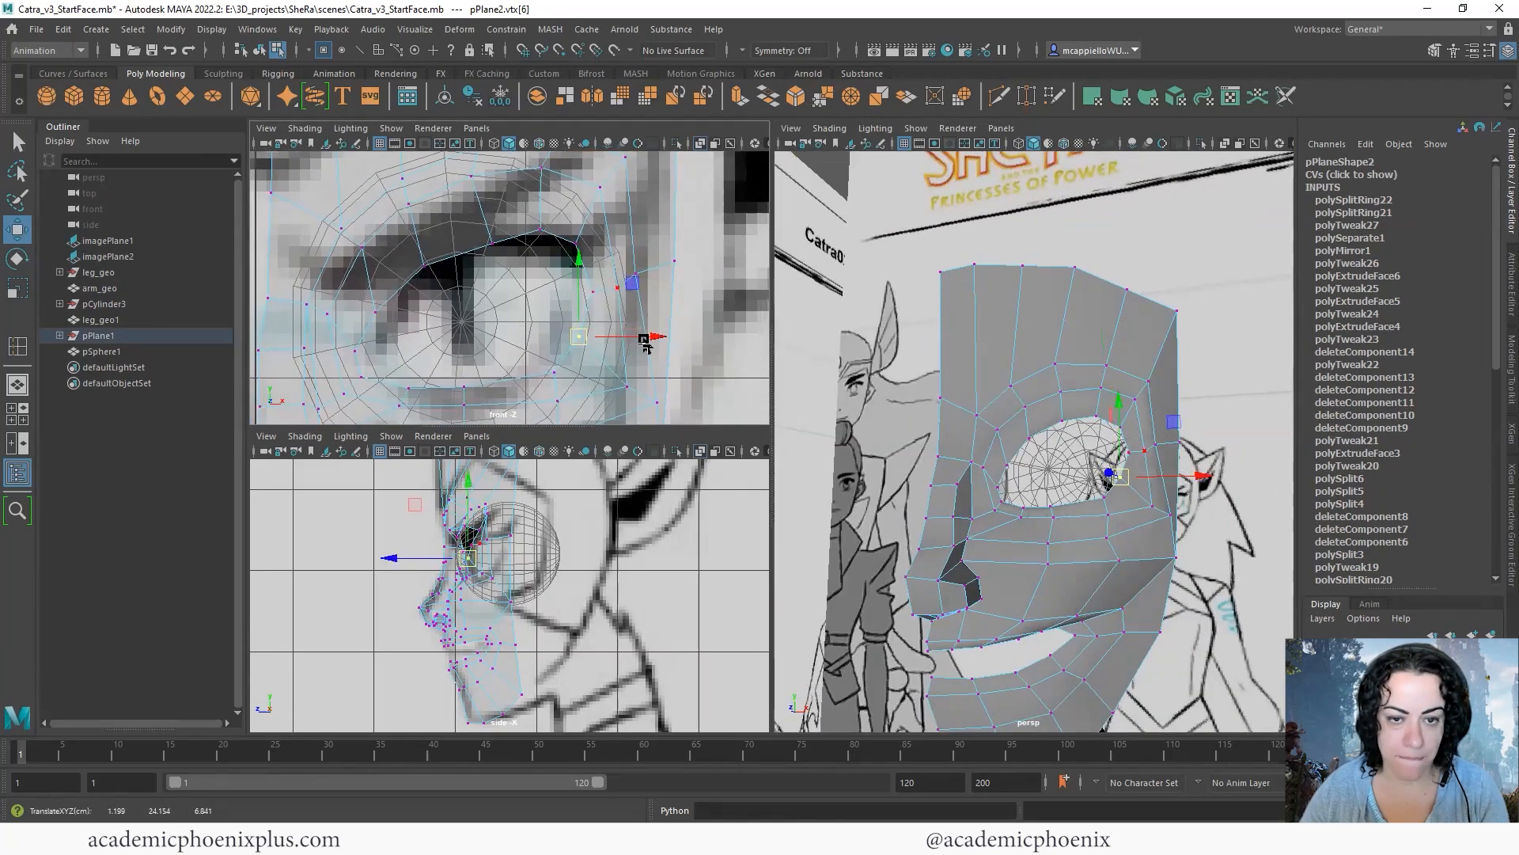
- Adjust the upper and lower lid vertices near the outer eye corner against the eyeball from a side angle
{"action": "left_click_drag", "start_coordinate": [1139, 372], "coordinate": [1141, 482], "text": "alt"}
{"action": "left_click", "coordinate": [1098, 494]}
{"action": "left_click", "coordinate": [1149, 492]}
{"action": "scroll", "coordinate": [1141, 483], "scroll_direction": "down", "scroll_amount": 6}
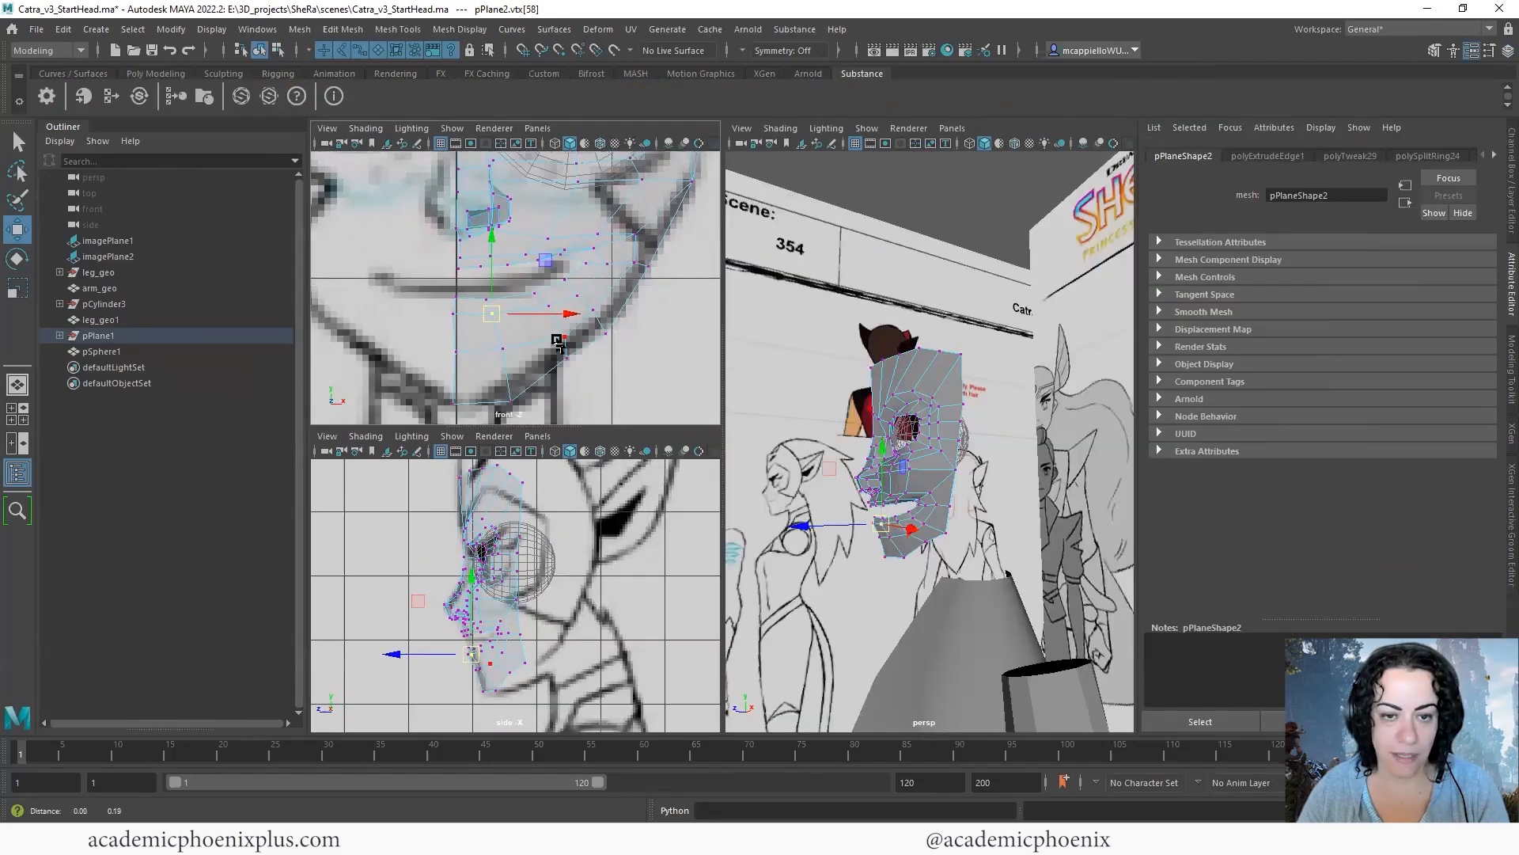
{"action": "middle_click_drag", "start_coordinate": [557, 341], "coordinate": [552, 349], "text": "alt"}
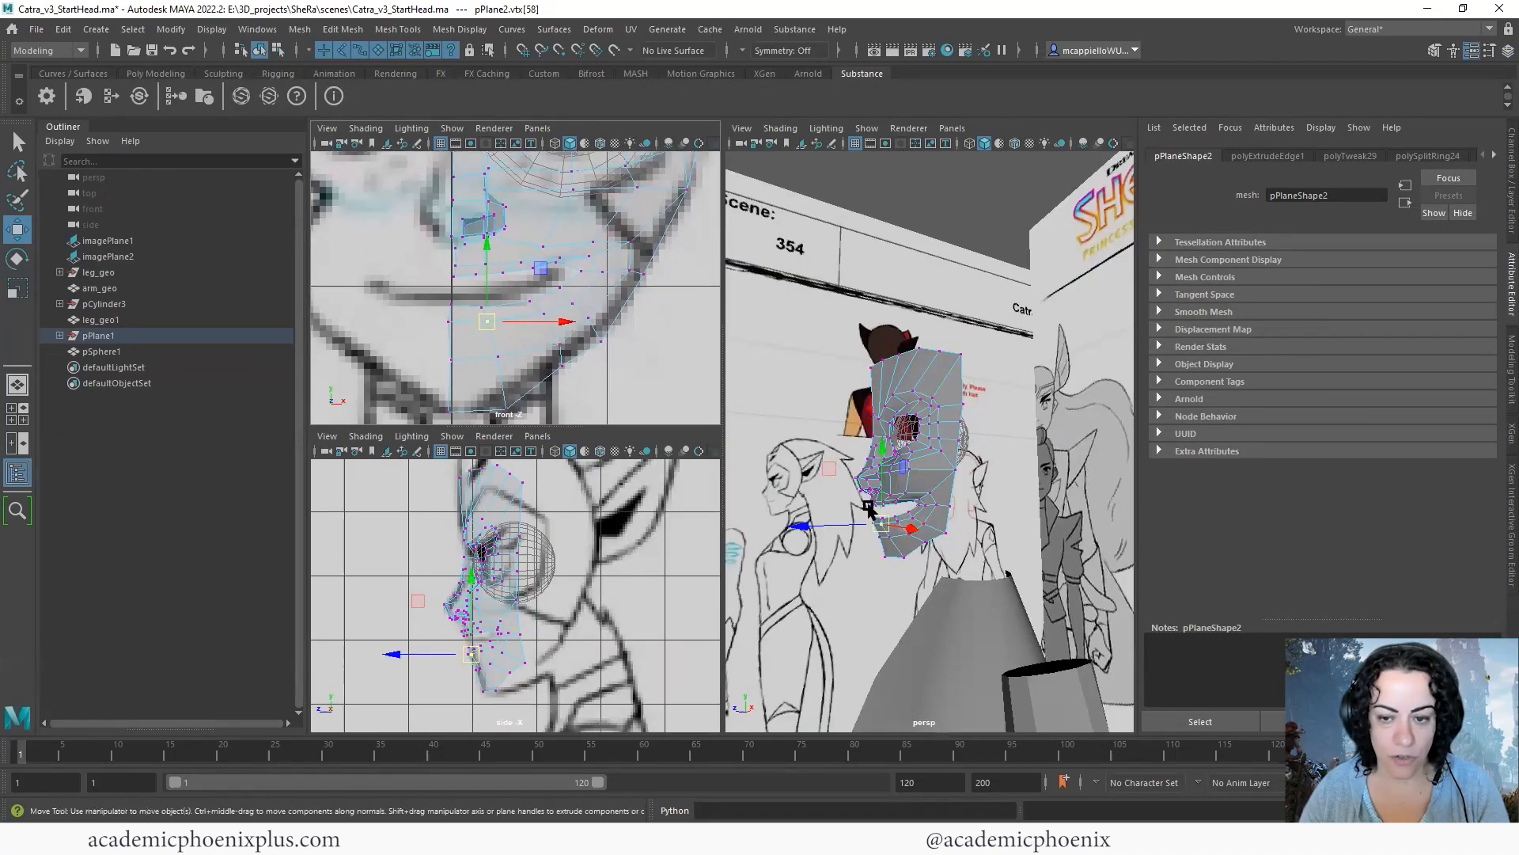
- Maximize the side view and move the nose-tip vertices to match the reference profile
{"action": "key", "text": "space"}
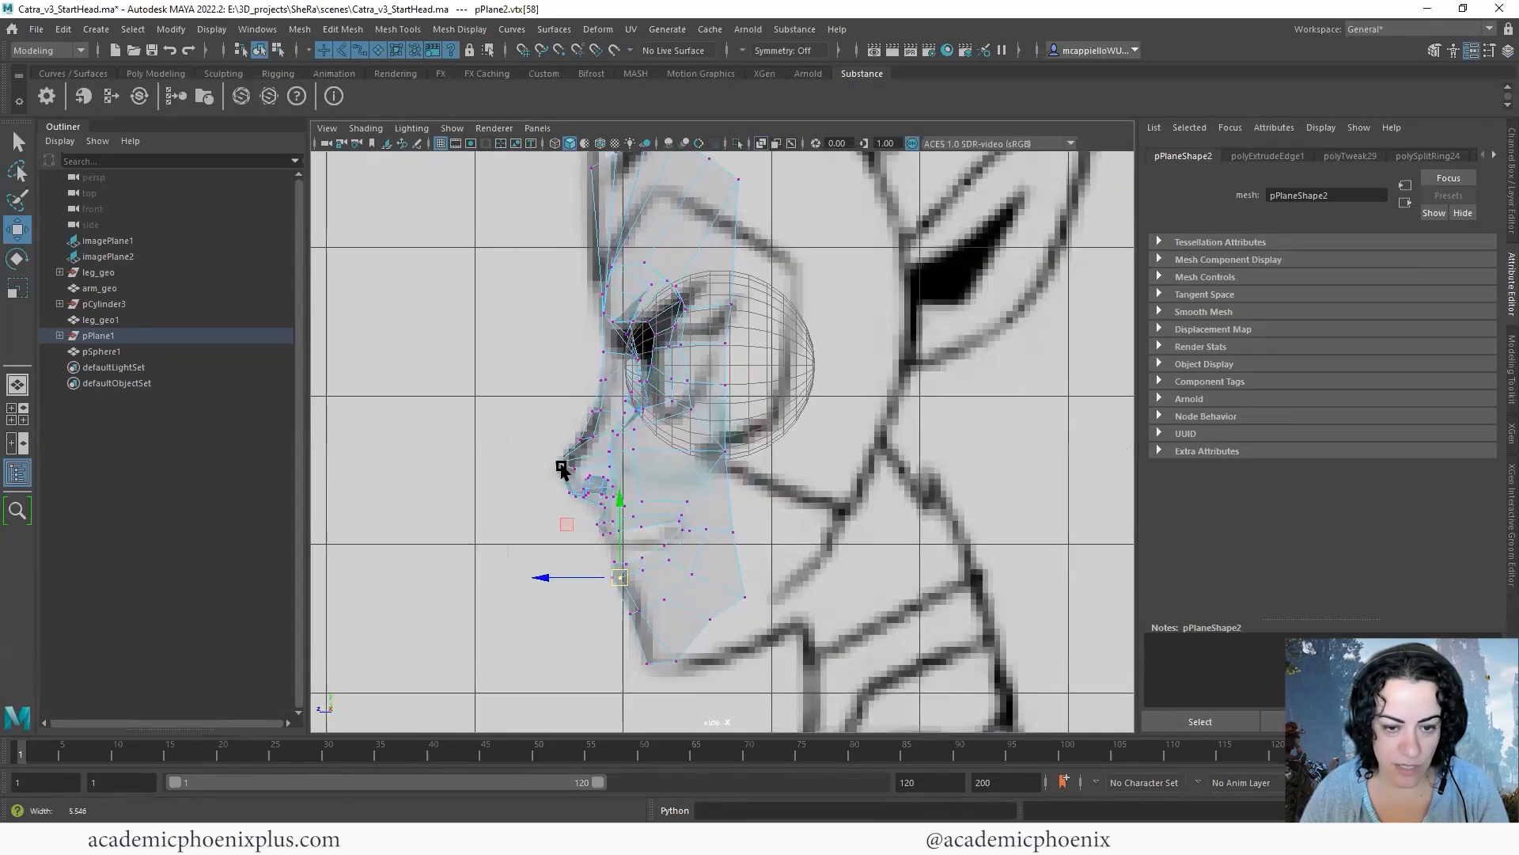
{"action": "scroll", "coordinate": [596, 455], "scroll_direction": "up", "scroll_amount": 3}
{"action": "scroll", "coordinate": [595, 455], "scroll_direction": "up", "scroll_amount": 3}
{"action": "middle_click_drag", "start_coordinate": [493, 438], "coordinate": [497, 396], "text": "alt"}
{"action": "left_click_drag", "start_coordinate": [537, 506], "coordinate": [454, 429]}
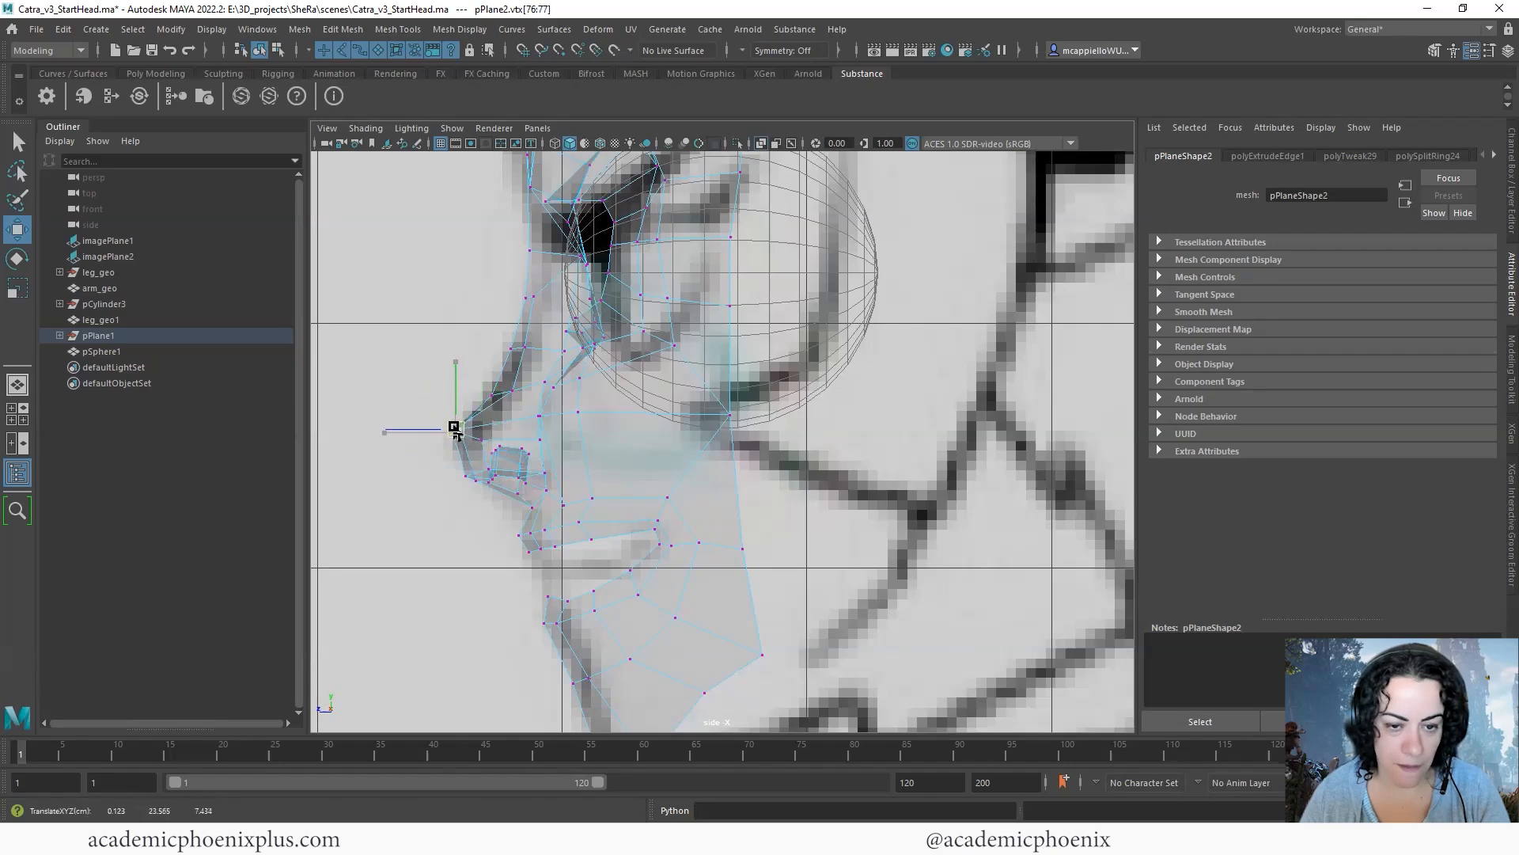
{"action": "scroll", "coordinate": [536, 315], "scroll_direction": "down", "scroll_amount": 6}
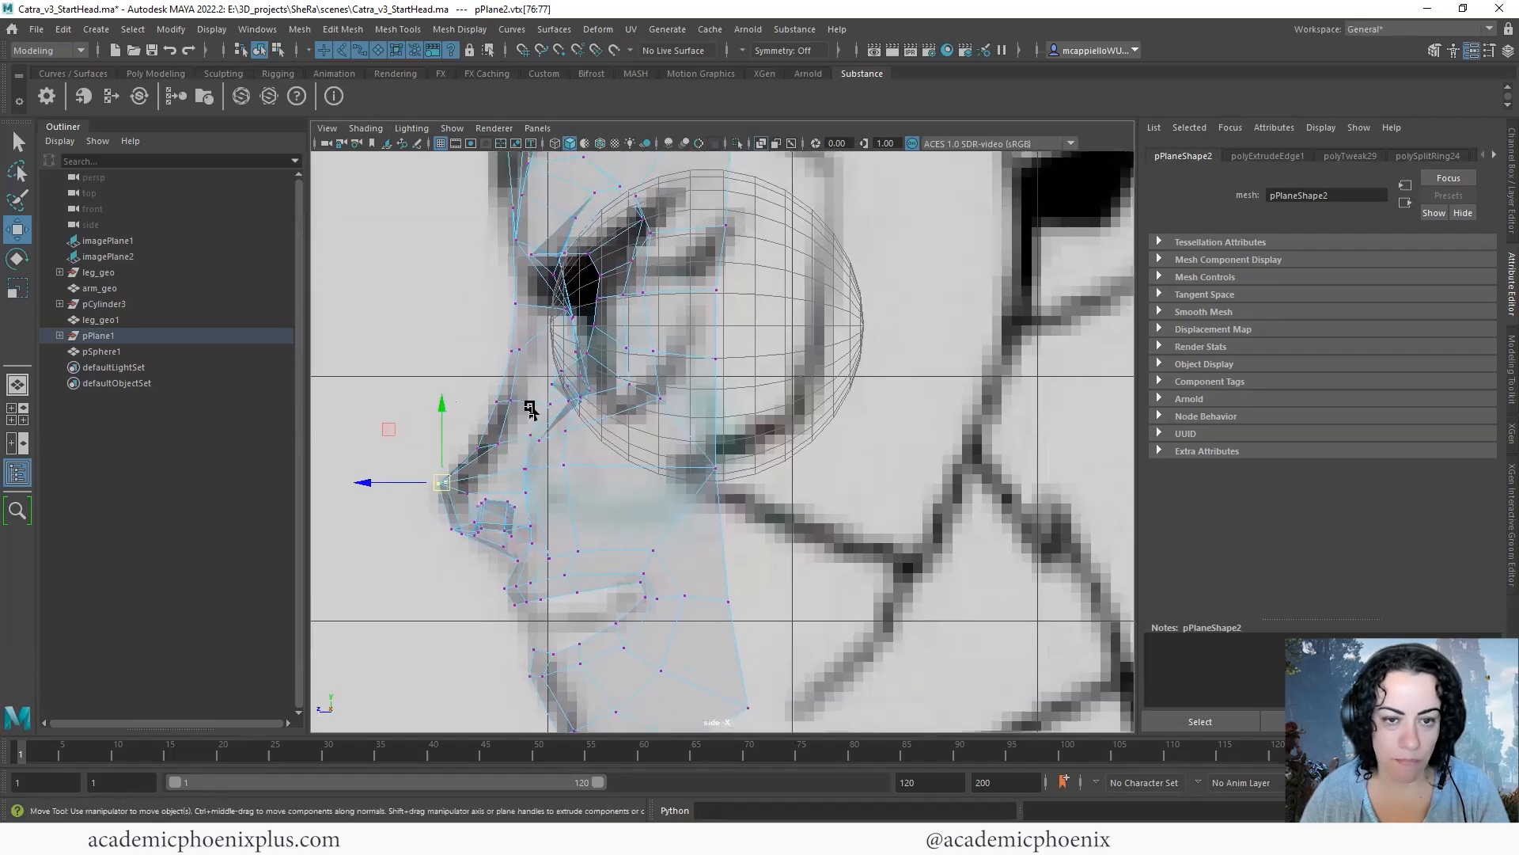
- Adjust the vertices along the forehead's top border in the side view to form a smoother arc
{"action": "scroll", "coordinate": [804, 329], "scroll_direction": "up", "scroll_amount": 6}
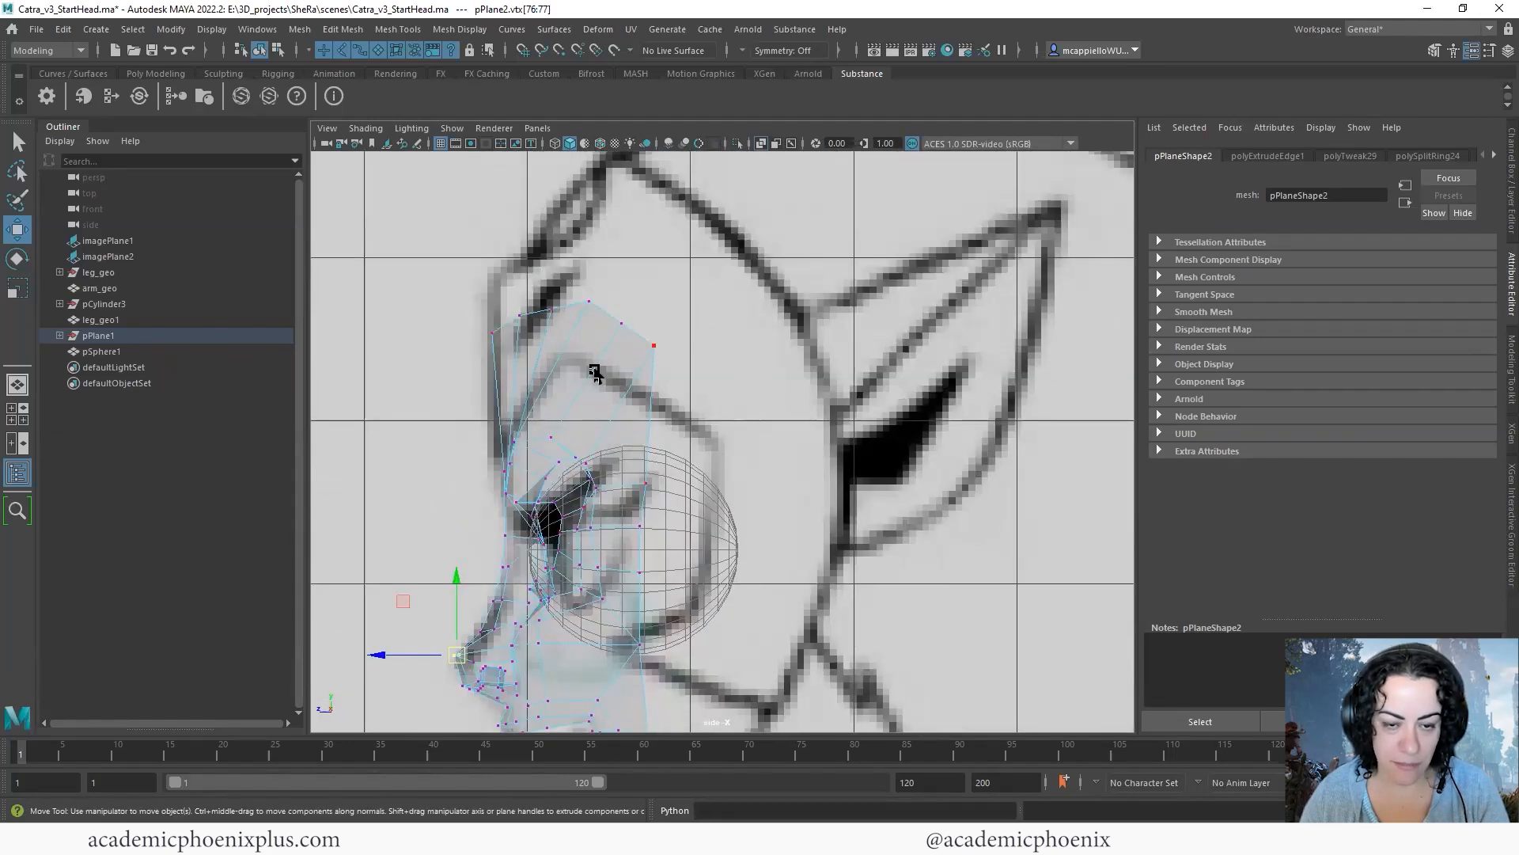
{"action": "right_click_drag", "start_coordinate": [589, 367], "coordinate": [516, 366]}
{"action": "left_click", "coordinate": [514, 314]}
{"action": "left_click", "coordinate": [536, 302]}
{"action": "left_click", "coordinate": [589, 302]}
{"action": "left_click_drag", "start_coordinate": [589, 301], "coordinate": [644, 344]}
{"action": "left_click", "coordinate": [611, 318]}
{"action": "left_click", "coordinate": [621, 322]}
{"action": "left_click", "coordinate": [654, 345]}
{"action": "left_click", "coordinate": [597, 317]}
{"action": "key", "text": "space"}
- Try to insert an edge loop horizontally across the forehead
{"action": "right_click_drag", "start_coordinate": [909, 299], "coordinate": [833, 326], "text": "shift"}
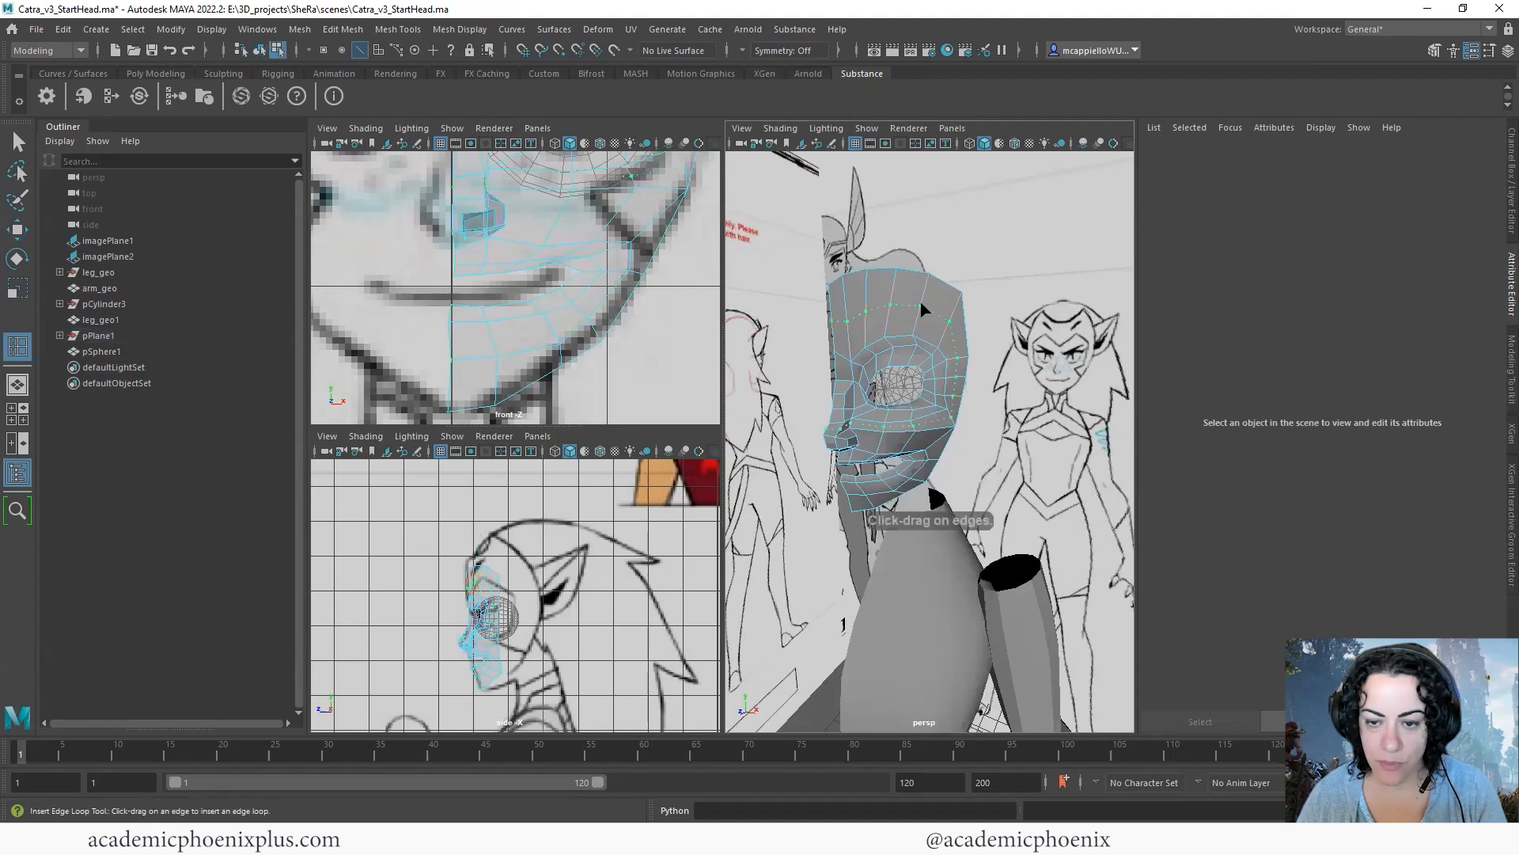
{"action": "left_click", "coordinate": [849, 428]}
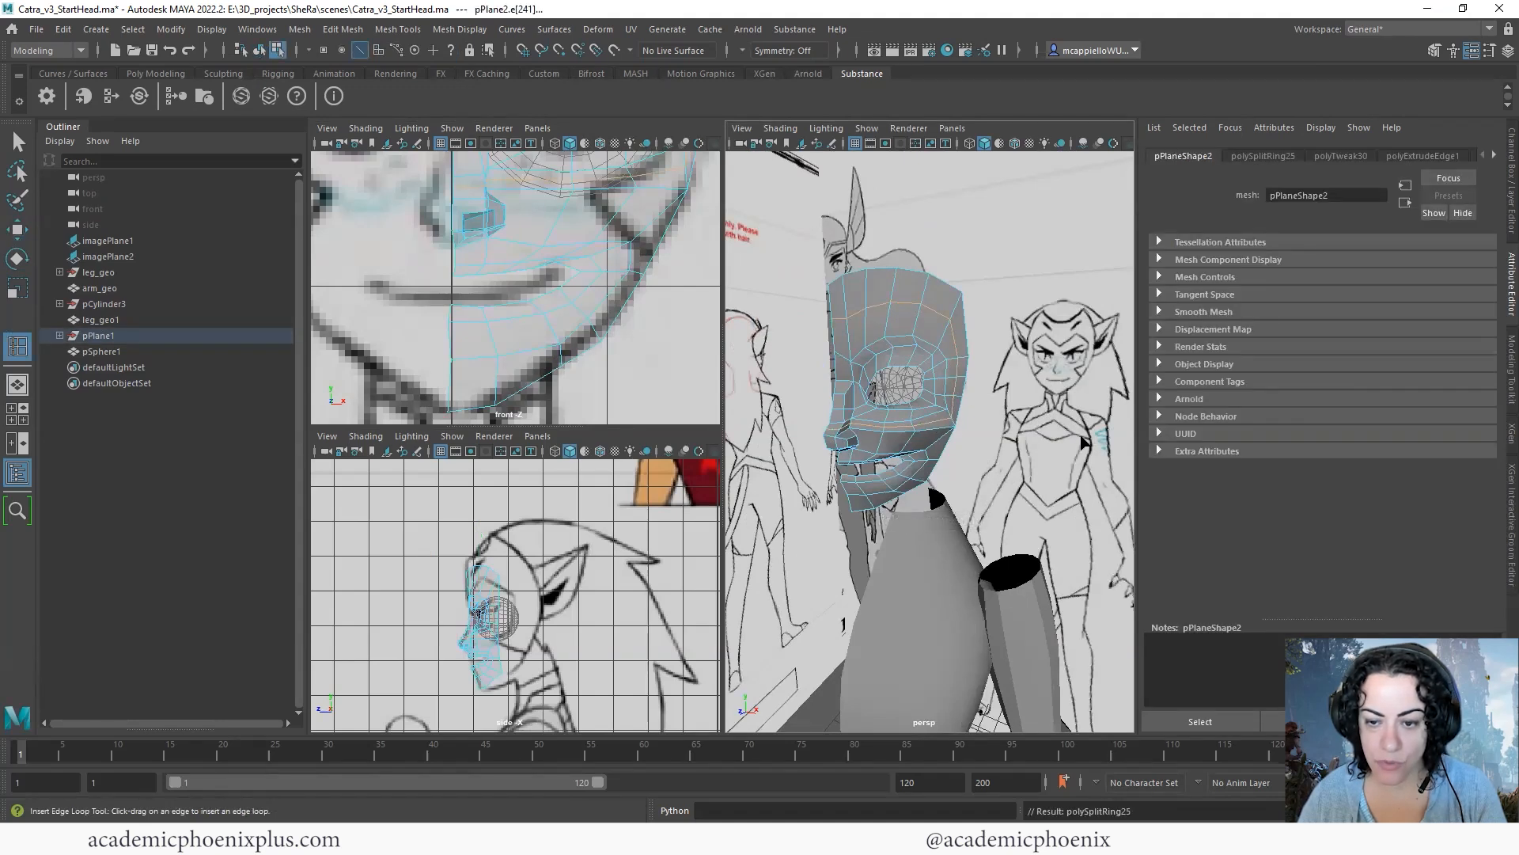
{"action": "key", "text": "ctrl+z"}
{"action": "left_click_drag", "start_coordinate": [1007, 442], "coordinate": [930, 432], "text": "alt"}
{"action": "left_click", "coordinate": [18, 143]}
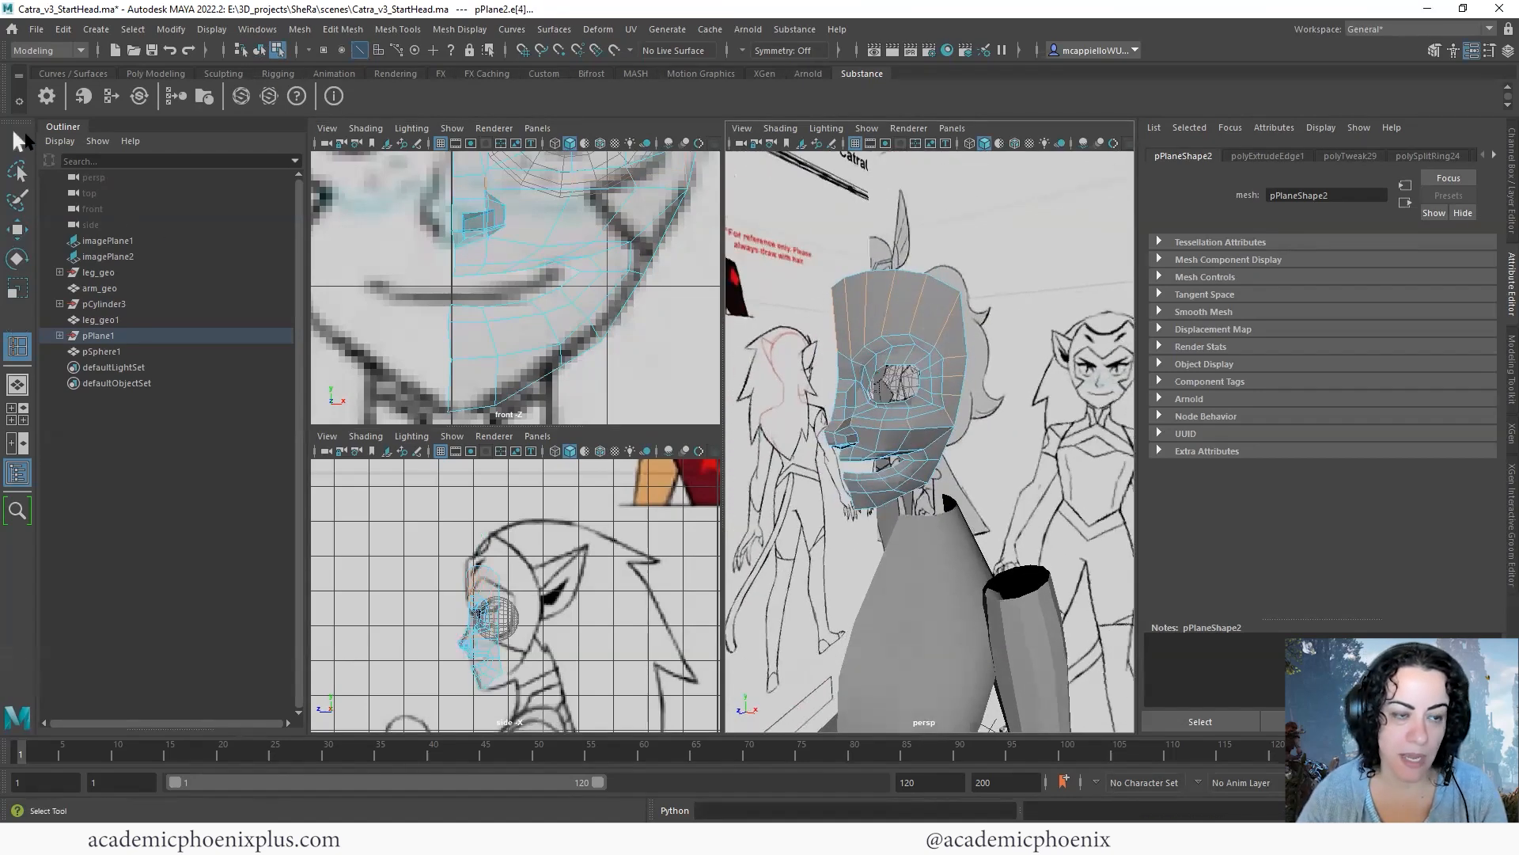
- Select the forehead's top row of vertices in the side view and lower it toward the brow
{"action": "scroll", "coordinate": [1035, 447], "scroll_direction": "up", "scroll_amount": 5}
{"action": "left_click_drag", "start_coordinate": [1035, 447], "coordinate": [802, 461], "text": "alt"}
{"action": "key", "text": "F8"}
{"action": "scroll", "coordinate": [929, 455], "scroll_direction": "down", "scroll_amount": 3}
{"action": "middle_click_drag", "start_coordinate": [929, 255], "coordinate": [930, 345], "text": "alt"}
{"action": "key", "text": "F9"}
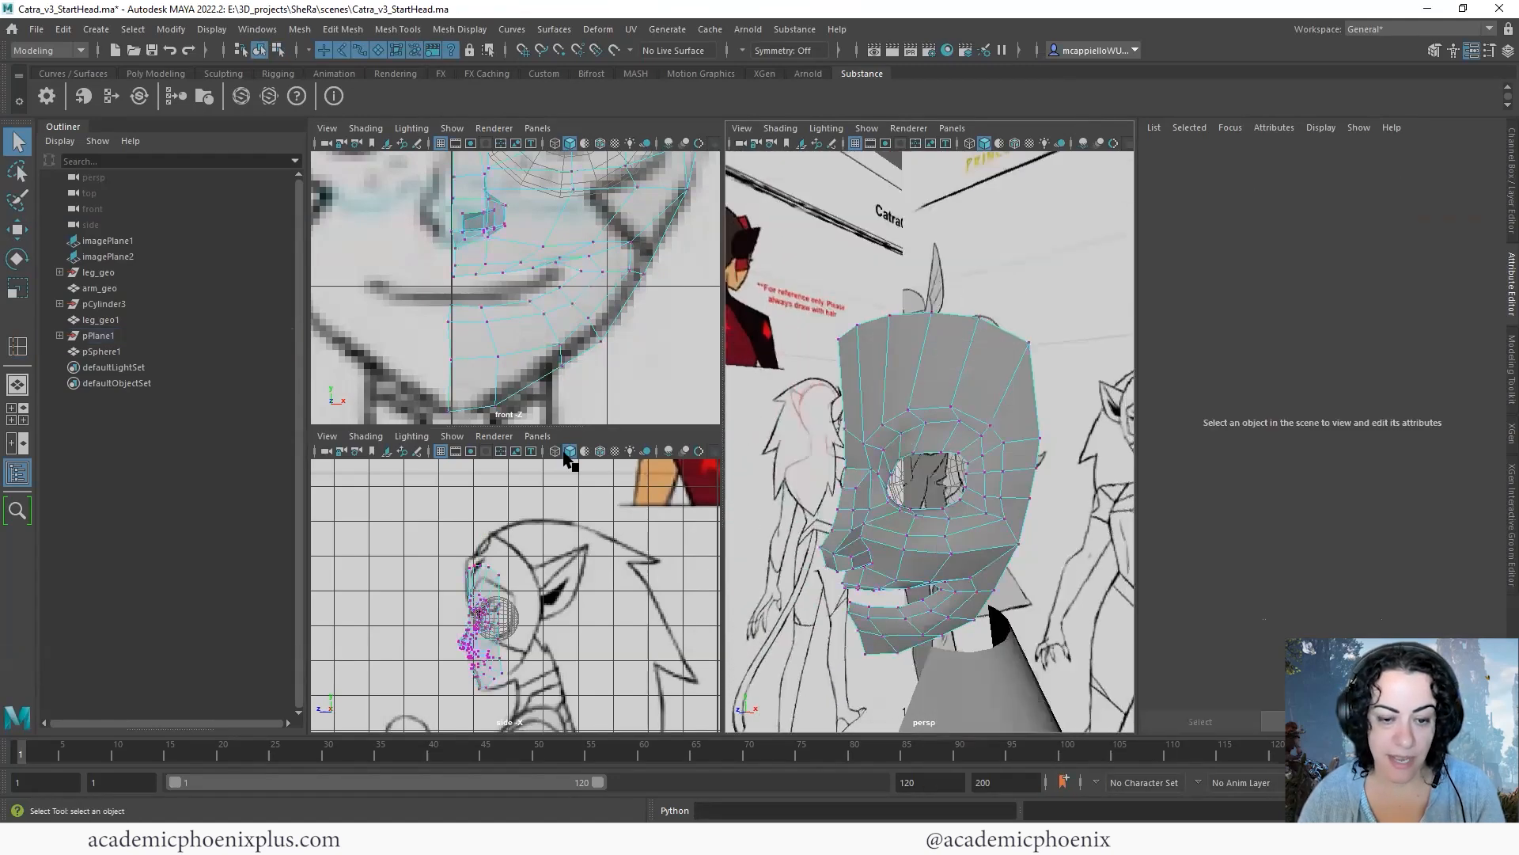
{"action": "left_click_drag", "start_coordinate": [441, 545], "coordinate": [542, 582]}
{"action": "key", "text": "w"}
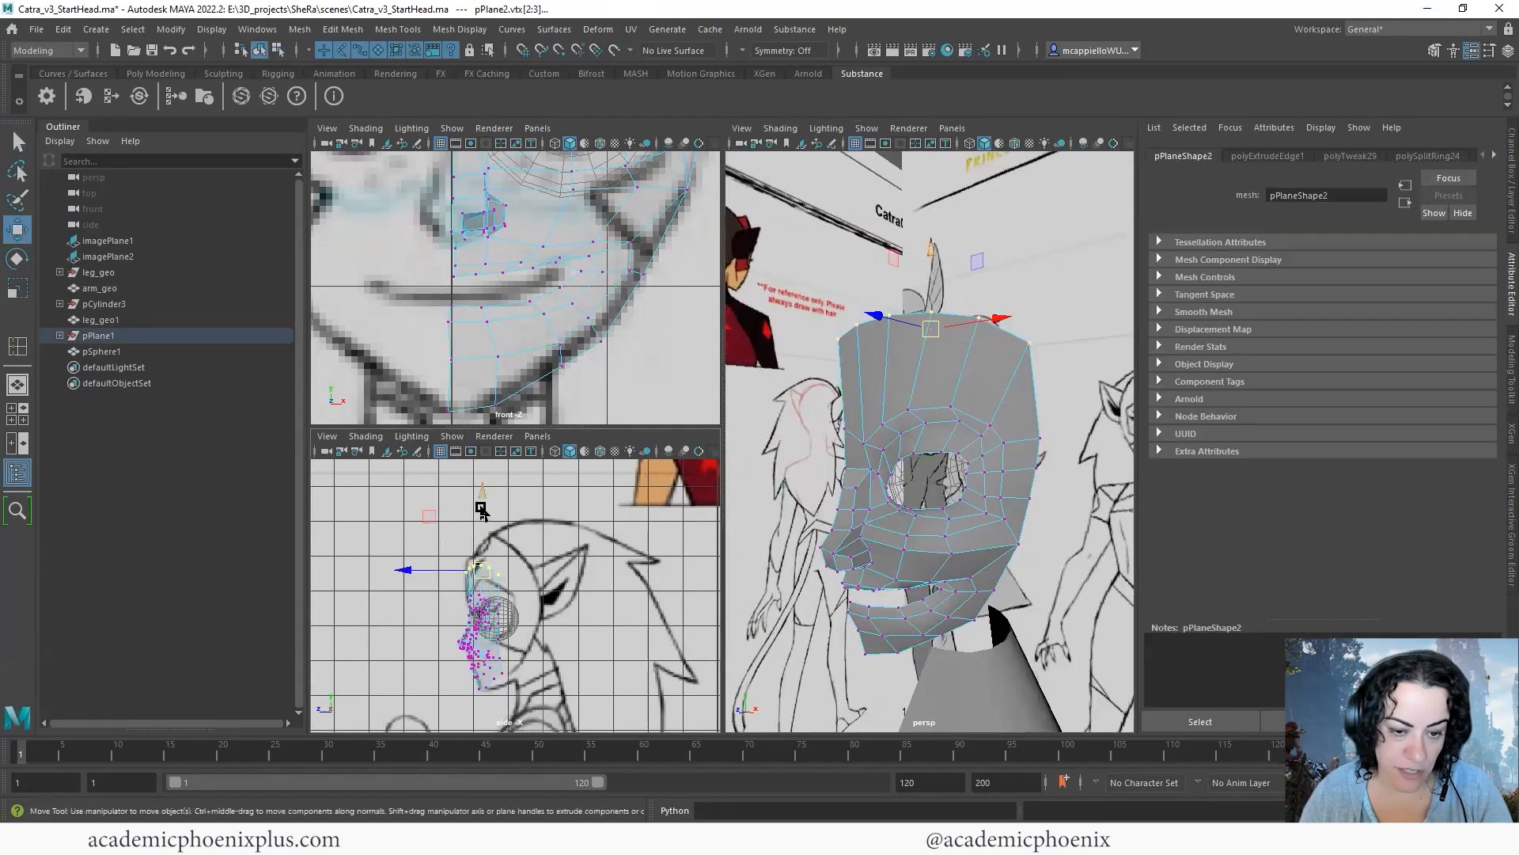
{"action": "left_click_drag", "start_coordinate": [479, 506], "coordinate": [480, 514]}
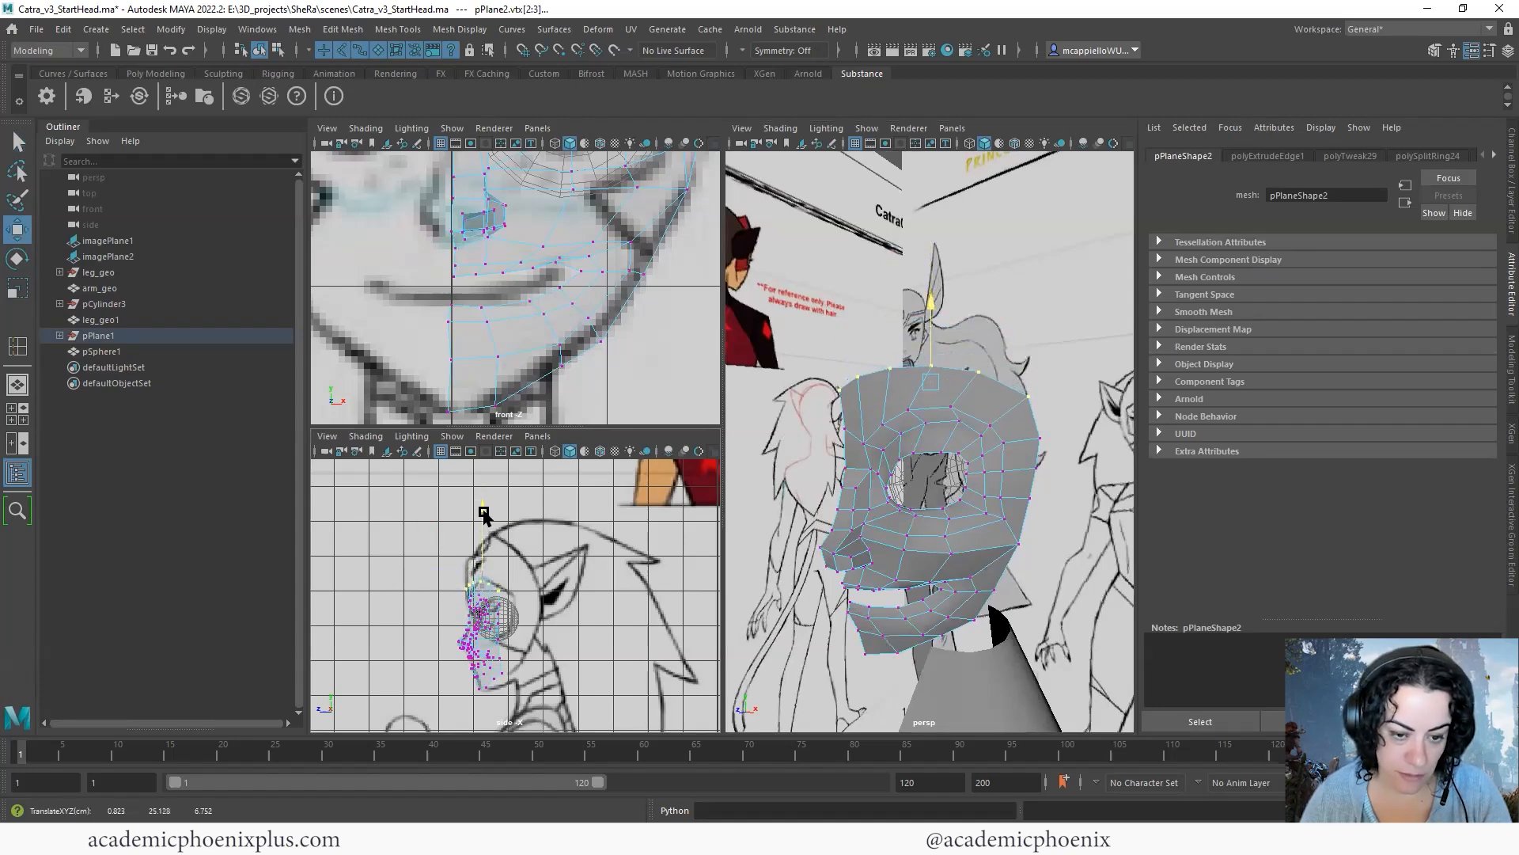
- Select the forehead's top border edges and scale them to adjust the curve of the row
{"action": "right_click_drag", "start_coordinate": [902, 431], "coordinate": [877, 382]}
{"action": "left_click", "coordinate": [916, 376]}
{"action": "left_click", "coordinate": [1021, 398], "text": "shift"}
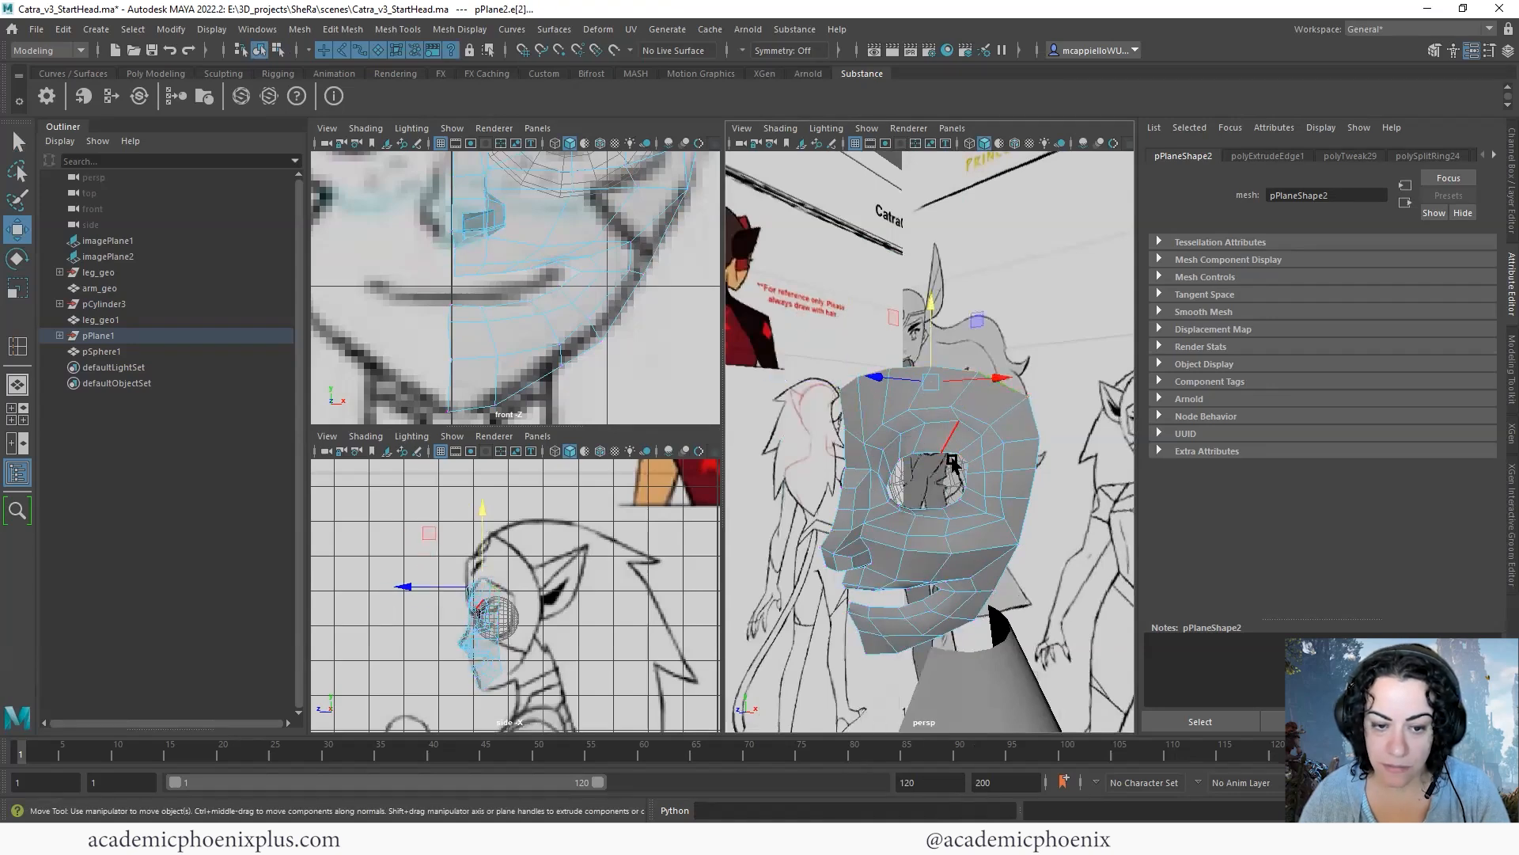
{"action": "scroll", "coordinate": [566, 539], "scroll_direction": "up", "scroll_amount": 5}
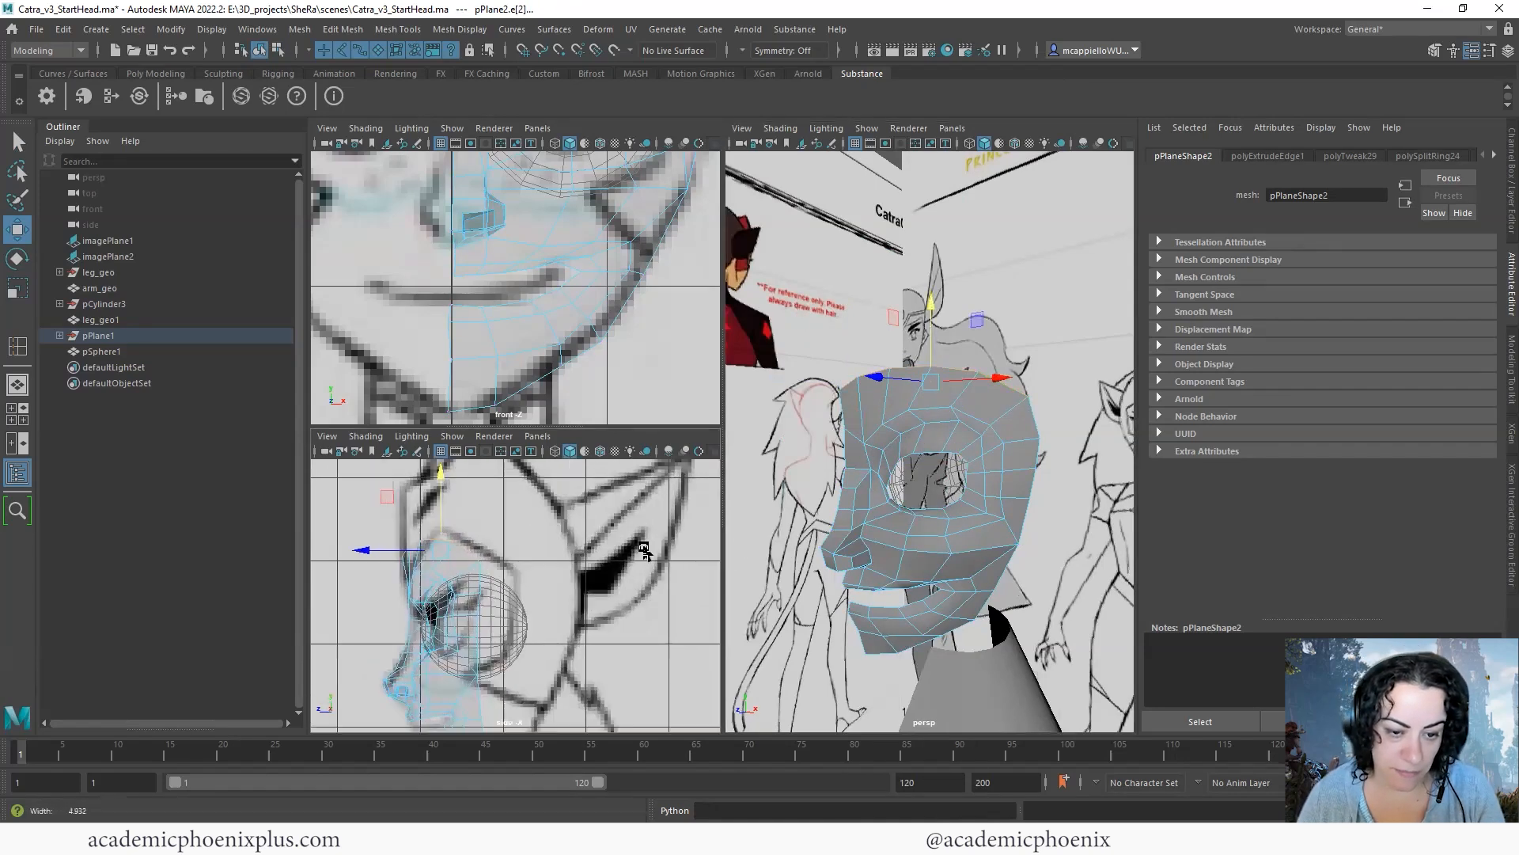
{"action": "left_click_drag", "start_coordinate": [1081, 453], "coordinate": [914, 400], "text": "alt"}
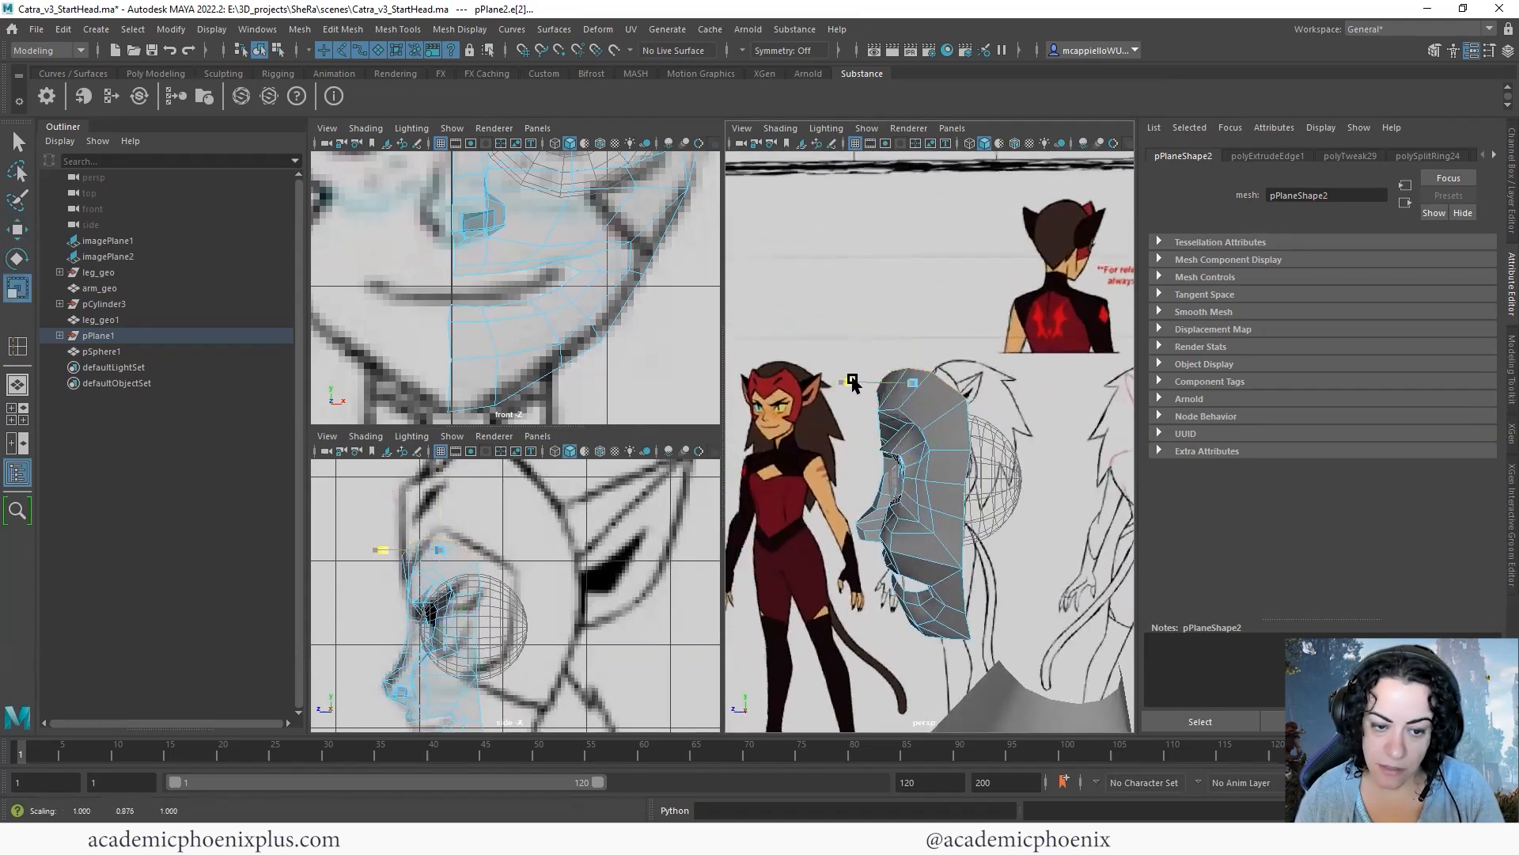
{"action": "left_click_drag", "start_coordinate": [912, 383], "coordinate": [908, 382]}
- Maximize the side view and reposition the forehead's top vertices individually to align with the profile and form an even arc
{"action": "key", "text": "space"}
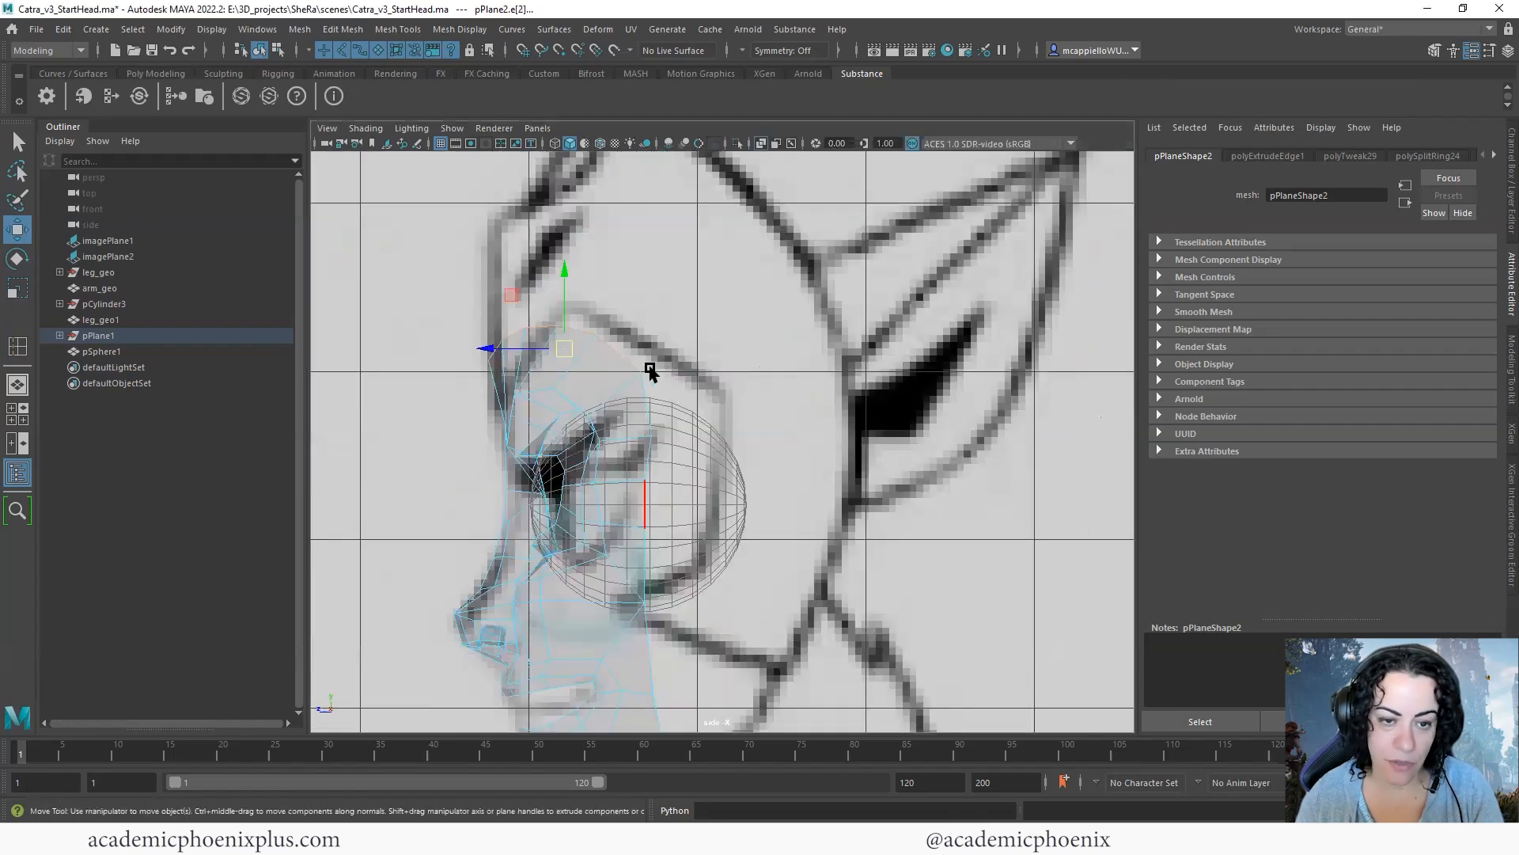
{"action": "scroll", "coordinate": [644, 367], "scroll_direction": "up", "scroll_amount": 5}
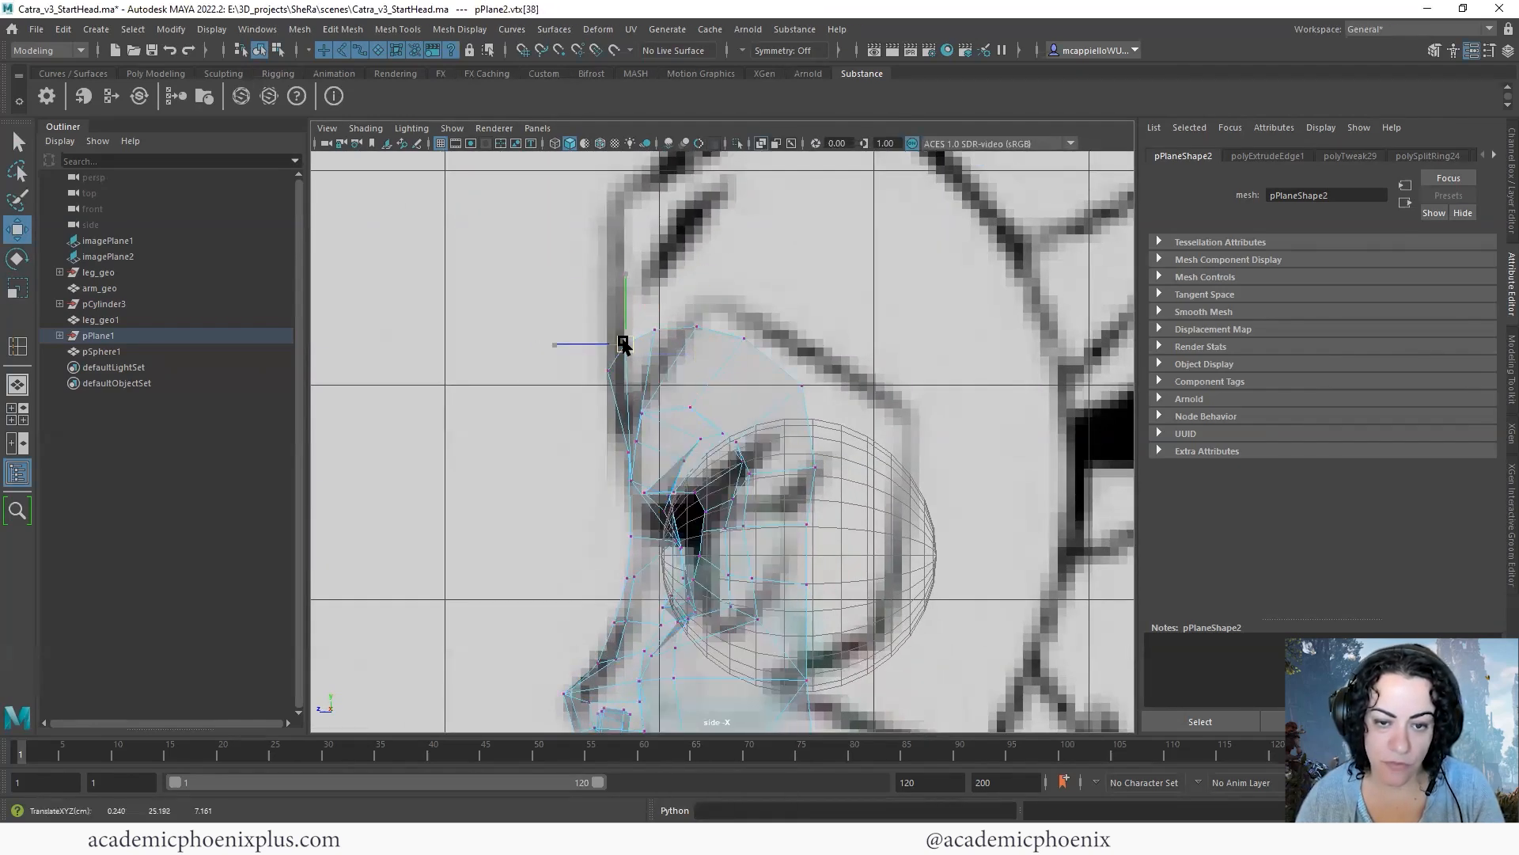
{"action": "left_click", "coordinate": [641, 329]}
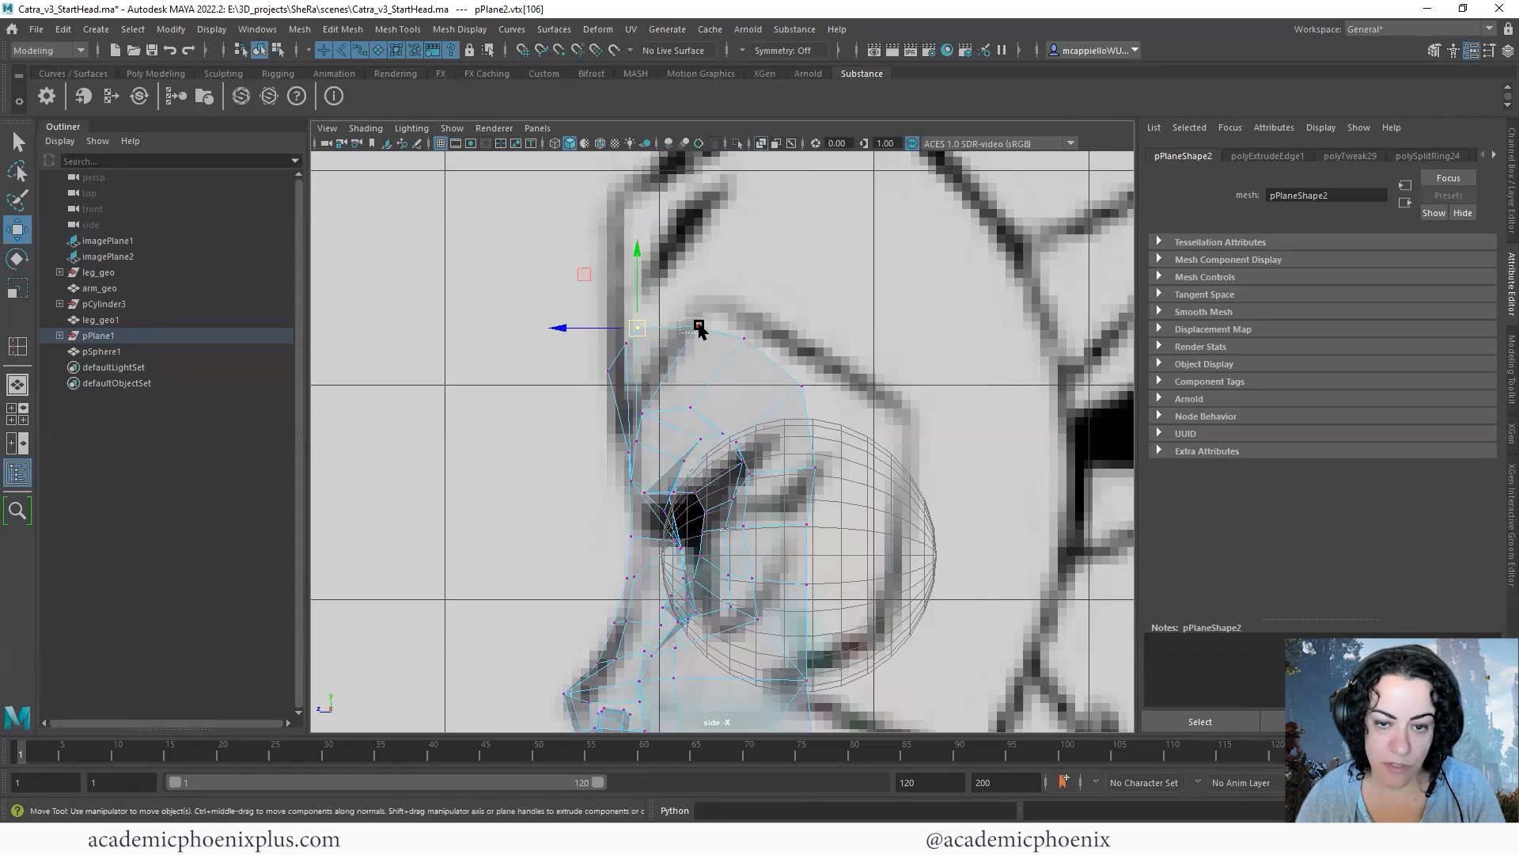
{"action": "left_click", "coordinate": [744, 338]}
{"action": "left_click_drag", "start_coordinate": [743, 338], "coordinate": [717, 329]}
{"action": "left_click", "coordinate": [802, 386]}
{"action": "left_click_drag", "start_coordinate": [802, 386], "coordinate": [785, 372]}
{"action": "left_click", "coordinate": [623, 349]}
{"action": "left_click_drag", "start_coordinate": [623, 349], "coordinate": [613, 348]}
- Extrude the forehead's top border edges and move the new row up and back along the drawn forehead profile
{"action": "right_click_drag", "start_coordinate": [721, 363], "coordinate": [718, 328]}
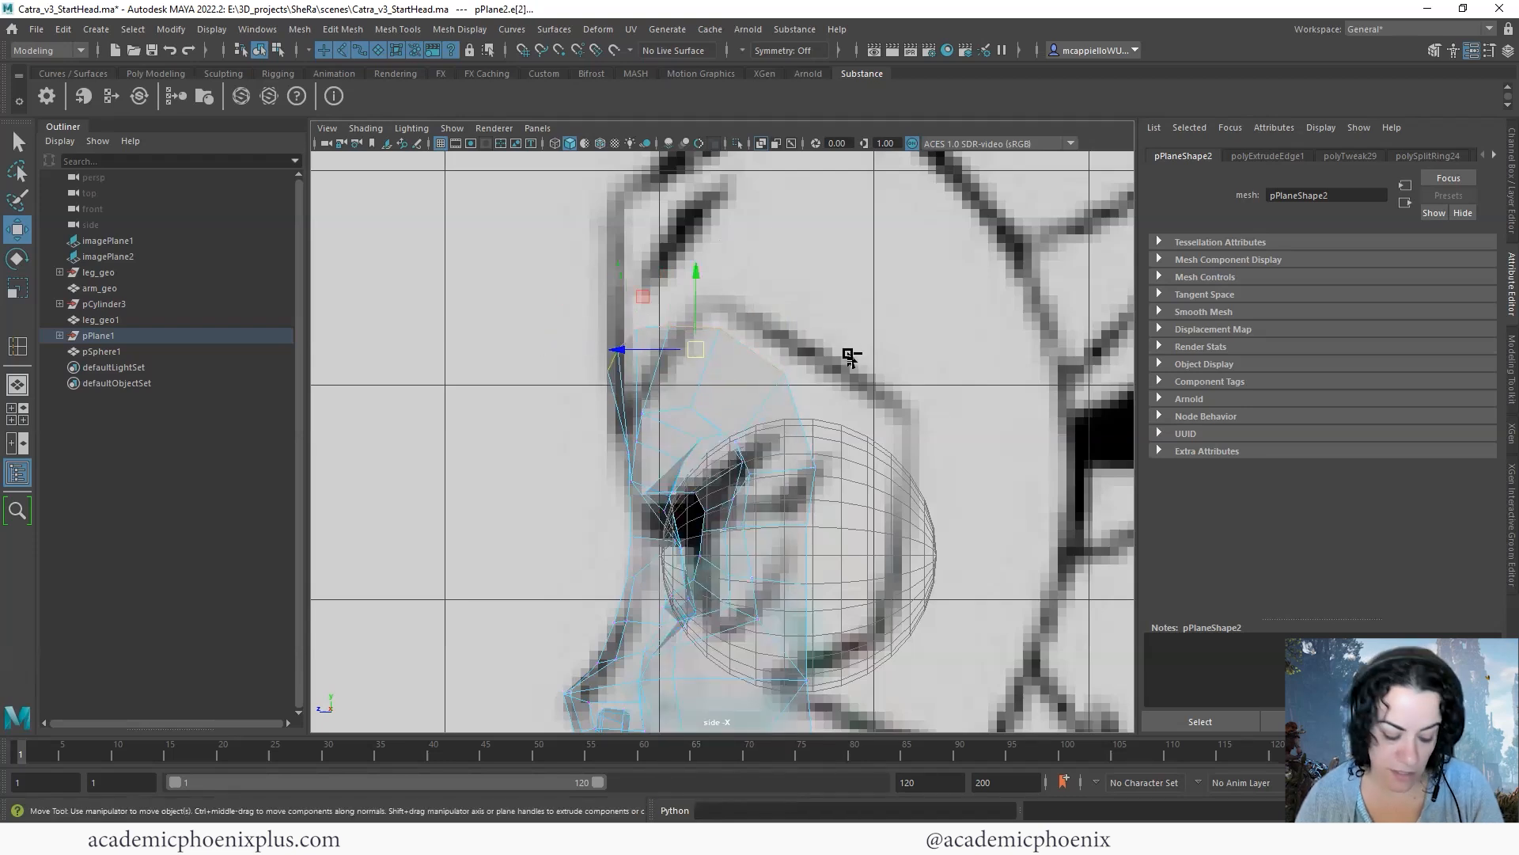
{"action": "key", "text": "ctrl+e"}
{"action": "key", "text": "w"}
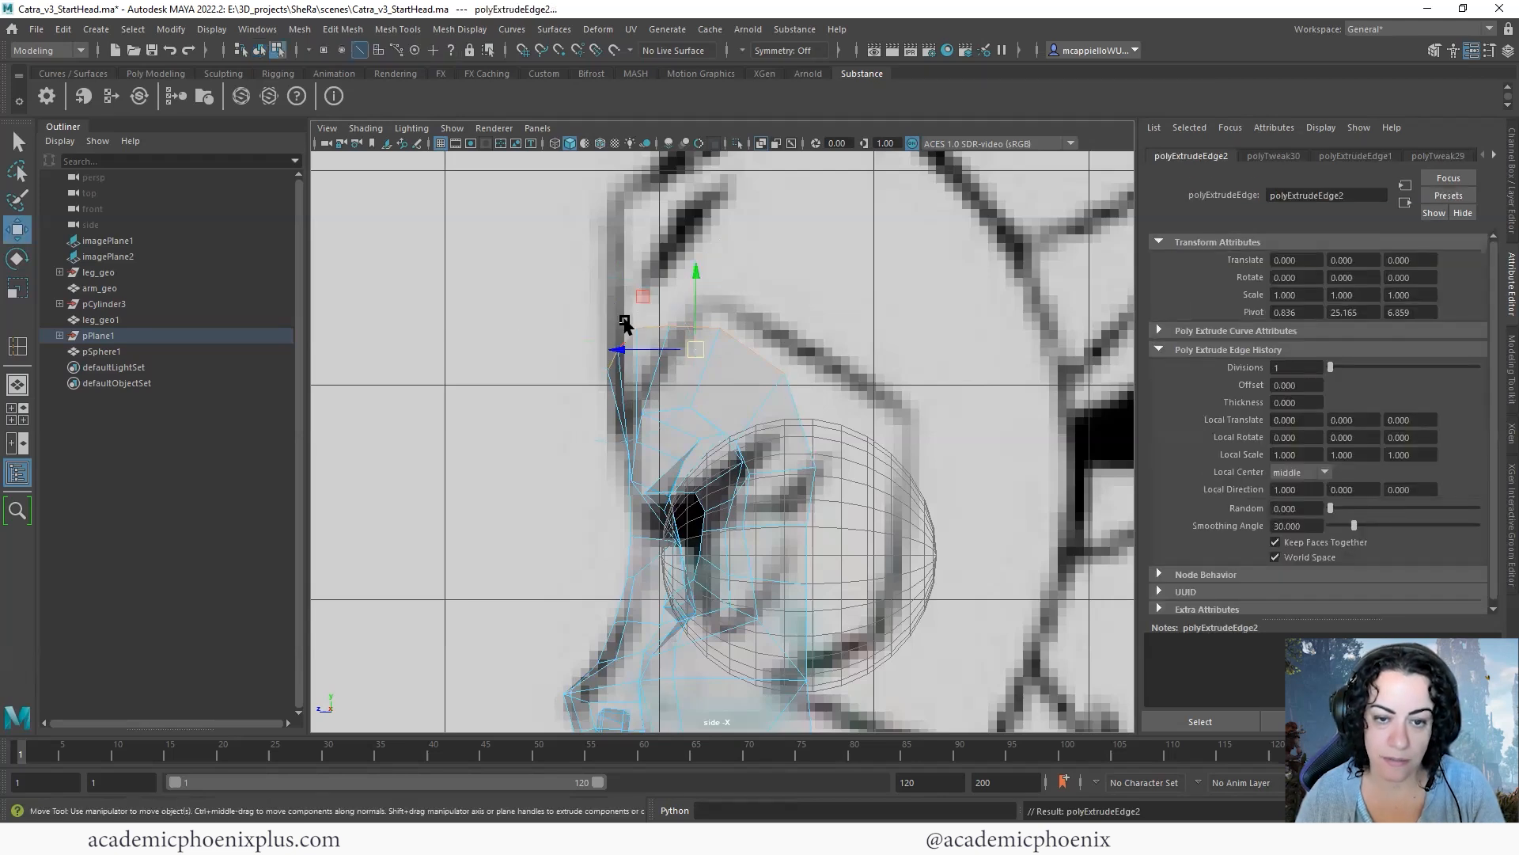
{"action": "left_click_drag", "start_coordinate": [696, 272], "coordinate": [729, 229]}
{"action": "left_click_drag", "start_coordinate": [620, 262], "coordinate": [640, 263]}
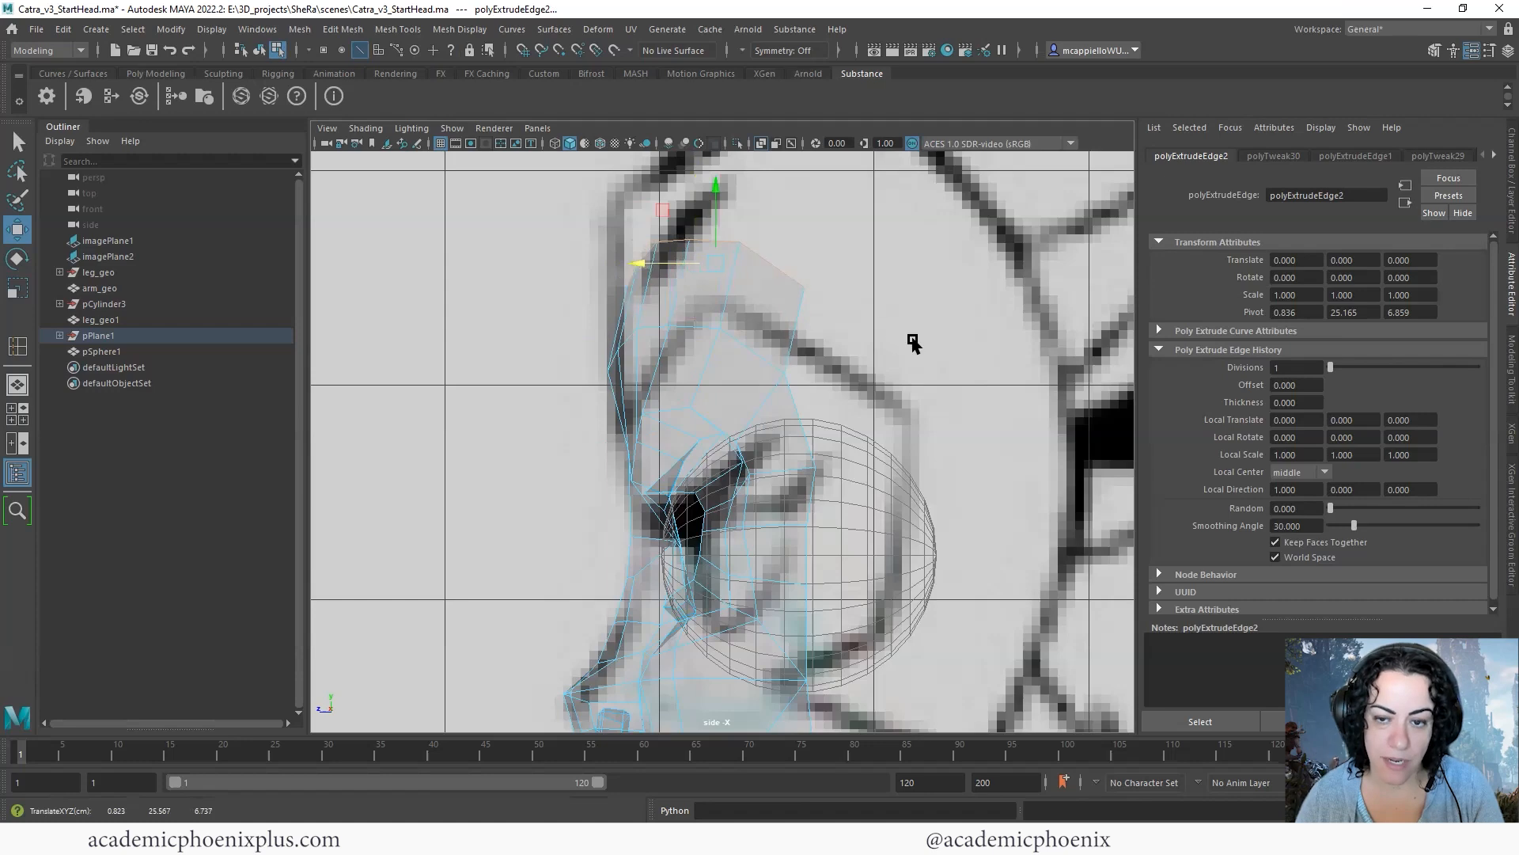
{"action": "scroll", "coordinate": [912, 342], "scroll_direction": "down", "scroll_amount": 5}
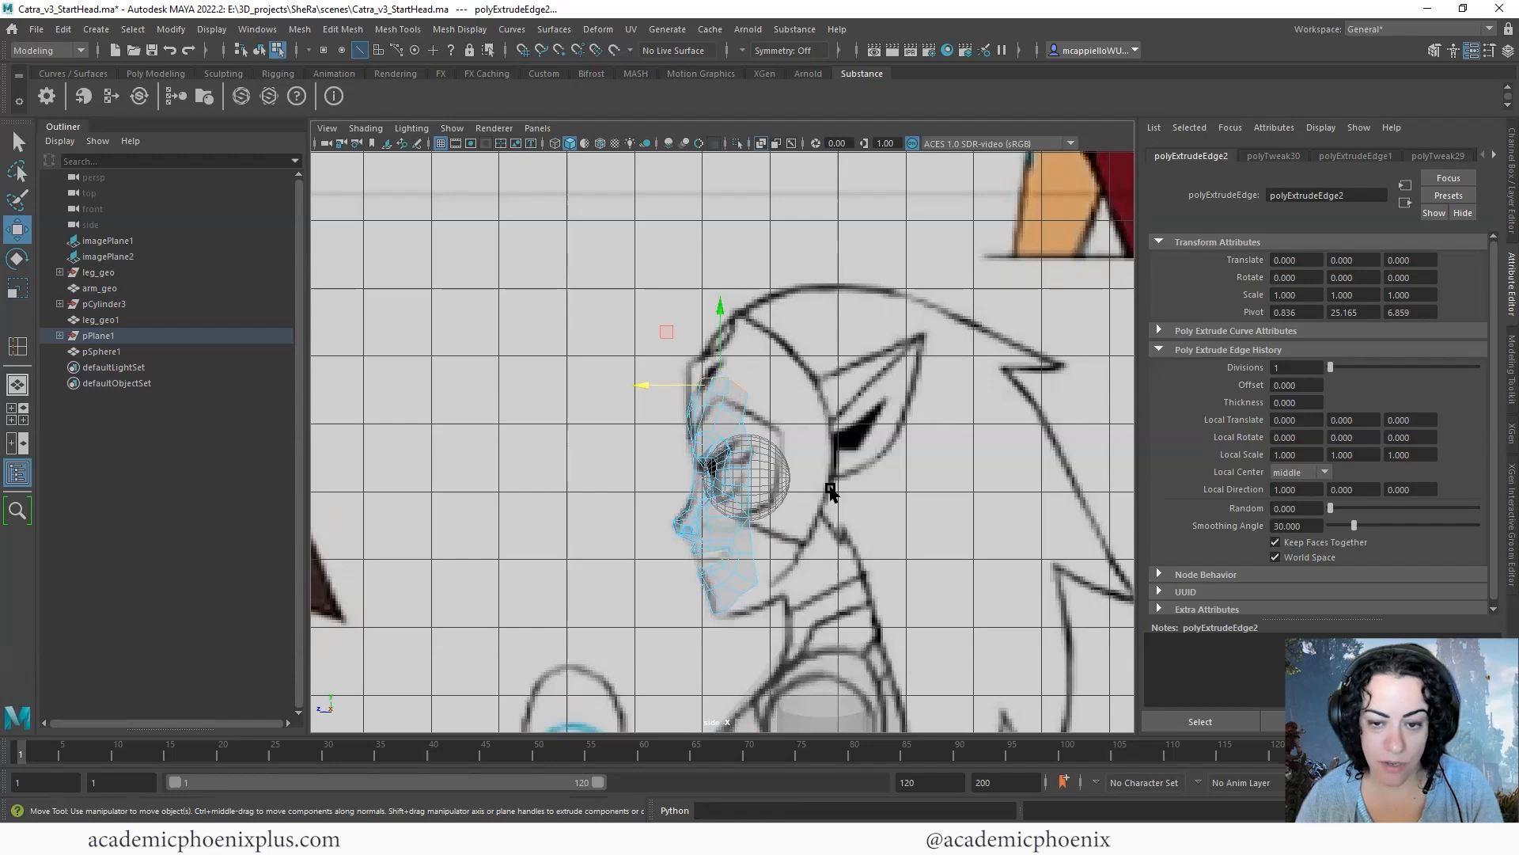
- Select the half-face in object mode, preview it smoothed, and compare it with the drawing in the full-size front view
{"action": "key", "text": "space"}
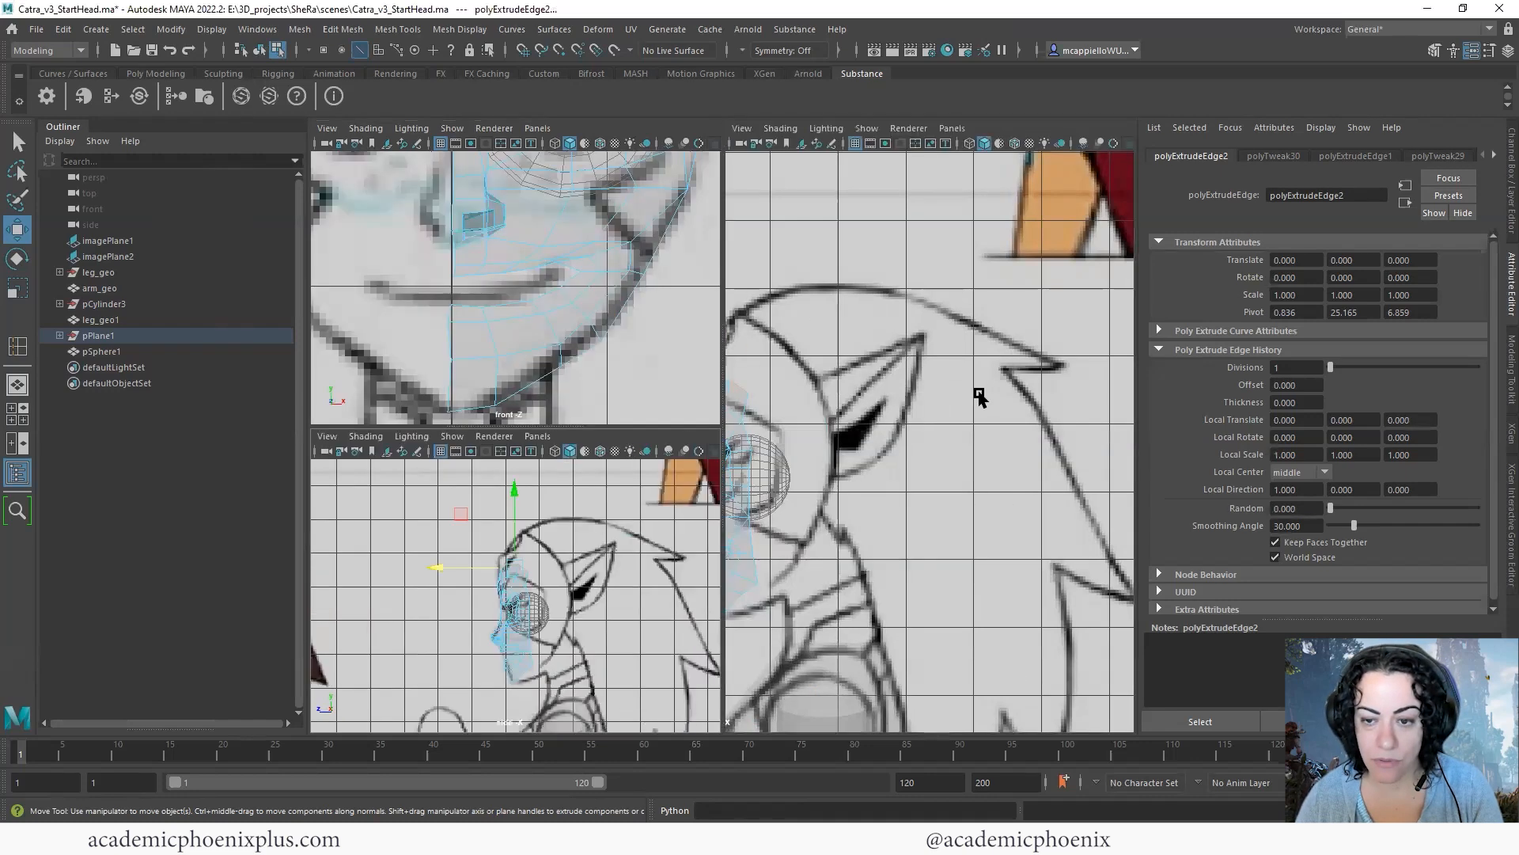
{"action": "key", "text": "space"}
{"action": "left_click_drag", "start_coordinate": [970, 425], "coordinate": [823, 323], "text": "alt"}
{"action": "key", "text": "F8"}
{"action": "scroll", "coordinate": [780, 329], "scroll_direction": "down", "scroll_amount": 3}
{"action": "left_click", "coordinate": [858, 419]}
{"action": "left_click_drag", "start_coordinate": [859, 445], "coordinate": [960, 468], "text": "alt"}
{"action": "left_click_drag", "start_coordinate": [960, 468], "coordinate": [972, 469], "text": "alt"}
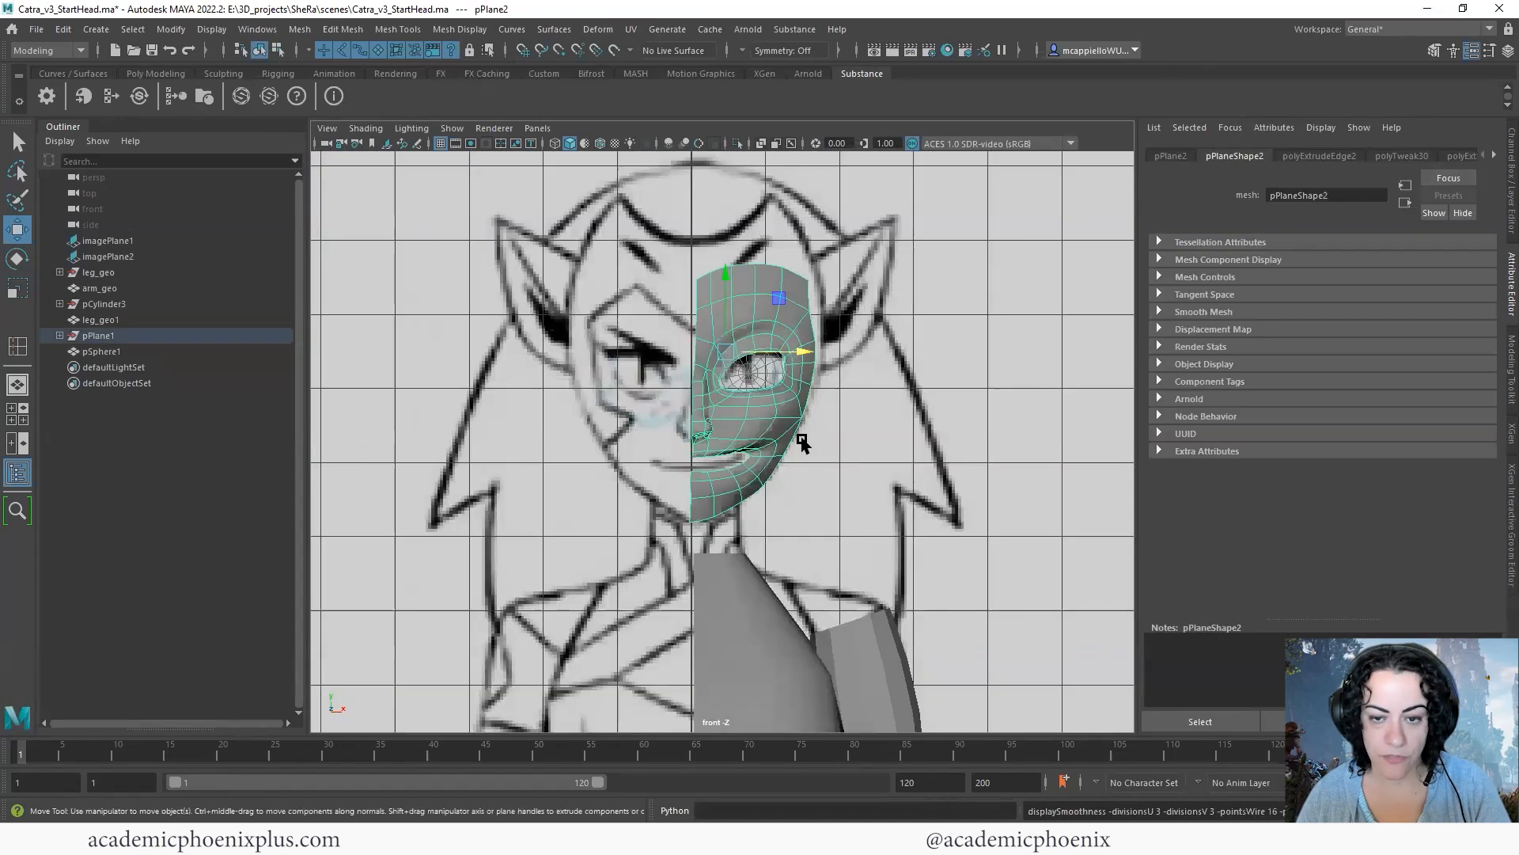
- Turn off the half-face's smooth preview and move its stray centre vertices on the forehead and nose bridge onto the centre line
{"action": "left_click", "coordinate": [773, 537]}
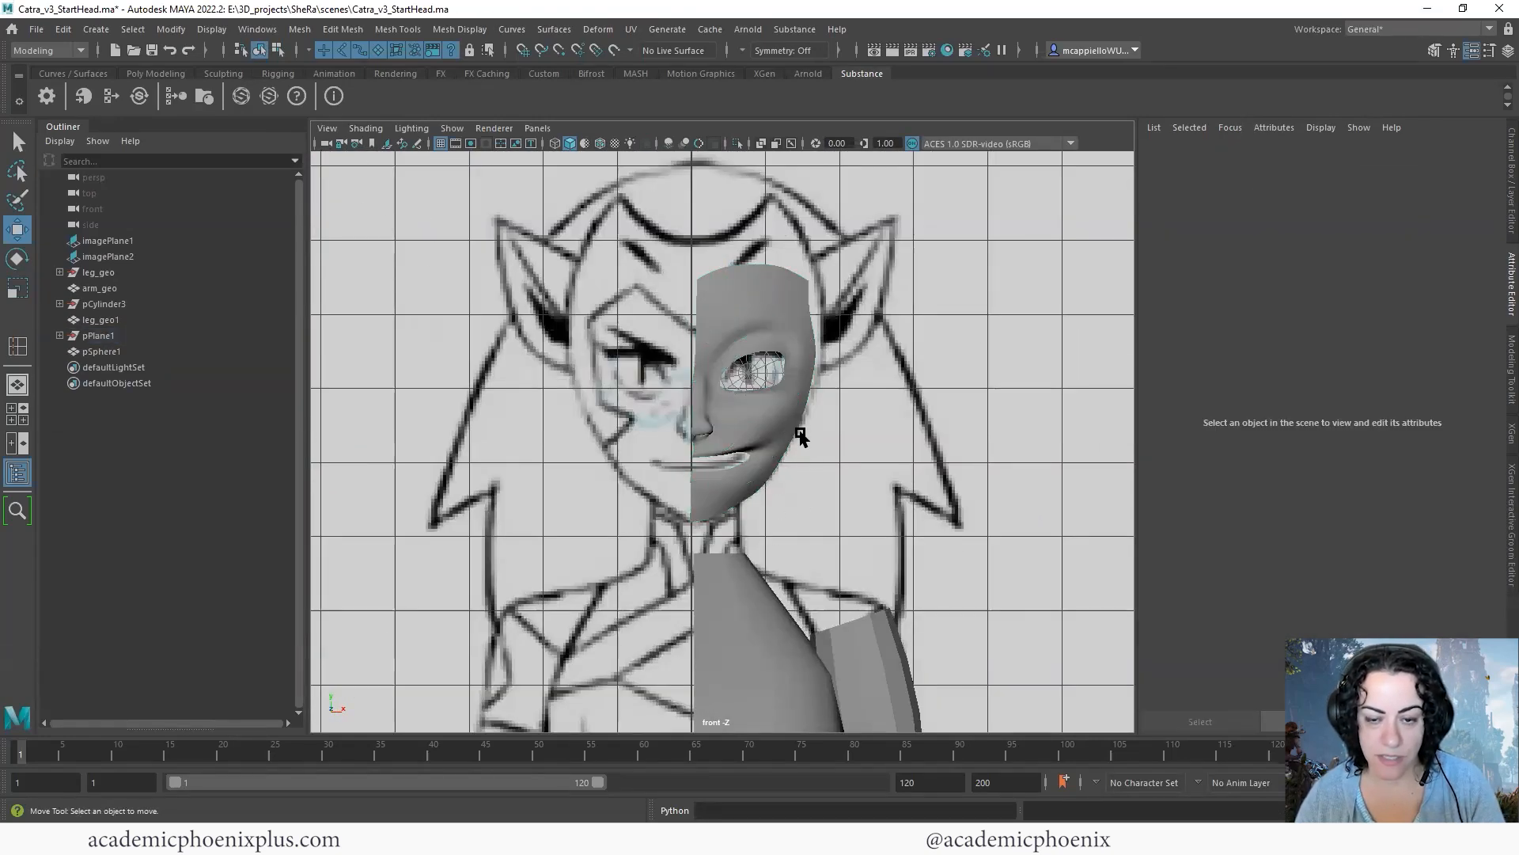
{"action": "left_click", "coordinate": [779, 410]}
{"action": "scroll", "coordinate": [817, 304], "scroll_direction": "up", "scroll_amount": 2}
{"action": "right_click_drag", "start_coordinate": [719, 307], "coordinate": [646, 257]}
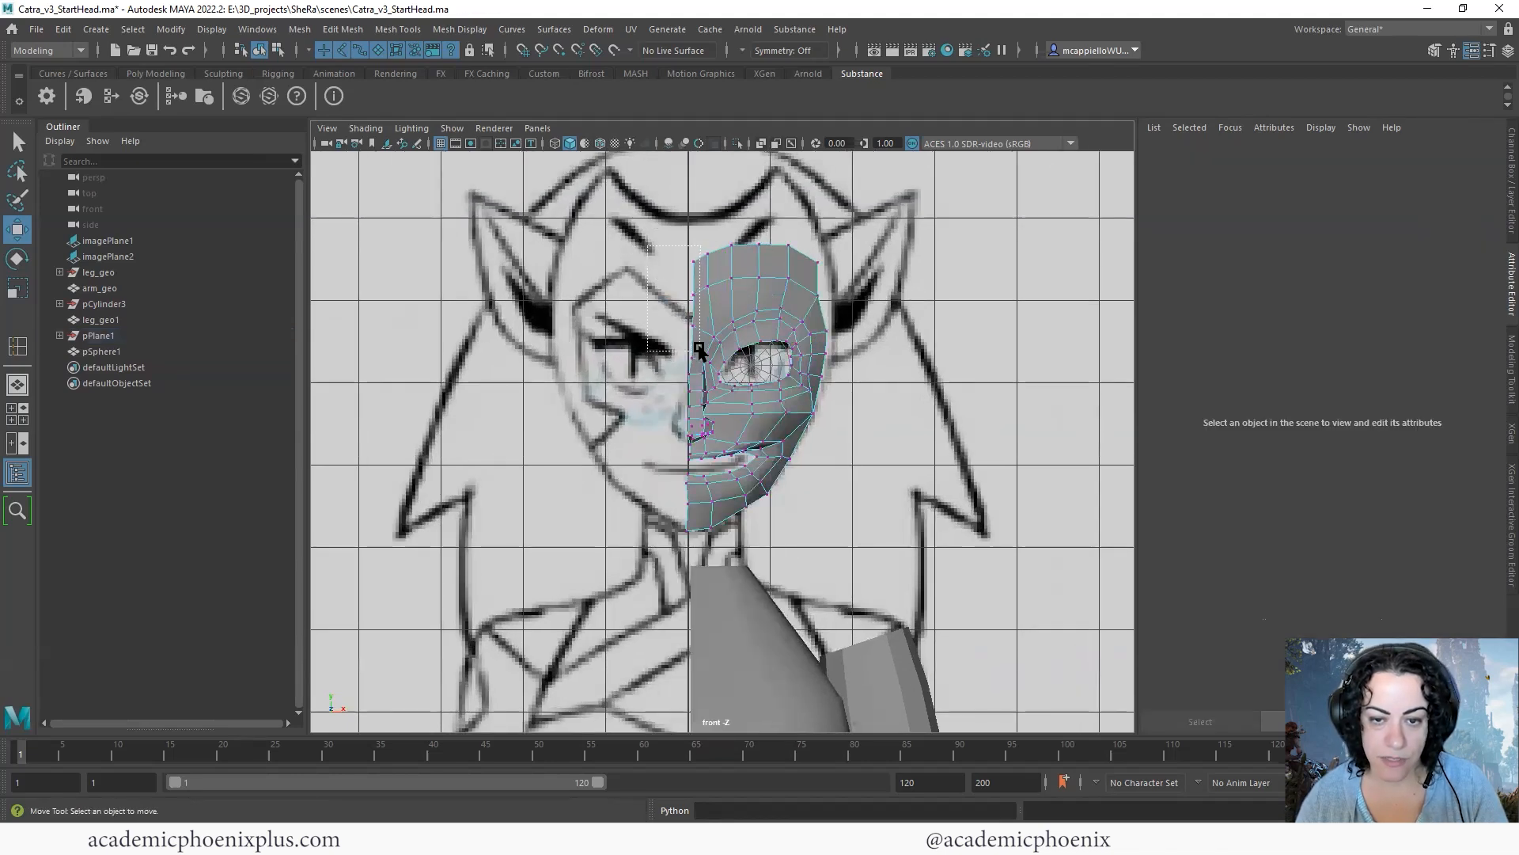
{"action": "left_click_drag", "start_coordinate": [699, 348], "coordinate": [700, 351]}
{"action": "left_click_drag", "start_coordinate": [763, 295], "coordinate": [760, 293]}
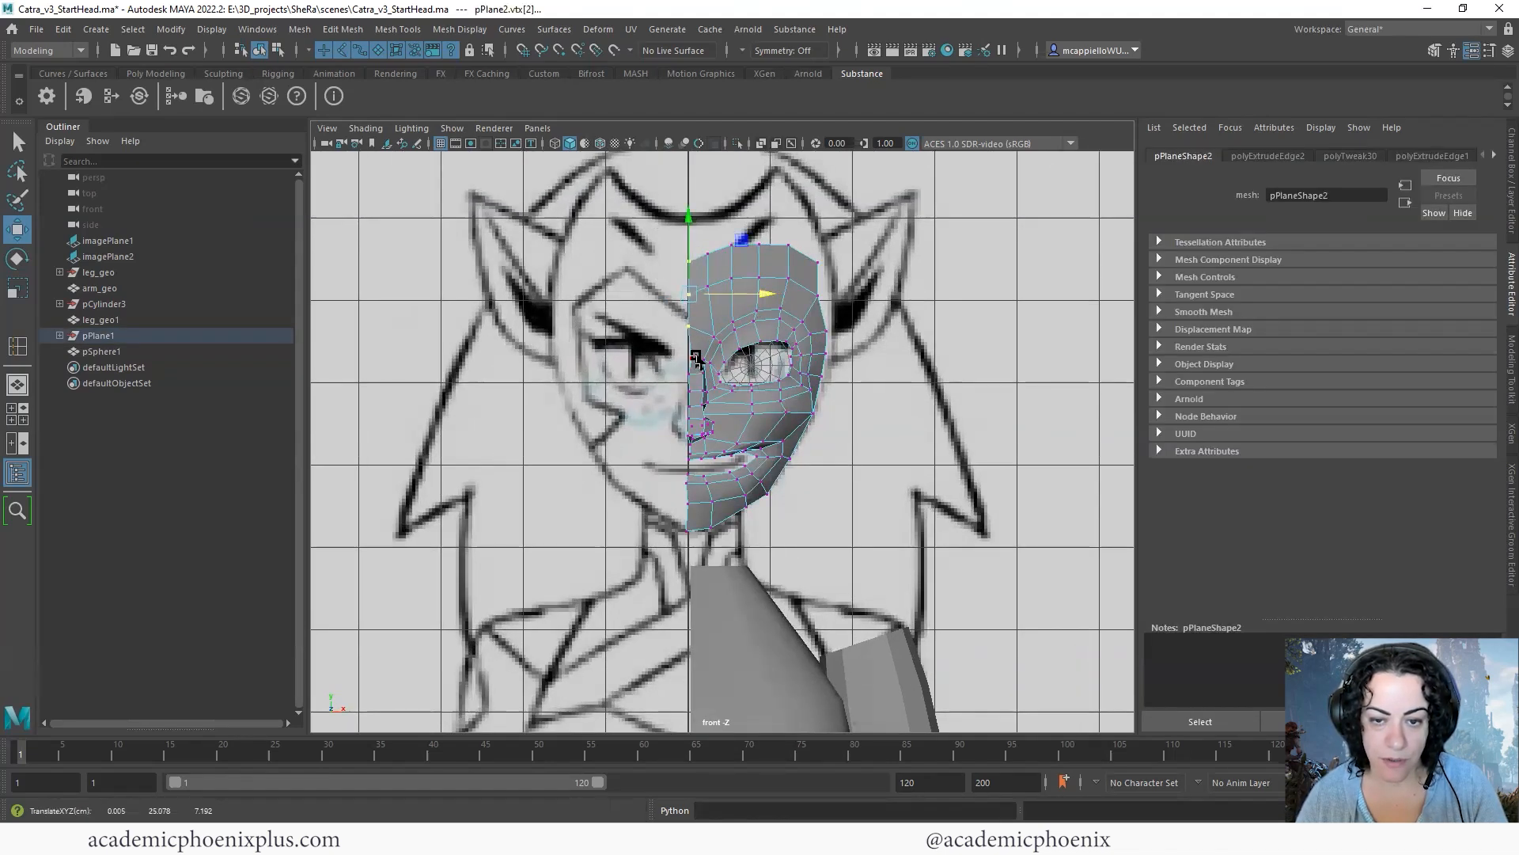
{"action": "left_click", "coordinate": [725, 358]}
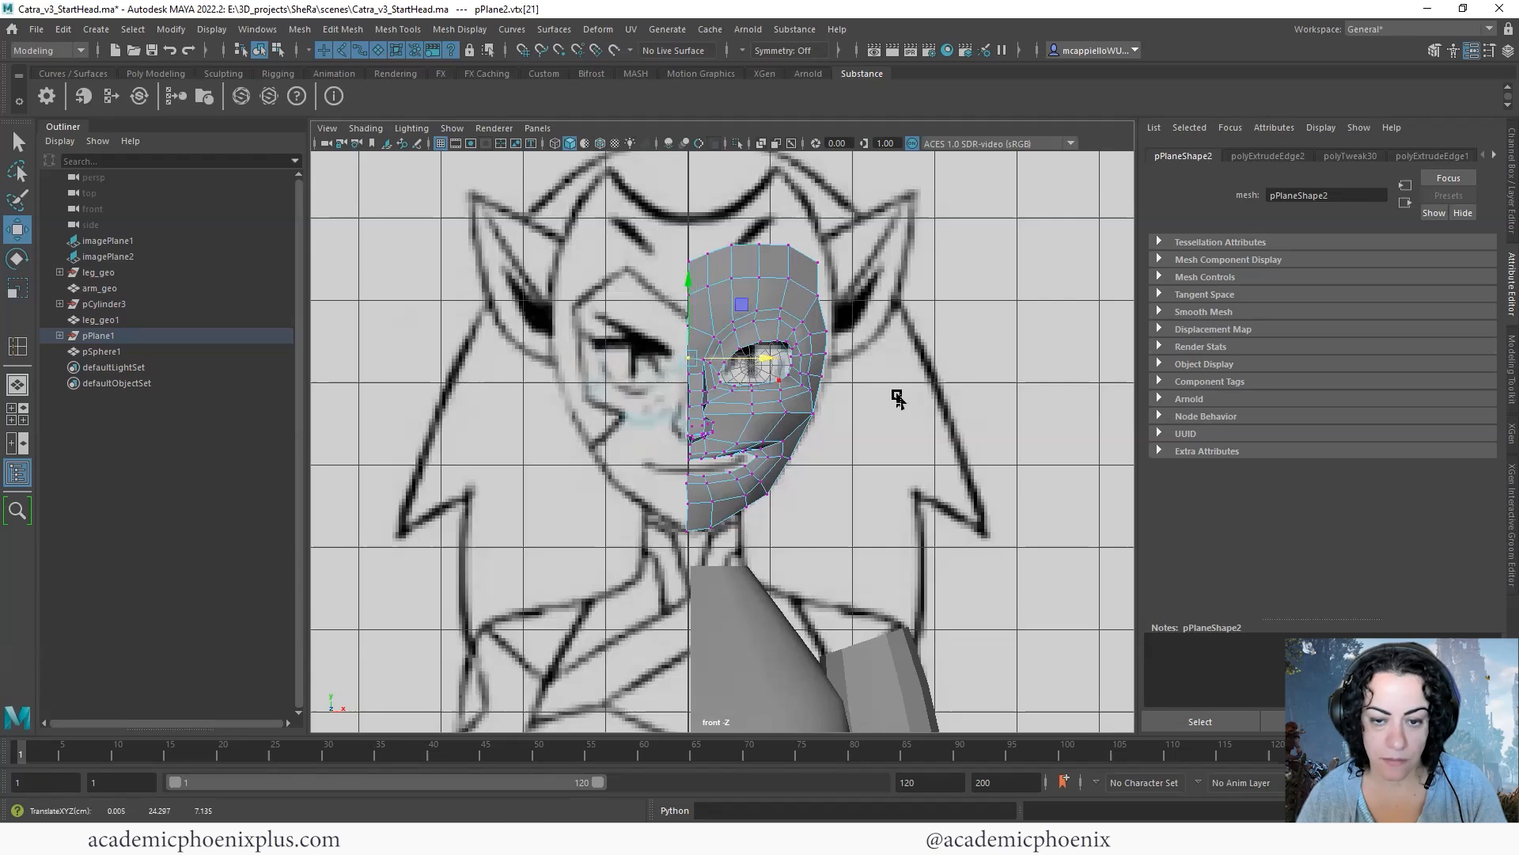
- Examine the mouth opening and the upper lip from the side in the perspective view, selecting a vertex above the lip
{"action": "scroll", "coordinate": [902, 435], "scroll_direction": "up", "scroll_amount": 8}
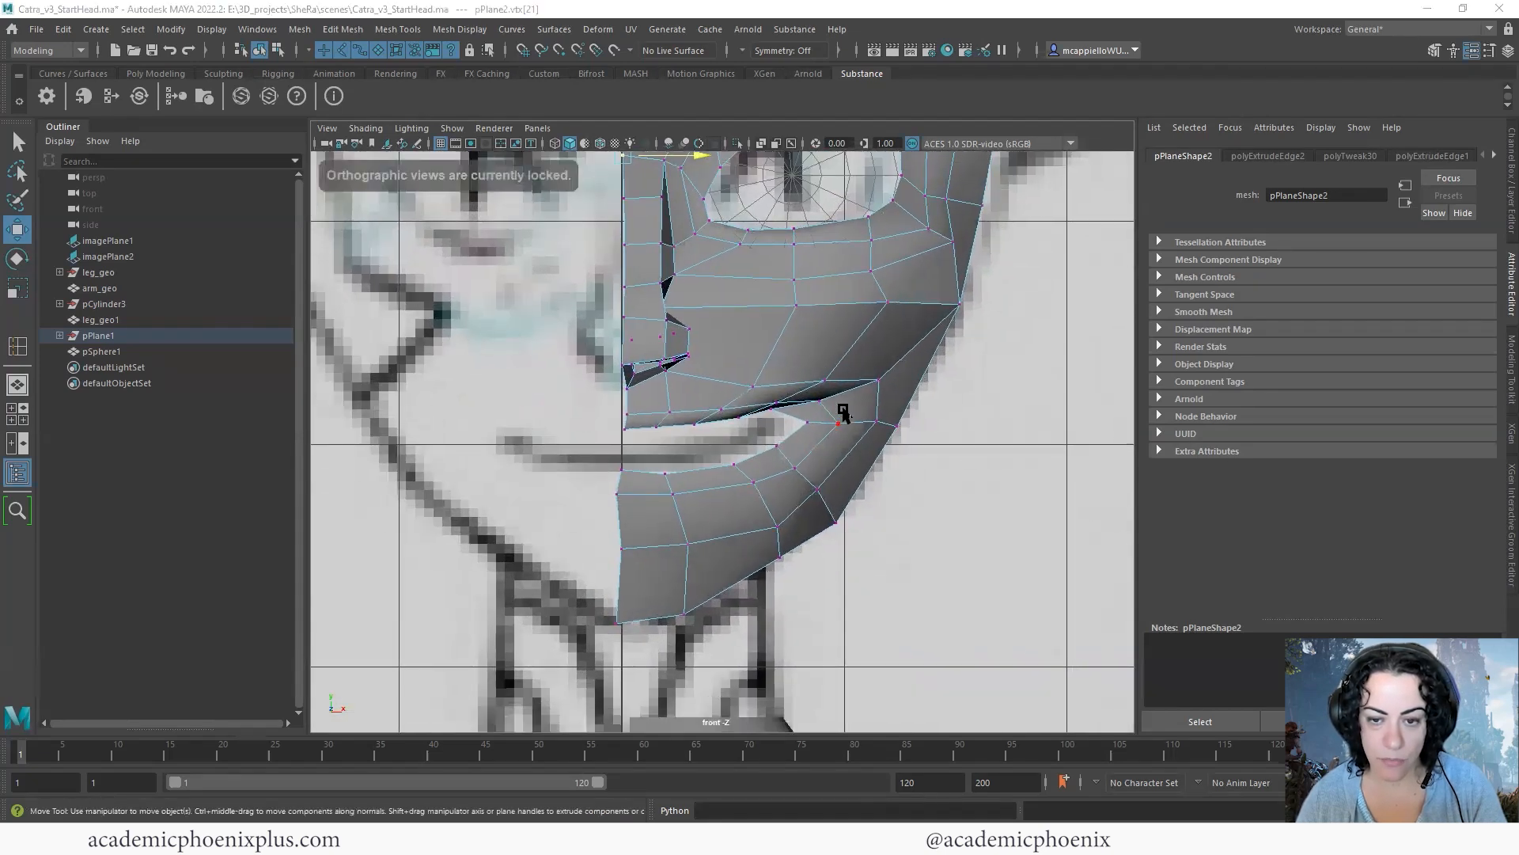
{"action": "key", "text": "space"}
{"action": "key", "text": "space"}
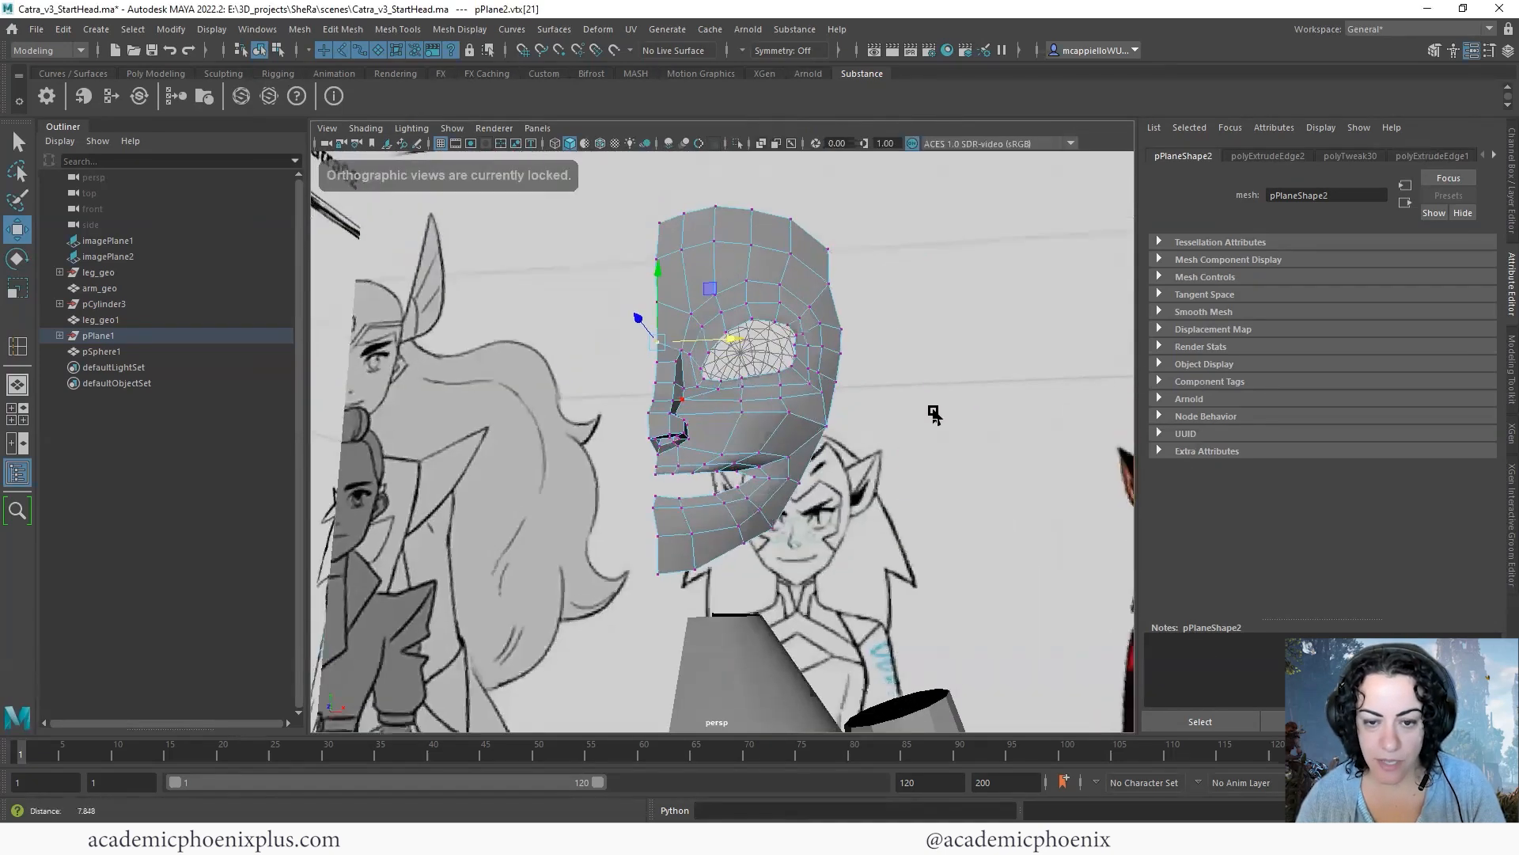
{"action": "scroll", "coordinate": [772, 401], "scroll_direction": "up", "scroll_amount": 6}
{"action": "left_click_drag", "start_coordinate": [772, 401], "coordinate": [618, 452], "text": "alt"}
{"action": "left_click", "coordinate": [614, 441]}
{"action": "left_click_drag", "start_coordinate": [770, 451], "coordinate": [699, 536], "text": "alt"}
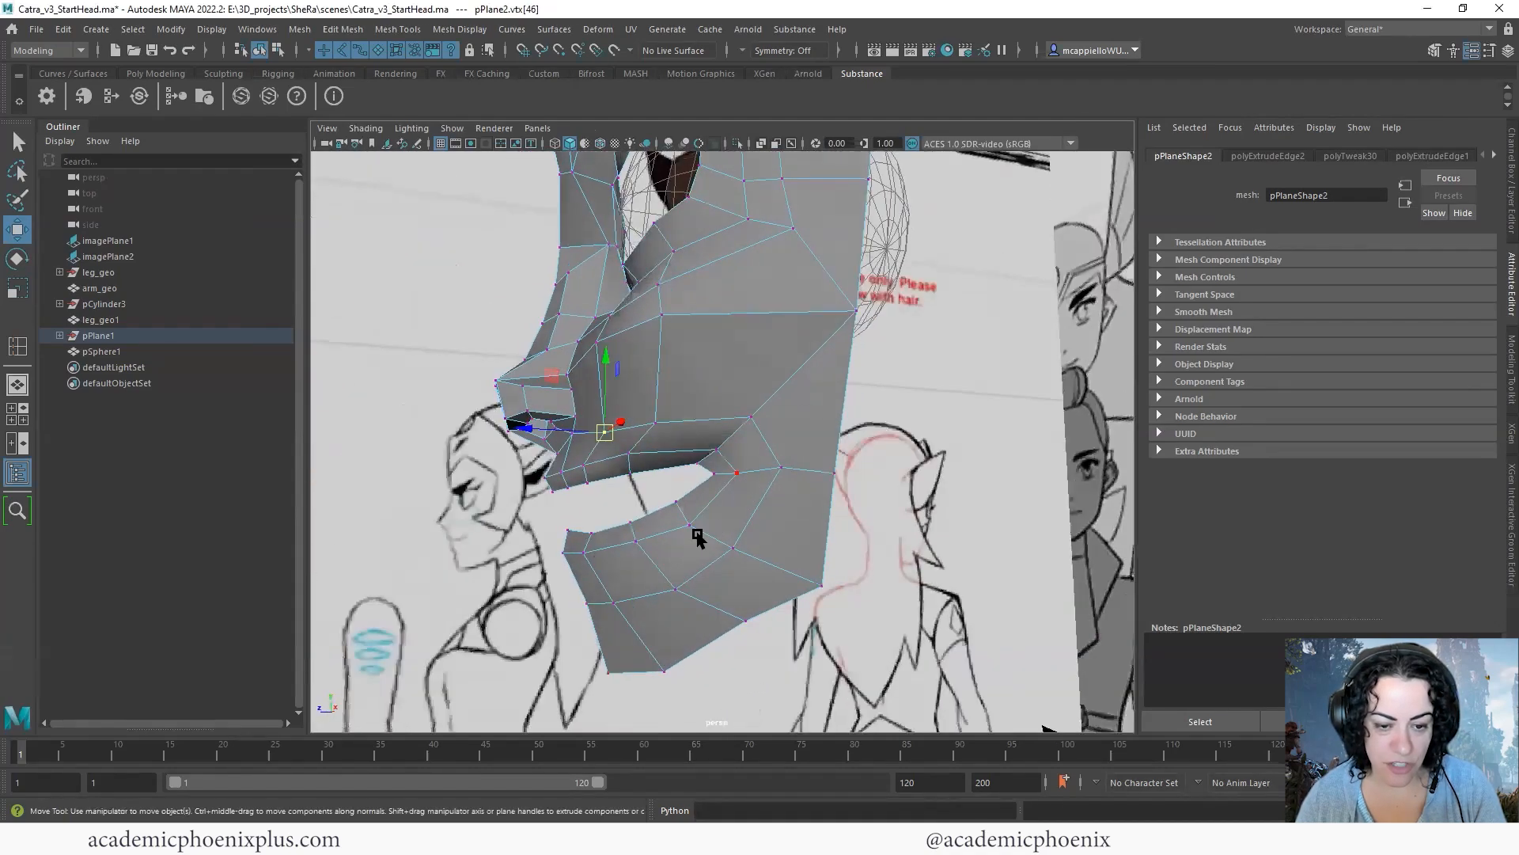
- In the side view, select the mouth's border loop and the edge loop around it and scale them vertically to narrow the opening
{"action": "key", "text": "space"}
{"action": "key", "text": "space"}
{"action": "middle_click_drag", "start_coordinate": [599, 407], "coordinate": [606, 394], "text": "alt"}
{"action": "middle_click_drag", "start_coordinate": [831, 483], "coordinate": [784, 391], "text": "alt"}
{"action": "scroll", "coordinate": [651, 349], "scroll_direction": "up", "scroll_amount": 8}
{"action": "right_click_drag", "start_coordinate": [654, 345], "coordinate": [653, 304]}
{"action": "middle_click_drag", "start_coordinate": [714, 323], "coordinate": [783, 331], "text": "alt"}
{"action": "scroll", "coordinate": [875, 397], "scroll_direction": "up", "scroll_amount": 3}
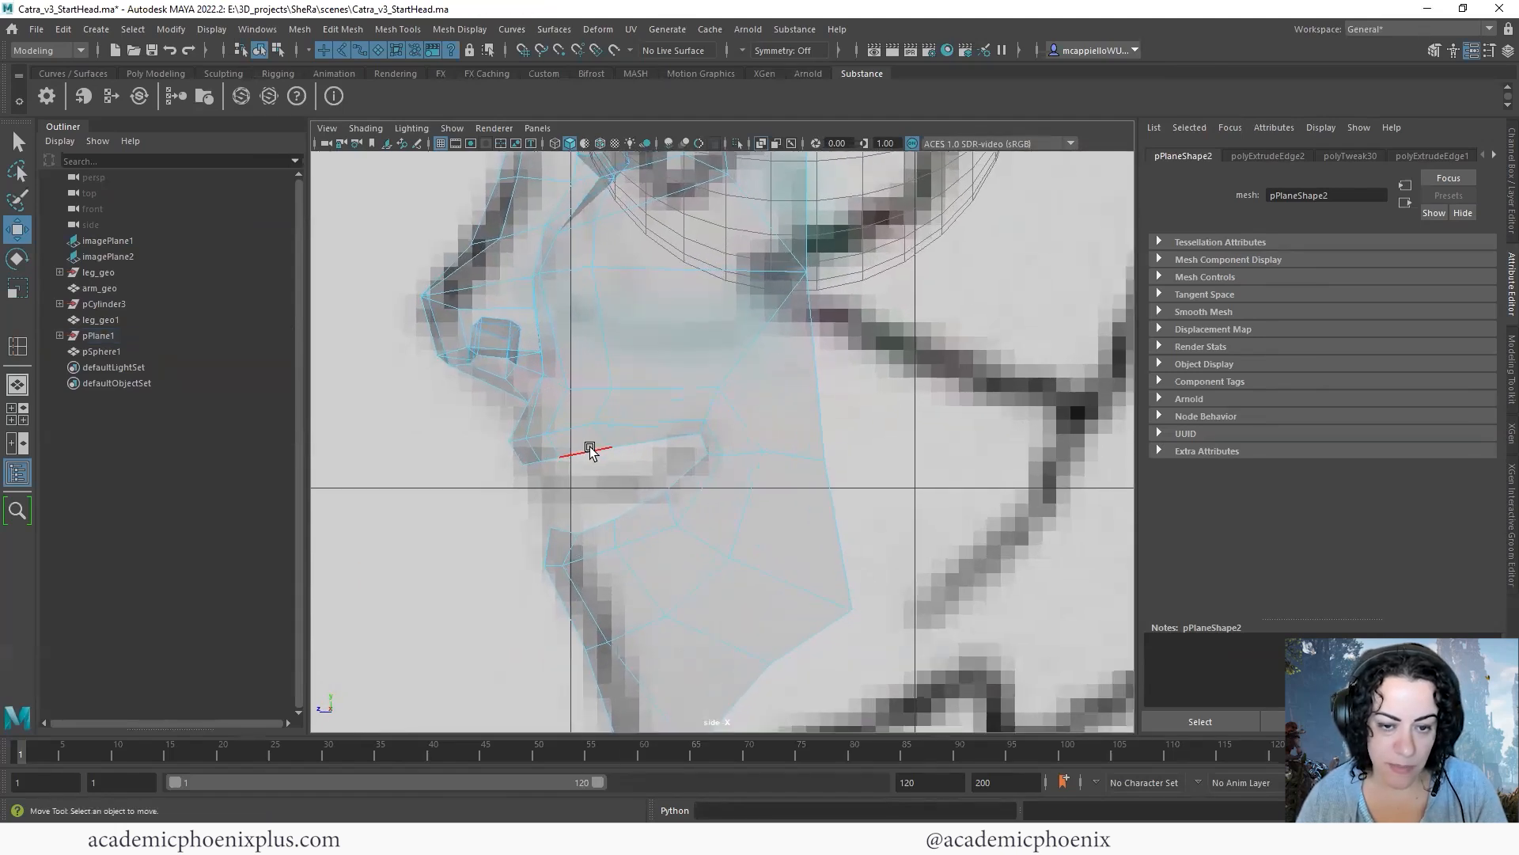
{"action": "double_click", "coordinate": [599, 458]}
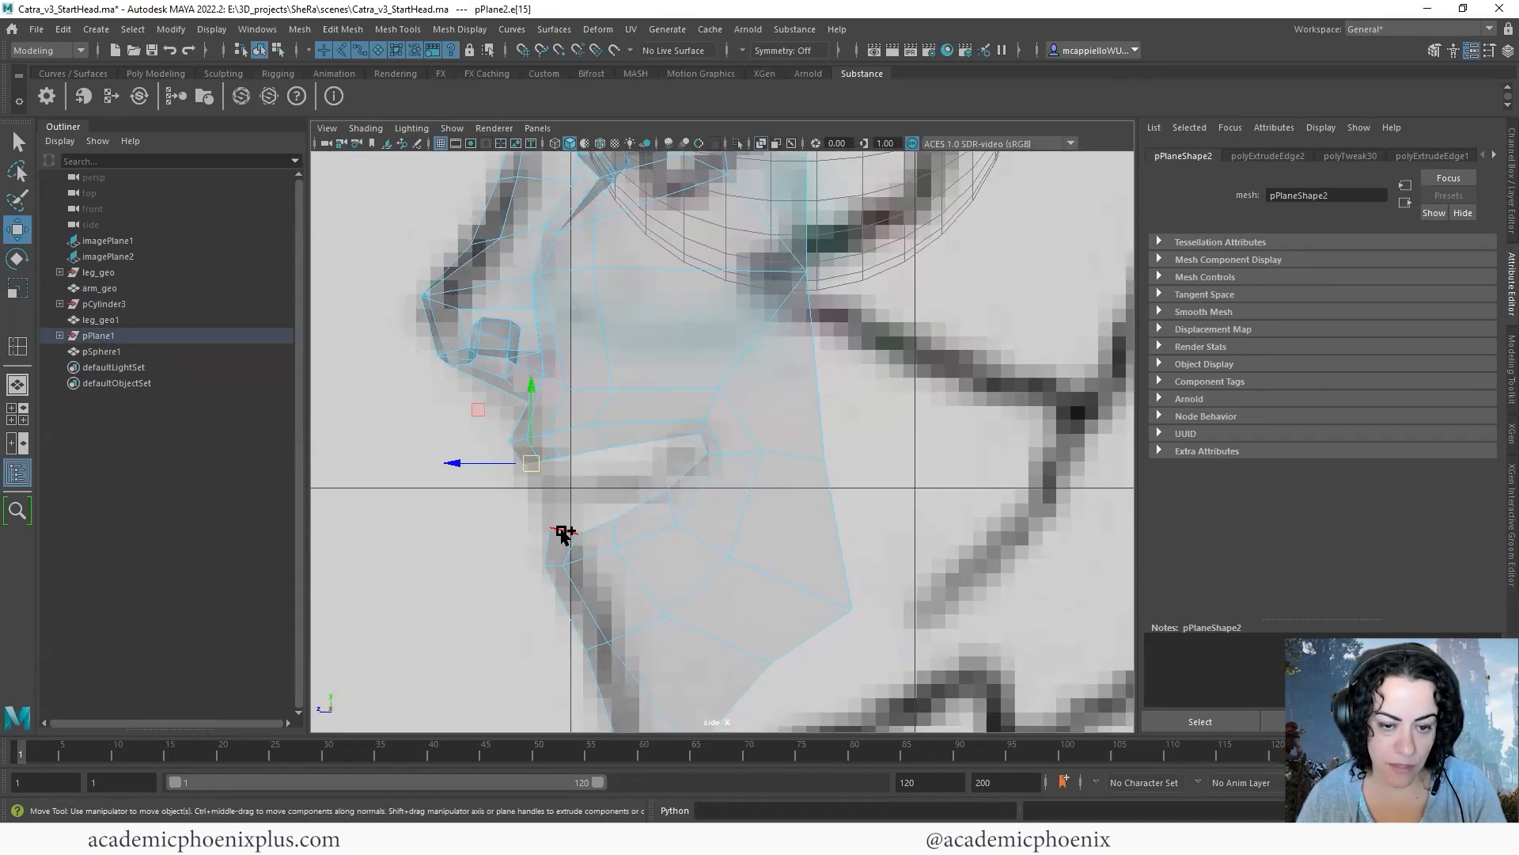
{"action": "key", "text": "r"}
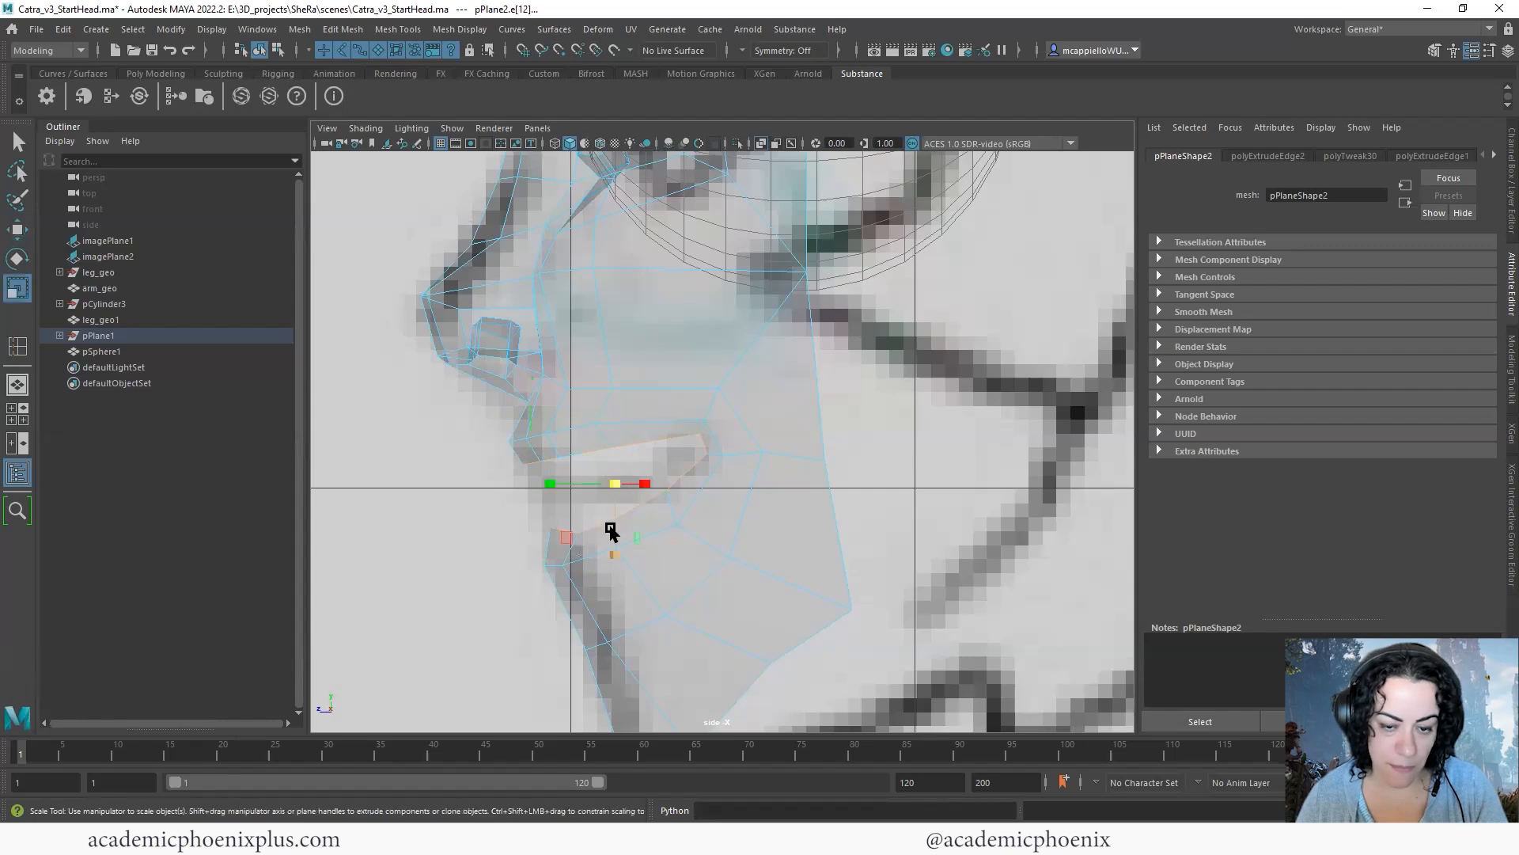
{"action": "left_click_drag", "start_coordinate": [614, 553], "coordinate": [609, 538]}
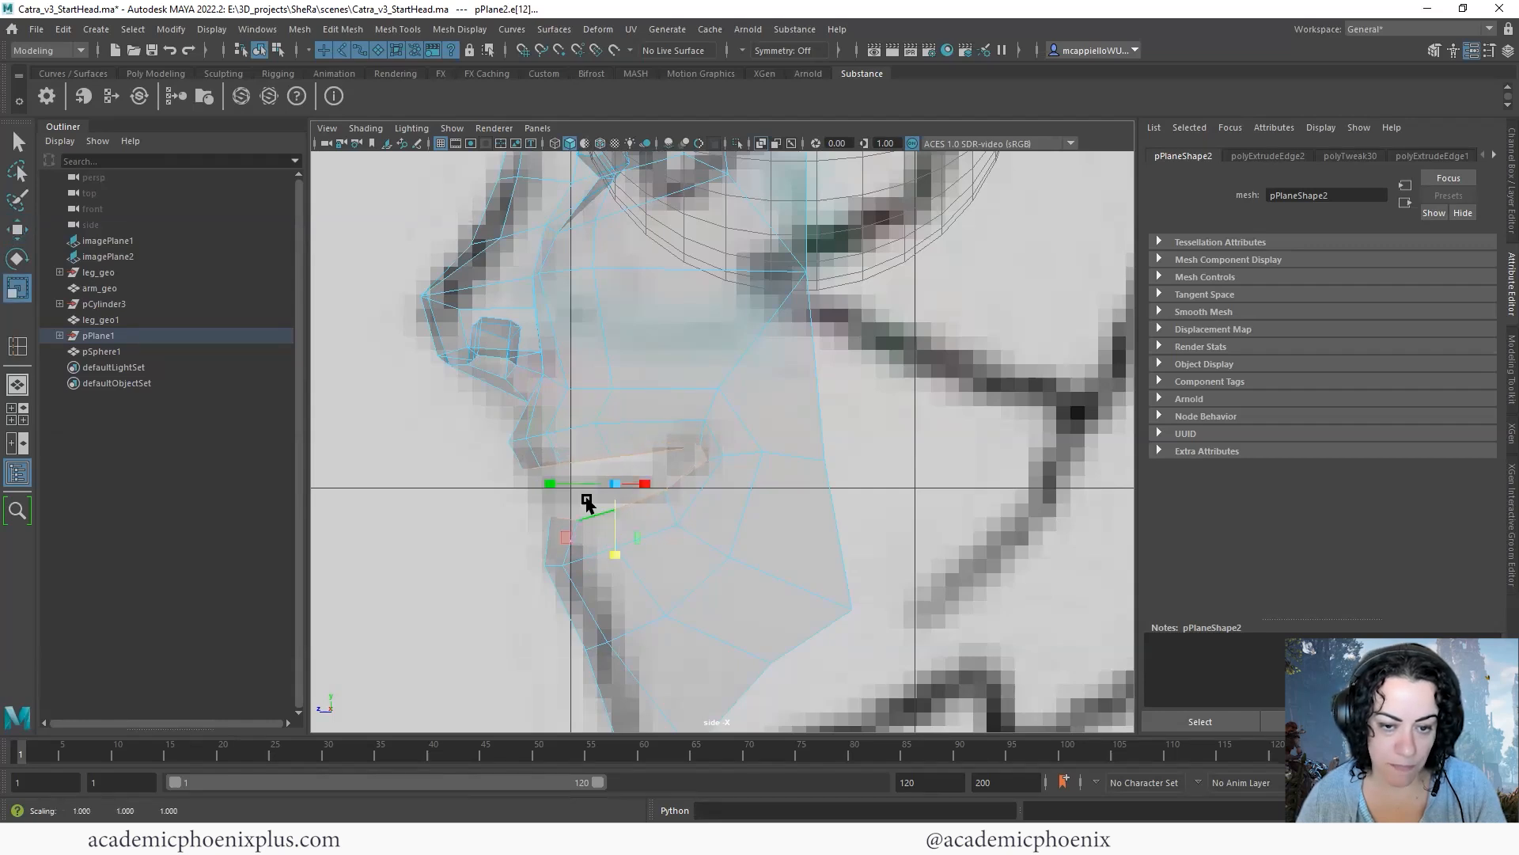
{"action": "double_click", "coordinate": [566, 433], "text": "shift"}
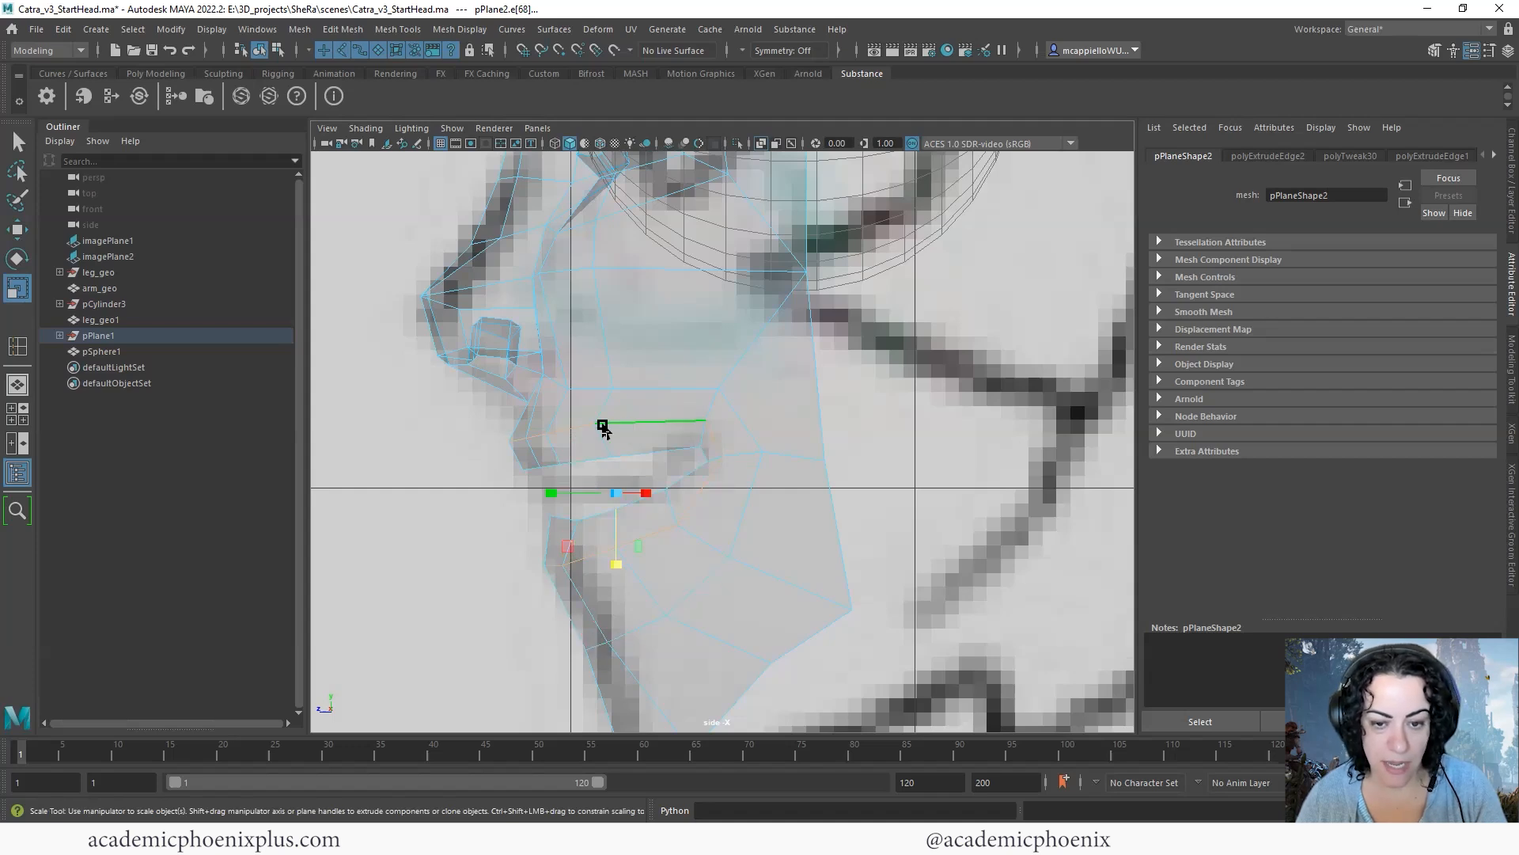
{"action": "left_click_drag", "start_coordinate": [621, 563], "coordinate": [618, 552]}
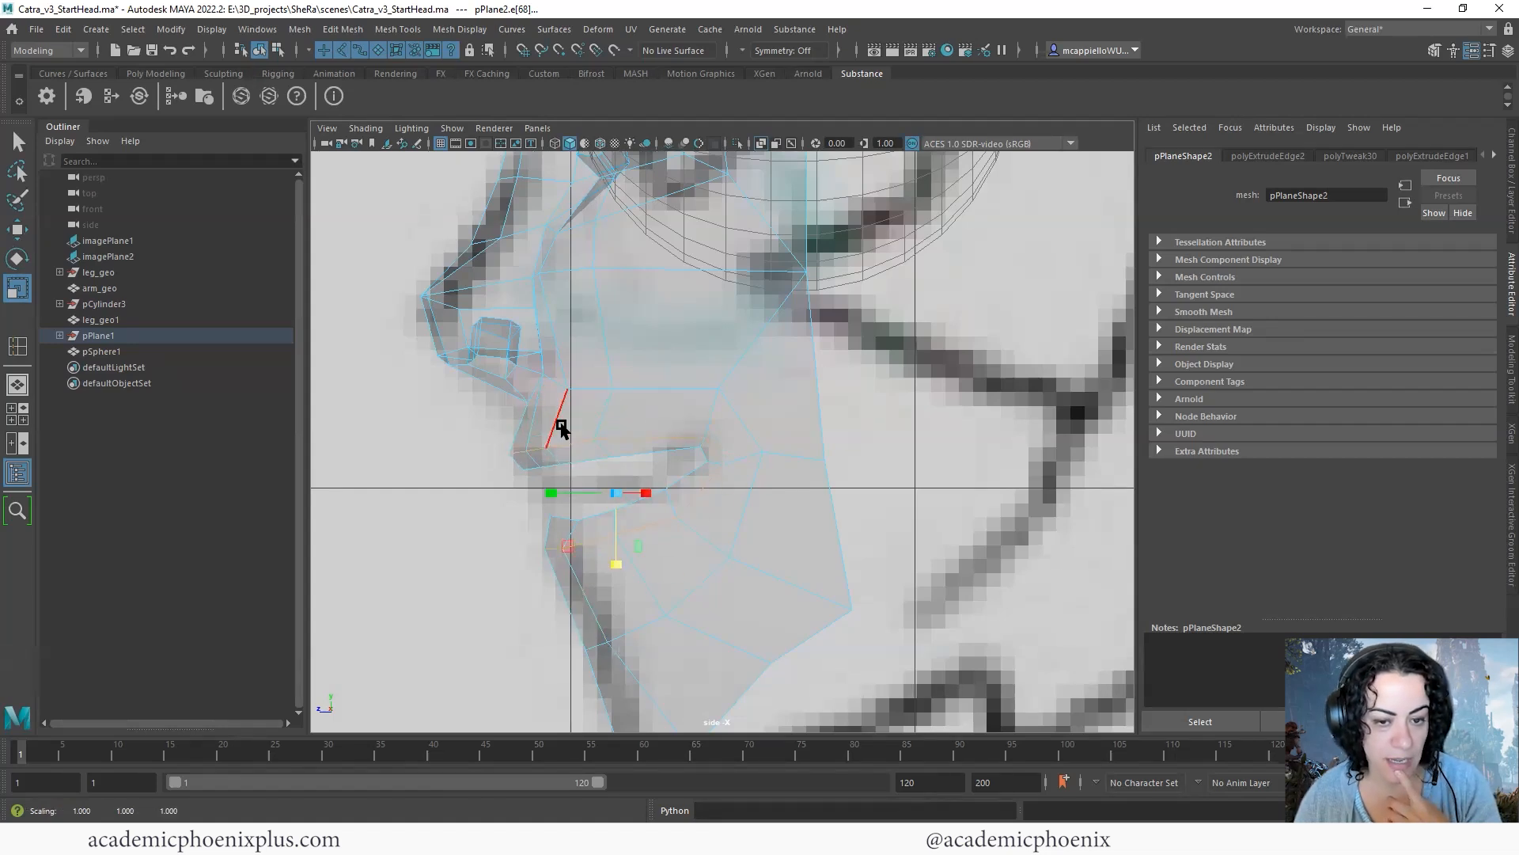
- Insert an edge loop around the mouth, just outside the lip border
{"action": "right_click_drag", "start_coordinate": [638, 411], "coordinate": [720, 418]}
{"action": "right_click_drag", "start_coordinate": [711, 503], "coordinate": [589, 420]}
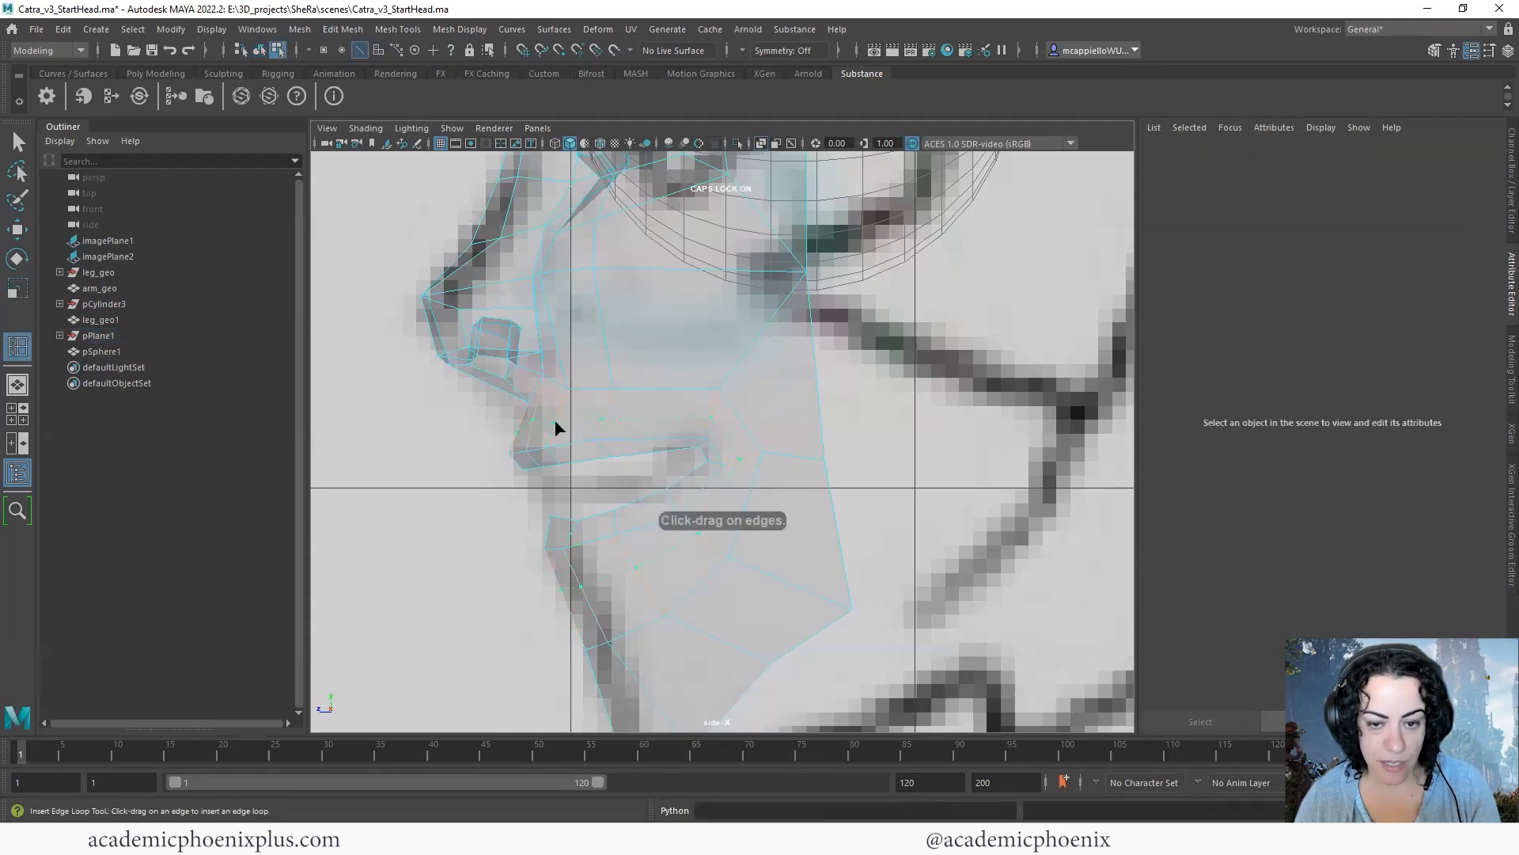
{"action": "left_click", "coordinate": [556, 428]}
{"action": "left_click", "coordinate": [18, 142]}
- Reposition the new loop's vertices above the upper lip to follow the lip profile in the side view
{"action": "right_click_drag", "start_coordinate": [610, 409], "coordinate": [497, 417]}
{"action": "left_click_drag", "start_coordinate": [565, 432], "coordinate": [540, 357]}
{"action": "key", "text": "e"}
{"action": "left_click", "coordinate": [383, 441]}
{"action": "left_click", "coordinate": [540, 419]}
{"action": "key", "text": "w"}
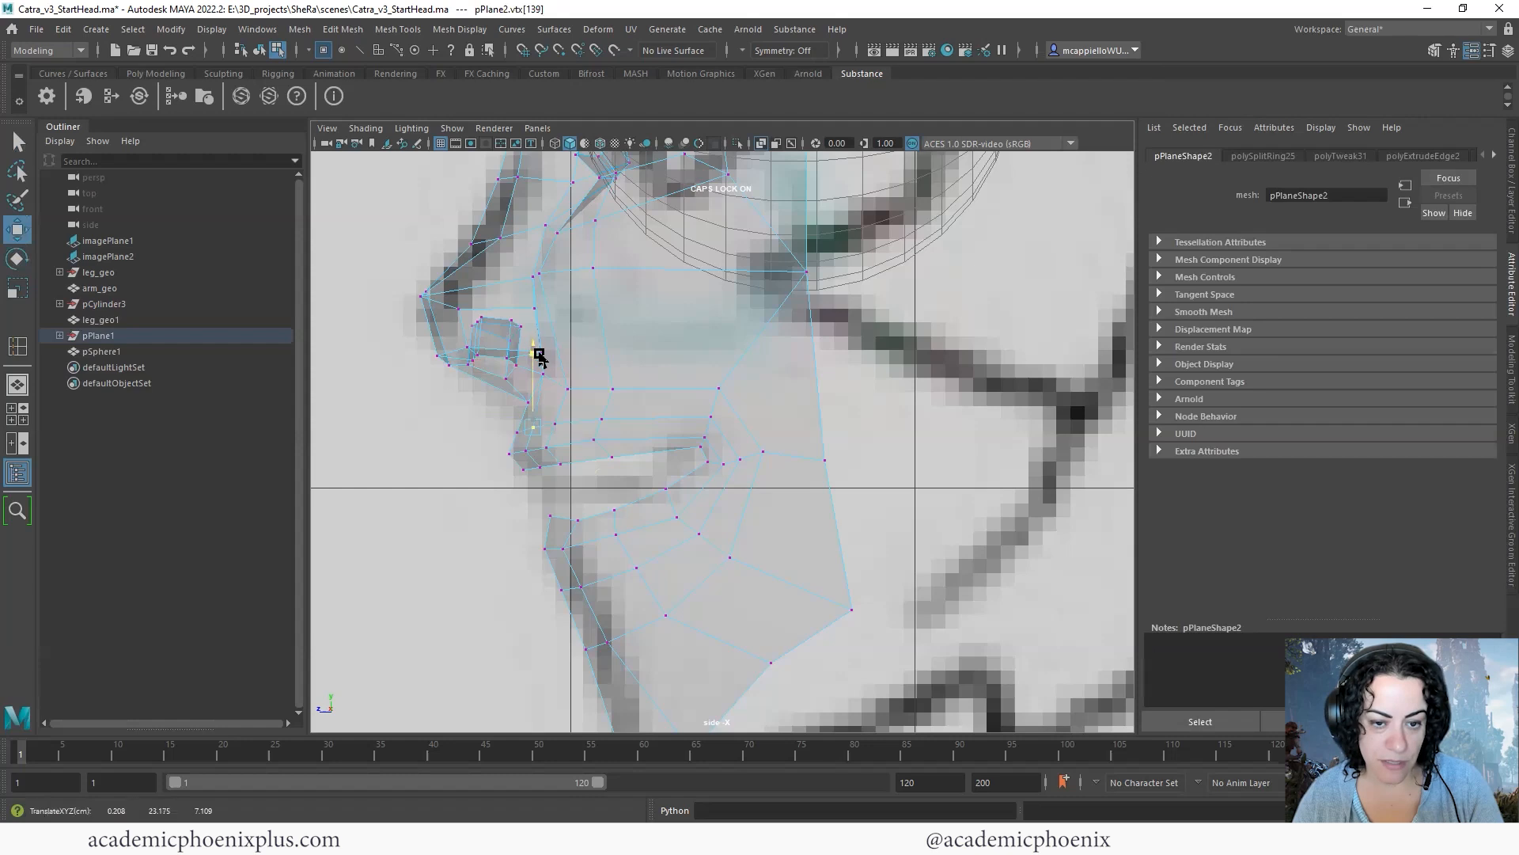
{"action": "left_click_drag", "start_coordinate": [497, 412], "coordinate": [562, 422]}
{"action": "left_click", "coordinate": [493, 443]}
{"action": "left_click", "coordinate": [572, 426]}
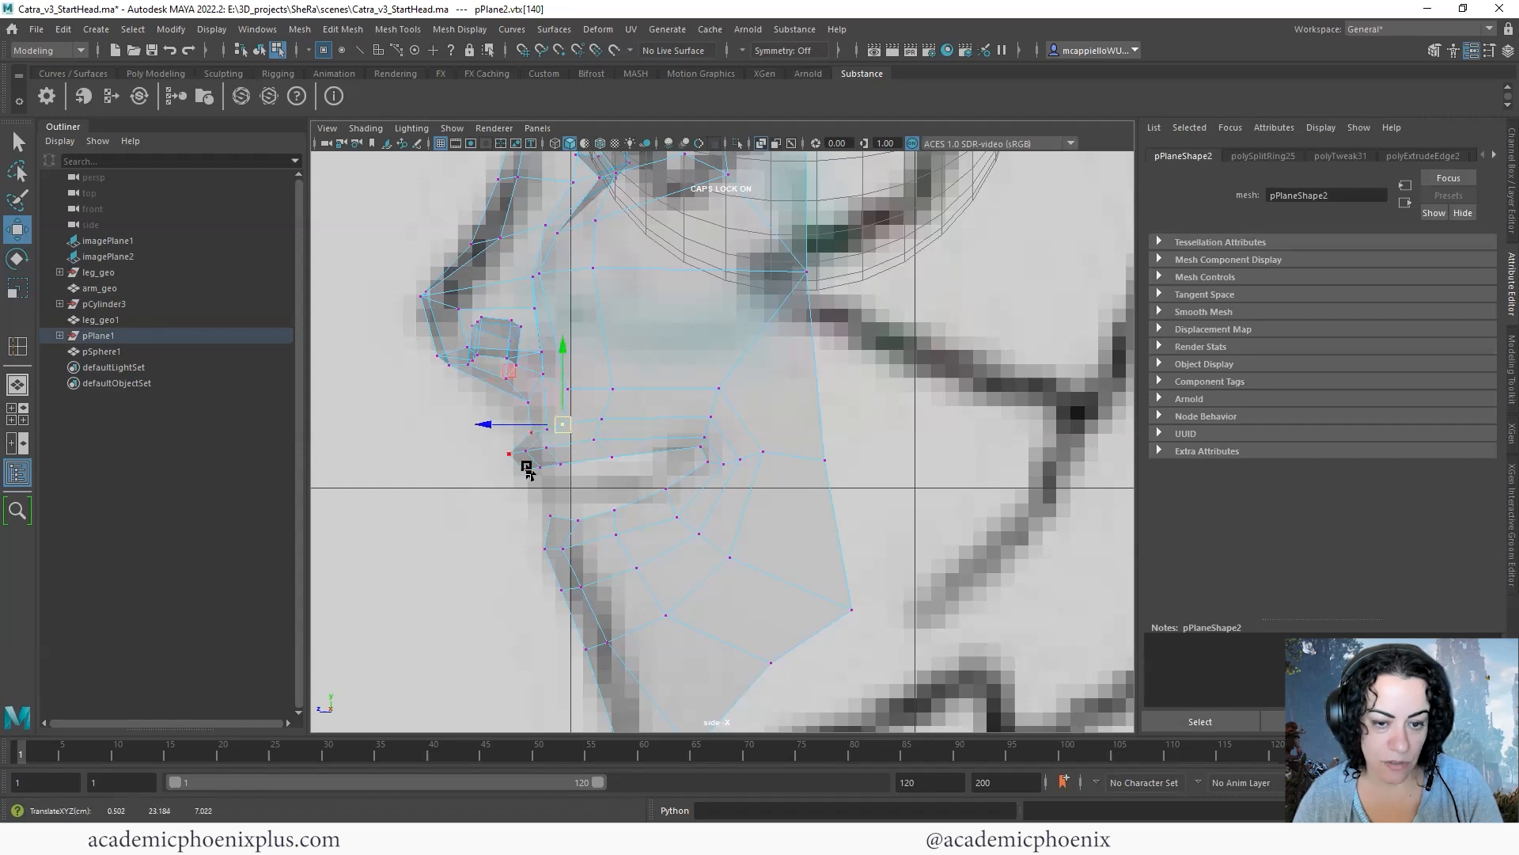
- Adjust the new loop's vertices below the lower lip to form an even curve in the side view
{"action": "left_click_drag", "start_coordinate": [532, 564], "coordinate": [618, 609]}
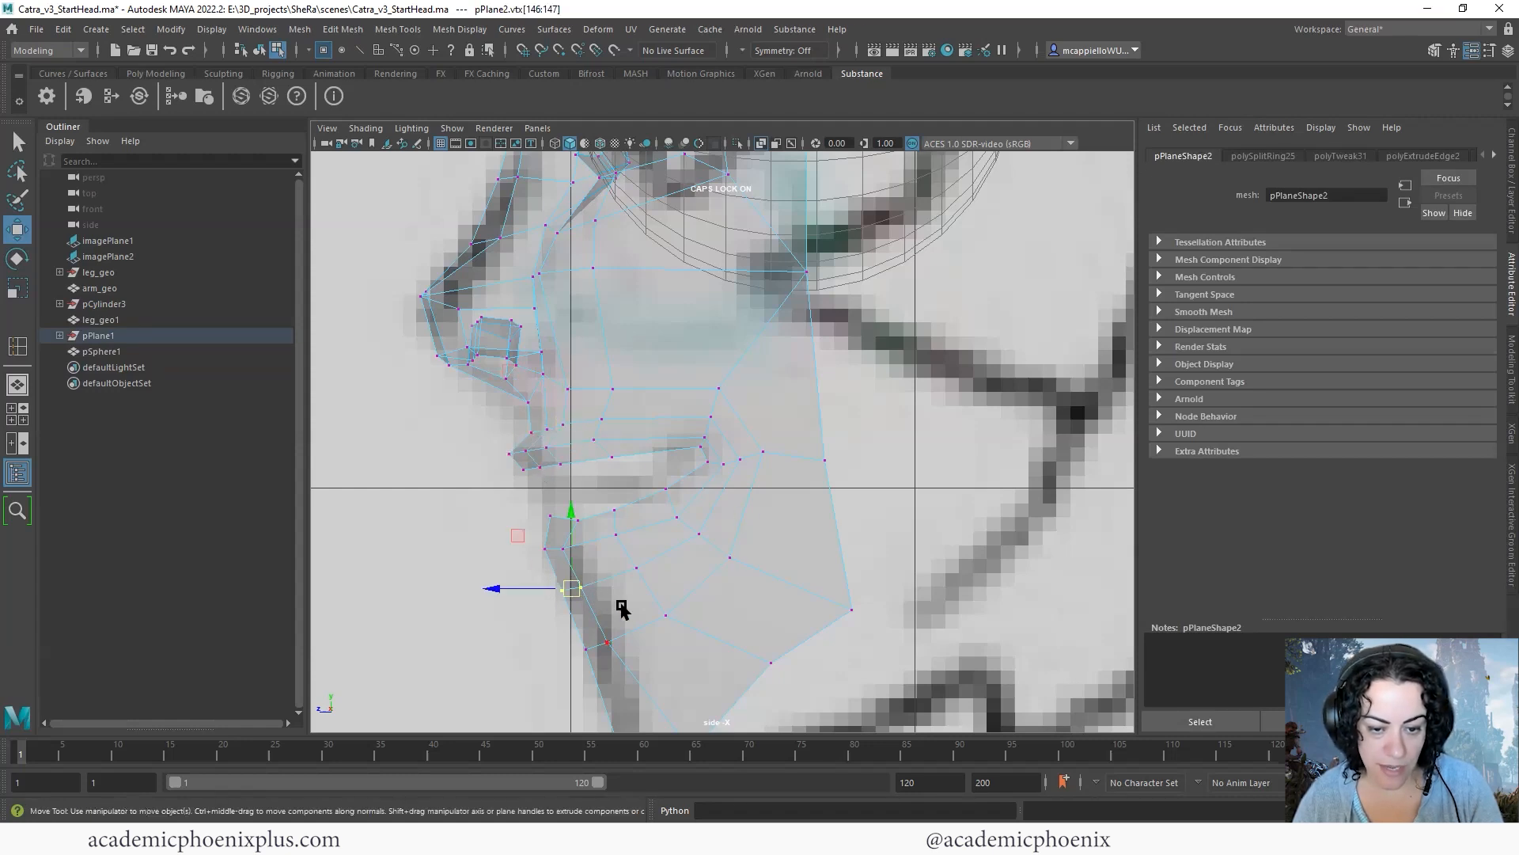
{"action": "left_click", "coordinate": [641, 566]}
{"action": "left_click", "coordinate": [698, 541]}
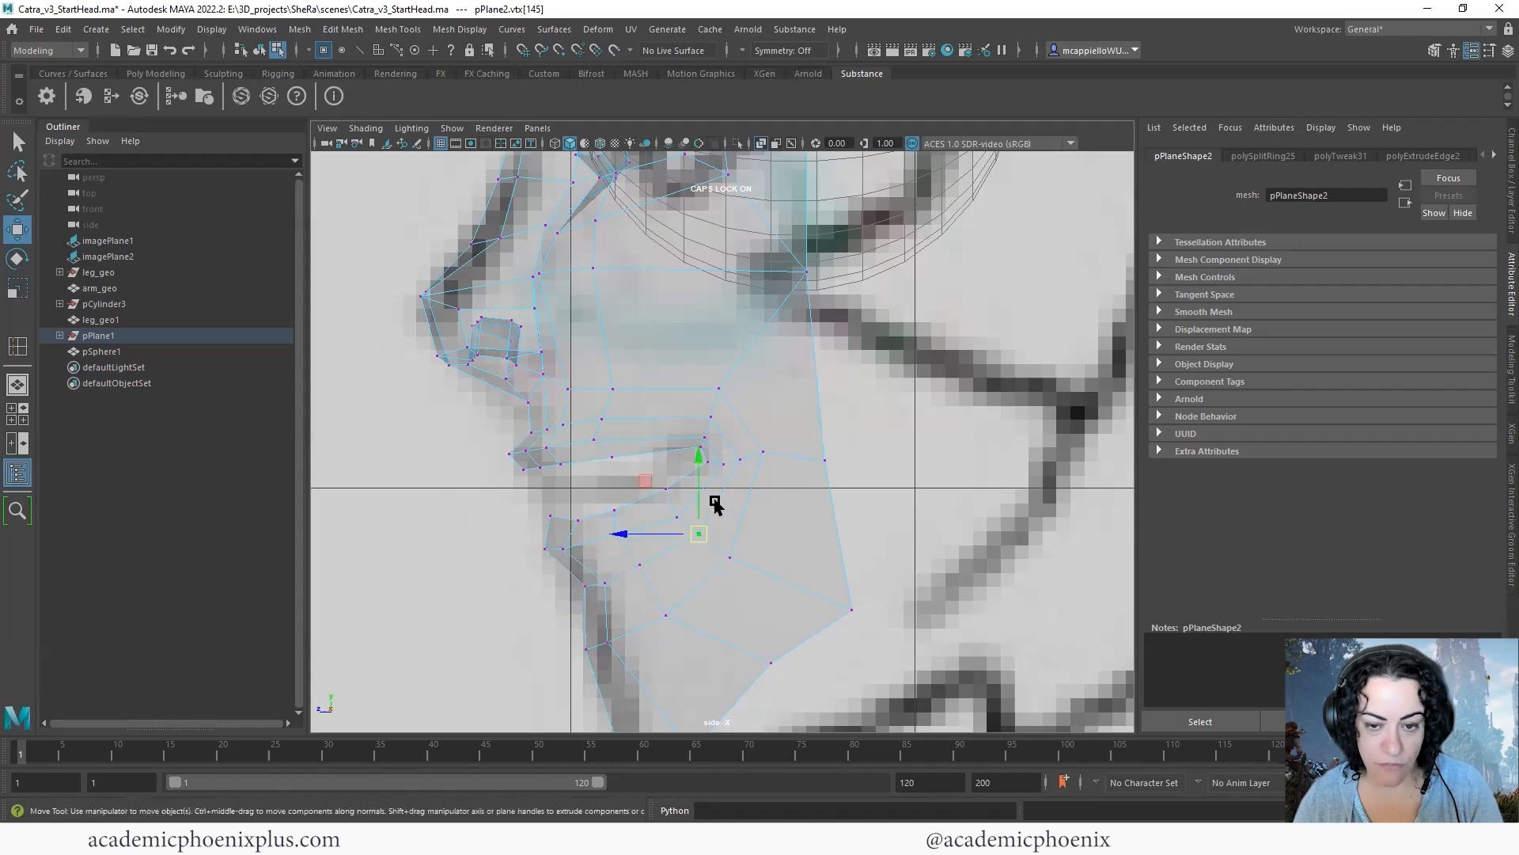
- Show the mouth area full size in the front view with X-Ray shading turned on
{"action": "key", "text": "space"}
{"action": "key", "text": "space"}
{"action": "left_click_drag", "start_coordinate": [800, 509], "coordinate": [529, 378], "text": "alt"}
{"action": "key", "text": "space"}
{"action": "key", "text": "space"}
{"action": "middle_click_drag", "start_coordinate": [617, 316], "coordinate": [557, 353], "text": "alt"}
{"action": "scroll", "coordinate": [546, 340], "scroll_direction": "up", "scroll_amount": 1}
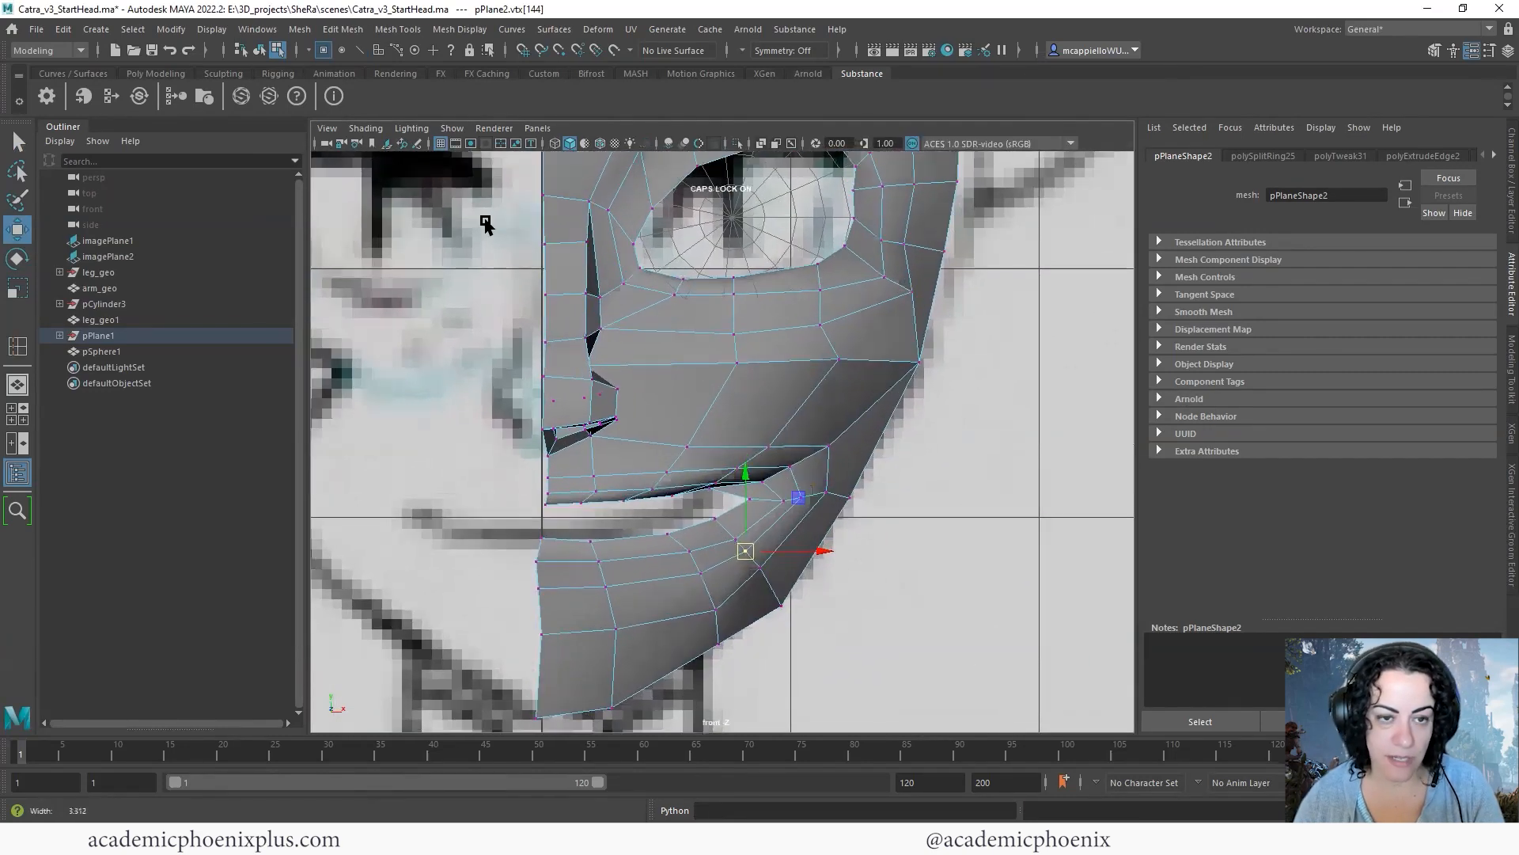
{"action": "left_click", "coordinate": [368, 129]}
{"action": "left_click", "coordinate": [415, 287]}
- Reposition the upper-lip vertices near the centre line to follow the drawn mouth in the front view
{"action": "right_click_drag", "start_coordinate": [831, 347], "coordinate": [958, 353], "text": "alt"}
{"action": "middle_click_drag", "start_coordinate": [726, 370], "coordinate": [735, 305], "text": "alt"}
{"action": "mouse_move", "coordinate": [645, 396]}
{"action": "right_mouse_down", "text": "alt"}
{"action": "mouse_move", "coordinate": [571, 417]}
{"action": "mouse_move", "coordinate": [786, 424]}
{"action": "mouse_move", "coordinate": [572, 454]}
{"action": "right_mouse_up", "text": "alt"}
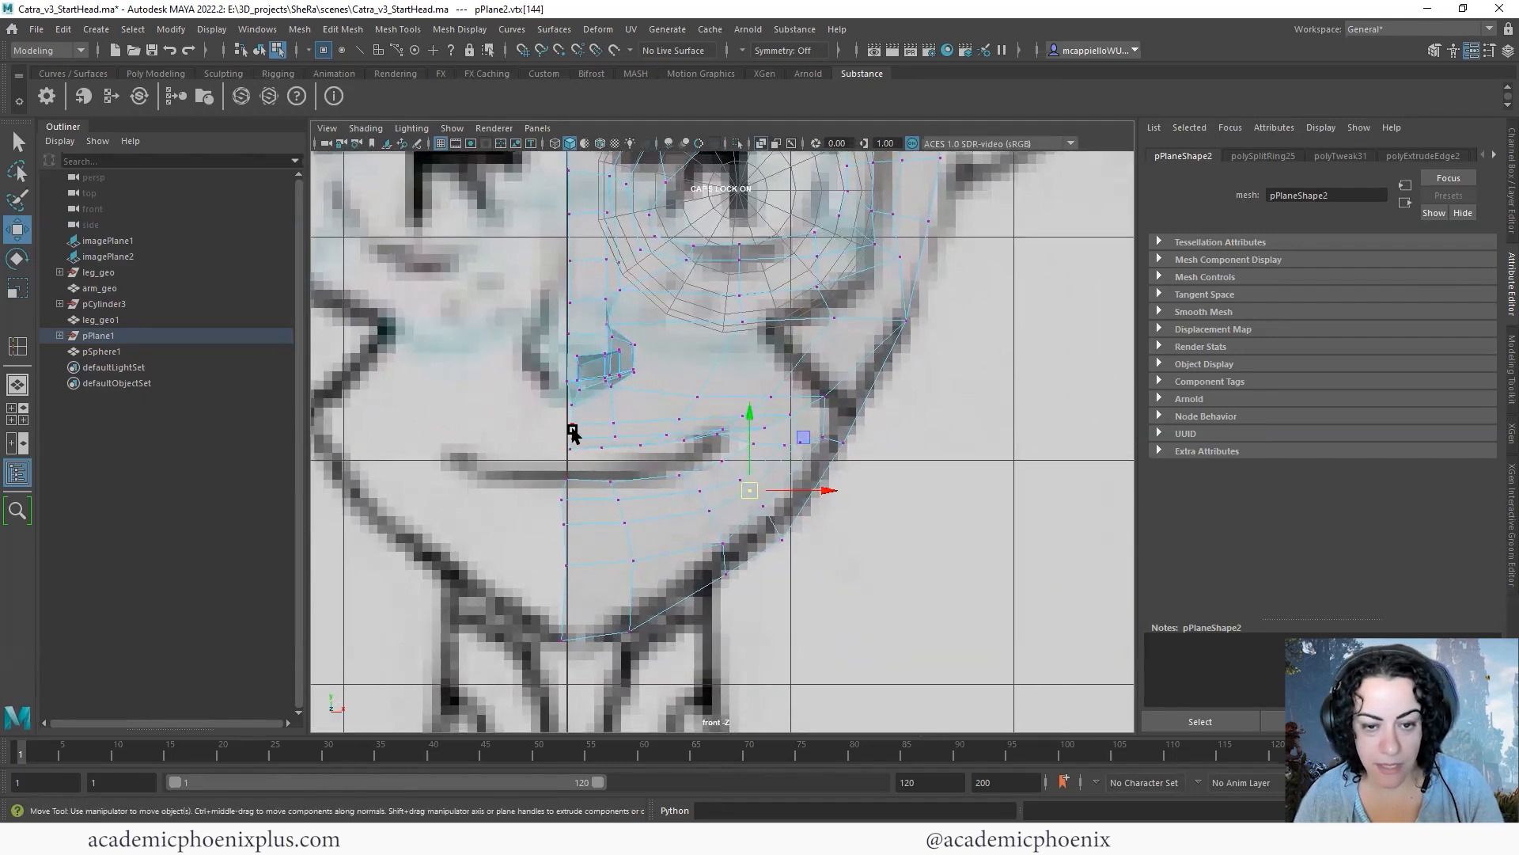
{"action": "left_click_drag", "start_coordinate": [686, 448], "coordinate": [689, 449]}
{"action": "left_click", "coordinate": [625, 363]}
{"action": "left_click", "coordinate": [576, 452], "text": "shift"}
{"action": "left_click_drag", "start_coordinate": [625, 357], "coordinate": [619, 360]}
{"action": "left_click", "coordinate": [741, 425]}
{"action": "left_click", "coordinate": [910, 447]}
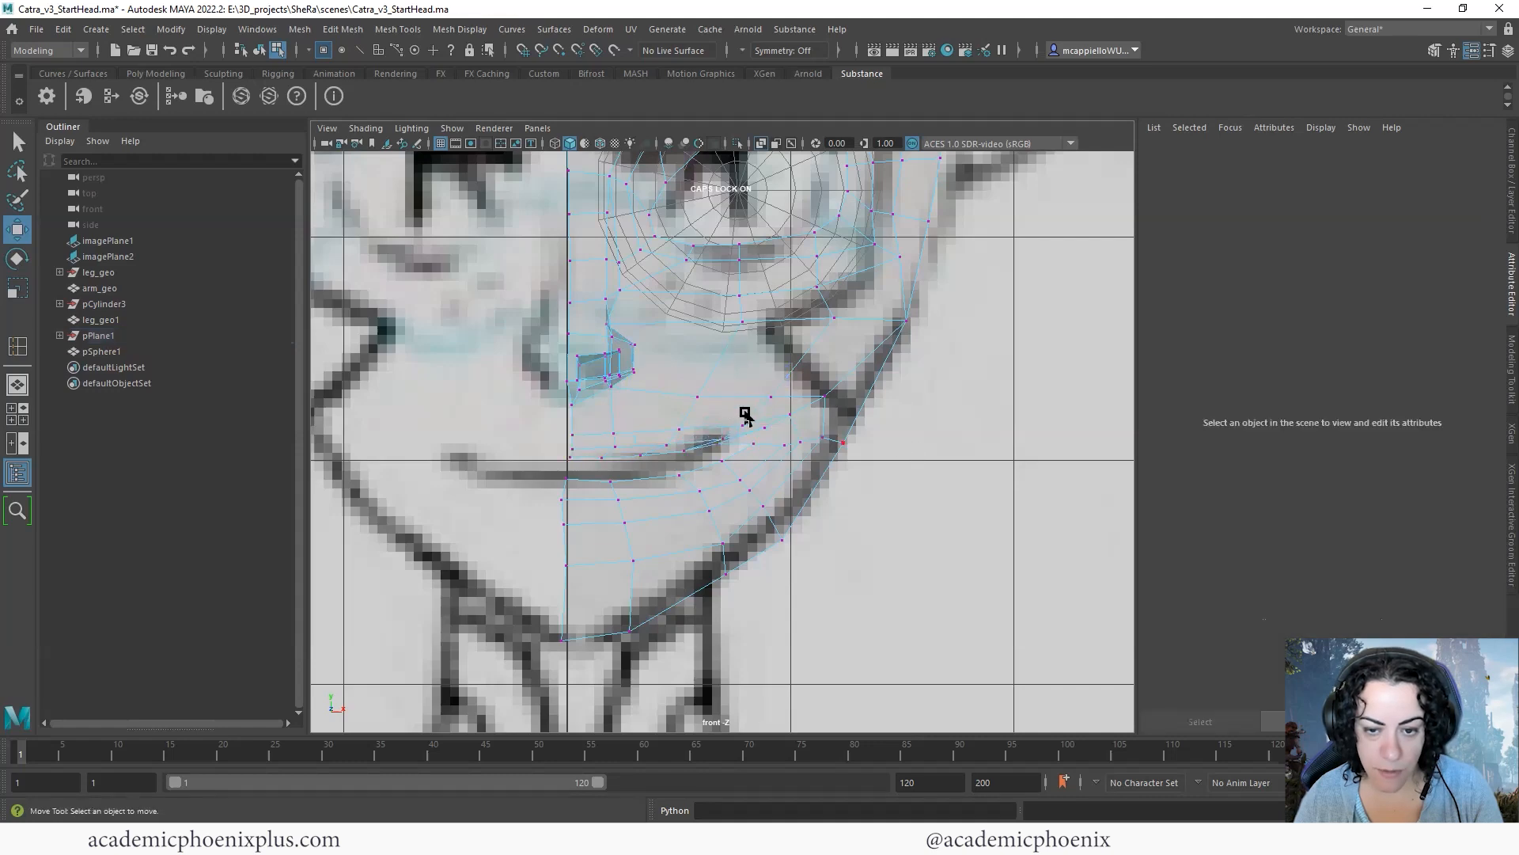
- Align the vertices at and around the mouth corner with the end of the drawn smile line
{"action": "scroll", "coordinate": [749, 445], "scroll_direction": "up", "scroll_amount": 3}
{"action": "left_click", "coordinate": [710, 445]}
{"action": "left_click_drag", "start_coordinate": [710, 448], "coordinate": [716, 451]}
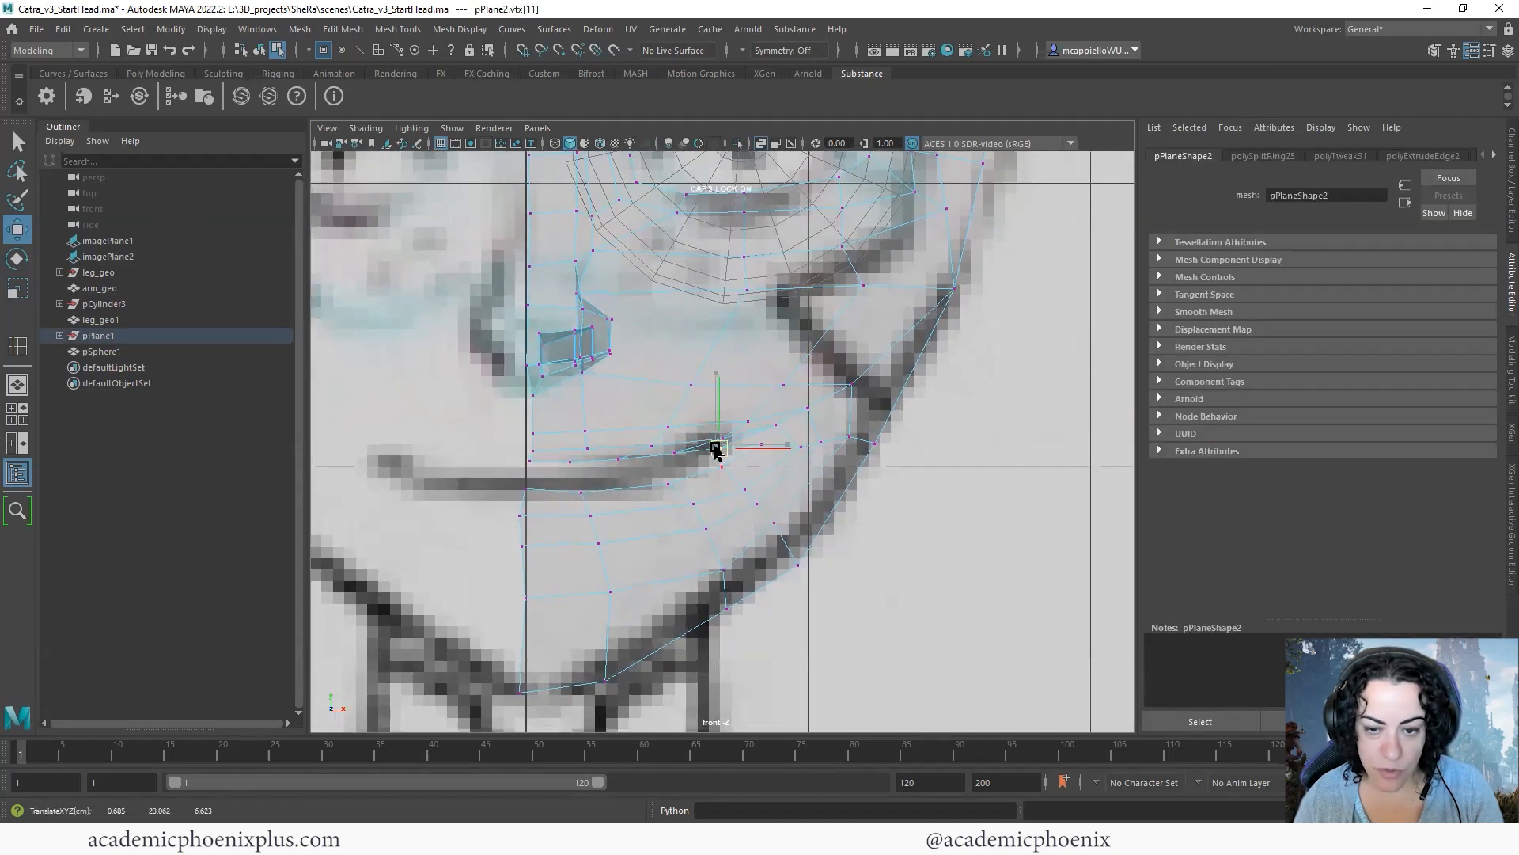
{"action": "scroll", "coordinate": [958, 400], "scroll_direction": "up", "scroll_amount": 1}
{"action": "left_click", "coordinate": [747, 499]}
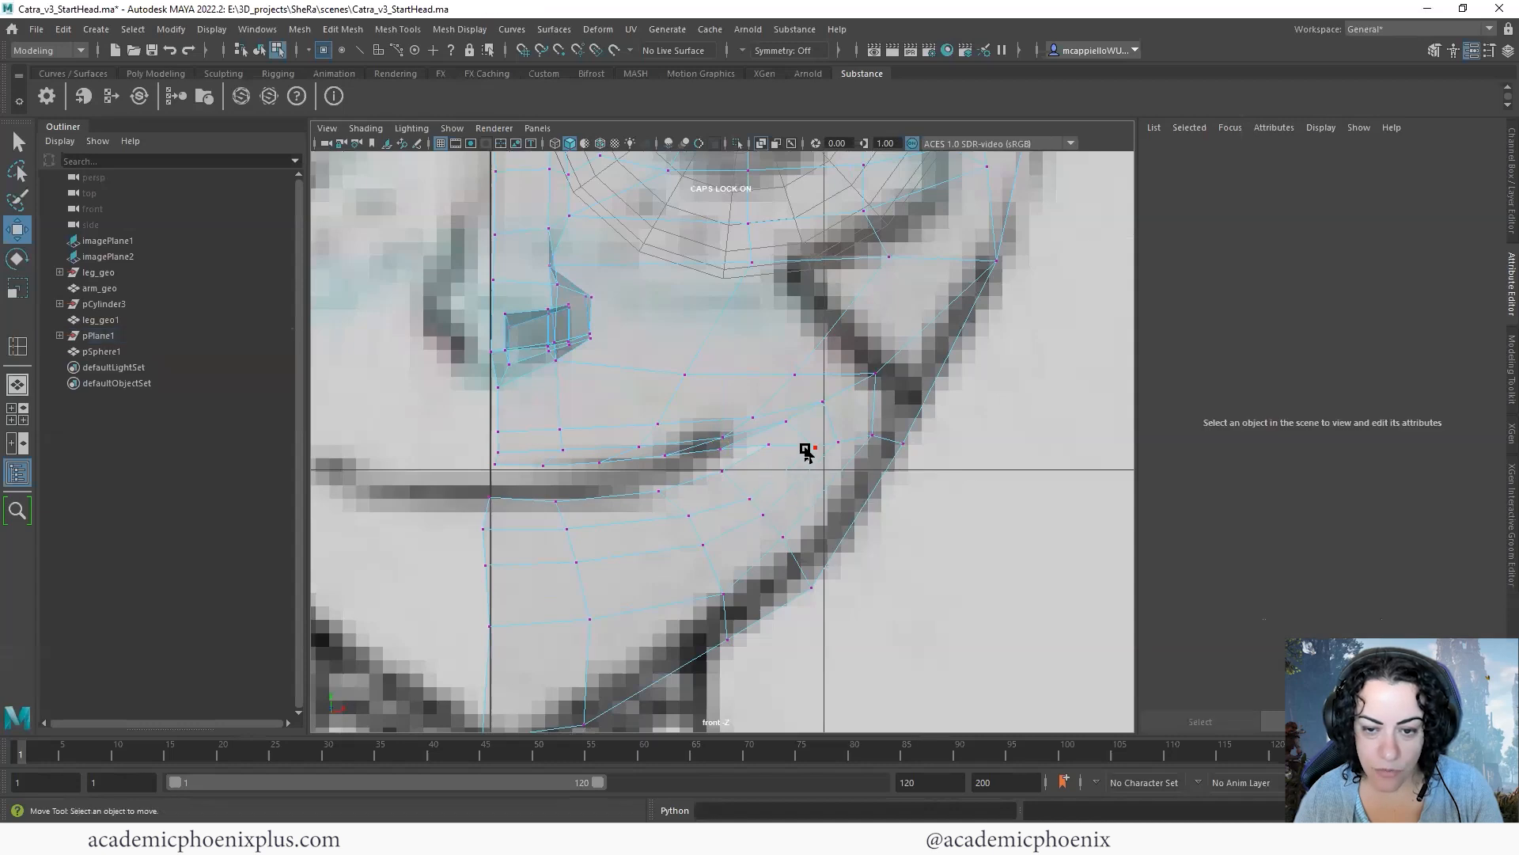
{"action": "left_click", "coordinate": [759, 449]}
{"action": "left_click", "coordinate": [780, 428]}
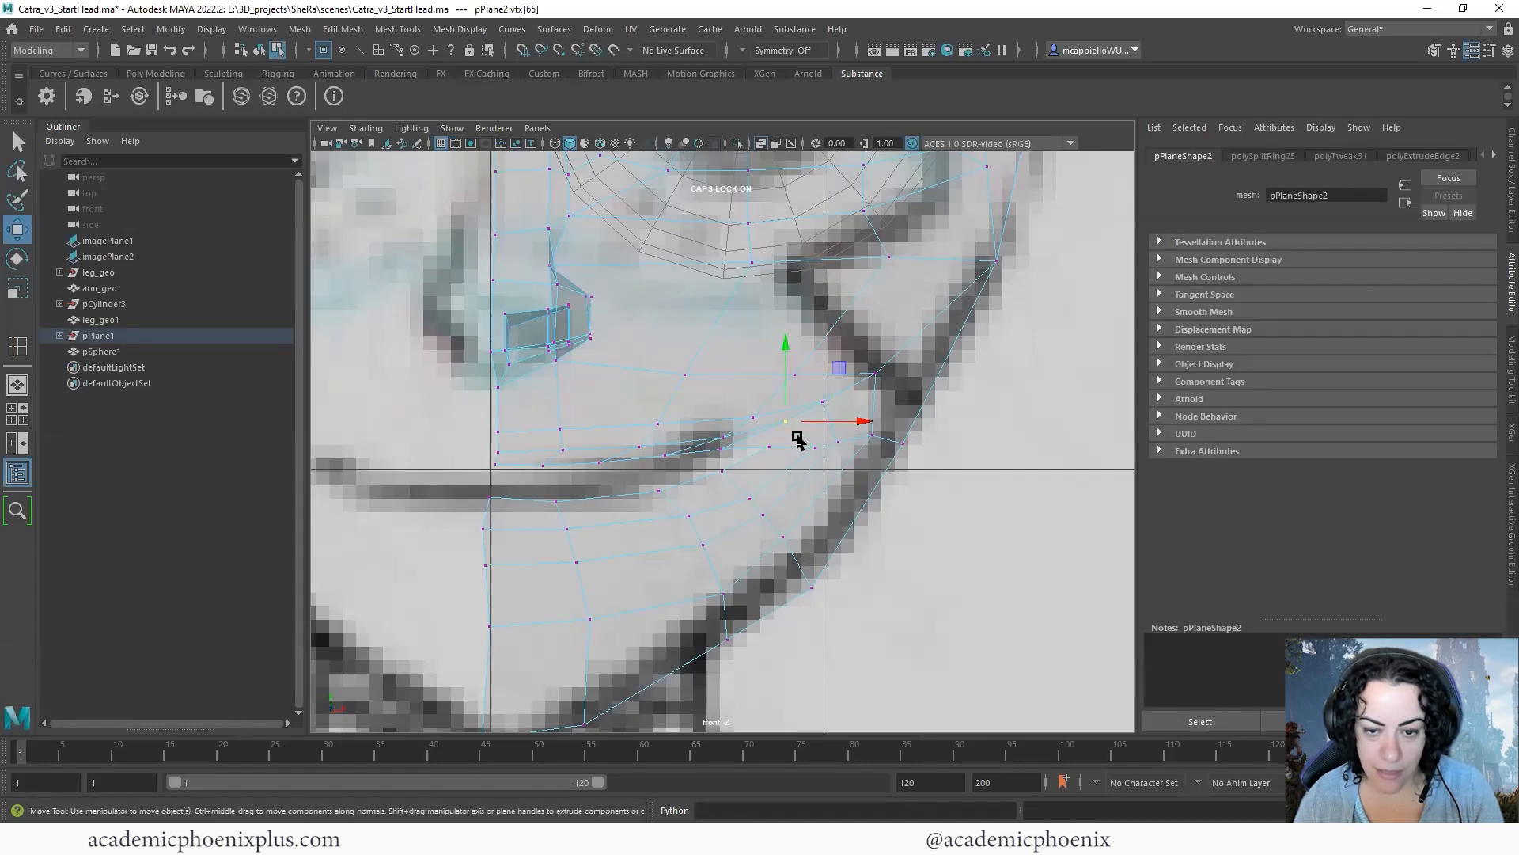
{"action": "left_click", "coordinate": [819, 401]}
{"action": "left_click_drag", "start_coordinate": [817, 401], "coordinate": [818, 417]}
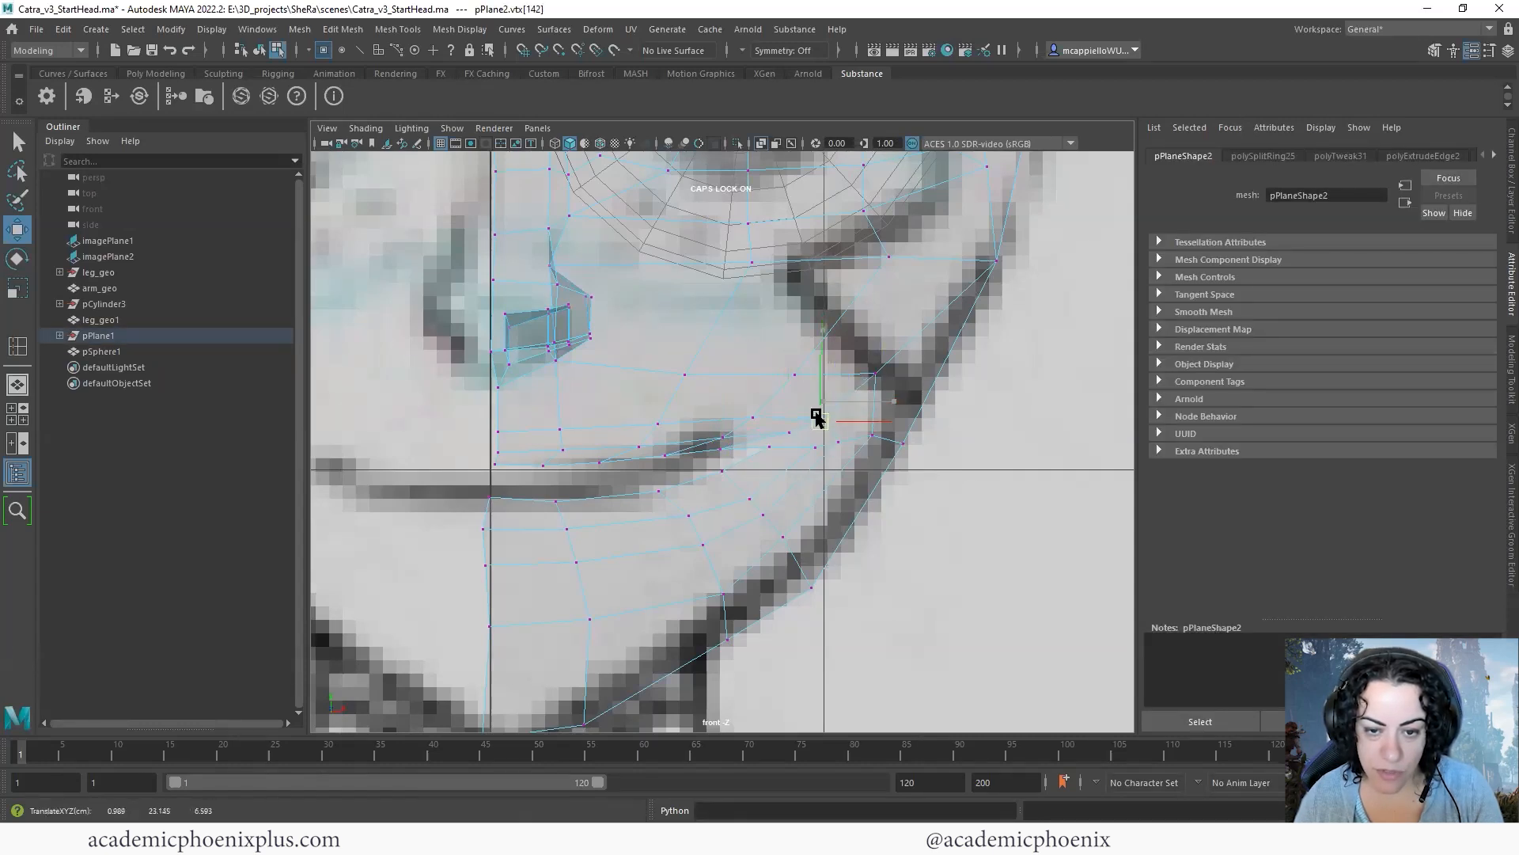
- Raise the vertices of the loops above the upper lip, working from the centre line toward the mouth corner
{"action": "mouse_move", "coordinate": [595, 466]}
{"action": "middle_mouse_down", "text": "alt"}
{"action": "mouse_move", "coordinate": [617, 464]}
{"action": "mouse_move", "coordinate": [610, 484]}
{"action": "middle_mouse_up", "text": "alt"}
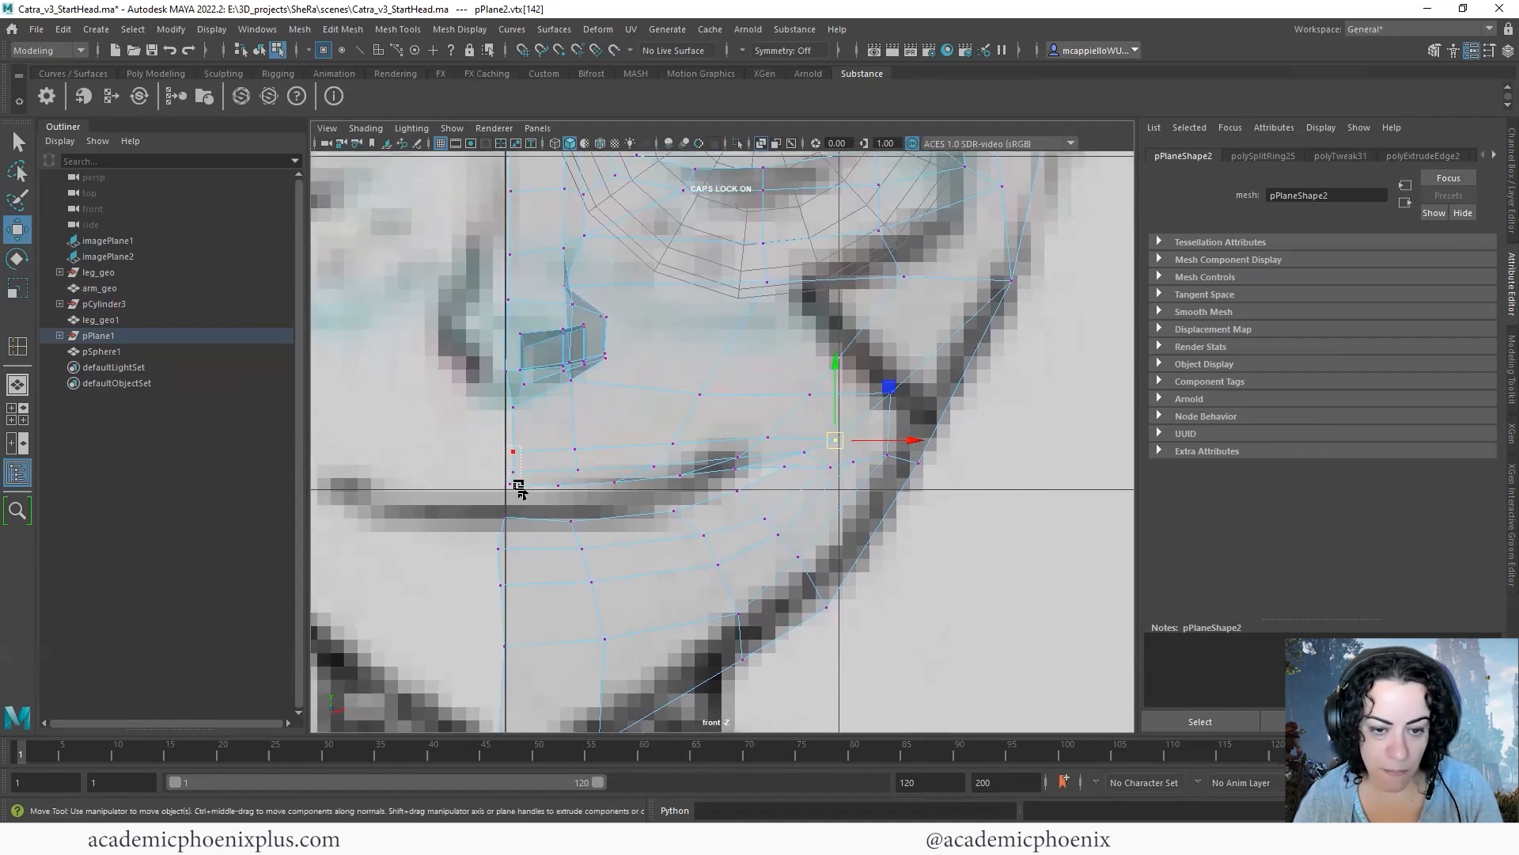
{"action": "left_click", "coordinate": [514, 474]}
{"action": "left_click", "coordinate": [566, 436]}
{"action": "left_click_drag", "start_coordinate": [530, 473], "coordinate": [531, 476]}
{"action": "left_click_drag", "start_coordinate": [512, 387], "coordinate": [508, 391]}
{"action": "key", "text": "r"}
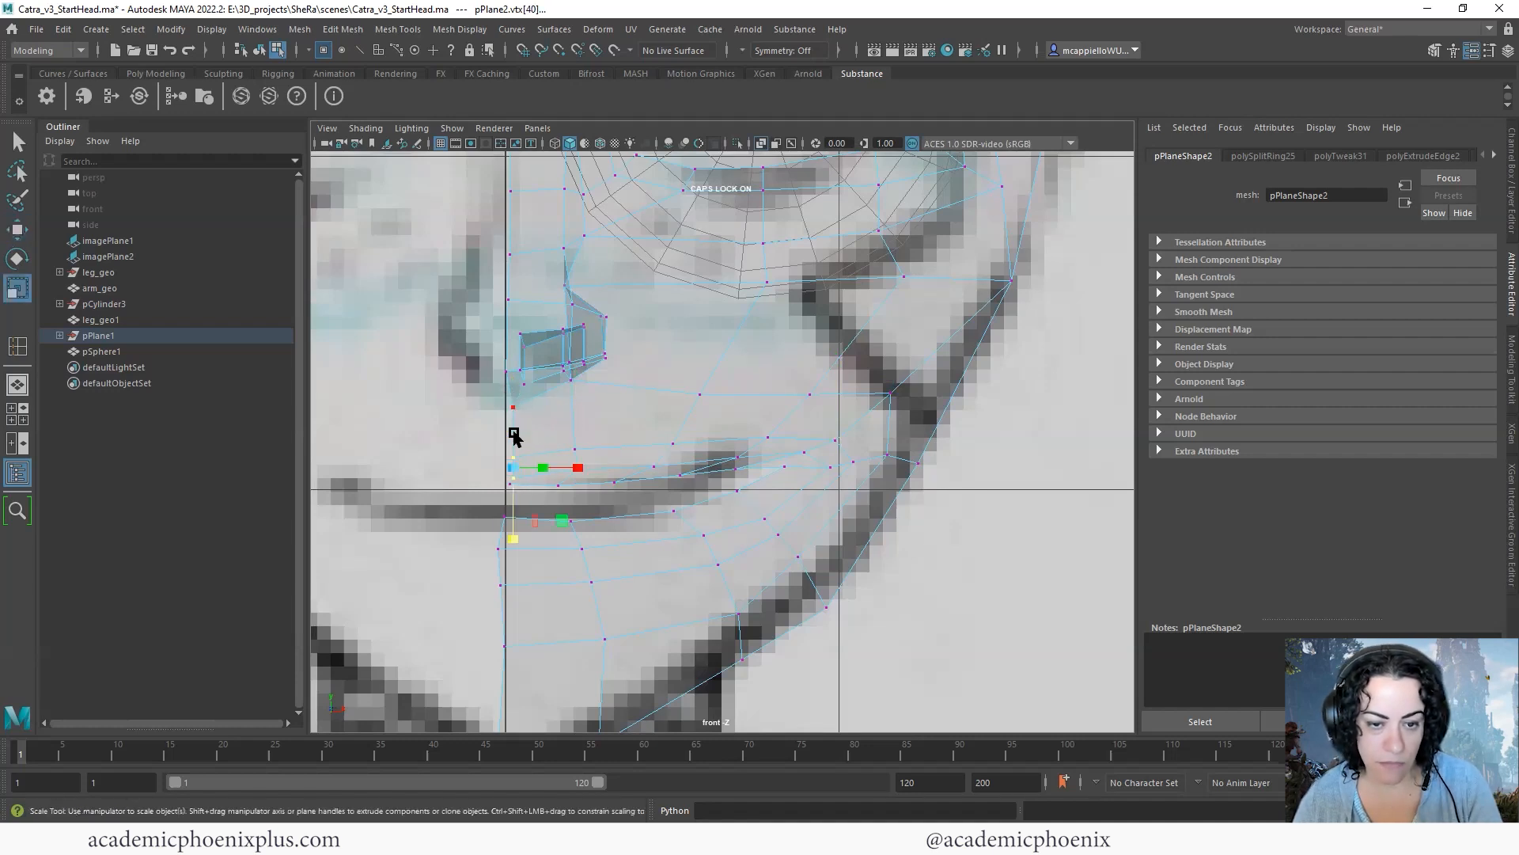
{"action": "left_click", "coordinate": [577, 467]}
{"action": "key", "text": "w"}
{"action": "left_click_drag", "start_coordinate": [578, 408], "coordinate": [580, 398]}
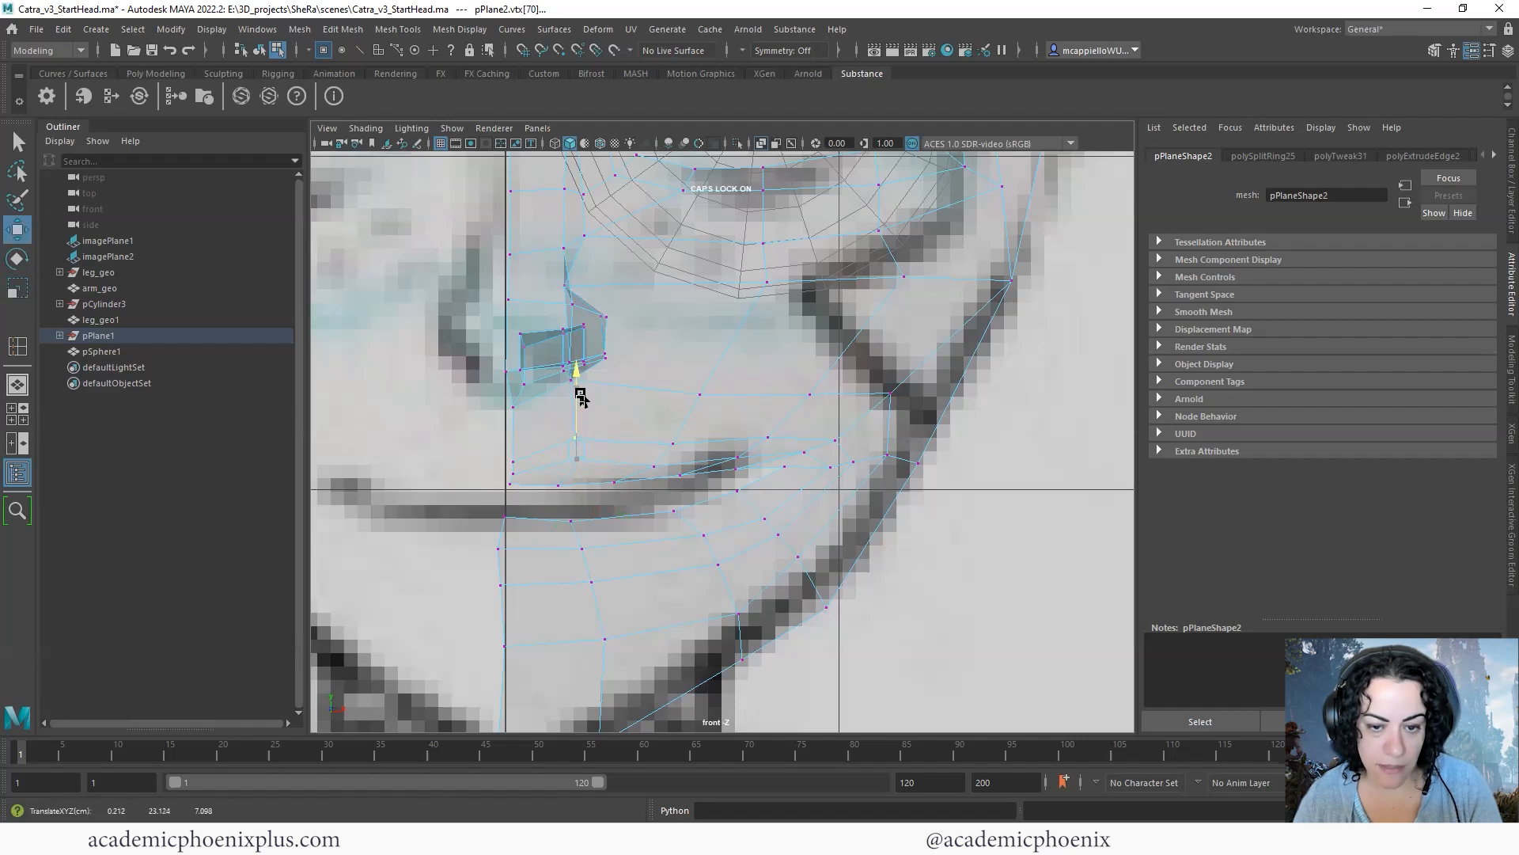
{"action": "left_click", "coordinate": [654, 467]}
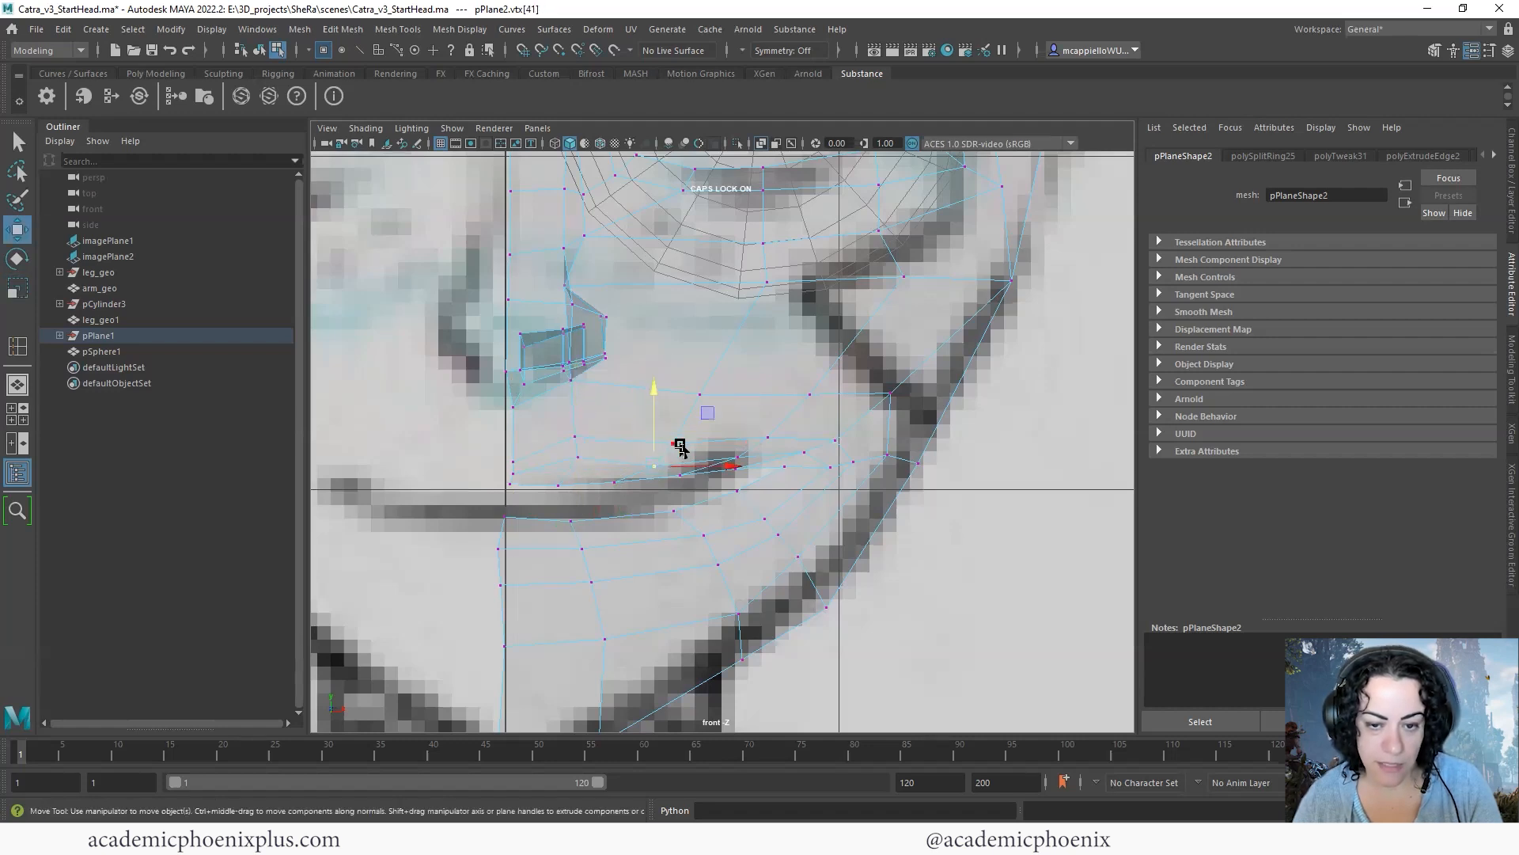
{"action": "left_click_drag", "start_coordinate": [655, 390], "coordinate": [672, 375]}
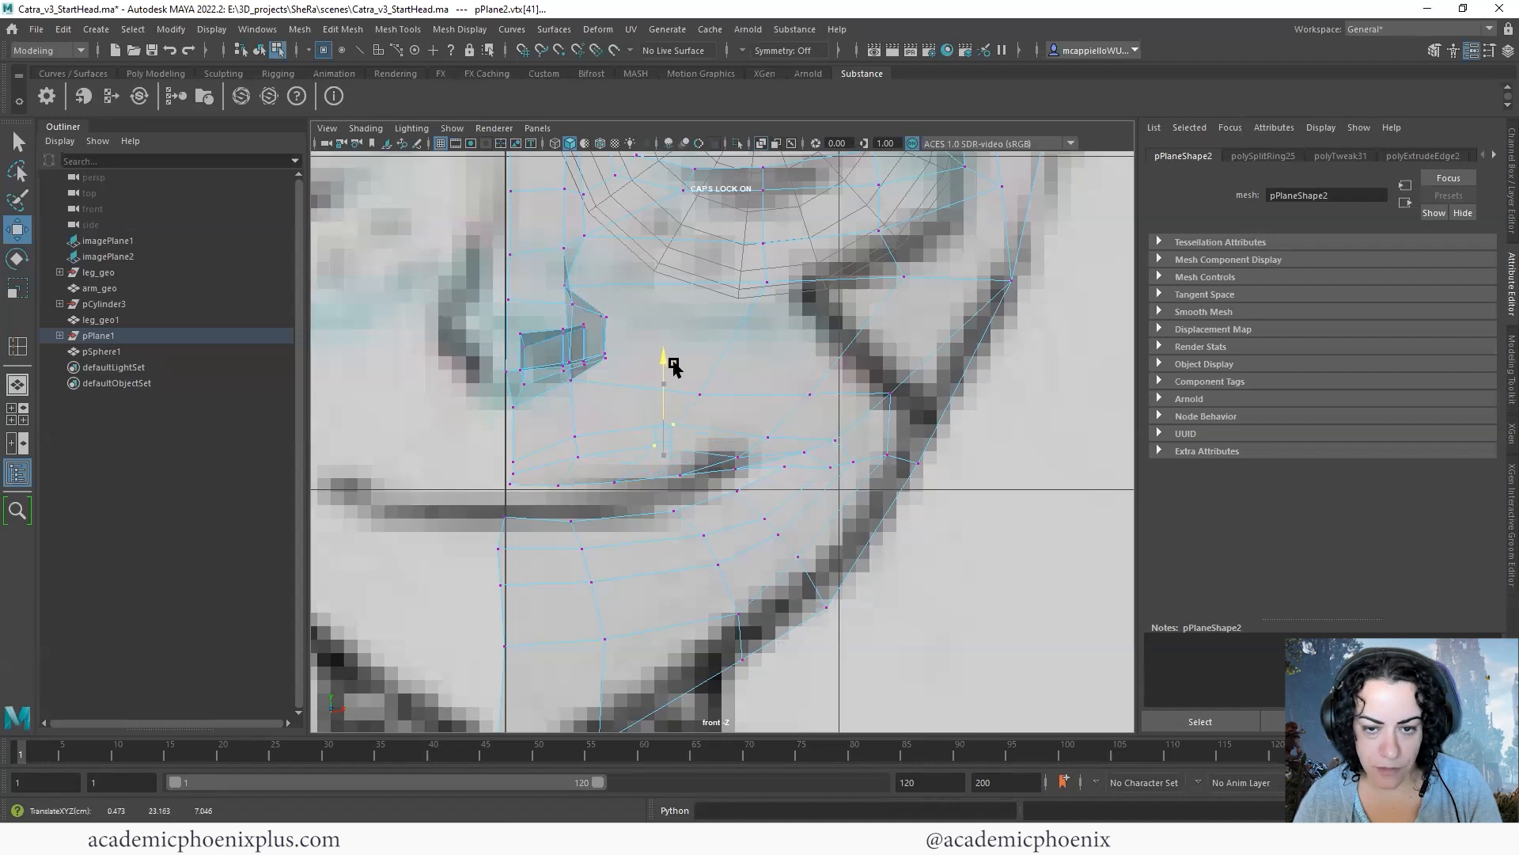
- Raise the vertices of the loop below the lower lip, working from the centre line around to the mouth corner
{"action": "left_click_drag", "start_coordinate": [433, 519], "coordinate": [548, 540]}
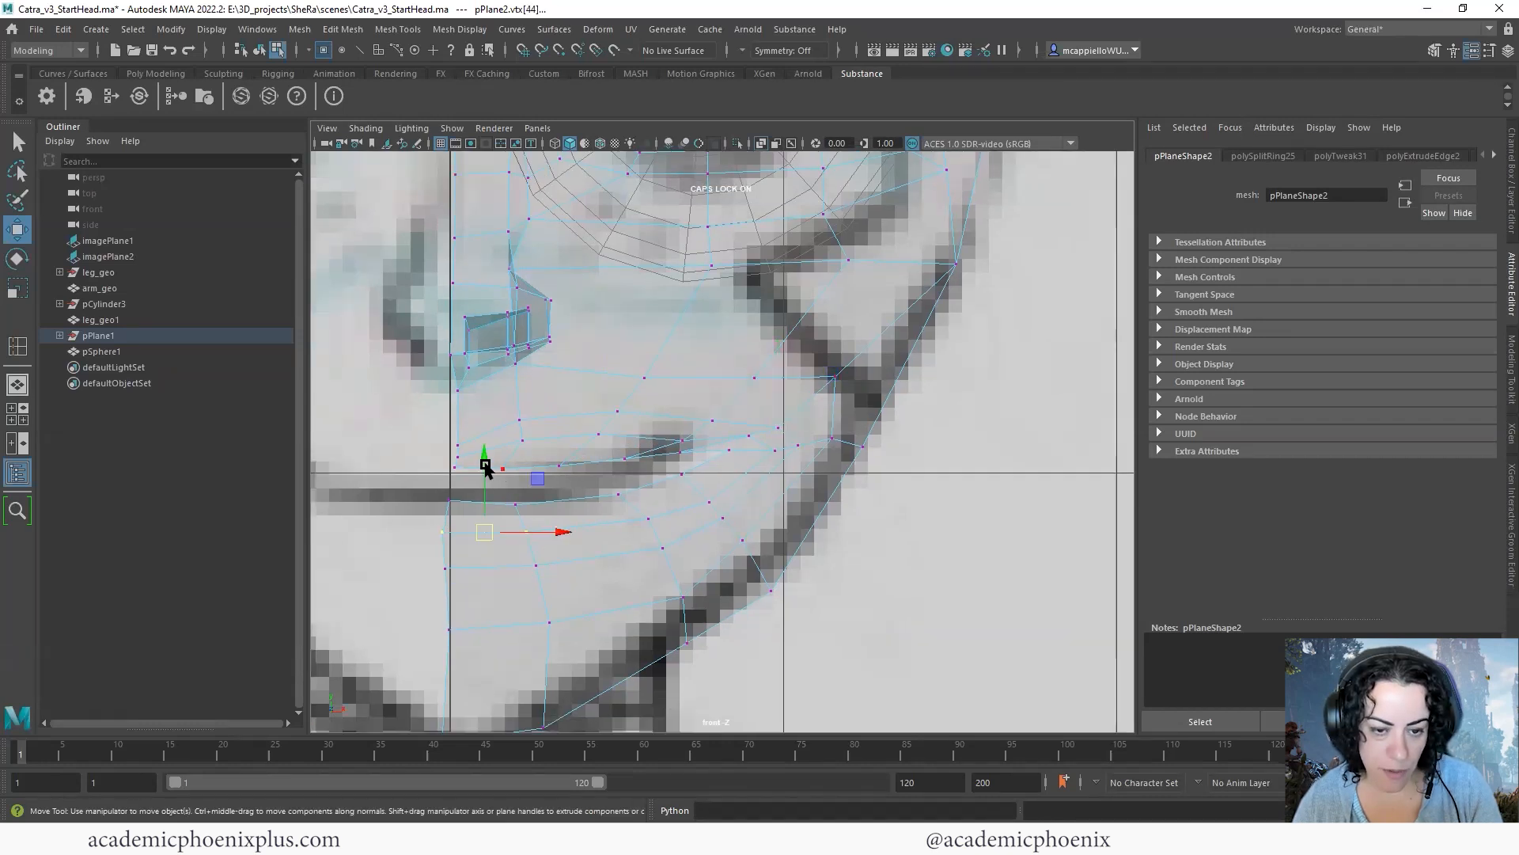
{"action": "left_click_drag", "start_coordinate": [481, 460], "coordinate": [480, 465]}
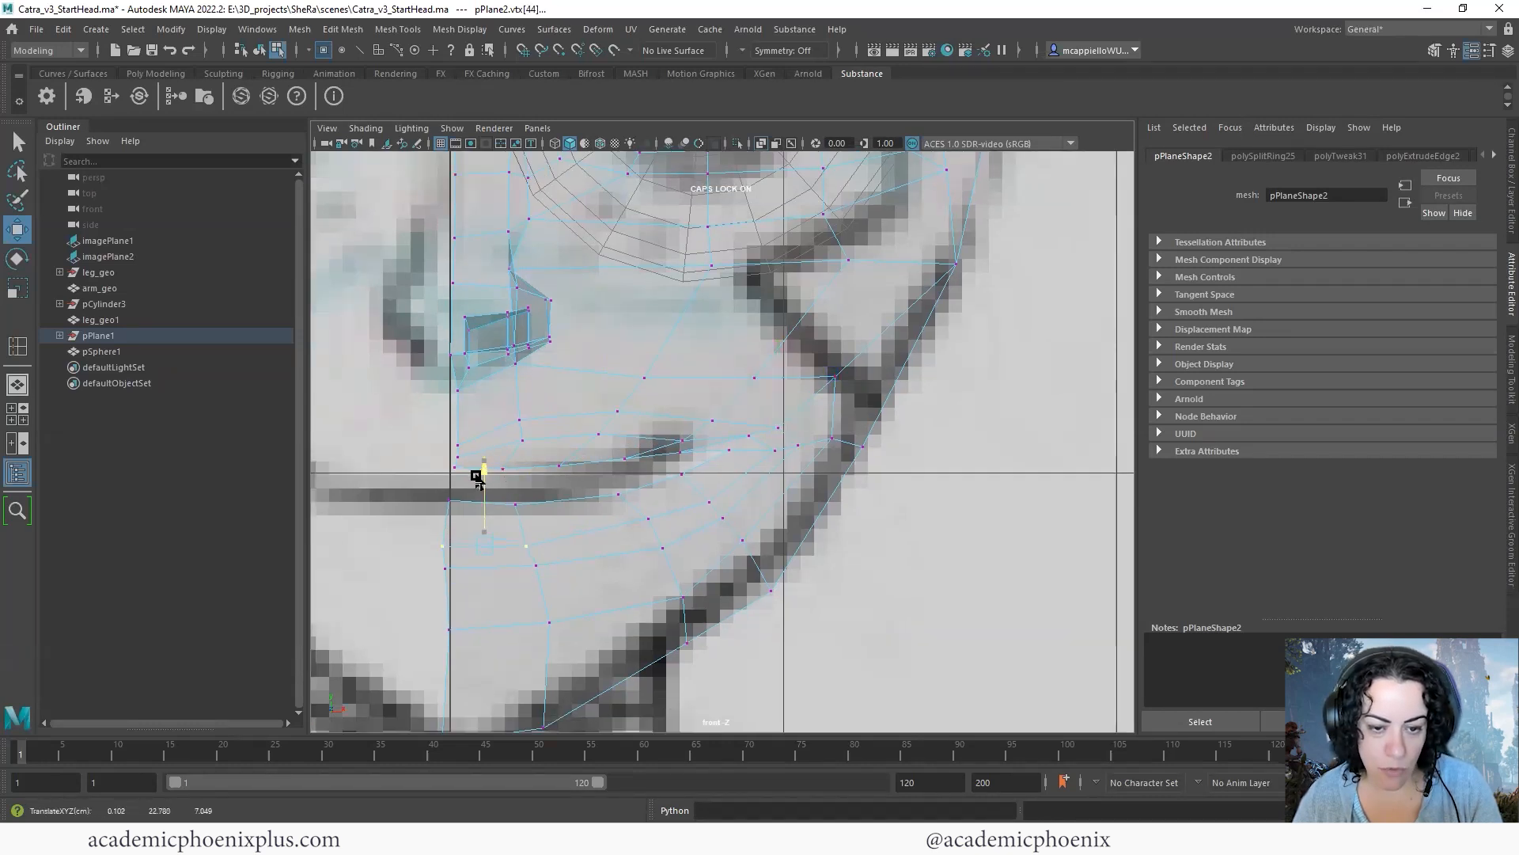
{"action": "left_click", "coordinate": [647, 531]}
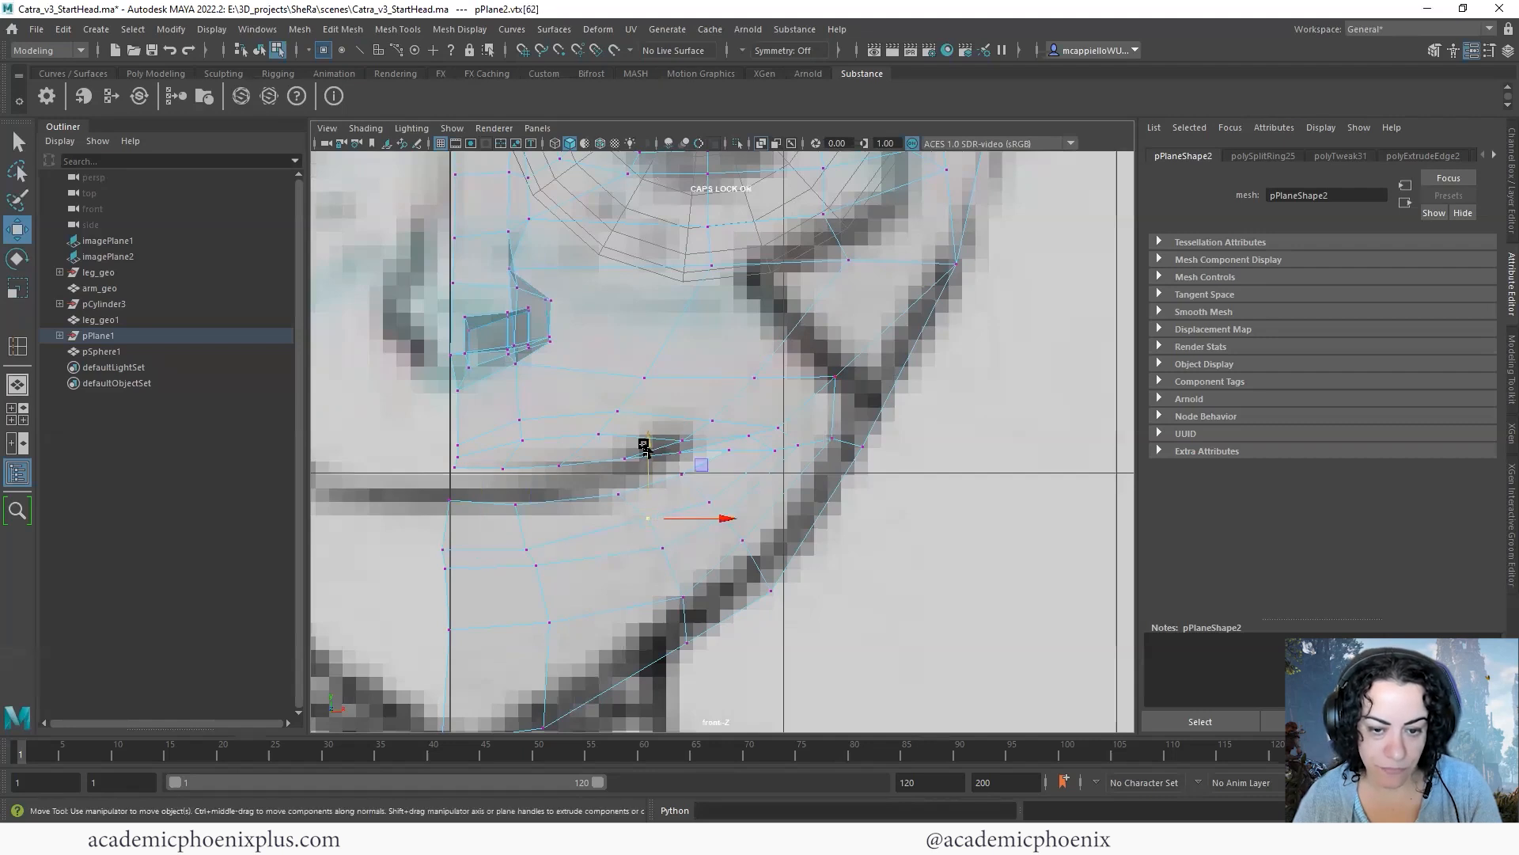
{"action": "left_click", "coordinate": [712, 504]}
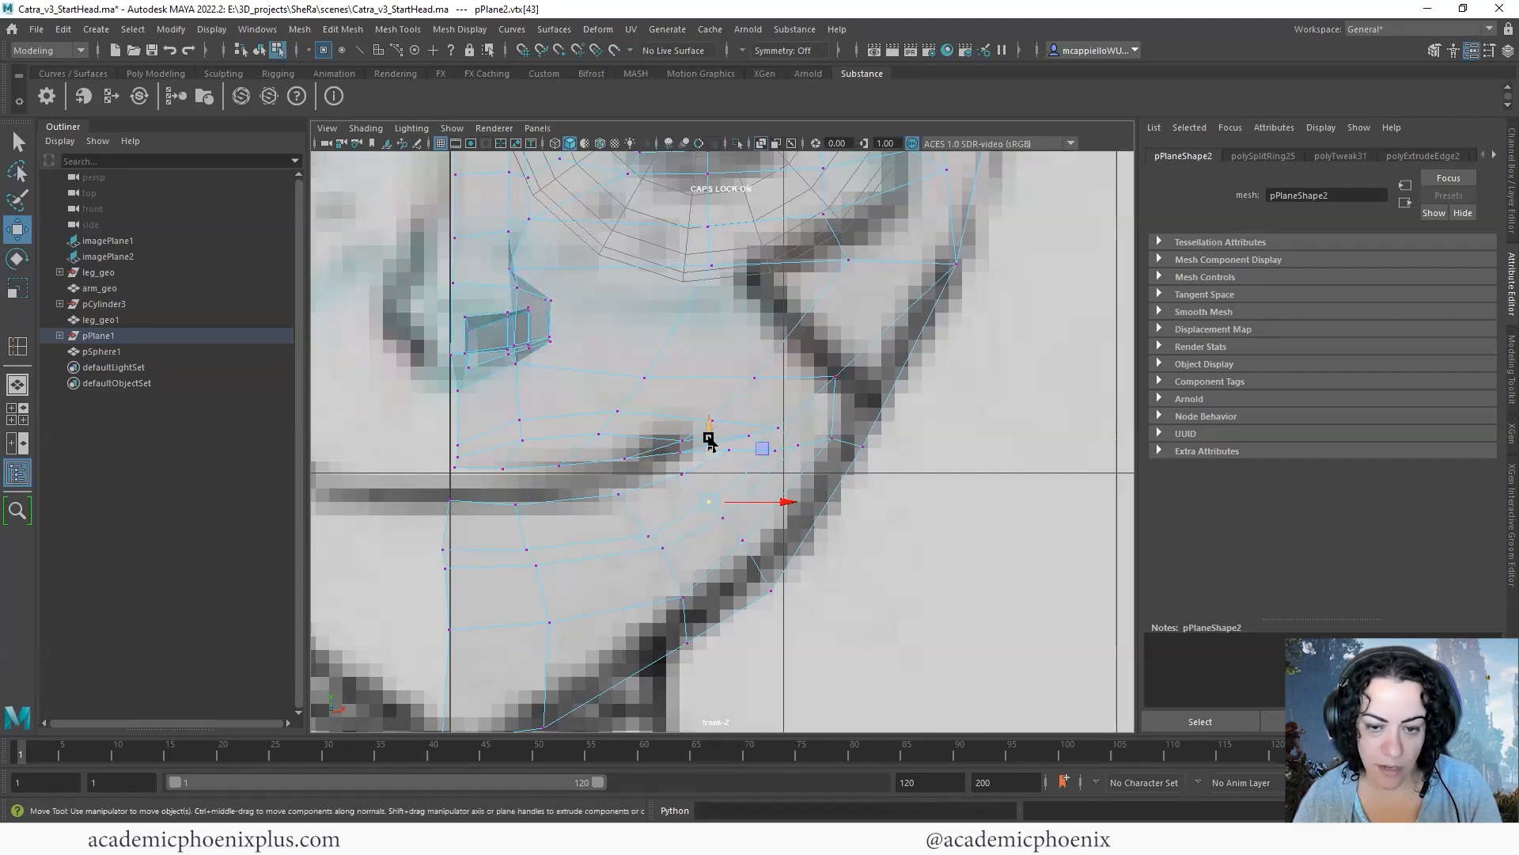
{"action": "left_click", "coordinate": [718, 502]}
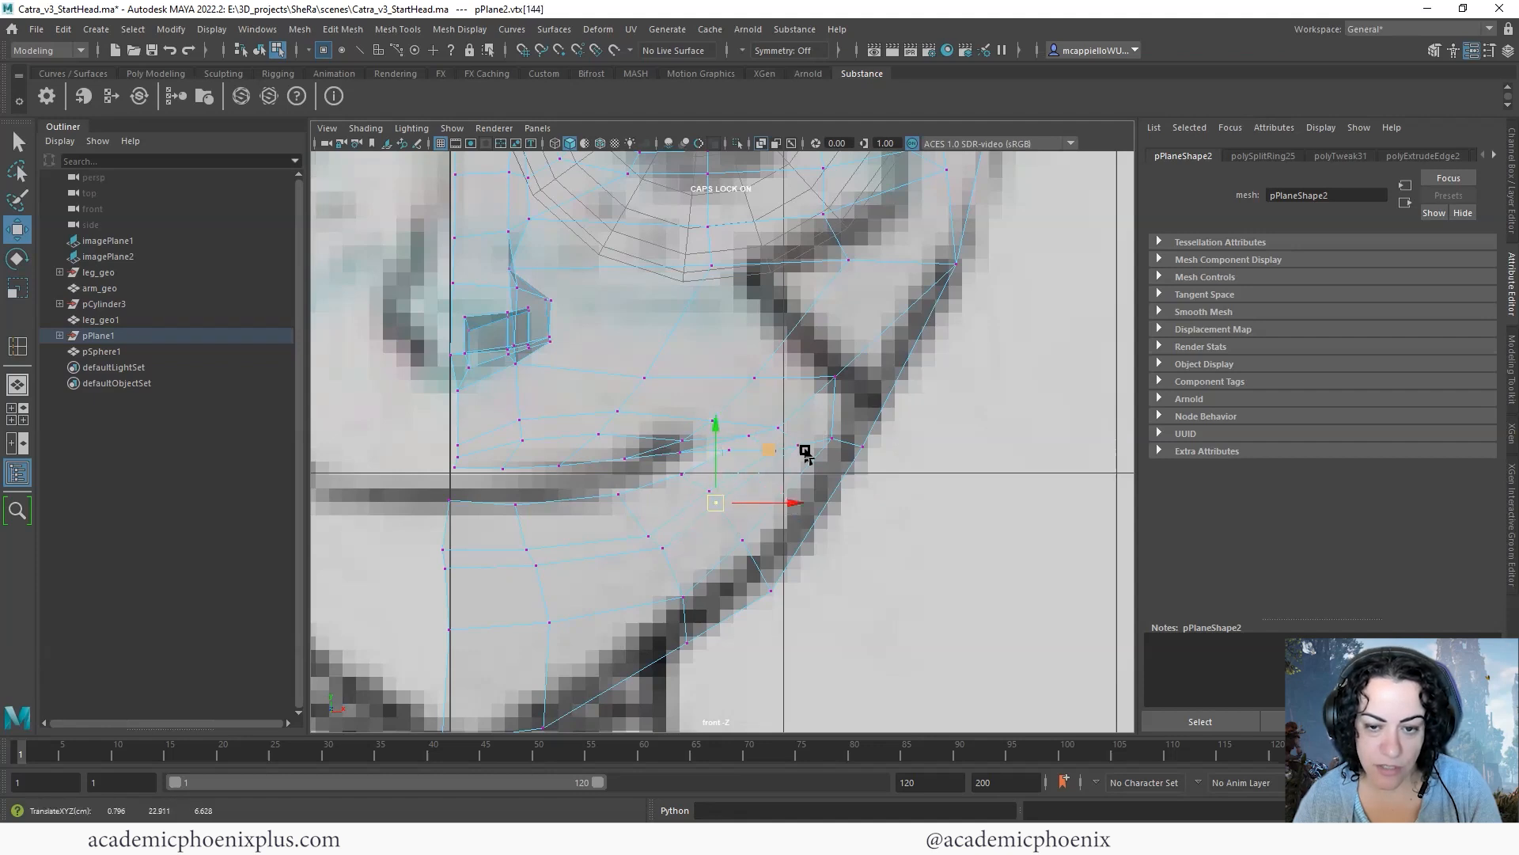
{"action": "left_click", "coordinate": [773, 451]}
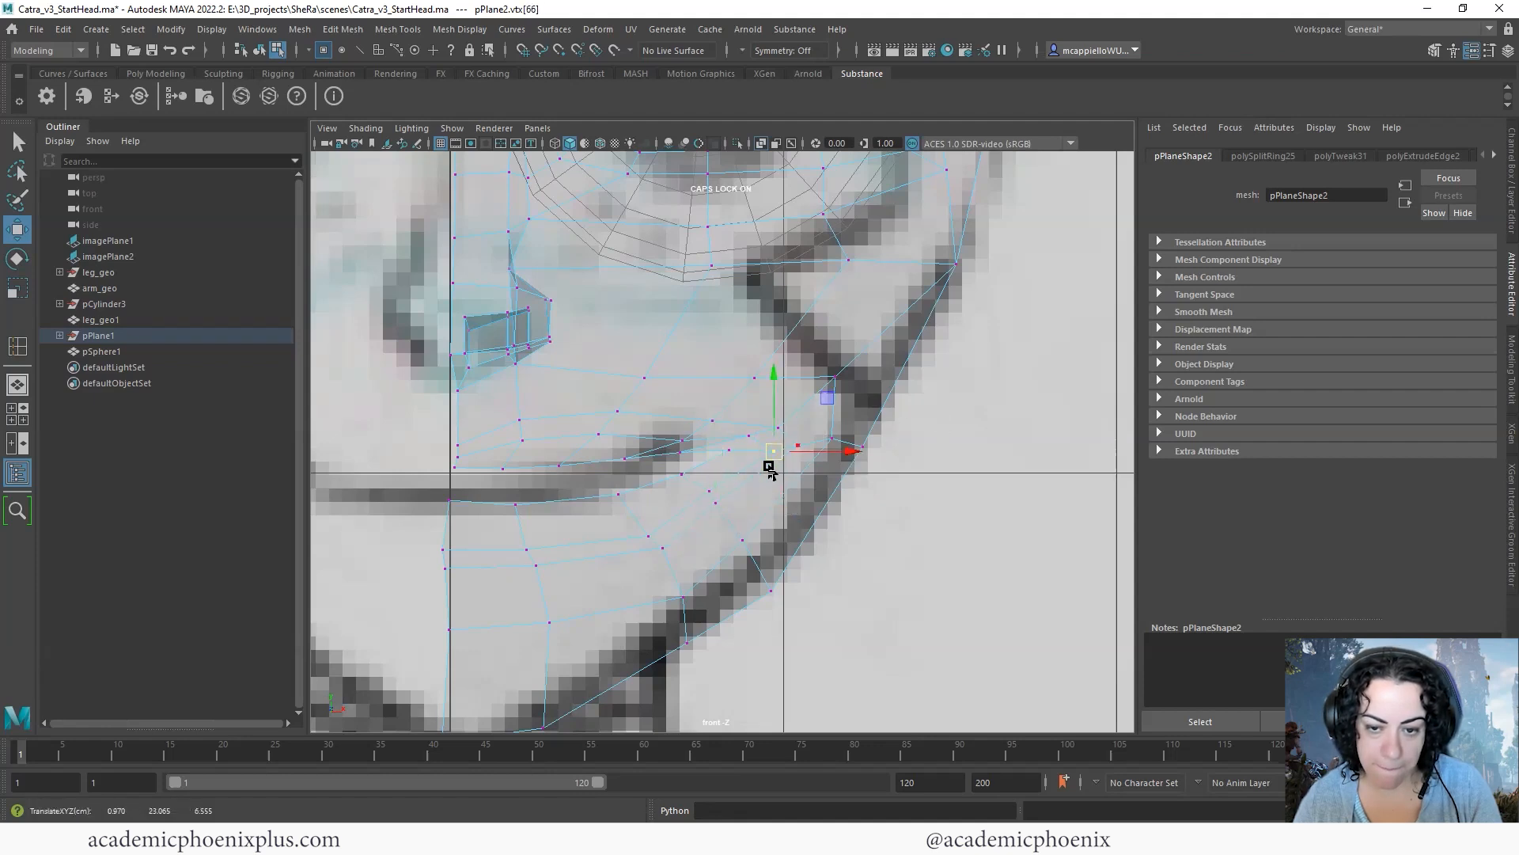
- Adjust the upper-lip vertices around the mouth corner to follow the end of the drawn smile line in the front view
{"action": "left_click", "coordinate": [772, 450]}
{"action": "left_click", "coordinate": [729, 440]}
{"action": "left_click", "coordinate": [677, 437]}
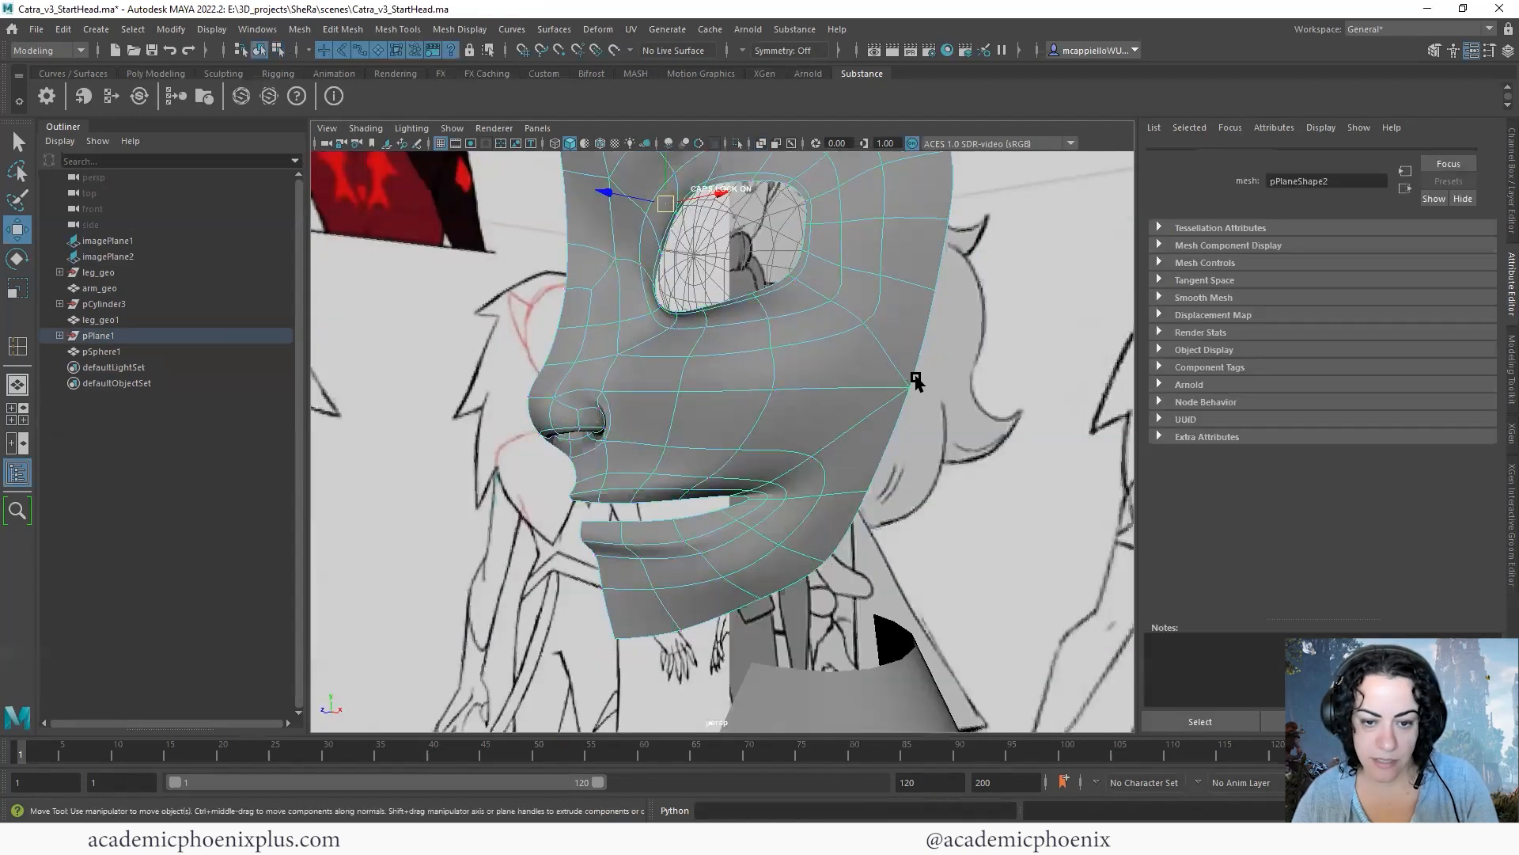
{"action": "left_click_drag", "start_coordinate": [875, 373], "coordinate": [614, 482], "text": "alt"}
{"action": "left_click", "coordinate": [627, 477]}
- Insert two edge loops running down the cheek to the upper lip and one through the lower lip and chin
{"action": "key", "text": "1"}
{"action": "right_click_drag", "start_coordinate": [650, 437], "coordinate": [693, 425], "text": "alt"}
{"action": "right_click", "coordinate": [687, 405], "text": "shift"}
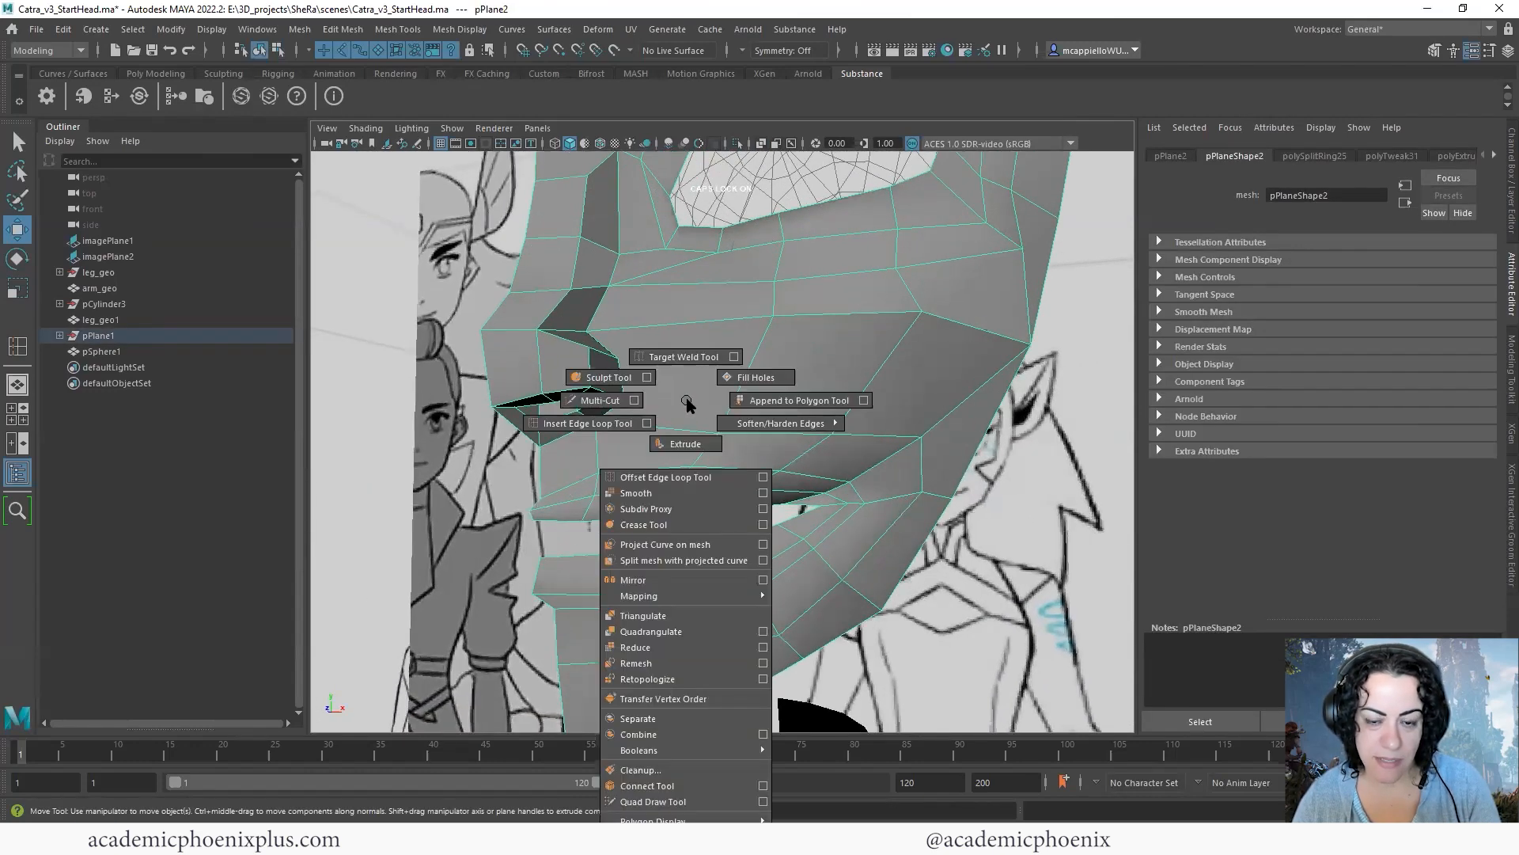
{"action": "left_click", "coordinate": [601, 423]}
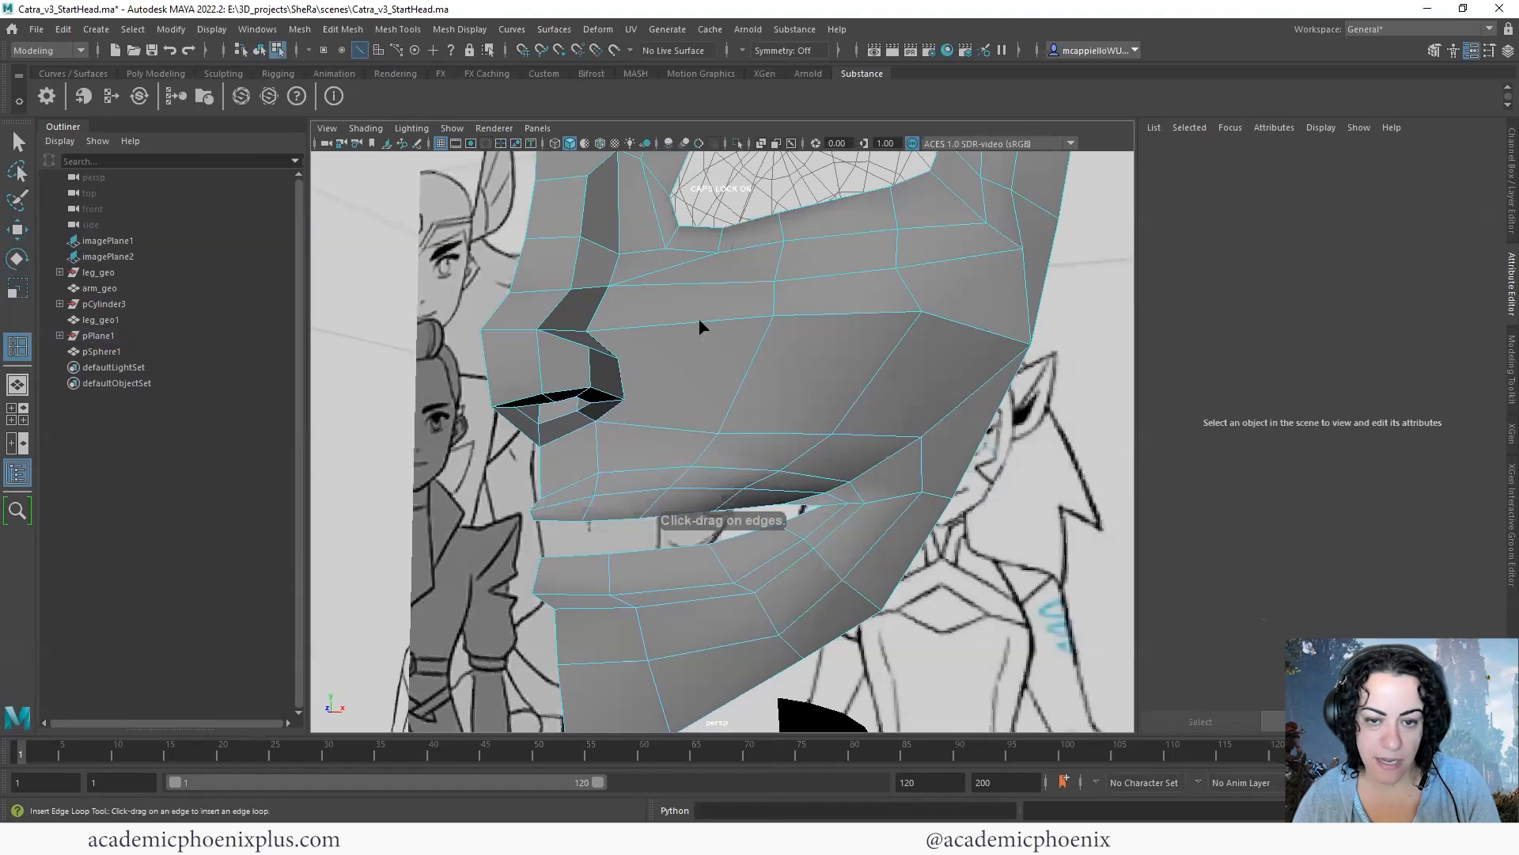
{"action": "left_click", "coordinate": [693, 326]}
{"action": "left_click", "coordinate": [847, 317]}
{"action": "left_click_drag", "start_coordinate": [805, 378], "coordinate": [690, 543], "text": "alt"}
{"action": "left_click", "coordinate": [690, 543]}
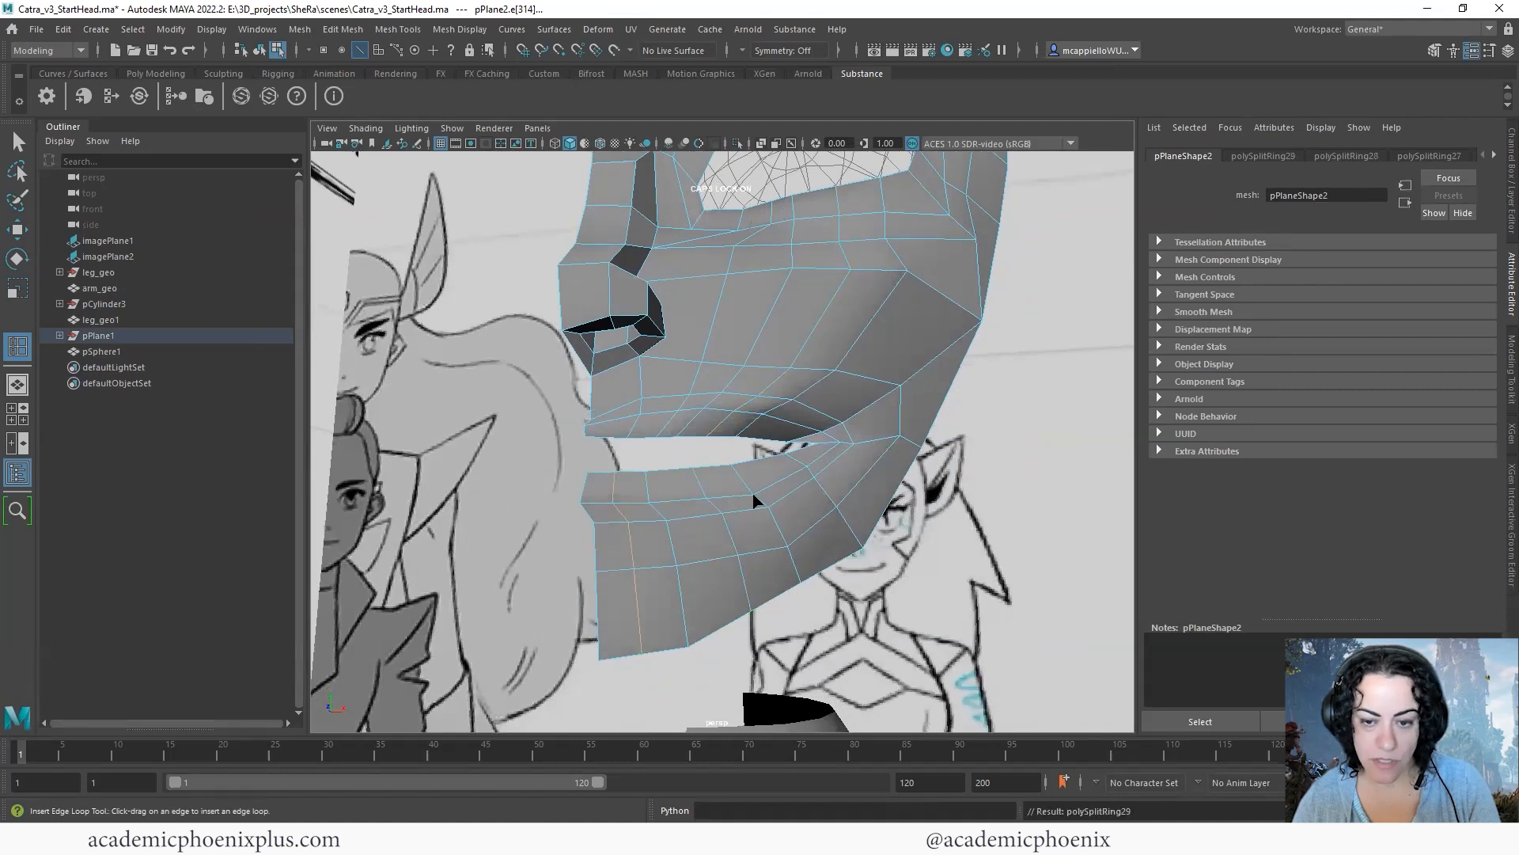
- Turn off X-Ray shading for the face mesh in the front view
{"action": "left_click", "coordinate": [17, 142]}
{"action": "left_click_drag", "start_coordinate": [835, 396], "coordinate": [514, 443], "text": "alt"}
{"action": "key", "text": "space"}
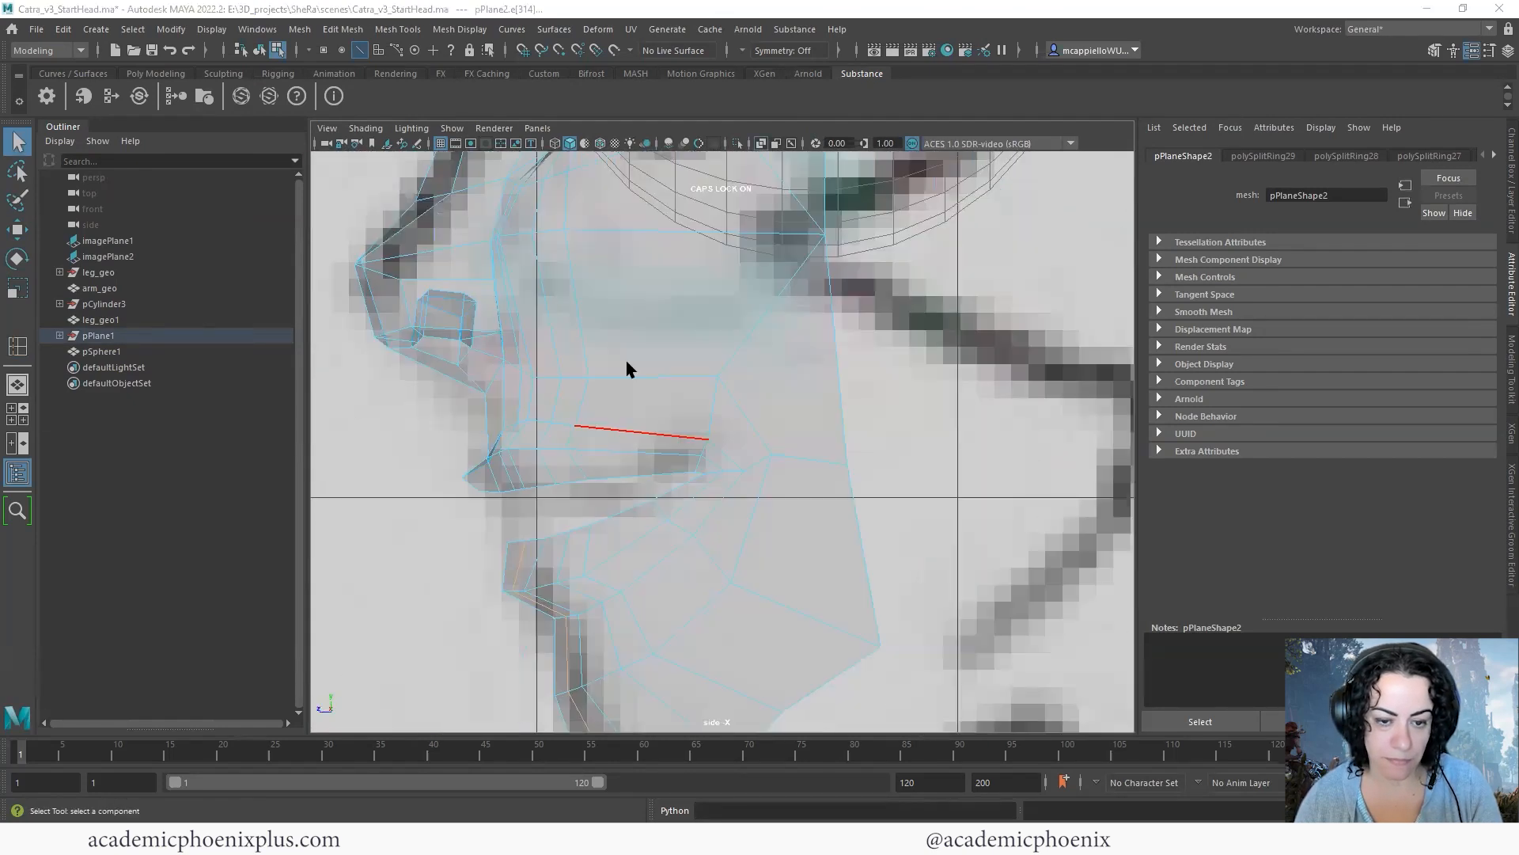
{"action": "key", "text": "space"}
{"action": "mouse_move", "coordinate": [738, 341]}
{"action": "middle_mouse_down", "text": "alt"}
{"action": "mouse_move", "coordinate": [733, 359]}
{"action": "mouse_move", "coordinate": [818, 319]}
{"action": "middle_mouse_up", "text": "alt"}
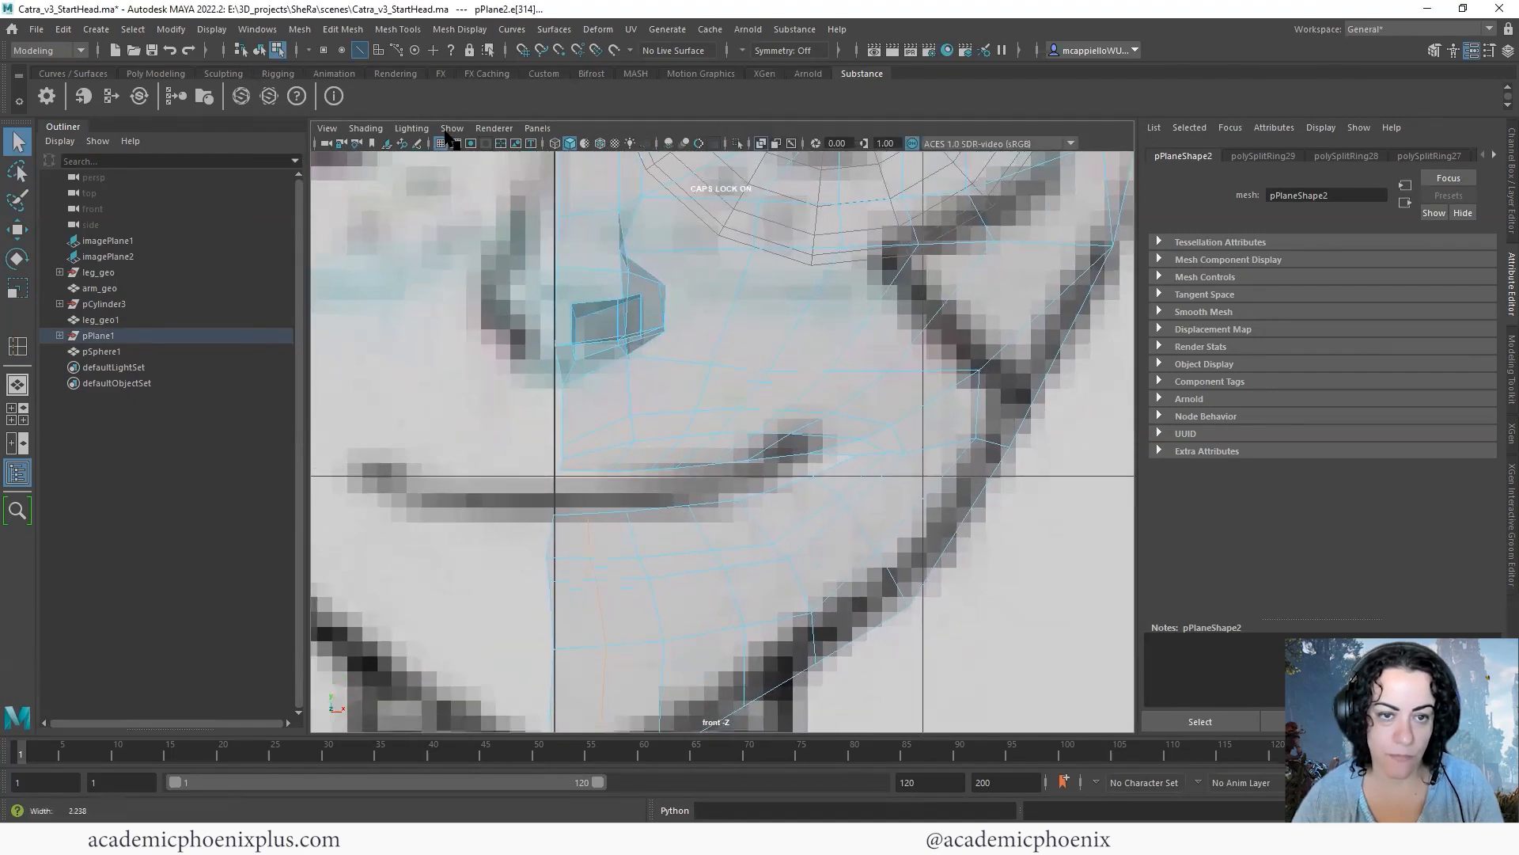
{"action": "right_click_drag", "start_coordinate": [448, 140], "coordinate": [396, 142], "text": "alt"}
{"action": "left_click", "coordinate": [370, 130]}
{"action": "left_click", "coordinate": [376, 288]}
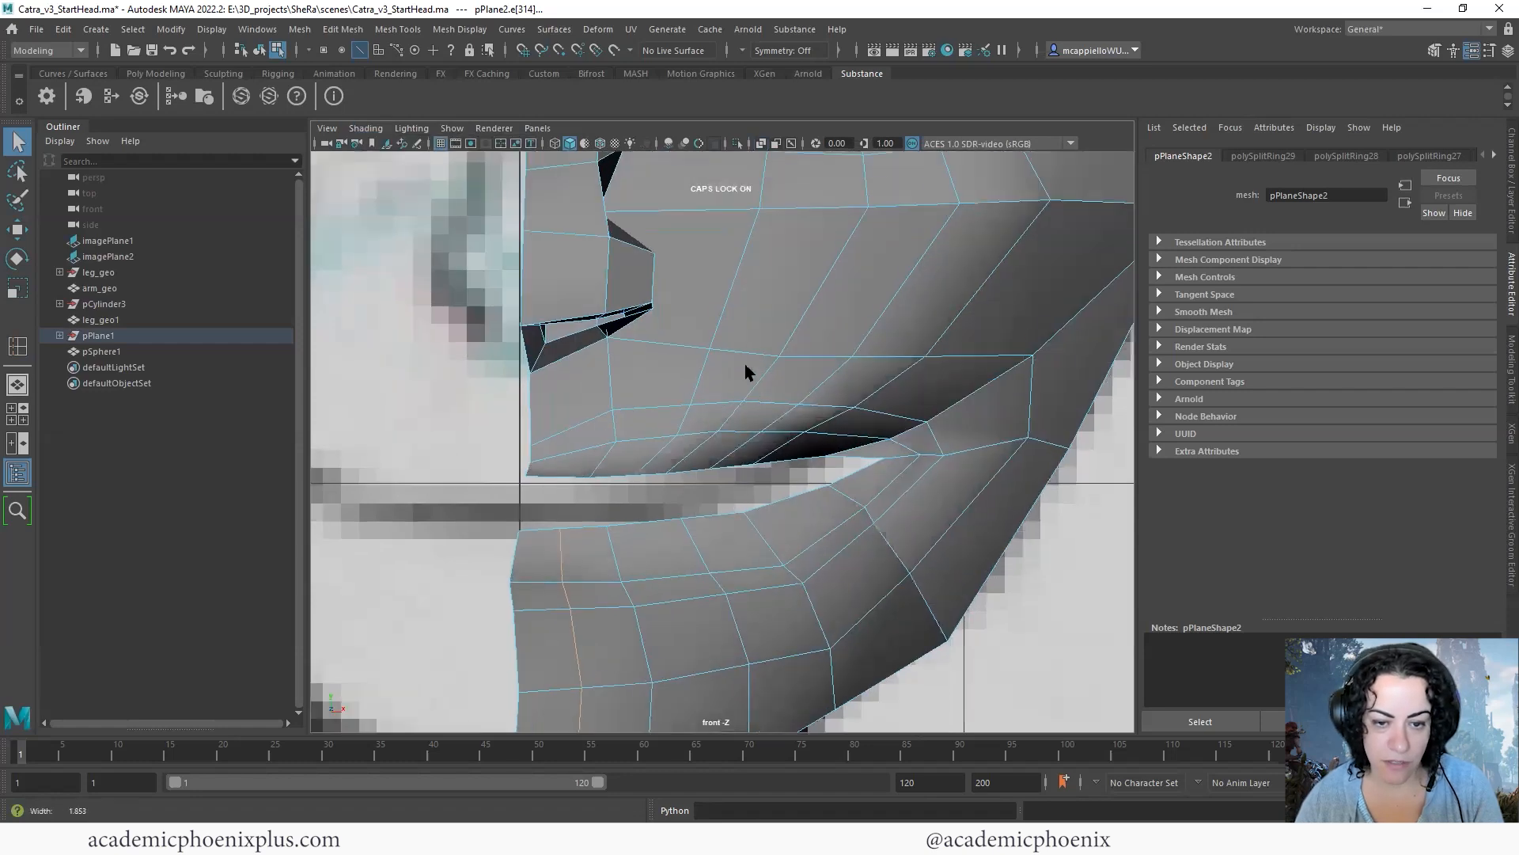
- Reposition the vertices in the rows above the upper lip, from the centre line outward, to even out their spacing
{"action": "key", "text": "F9"}
{"action": "left_click_drag", "start_coordinate": [588, 388], "coordinate": [532, 431]}
{"action": "key", "text": "w"}
{"action": "left_click", "coordinate": [595, 448]}
{"action": "left_click", "coordinate": [587, 436]}
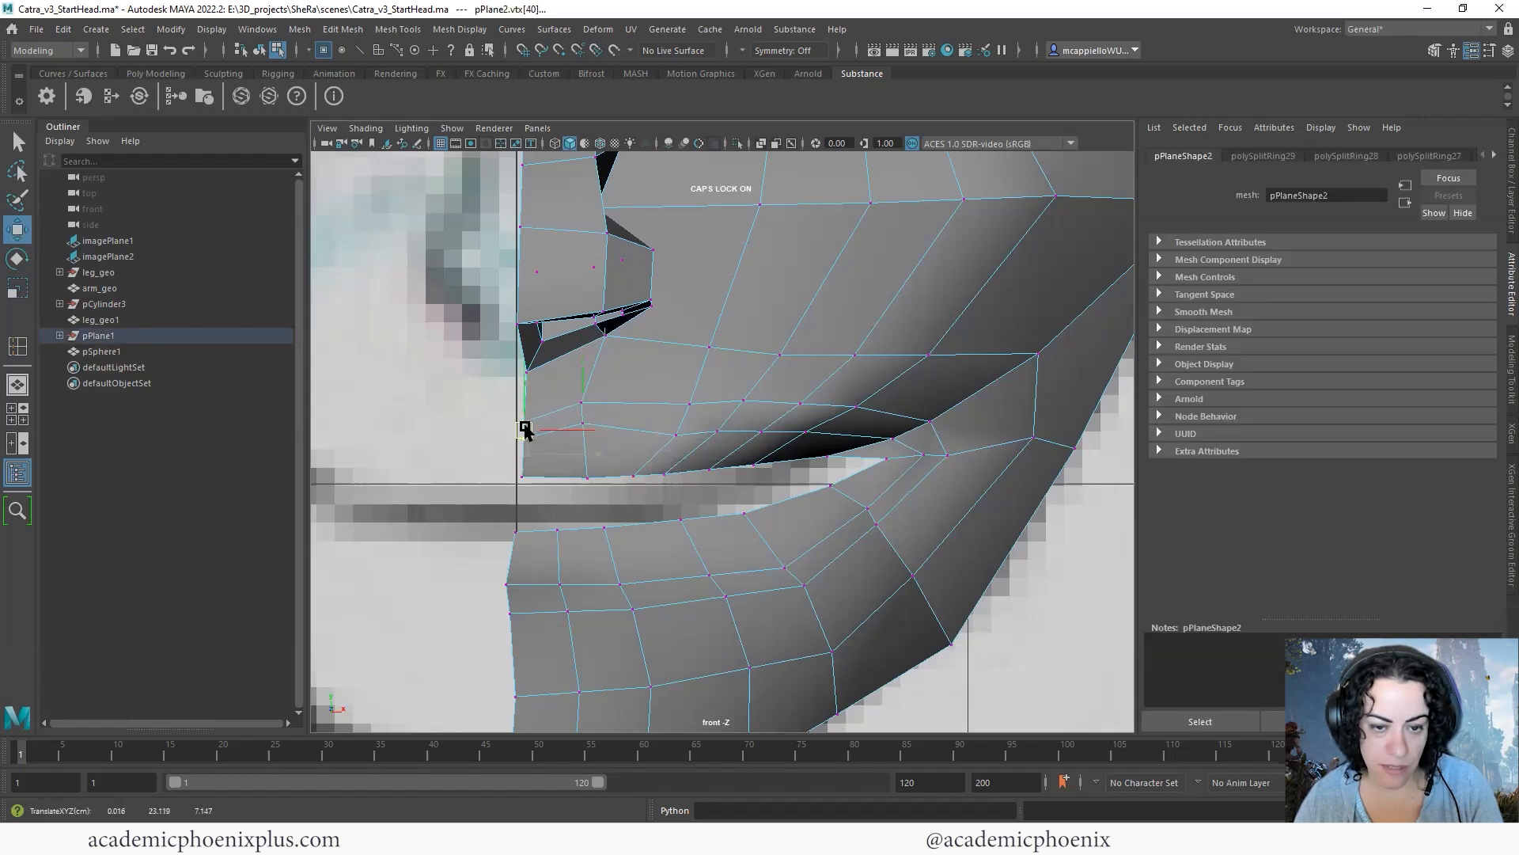
{"action": "left_click_drag", "start_coordinate": [669, 377], "coordinate": [656, 424]}
{"action": "middle_click_drag", "start_coordinate": [779, 342], "coordinate": [726, 435], "text": "alt"}
- Shift the cheek vertices beside the nose and those below the nostril toward the centre line to space out the new edges
{"action": "left_click", "coordinate": [704, 289]}
{"action": "left_click_drag", "start_coordinate": [704, 290], "coordinate": [671, 289]}
{"action": "left_click", "coordinate": [813, 285]}
{"action": "left_click_drag", "start_coordinate": [813, 287], "coordinate": [772, 289]}
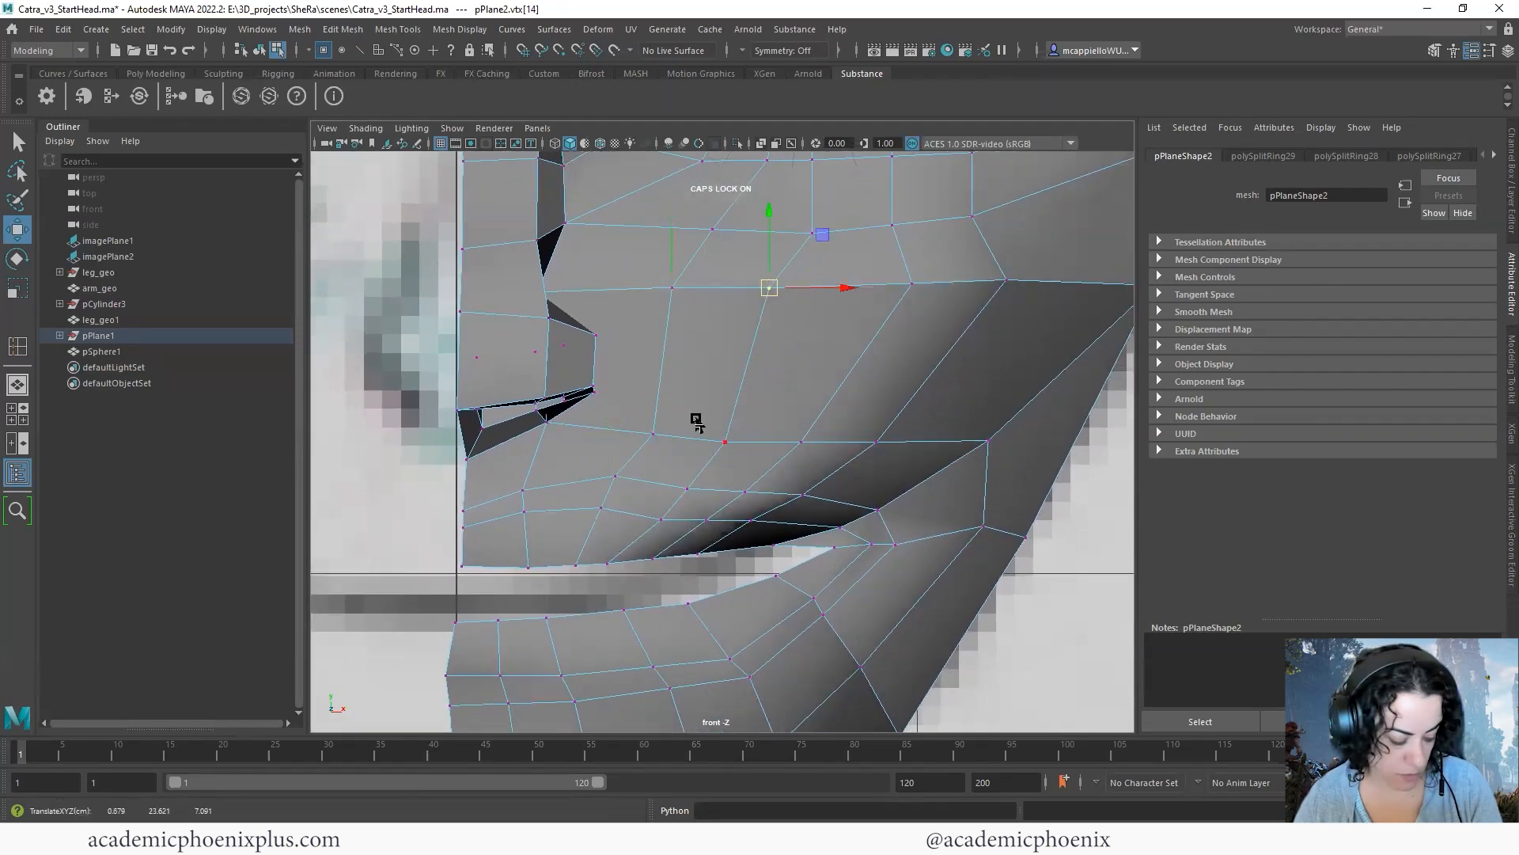
{"action": "left_click", "coordinate": [653, 434]}
{"action": "left_click_drag", "start_coordinate": [653, 434], "coordinate": [604, 479]}
{"action": "left_click", "coordinate": [605, 472]}
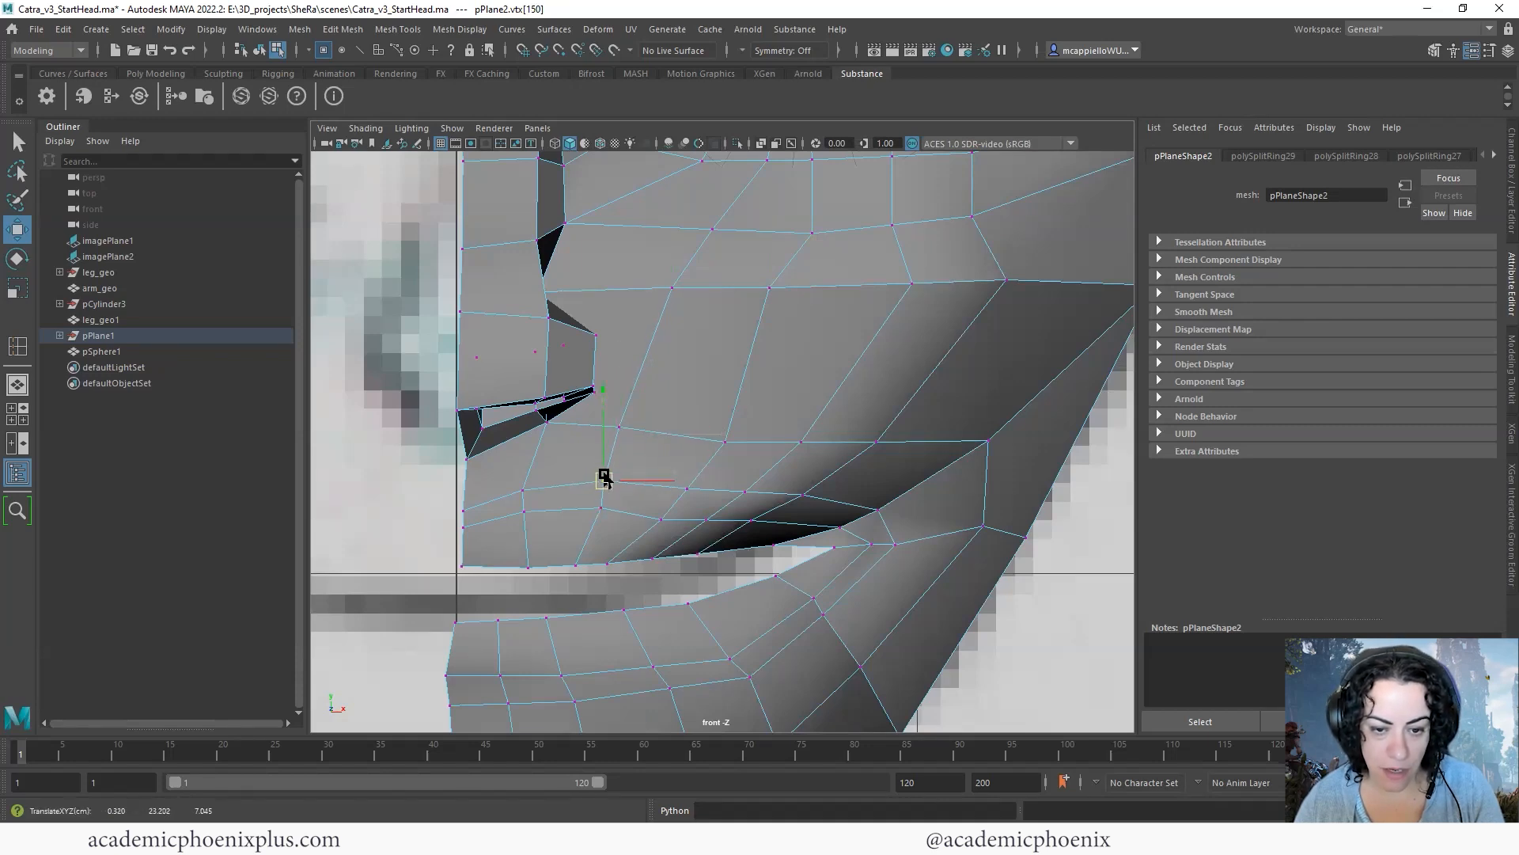
- Adjust the vertices of the loops above the upper lip into a smooth curve running to the mouth corner
{"action": "scroll", "coordinate": [983, 380], "scroll_direction": "down", "scroll_amount": 5}
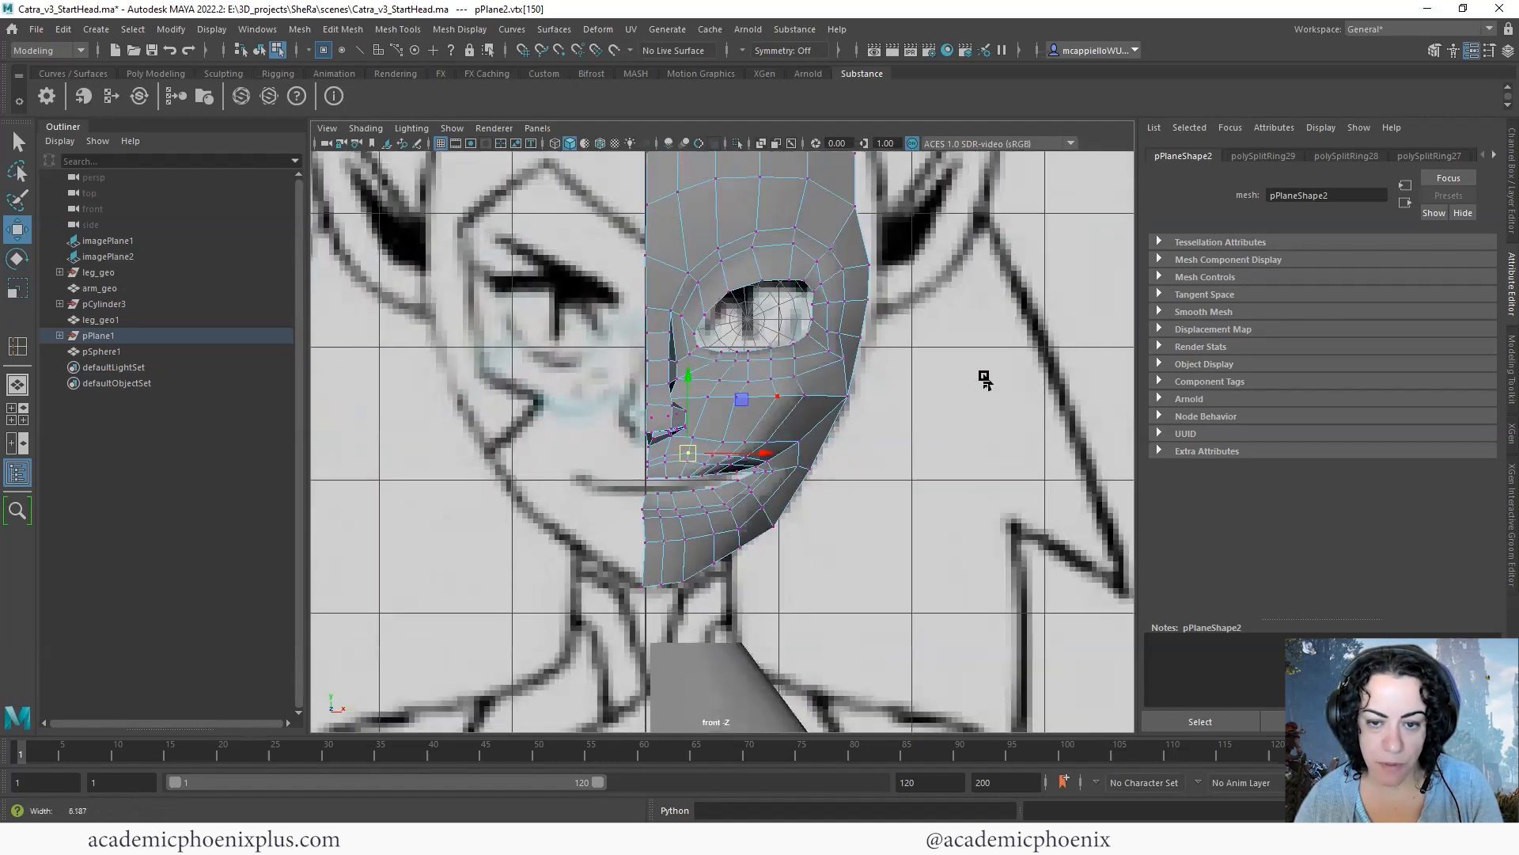
{"action": "scroll", "coordinate": [973, 396], "scroll_direction": "up", "scroll_amount": 3}
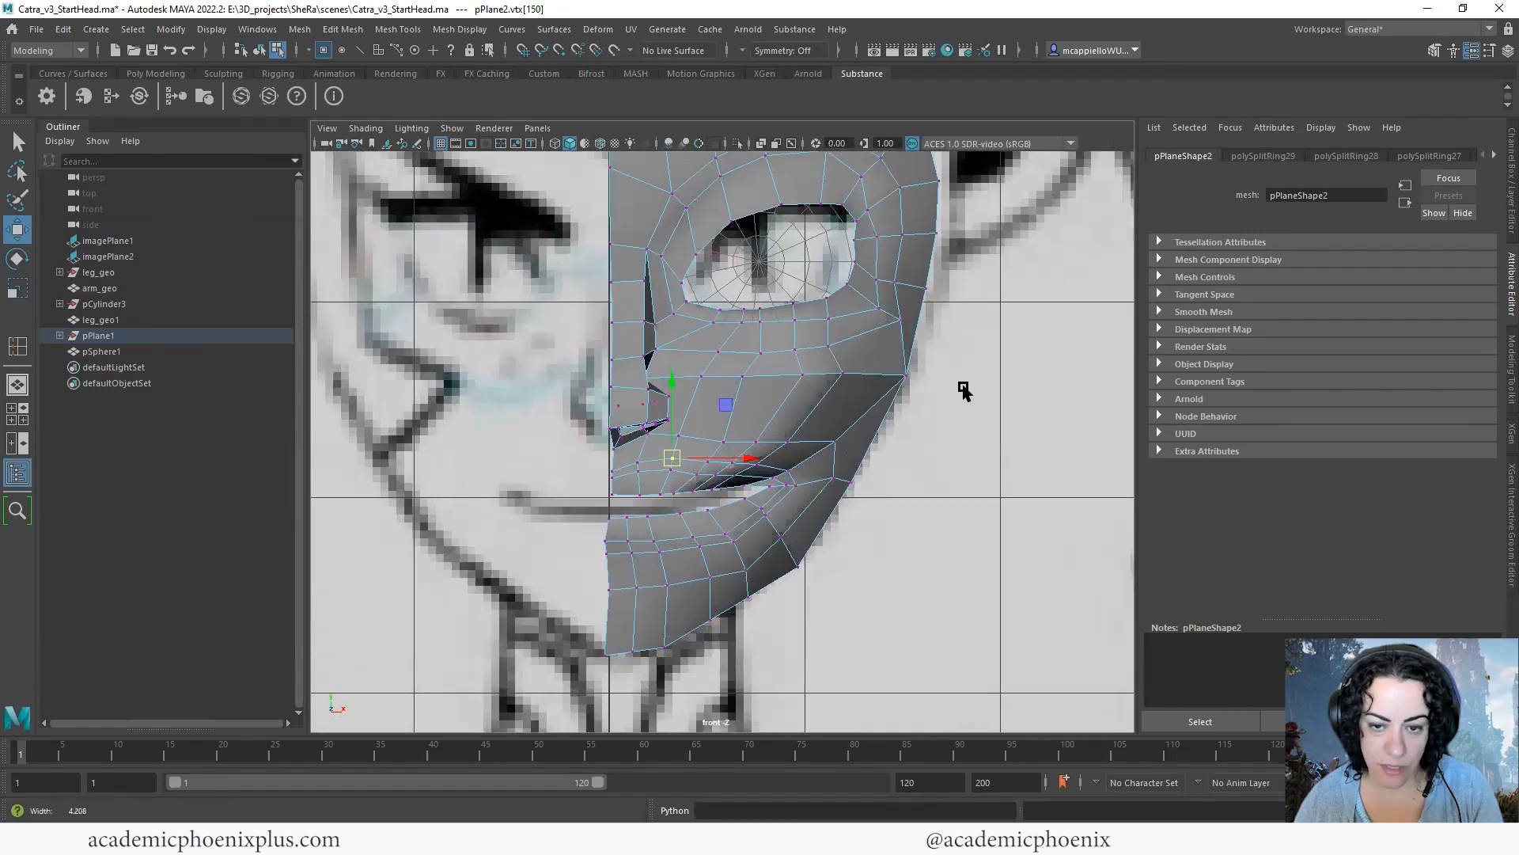
{"action": "scroll", "coordinate": [689, 467], "scroll_direction": "up", "scroll_amount": 5}
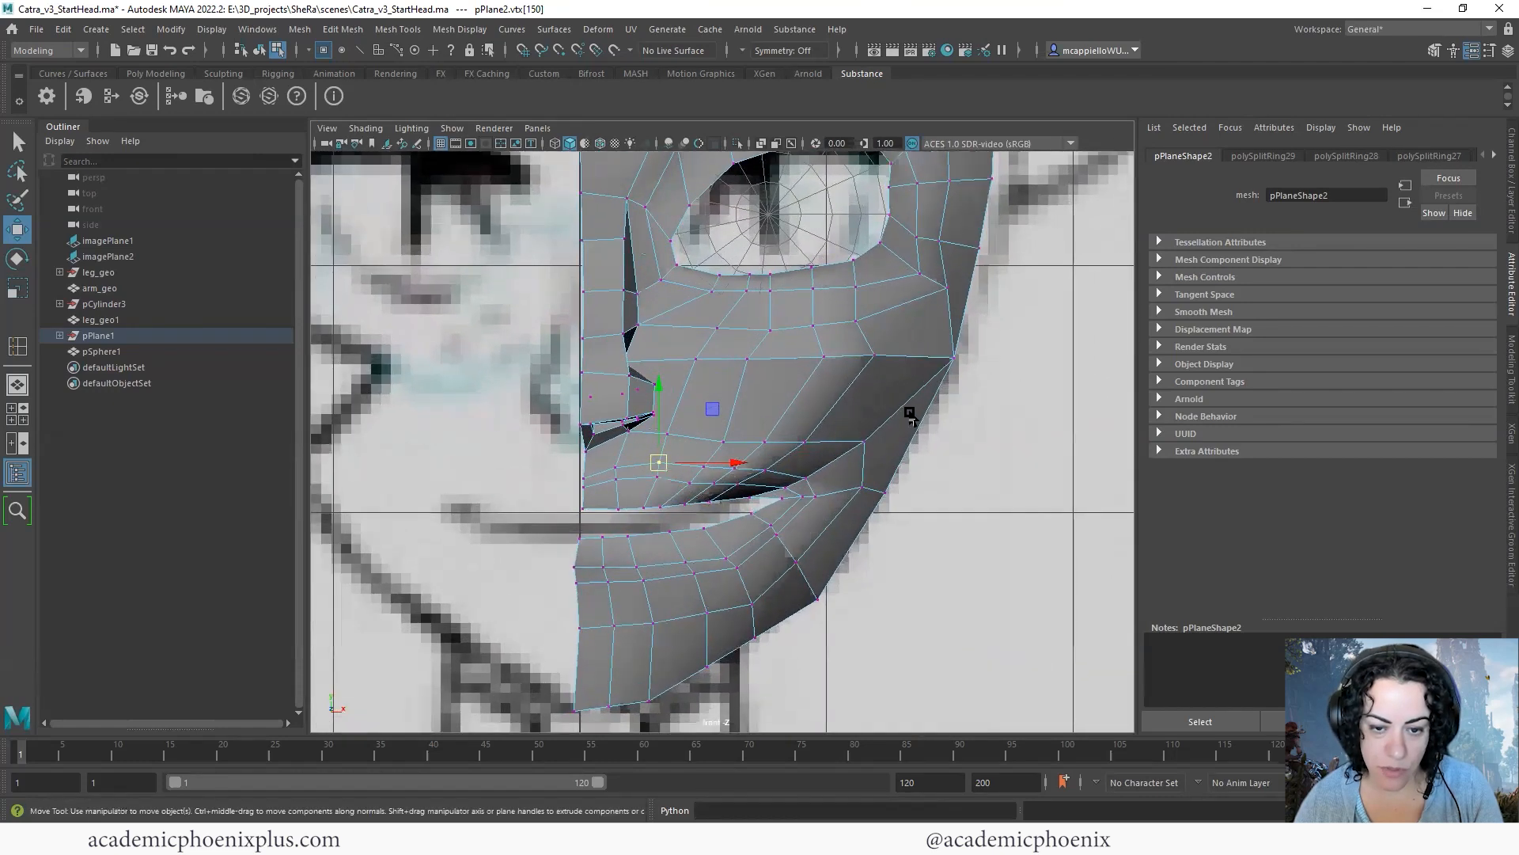
{"action": "left_click", "coordinate": [627, 471]}
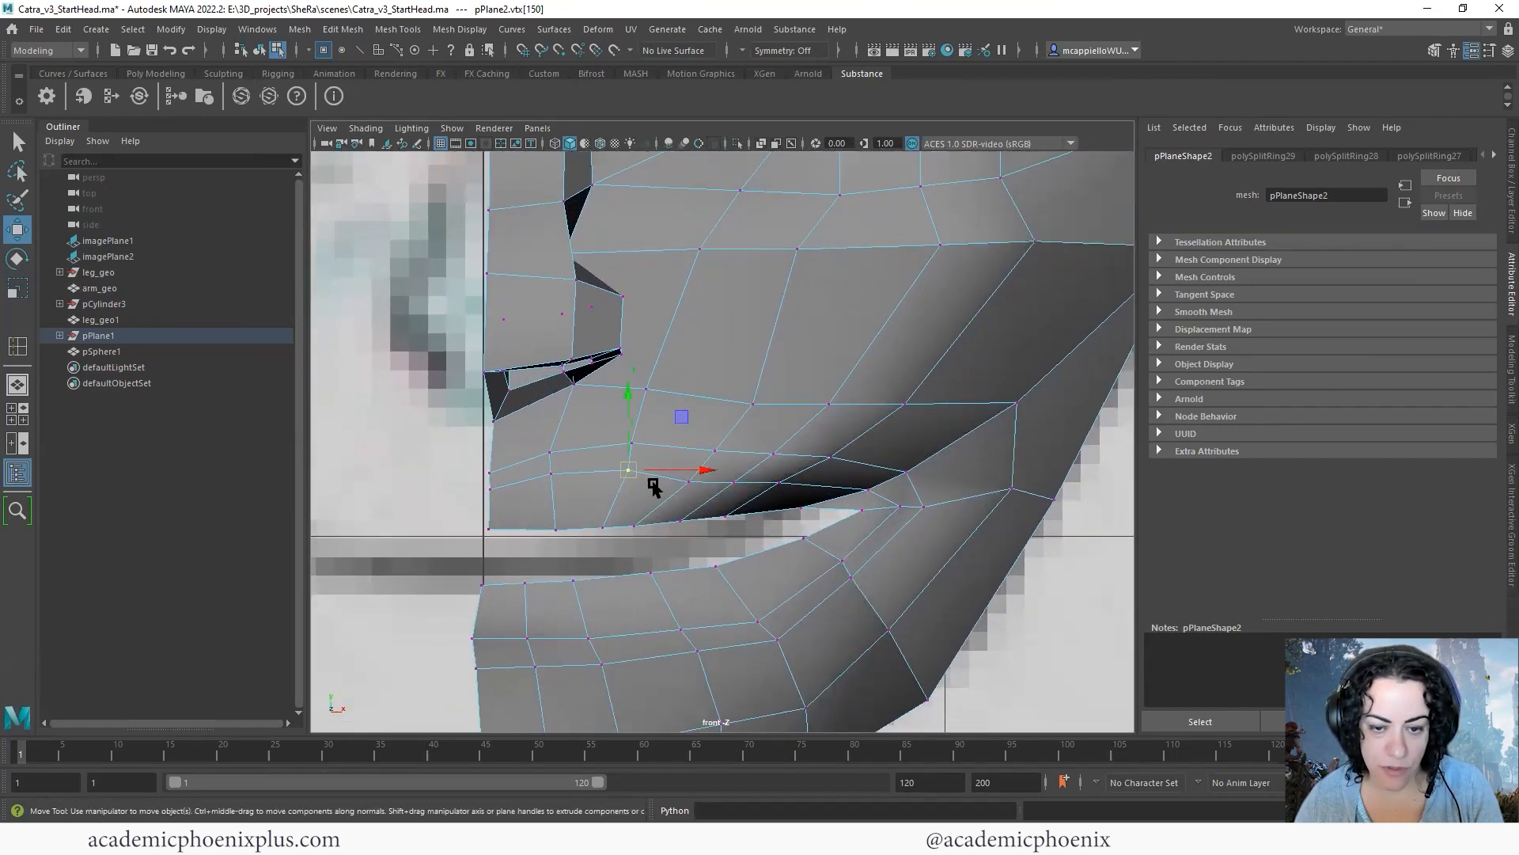
{"action": "left_click", "coordinate": [715, 450]}
{"action": "left_click_drag", "start_coordinate": [714, 451], "coordinate": [867, 496]}
{"action": "left_click", "coordinate": [773, 453]}
{"action": "left_click", "coordinate": [832, 456]}
{"action": "left_click", "coordinate": [903, 470]}
{"action": "left_click", "coordinate": [903, 472]}
{"action": "left_click", "coordinate": [861, 491]}
{"action": "left_click", "coordinate": [899, 507]}
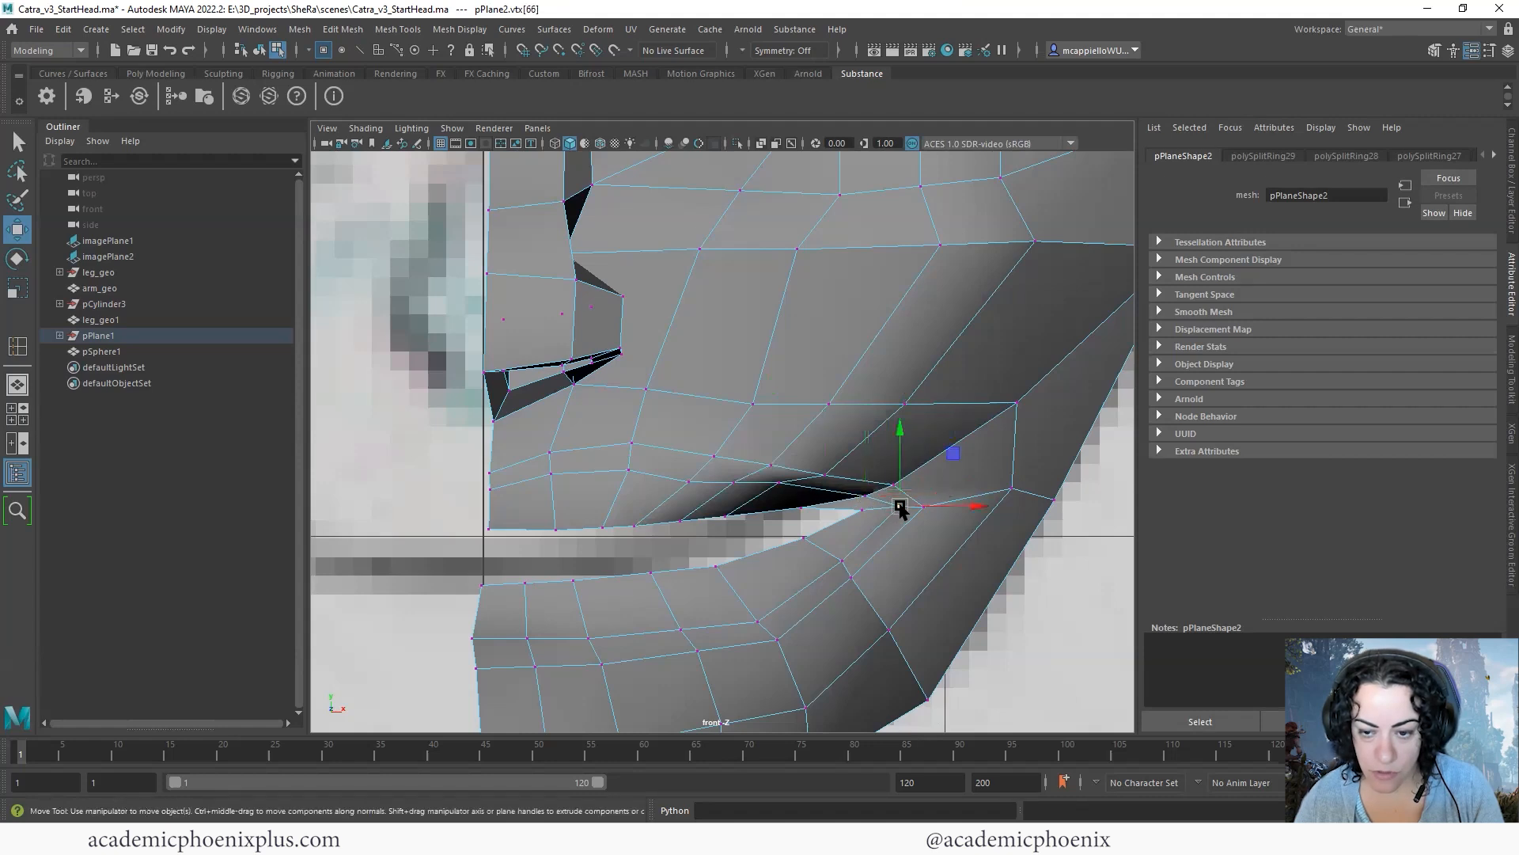
- Lower the lower-lip edge vertices near the centre line to smooth the lip opening
{"action": "middle_click_drag", "start_coordinate": [720, 470], "coordinate": [753, 399], "text": "alt"}
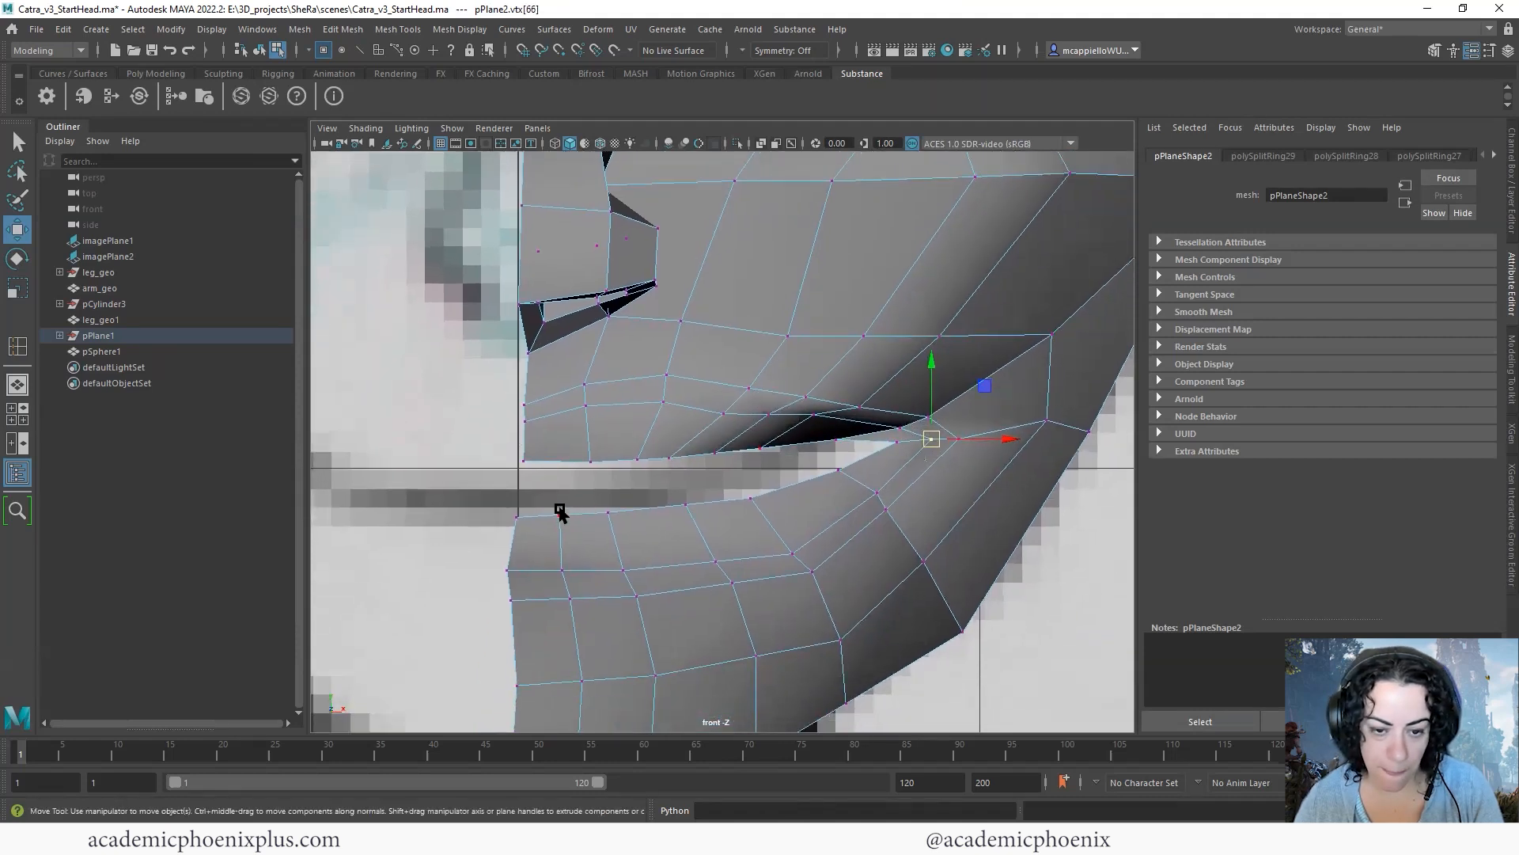
{"action": "left_click_drag", "start_coordinate": [625, 527], "coordinate": [625, 526]}
{"action": "left_click", "coordinate": [522, 515]}
{"action": "left_click_drag", "start_coordinate": [520, 498], "coordinate": [515, 457]}
{"action": "left_click", "coordinate": [685, 510]}
{"action": "left_click_drag", "start_coordinate": [687, 505], "coordinate": [689, 509]}
- Lower the three vertices under the lower lip nearest the centre line, bringing them close to the loop beneath
{"action": "left_click_drag", "start_coordinate": [512, 560], "coordinate": [634, 587]}
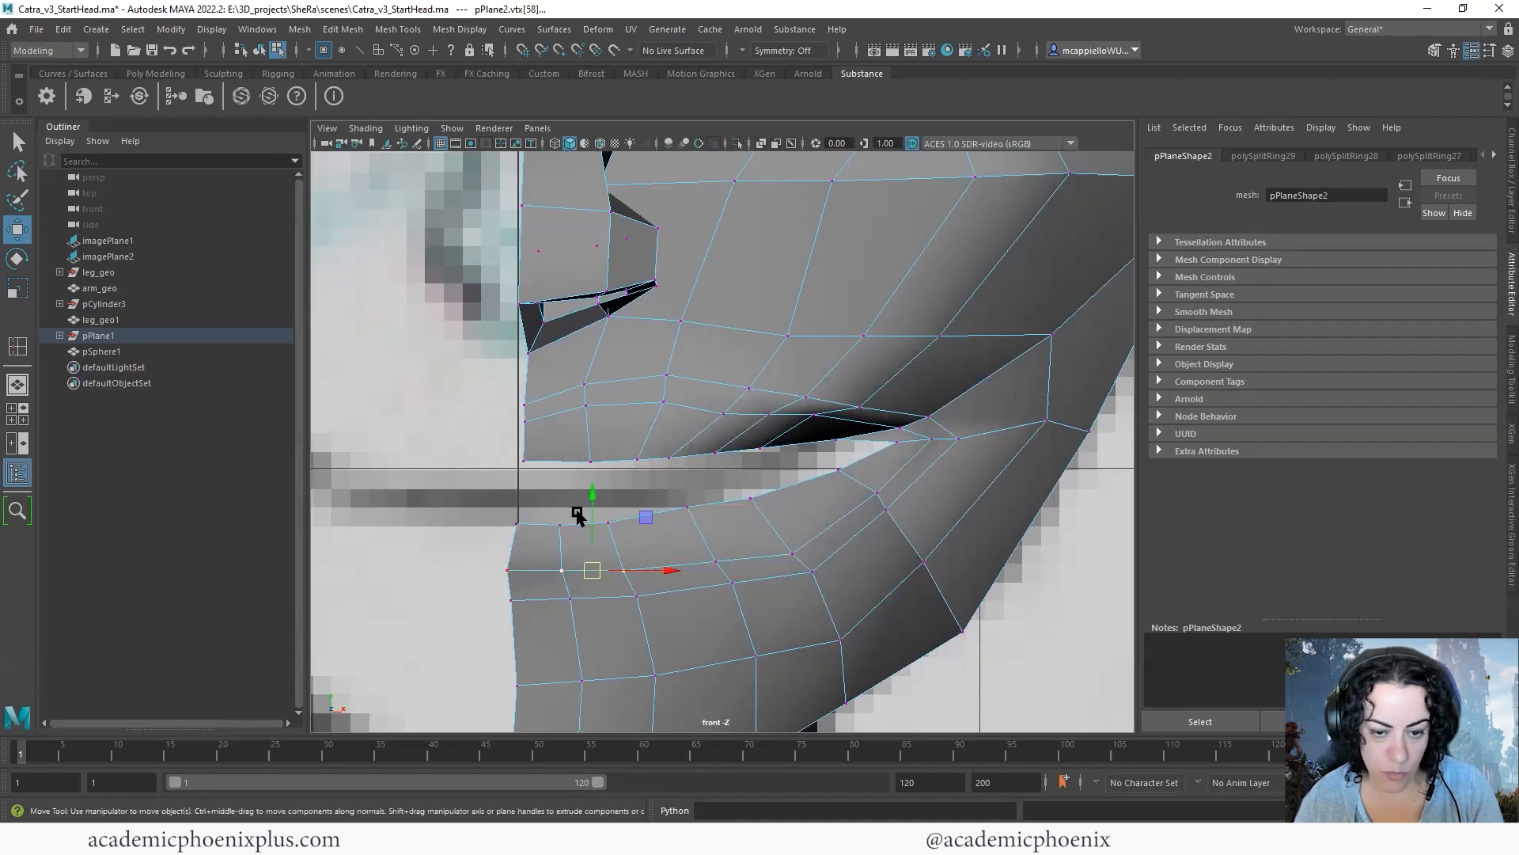
{"action": "left_click", "coordinate": [509, 562], "text": "shift"}
{"action": "left_click_drag", "start_coordinate": [565, 495], "coordinate": [579, 512]}
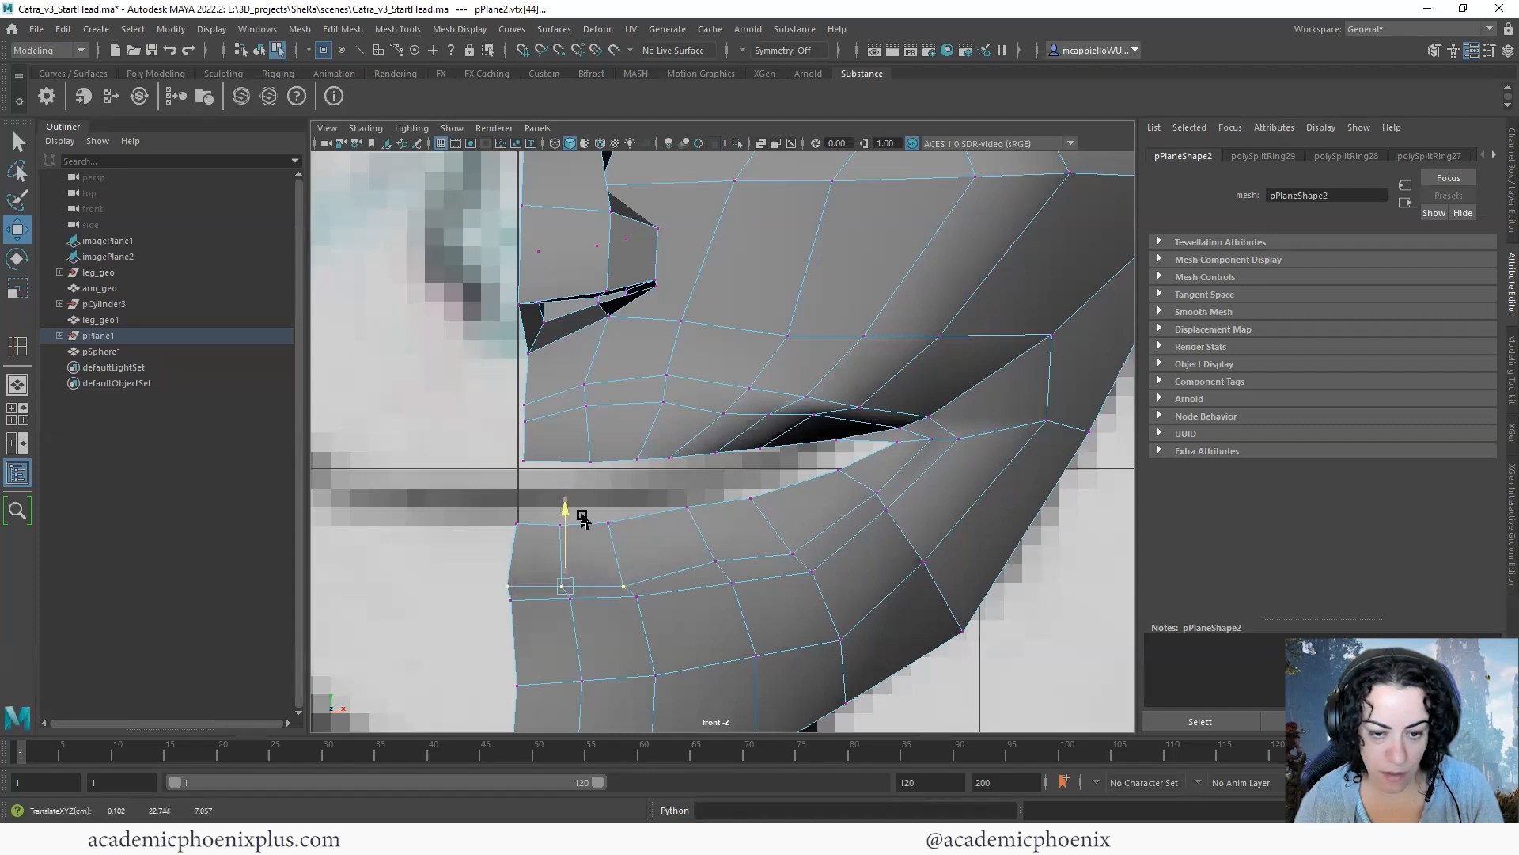
- Bring the paired loops below the lower lip closer together toward the mouth corner by moving and scaling their vertices
{"action": "left_click", "coordinate": [723, 561]}
{"action": "left_click", "coordinate": [734, 583]}
{"action": "left_click_drag", "start_coordinate": [734, 583], "coordinate": [723, 573]}
{"action": "left_click_drag", "start_coordinate": [832, 584], "coordinate": [777, 529]}
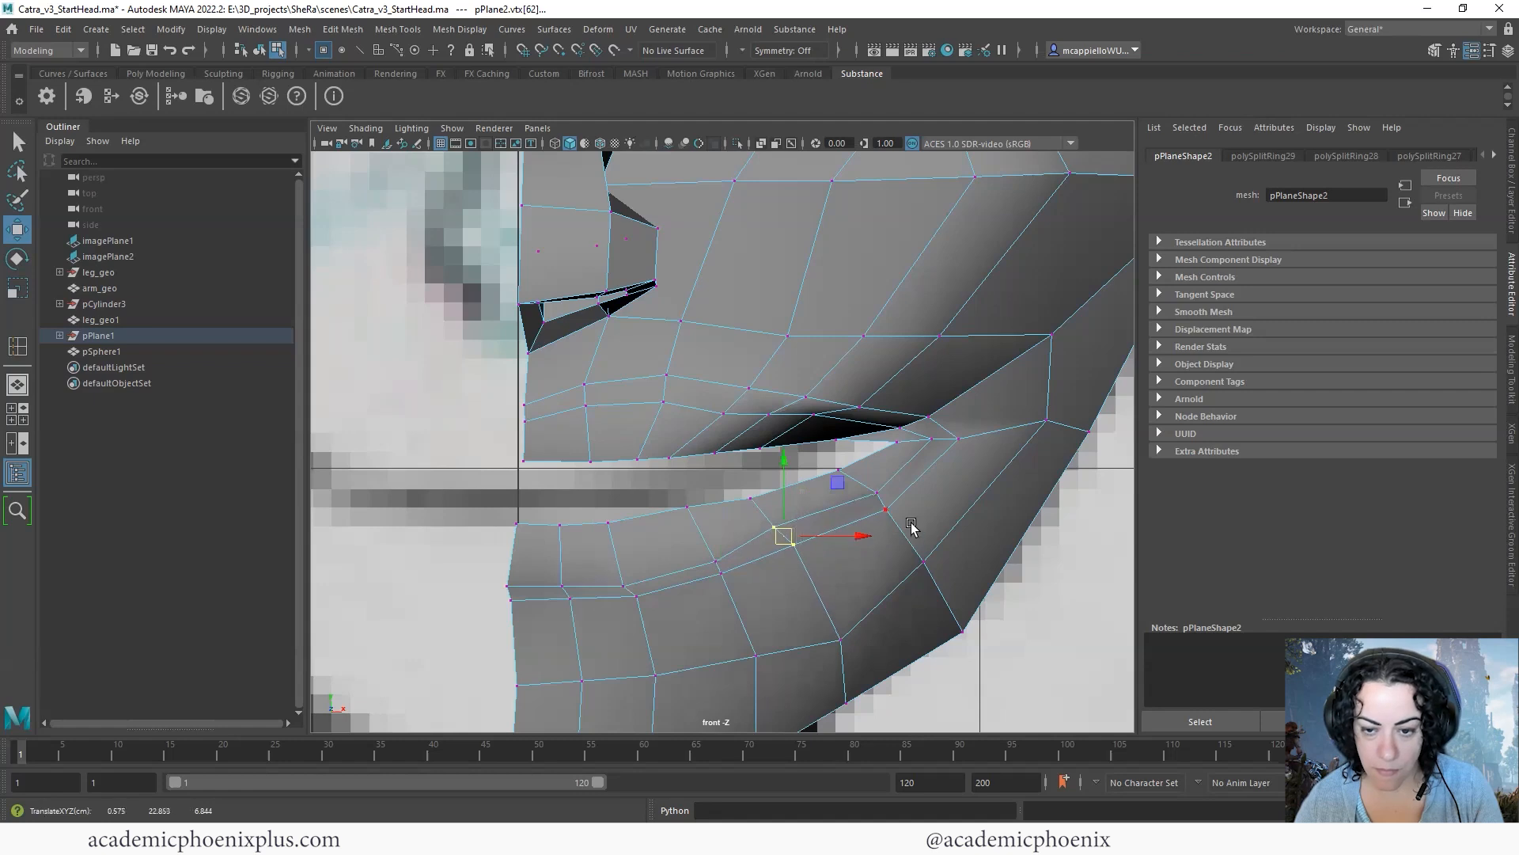
{"action": "left_click", "coordinate": [873, 491]}
{"action": "key", "text": "r"}
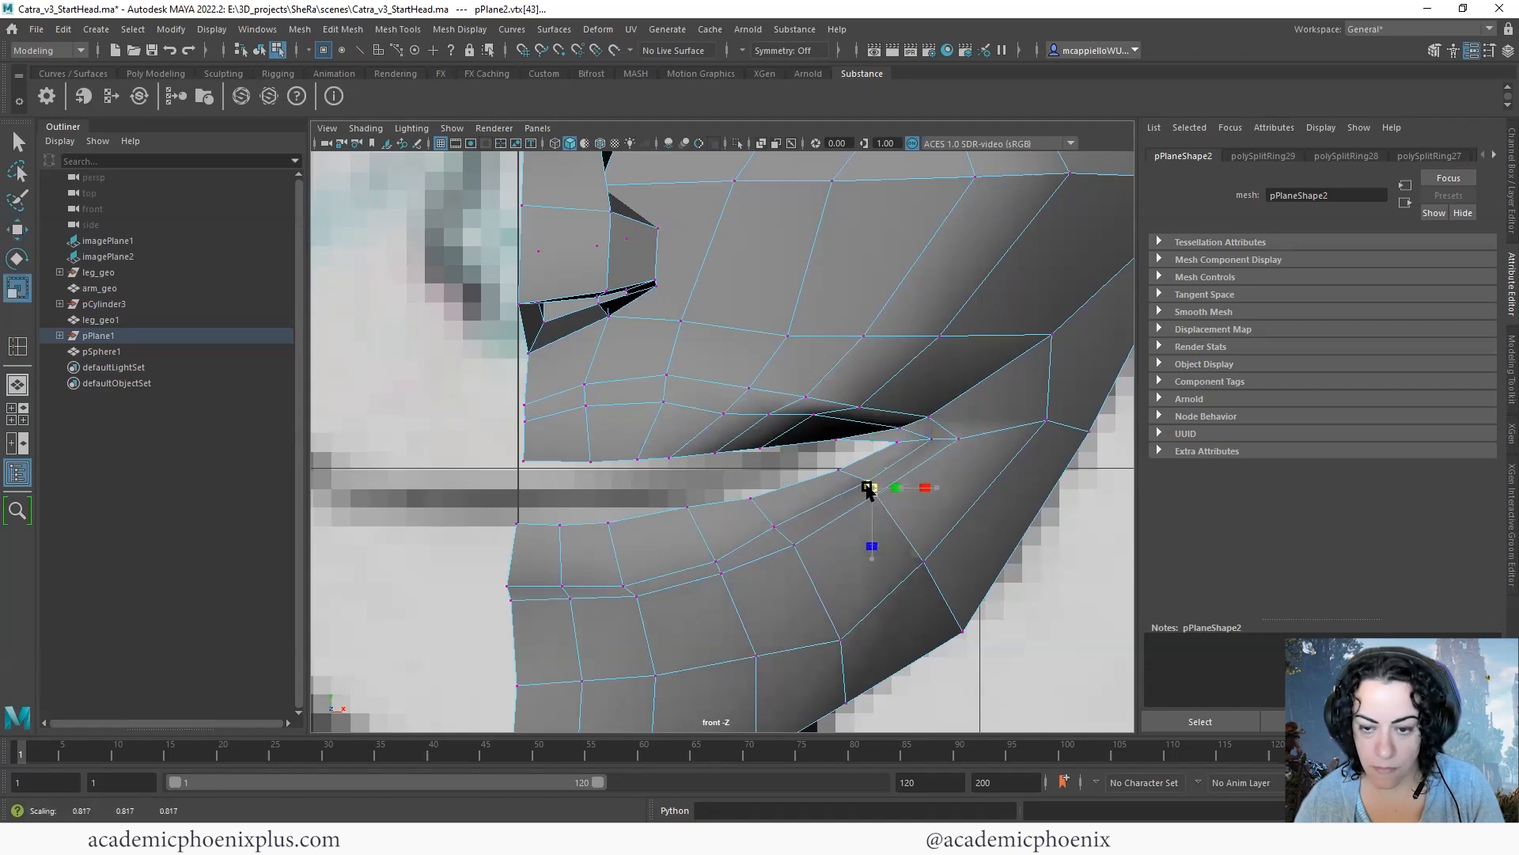
{"action": "left_click", "coordinate": [781, 536]}
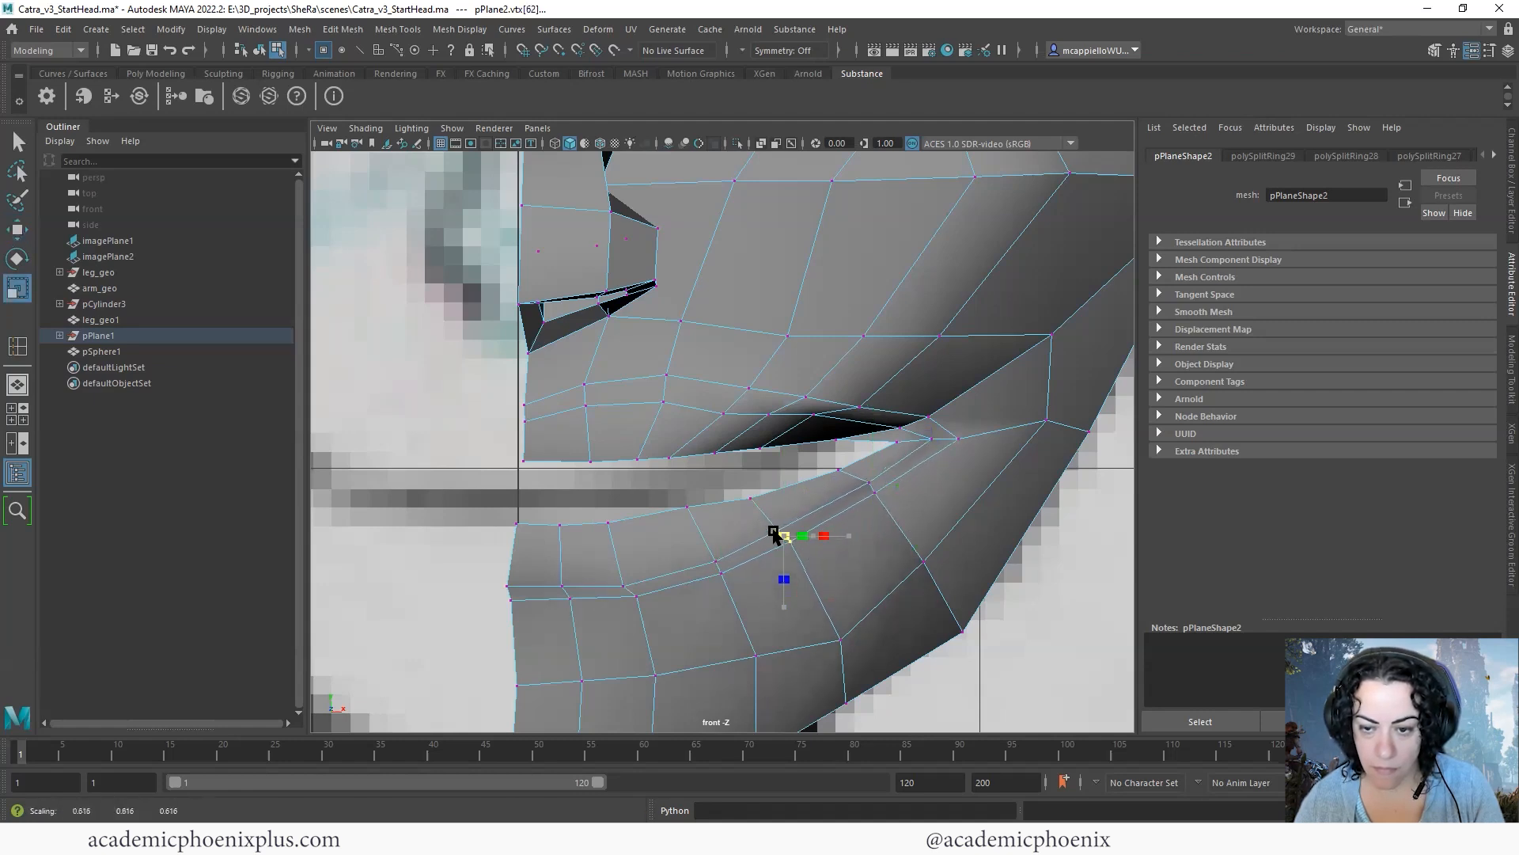
{"action": "left_click", "coordinate": [871, 489]}
{"action": "key", "text": "w"}
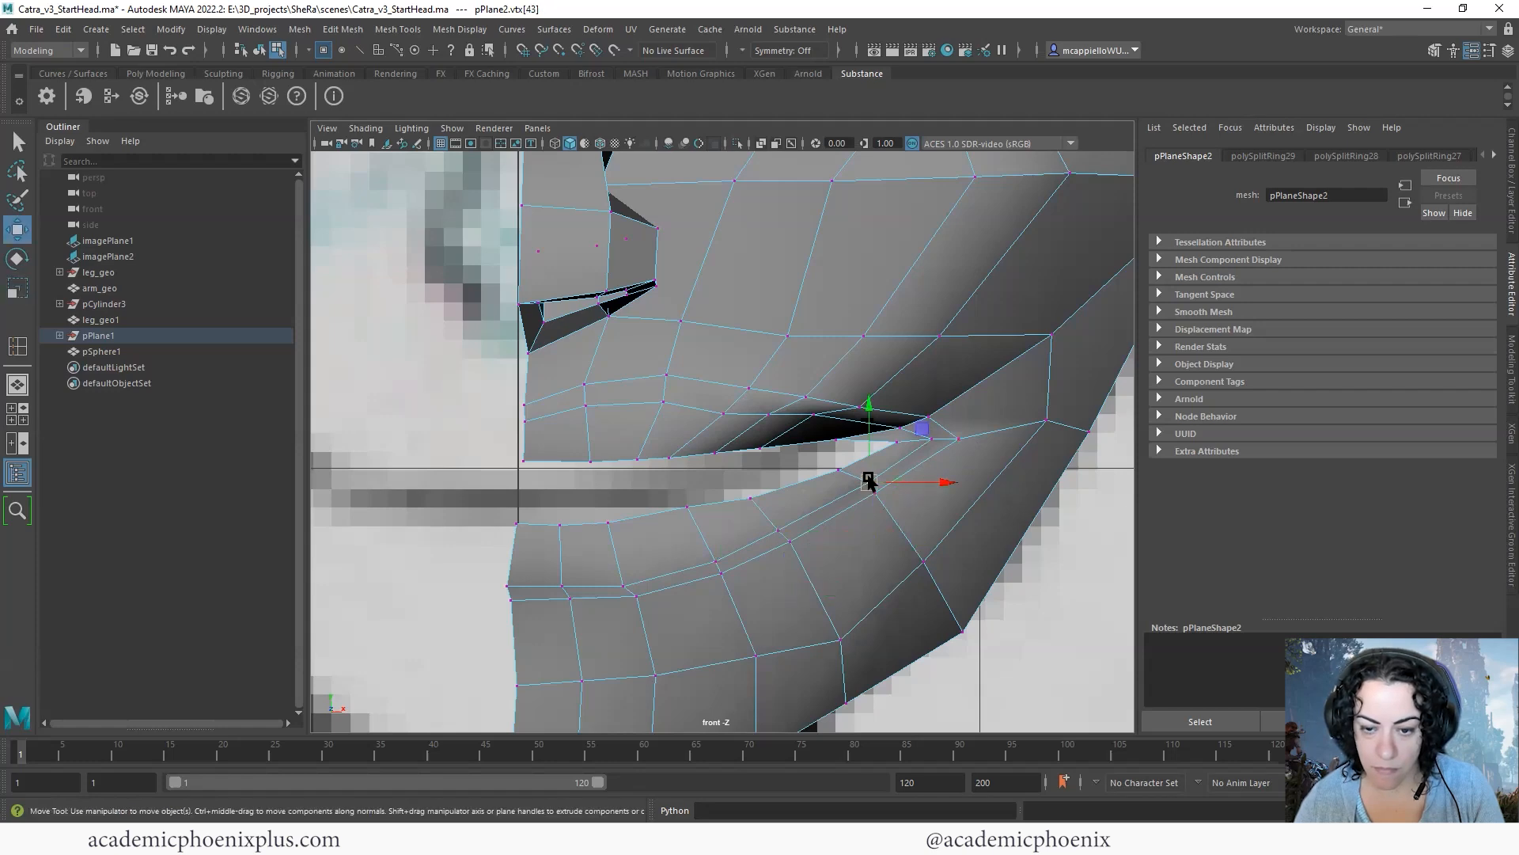
- Reposition the vertices just above the upper lip near the centre line to follow the profile in the side view
{"action": "key", "text": "space"}
{"action": "key", "text": "space"}
{"action": "key", "text": "space"}
{"action": "scroll", "coordinate": [799, 506], "scroll_direction": "up", "scroll_amount": 3}
{"action": "middle_click_drag", "start_coordinate": [812, 511], "coordinate": [886, 468], "text": "alt"}
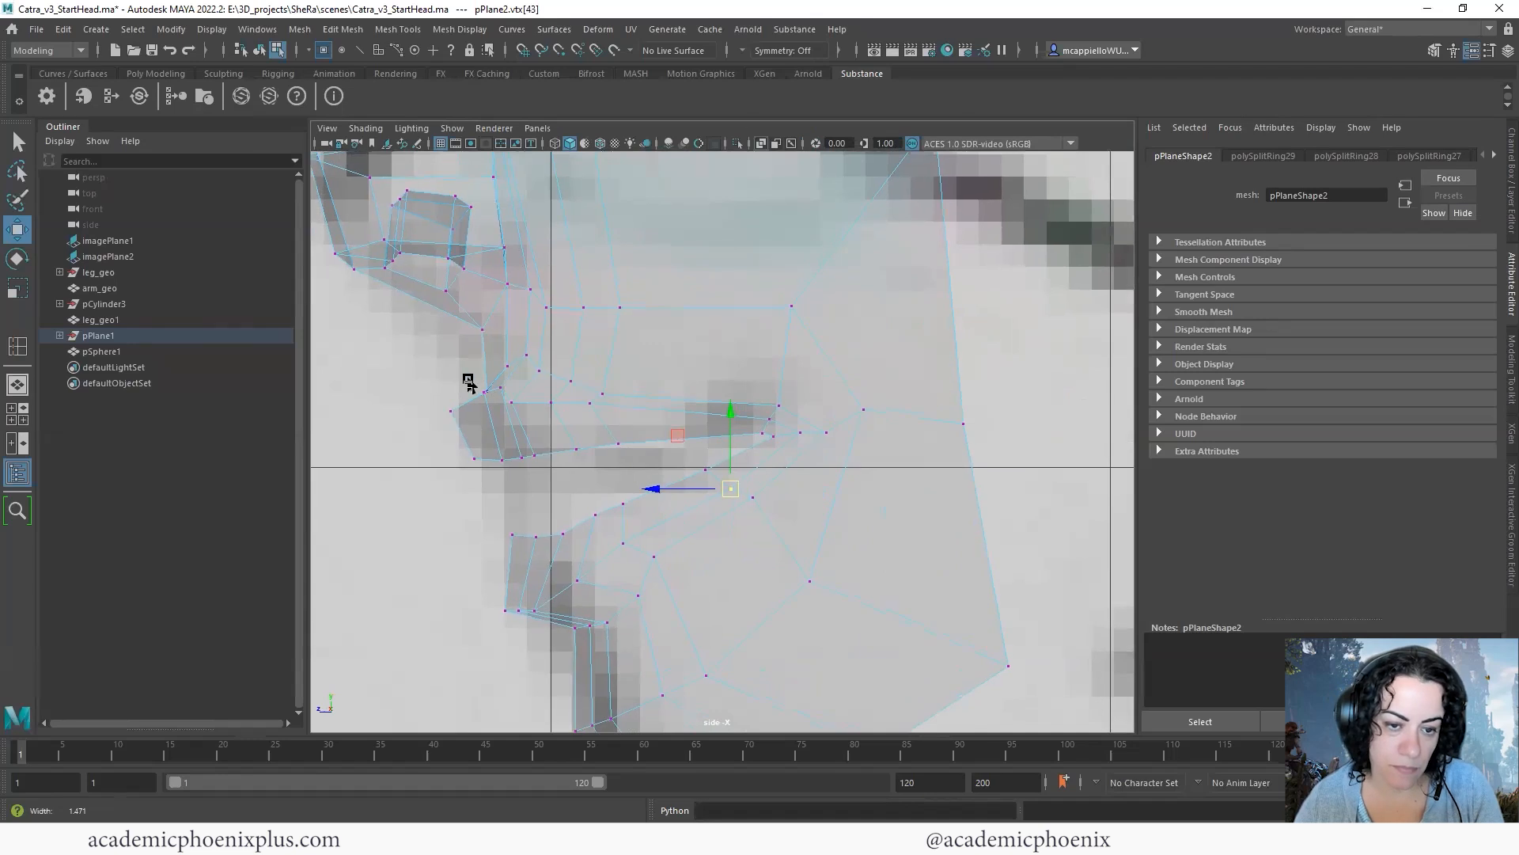
{"action": "scroll", "coordinate": [463, 386], "scroll_direction": "up", "scroll_amount": 2}
{"action": "left_click_drag", "start_coordinate": [460, 378], "coordinate": [423, 392]}
{"action": "left_click", "coordinate": [404, 354]}
{"action": "left_click", "coordinate": [440, 385]}
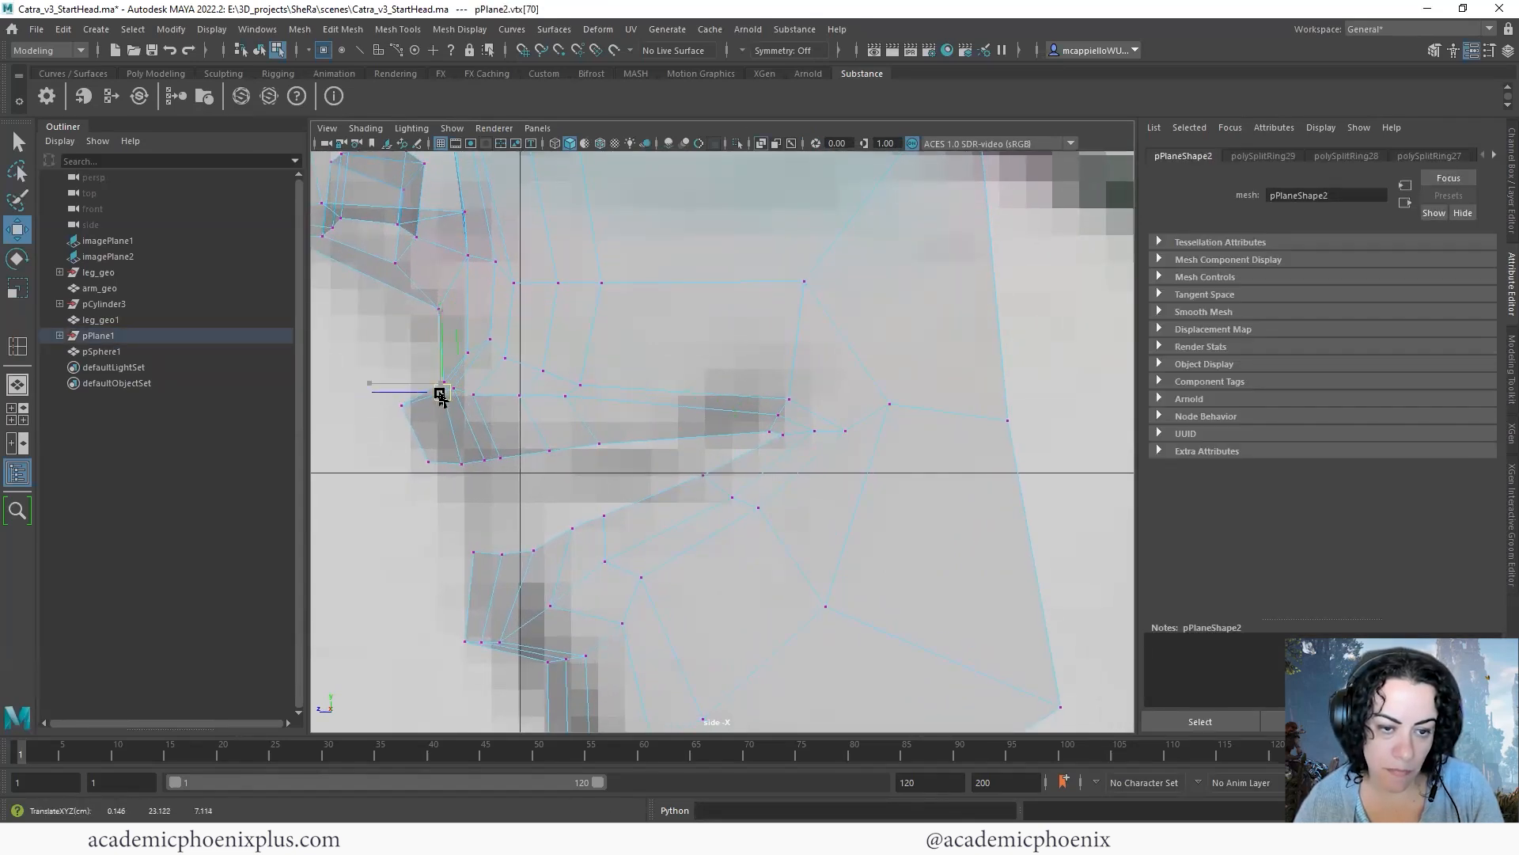
- Move the lower-lip edge vertices up and forward in the side view to form a smooth curve toward the mouth corner
{"action": "middle_click_drag", "start_coordinate": [516, 525], "coordinate": [485, 499], "text": "alt"}
{"action": "left_click", "coordinate": [480, 497]}
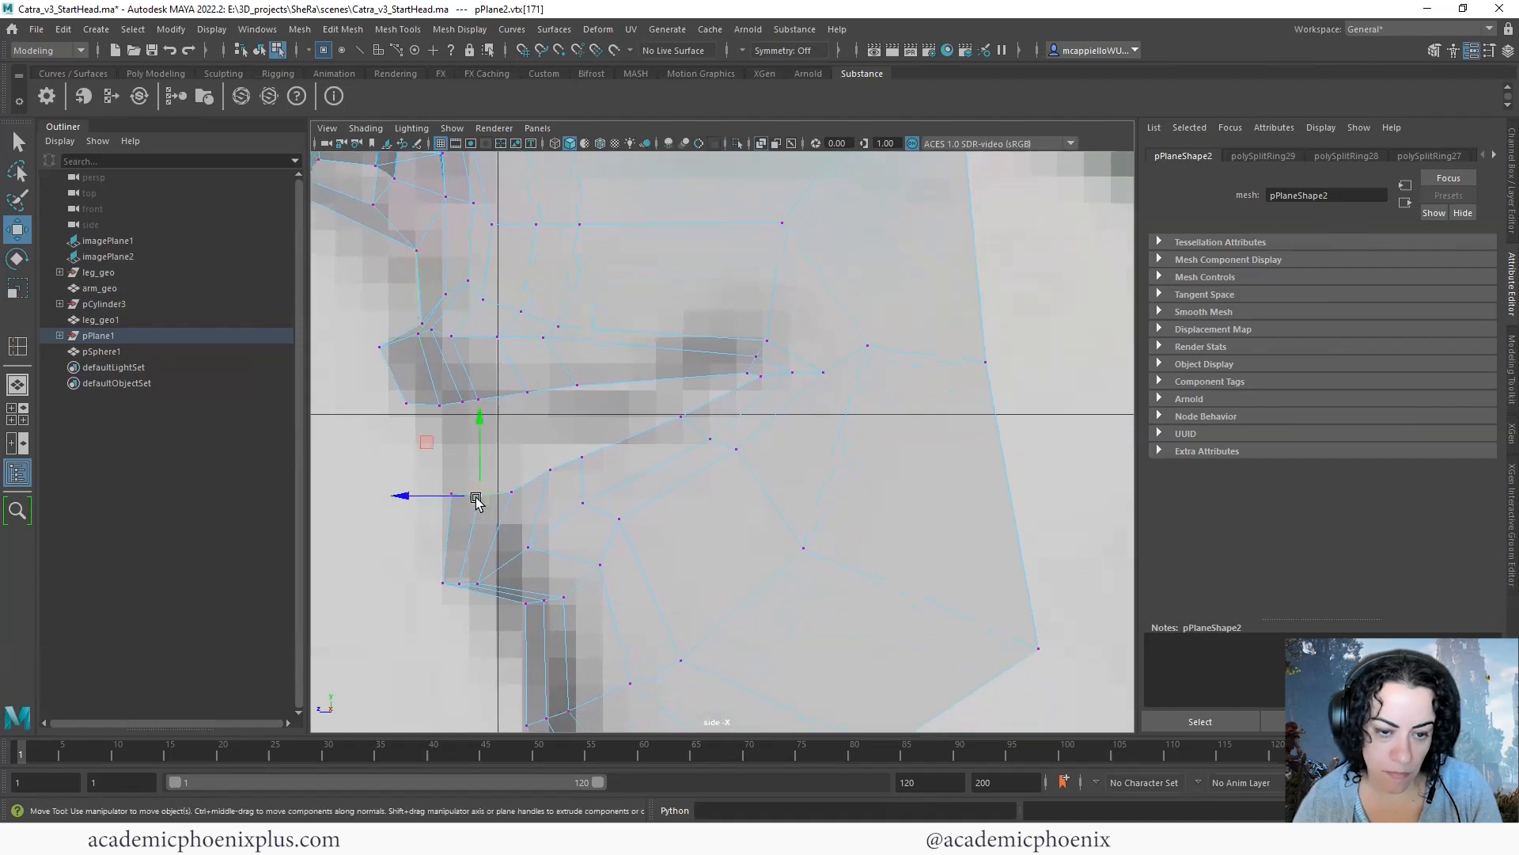
{"action": "left_click", "coordinate": [512, 494]}
{"action": "left_click_drag", "start_coordinate": [512, 494], "coordinate": [559, 457]}
{"action": "left_click", "coordinate": [552, 469]}
{"action": "left_click", "coordinate": [583, 458]}
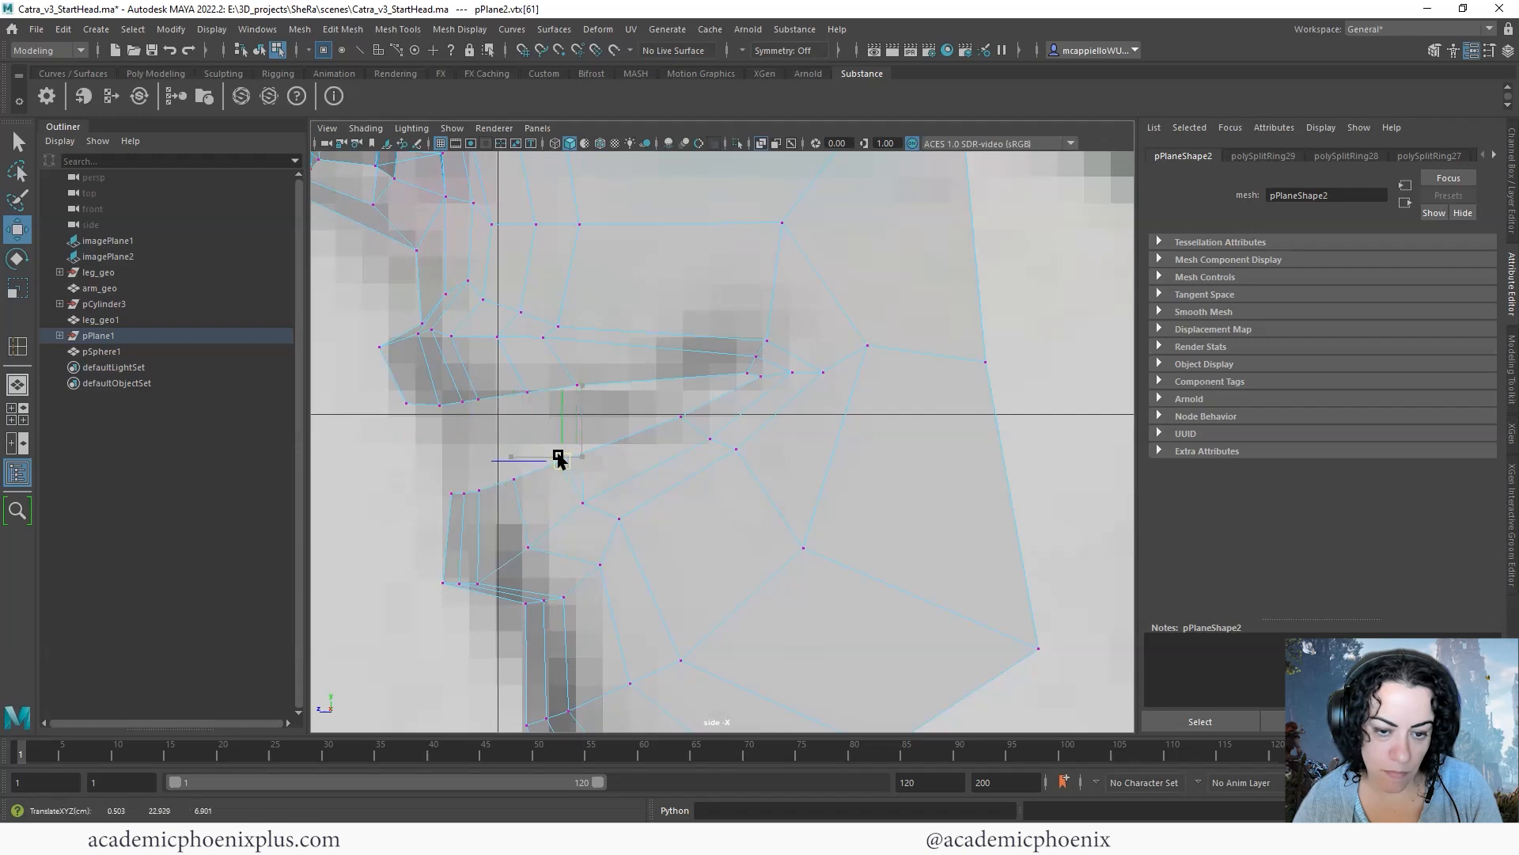
{"action": "middle_click_drag", "start_coordinate": [593, 477], "coordinate": [606, 459]}
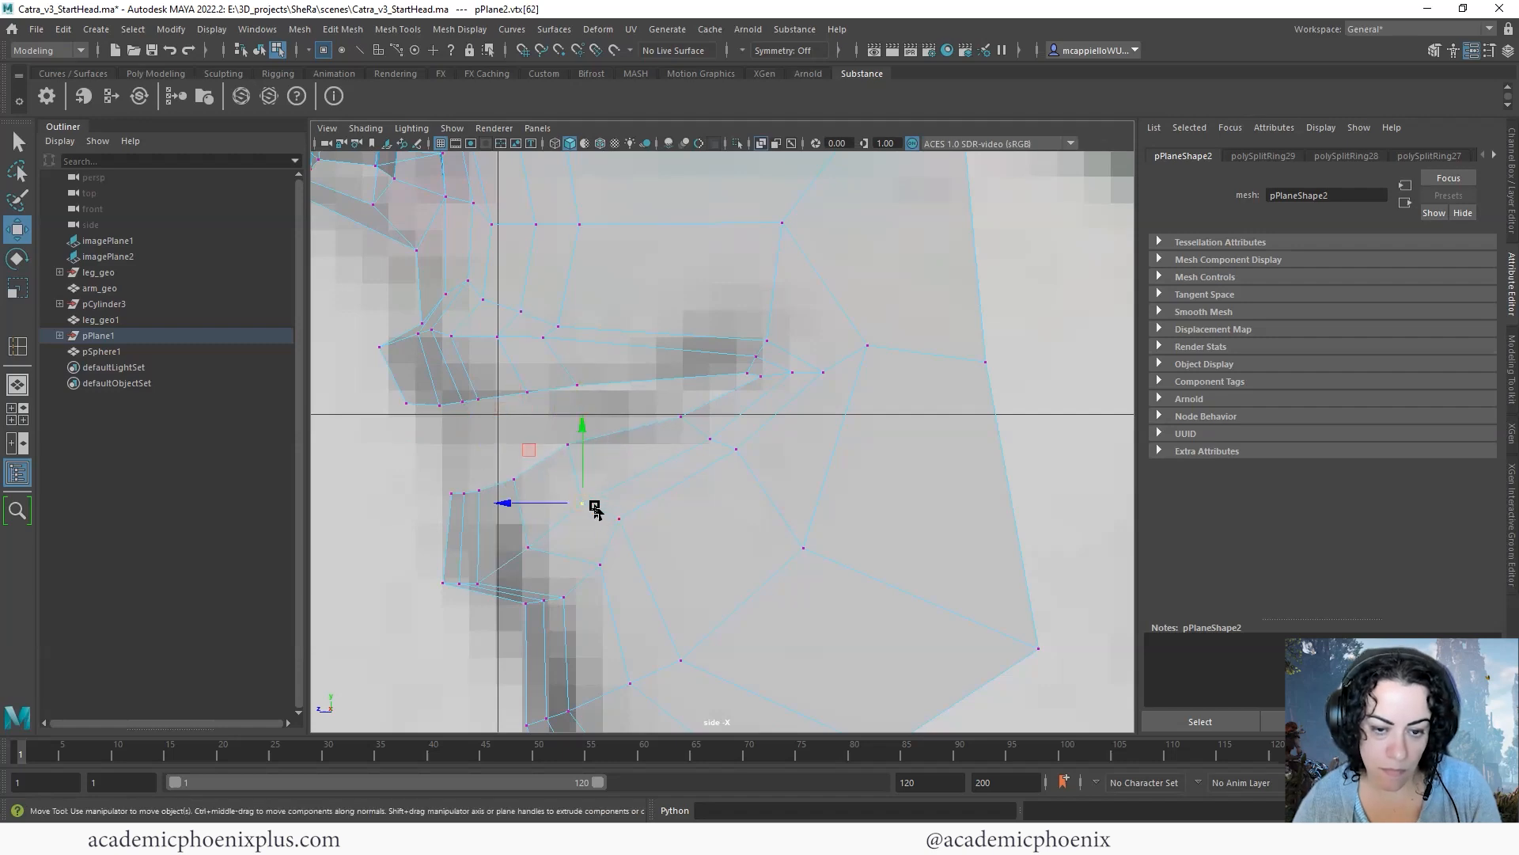
{"action": "left_click", "coordinate": [547, 561]}
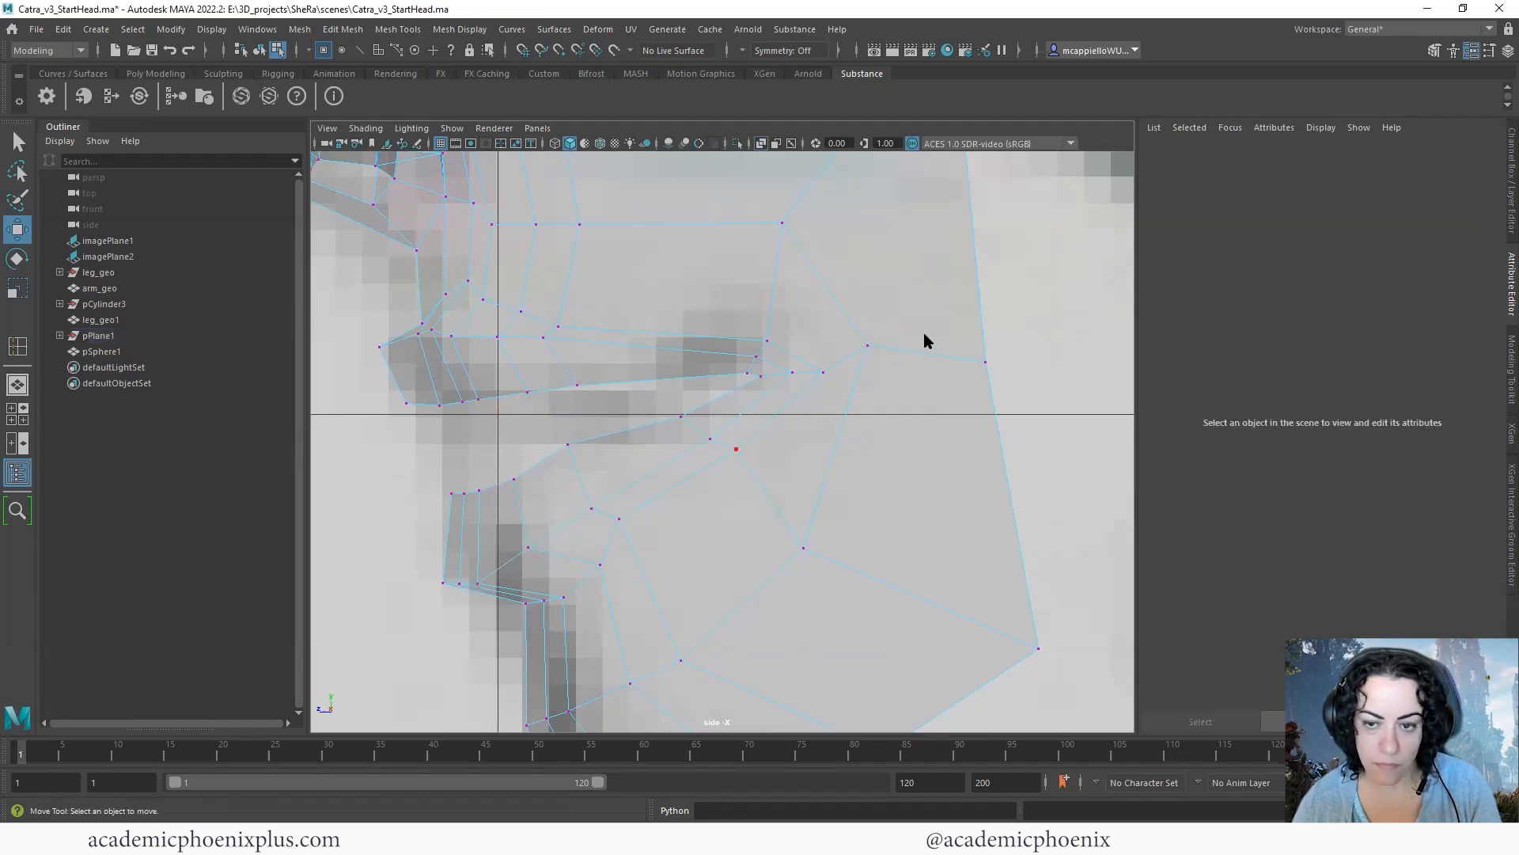
- Inspect the nose and lips of the face mesh with smooth preview in the perspective view
{"action": "key", "text": "space"}
{"action": "key", "text": "space"}
{"action": "key", "text": "F8"}
{"action": "key", "text": "3"}
{"action": "left_click", "coordinate": [946, 490]}
{"action": "left_click_drag", "start_coordinate": [944, 491], "coordinate": [722, 463], "text": "alt"}
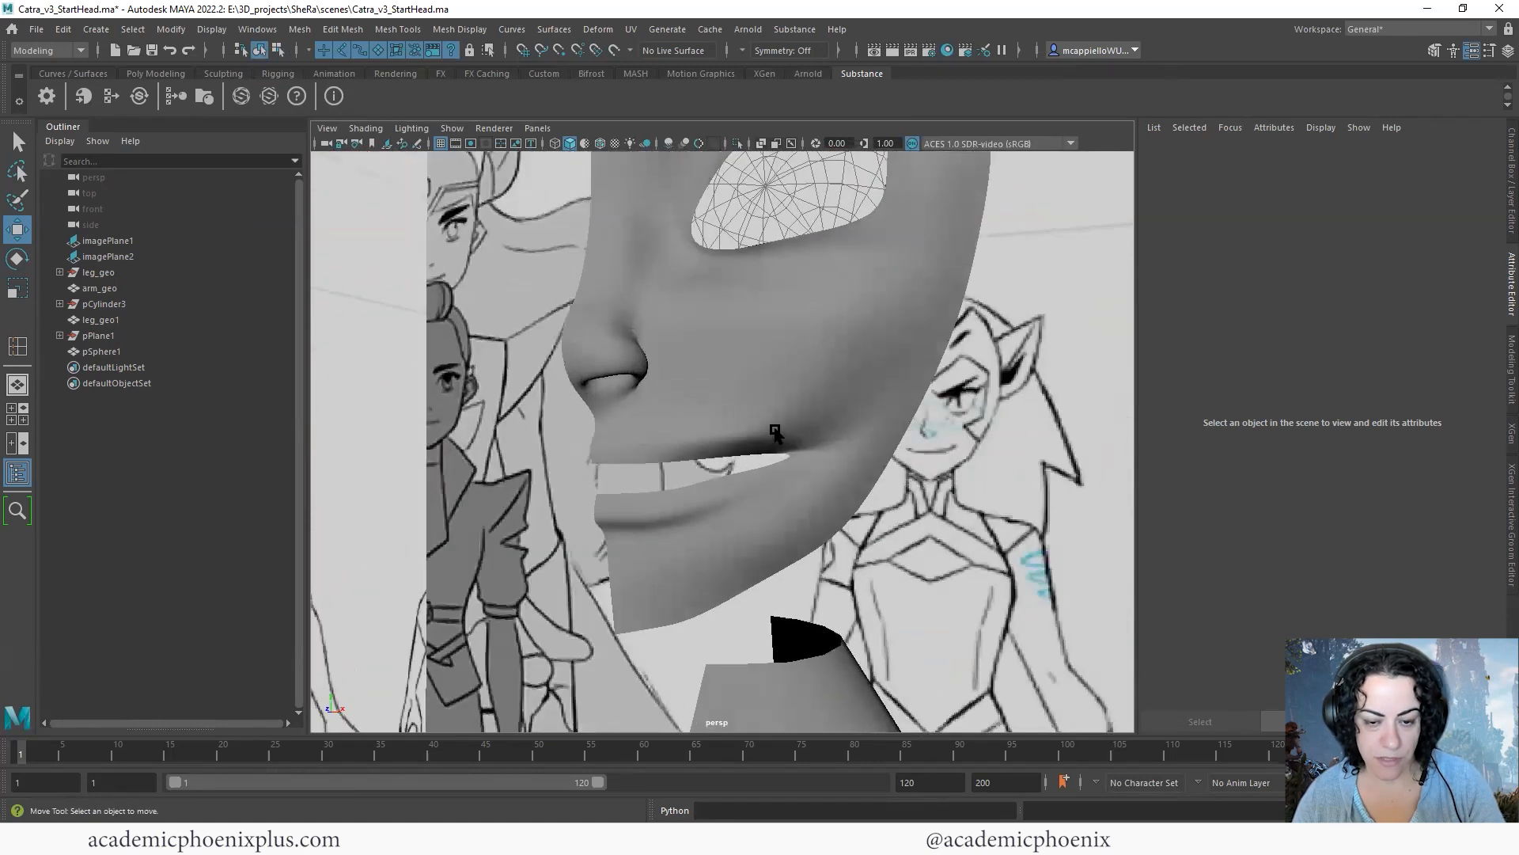
{"action": "left_click", "coordinate": [668, 420]}
- Turn off smooth preview and insert one edge loop down the outer cheek and another around the upper and lower lips
{"action": "key", "text": "1"}
{"action": "right_click_drag", "start_coordinate": [668, 420], "coordinate": [864, 398], "text": "alt"}
{"action": "left_click_drag", "start_coordinate": [863, 398], "coordinate": [746, 441], "text": "alt"}
{"action": "right_click_drag", "start_coordinate": [751, 418], "coordinate": [766, 378], "text": "shift"}
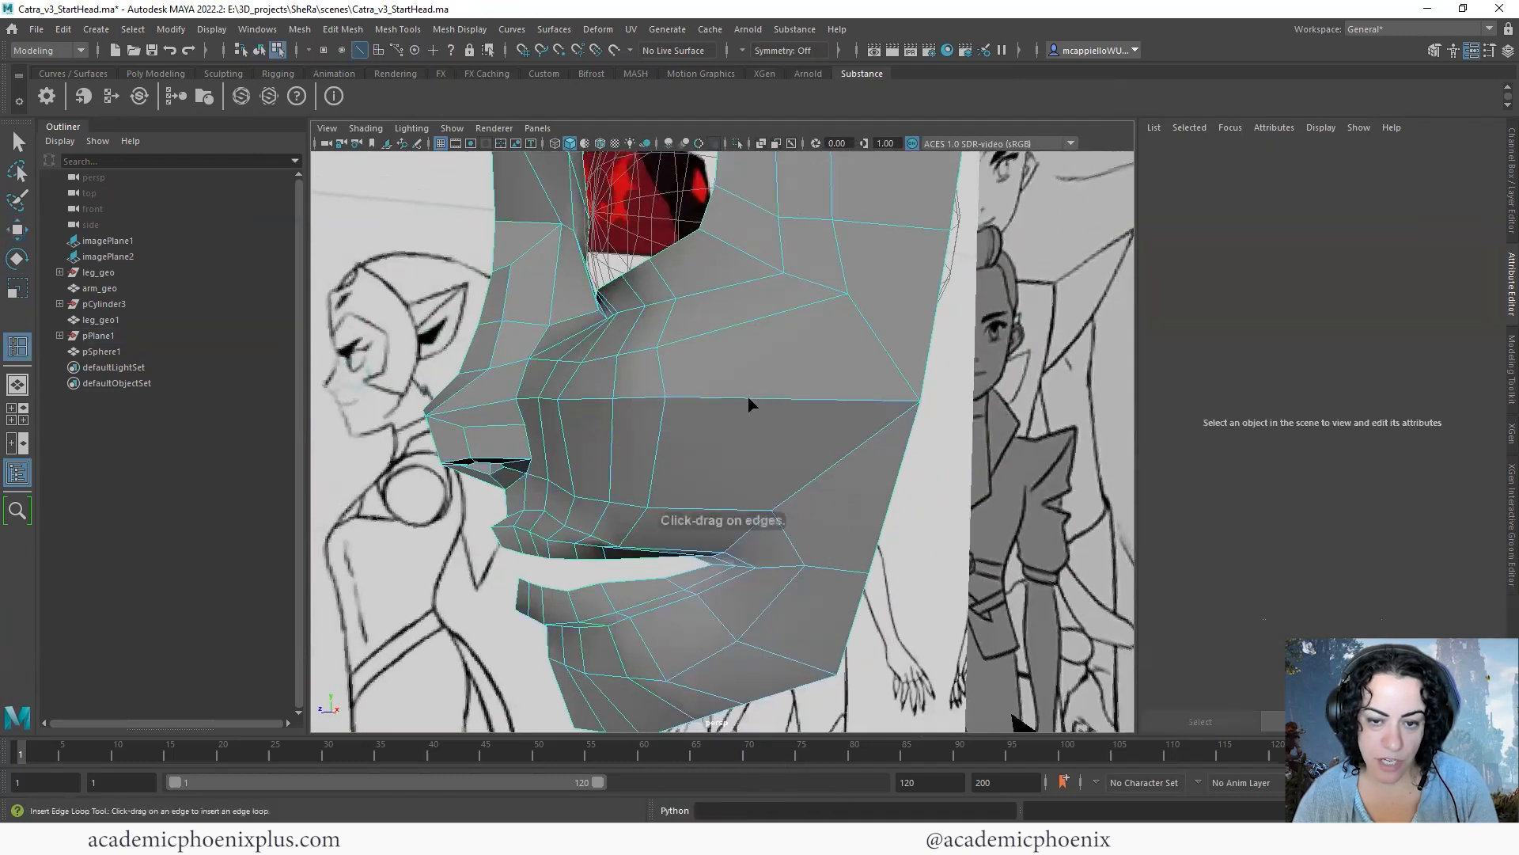
{"action": "left_click_drag", "start_coordinate": [808, 424], "coordinate": [509, 544], "text": "alt"}
{"action": "key", "text": "q"}
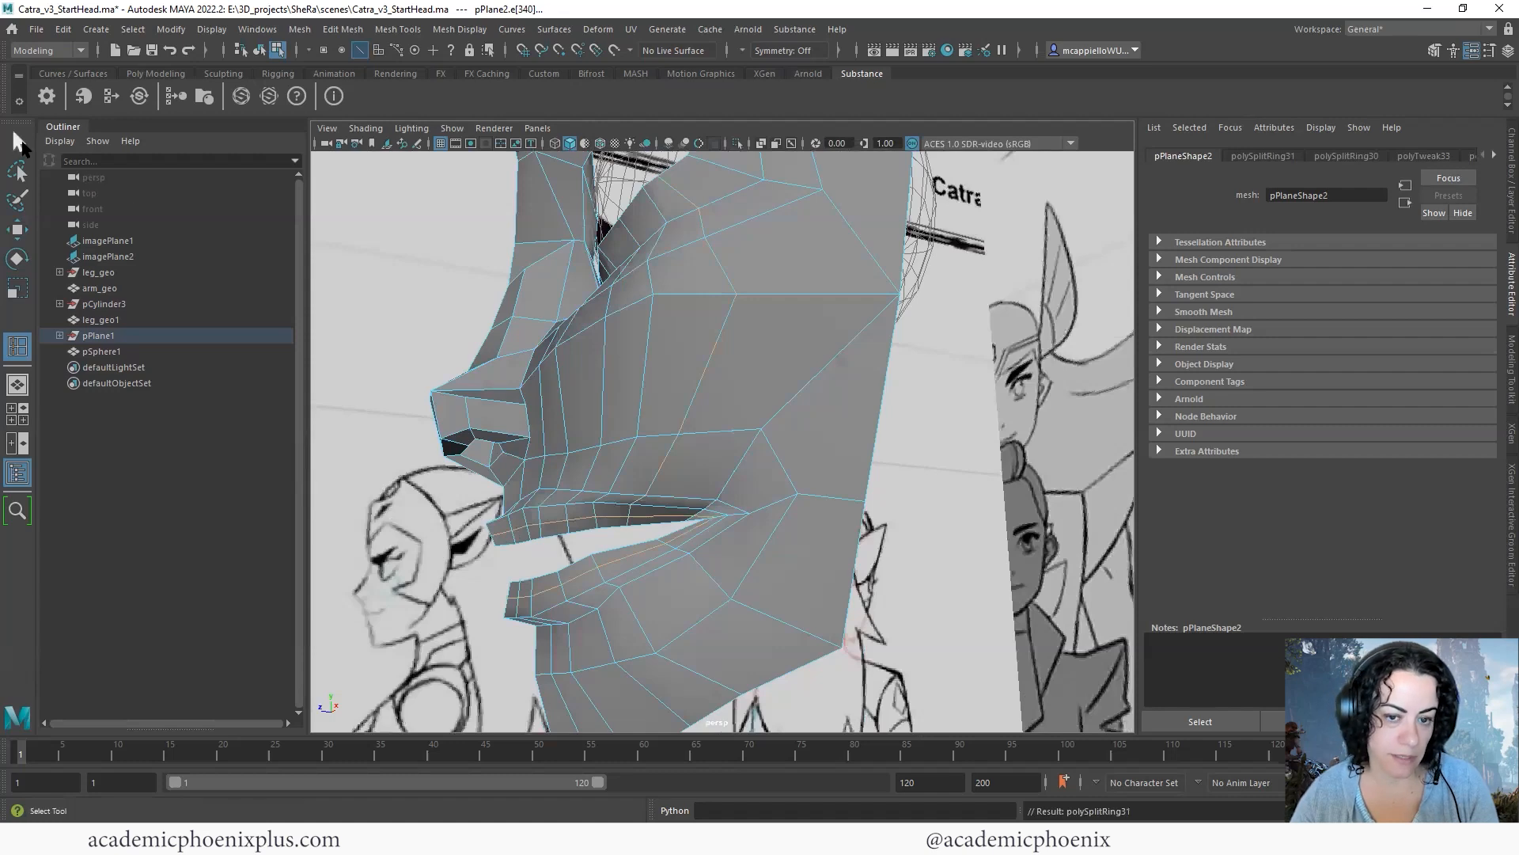
- Push the new lip edge loop forward in the side view and adjust its scale to round out both lips
{"action": "key", "text": "space"}
{"action": "key", "text": "space"}
{"action": "key", "text": "w"}
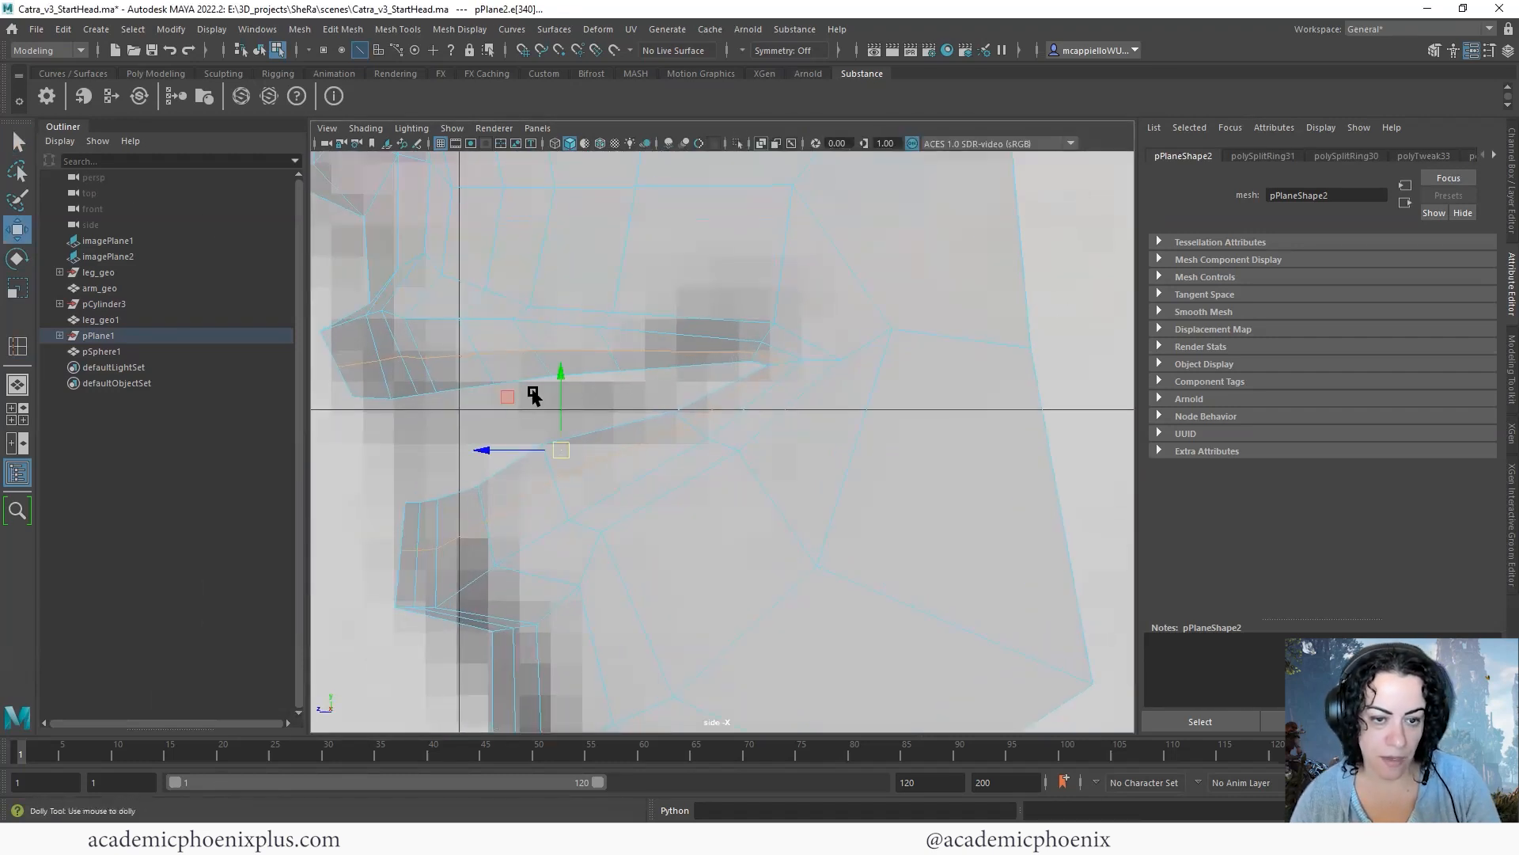
{"action": "scroll", "coordinate": [525, 390], "scroll_direction": "down", "scroll_amount": 10}
{"action": "scroll", "coordinate": [590, 459], "scroll_direction": "up", "scroll_amount": 5}
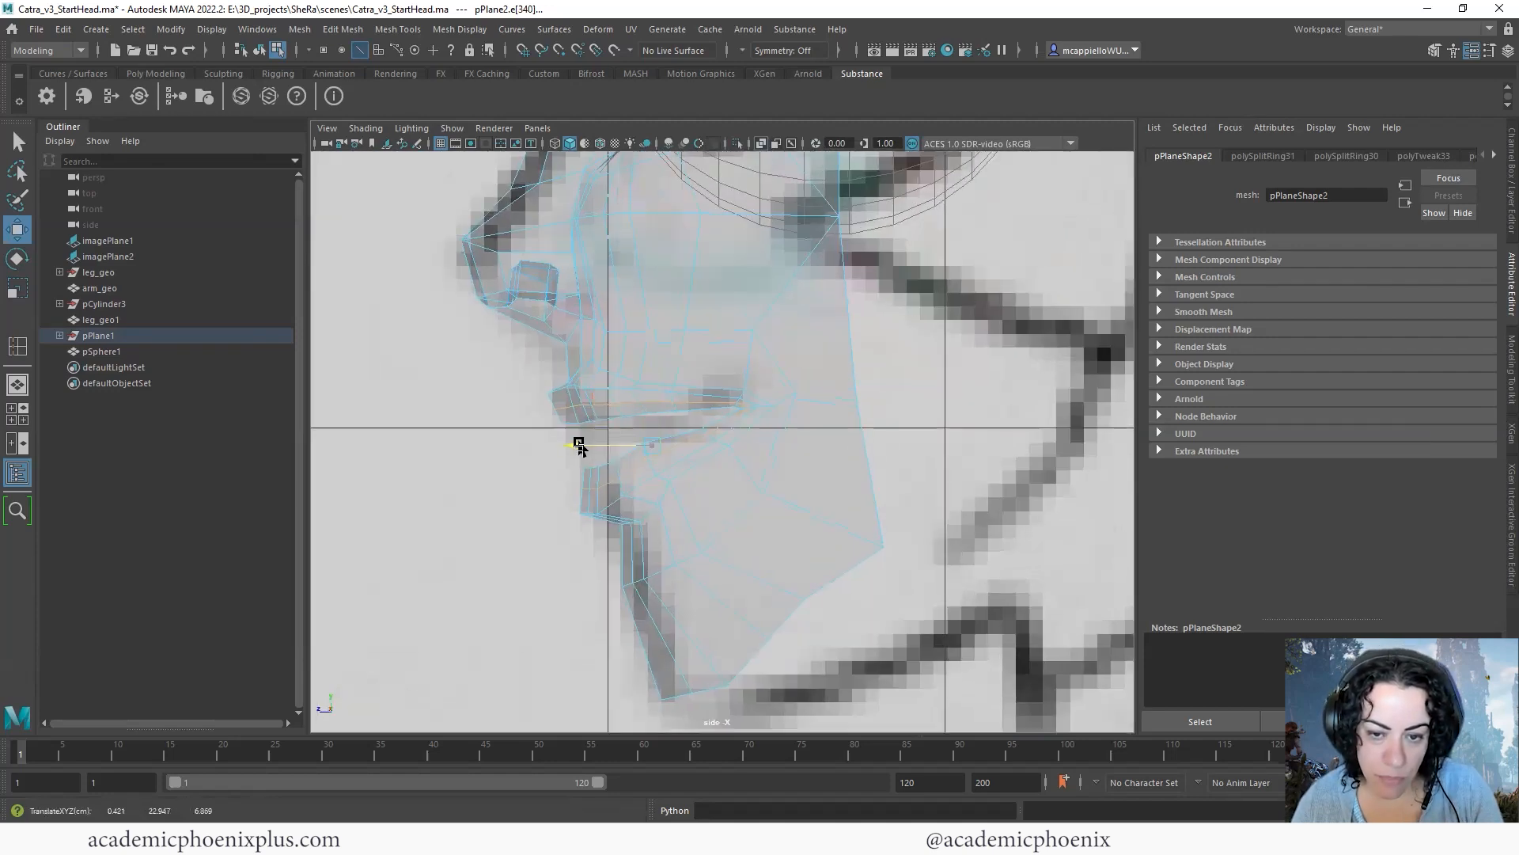
{"action": "key", "text": "r"}
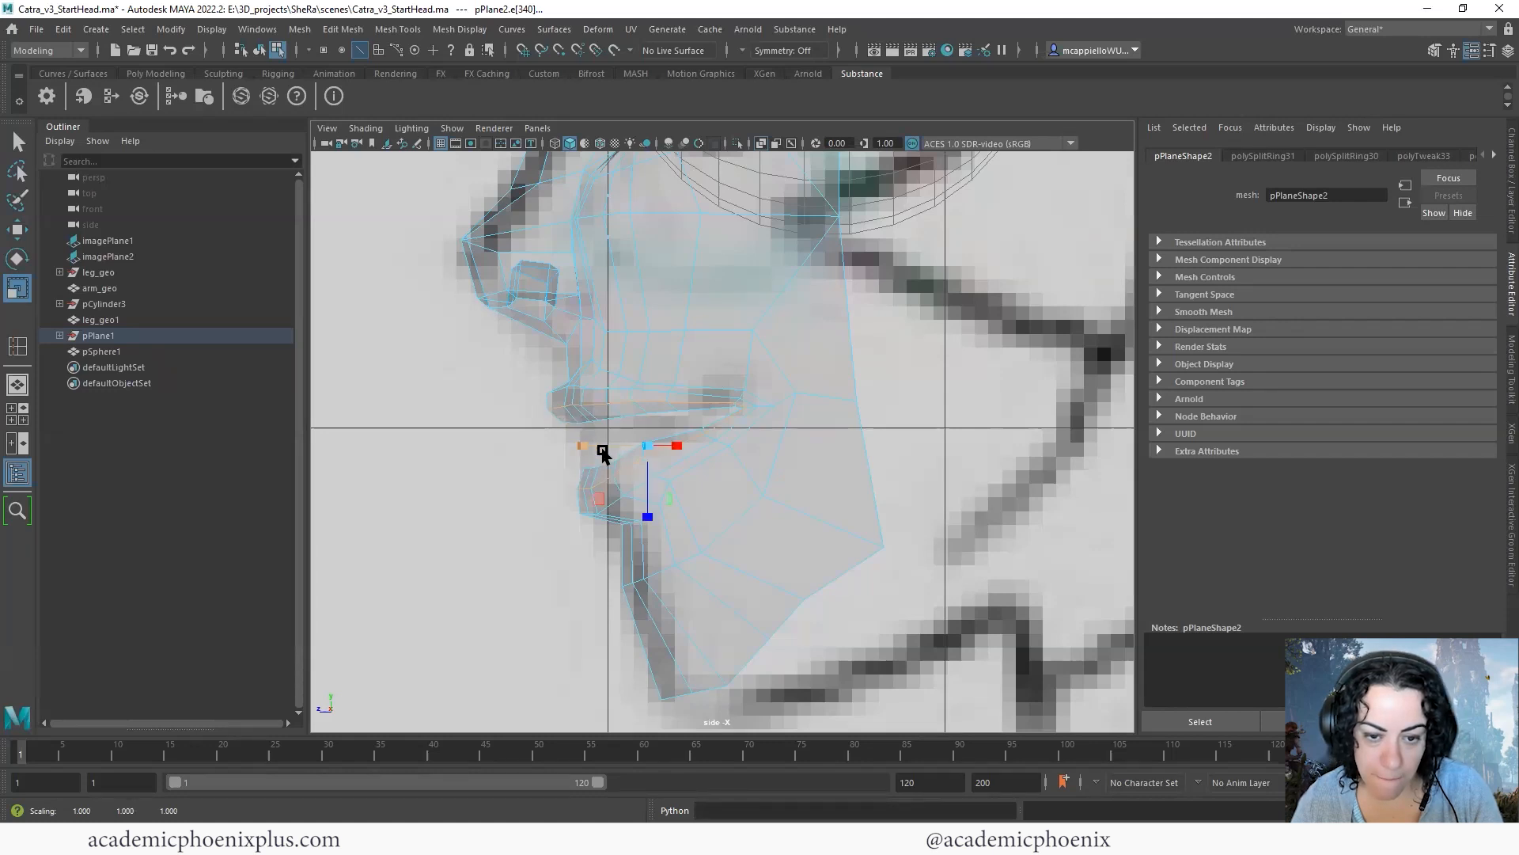
{"action": "left_click", "coordinate": [535, 505]}
{"action": "left_click_drag", "start_coordinate": [701, 465], "coordinate": [747, 457], "text": "alt"}
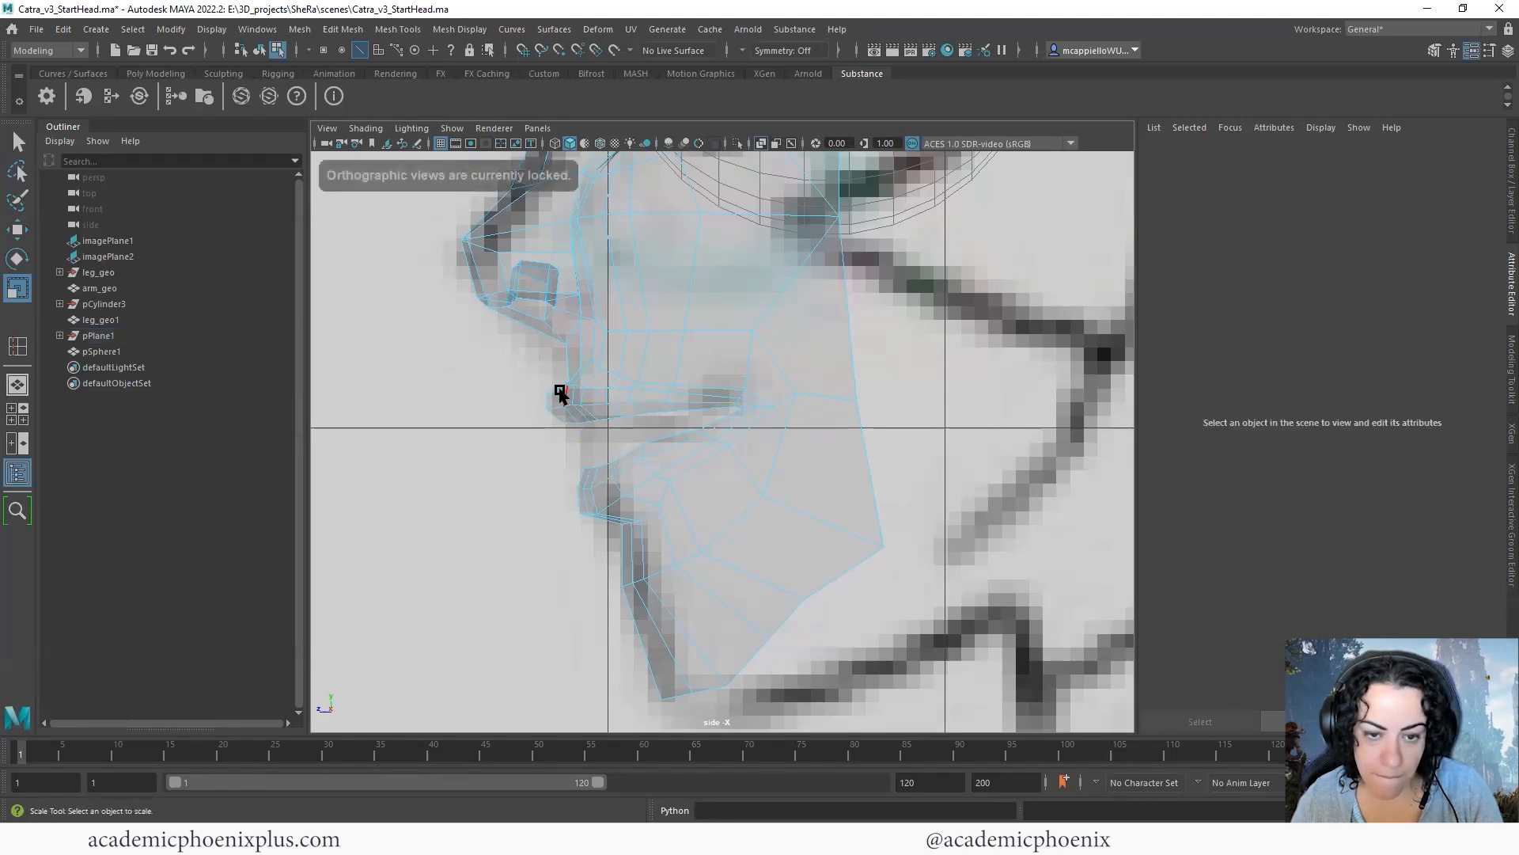
- Examine the smoothed lips from several angles in the perspective view beside the front and side views
{"action": "key", "text": "space"}
{"action": "left_click_drag", "start_coordinate": [940, 408], "coordinate": [922, 467], "text": "alt"}
{"action": "key", "text": "3"}
{"action": "left_click_drag", "start_coordinate": [939, 552], "coordinate": [1042, 411], "text": "alt"}
{"action": "right_click_drag", "start_coordinate": [1011, 402], "coordinate": [1062, 375]}
{"action": "left_click", "coordinate": [1017, 553]}
{"action": "left_click_drag", "start_coordinate": [1020, 556], "coordinate": [910, 508], "text": "alt"}
{"action": "left_click", "coordinate": [1000, 472]}
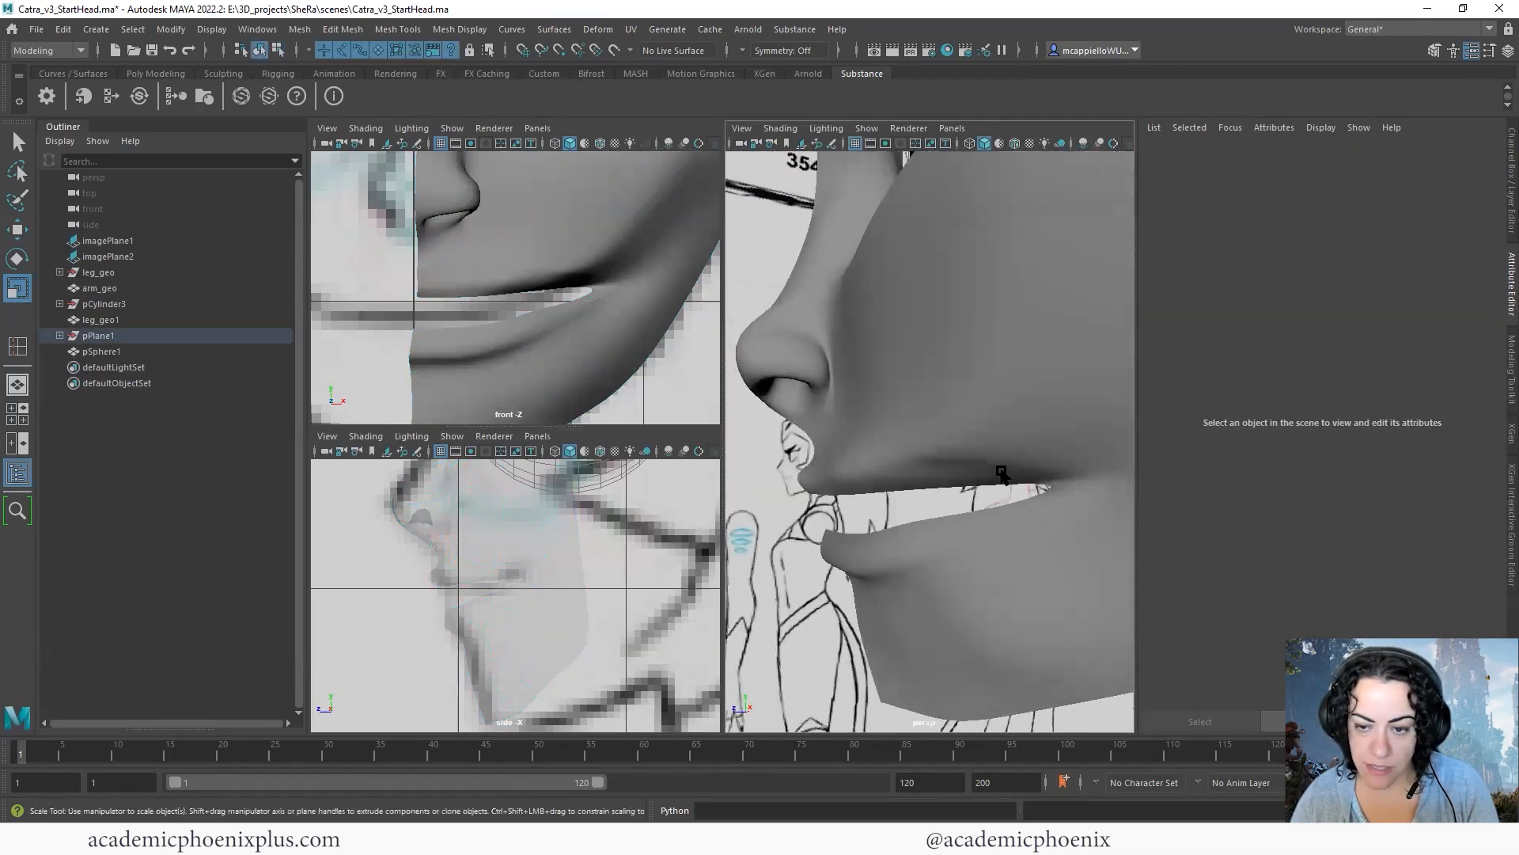
- Turn off smooth preview and shift the inner upper-lip edge near the mouth corner in depth
{"action": "key", "text": "1"}
{"action": "middle_click_drag", "start_coordinate": [965, 472], "coordinate": [915, 442], "text": "alt"}
{"action": "mouse_move", "coordinate": [916, 442]}
{"action": "left_mouse_down", "text": "alt"}
{"action": "mouse_move", "coordinate": [906, 429]}
{"action": "mouse_move", "coordinate": [936, 451]}
{"action": "mouse_move", "coordinate": [924, 445]}
{"action": "left_mouse_up", "text": "alt"}
{"action": "right_click_drag", "start_coordinate": [926, 445], "coordinate": [940, 398]}
{"action": "left_click_drag", "start_coordinate": [941, 398], "coordinate": [852, 431], "text": "alt"}
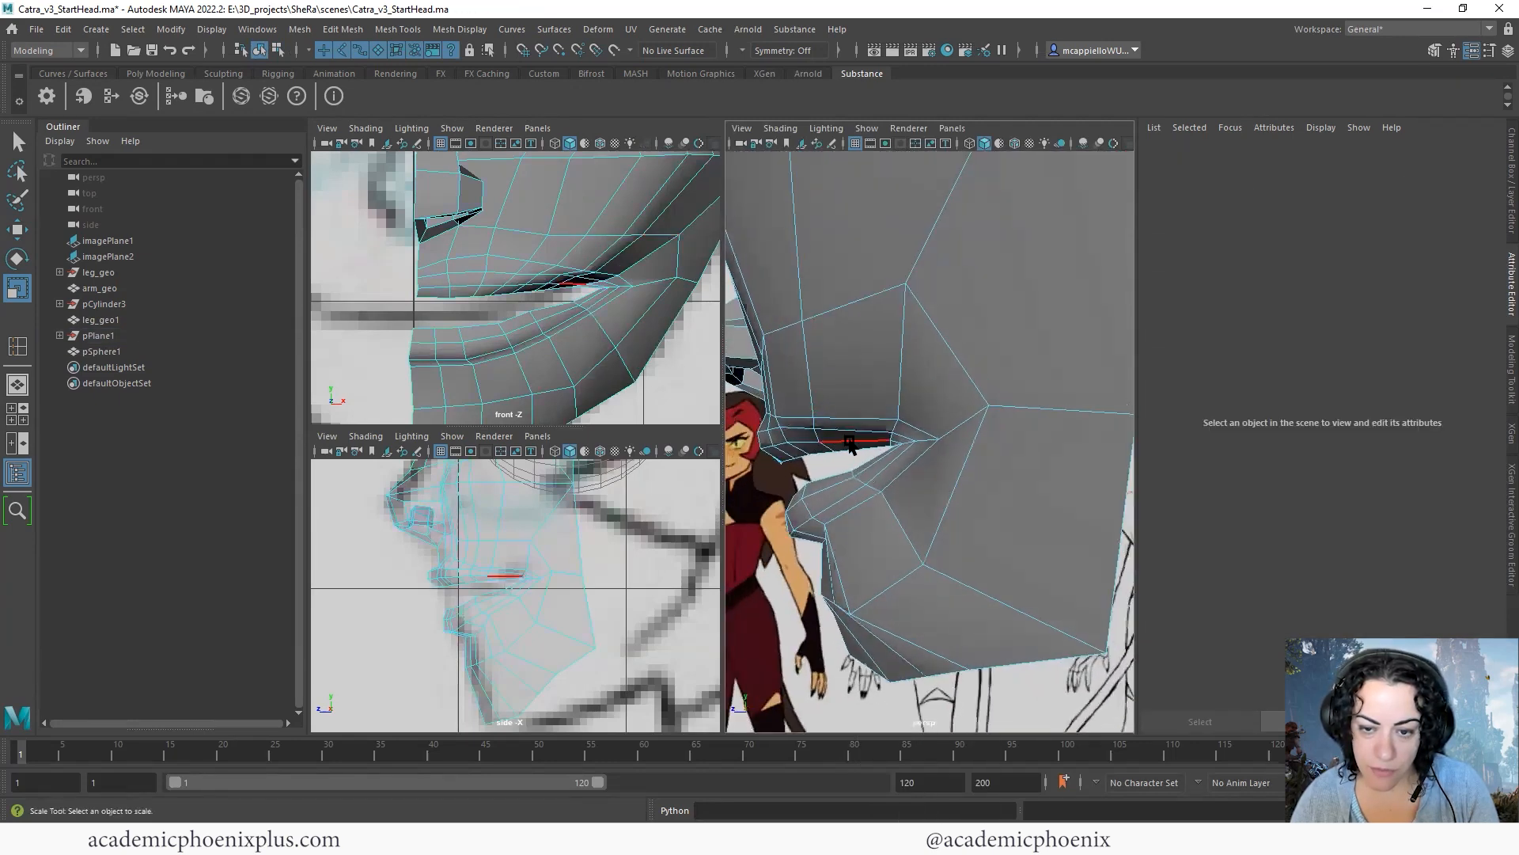
{"action": "left_click", "coordinate": [849, 442]}
{"action": "key", "text": "w"}
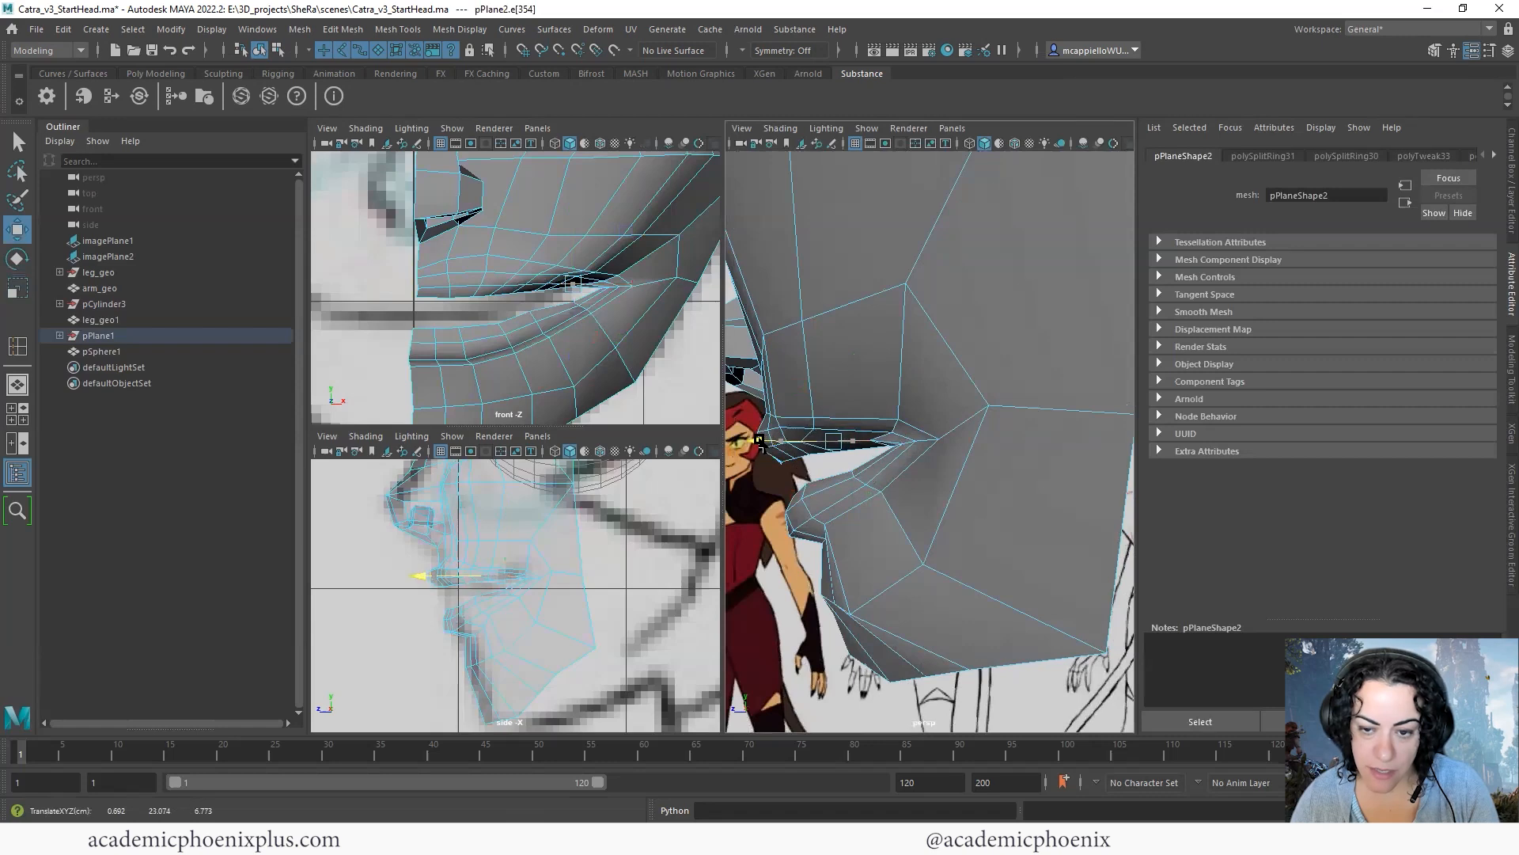
{"action": "left_click_drag", "start_coordinate": [759, 441], "coordinate": [832, 506], "text": "alt"}
- Reposition neighbouring edges along the inside and top of the upper lip in depth to round out its curve
{"action": "left_click", "coordinate": [877, 496]}
{"action": "left_click", "coordinate": [877, 433]}
{"action": "left_click_drag", "start_coordinate": [834, 482], "coordinate": [795, 415]}
{"action": "left_click", "coordinate": [794, 415]}
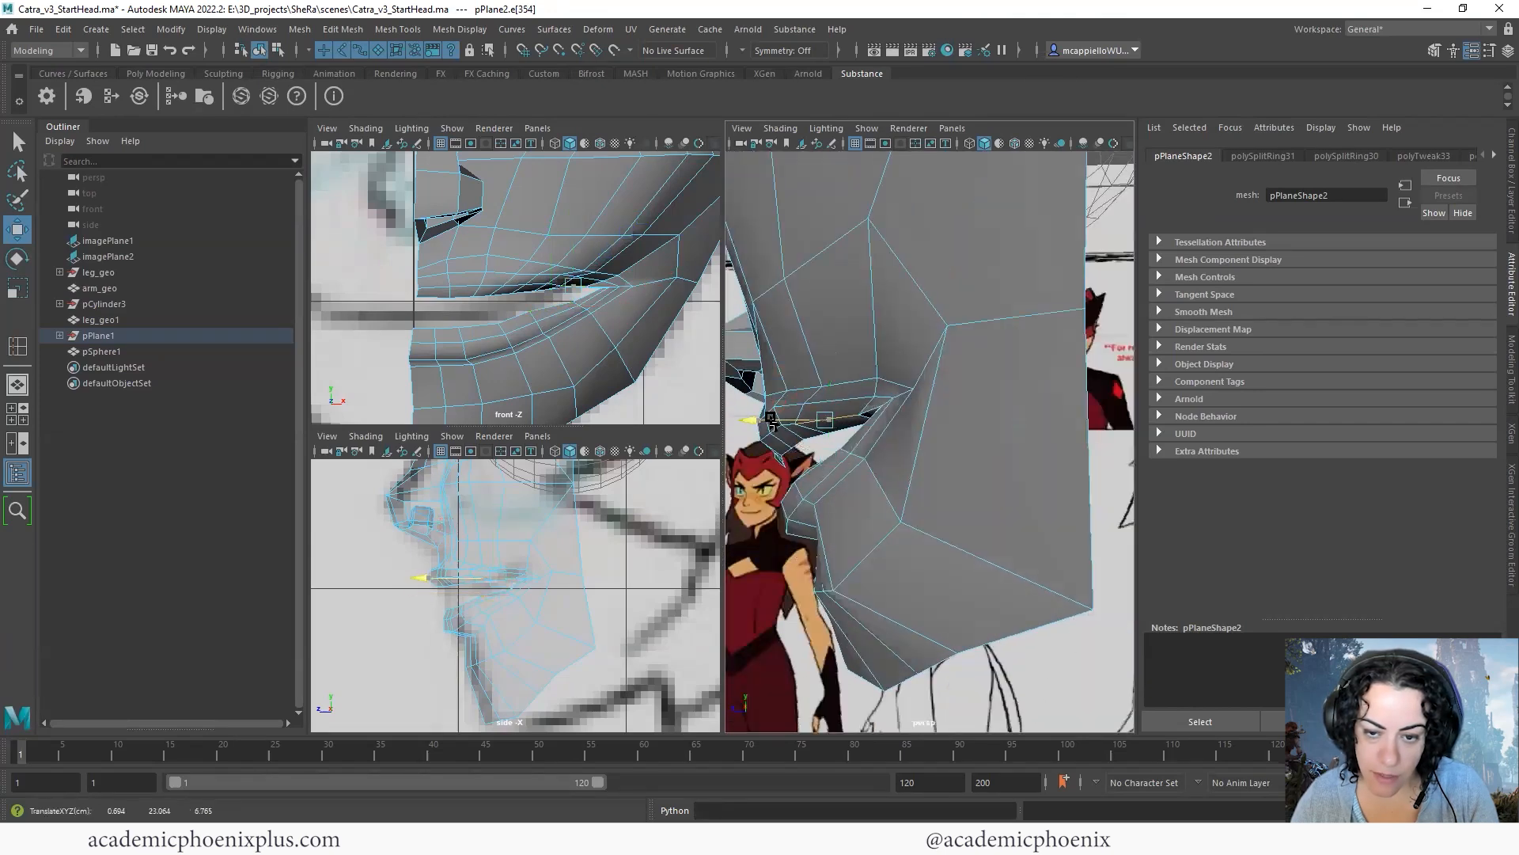
{"action": "left_click", "coordinate": [827, 409]}
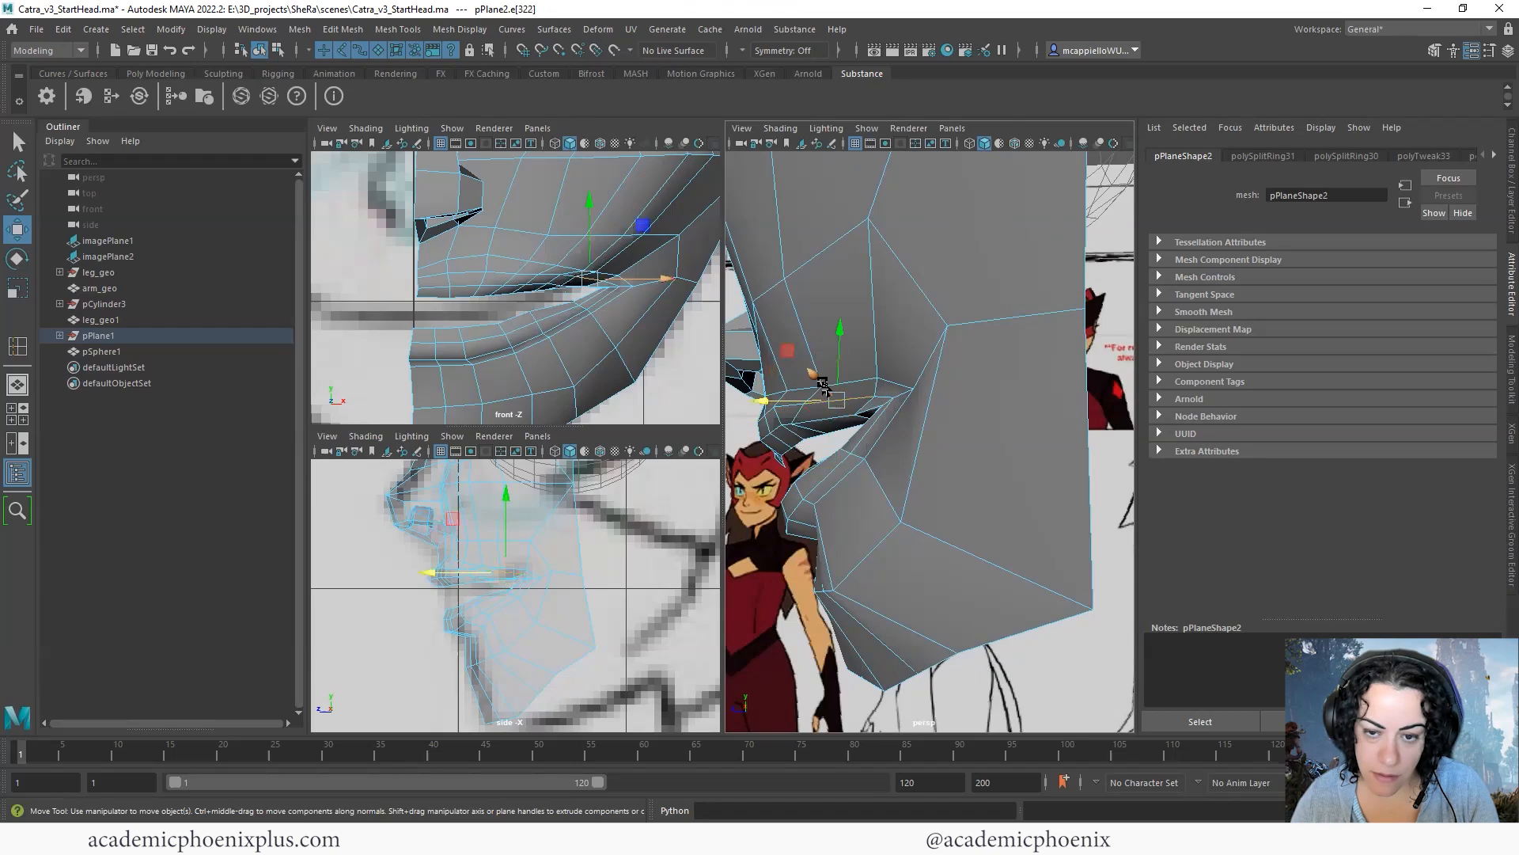
{"action": "left_click_drag", "start_coordinate": [791, 404], "coordinate": [780, 401]}
{"action": "left_click_drag", "start_coordinate": [934, 406], "coordinate": [784, 431], "text": "alt"}
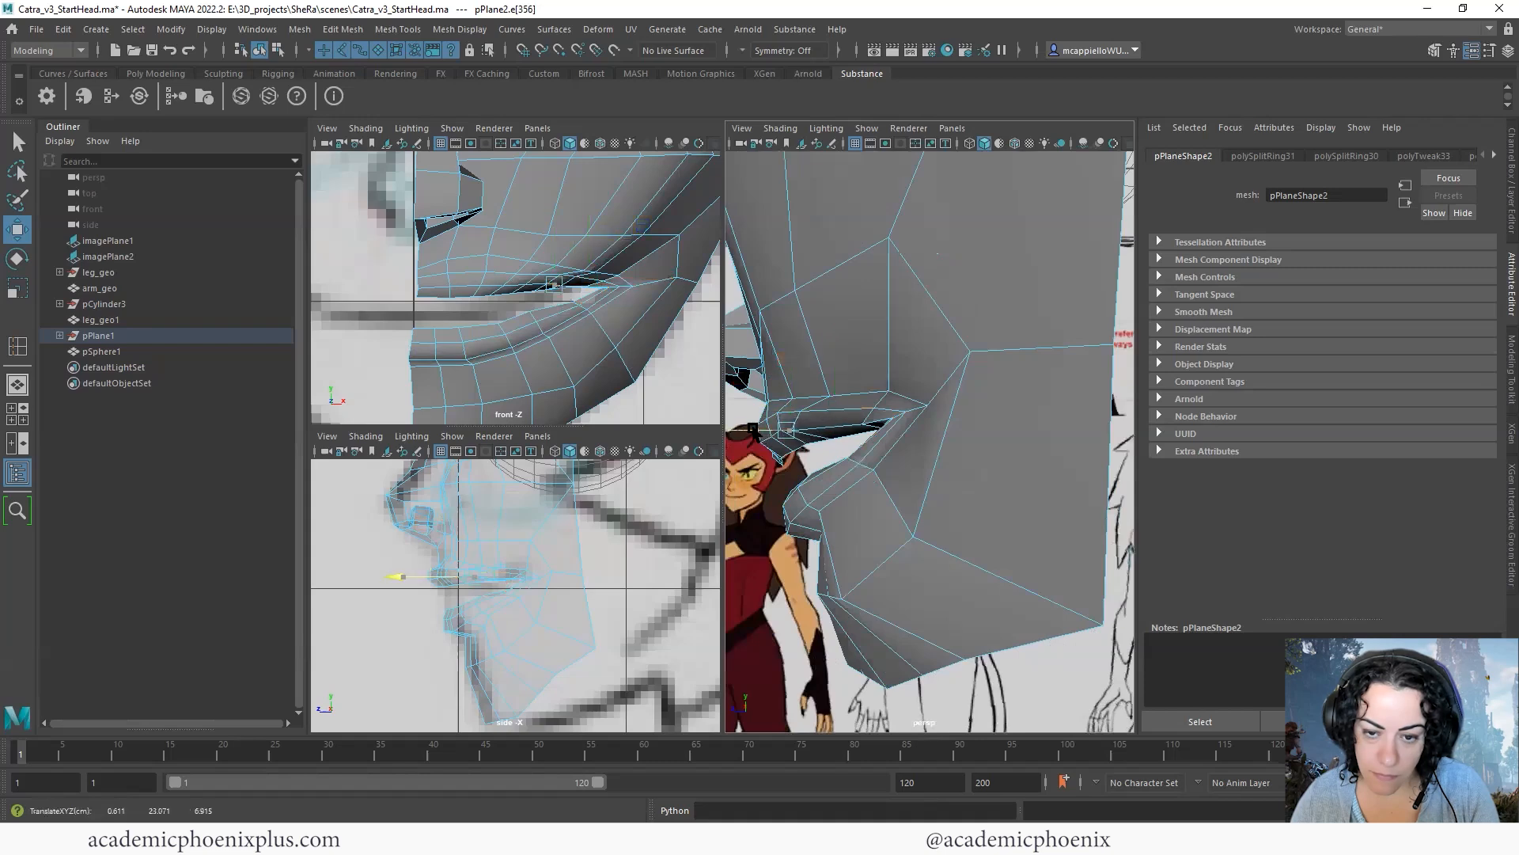
- Adjust the edge between nose and upper lip, then reposition the row of vertices along the upper lip's top border vertically
{"action": "left_click_drag", "start_coordinate": [892, 427], "coordinate": [823, 406], "text": "alt"}
{"action": "left_click", "coordinate": [823, 407]}
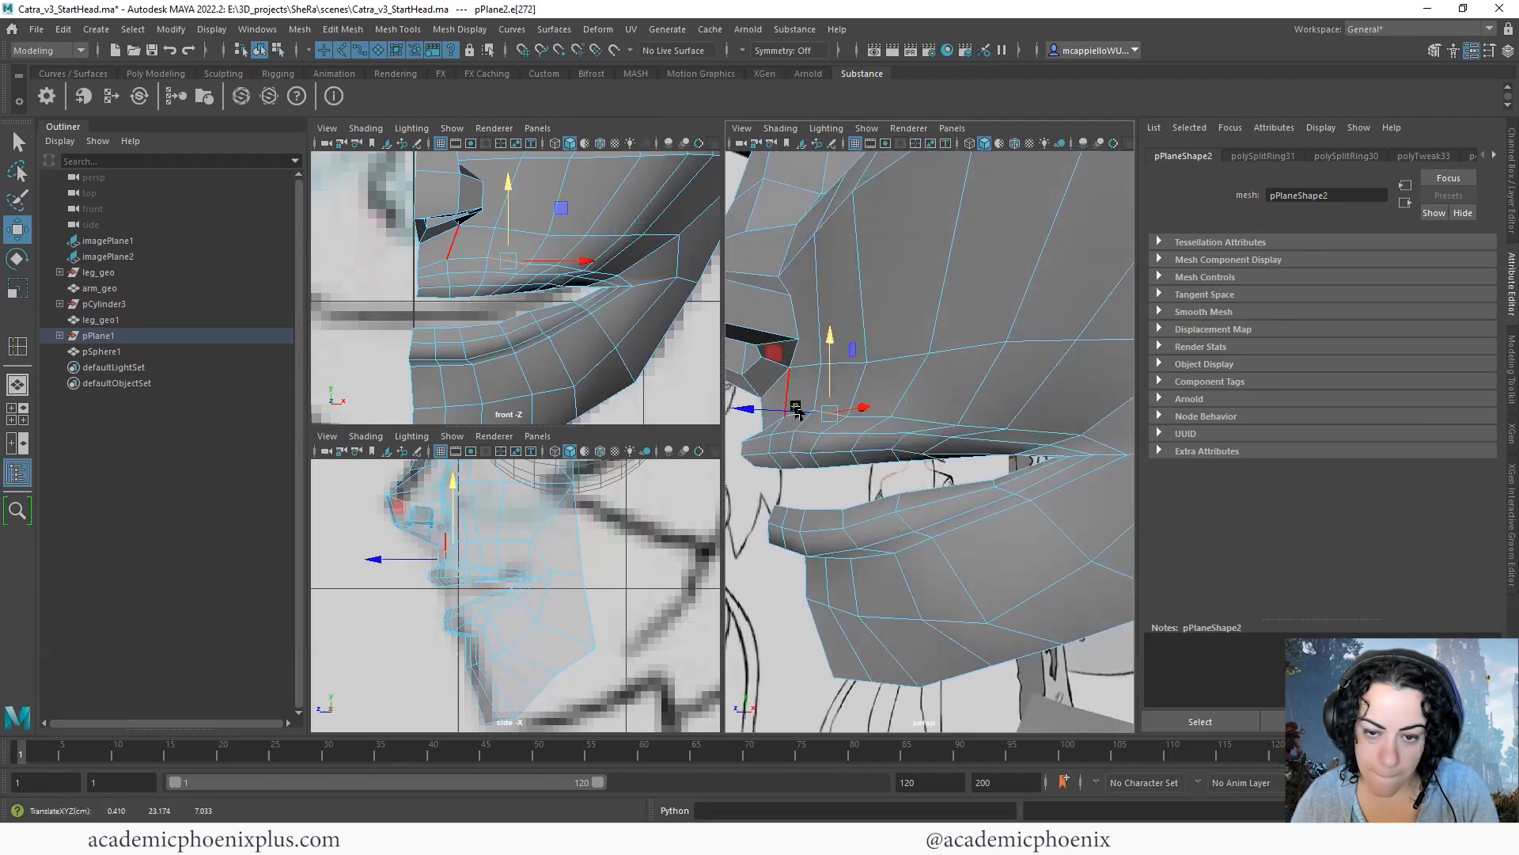
{"action": "right_click_drag", "start_coordinate": [786, 432], "coordinate": [728, 421]}
{"action": "mouse_move", "coordinate": [792, 427]}
{"action": "left_mouse_down", "text": "alt"}
{"action": "mouse_move", "coordinate": [838, 441]}
{"action": "mouse_move", "coordinate": [791, 450]}
{"action": "left_mouse_up", "text": "alt"}
{"action": "left_click", "coordinate": [823, 444]}
{"action": "key", "text": "q"}
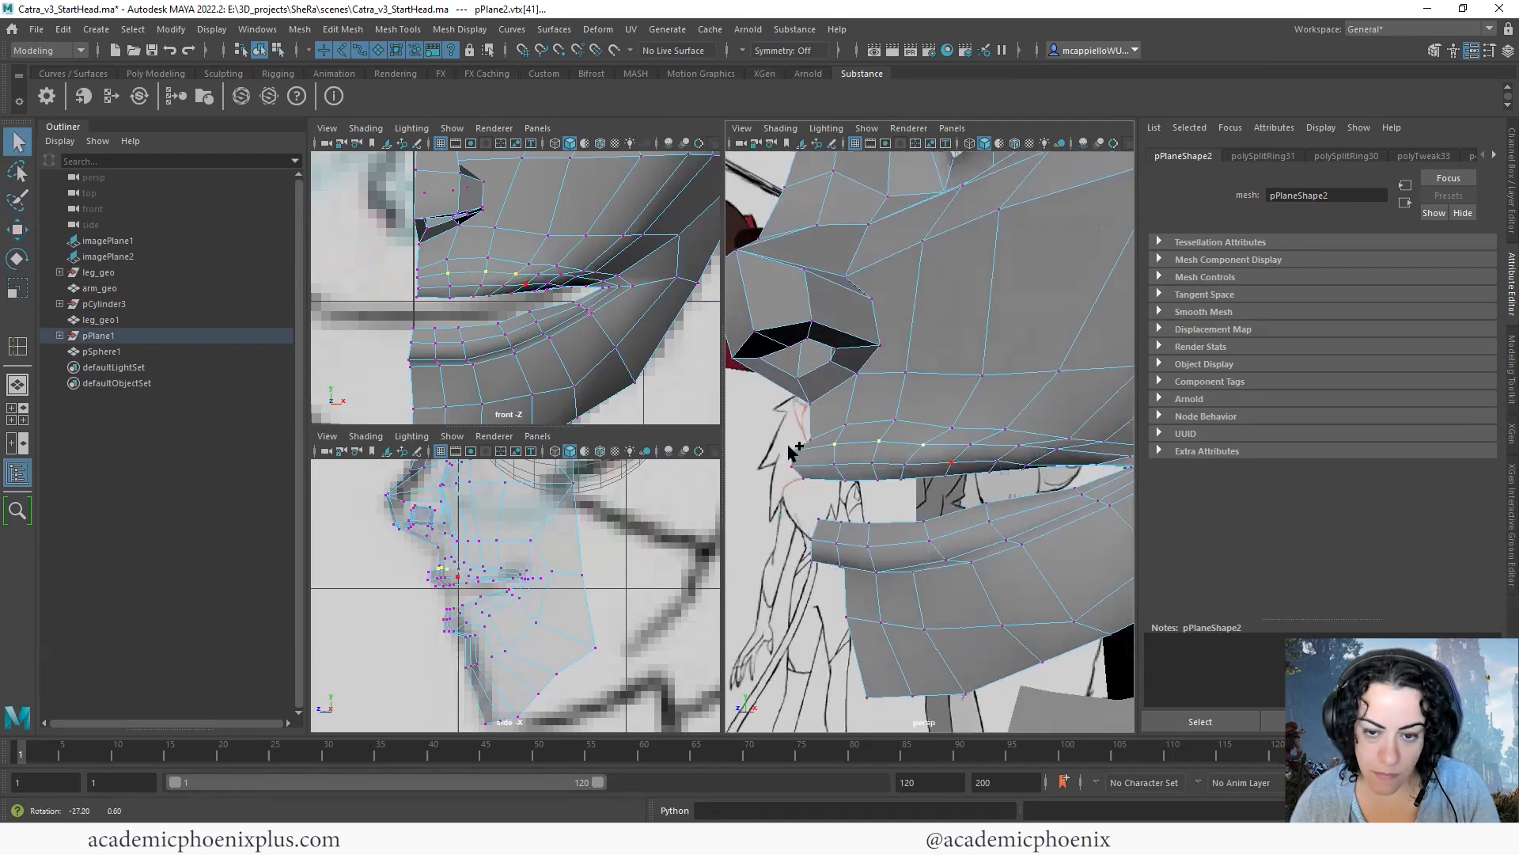
{"action": "key", "text": "w"}
{"action": "left_click_drag", "start_coordinate": [849, 367], "coordinate": [834, 410]}
{"action": "left_click", "coordinate": [826, 420]}
{"action": "left_click_drag", "start_coordinate": [828, 356], "coordinate": [837, 347]}
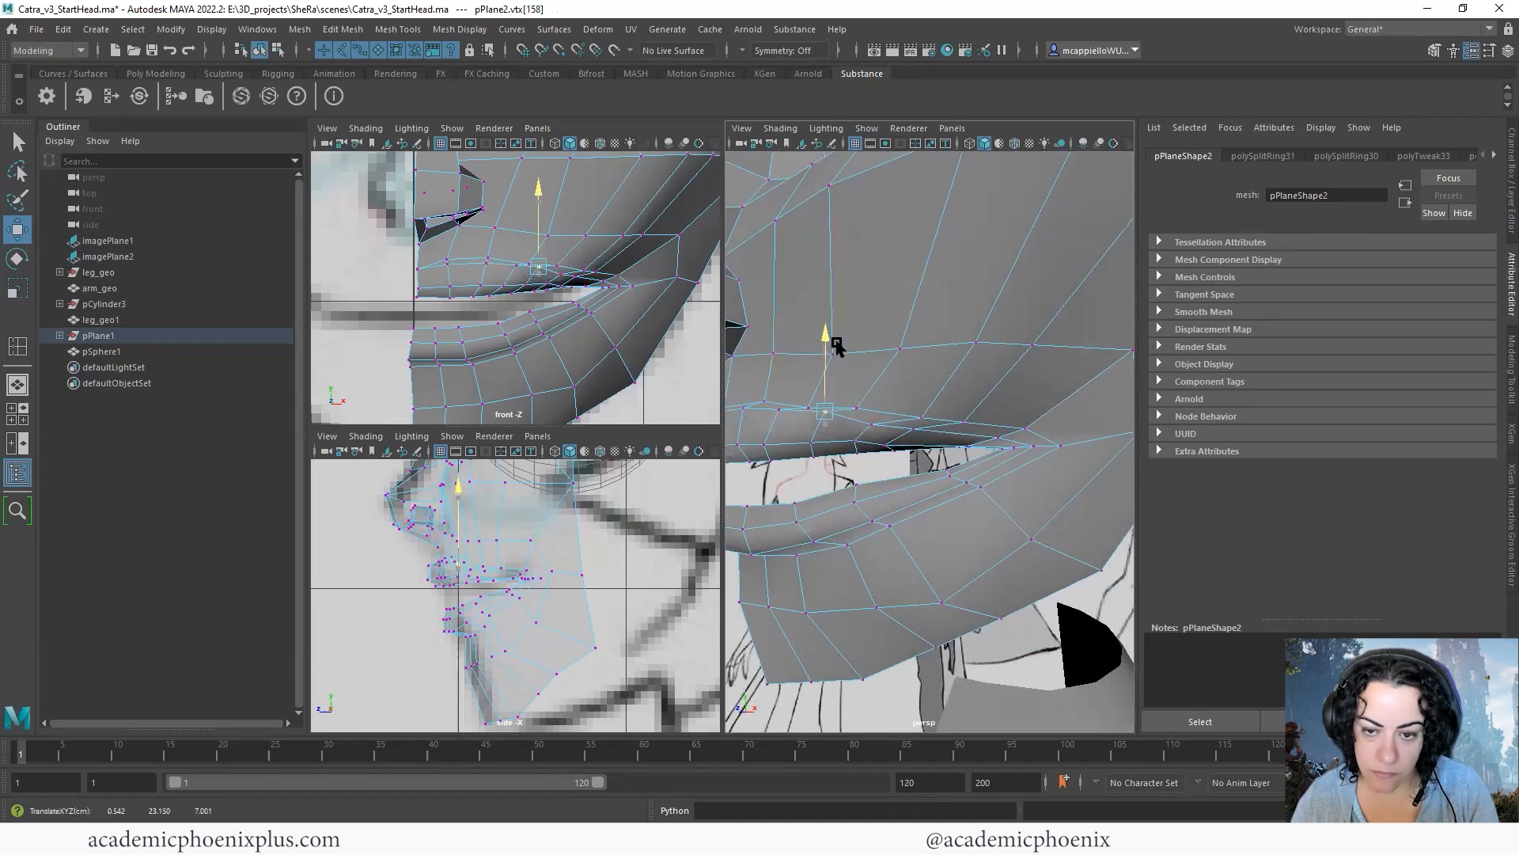
- Move the upper-lip border vertices toward the mouth corner in depth so the lip outline curves evenly
{"action": "left_click_drag", "start_coordinate": [971, 416], "coordinate": [1069, 465], "text": "alt"}
{"action": "scroll", "coordinate": [987, 404], "scroll_direction": "up", "scroll_amount": 5}
{"action": "middle_click_drag", "start_coordinate": [966, 410], "coordinate": [999, 340], "text": "alt"}
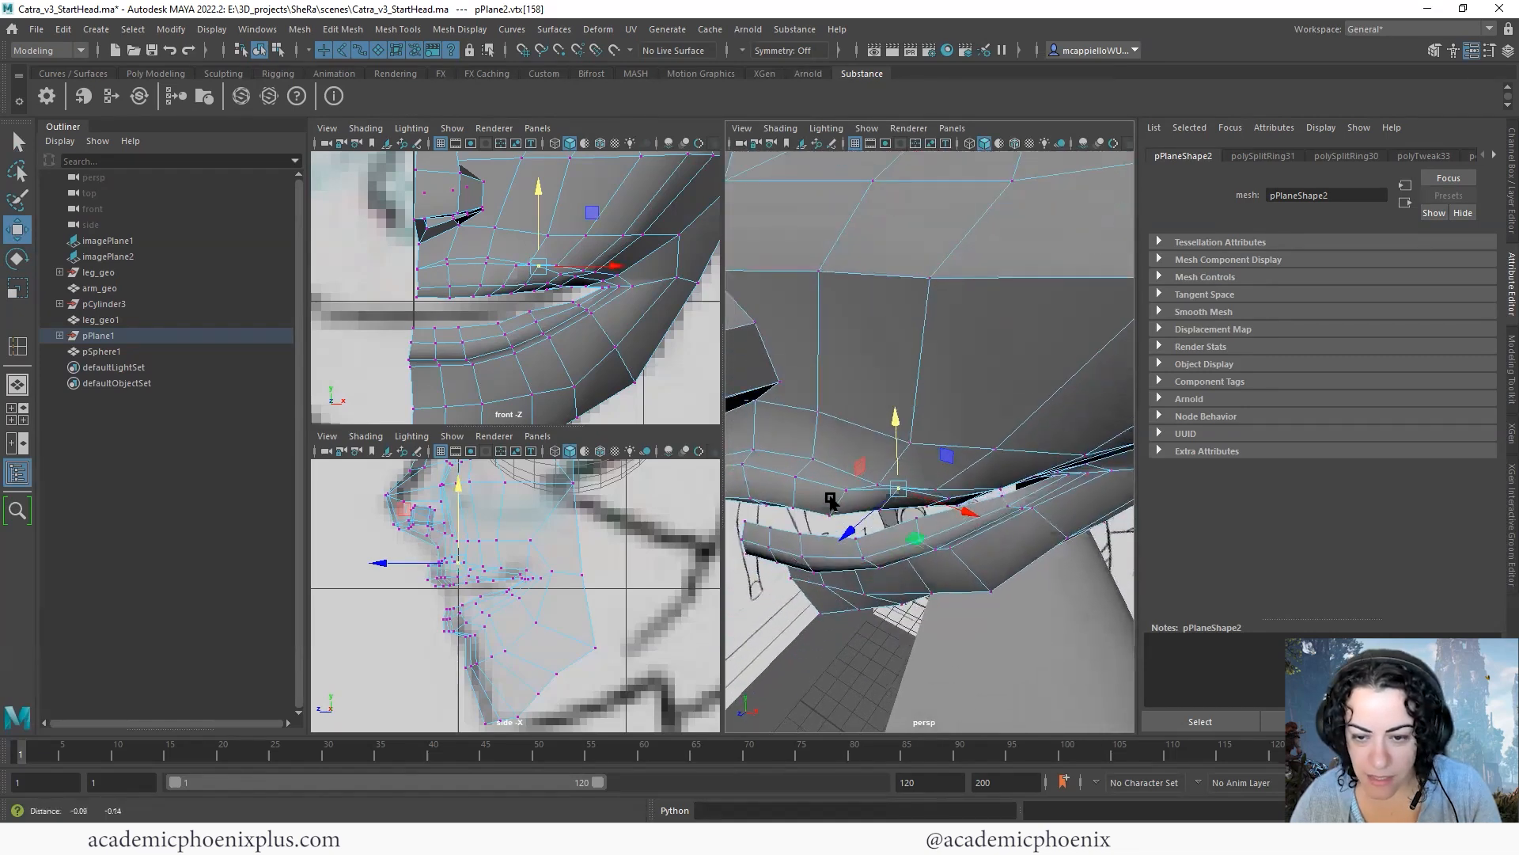
{"action": "left_click_drag", "start_coordinate": [818, 494], "coordinate": [810, 501]}
{"action": "left_click_drag", "start_coordinate": [981, 454], "coordinate": [953, 361], "text": "alt"}
{"action": "middle_click_drag", "start_coordinate": [953, 361], "coordinate": [960, 387], "text": "alt"}
{"action": "left_click_drag", "start_coordinate": [960, 387], "coordinate": [895, 486], "text": "alt"}
{"action": "left_click", "coordinate": [892, 485]}
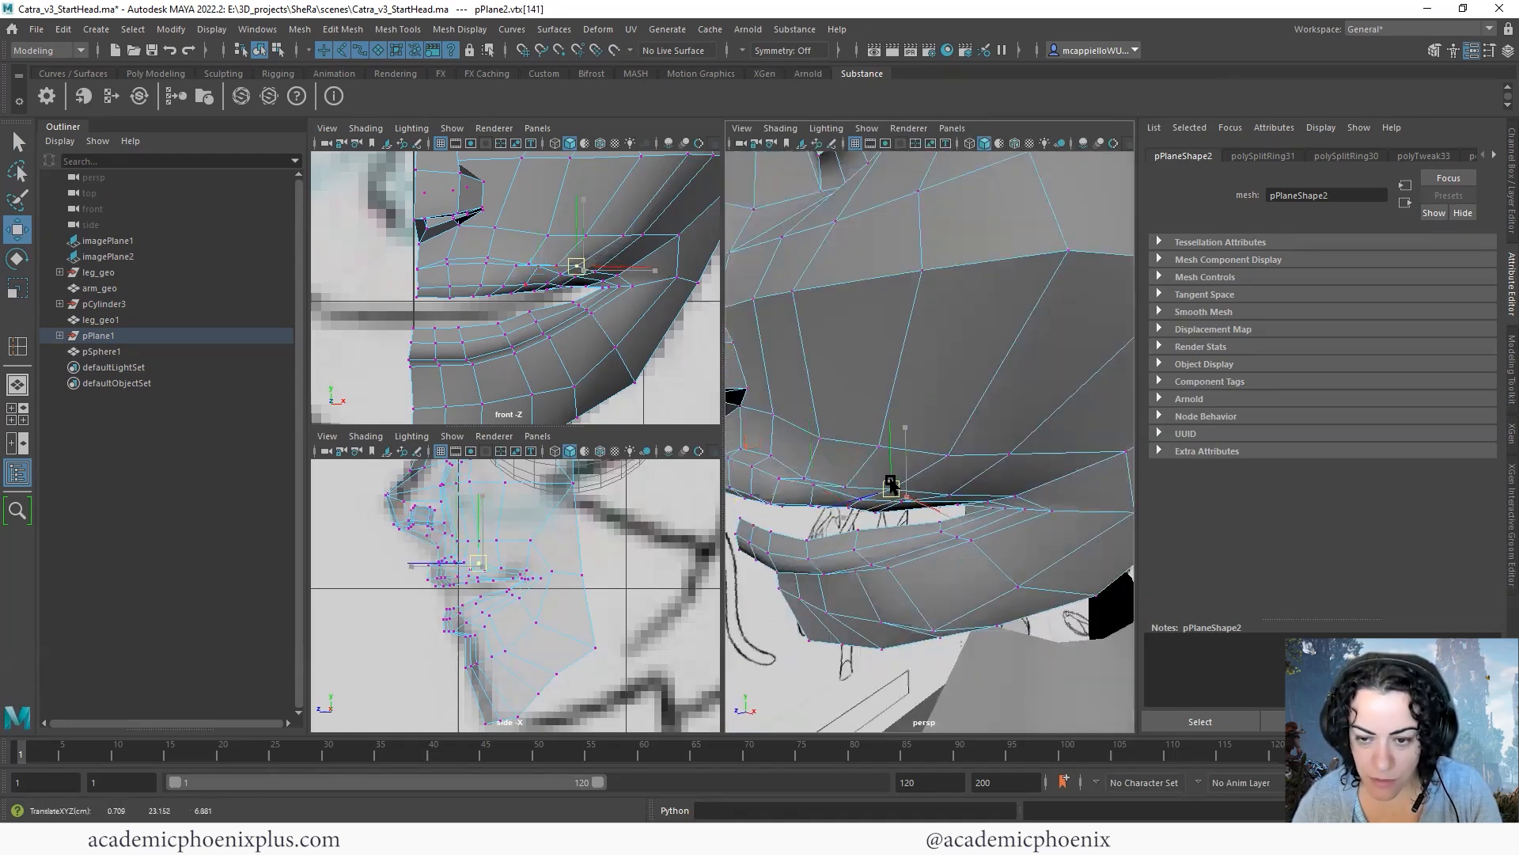
{"action": "left_click", "coordinate": [950, 494]}
{"action": "right_click_drag", "start_coordinate": [950, 493], "coordinate": [953, 404], "text": "alt"}
{"action": "left_click_drag", "start_coordinate": [953, 403], "coordinate": [960, 394], "text": "alt"}
{"action": "right_click_drag", "start_coordinate": [960, 395], "coordinate": [891, 388]}
- Save the scene and relax the face topology across the cheek and around the eye with Quad Draw
{"action": "left_click", "coordinate": [1433, 54]}
{"action": "key", "text": "ctrl+s"}
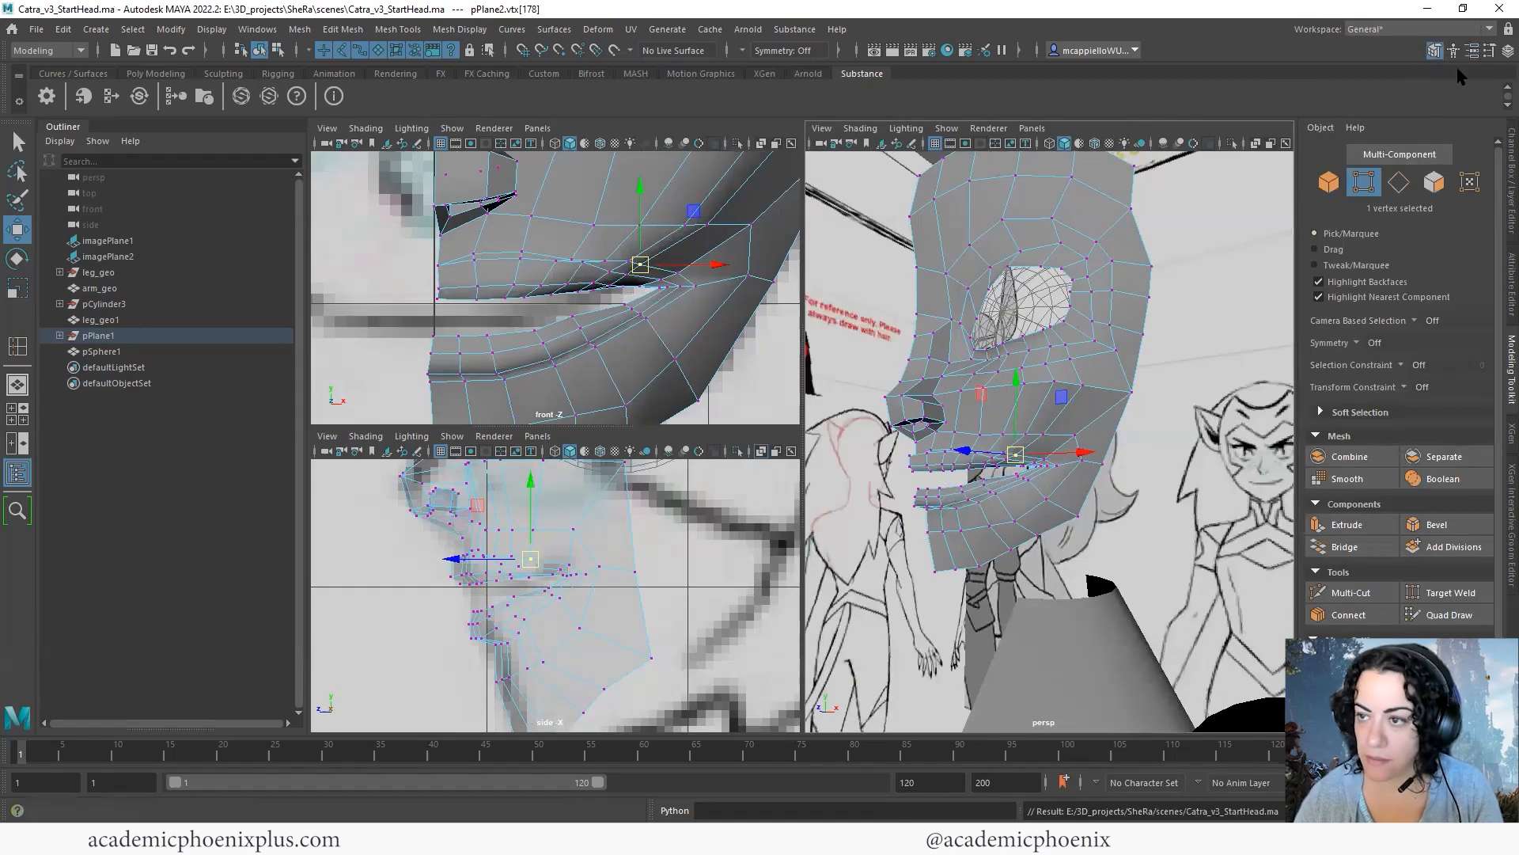
{"action": "left_click", "coordinate": [1439, 616]}
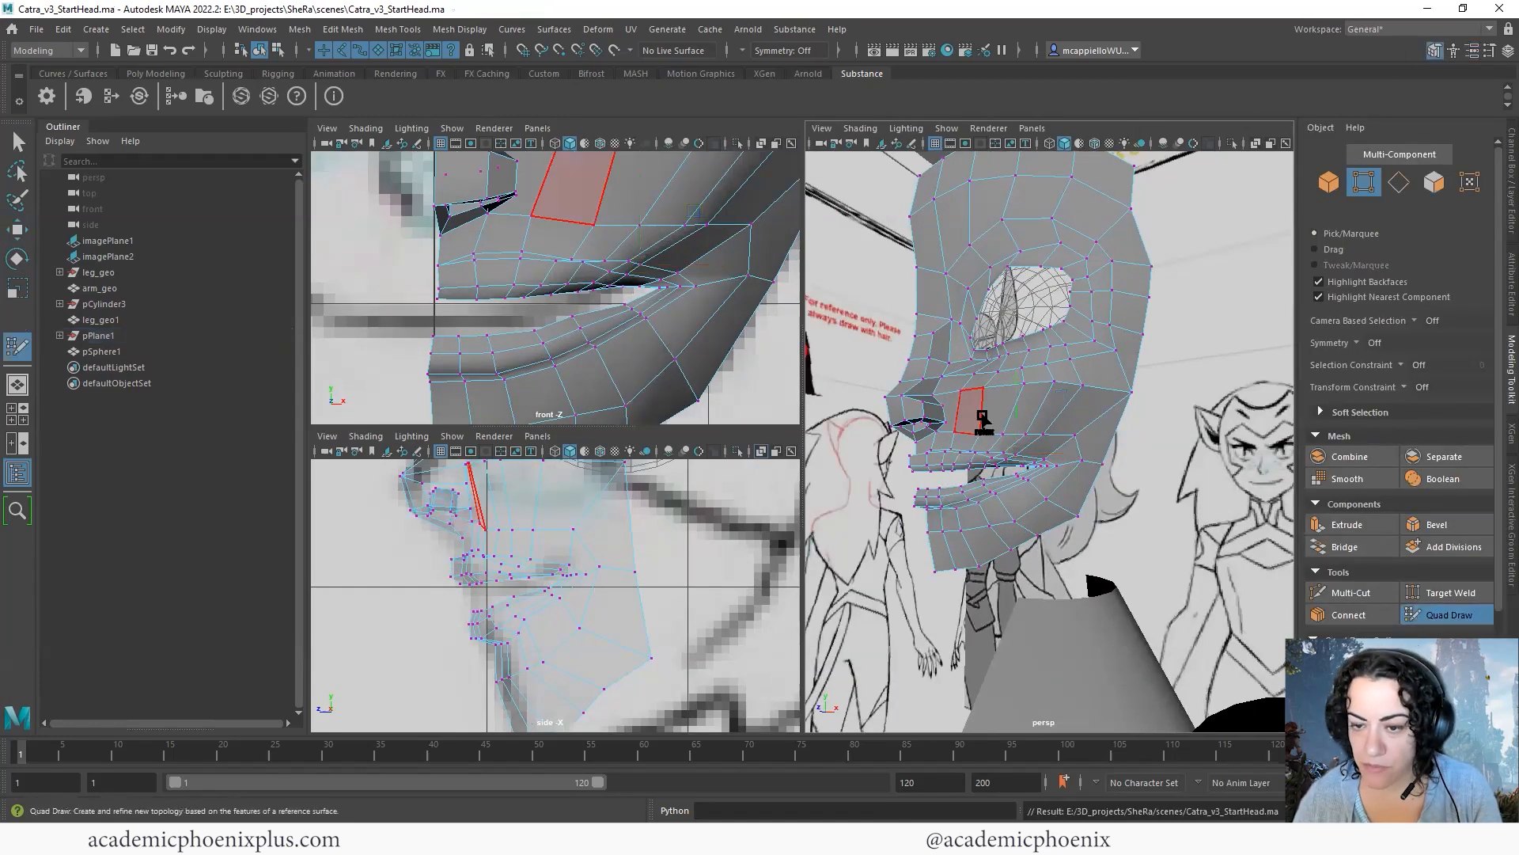
{"action": "left_click", "coordinate": [999, 447], "text": "ctrl+shift"}
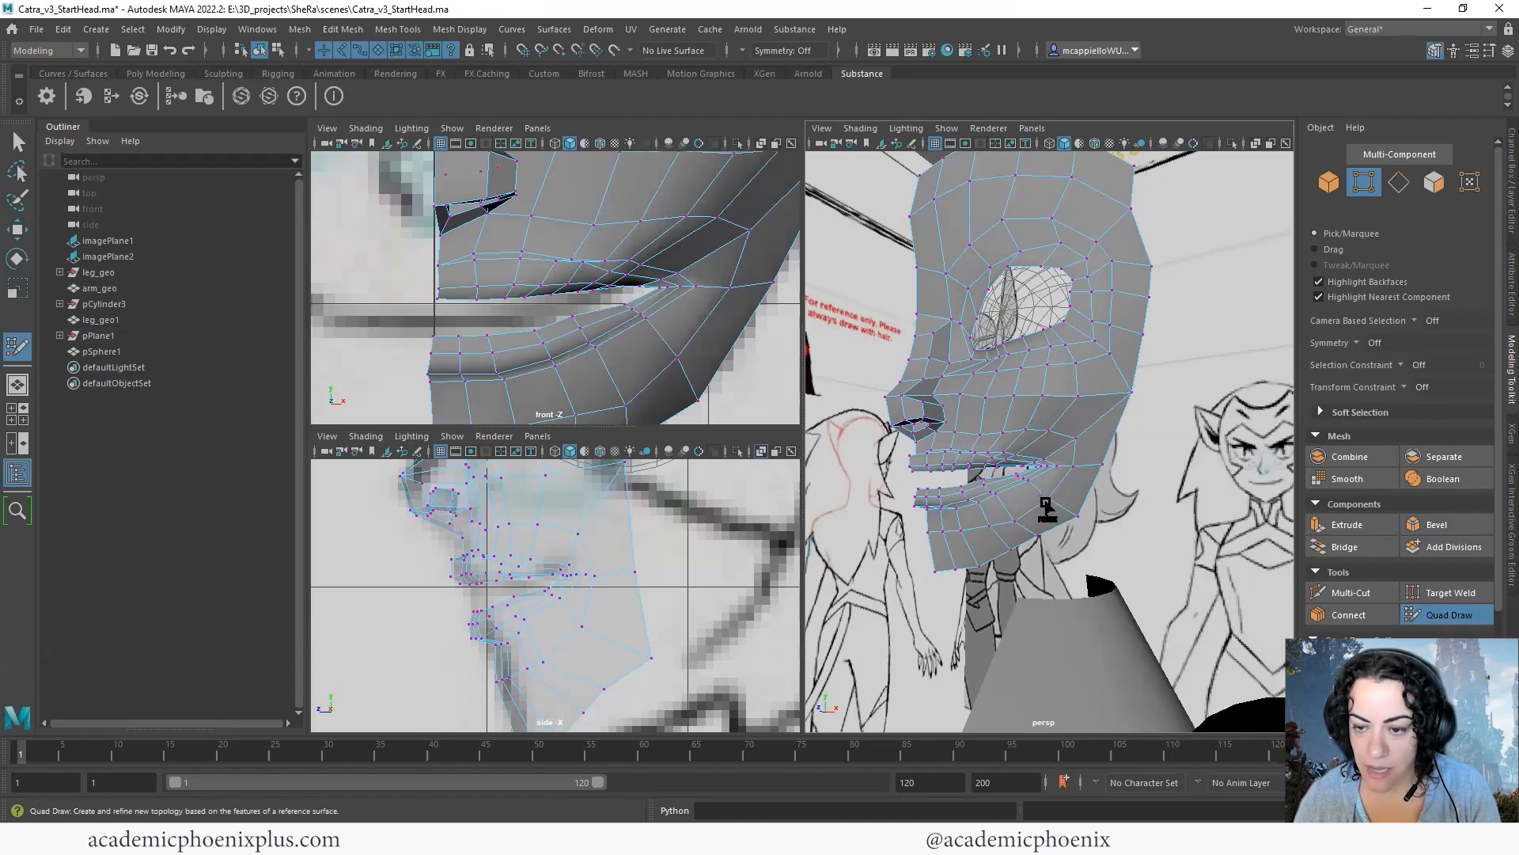
{"action": "left_click_drag", "start_coordinate": [1062, 467], "coordinate": [1033, 372], "text": "alt"}
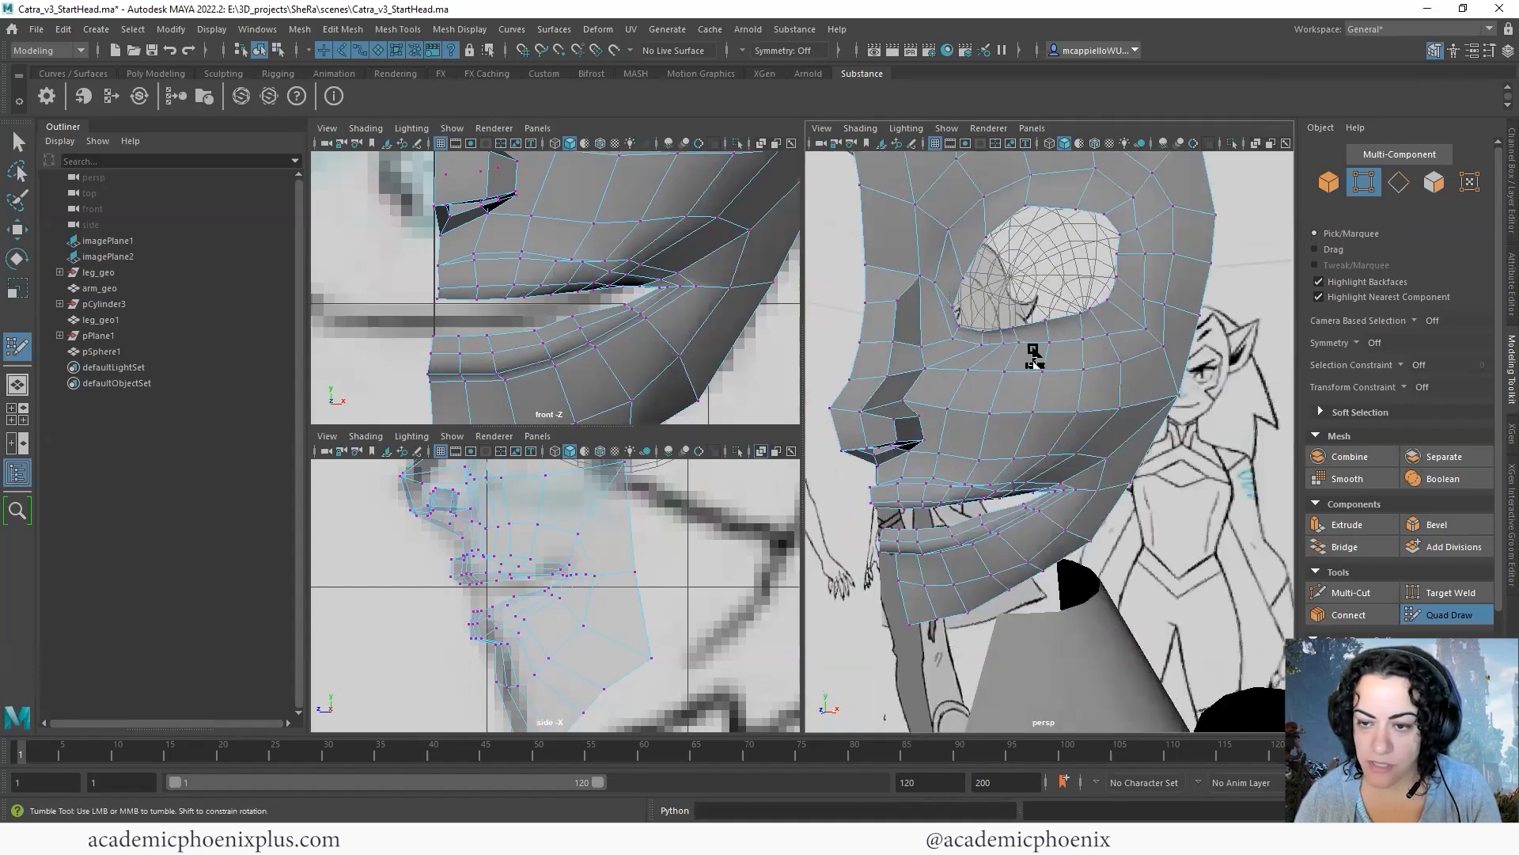
{"action": "middle_click_drag", "start_coordinate": [1011, 208], "coordinate": [1023, 332], "text": "alt"}
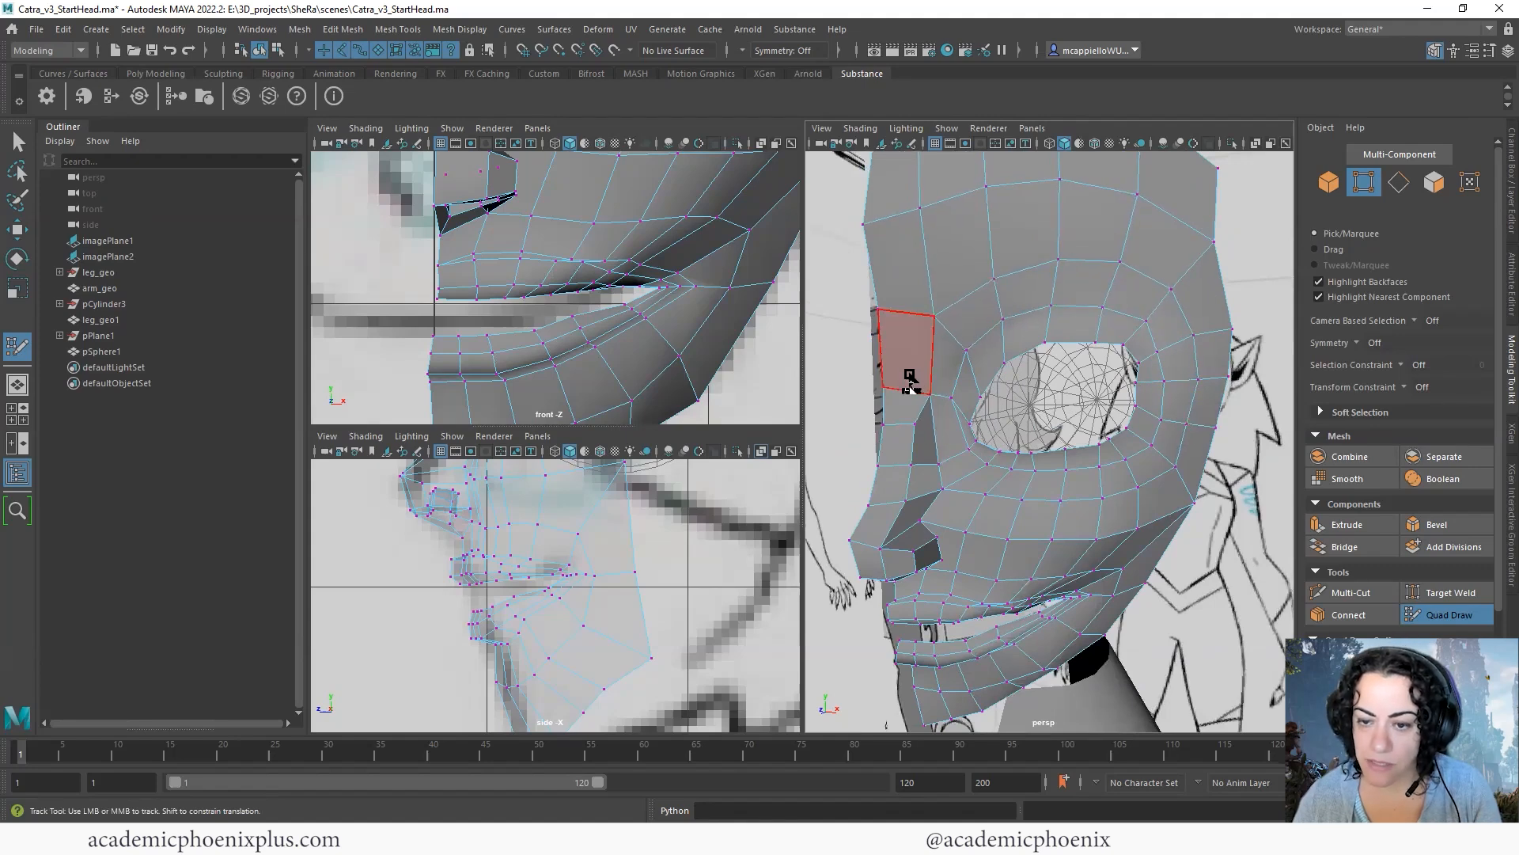
{"action": "mouse_move", "coordinate": [1024, 480]}
{"action": "left_mouse_down", "text": "alt"}
{"action": "mouse_move", "coordinate": [1008, 430]}
{"action": "mouse_move", "coordinate": [1044, 372]}
{"action": "mouse_move", "coordinate": [1029, 356]}
{"action": "mouse_move", "coordinate": [1057, 368]}
{"action": "mouse_move", "coordinate": [1061, 447]}
{"action": "mouse_move", "coordinate": [1146, 420]}
{"action": "mouse_move", "coordinate": [1136, 396]}
{"action": "mouse_move", "coordinate": [1009, 466]}
{"action": "left_mouse_up", "text": "alt"}
{"action": "scroll", "coordinate": [1004, 478], "scroll_direction": "up", "scroll_amount": 7}
{"action": "left_click_drag", "start_coordinate": [1012, 387], "coordinate": [979, 421], "text": "alt"}
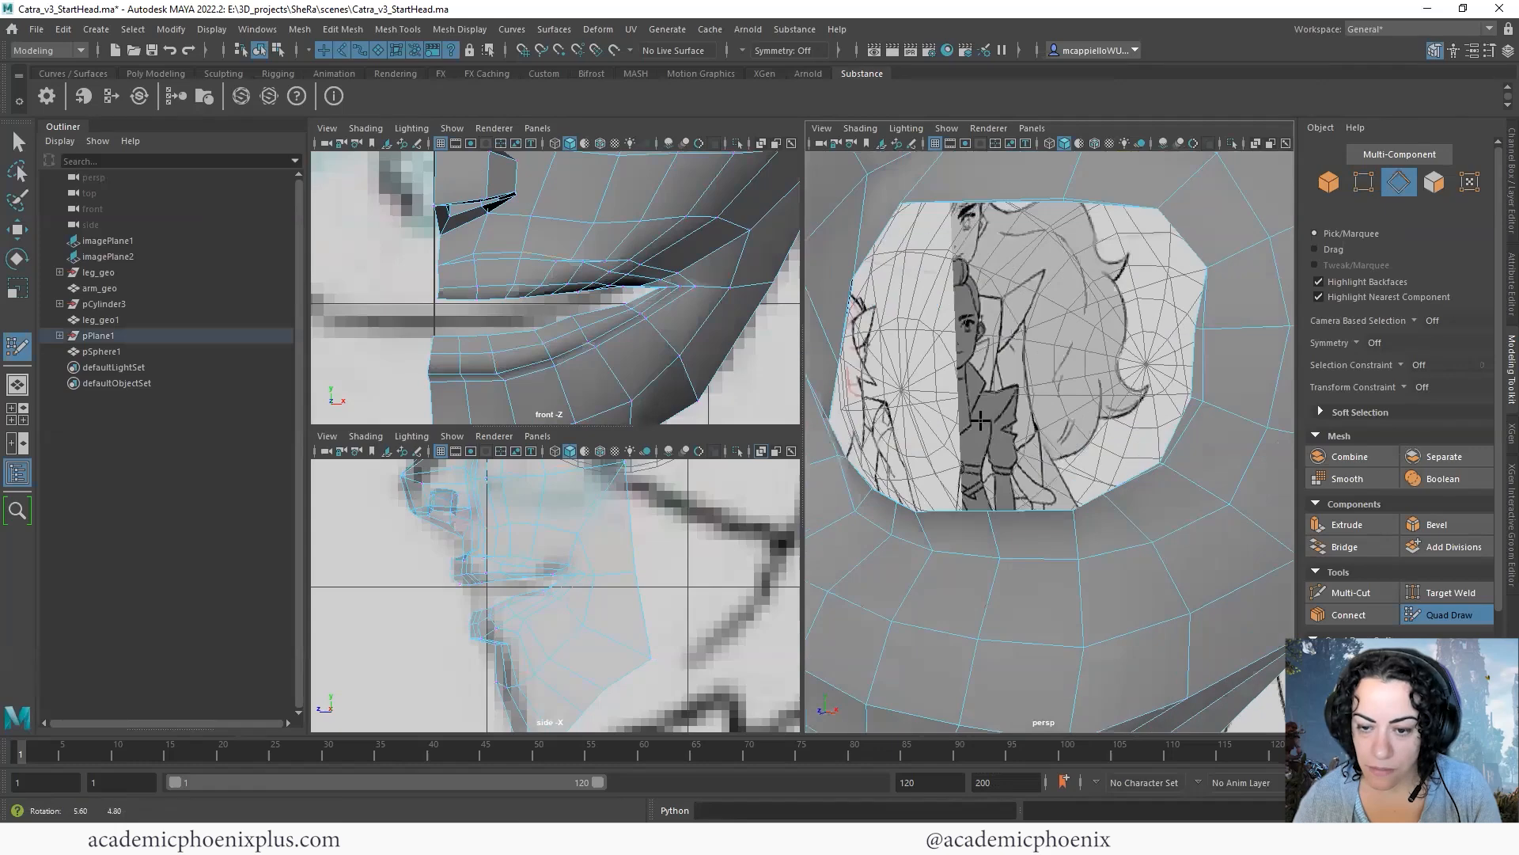
- Extrude the border edge loop of the eye opening backward into the socket
{"action": "key", "text": "w"}
{"action": "left_click", "coordinate": [997, 582]}
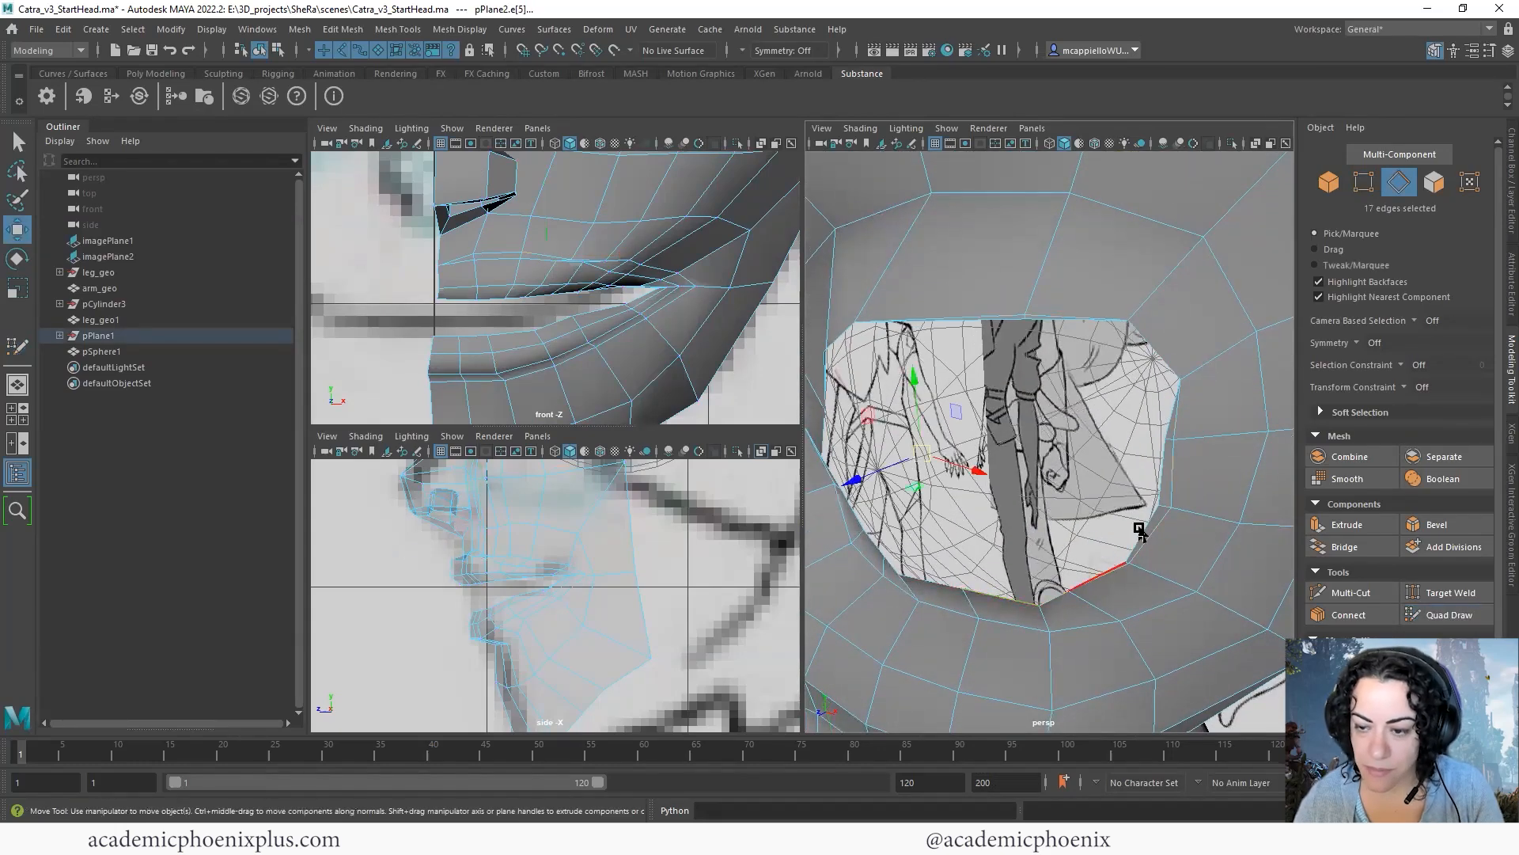
{"action": "left_click", "coordinate": [1160, 501]}
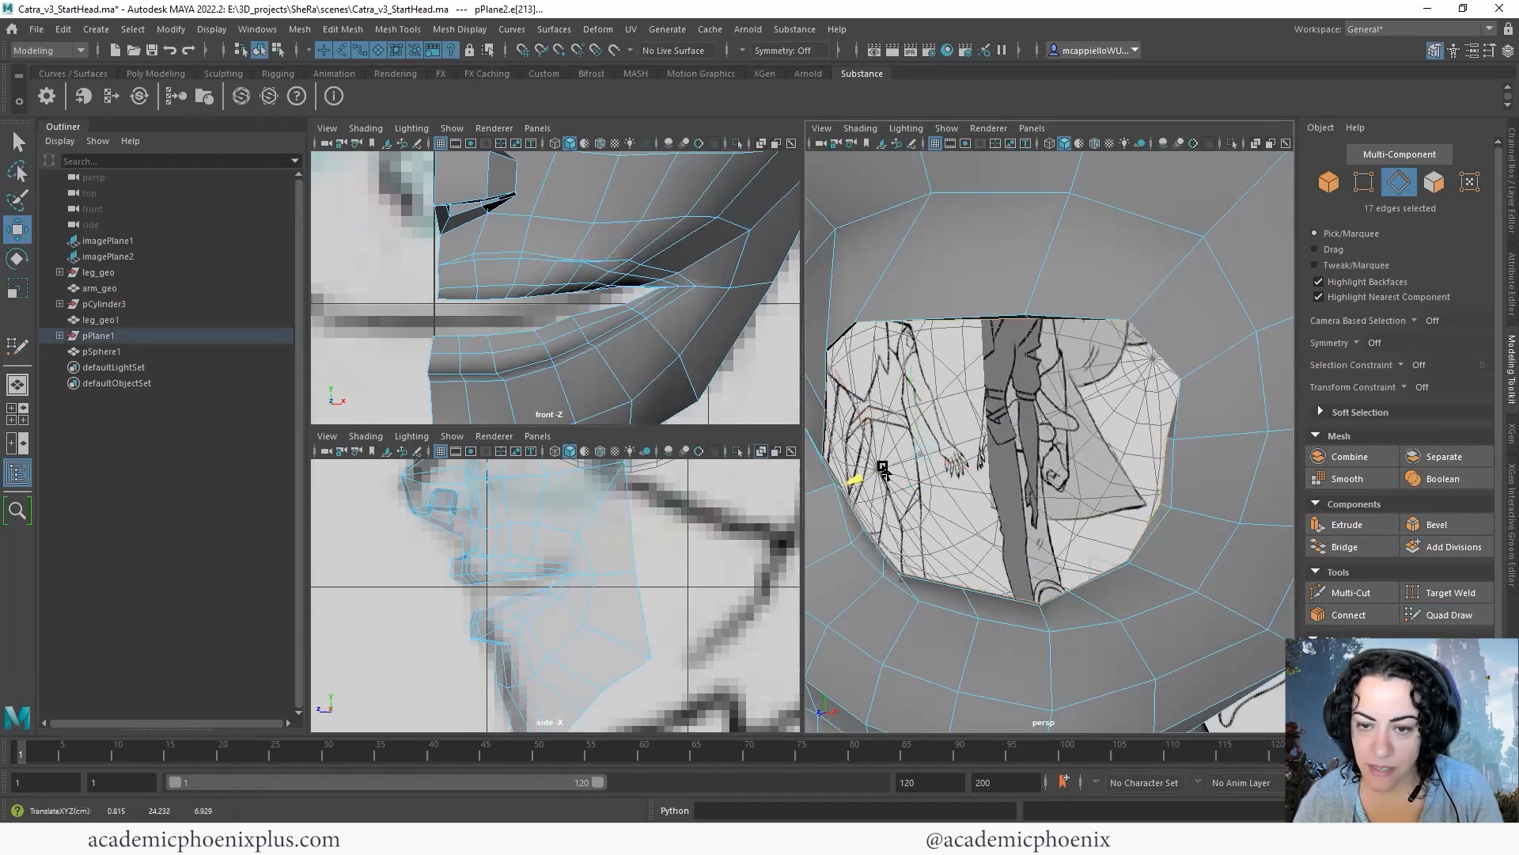
{"action": "left_click_drag", "start_coordinate": [937, 450], "coordinate": [979, 435]}
{"action": "left_click_drag", "start_coordinate": [1077, 446], "coordinate": [1149, 420], "text": "alt"}
{"action": "scroll", "coordinate": [1070, 452], "scroll_direction": "down", "scroll_amount": 5}
{"action": "key", "text": "r"}
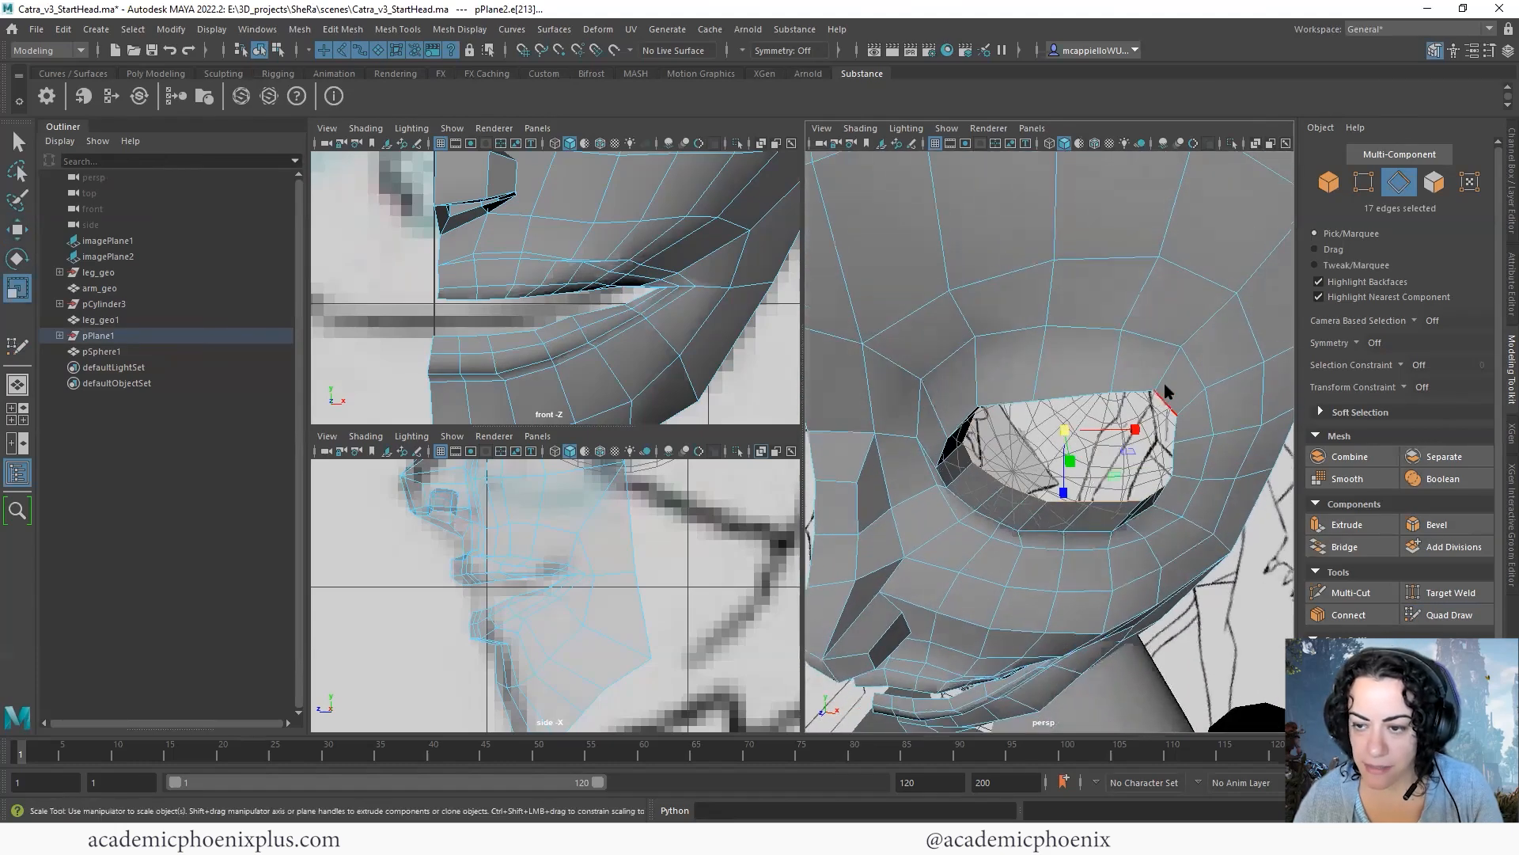
{"action": "right_click_drag", "start_coordinate": [1150, 422], "coordinate": [1209, 381]}
{"action": "scroll", "coordinate": [1180, 475], "scroll_direction": "down", "scroll_amount": 6}
- Return to object mode and inspect the eye opening, nose and lips with smooth preview on
{"action": "left_click", "coordinate": [1180, 515]}
{"action": "left_click_drag", "start_coordinate": [1059, 566], "coordinate": [1025, 454], "text": "alt"}
{"action": "left_click", "coordinate": [1072, 553]}
{"action": "key", "text": "3"}
{"action": "left_click", "coordinate": [1117, 592]}
{"action": "scroll", "coordinate": [1075, 475], "scroll_direction": "up", "scroll_amount": 5}
{"action": "middle_click_drag", "start_coordinate": [1075, 485], "coordinate": [1186, 433], "text": "alt"}
{"action": "left_click_drag", "start_coordinate": [1186, 433], "coordinate": [1133, 442], "text": "alt"}
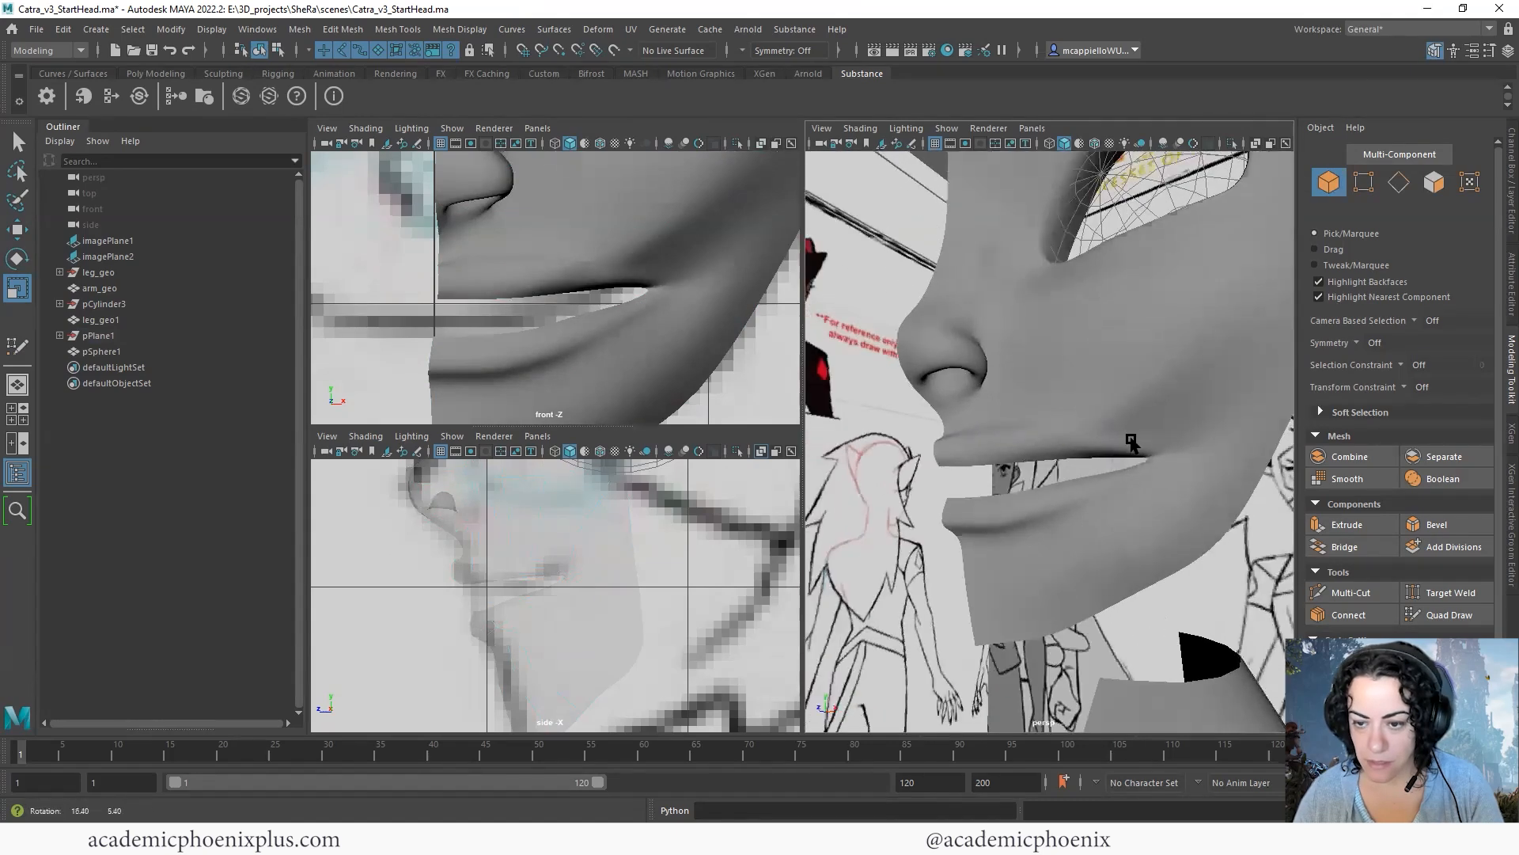
- Turn off smooth preview and lower the eight vertices along the bottom of the upper lip
{"action": "left_click", "coordinate": [1131, 440]}
{"action": "scroll", "coordinate": [980, 459], "scroll_direction": "up", "scroll_amount": 5}
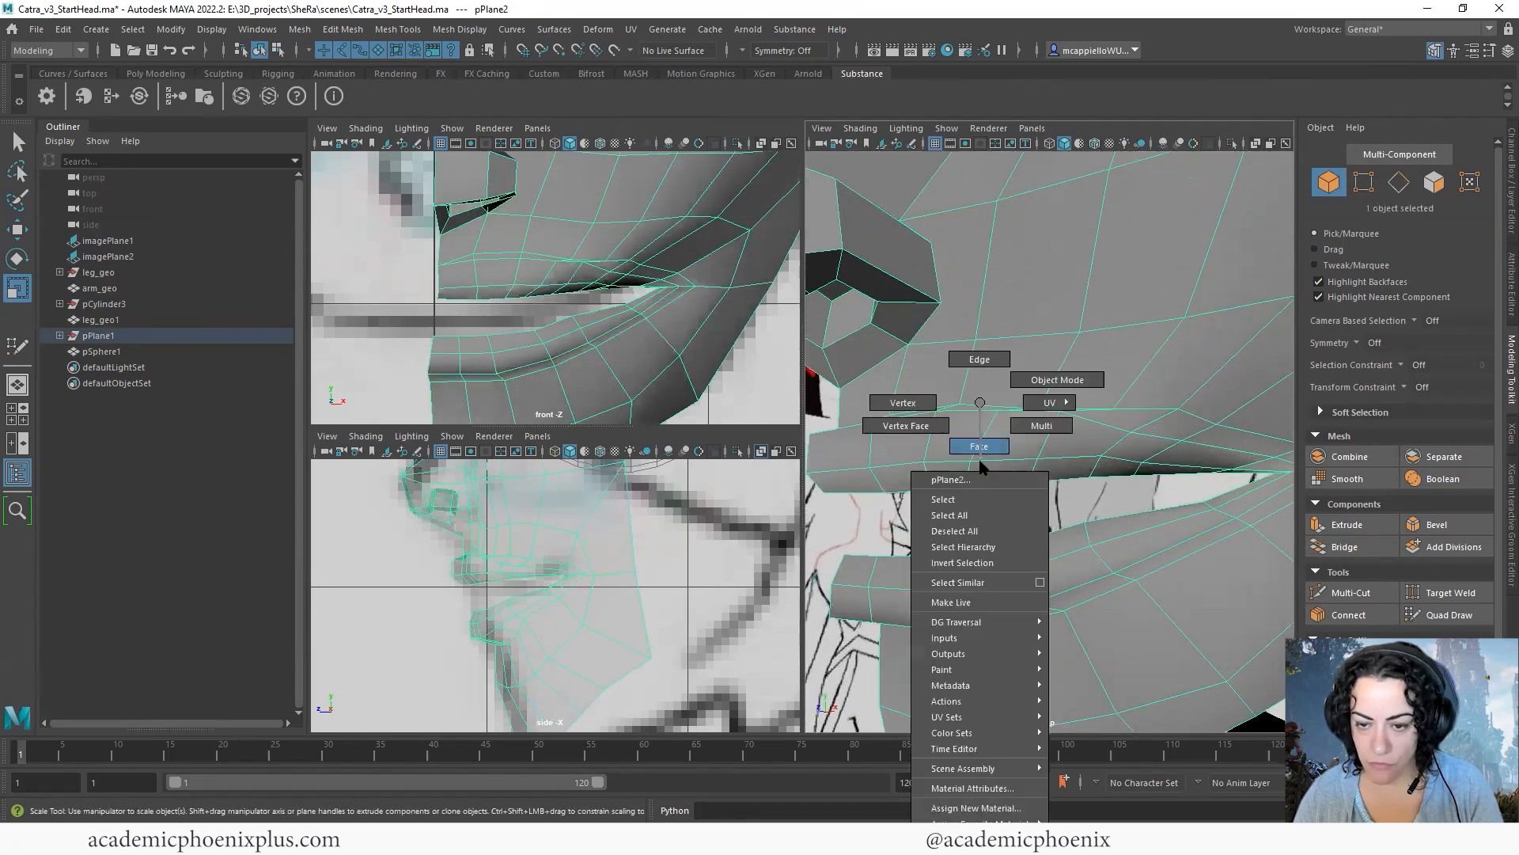
{"action": "right_click_drag", "start_coordinate": [929, 419], "coordinate": [894, 423]}
{"action": "scroll", "coordinate": [918, 439], "scroll_direction": "down", "scroll_amount": 5}
{"action": "left_click_drag", "start_coordinate": [915, 444], "coordinate": [1102, 459], "text": "alt"}
{"action": "key", "text": "w"}
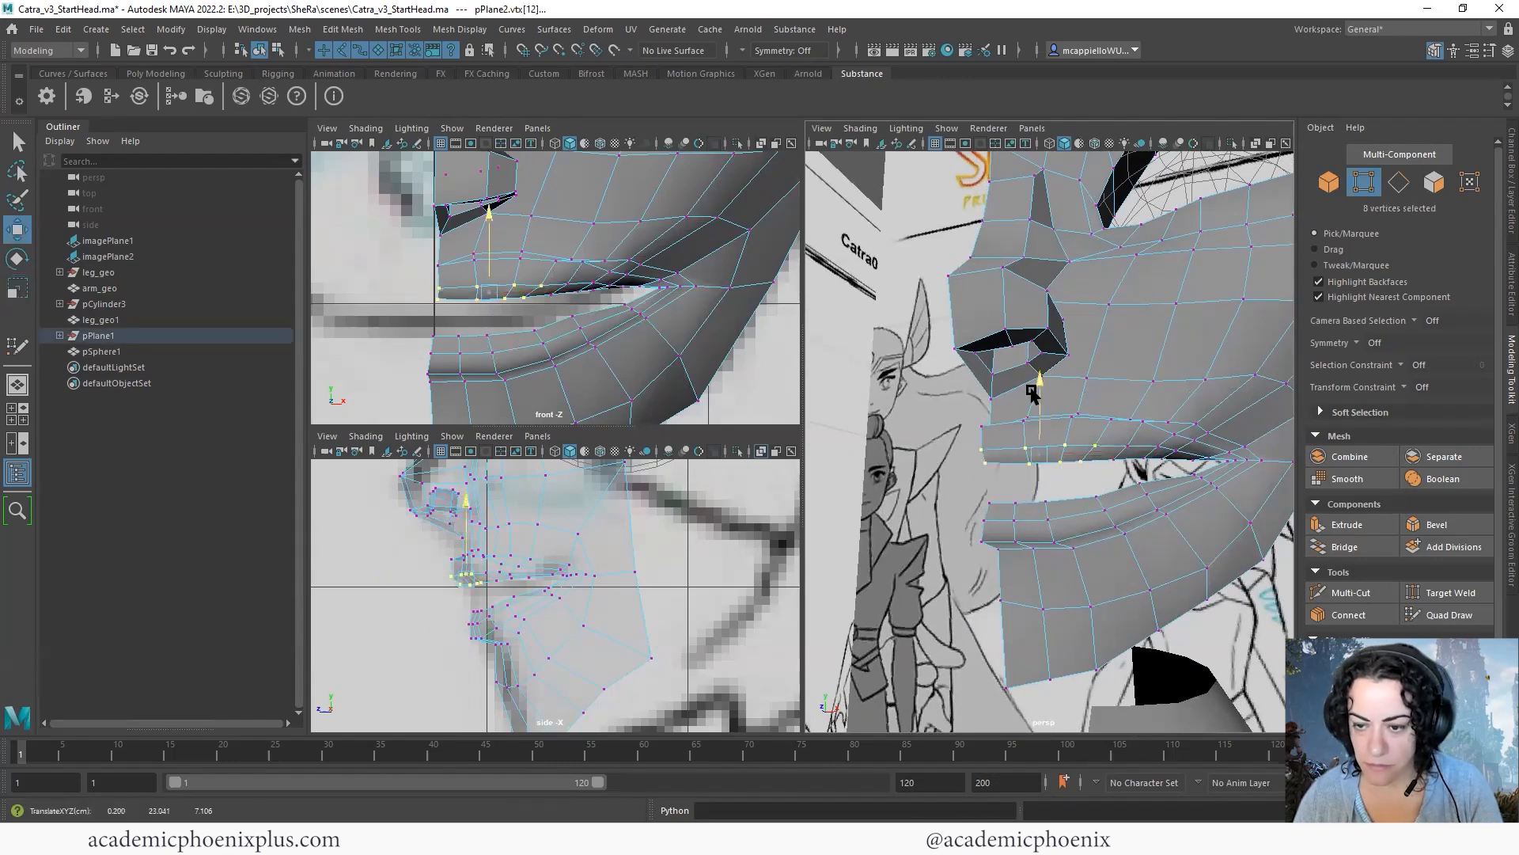
{"action": "left_click_drag", "start_coordinate": [1032, 389], "coordinate": [1032, 395]}
- Lower the four central bottom vertices of the upper lip and raise the six central vertices of the lower lip
{"action": "left_click", "coordinate": [1089, 494]}
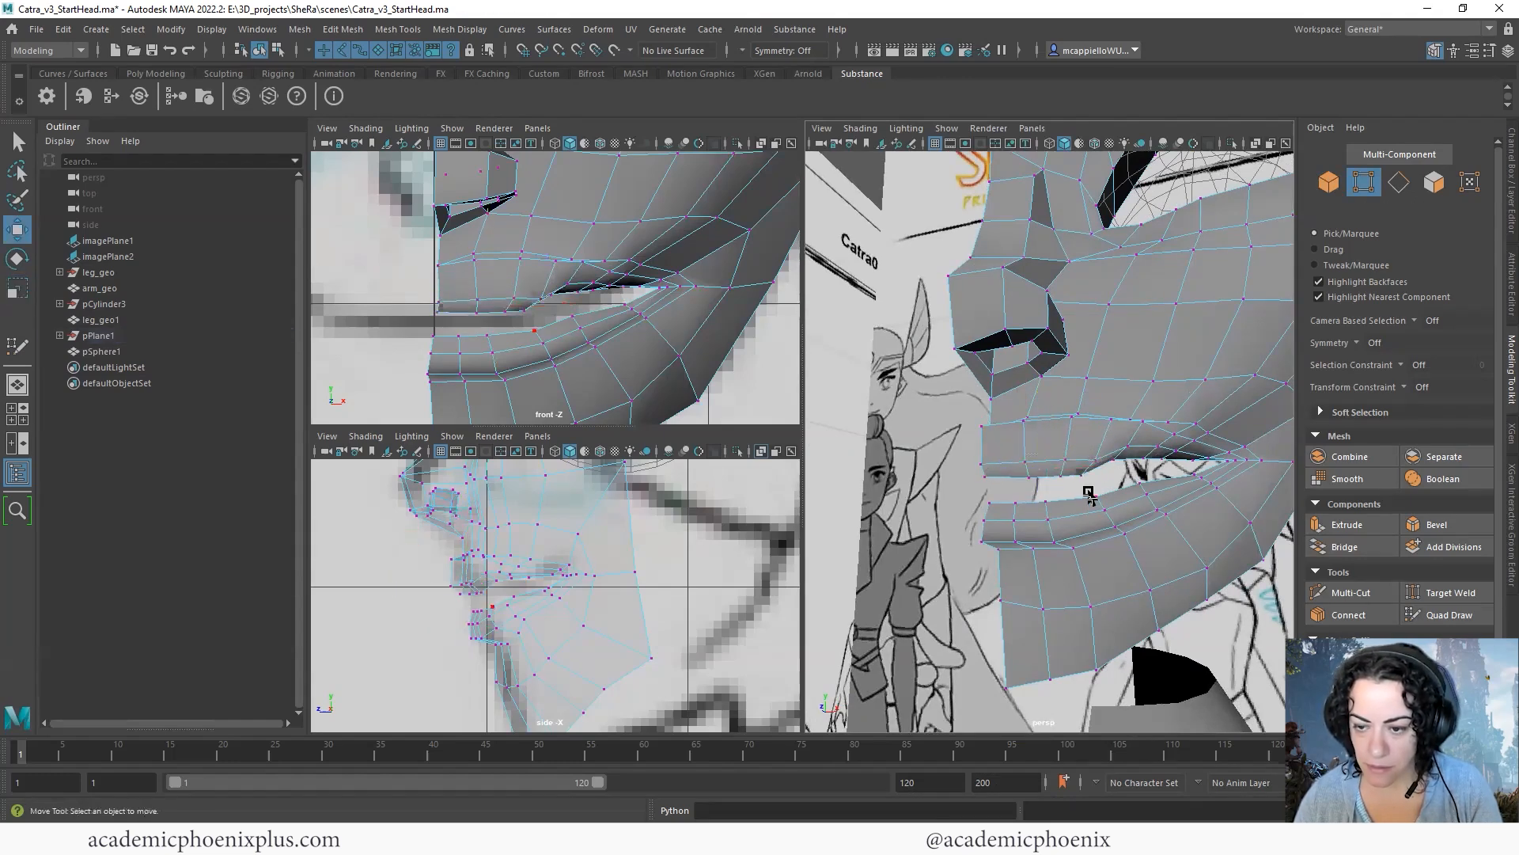
{"action": "left_click_drag", "start_coordinate": [980, 473], "coordinate": [981, 475]}
{"action": "left_click_drag", "start_coordinate": [1033, 405], "coordinate": [1033, 412]}
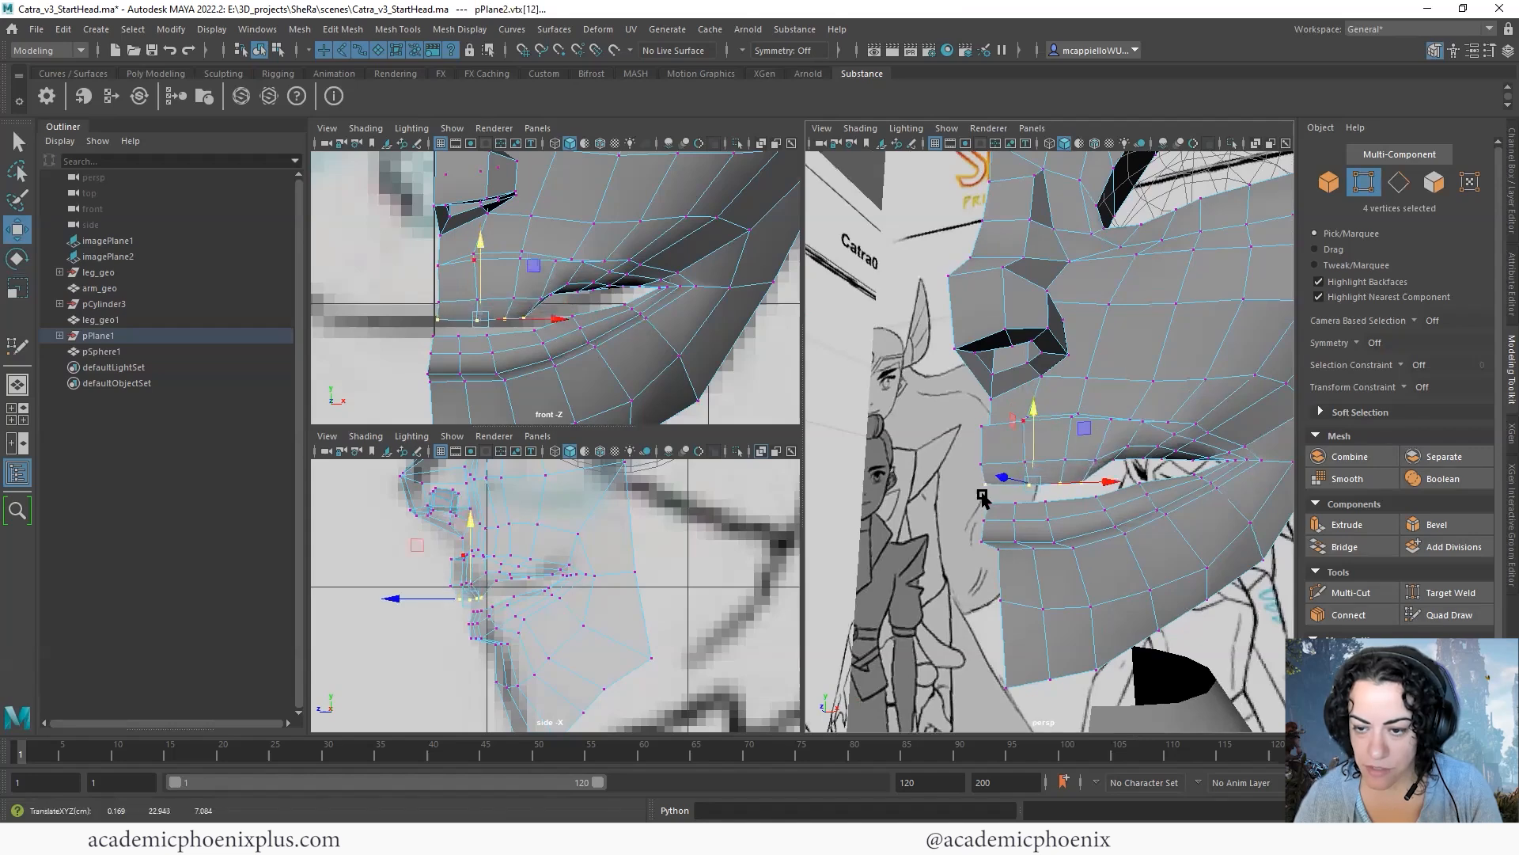
{"action": "left_click_drag", "start_coordinate": [1047, 519], "coordinate": [1047, 519]}
{"action": "left_click_drag", "start_coordinate": [1015, 427], "coordinate": [1014, 424]}
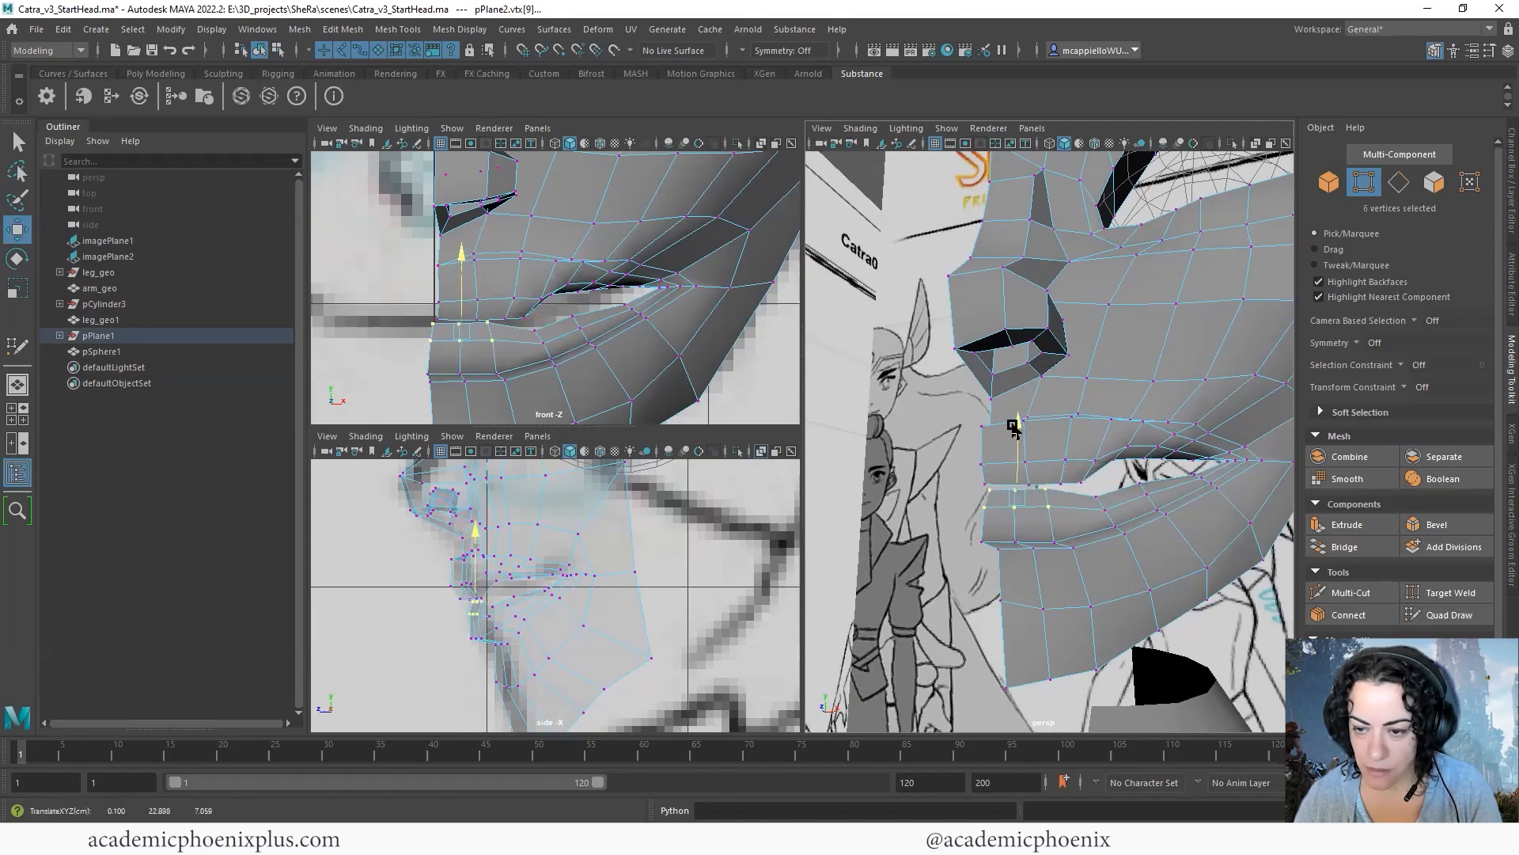
- Lower the upper-lip edge vertices toward the mouth corner and adjust two facing lower-lip vertices to narrow the gap
{"action": "left_click_drag", "start_coordinate": [1164, 468], "coordinate": [1081, 432], "text": "alt"}
{"action": "left_click_drag", "start_coordinate": [1083, 434], "coordinate": [1055, 467]}
{"action": "left_click_drag", "start_coordinate": [1063, 384], "coordinate": [1062, 396]}
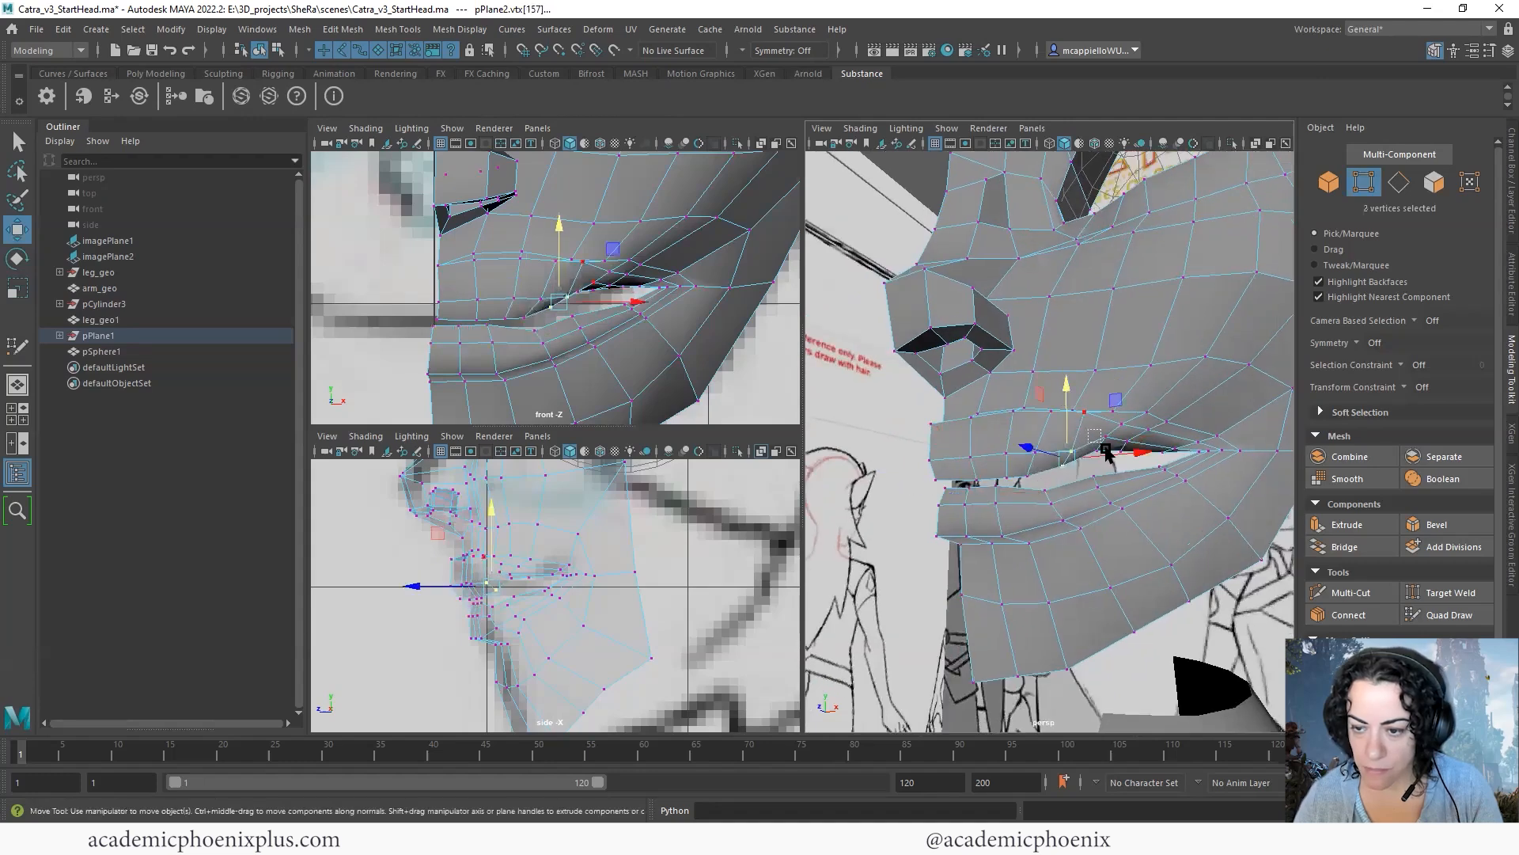
{"action": "left_click", "coordinate": [1067, 475]}
{"action": "left_click", "coordinate": [1071, 469]}
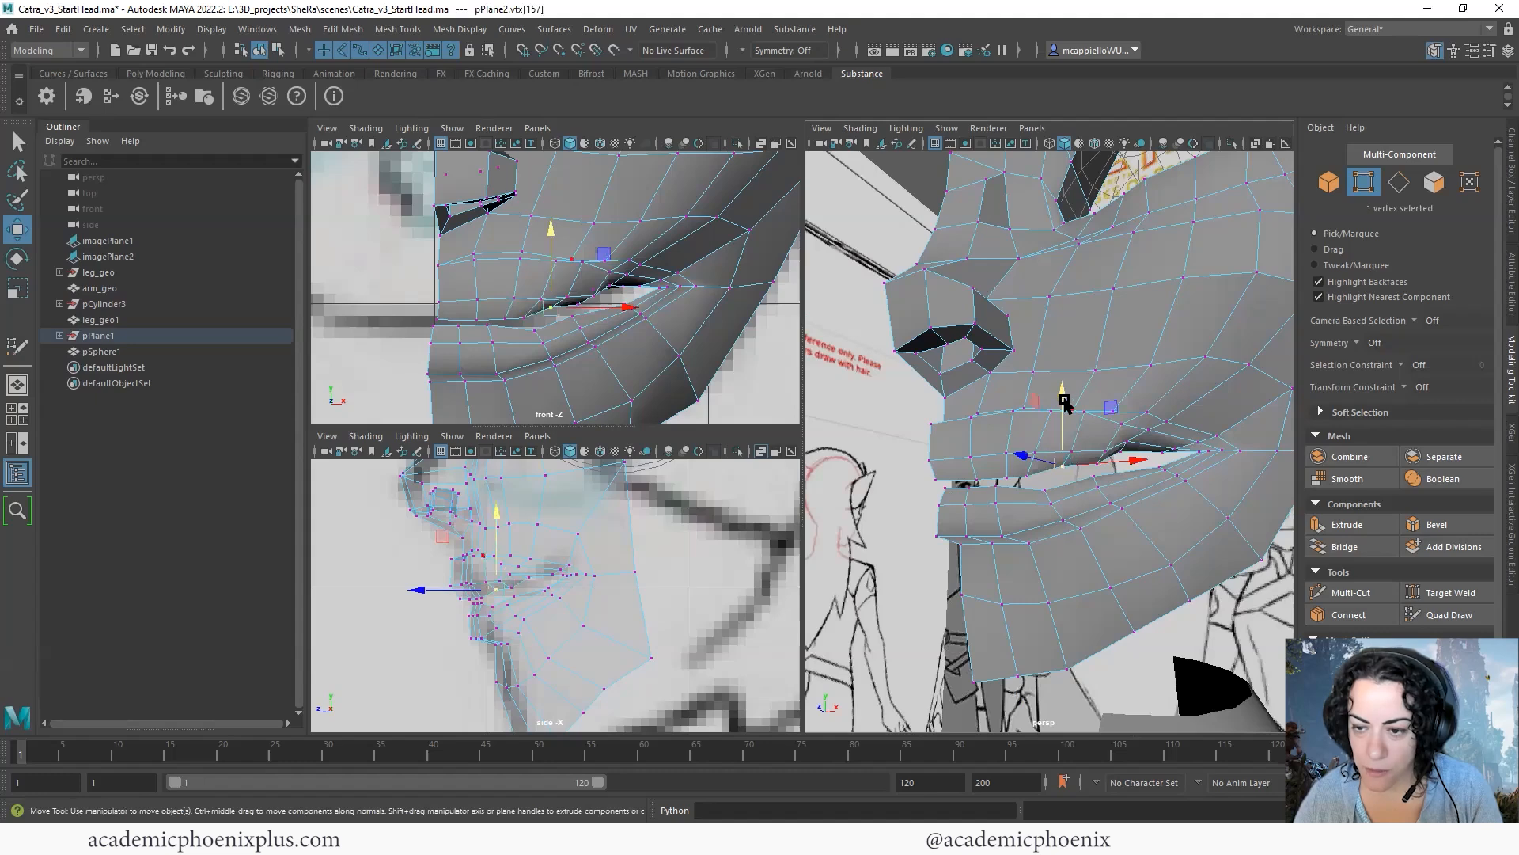
{"action": "left_click_drag", "start_coordinate": [1054, 420], "coordinate": [1059, 412]}
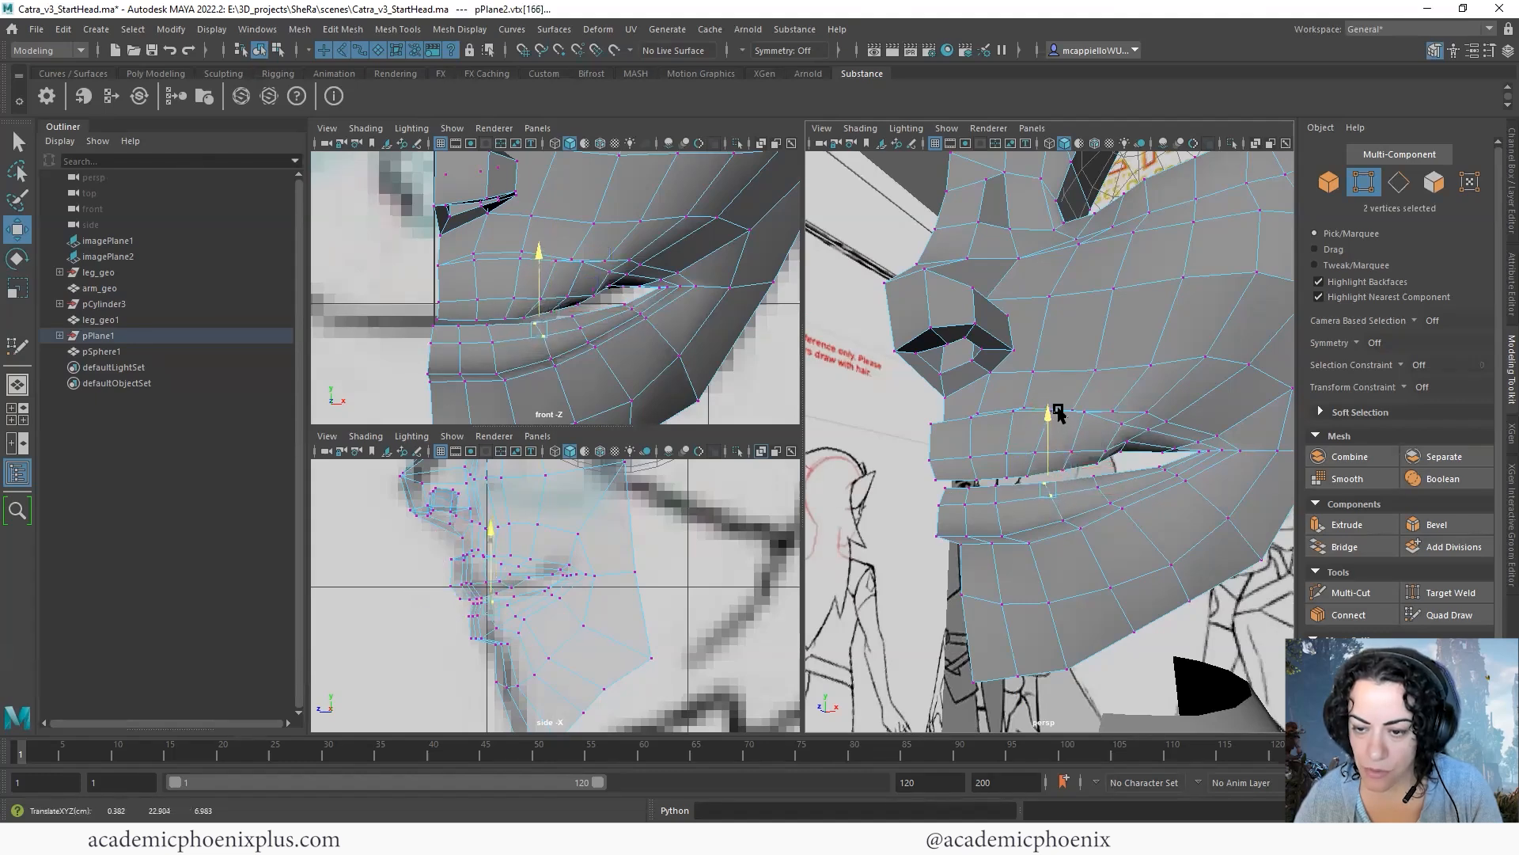
- Adjust the depth of individual vertices on the front of the upper lip and at its upper centre-line point
{"action": "left_click_drag", "start_coordinate": [1213, 473], "coordinate": [1058, 424], "text": "alt"}
{"action": "right_click_drag", "start_coordinate": [1058, 424], "coordinate": [1108, 440], "text": "alt"}
{"action": "middle_click_drag", "start_coordinate": [950, 471], "coordinate": [1091, 451], "text": "alt"}
{"action": "left_click_drag", "start_coordinate": [1053, 449], "coordinate": [1088, 459], "text": "alt"}
{"action": "left_click", "coordinate": [1036, 488]}
{"action": "left_click_drag", "start_coordinate": [1000, 534], "coordinate": [1053, 490], "text": "alt"}
{"action": "left_click", "coordinate": [1042, 487]}
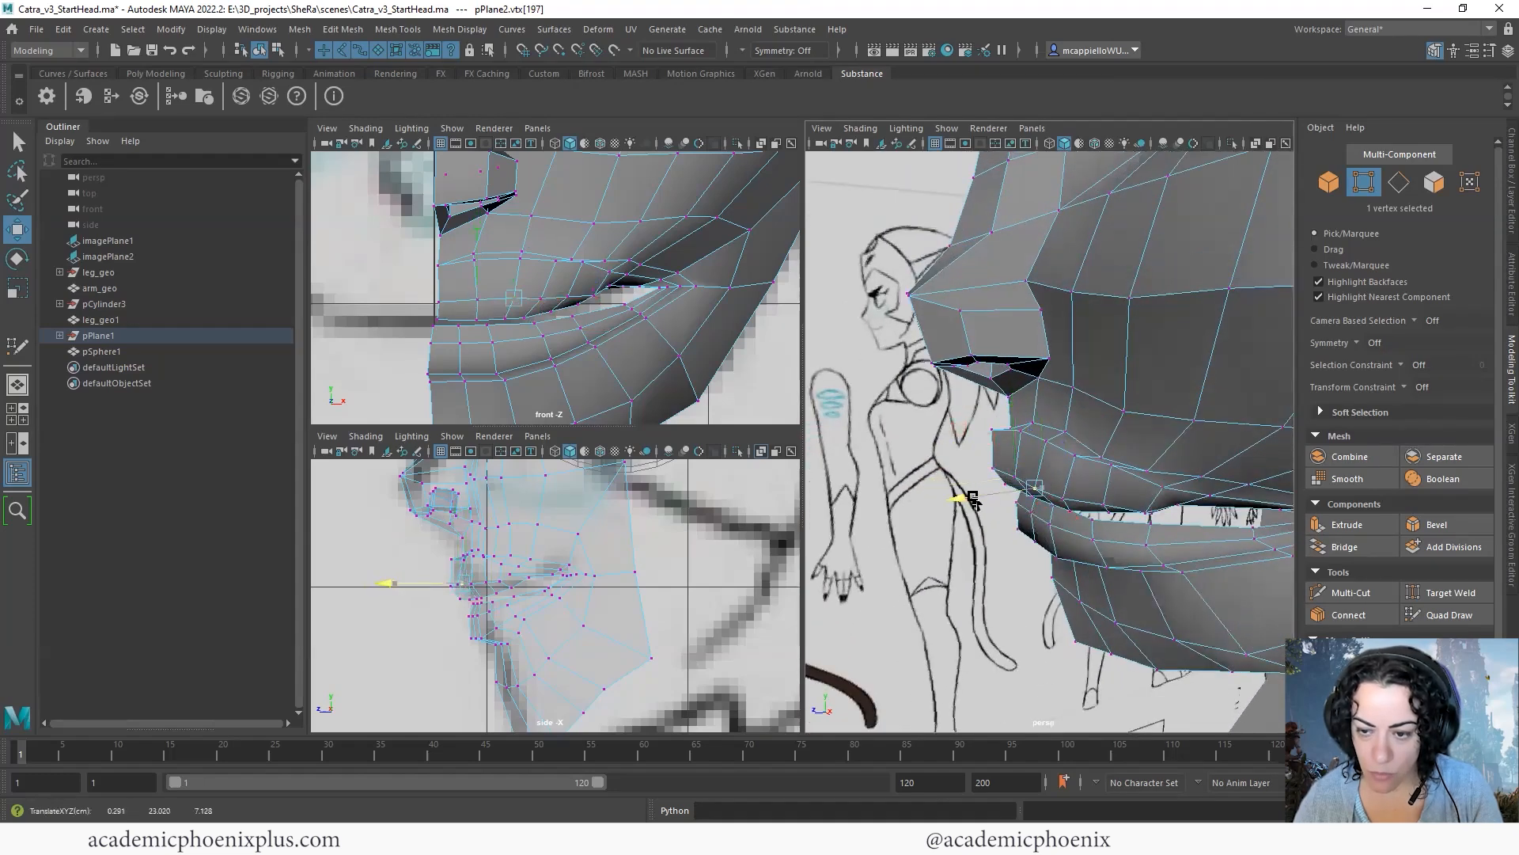
{"action": "left_click_drag", "start_coordinate": [956, 500], "coordinate": [1095, 404], "text": "alt"}
{"action": "left_click", "coordinate": [1088, 410]}
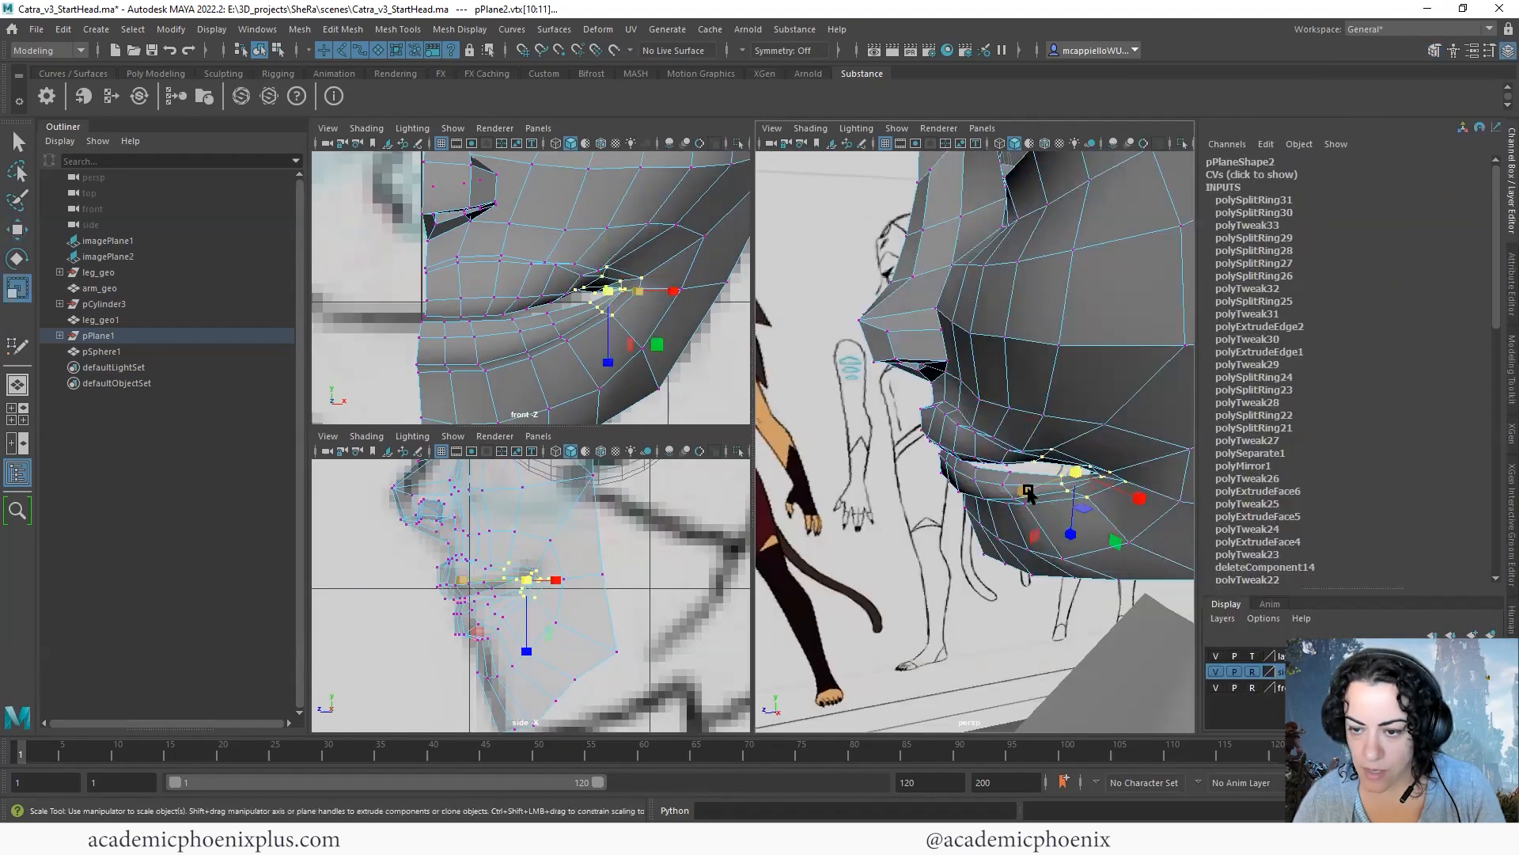
{"action": "left_click_drag", "start_coordinate": [1078, 475], "coordinate": [1037, 499]}
- Move the group of mouth-corner vertices in depth and rotate it to follow the curve of the face
{"action": "key", "text": "w"}
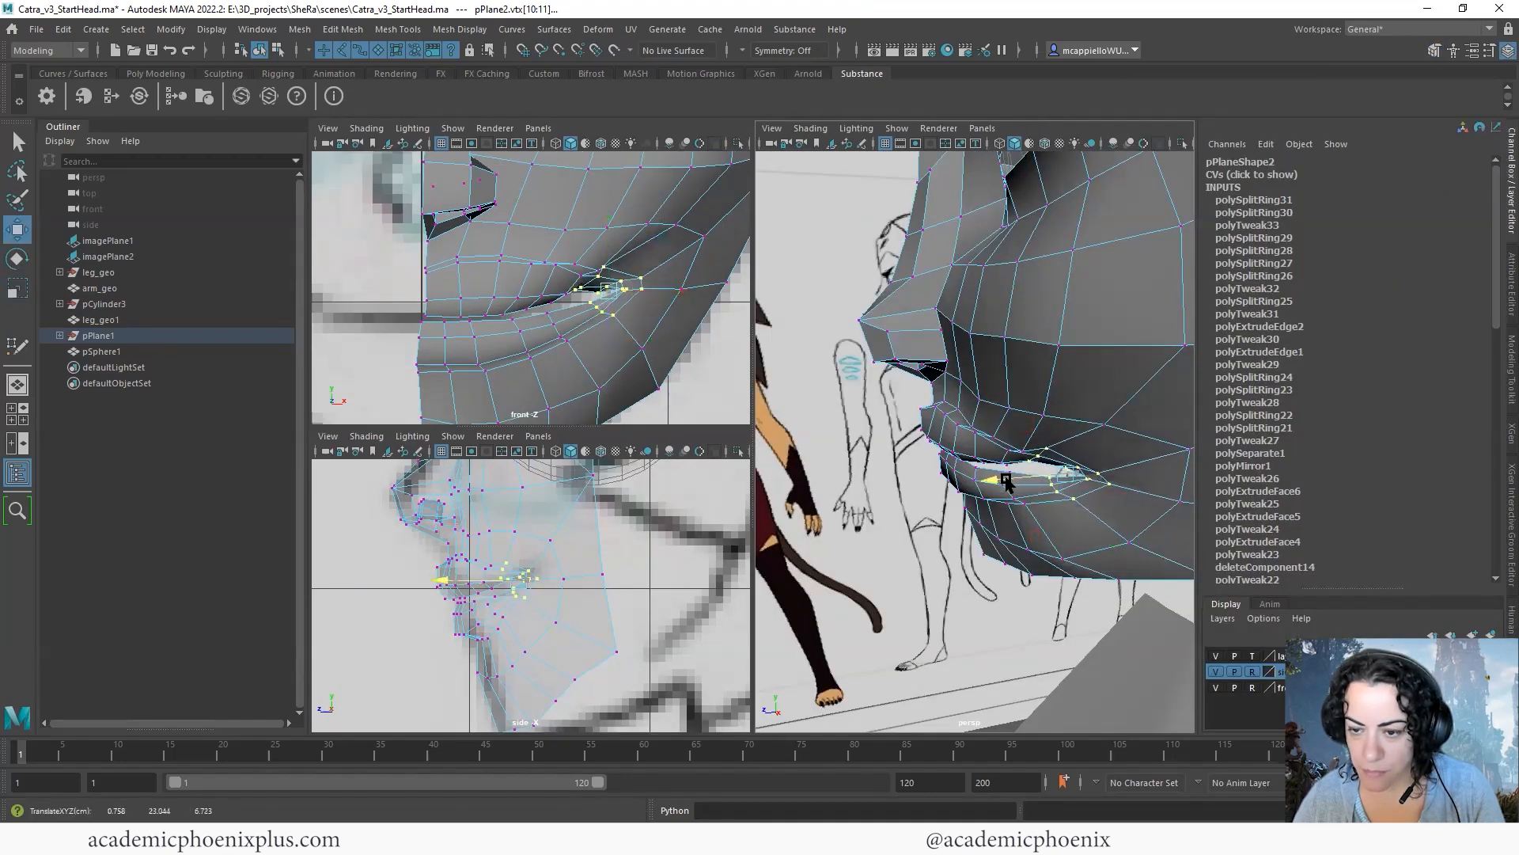
{"action": "key", "text": "e"}
{"action": "left_click_drag", "start_coordinate": [1128, 476], "coordinate": [1026, 509], "text": "alt"}
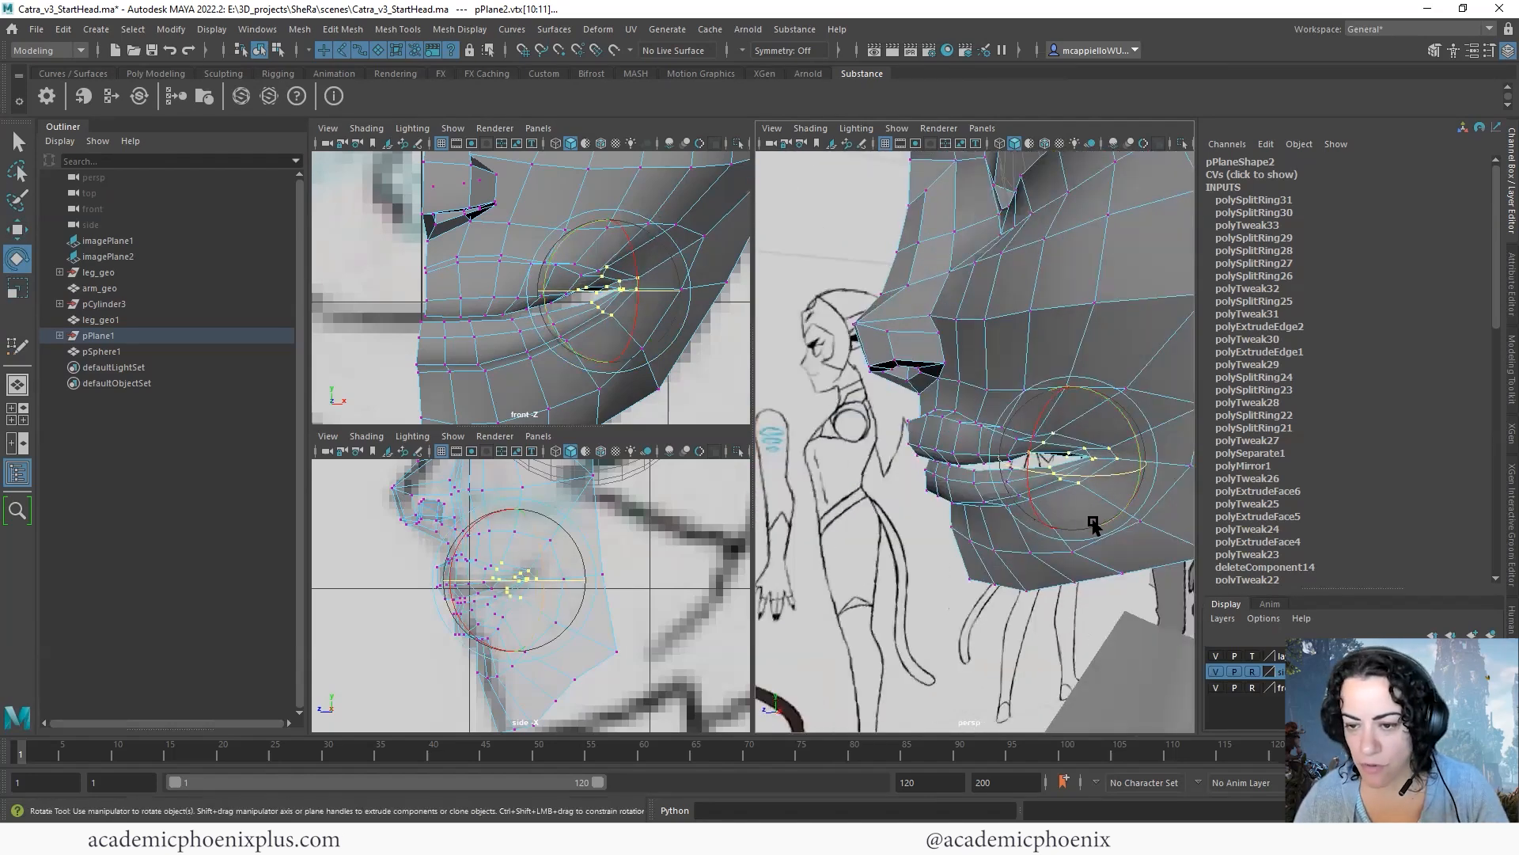
{"action": "left_click", "coordinate": [1044, 596]}
{"action": "left_click_drag", "start_coordinate": [1192, 475], "coordinate": [1258, 453], "text": "alt"}
{"action": "right_click_drag", "start_coordinate": [1167, 390], "coordinate": [1266, 434], "text": "alt"}
- Maximize the side view and lower the upper-lip edge vertices to match the mouth line in the drawing
{"action": "mouse_move", "coordinate": [1016, 437]}
{"action": "left_mouse_down", "text": "alt"}
{"action": "mouse_move", "coordinate": [995, 446]}
{"action": "mouse_move", "coordinate": [1016, 436]}
{"action": "left_mouse_up", "text": "alt"}
{"action": "left_click", "coordinate": [1009, 433]}
{"action": "key", "text": "space"}
{"action": "right_click_drag", "start_coordinate": [894, 467], "coordinate": [1148, 439], "text": "alt"}
{"action": "middle_click_drag", "start_coordinate": [975, 423], "coordinate": [952, 456], "text": "alt"}
{"action": "right_click_drag", "start_coordinate": [952, 457], "coordinate": [641, 502], "text": "alt"}
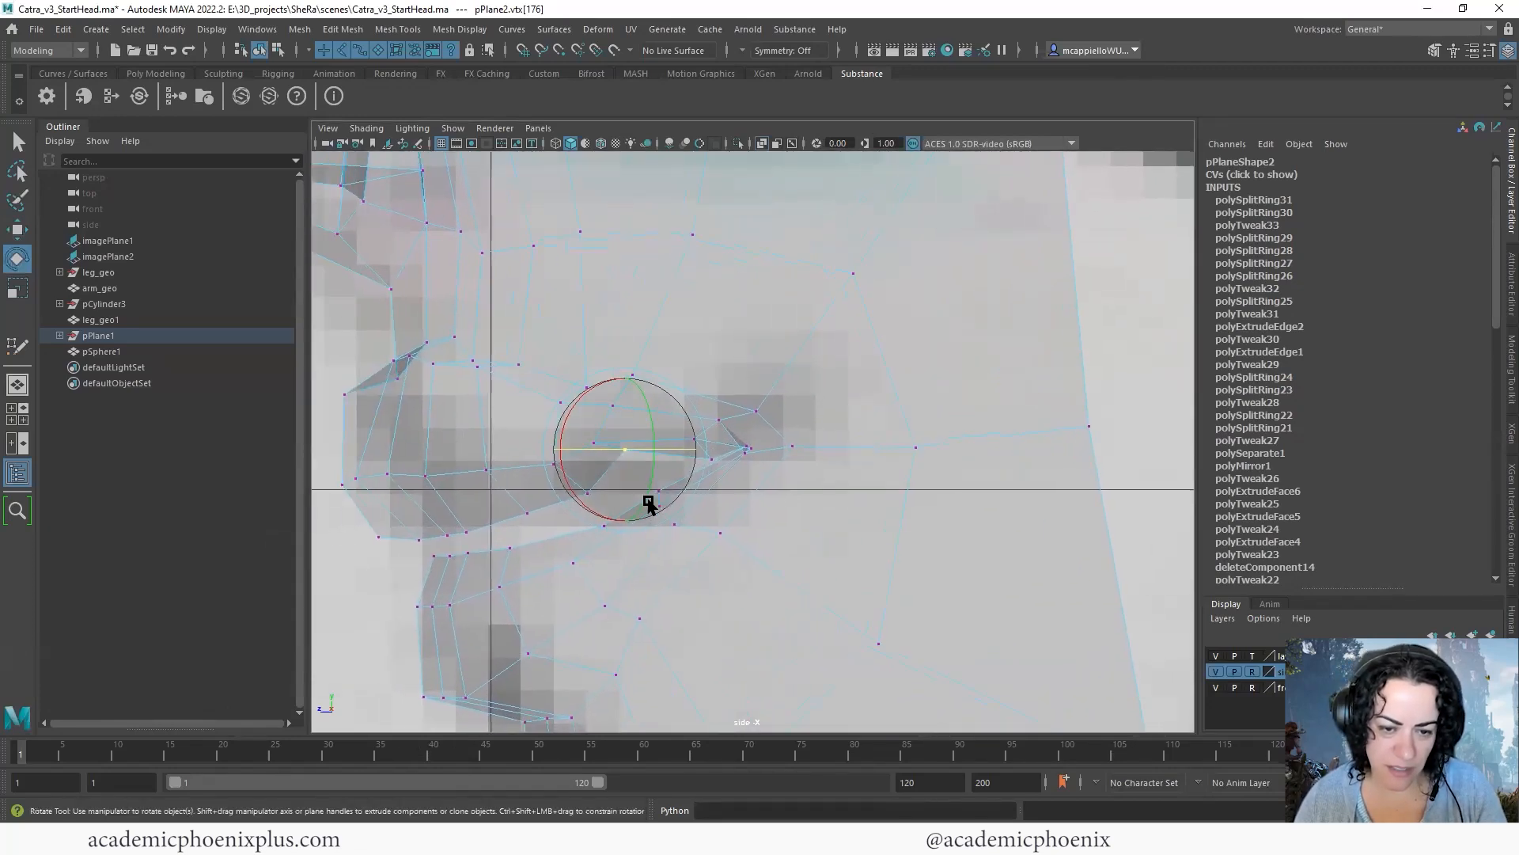
{"action": "key", "text": "w"}
{"action": "left_click_drag", "start_coordinate": [621, 449], "coordinate": [617, 475]}
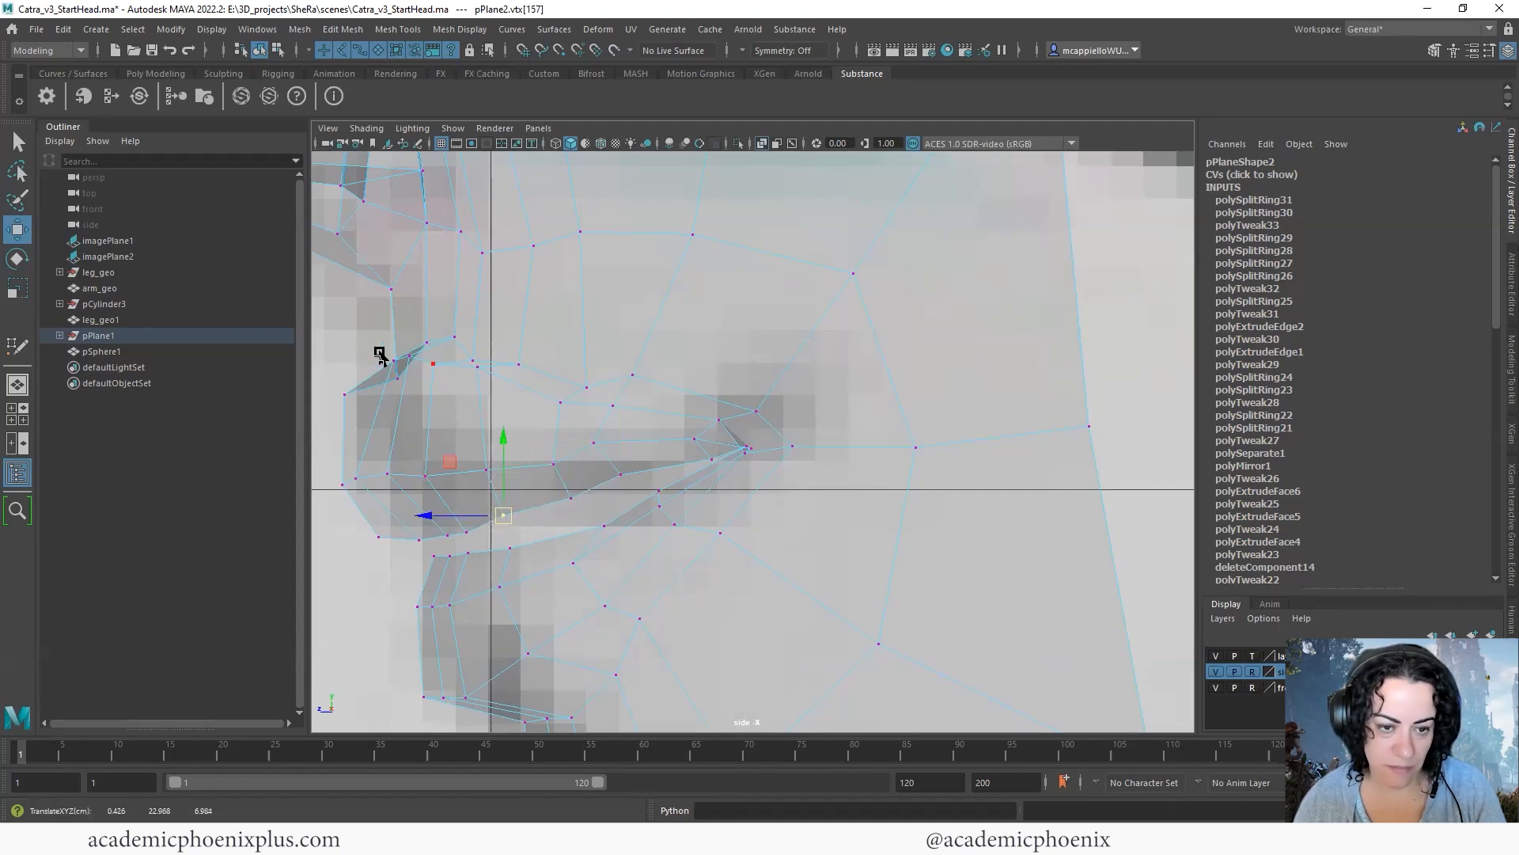
- Adjust the front vertices of the lower lip and the mouth-corner vertices in the side view to match the drawing
{"action": "middle_click_drag", "start_coordinate": [394, 413], "coordinate": [412, 412], "text": "alt"}
{"action": "middle_click_drag", "start_coordinate": [610, 459], "coordinate": [575, 385], "text": "alt"}
{"action": "left_click", "coordinate": [394, 536]}
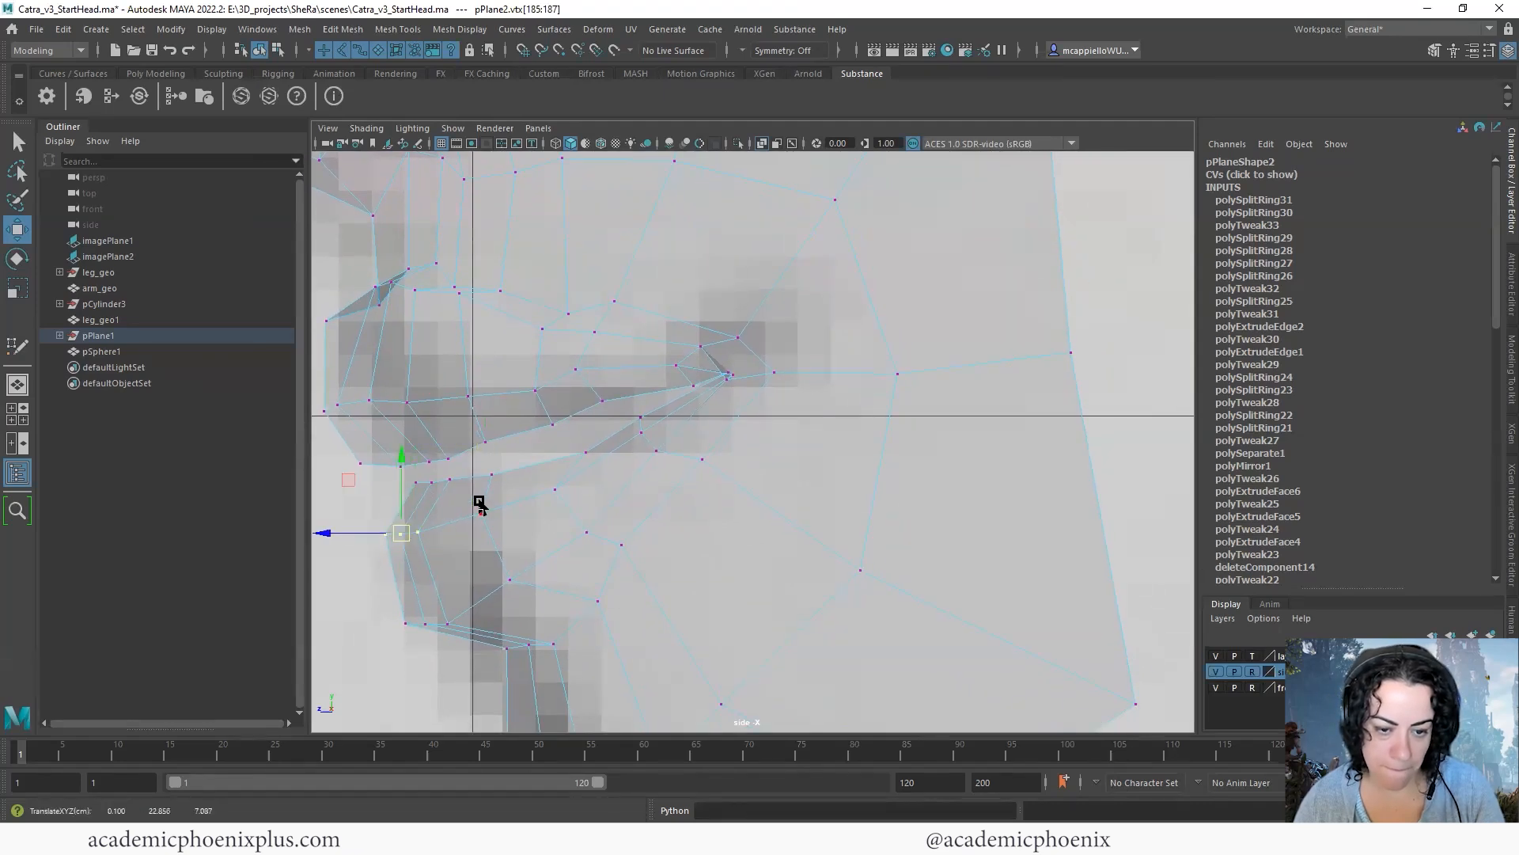
{"action": "middle_click_drag", "start_coordinate": [649, 469], "coordinate": [660, 472], "text": "alt"}
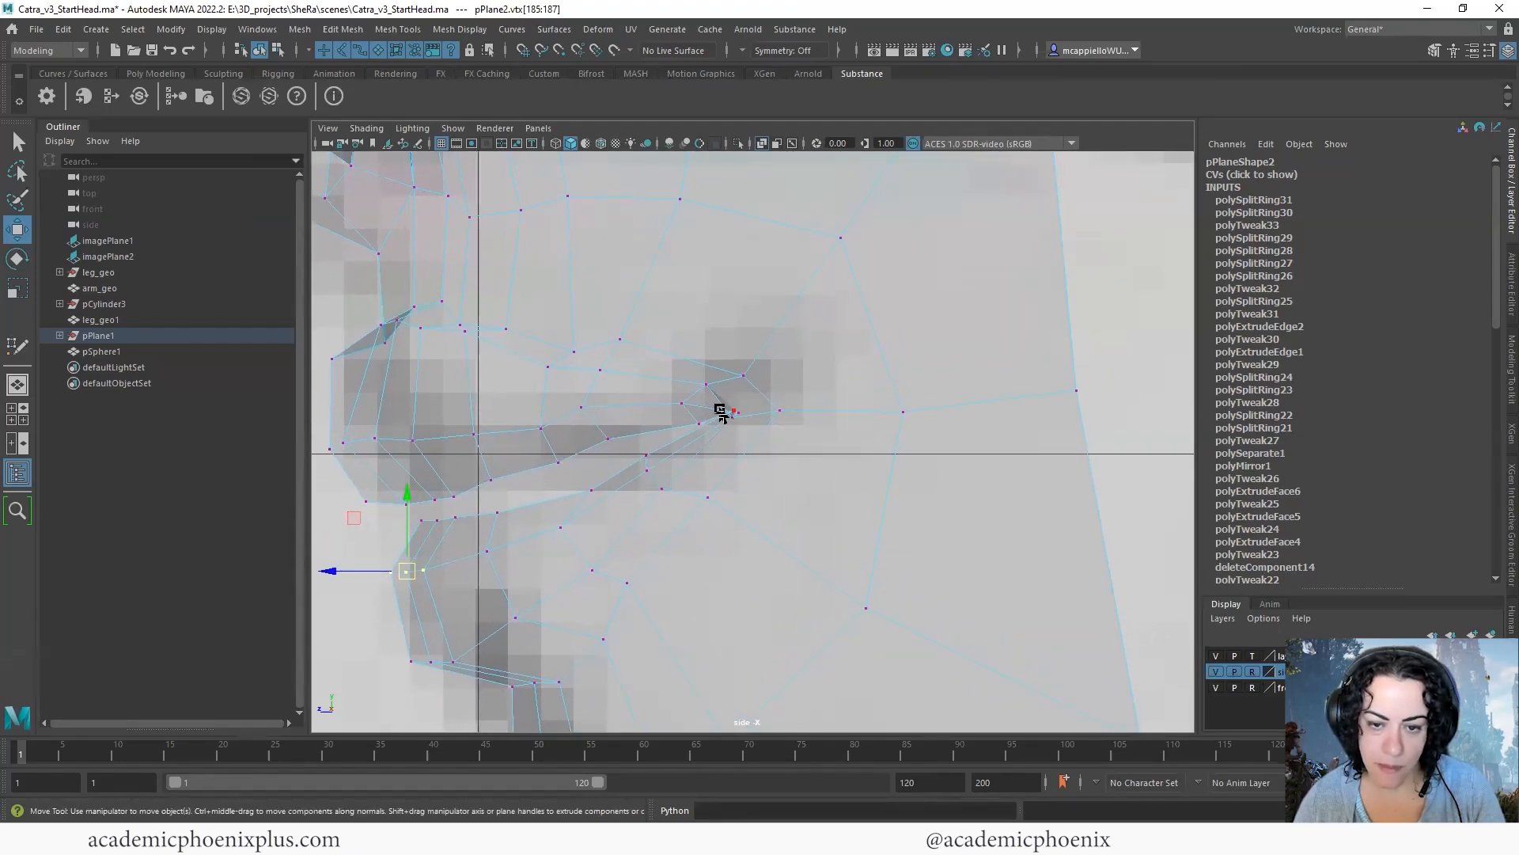
{"action": "scroll", "coordinate": [794, 401], "scroll_direction": "up", "scroll_amount": 3}
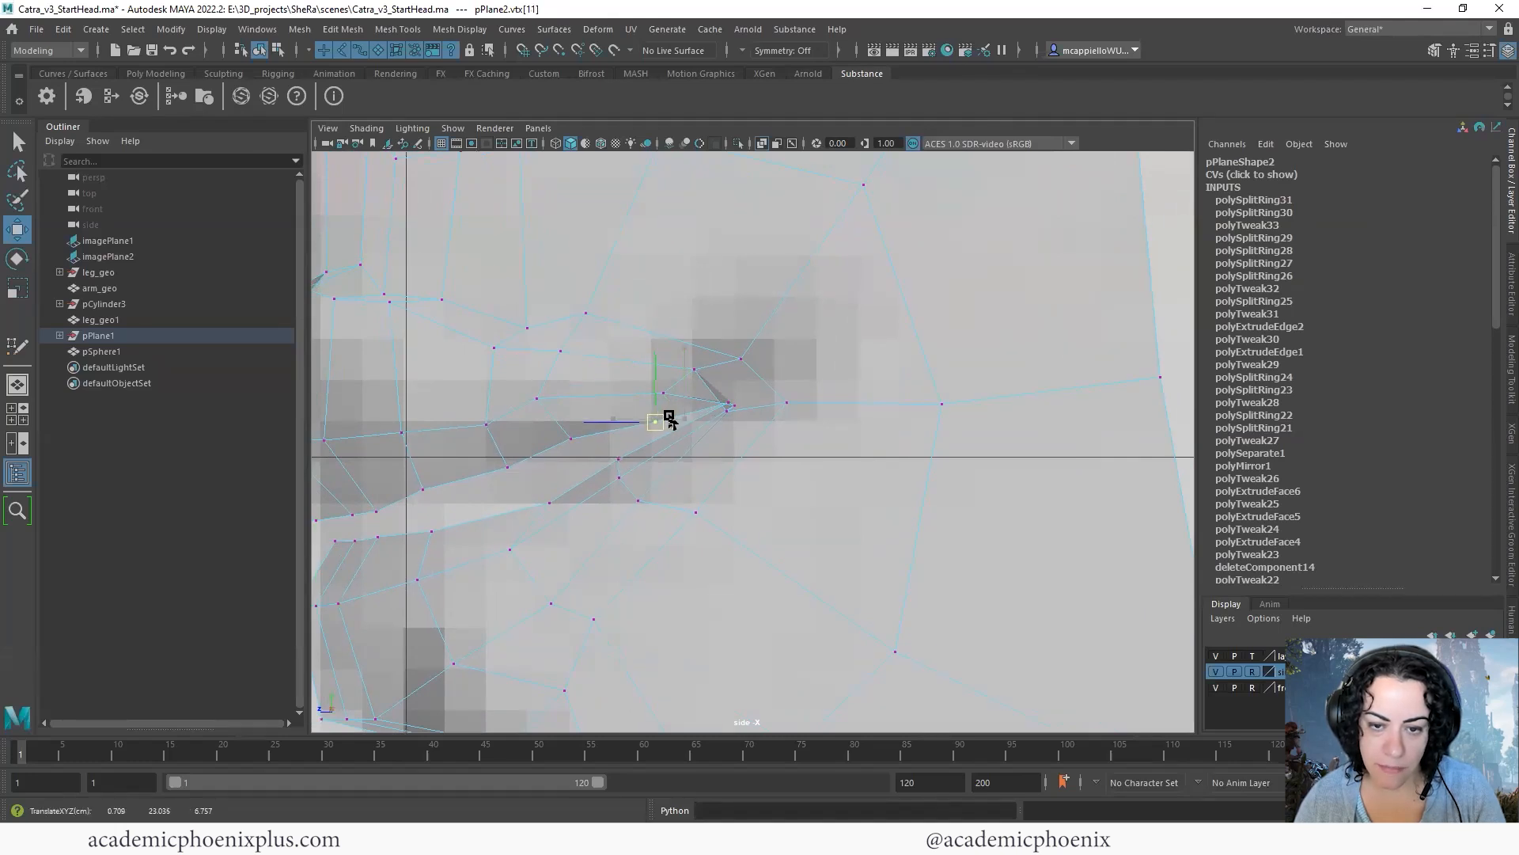
{"action": "left_click", "coordinate": [729, 406]}
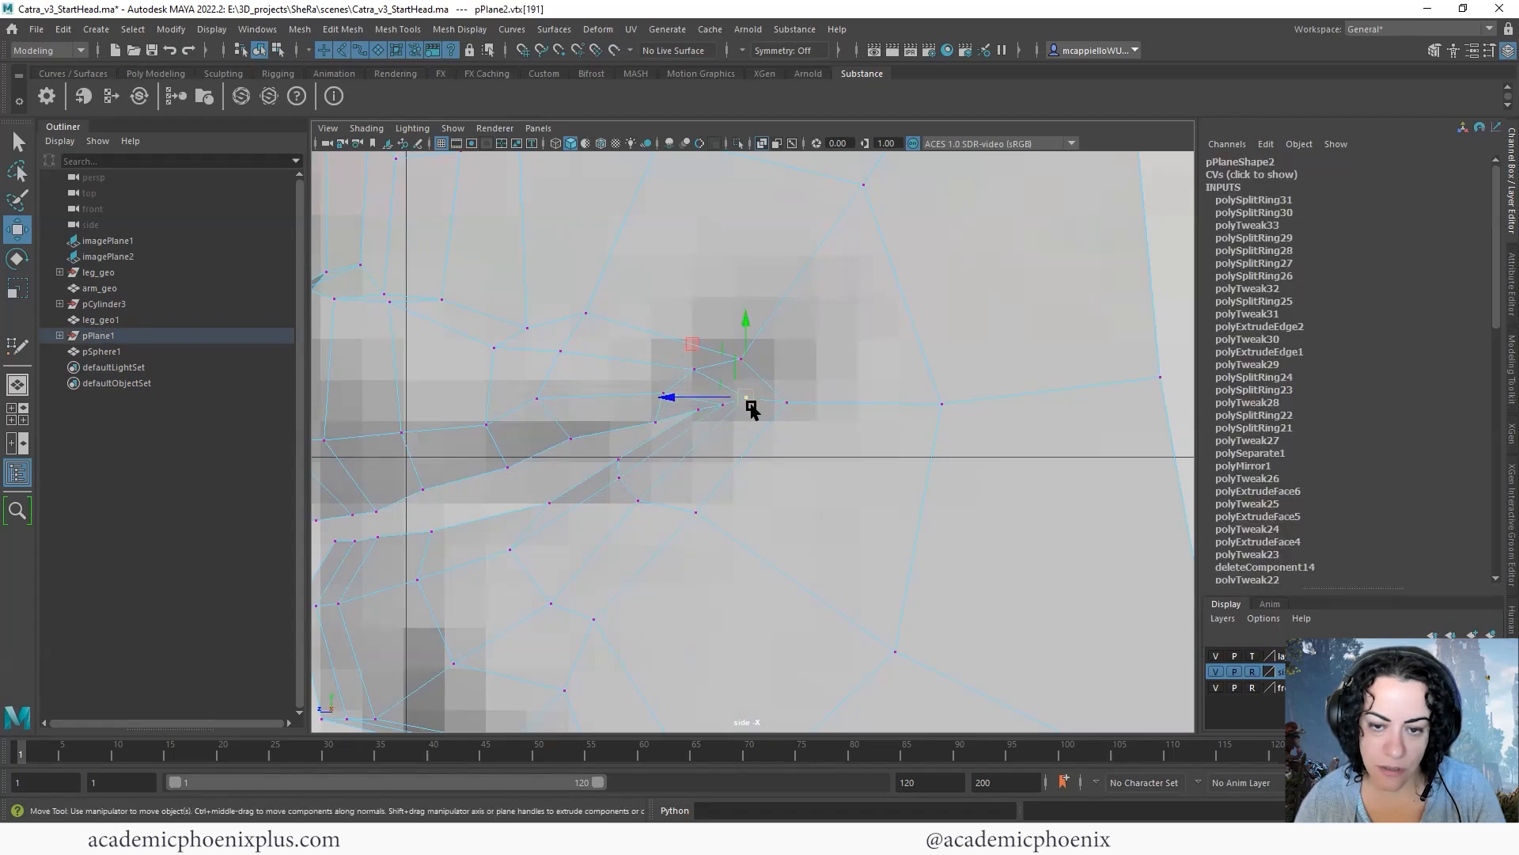
{"action": "left_click_drag", "start_coordinate": [697, 404], "coordinate": [879, 394], "text": "alt"}
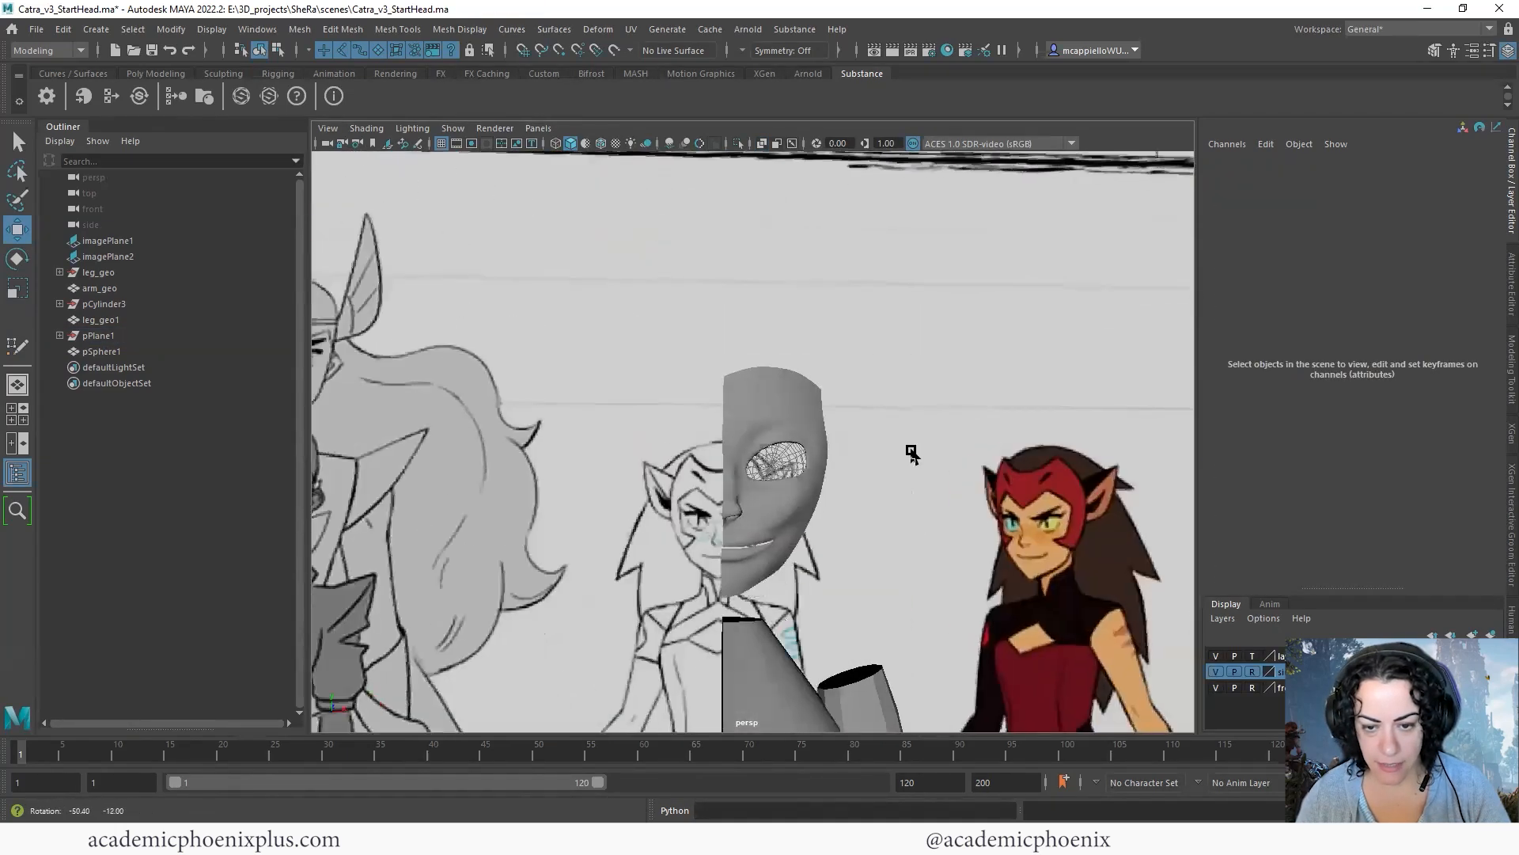
- Examine the reshaped lips and mouth corner from several angles in the perspective view
{"action": "scroll", "coordinate": [879, 393], "scroll_direction": "up", "scroll_amount": 2}
{"action": "right_click_drag", "start_coordinate": [879, 393], "coordinate": [867, 530], "text": "alt"}
{"action": "middle_click_drag", "start_coordinate": [867, 530], "coordinate": [892, 463], "text": "alt"}
{"action": "left_click", "coordinate": [875, 446]}
{"action": "key", "text": "1"}
{"action": "right_click_drag", "start_coordinate": [869, 442], "coordinate": [879, 484], "text": "alt"}
{"action": "middle_click_drag", "start_coordinate": [879, 485], "coordinate": [867, 459], "text": "alt"}
{"action": "left_click_drag", "start_coordinate": [866, 462], "coordinate": [909, 451], "text": "alt"}
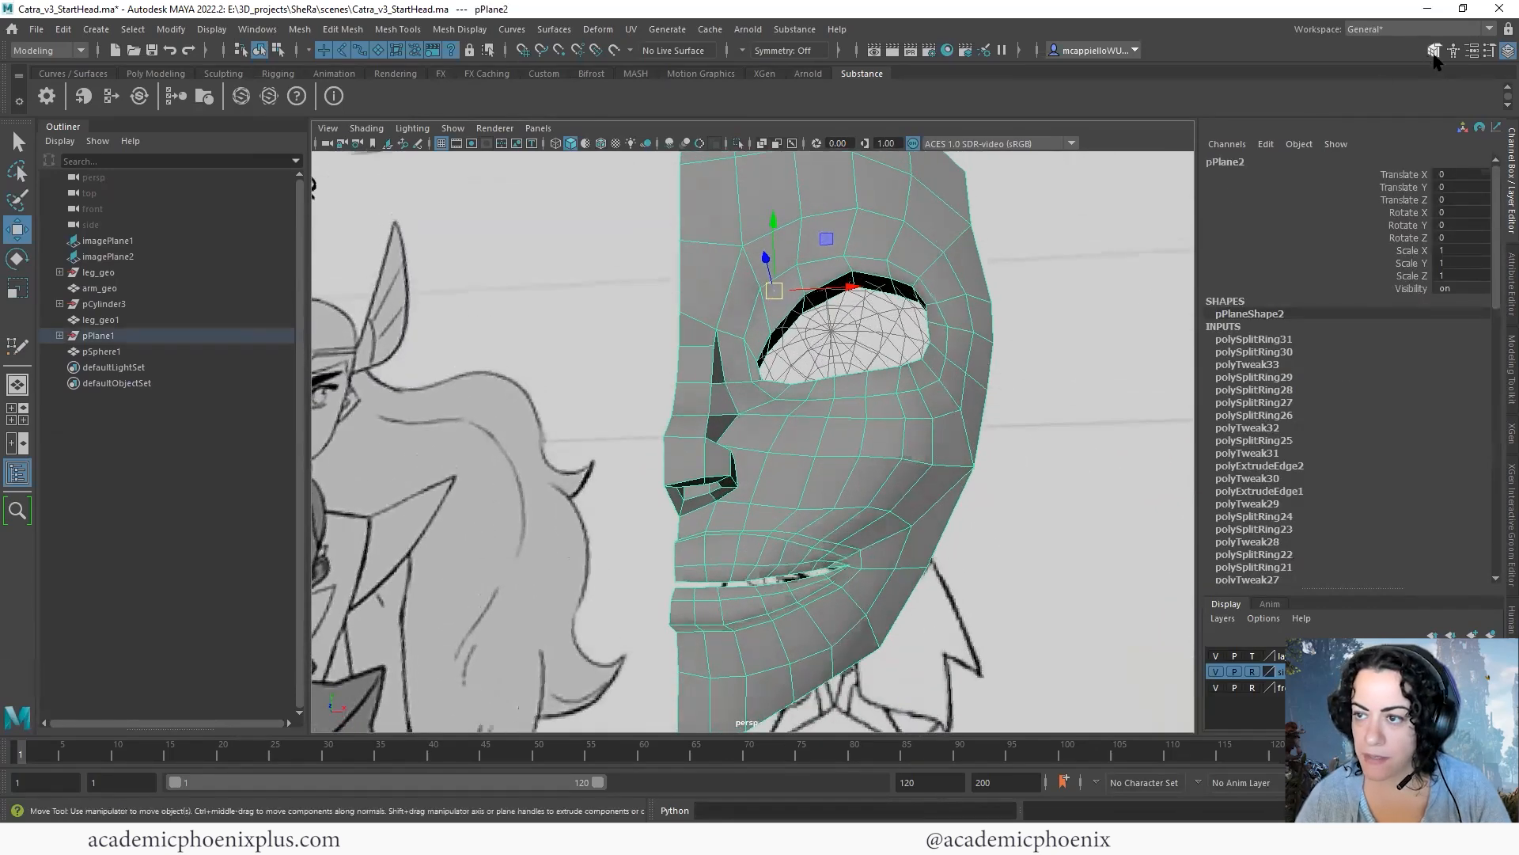
- Show the Modeling Toolkit and activate Quad Draw on the half-face mesh
{"action": "left_click", "coordinate": [1433, 50]}
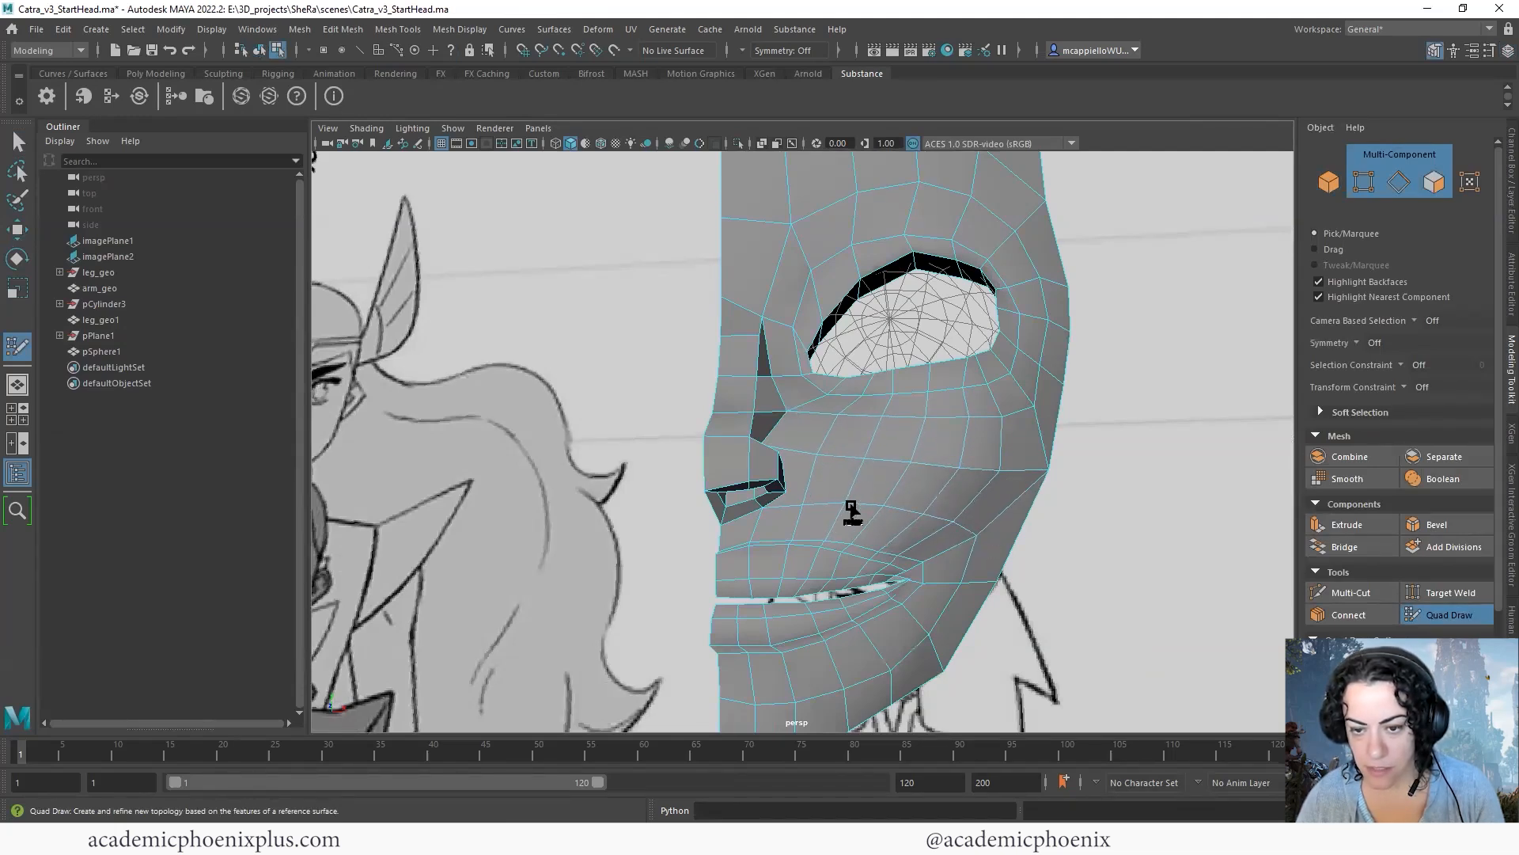
{"action": "left_click_drag", "start_coordinate": [1060, 577], "coordinate": [951, 492], "text": "alt"}
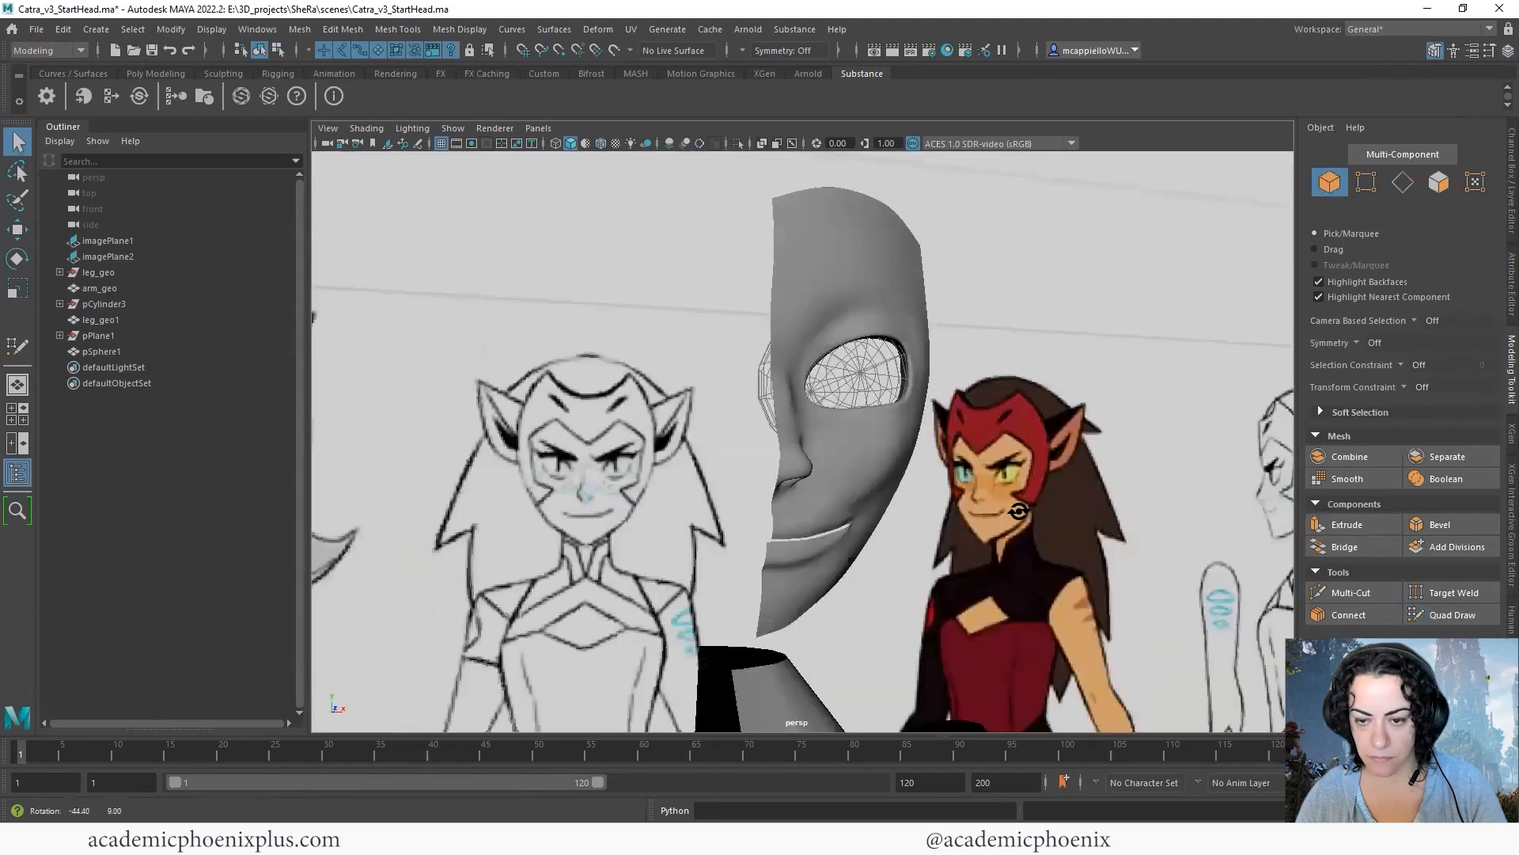
{"action": "mouse_move", "coordinate": [1018, 513]}
{"action": "left_mouse_down", "text": "alt"}
{"action": "mouse_move", "coordinate": [912, 507]}
{"action": "mouse_move", "coordinate": [1007, 502]}
{"action": "mouse_move", "coordinate": [917, 471]}
{"action": "mouse_move", "coordinate": [882, 546]}
{"action": "mouse_move", "coordinate": [909, 467]}
{"action": "mouse_move", "coordinate": [921, 488]}
{"action": "mouse_move", "coordinate": [902, 515]}
{"action": "mouse_move", "coordinate": [877, 456]}
{"action": "left_mouse_up", "text": "alt"}
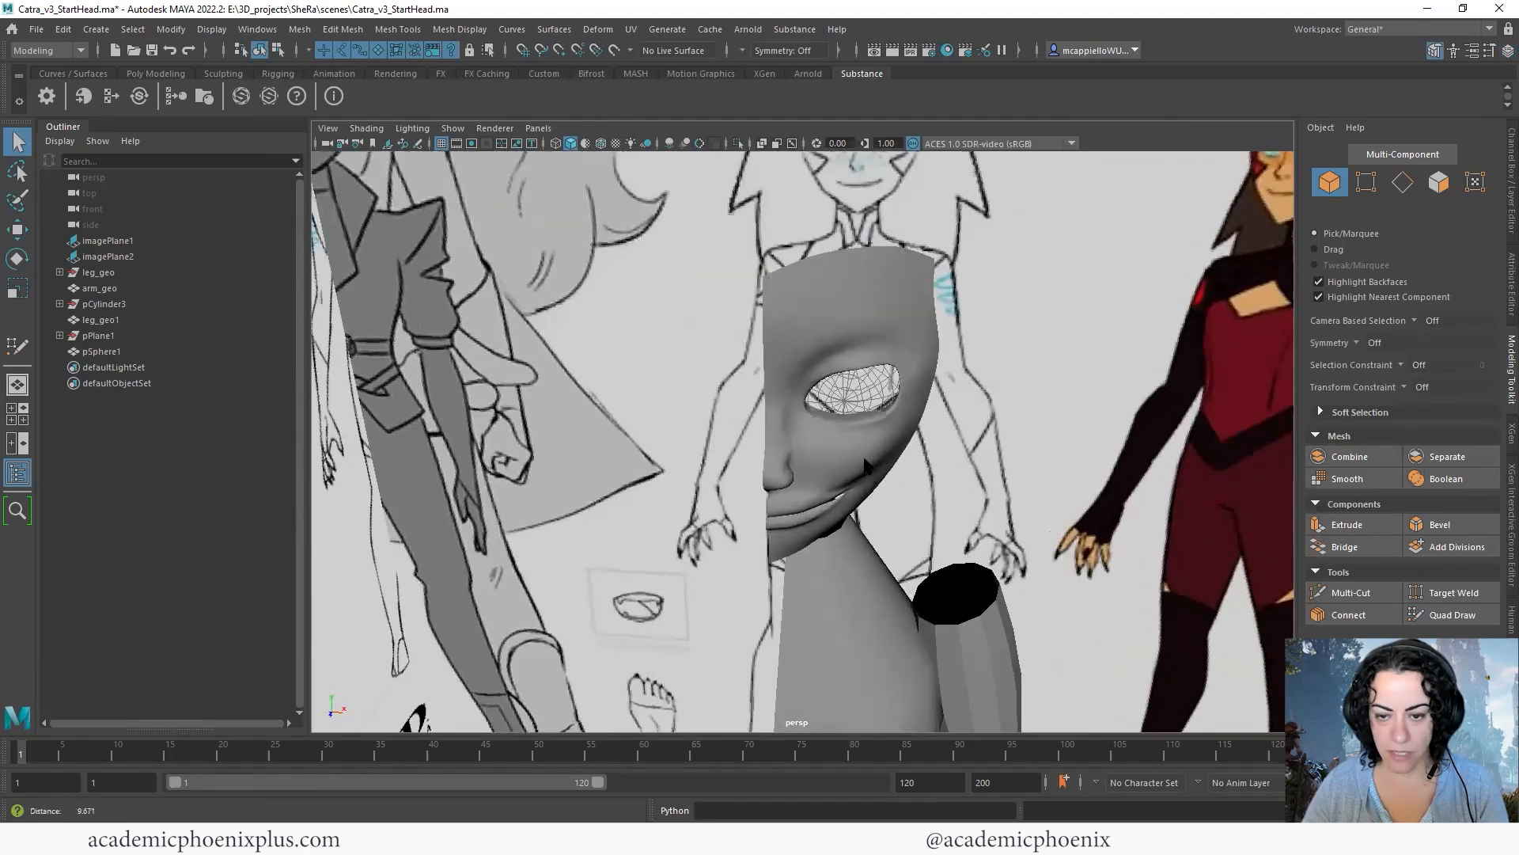
- Select the half-face mesh, turn off its smooth preview and show the four-view layout
{"action": "scroll", "coordinate": [877, 456], "scroll_direction": "up", "scroll_amount": 5}
{"action": "left_click", "coordinate": [892, 459]}
{"action": "key", "text": "1"}
{"action": "left_click_drag", "start_coordinate": [783, 467], "coordinate": [700, 431], "text": "alt"}
{"action": "scroll", "coordinate": [875, 543], "scroll_direction": "down", "scroll_amount": 5}
{"action": "left_click_drag", "start_coordinate": [875, 543], "coordinate": [771, 548], "text": "alt"}
{"action": "key", "text": "space"}
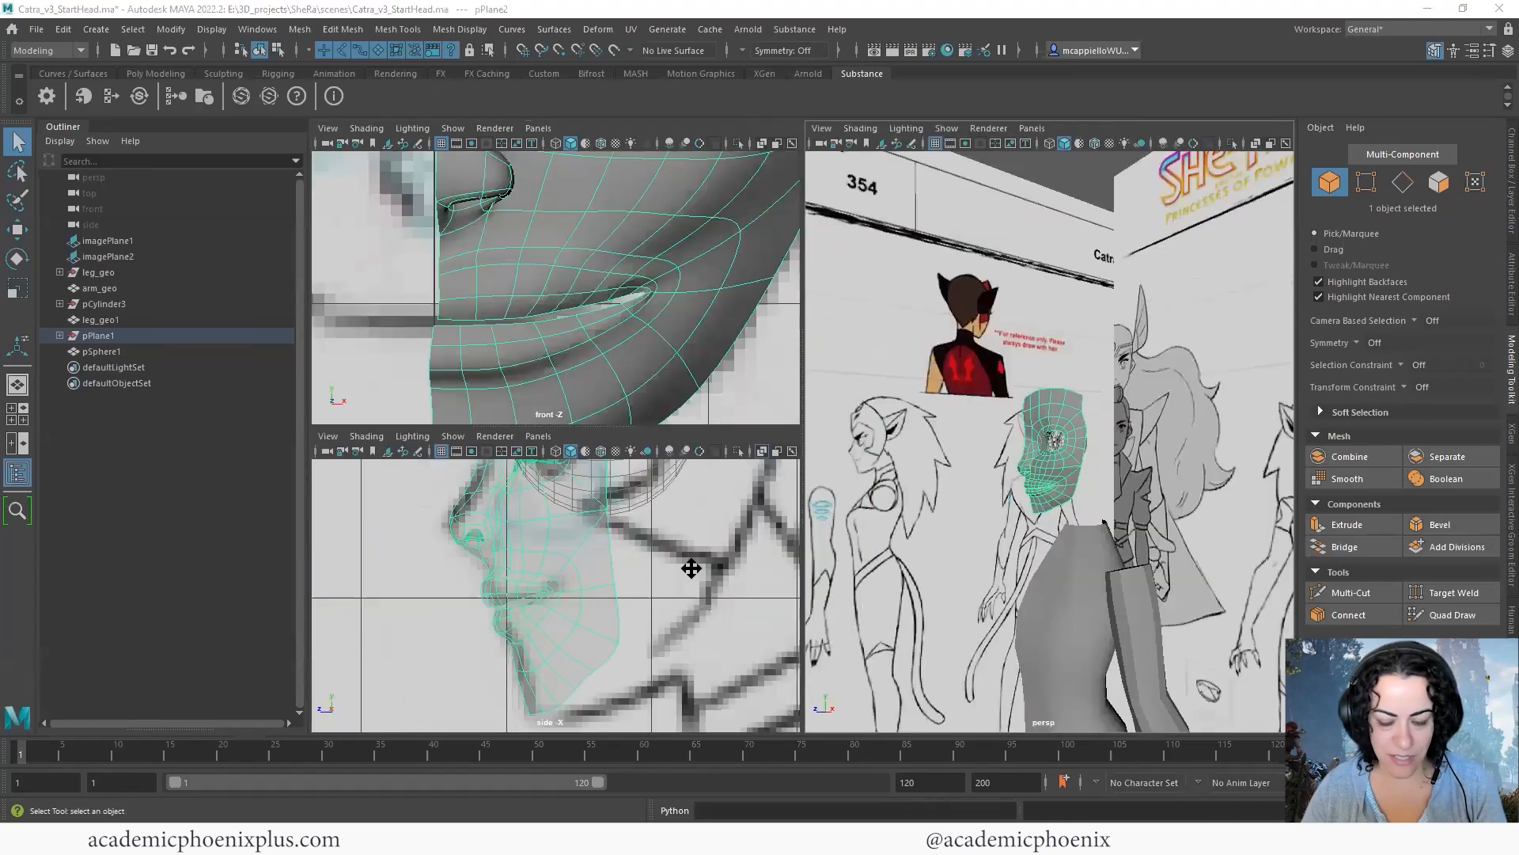
- Maximize the side view and adjust the rear vertex of the jaw against the drawing
{"action": "key", "text": "space"}
{"action": "key", "text": "1"}
{"action": "middle_click_drag", "start_coordinate": [1032, 553], "coordinate": [905, 506], "text": "alt"}
{"action": "middle_click_drag", "start_coordinate": [812, 516], "coordinate": [804, 506], "text": "alt"}
{"action": "scroll", "coordinate": [757, 496], "scroll_direction": "down", "scroll_amount": 6}
{"action": "middle_click_drag", "start_coordinate": [751, 360], "coordinate": [731, 396], "text": "alt"}
{"action": "key", "text": "F9"}
{"action": "left_click_drag", "start_coordinate": [763, 496], "coordinate": [765, 497]}
{"action": "key", "text": "w"}
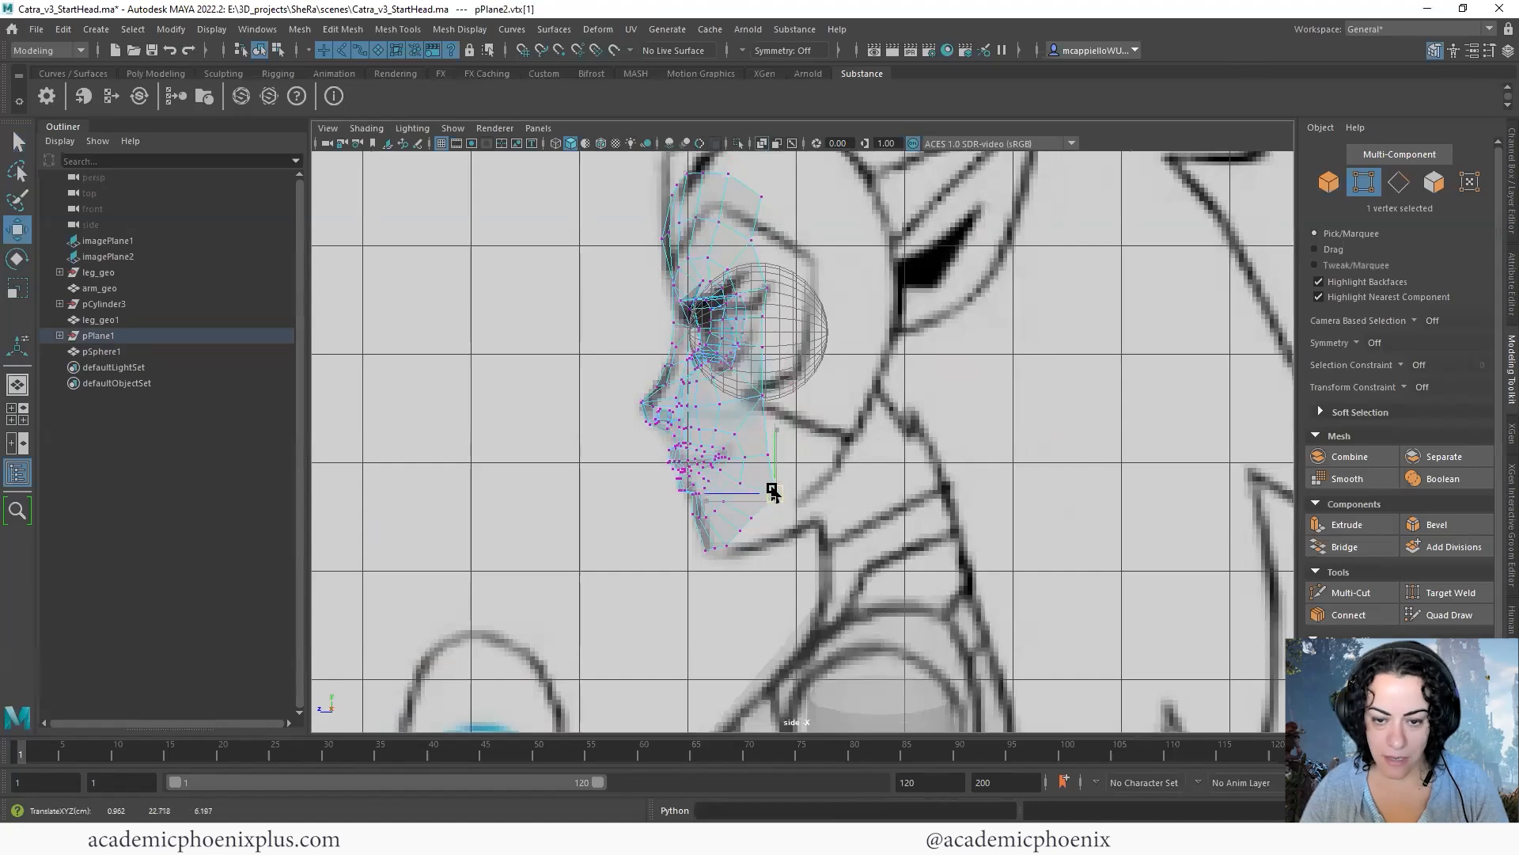
{"action": "right_click_drag", "start_coordinate": [827, 466], "coordinate": [766, 355], "text": "alt"}
- Extrude the five border edges under the chin and jaw and pull them back along the drawn jawline
{"action": "middle_click_drag", "start_coordinate": [803, 360], "coordinate": [794, 584], "text": "alt"}
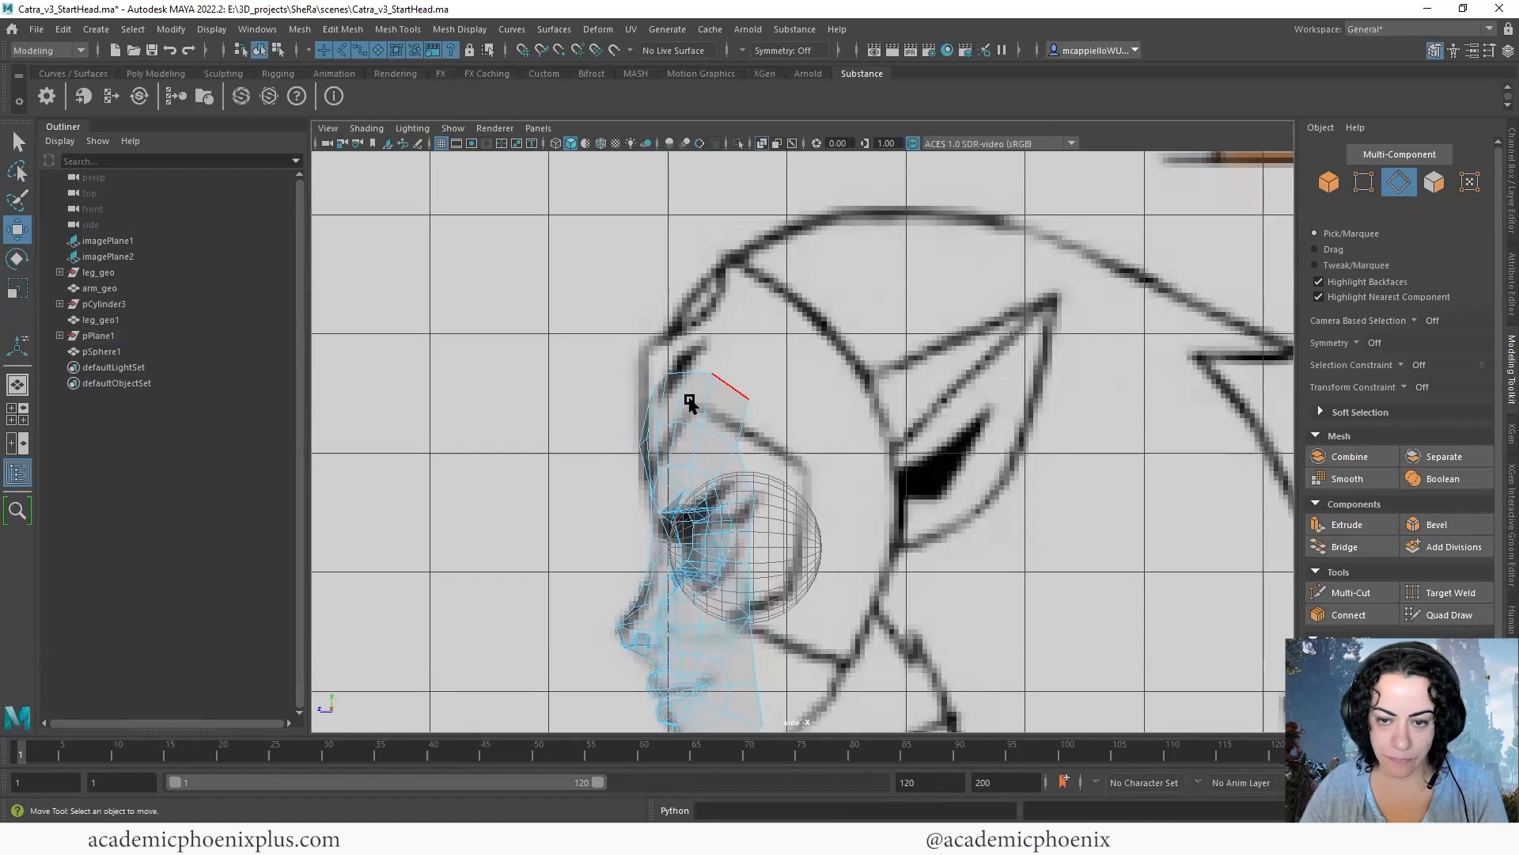
{"action": "middle_click_drag", "start_coordinate": [836, 563], "coordinate": [863, 364], "text": "alt"}
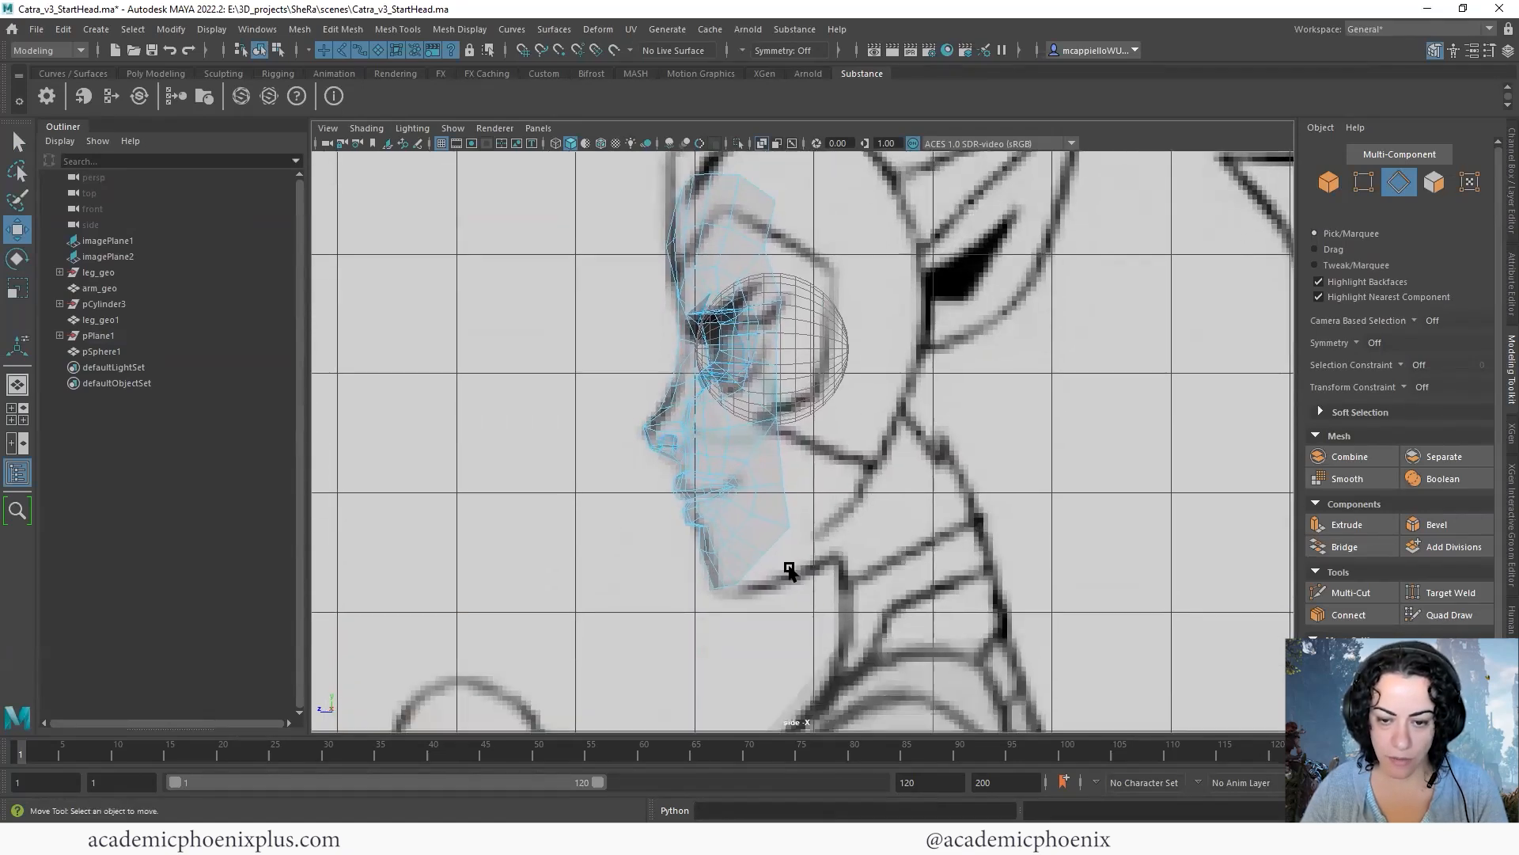
{"action": "left_click", "coordinate": [777, 540]}
{"action": "key", "text": "space"}
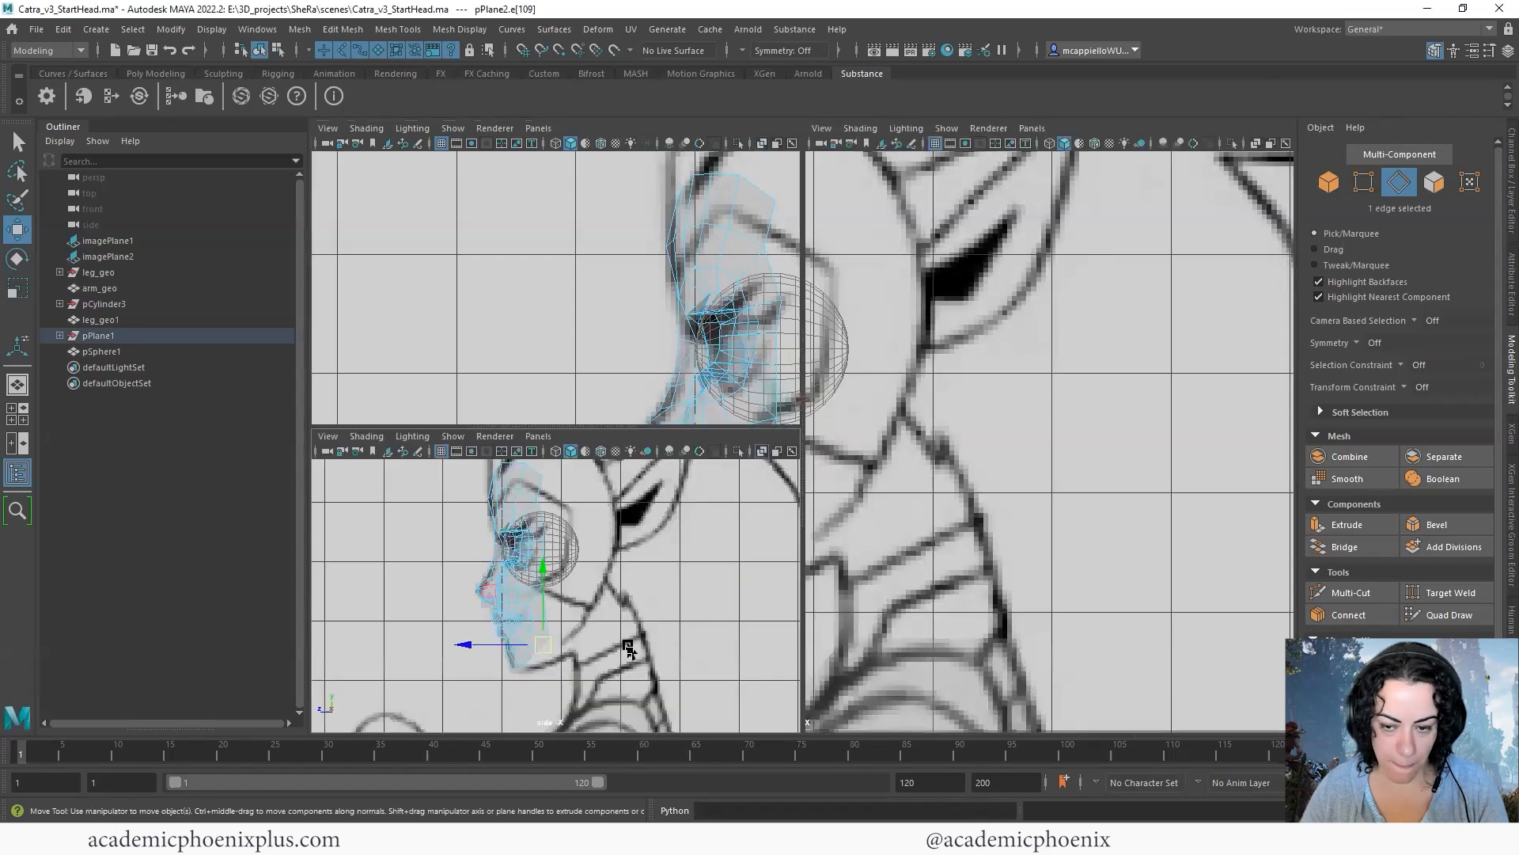
{"action": "right_click_drag", "start_coordinate": [1079, 492], "coordinate": [1068, 560], "text": "alt"}
{"action": "left_click_drag", "start_coordinate": [1069, 559], "coordinate": [879, 625], "text": "alt"}
{"action": "double_click", "coordinate": [914, 602], "text": "shift"}
{"action": "middle_click_drag", "start_coordinate": [549, 633], "coordinate": [537, 597], "text": "alt"}
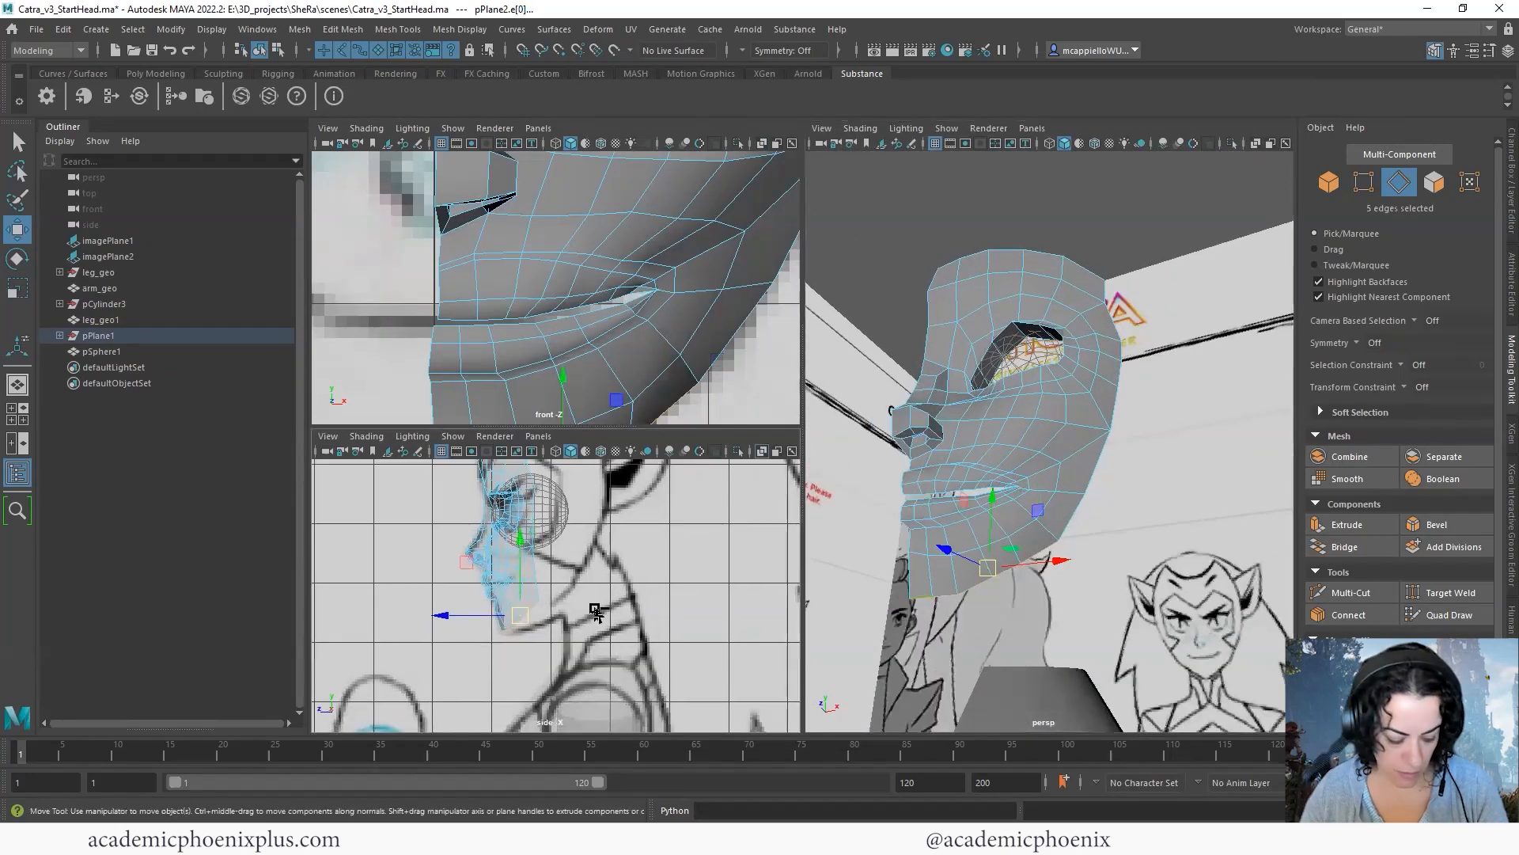
{"action": "key", "text": "ctrl+e"}
{"action": "key", "text": "w"}
{"action": "left_click_drag", "start_coordinate": [518, 621], "coordinate": [556, 621]}
- Reposition the vertices of the new jaw strip in the side view to follow the underside of the chin
{"action": "right_click_drag", "start_coordinate": [556, 621], "coordinate": [439, 402], "text": "alt"}
{"action": "left_click", "coordinate": [525, 607]}
{"action": "left_click_drag", "start_coordinate": [526, 611], "coordinate": [504, 636]}
{"action": "left_click", "coordinate": [503, 629]}
{"action": "left_click", "coordinate": [488, 641]}
{"action": "left_click_drag", "start_coordinate": [488, 641], "coordinate": [491, 637]}
{"action": "middle_click_drag", "start_coordinate": [657, 614], "coordinate": [624, 610], "text": "alt"}
{"action": "left_click", "coordinate": [650, 610], "text": "alt"}
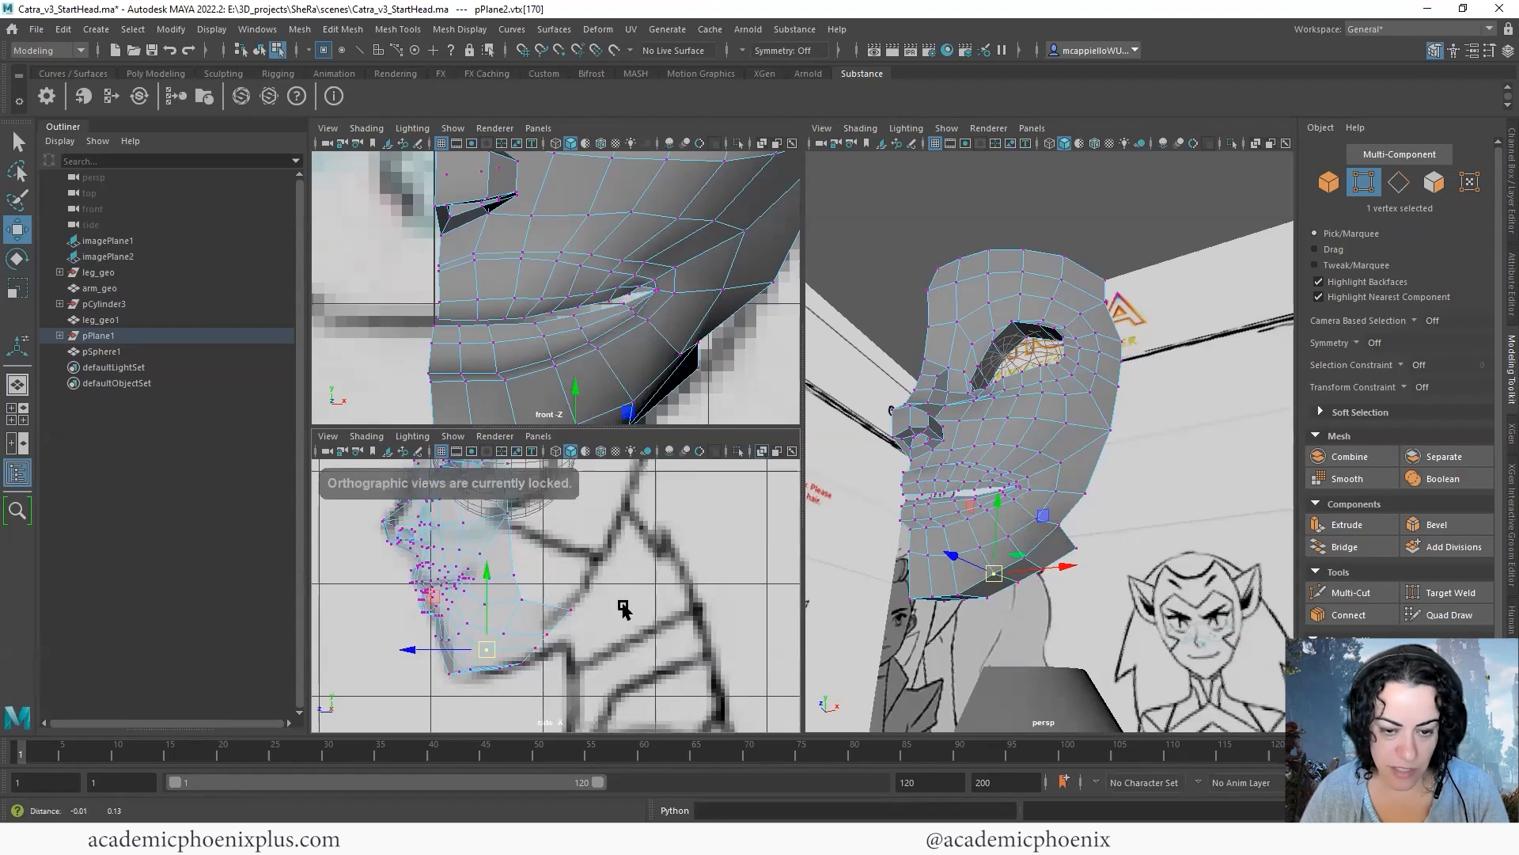
{"action": "right_click_drag", "start_coordinate": [625, 611], "coordinate": [628, 647], "text": "alt"}
{"action": "middle_click_drag", "start_coordinate": [629, 648], "coordinate": [668, 617], "text": "alt"}
{"action": "right_click_drag", "start_coordinate": [576, 586], "coordinate": [567, 581], "text": "shift"}
- Extrude the five top border edges of the forehead and move them up and back along the head outline
{"action": "left_click_drag", "start_coordinate": [1054, 580], "coordinate": [969, 211], "text": "alt"}
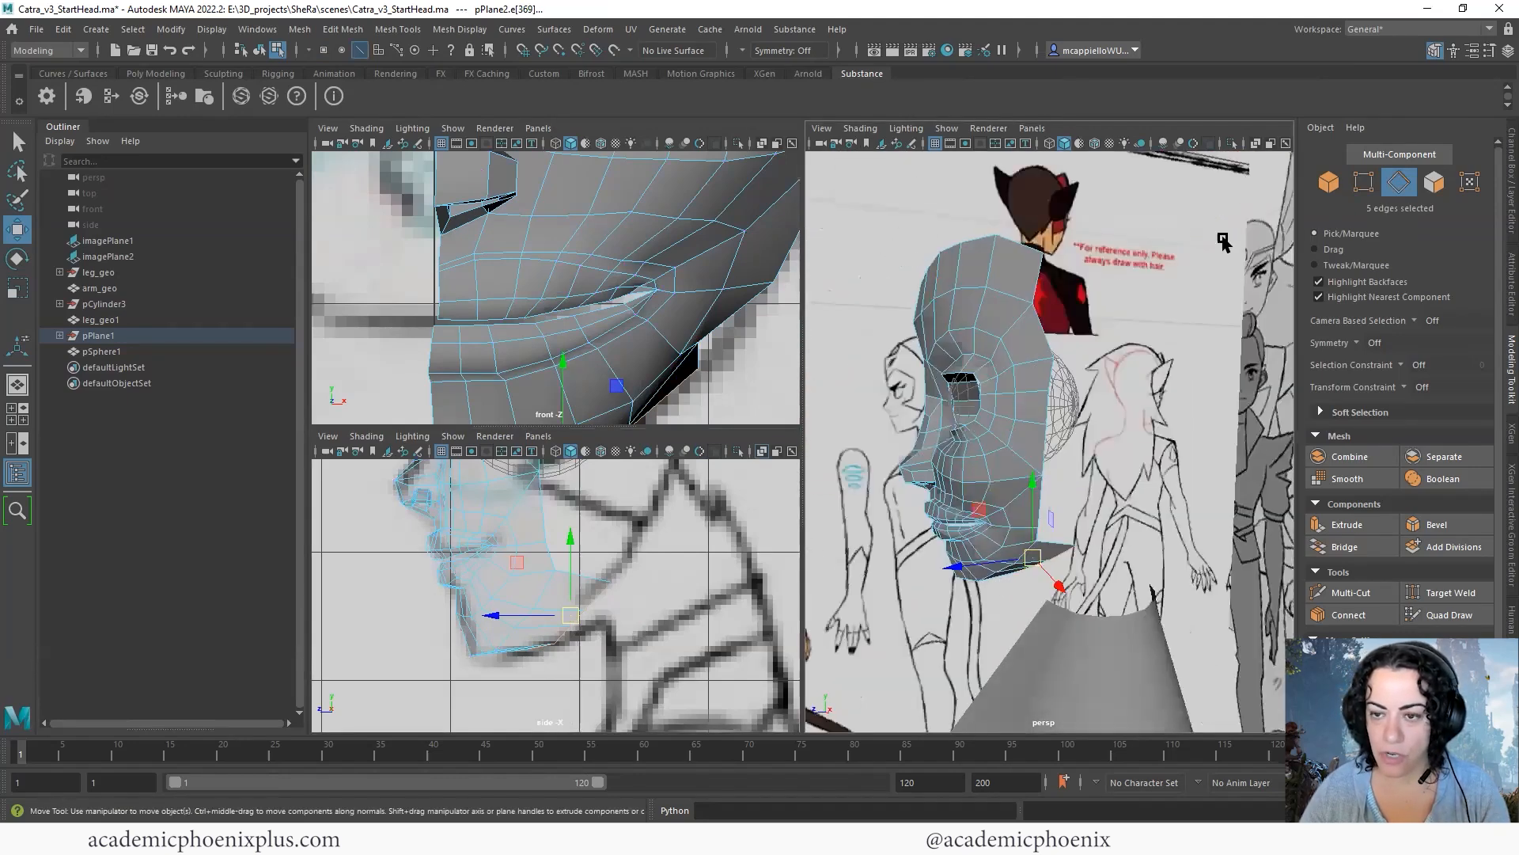
{"action": "middle_click_drag", "start_coordinate": [656, 254], "coordinate": [630, 287], "text": "alt"}
{"action": "middle_click_drag", "start_coordinate": [634, 639], "coordinate": [611, 762], "text": "alt"}
{"action": "key", "text": "space"}
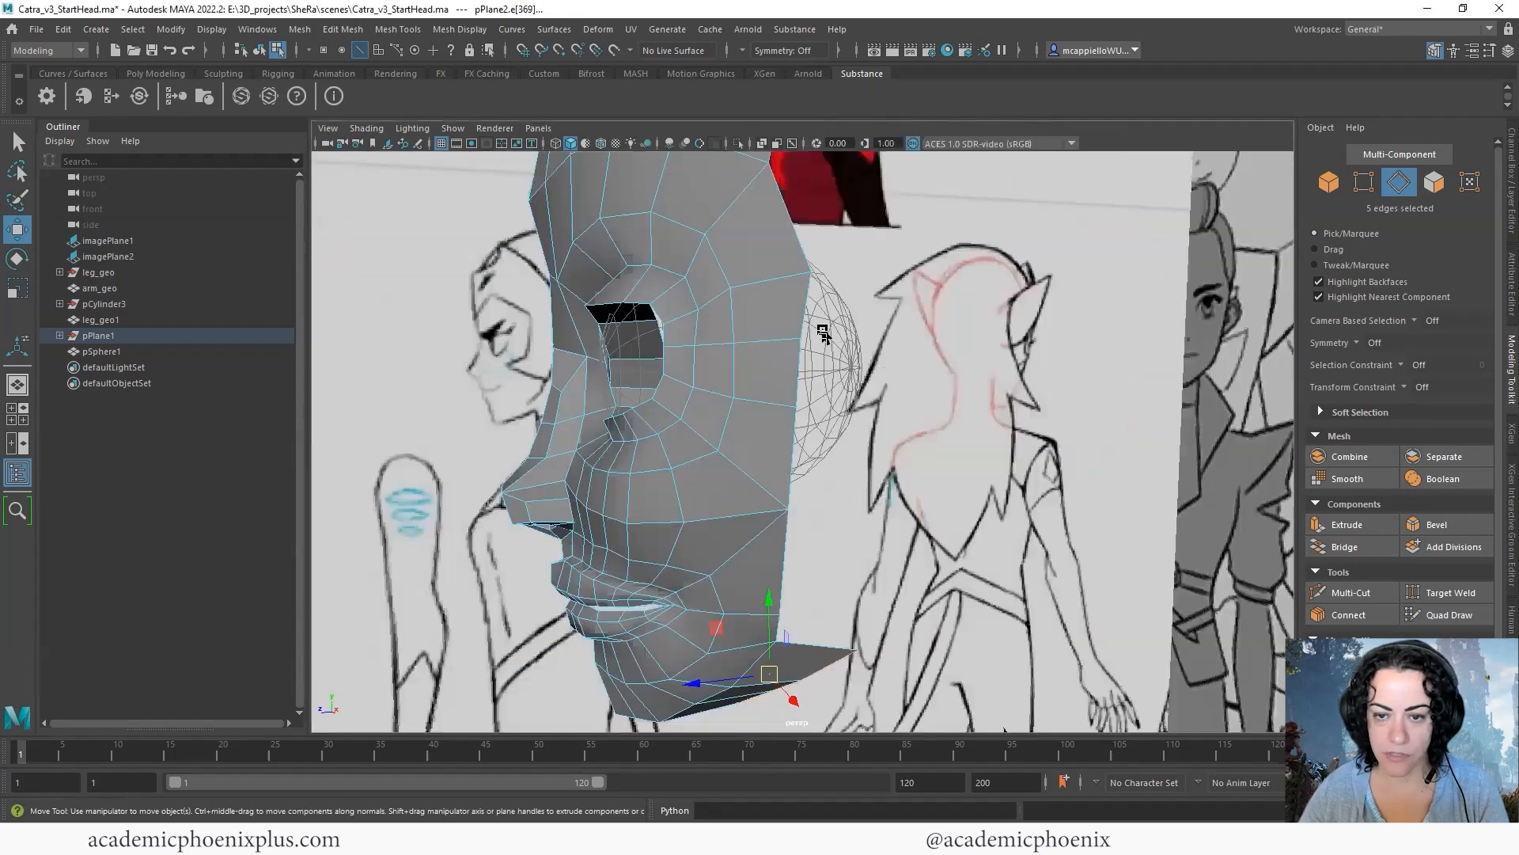
{"action": "middle_click_drag", "start_coordinate": [826, 332], "coordinate": [882, 546], "text": "alt"}
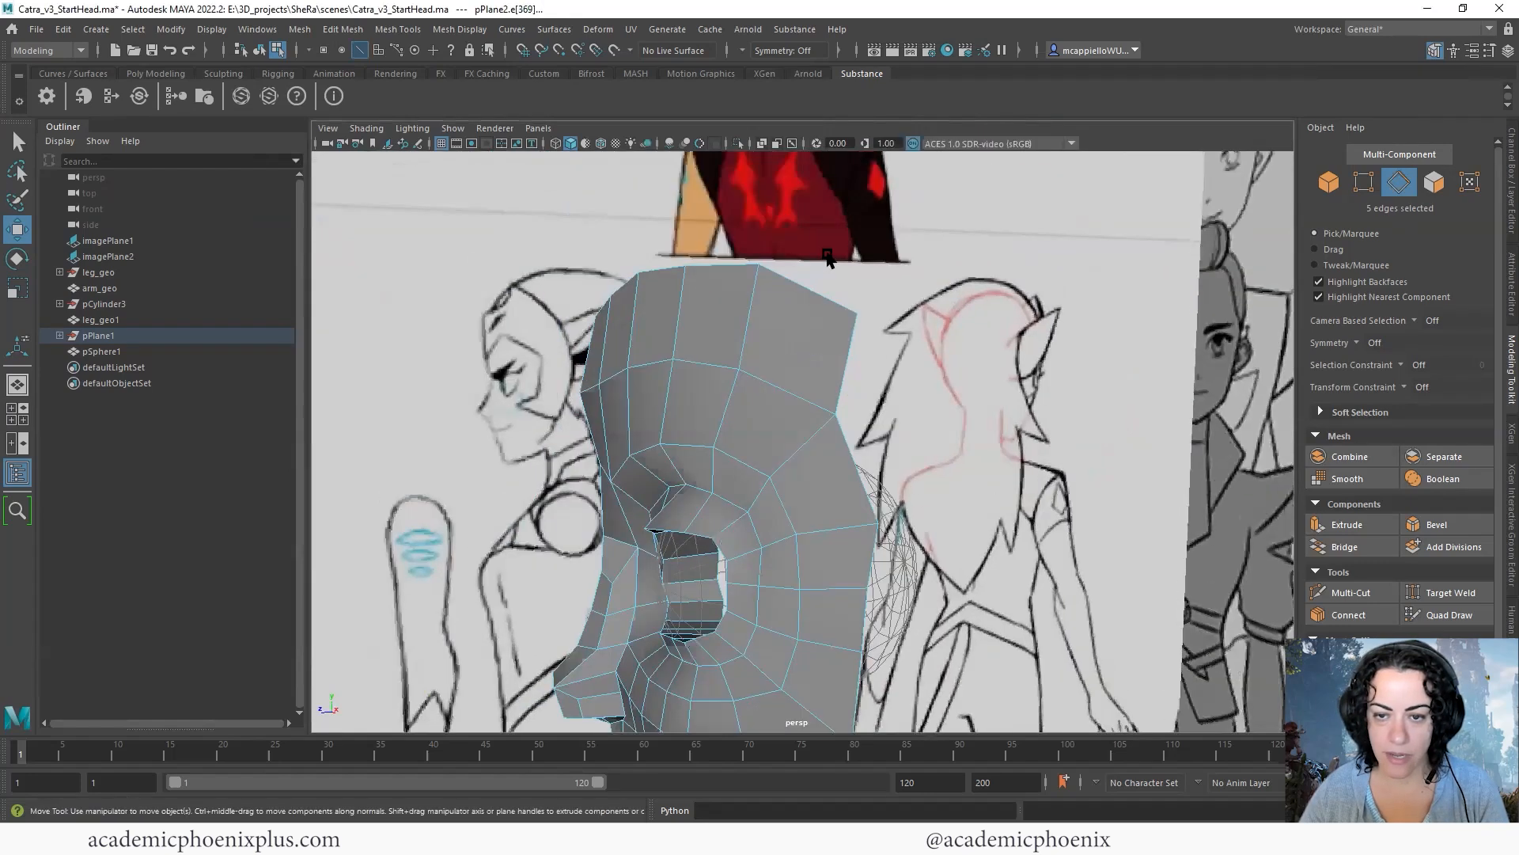
{"action": "left_click_drag", "start_coordinate": [876, 313], "coordinate": [986, 299], "text": "alt"}
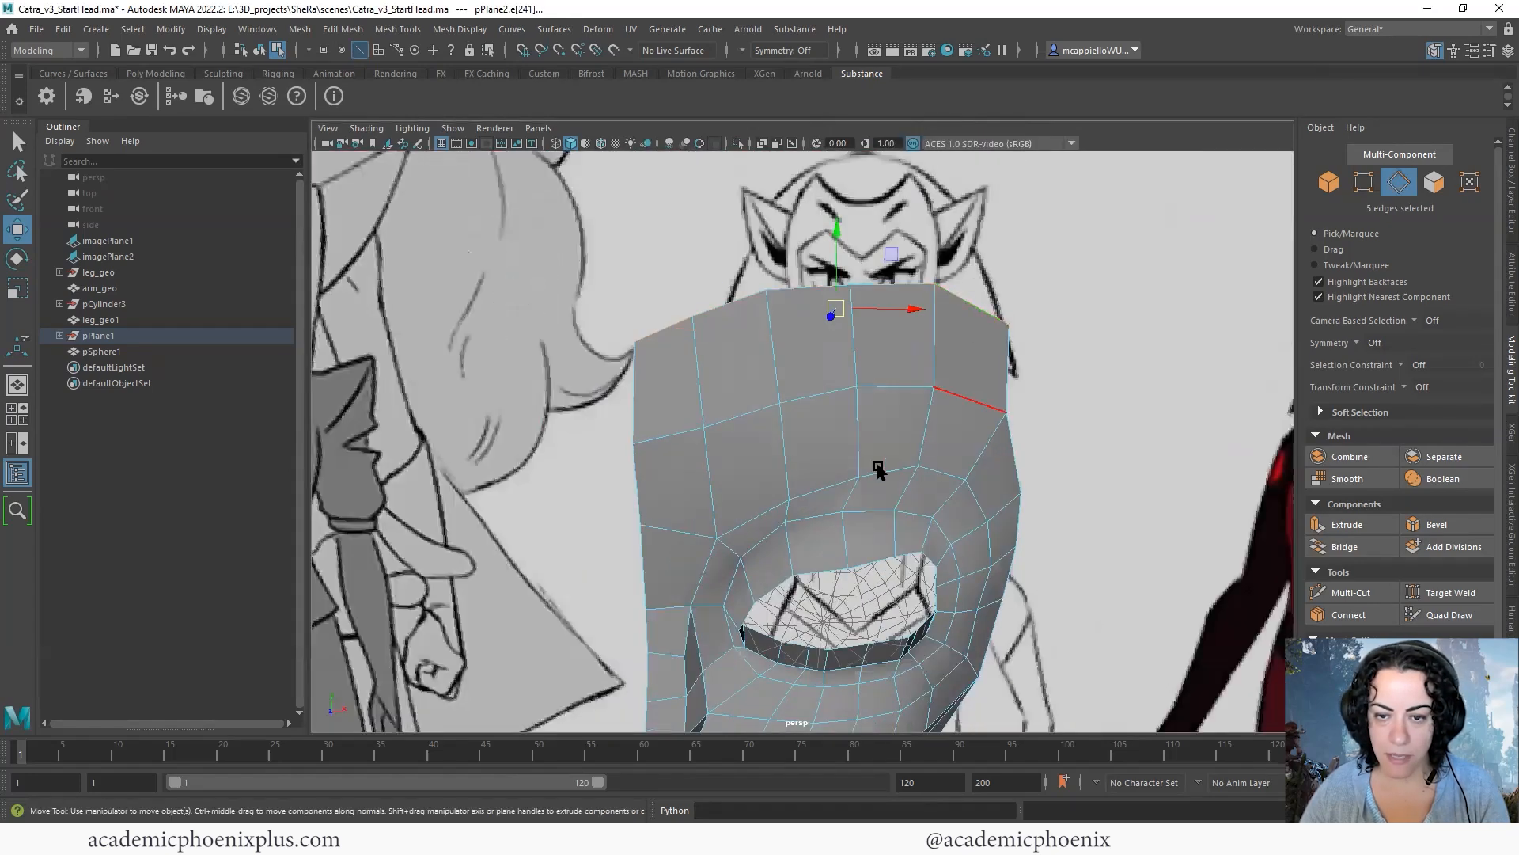
{"action": "key", "text": "space"}
{"action": "key", "text": "space"}
{"action": "scroll", "coordinate": [665, 548], "scroll_direction": "down", "scroll_amount": 10}
{"action": "middle_click_drag", "start_coordinate": [736, 489], "coordinate": [599, 591], "text": "alt"}
{"action": "key", "text": "ctrl+e"}
{"action": "key", "text": "w"}
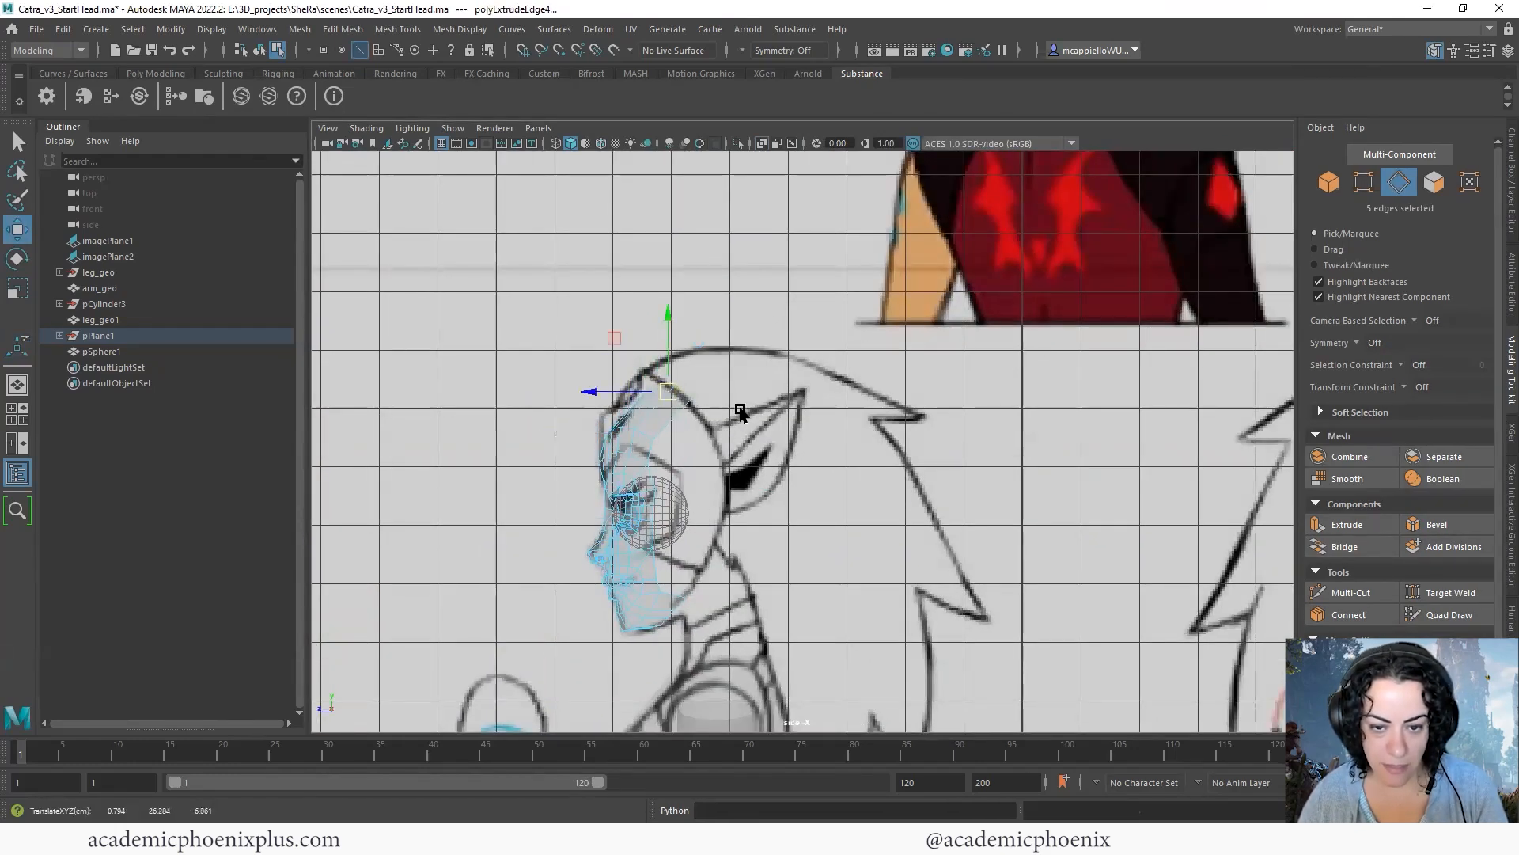
{"action": "key", "text": "e"}
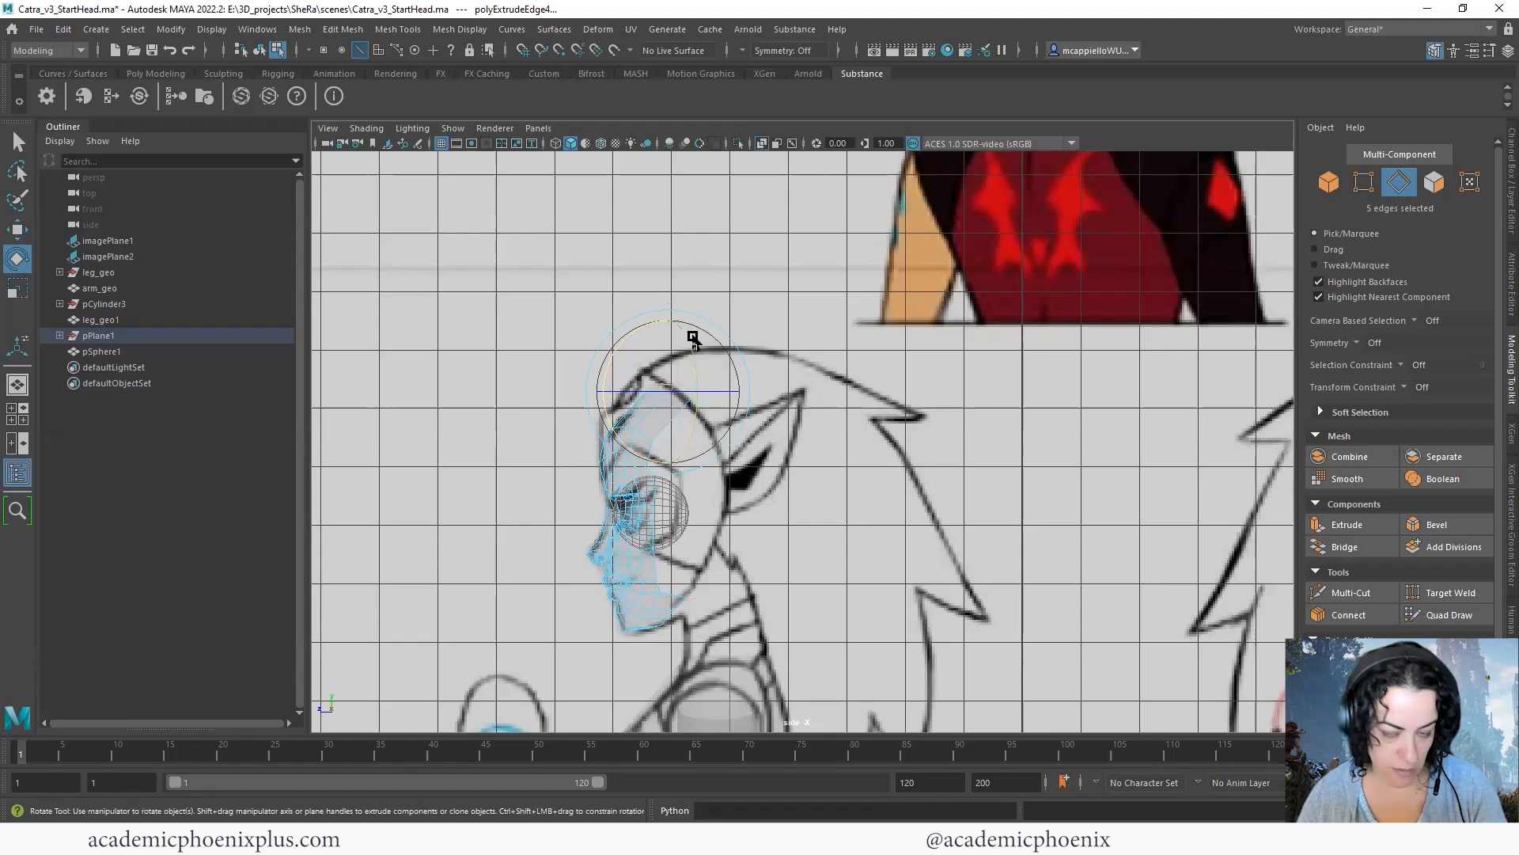
{"action": "key", "text": "w"}
{"action": "left_click_drag", "start_coordinate": [666, 398], "coordinate": [660, 406]}
- Extrude the forehead border edges backward twice across the crown, moving and rotating them to follow the skull curve
{"action": "key", "text": "ctrl+e"}
{"action": "left_click_drag", "start_coordinate": [661, 399], "coordinate": [698, 388]}
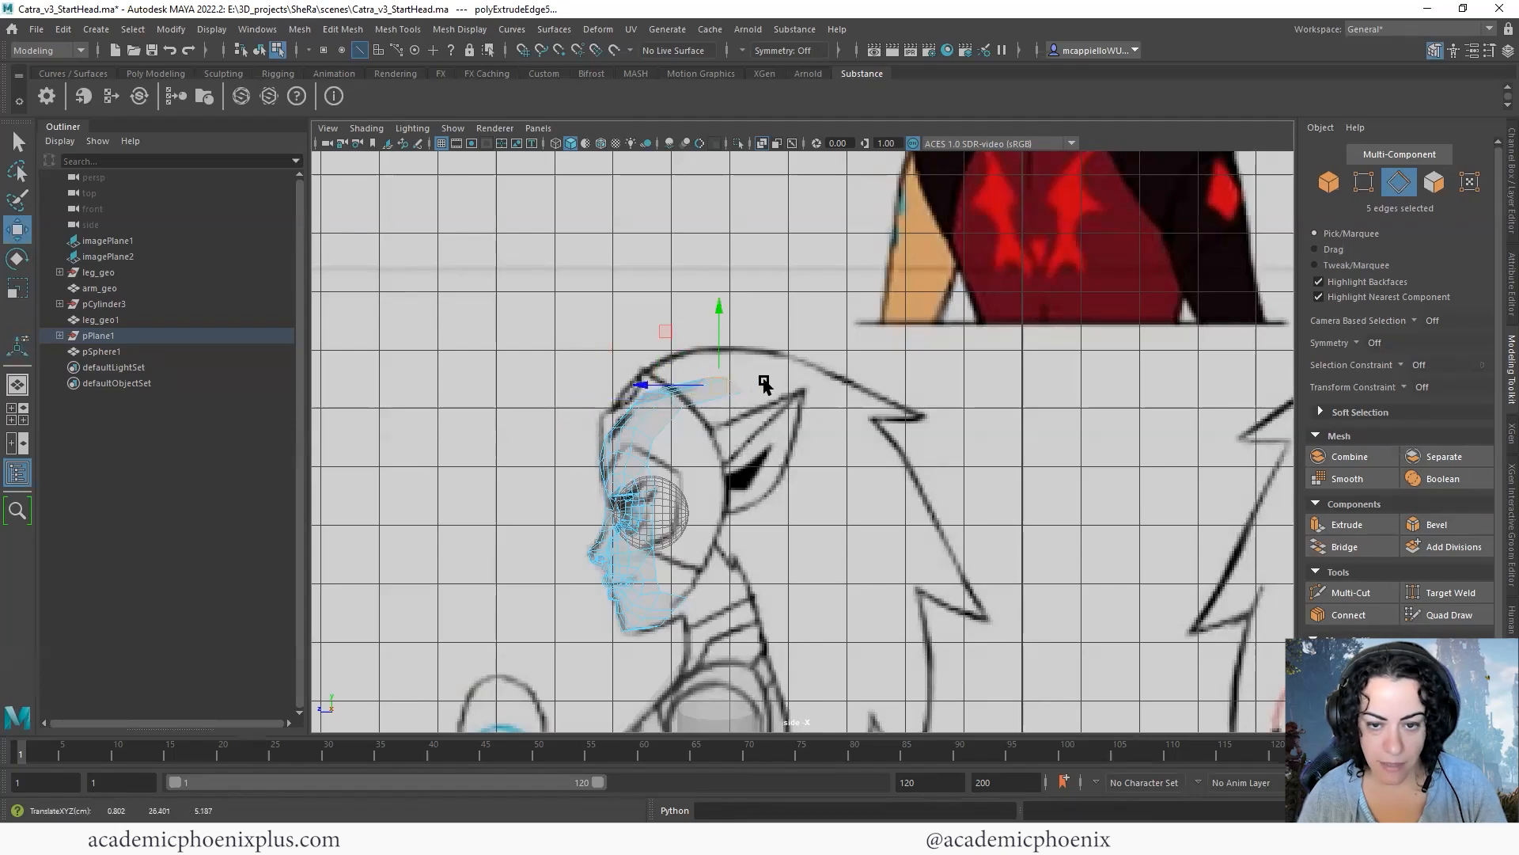
{"action": "key", "text": "e"}
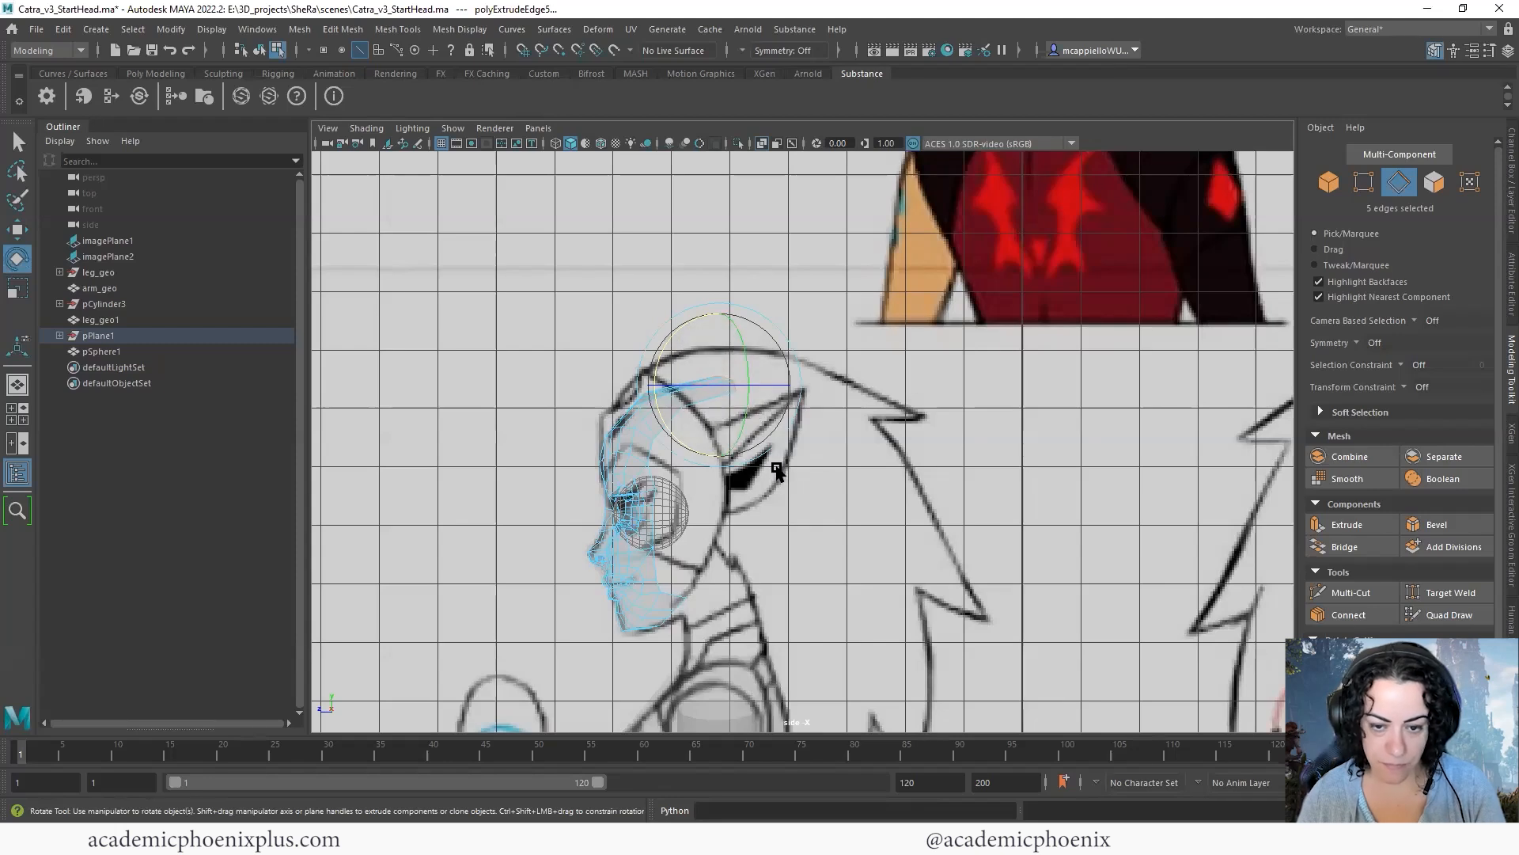
{"action": "key", "text": "ctrl+e"}
{"action": "key", "text": "w"}
{"action": "left_click_drag", "start_coordinate": [736, 393], "coordinate": [764, 386]}
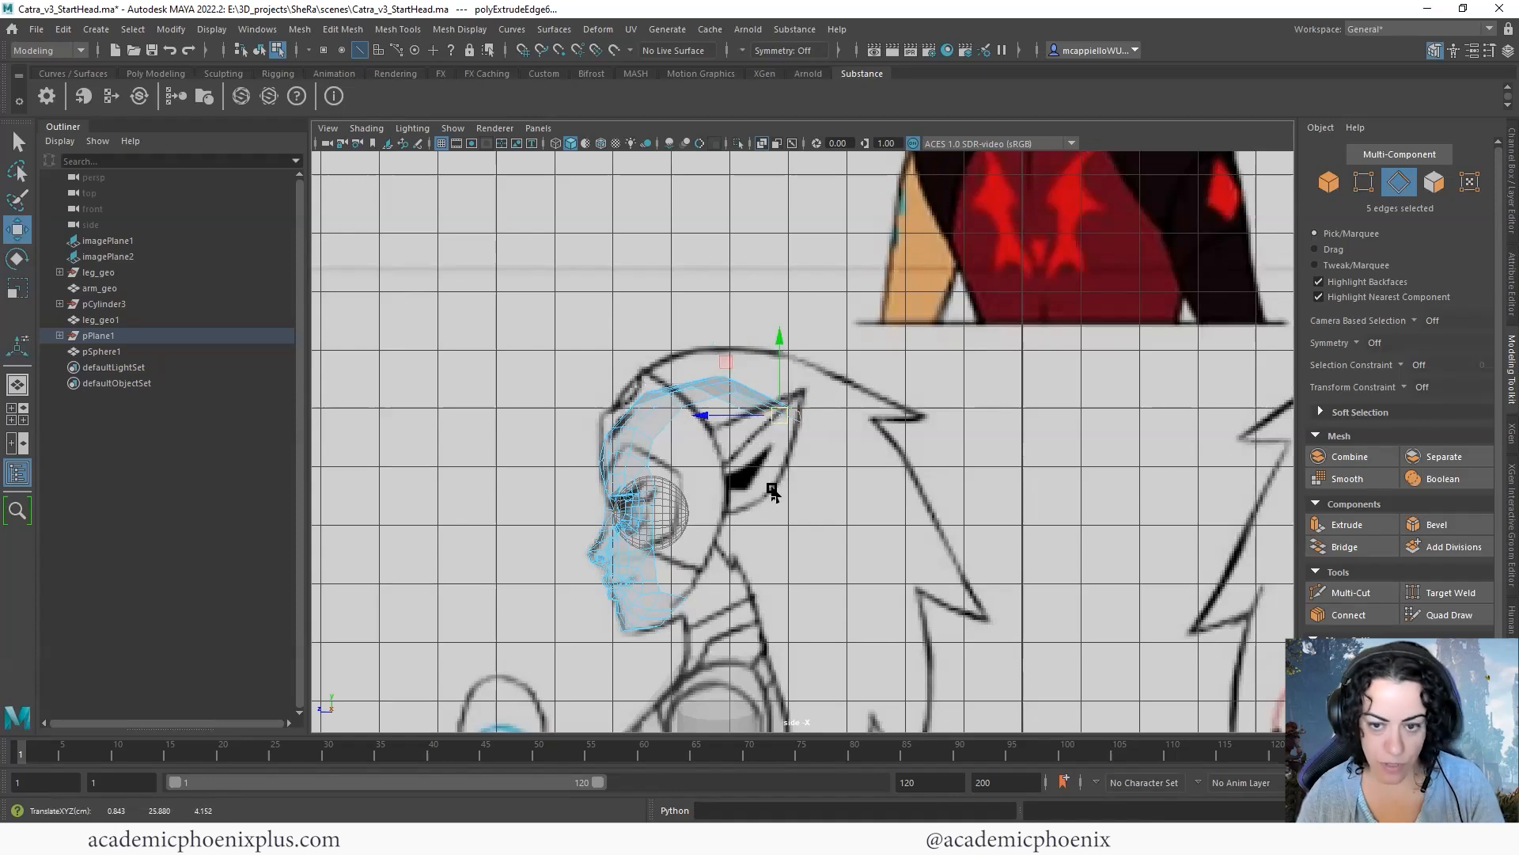
- Extrude the strip's end edges twice more down the back of the head, moving them toward the nape
{"action": "key", "text": "ctrl+e"}
{"action": "key", "text": "w"}
{"action": "left_click_drag", "start_coordinate": [785, 409], "coordinate": [809, 500]}
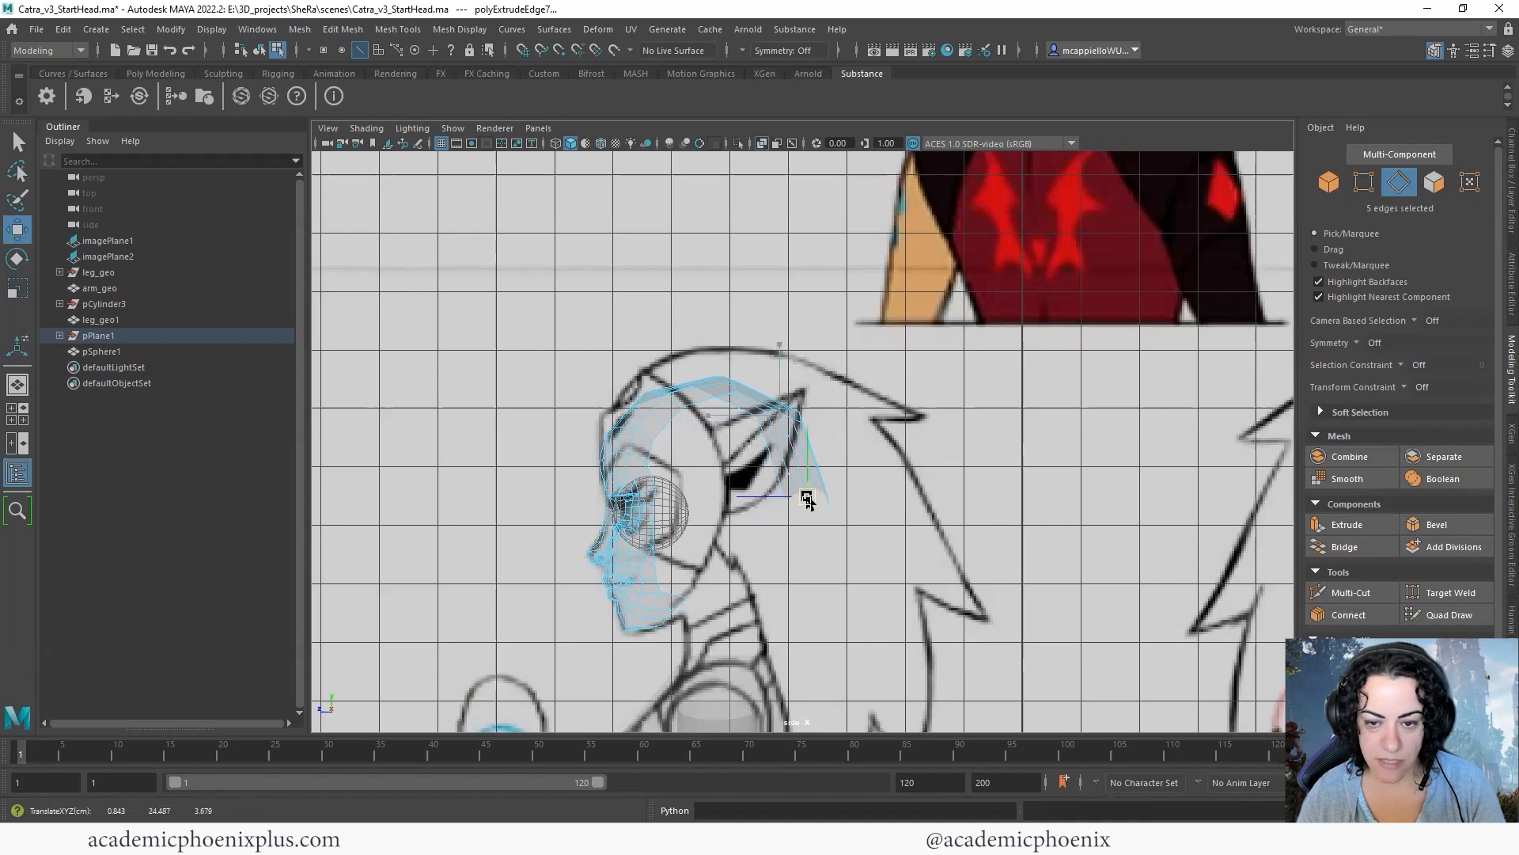
{"action": "key", "text": "ctrl+e"}
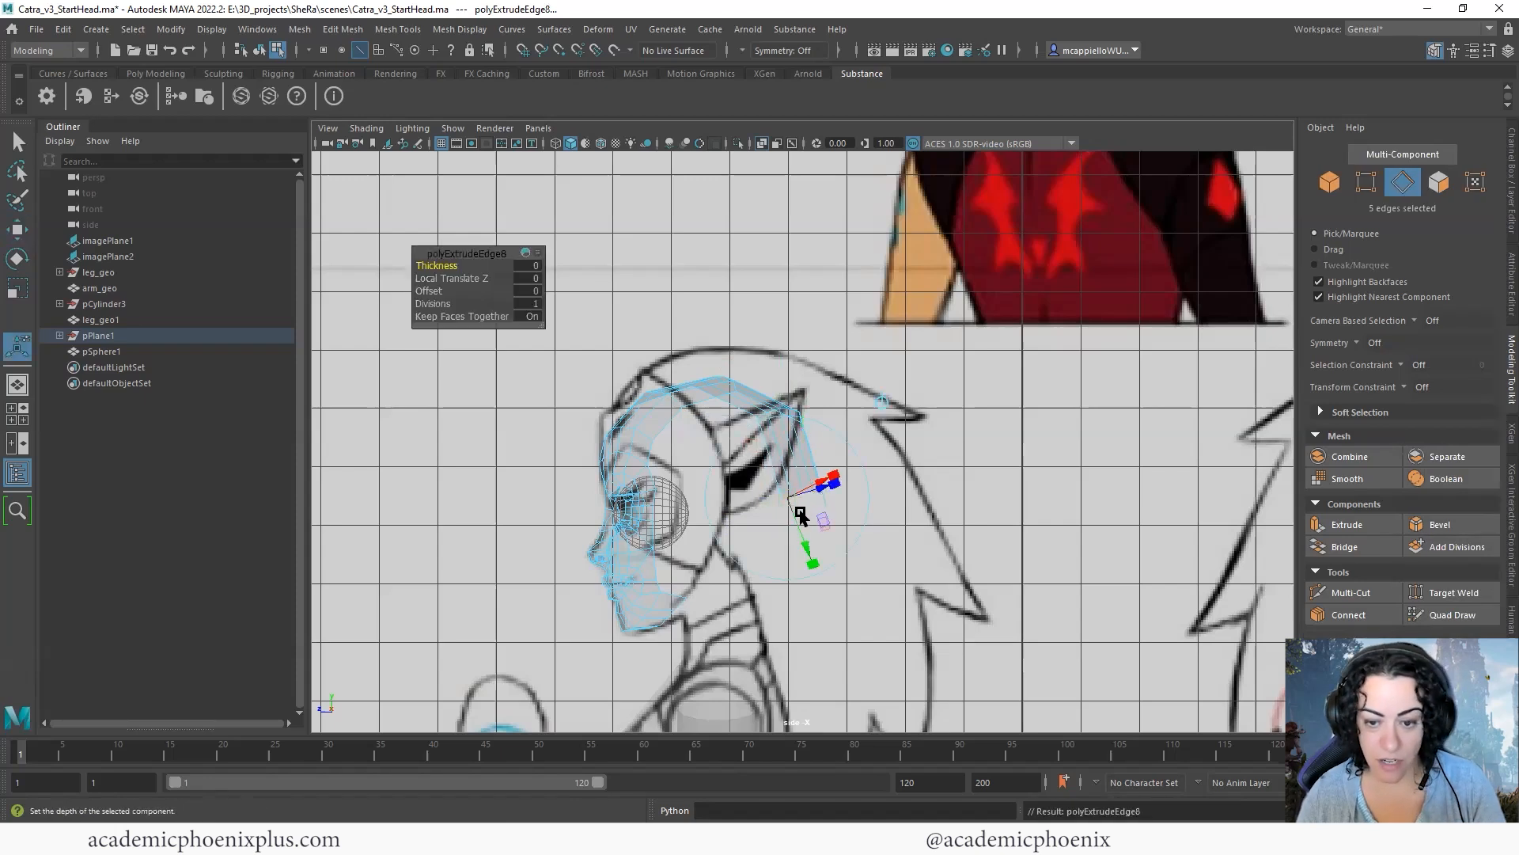
{"action": "key", "text": "w"}
{"action": "left_click_drag", "start_coordinate": [795, 503], "coordinate": [747, 555]}
{"action": "key", "text": "r"}
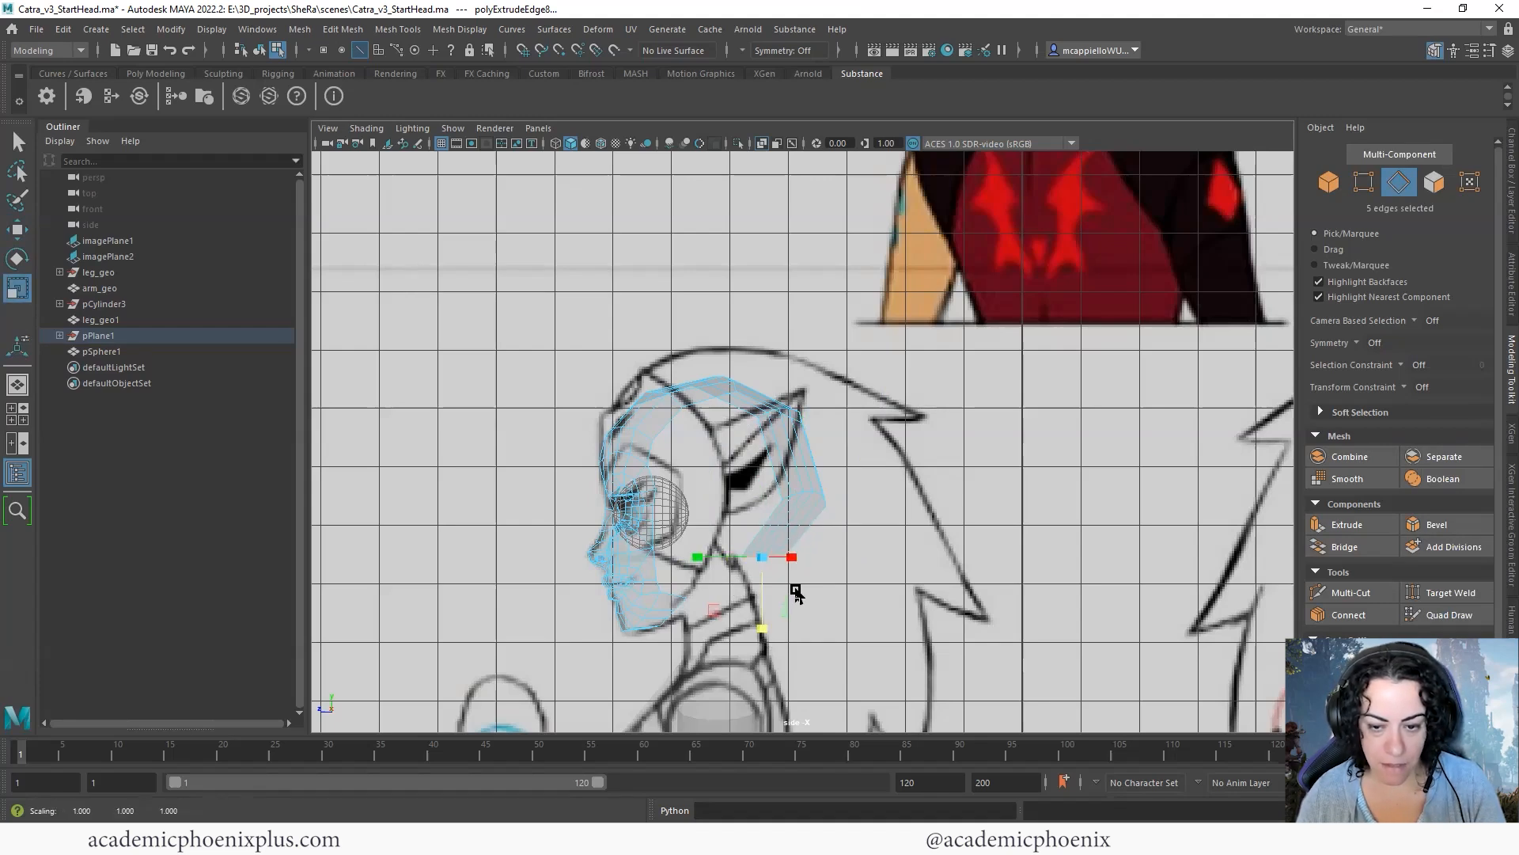
{"action": "key", "text": "e"}
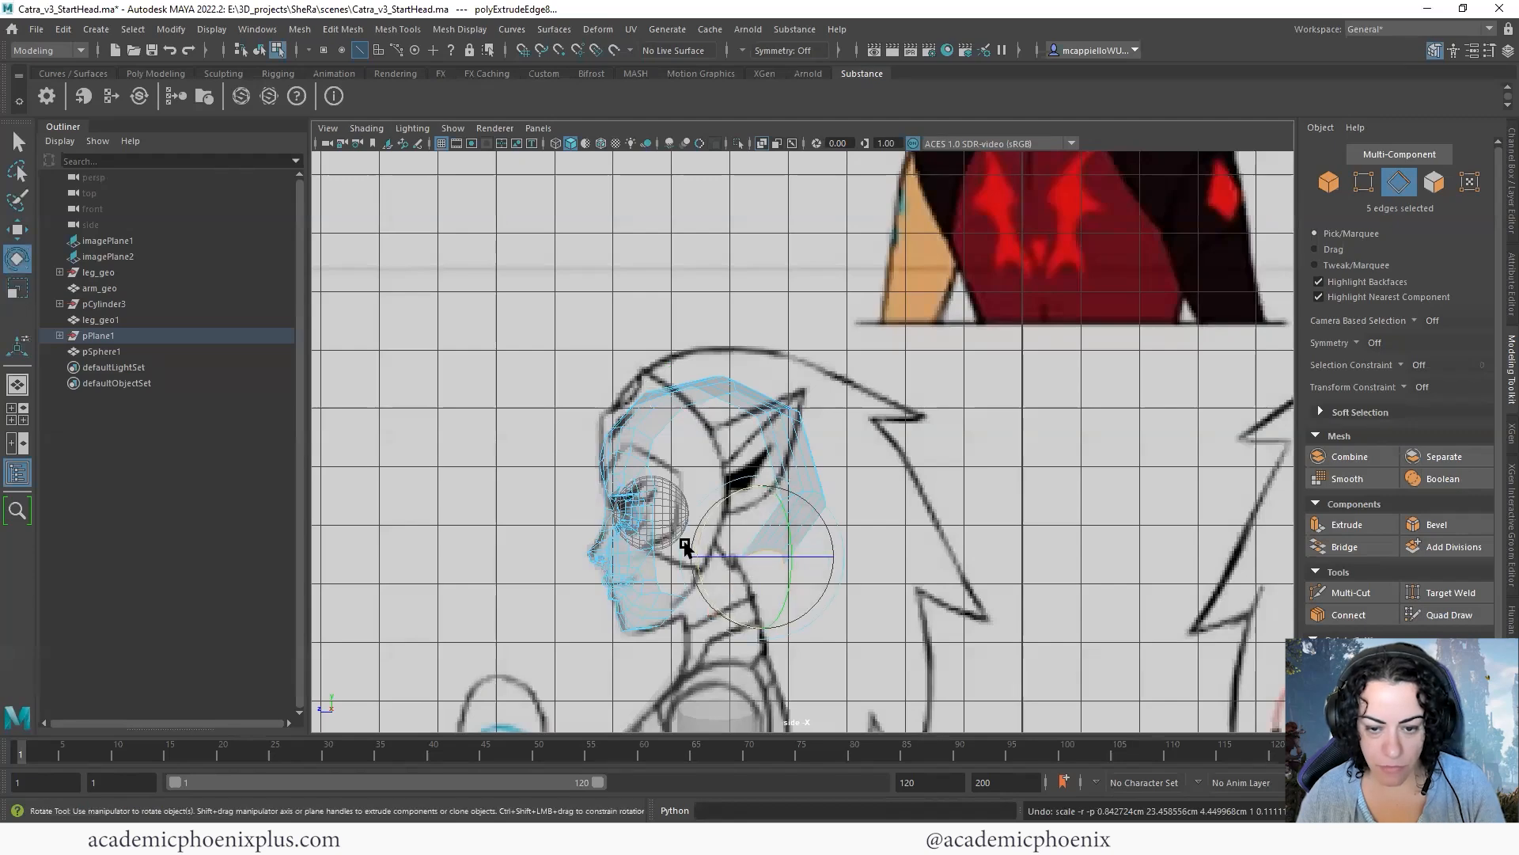
- Examine the extruded head strip from several angles in the perspective view
{"action": "key", "text": "space"}
{"action": "left_click_drag", "start_coordinate": [1019, 486], "coordinate": [959, 459], "text": "alt"}
{"action": "middle_click_drag", "start_coordinate": [960, 459], "coordinate": [930, 451], "text": "alt"}
{"action": "left_click_drag", "start_coordinate": [930, 451], "coordinate": [1037, 440], "text": "alt"}
{"action": "right_click_drag", "start_coordinate": [1037, 440], "coordinate": [1376, 462], "text": "alt"}
{"action": "left_click_drag", "start_coordinate": [1375, 461], "coordinate": [1053, 423], "text": "alt"}
{"action": "right_click_drag", "start_coordinate": [1053, 423], "coordinate": [938, 416], "text": "alt"}
{"action": "left_click_drag", "start_coordinate": [938, 416], "coordinate": [822, 413], "text": "alt"}
- Try to flatten the row of six crown vertices by scaling it in the side view
{"action": "right_click_drag", "start_coordinate": [560, 515], "coordinate": [497, 398]}
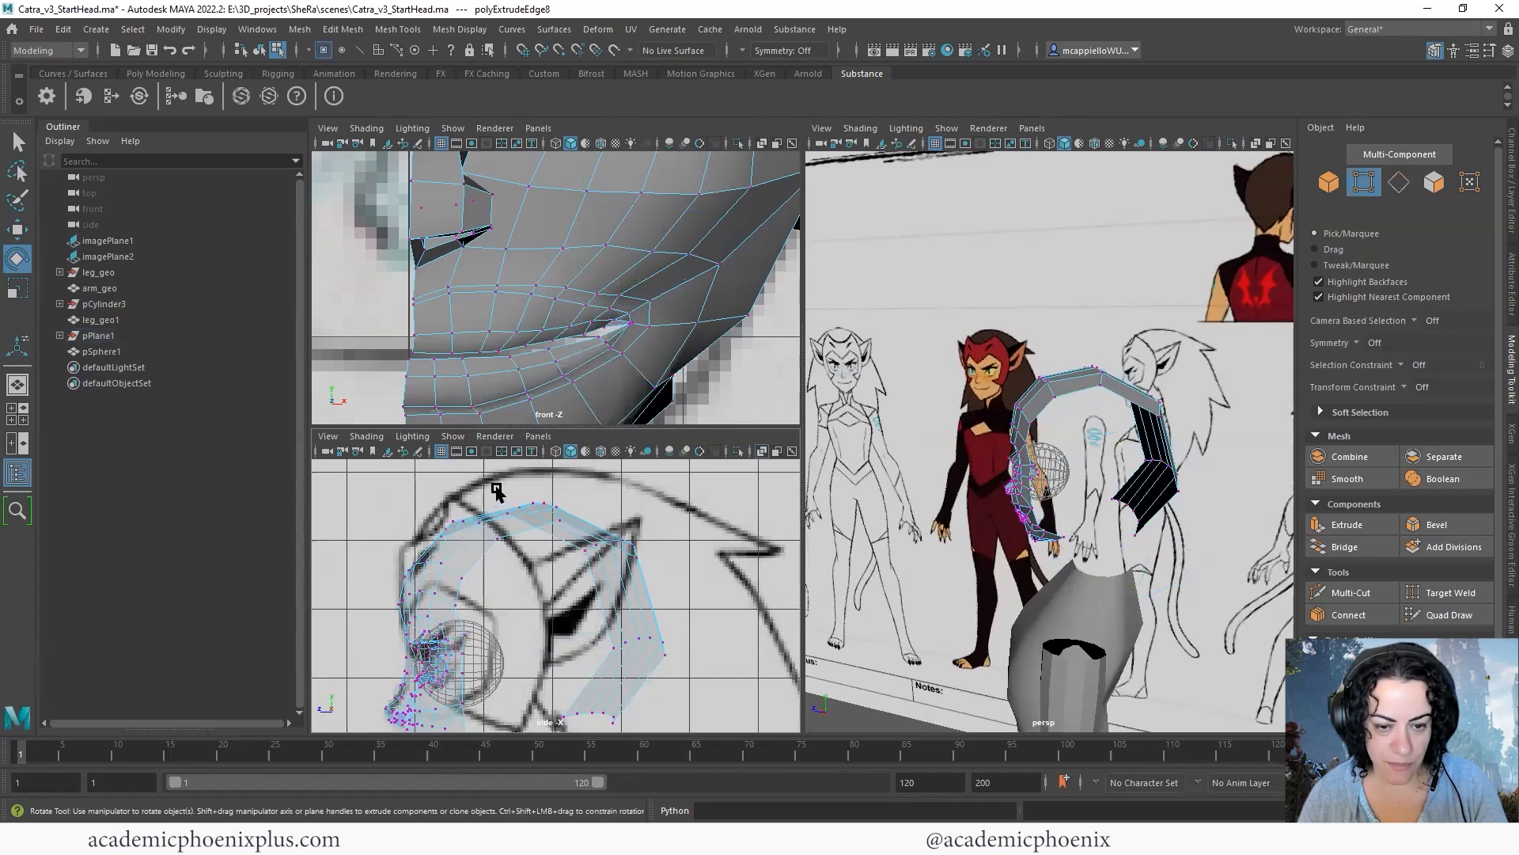
{"action": "left_click_drag", "start_coordinate": [580, 540], "coordinate": [581, 539]}
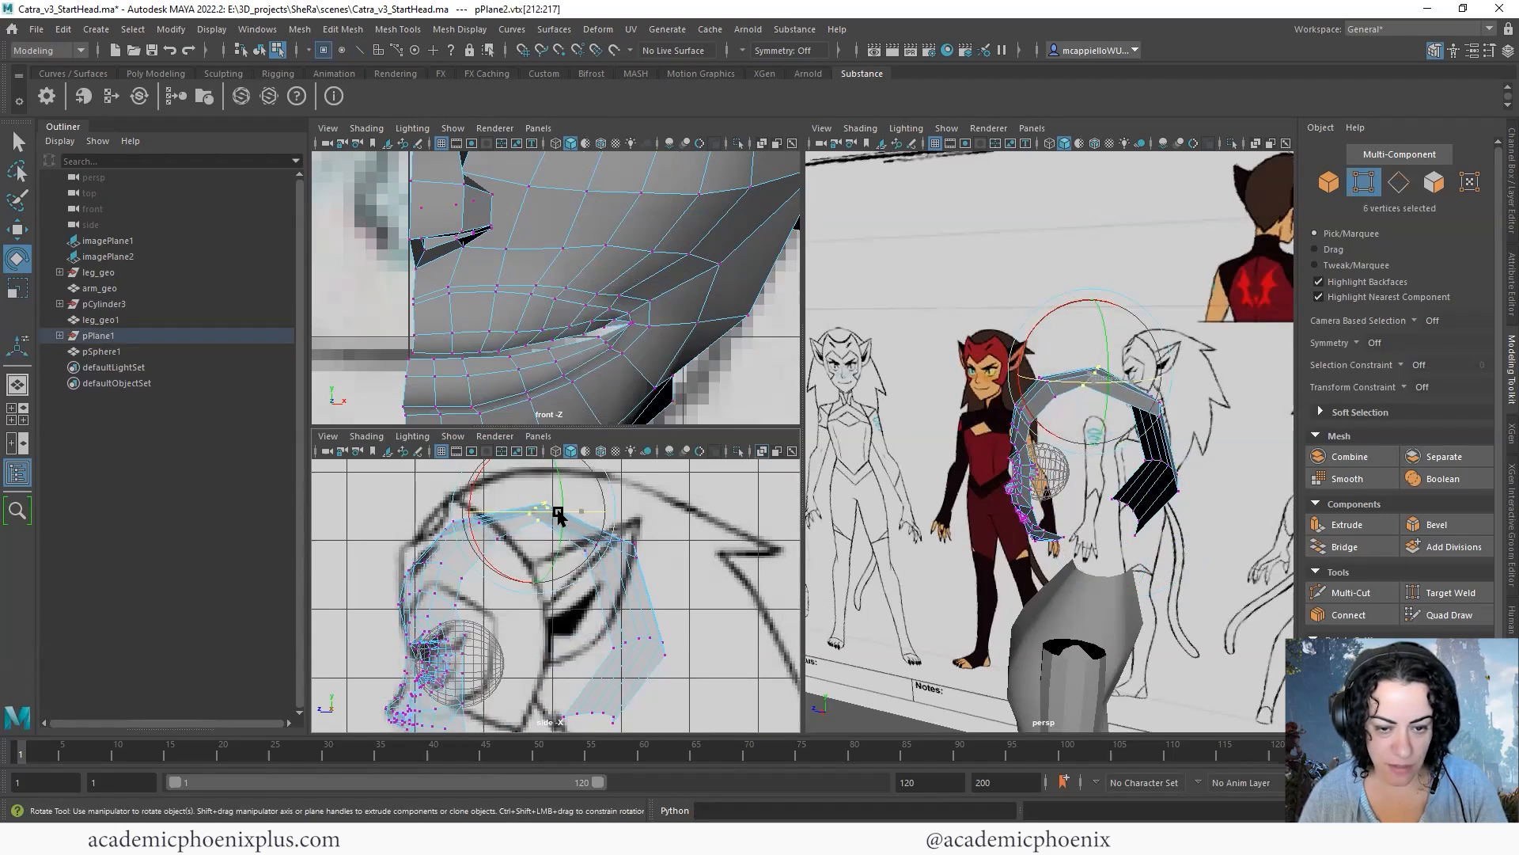
{"action": "key", "text": "r"}
{"action": "left_click", "coordinate": [490, 513]}
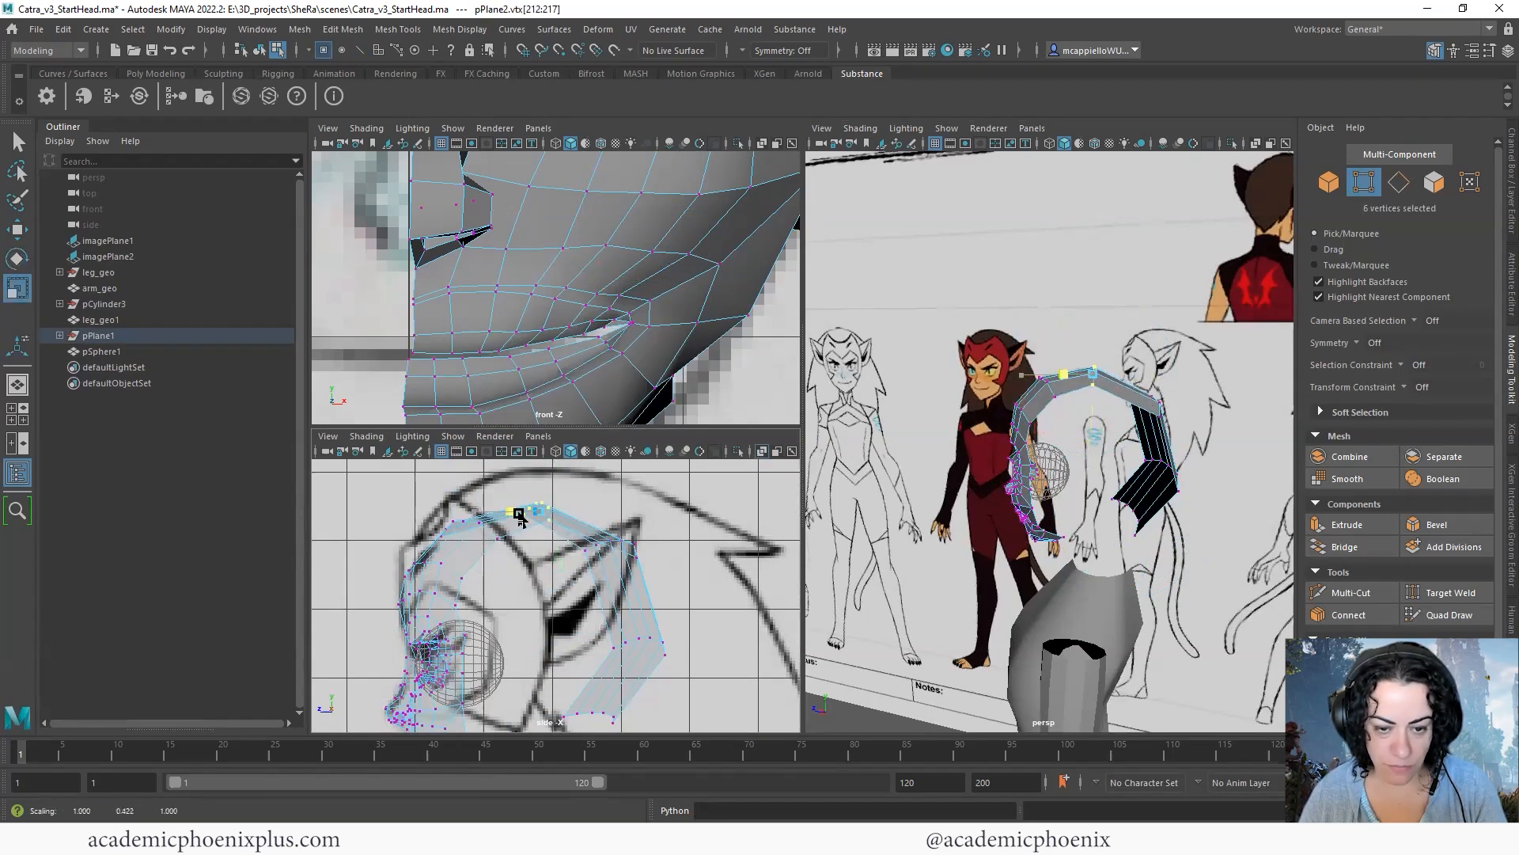
- Reset the Scale tool to its default settings and close the tool settings
{"action": "double_click", "coordinate": [18, 287]}
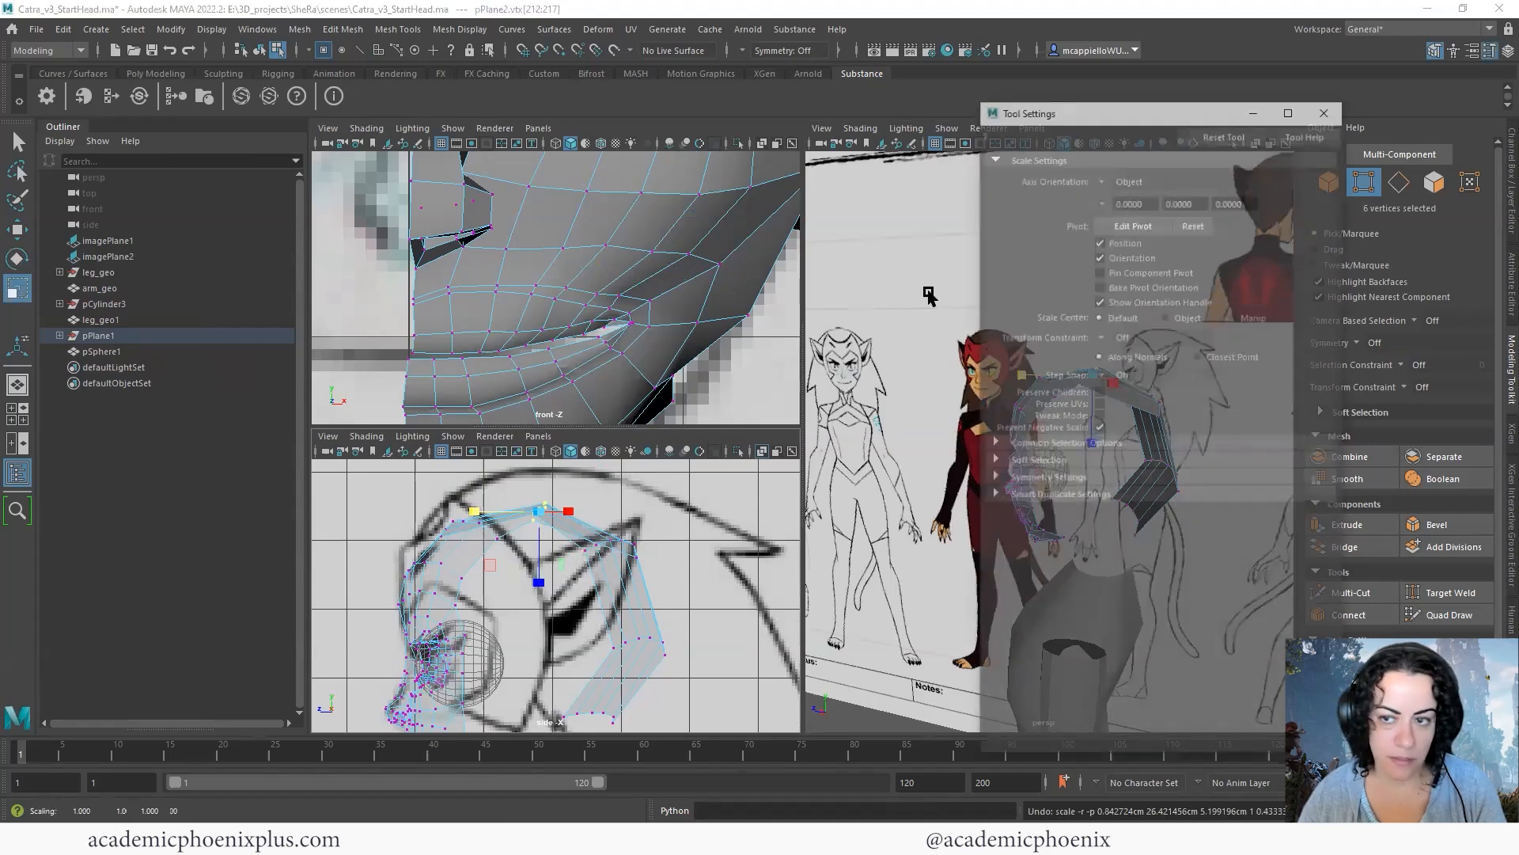
{"action": "left_click", "coordinate": [1225, 133]}
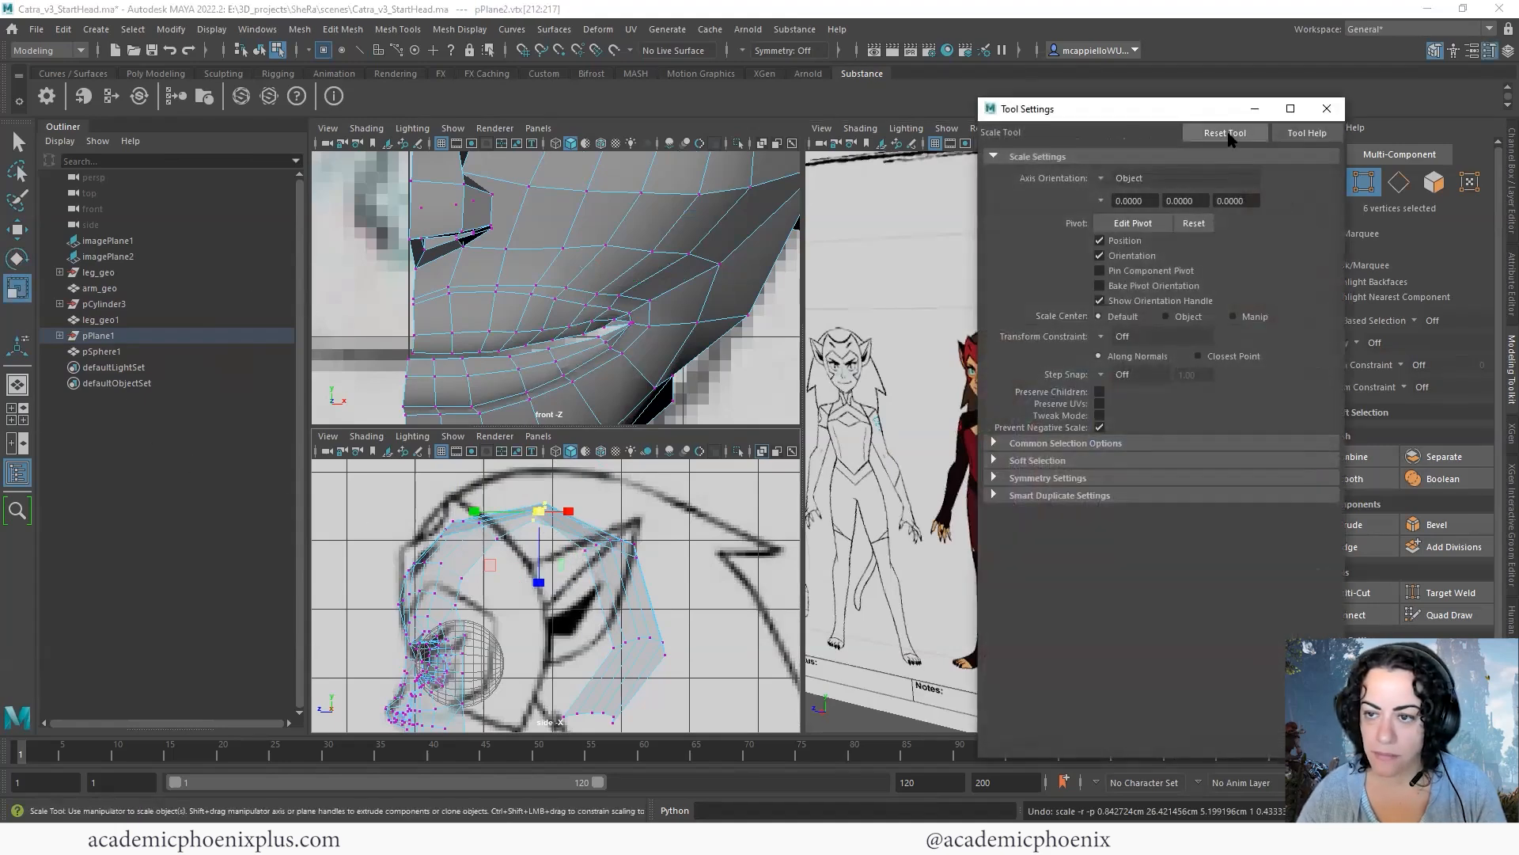
{"action": "left_click", "coordinate": [1328, 108]}
{"action": "left_click_drag", "start_coordinate": [1132, 467], "coordinate": [894, 479], "text": "alt"}
{"action": "left_click", "coordinate": [895, 479]}
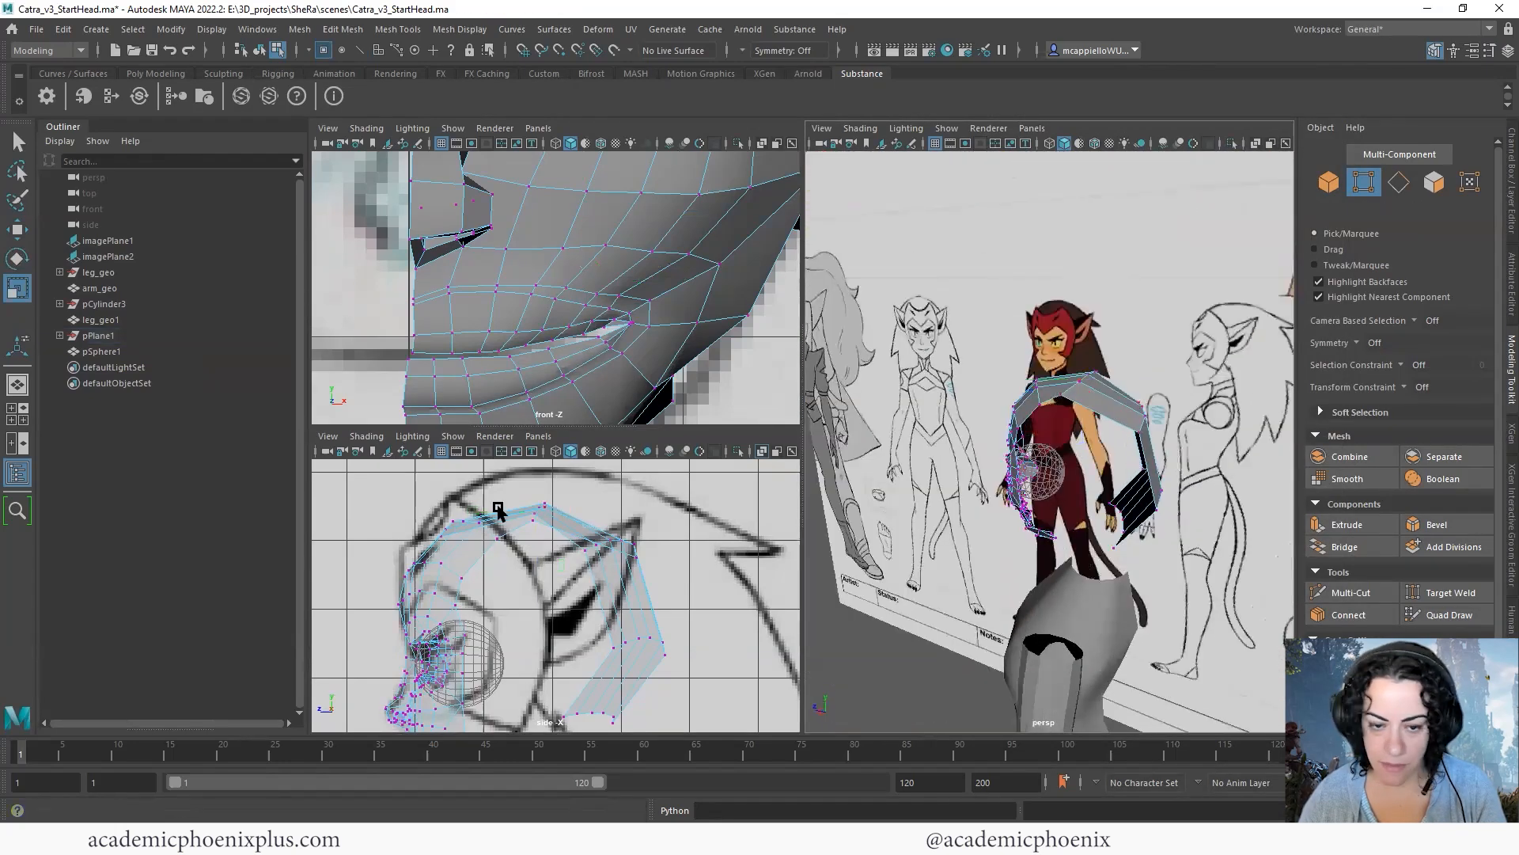
- Align the two vertex rows at the upper back of the head into straight lines in the side view
{"action": "middle_click_drag", "start_coordinate": [579, 529], "coordinate": [580, 528], "text": "alt"}
{"action": "left_click_drag", "start_coordinate": [580, 528], "coordinate": [674, 581]}
{"action": "left_click_drag", "start_coordinate": [573, 548], "coordinate": [600, 548]}
{"action": "key", "text": "e"}
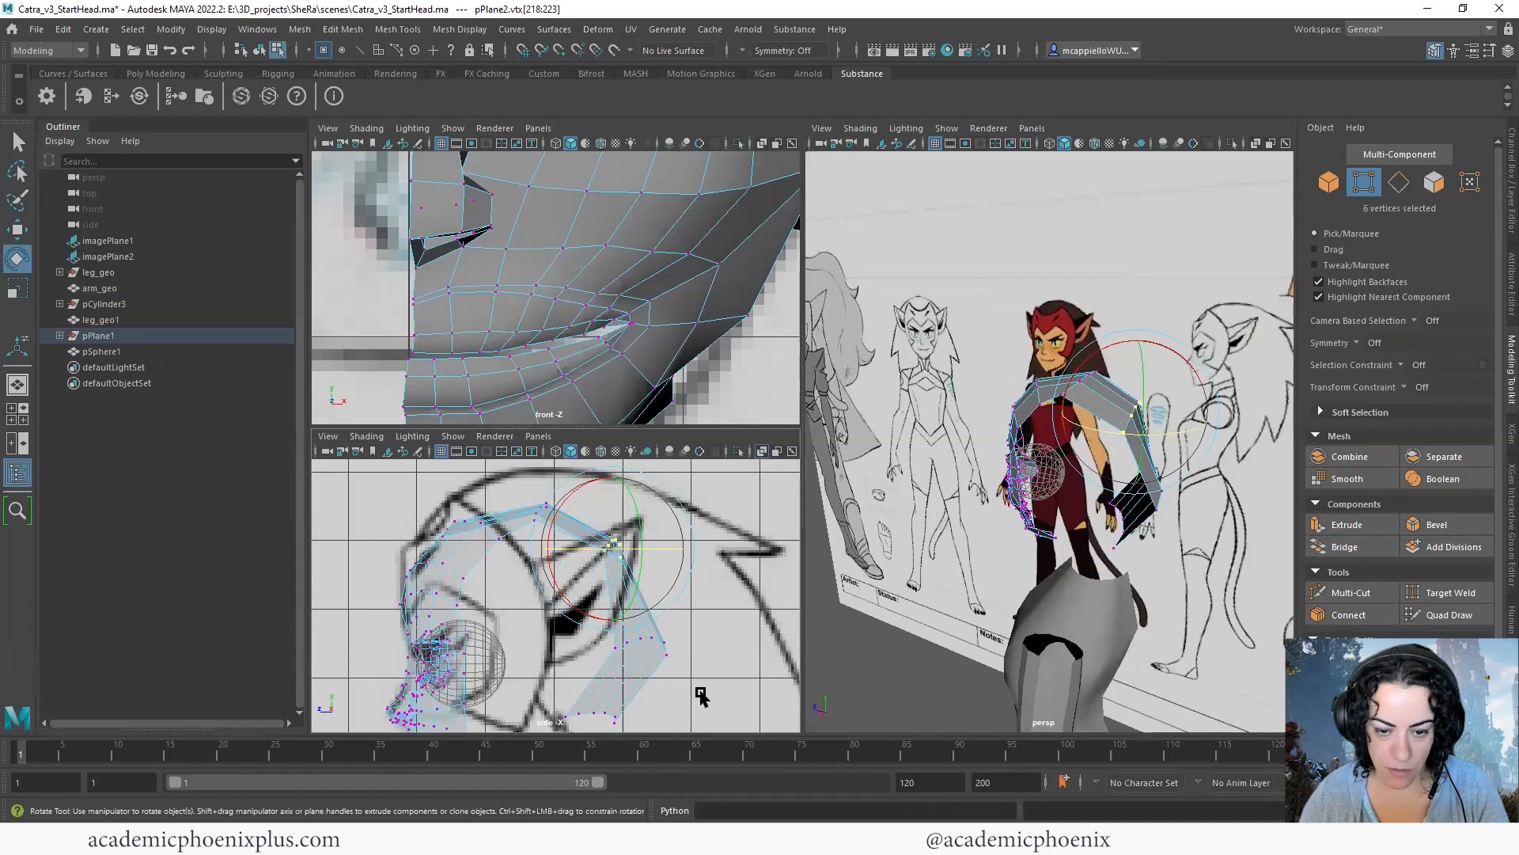
{"action": "left_click_drag", "start_coordinate": [702, 674], "coordinate": [603, 649]}
{"action": "left_click", "coordinate": [494, 532]}
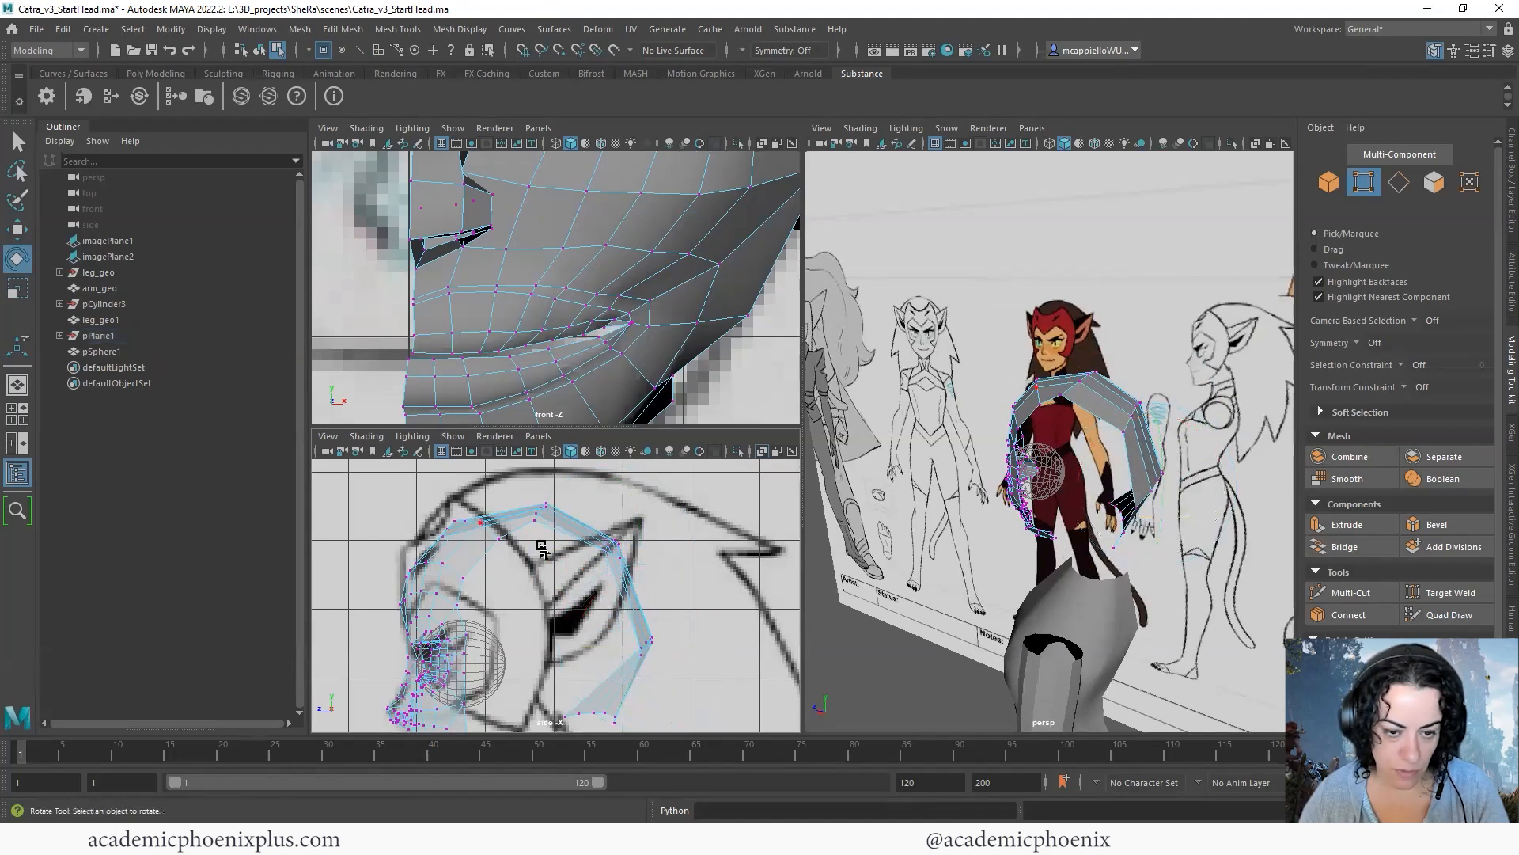
- Reposition individual vertices along the outer side edge of the crown strip in the side view to even out its curve
{"action": "left_click_drag", "start_coordinate": [1160, 480], "coordinate": [1211, 415], "text": "alt"}
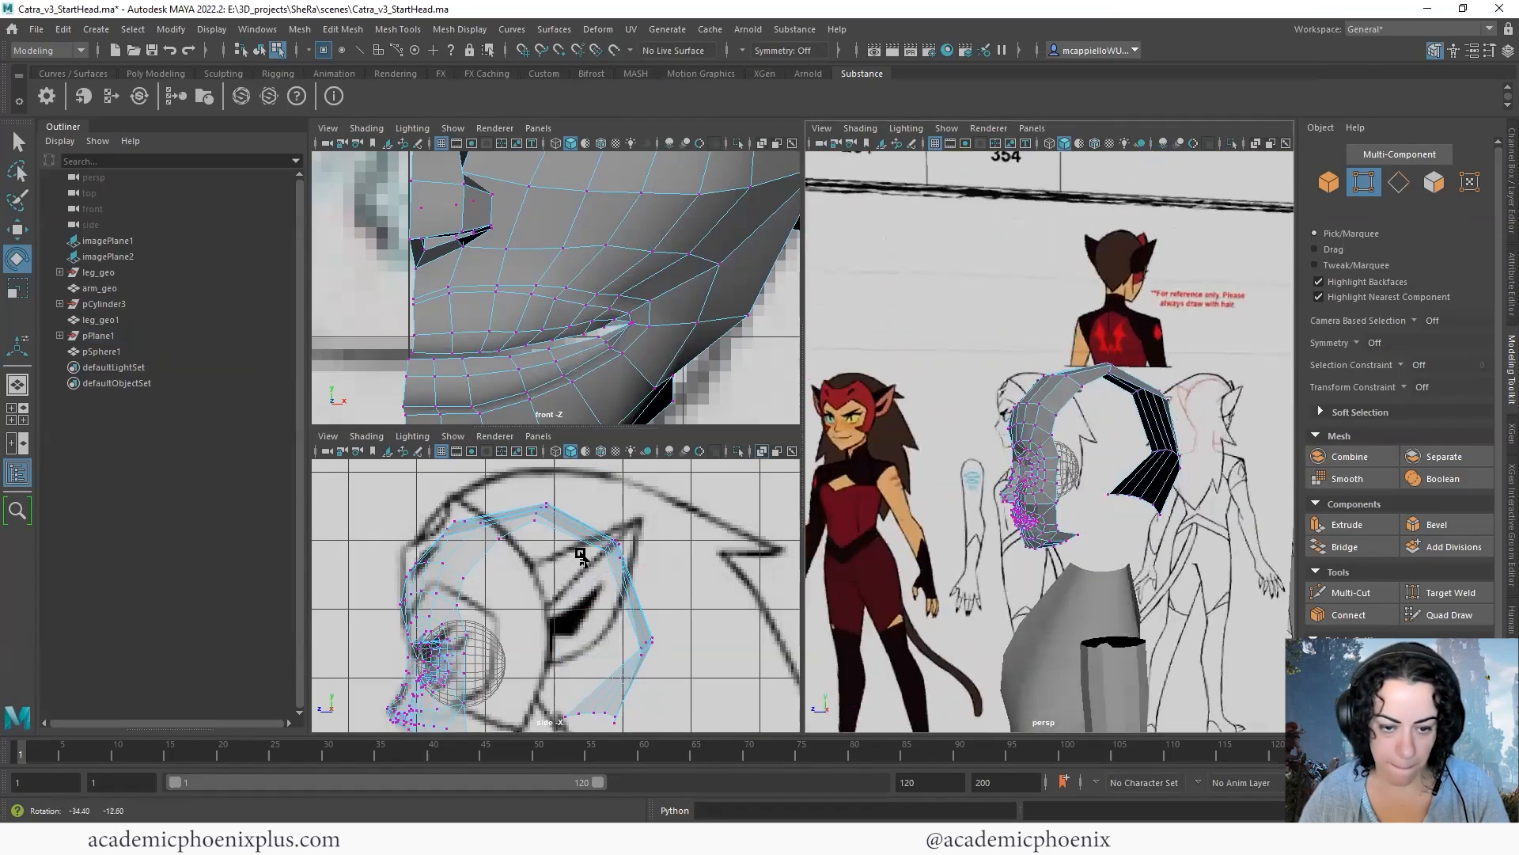
{"action": "right_click_drag", "start_coordinate": [483, 546], "coordinate": [491, 545], "text": "alt"}
{"action": "left_click", "coordinate": [491, 541]}
{"action": "left_click_drag", "start_coordinate": [1090, 522], "coordinate": [1195, 518], "text": "alt"}
{"action": "key", "text": "w"}
{"action": "left_click_drag", "start_coordinate": [499, 543], "coordinate": [499, 570]}
{"action": "left_click", "coordinate": [532, 558]}
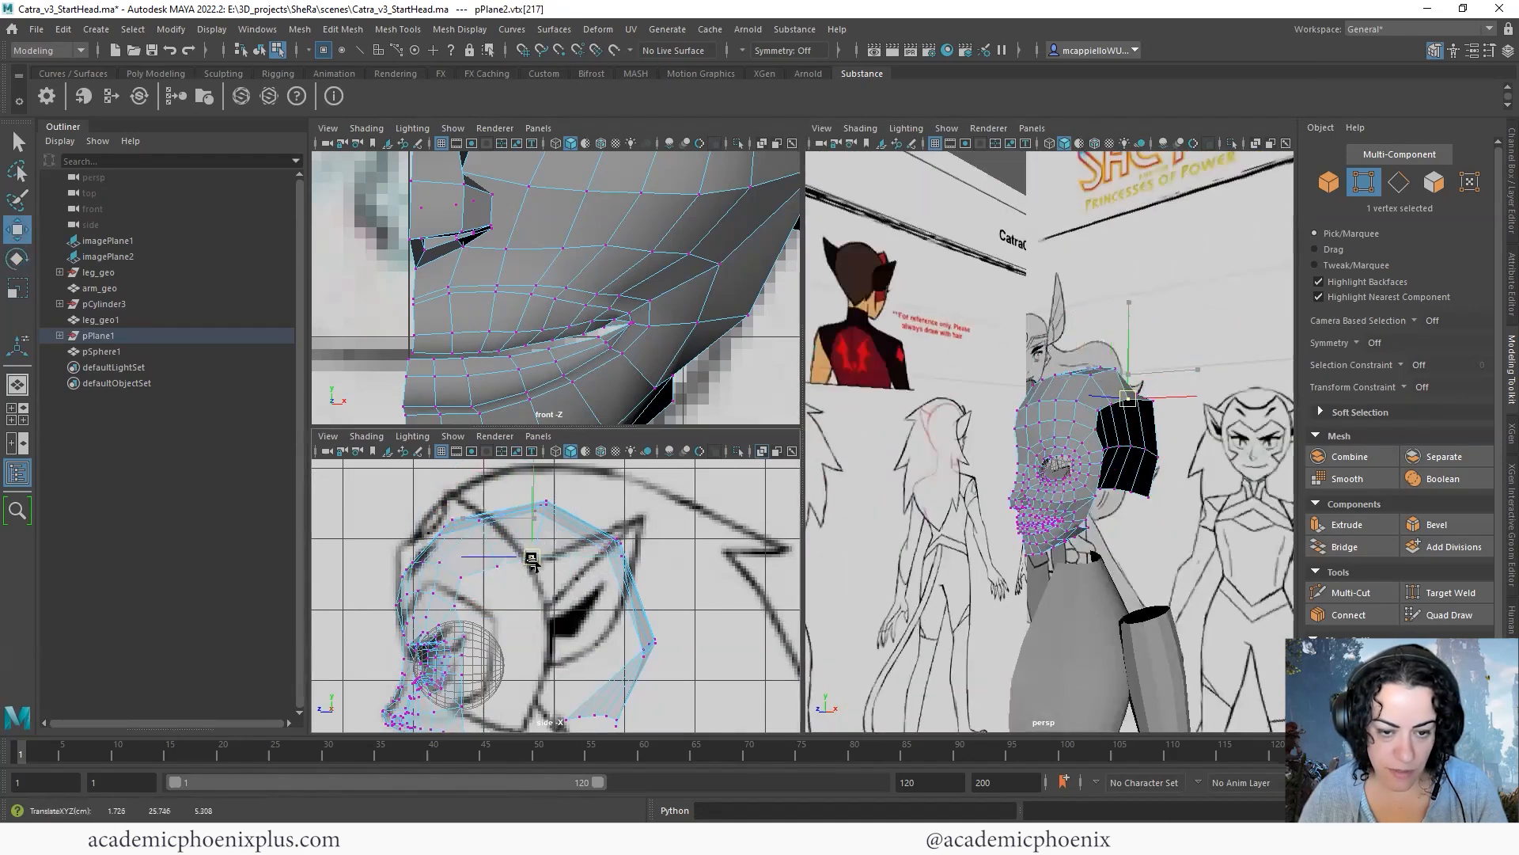
{"action": "left_click", "coordinate": [622, 559]}
{"action": "left_click_drag", "start_coordinate": [622, 559], "coordinate": [580, 573]}
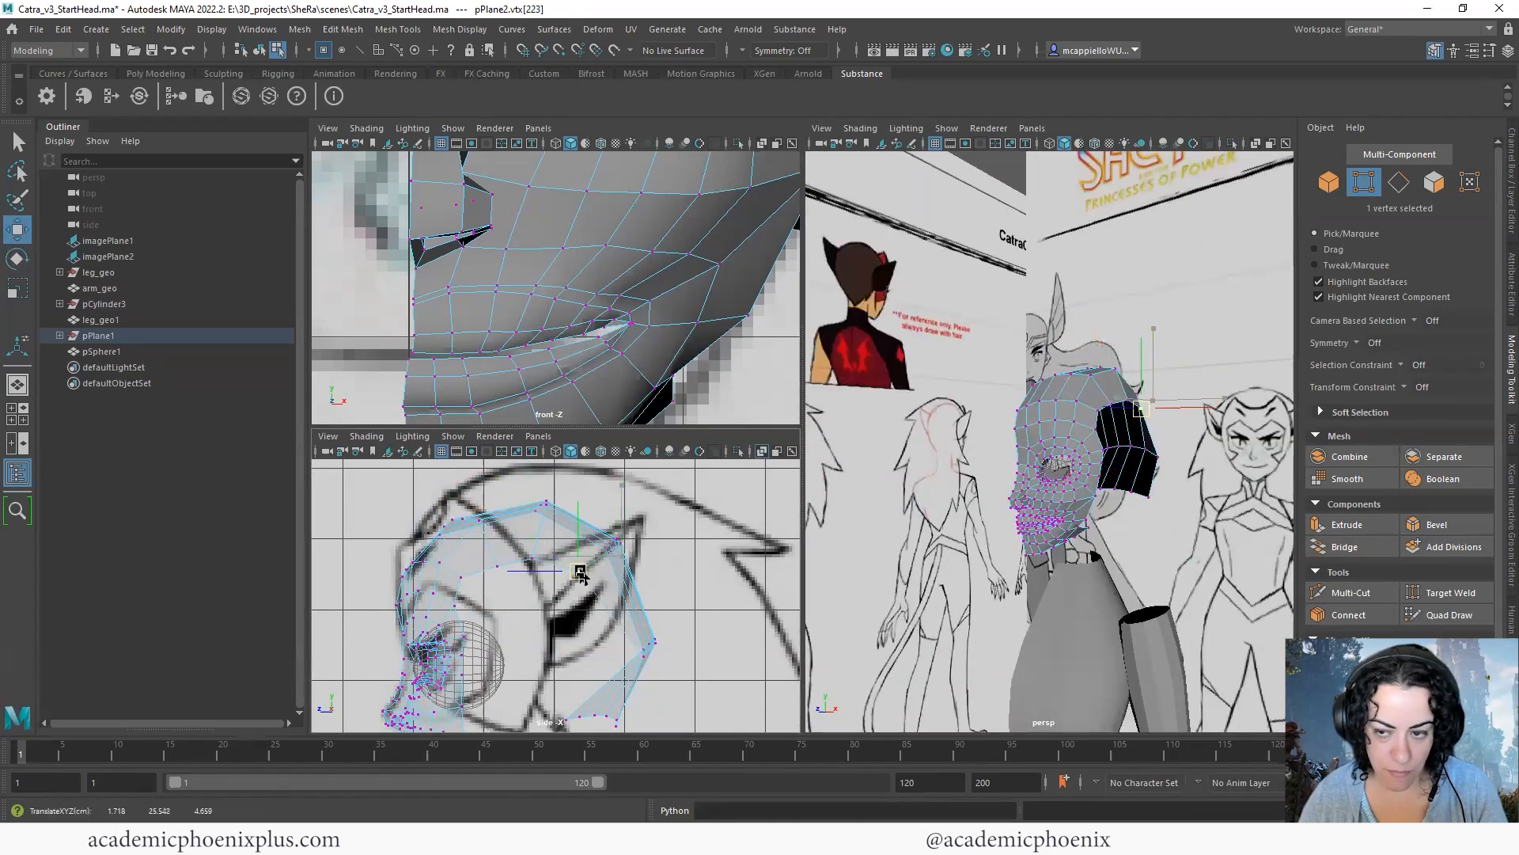
{"action": "left_click_drag", "start_coordinate": [1241, 510], "coordinate": [1171, 524], "text": "alt"}
{"action": "middle_click_drag", "start_coordinate": [614, 598], "coordinate": [629, 581], "text": "alt"}
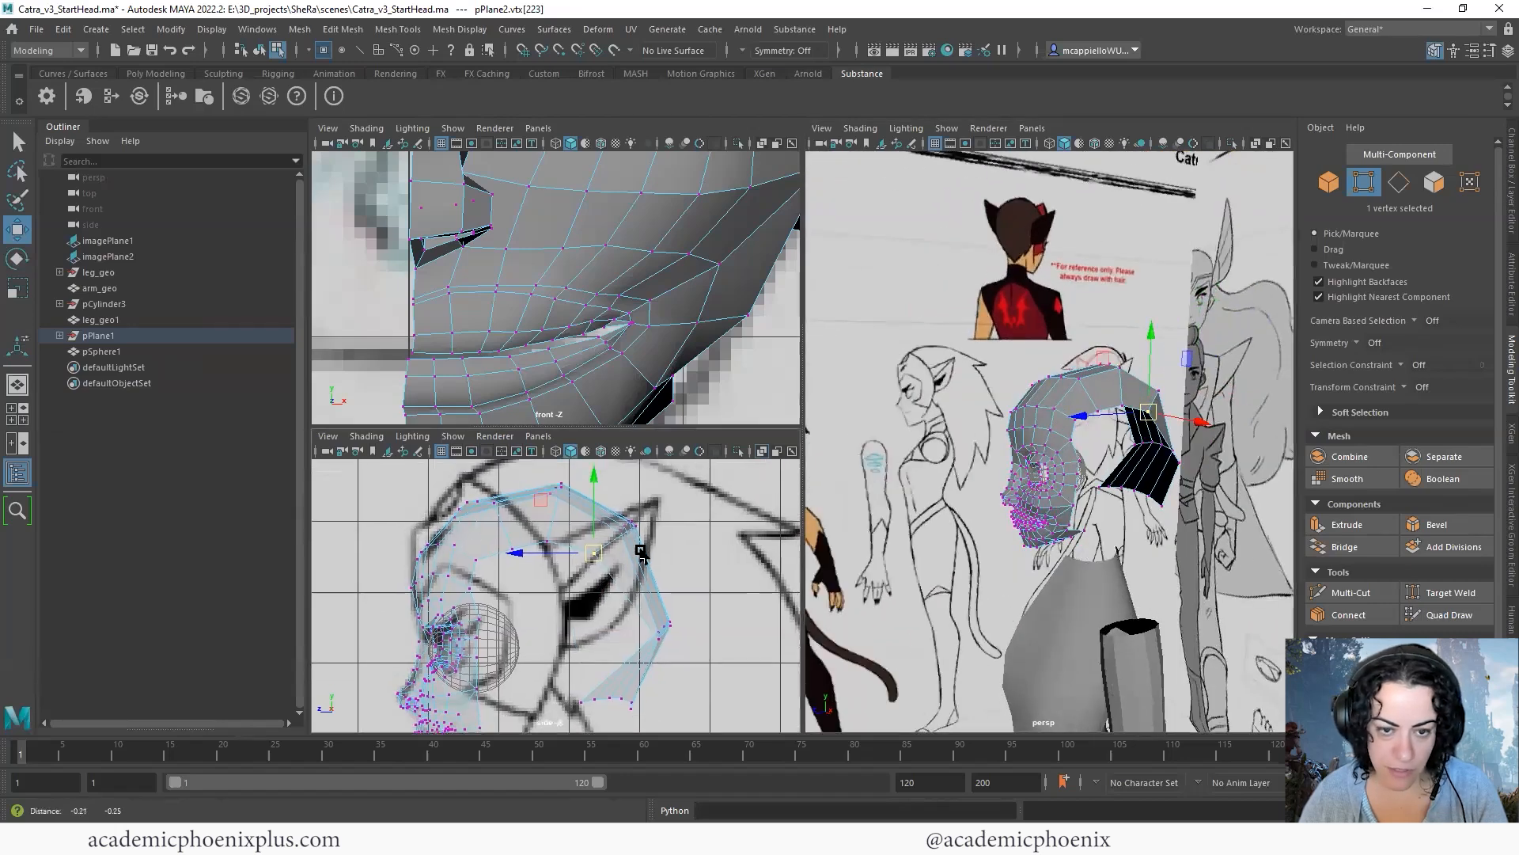
- Move the four outer vertices at the upper side of the head in the front view to follow the skull outline
{"action": "middle_click_drag", "start_coordinate": [634, 278], "coordinate": [548, 441], "text": "alt"}
{"action": "middle_click_drag", "start_coordinate": [572, 170], "coordinate": [580, 282], "text": "alt"}
{"action": "right_click_drag", "start_coordinate": [581, 282], "coordinate": [711, 268], "text": "alt"}
{"action": "mouse_move", "coordinate": [712, 273]}
{"action": "middle_mouse_down", "text": "alt"}
{"action": "mouse_move", "coordinate": [712, 244]}
{"action": "mouse_move", "coordinate": [693, 258]}
{"action": "middle_mouse_up", "text": "alt"}
{"action": "left_click_drag", "start_coordinate": [598, 222], "coordinate": [622, 238]}
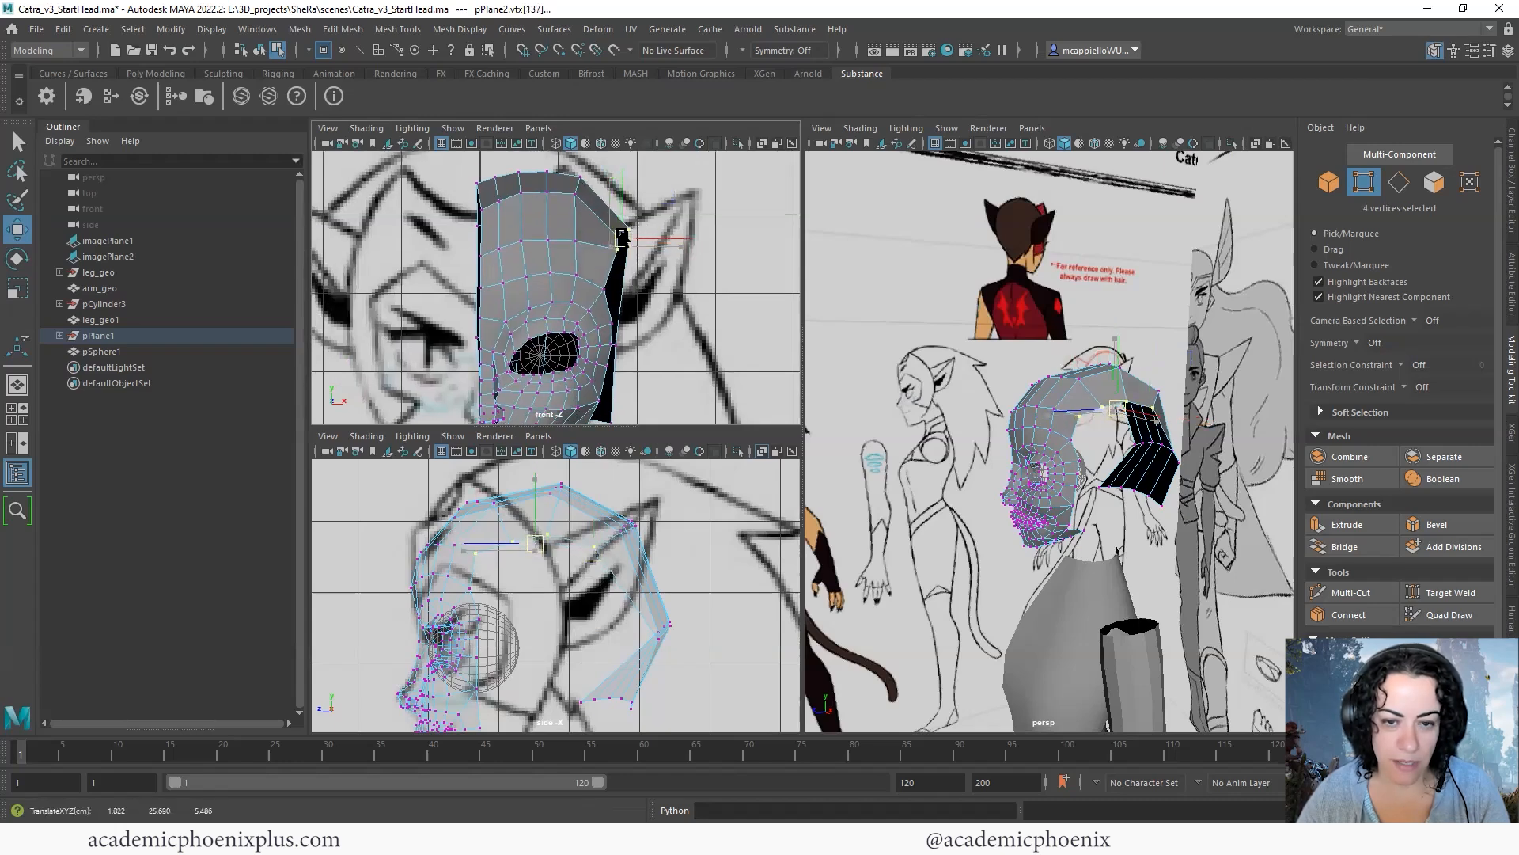
{"action": "middle_click_drag", "start_coordinate": [683, 348], "coordinate": [711, 285], "text": "alt"}
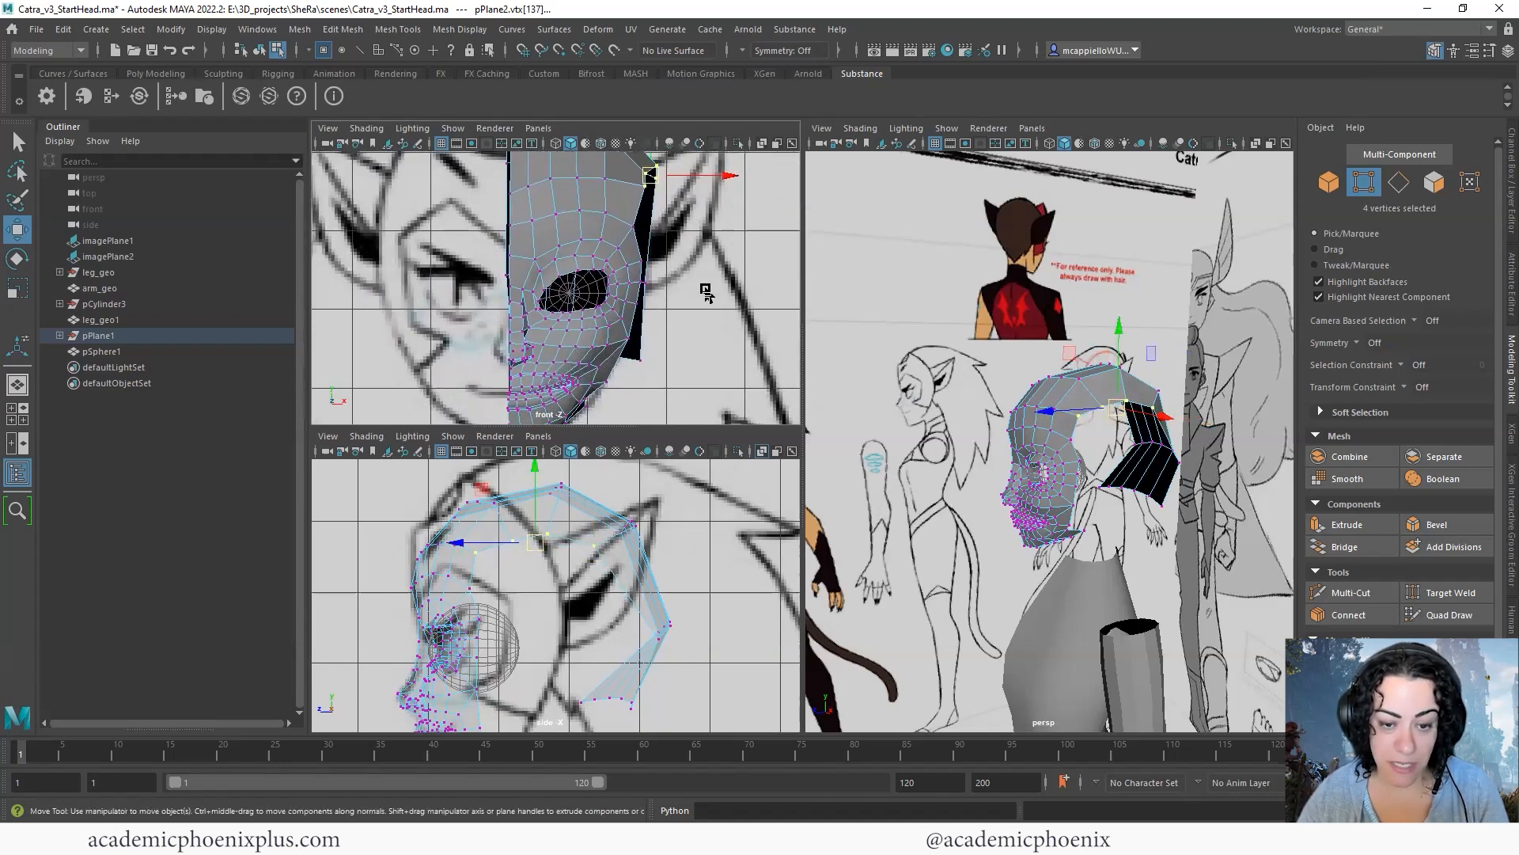
- Try moving the six-vertex row at the back of the head in the side view, and undo the move
{"action": "left_click", "coordinate": [659, 641]}
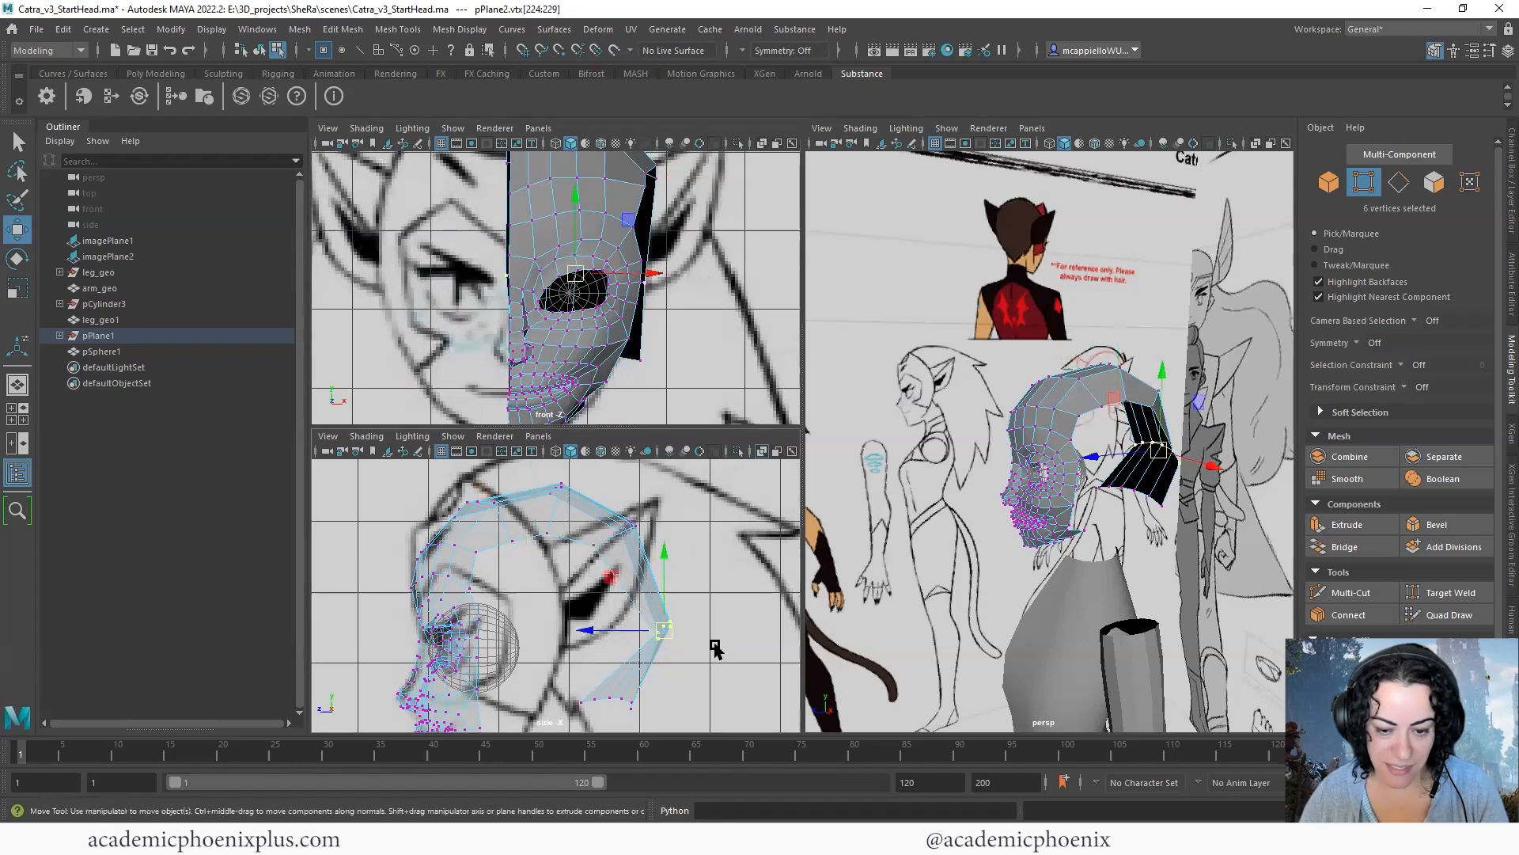
{"action": "mouse_move", "coordinate": [661, 643]}
{"action": "left_mouse_down"}
{"action": "mouse_move", "coordinate": [587, 615]}
{"action": "mouse_move", "coordinate": [645, 624]}
{"action": "left_mouse_up"}
{"action": "left_click", "coordinate": [667, 624]}
{"action": "key", "text": "ctrl+z"}
- Move, scale and rotate the lowest six-vertex row at the back of the head in the side view
{"action": "left_click_drag", "start_coordinate": [1140, 498], "coordinate": [712, 573], "text": "alt"}
{"action": "middle_click_drag", "start_coordinate": [711, 573], "coordinate": [716, 554], "text": "alt"}
{"action": "middle_click_drag", "start_coordinate": [603, 623], "coordinate": [639, 572], "text": "alt"}
{"action": "key", "text": "r"}
{"action": "left_click_drag", "start_coordinate": [685, 611], "coordinate": [655, 628]}
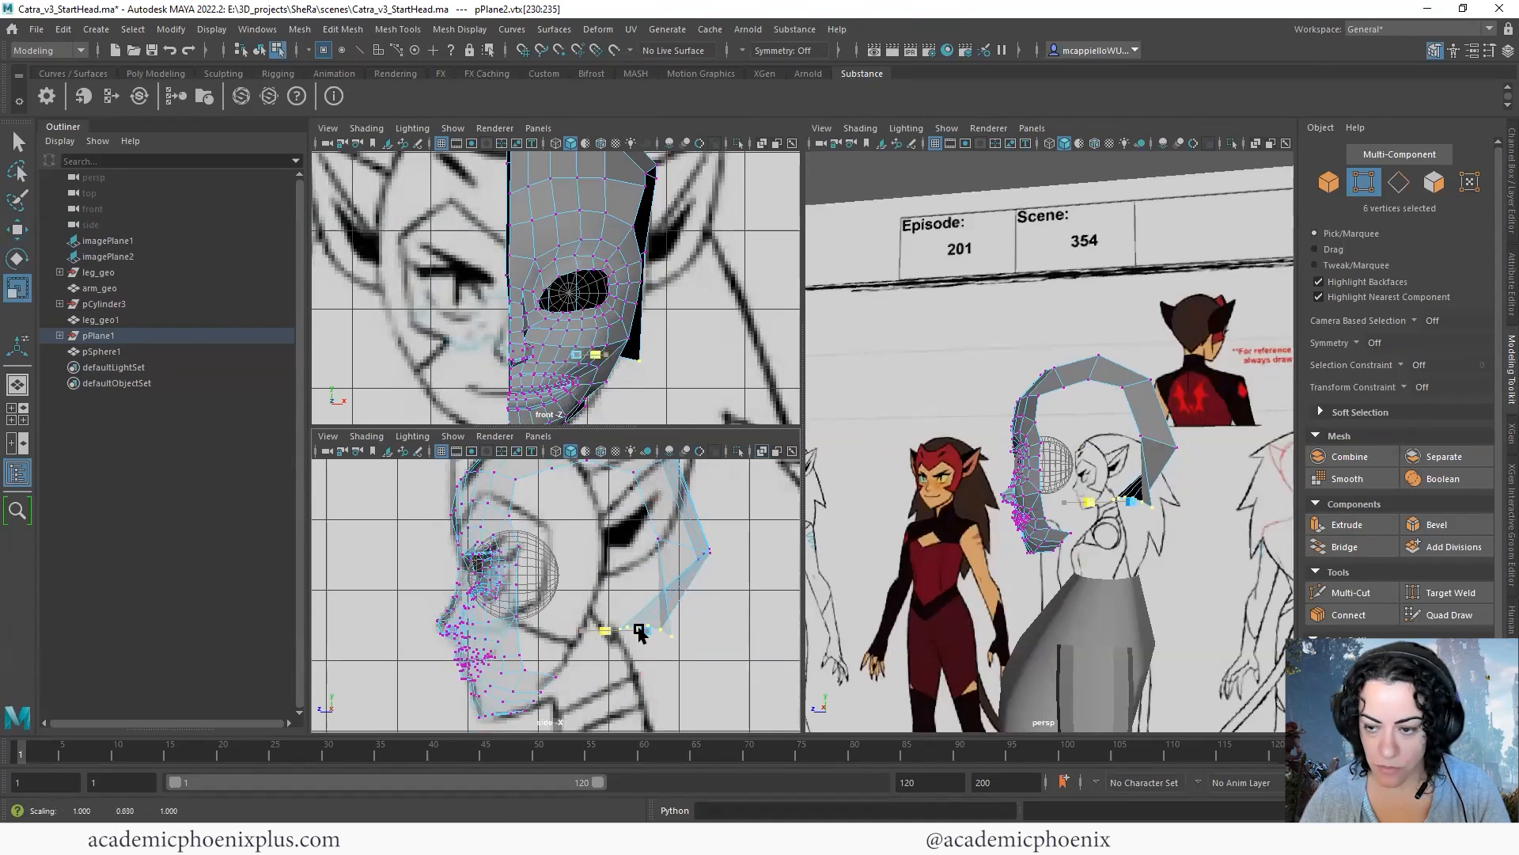
{"action": "key", "text": "e"}
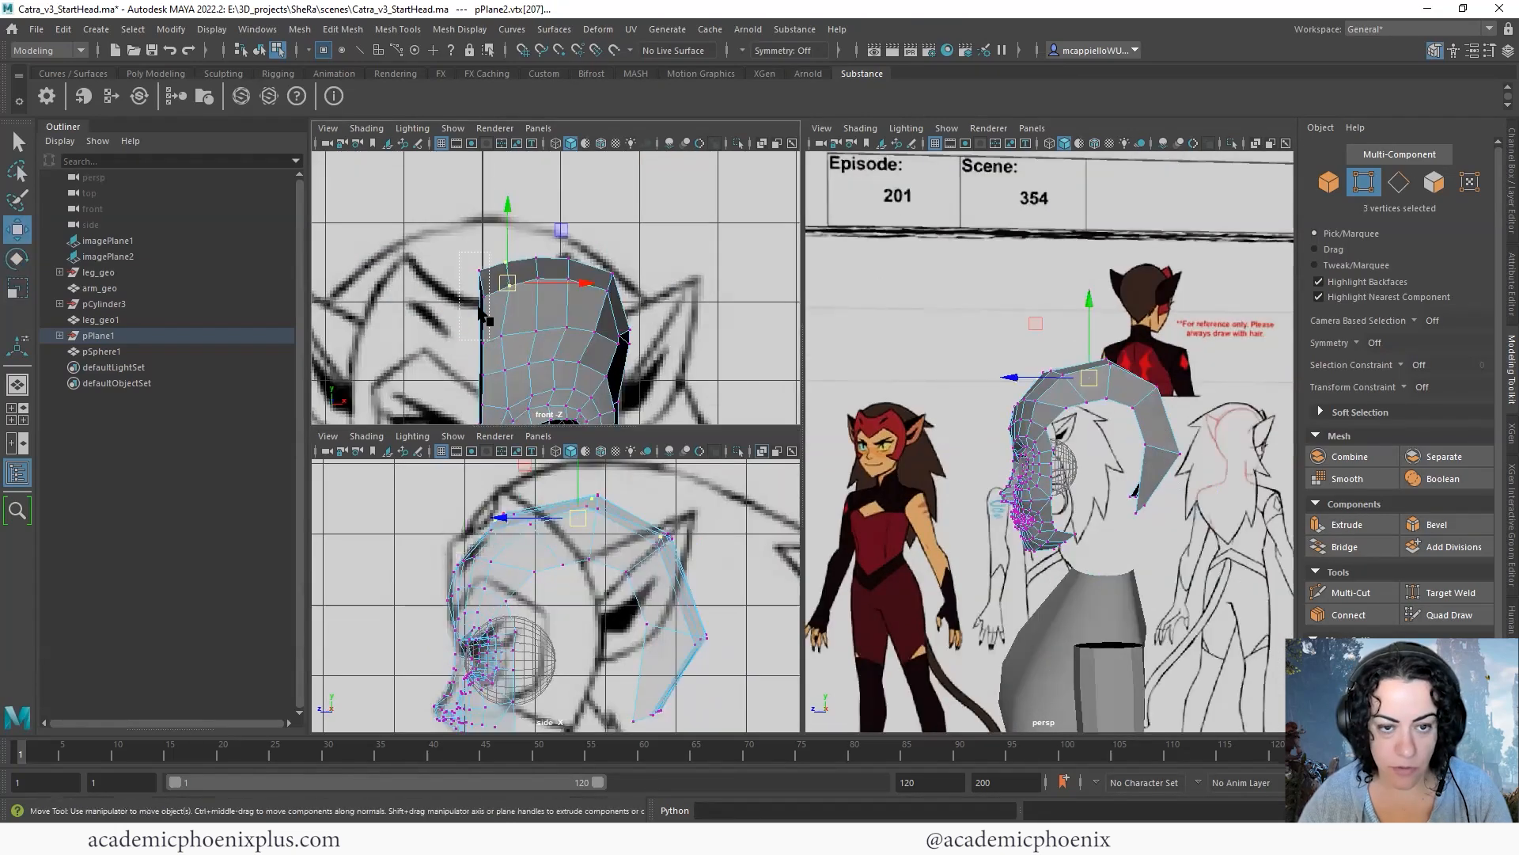
- Adjust the three crown vertices near the centre line in the front view
{"action": "left_click_drag", "start_coordinate": [459, 252], "coordinate": [492, 353]}
{"action": "left_click_drag", "start_coordinate": [482, 305], "coordinate": [630, 320]}
{"action": "middle_click_drag", "start_coordinate": [685, 396], "coordinate": [694, 298], "text": "alt"}
{"action": "scroll", "coordinate": [669, 305], "scroll_direction": "down", "scroll_amount": 2}
- Shift the outer side vertices of the back-of-head strip to shape its edge in the side view
{"action": "left_click_drag", "start_coordinate": [1078, 481], "coordinate": [985, 427], "text": "alt"}
{"action": "left_click", "coordinate": [1015, 401]}
{"action": "left_click", "coordinate": [1024, 484], "text": "shift"}
{"action": "left_click_drag", "start_coordinate": [689, 591], "coordinate": [661, 600]}
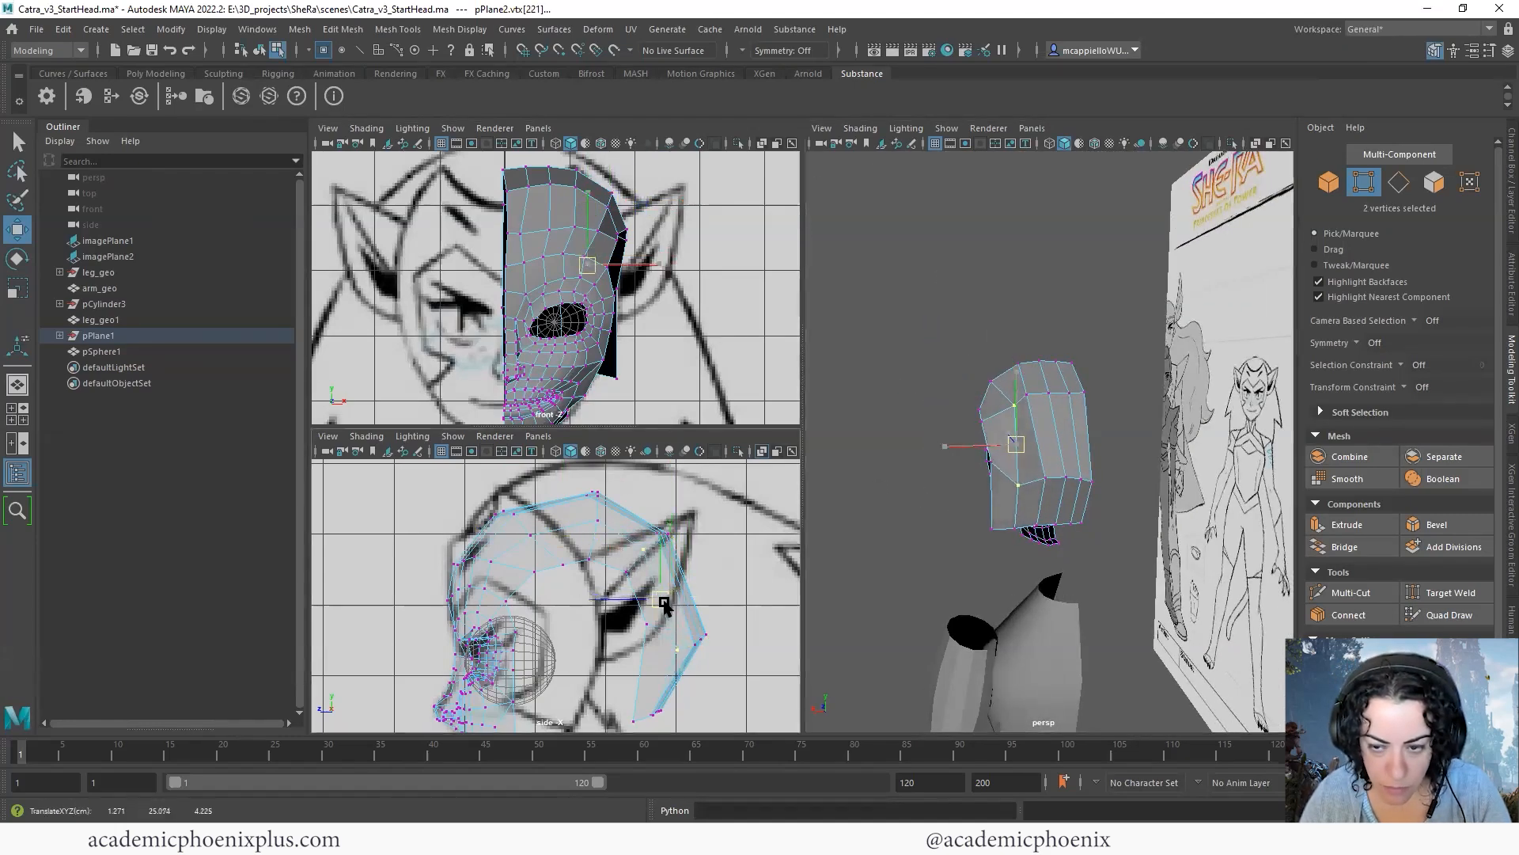
{"action": "left_click_drag", "start_coordinate": [985, 487], "coordinate": [935, 521], "text": "alt"}
{"action": "left_click_drag", "start_coordinate": [949, 509], "coordinate": [1112, 440]}
{"action": "left_click", "coordinate": [1121, 421]}
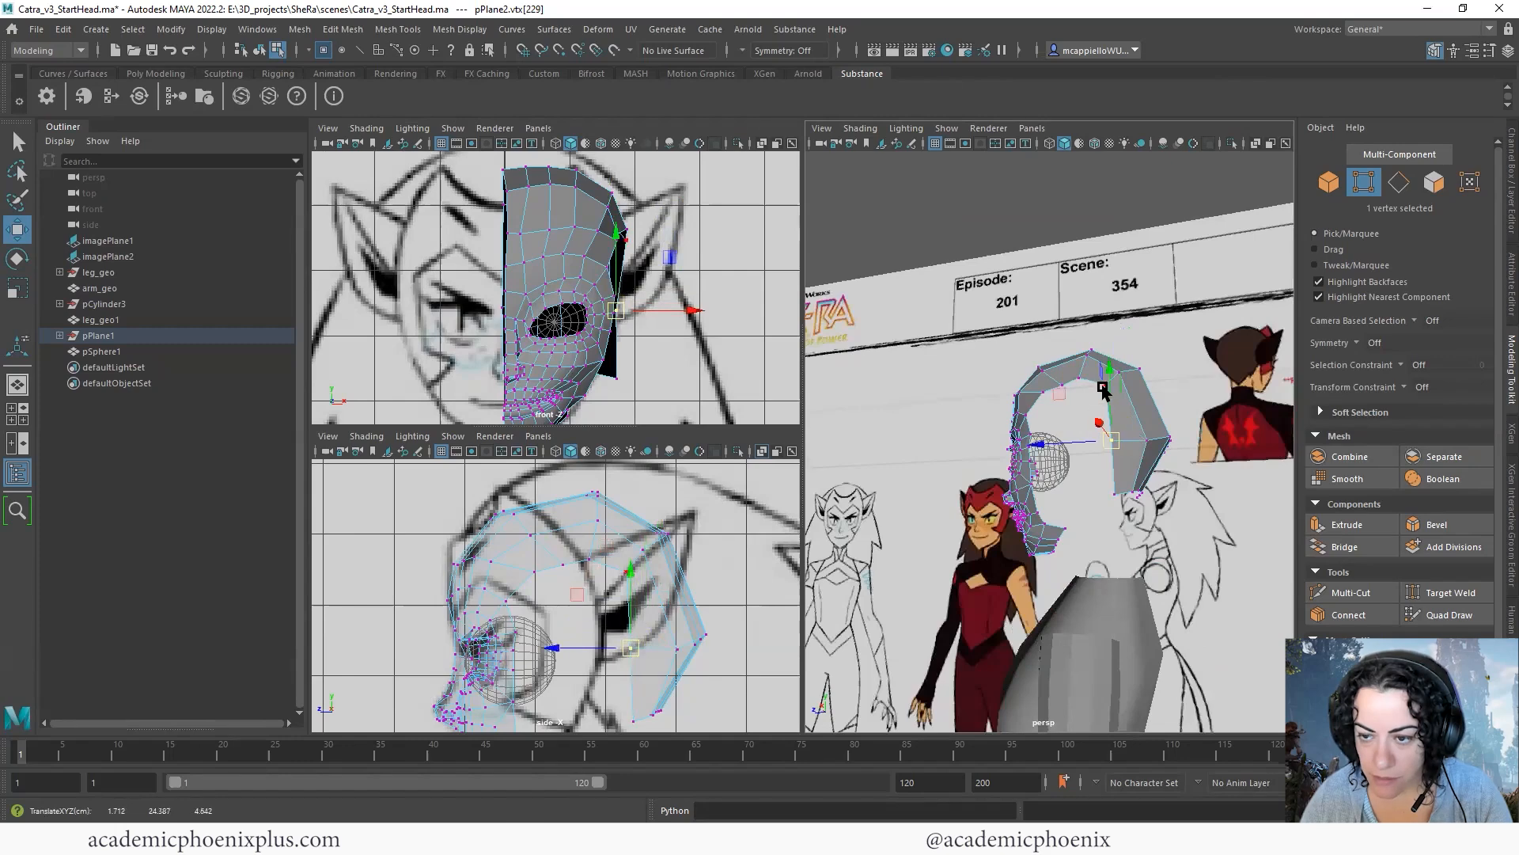
- Move individual vertices of the rear strip's rows in the perspective view to round the back of the head
{"action": "left_click_drag", "start_coordinate": [1063, 517], "coordinate": [1034, 517]}
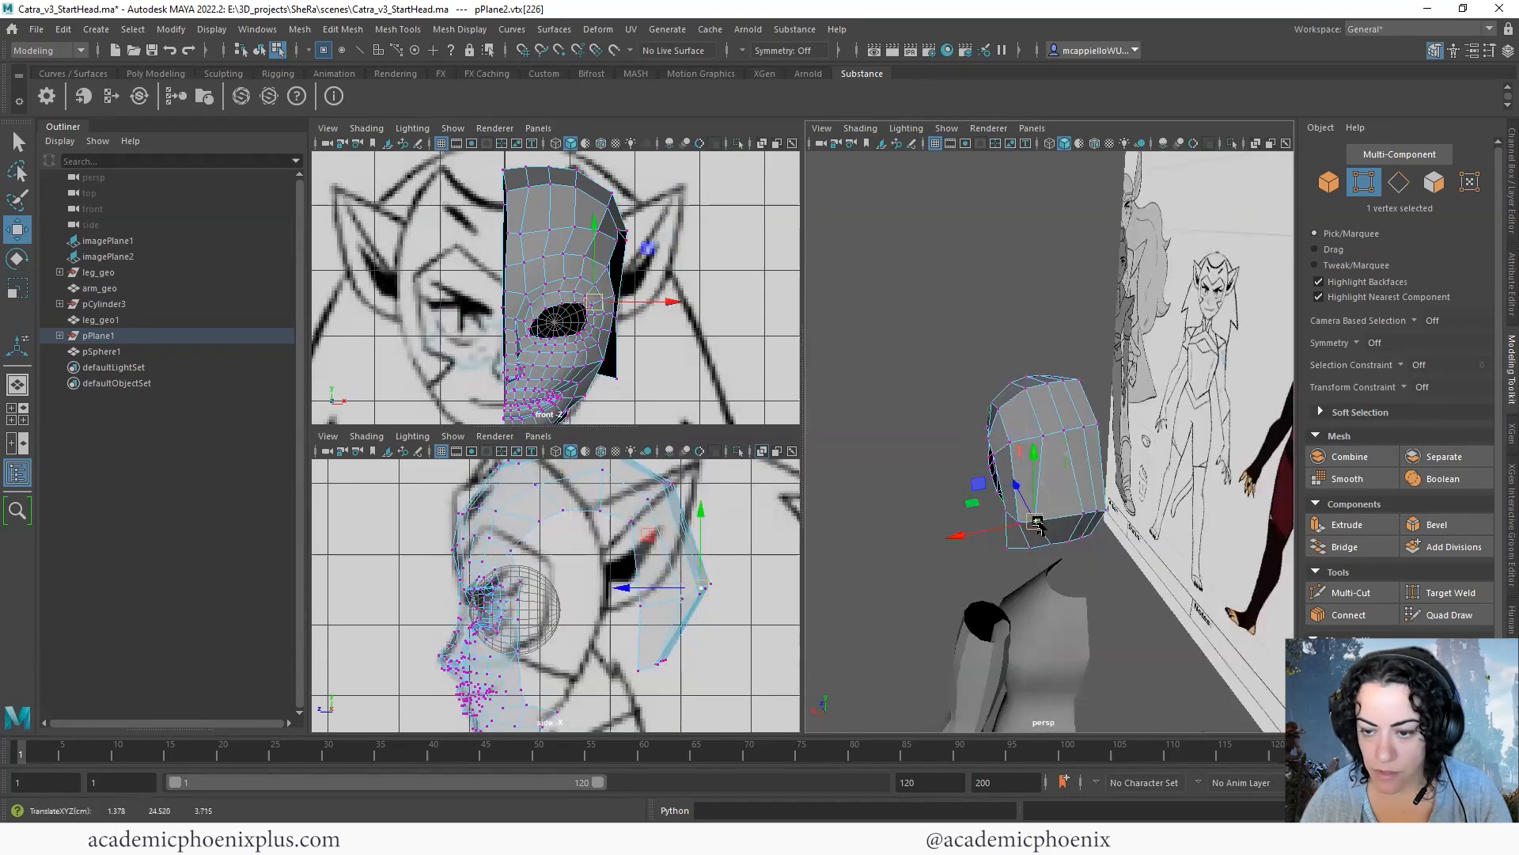
{"action": "left_click", "coordinate": [1038, 524]}
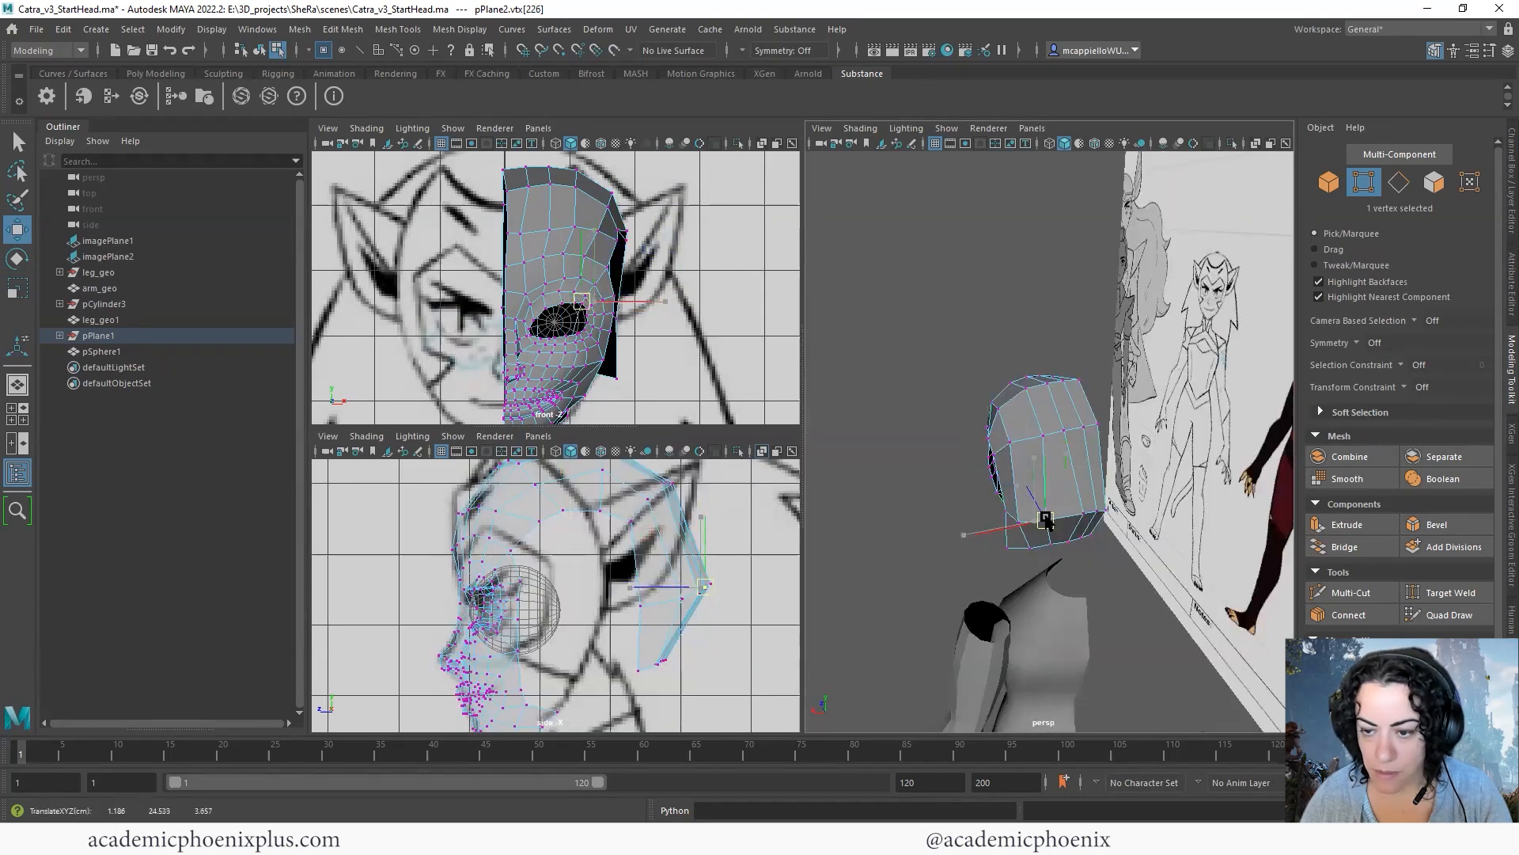
{"action": "left_click", "coordinate": [1152, 412]}
{"action": "left_click", "coordinate": [1041, 435]}
{"action": "left_click_drag", "start_coordinate": [1043, 435], "coordinate": [1041, 481]}
{"action": "left_click", "coordinate": [1135, 378]}
{"action": "left_click", "coordinate": [1028, 419]}
{"action": "left_click", "coordinate": [1042, 486]}
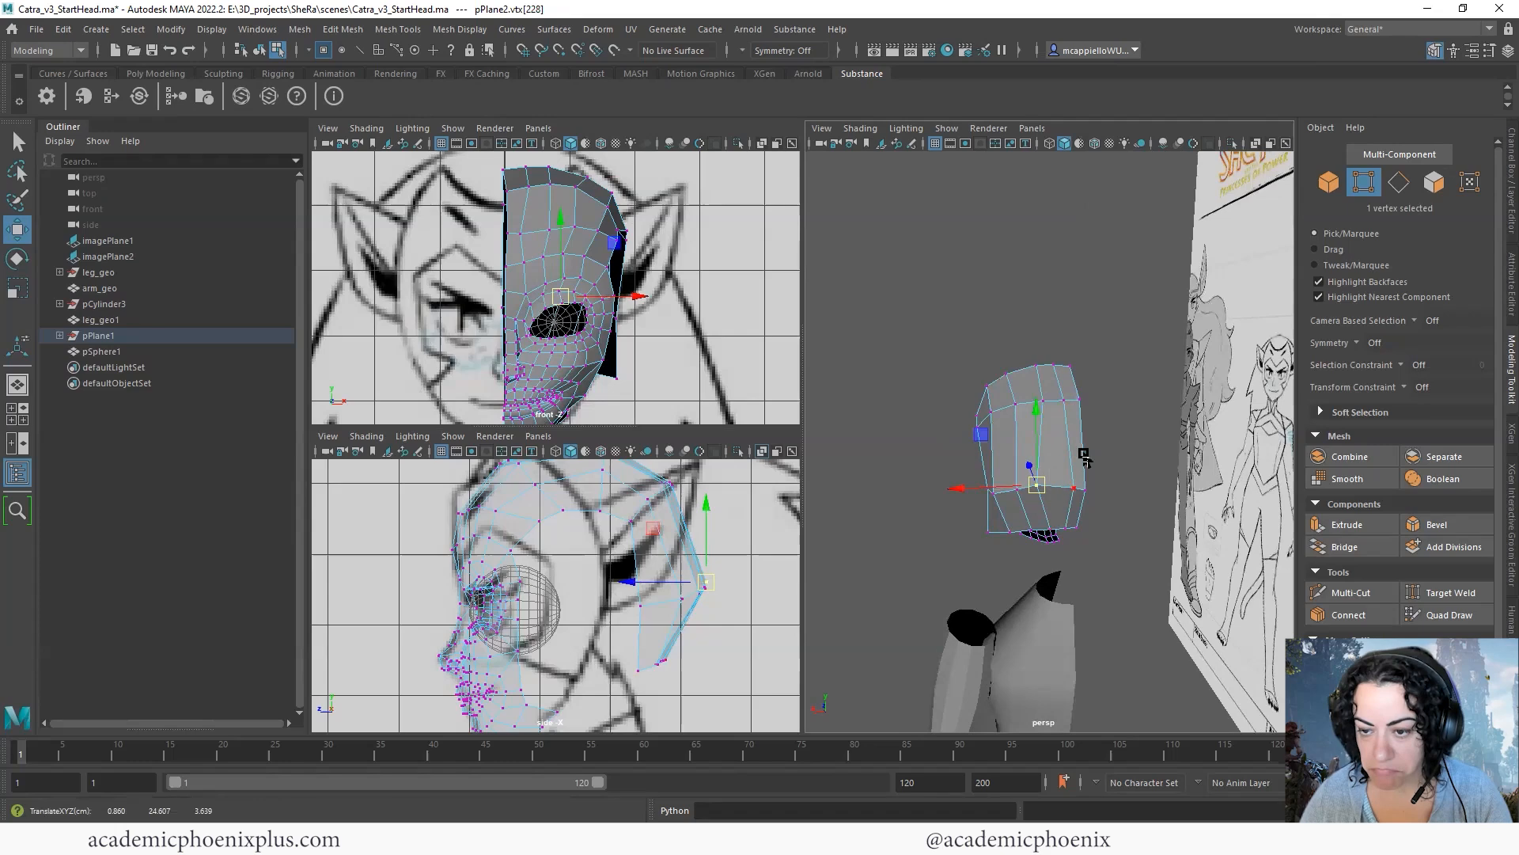
{"action": "left_click", "coordinate": [1437, 620]}
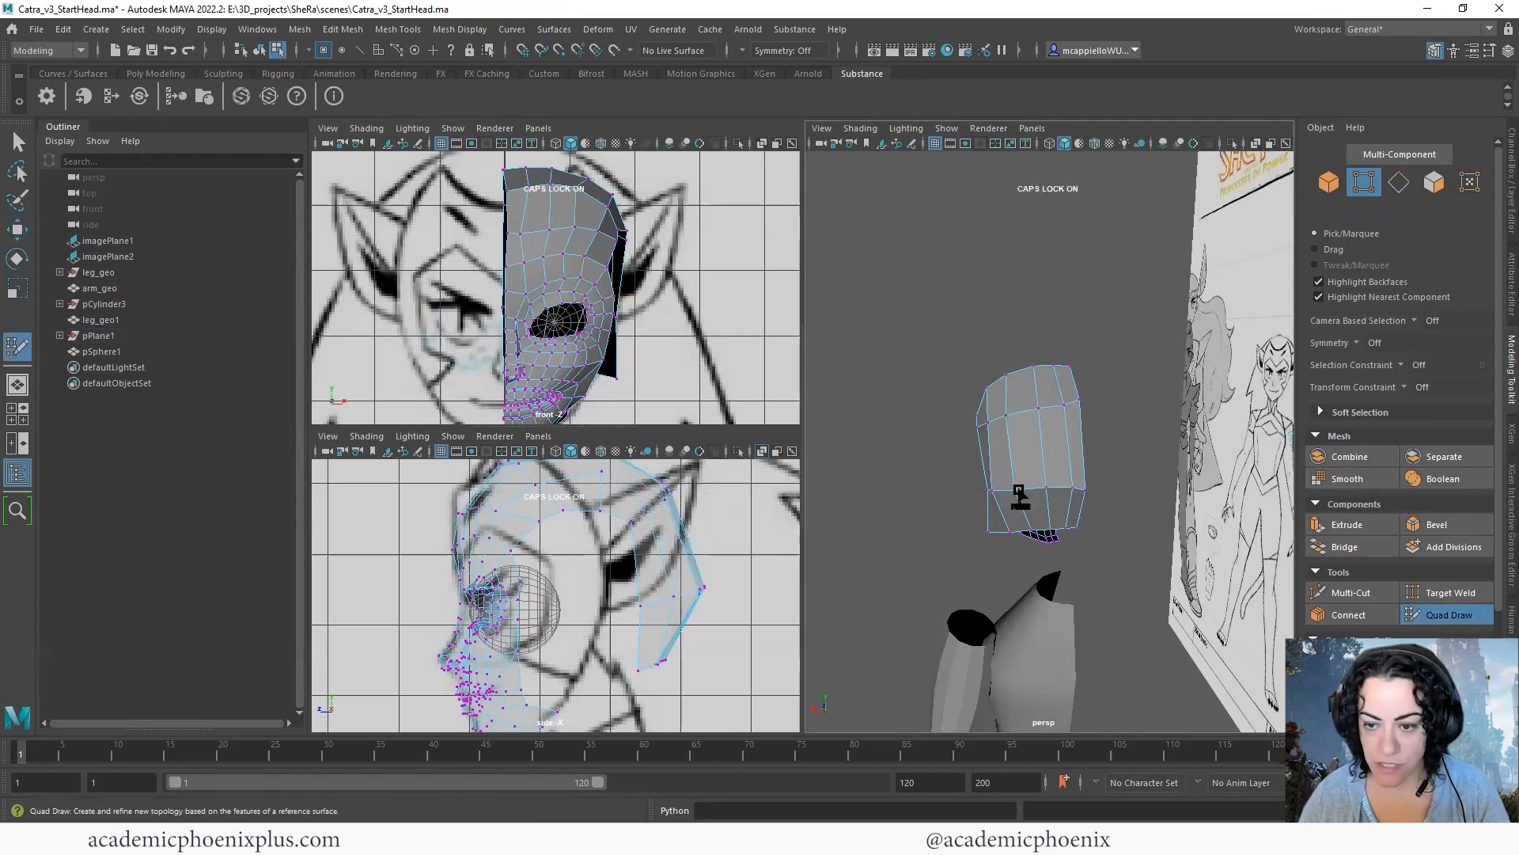
{"action": "left_click_drag", "start_coordinate": [991, 500], "coordinate": [972, 474], "text": "alt"}
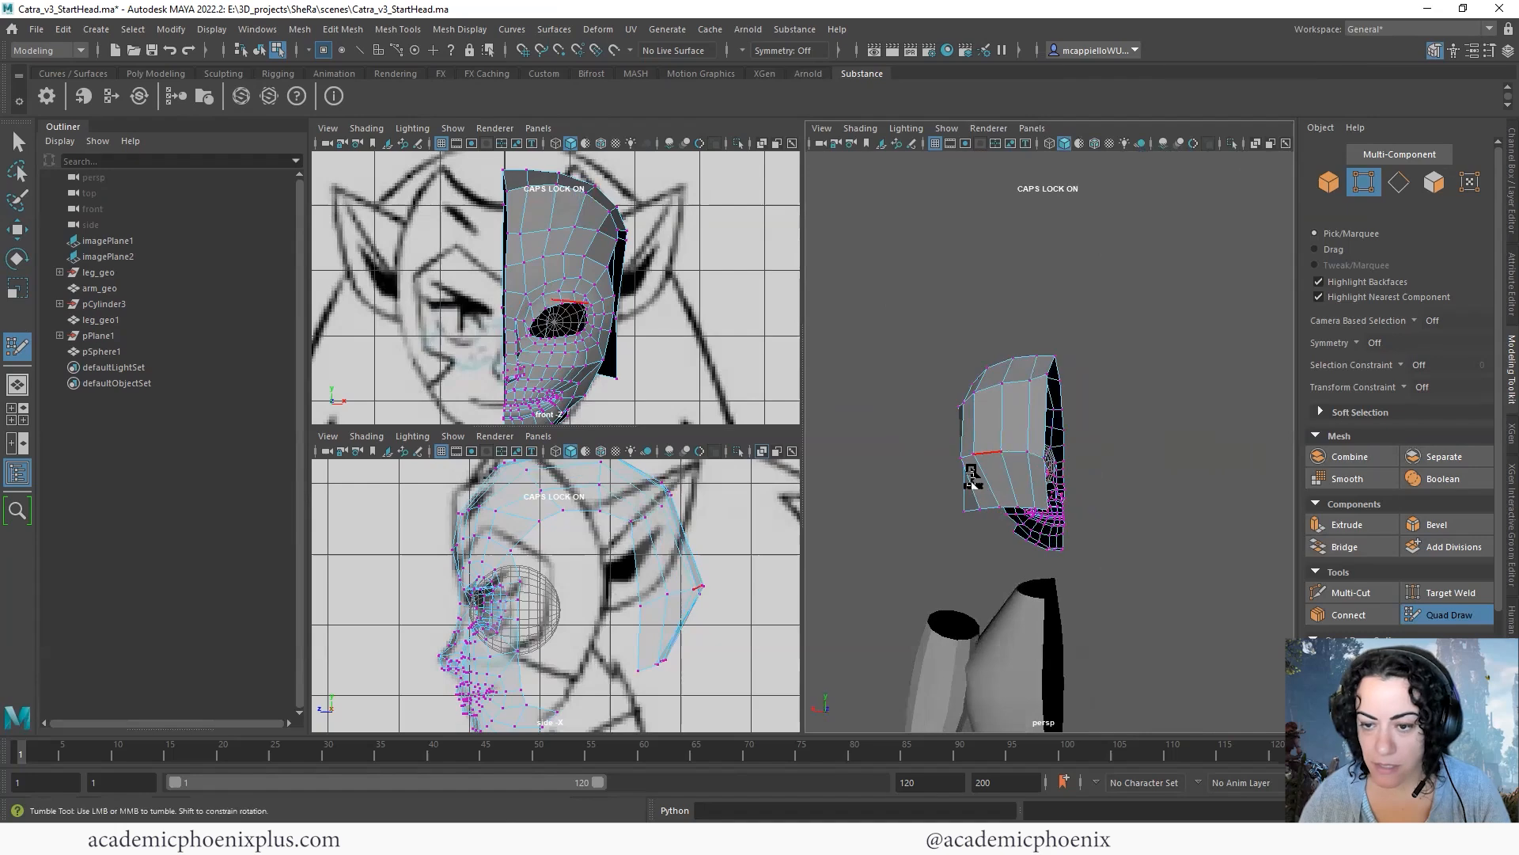
{"action": "mouse_move", "coordinate": [1045, 427]}
{"action": "left_mouse_down", "text": "alt"}
{"action": "mouse_move", "coordinate": [1072, 459]}
{"action": "mouse_move", "coordinate": [1050, 436]}
{"action": "left_mouse_up", "text": "alt"}
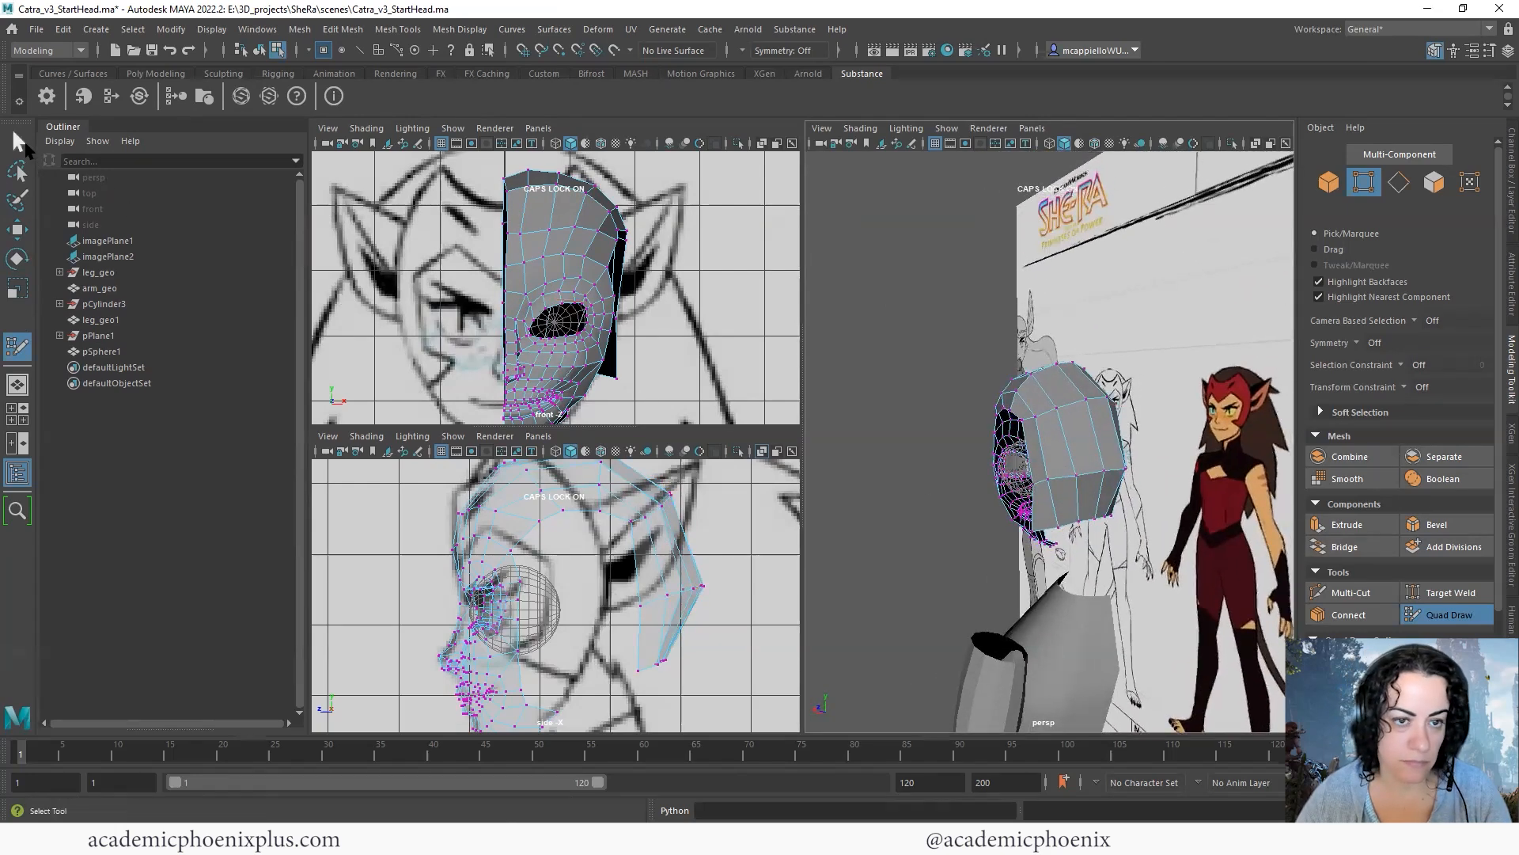
{"action": "left_click", "coordinate": [17, 143]}
- Move the crown row and the six-vertex row at the upper back of the head outward in the side view
{"action": "left_click_drag", "start_coordinate": [1160, 484], "coordinate": [1208, 478], "text": "alt"}
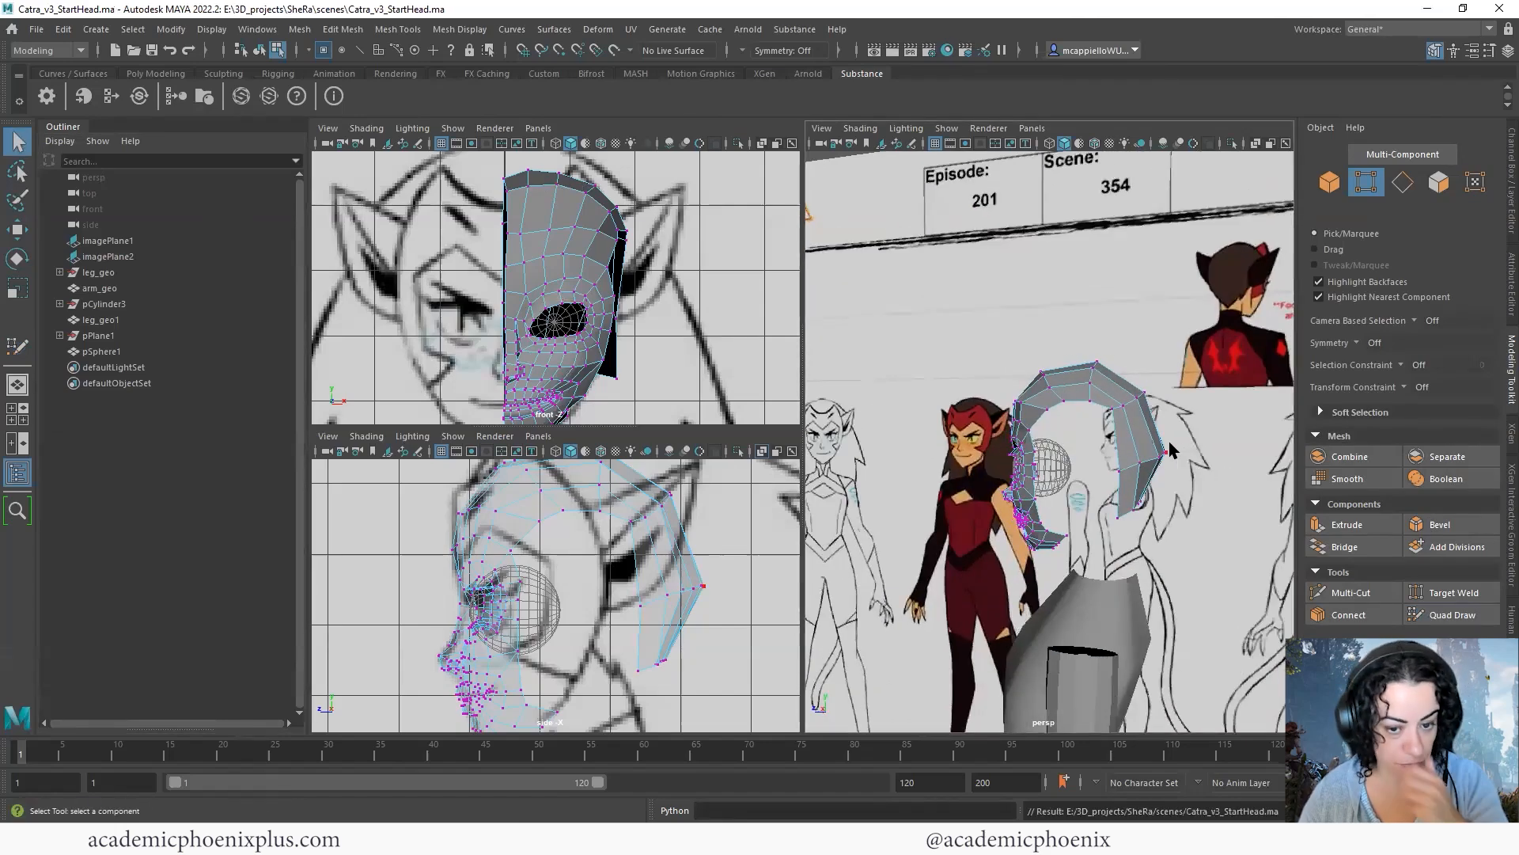
{"action": "middle_click_drag", "start_coordinate": [674, 520], "coordinate": [664, 550], "text": "alt"}
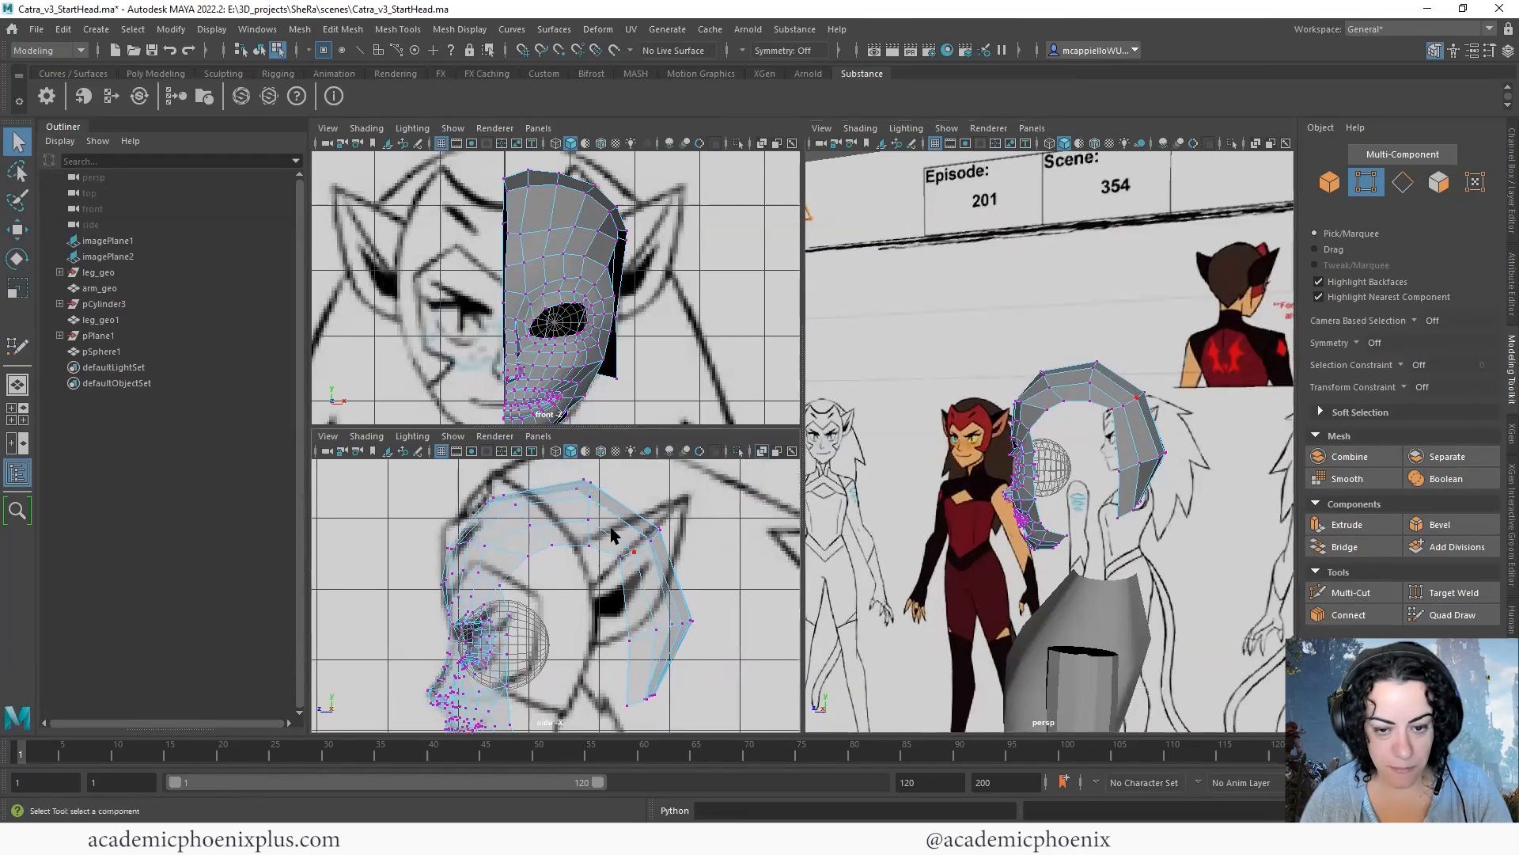
{"action": "left_click_drag", "start_coordinate": [682, 590], "coordinate": [682, 590]}
{"action": "key", "text": "w"}
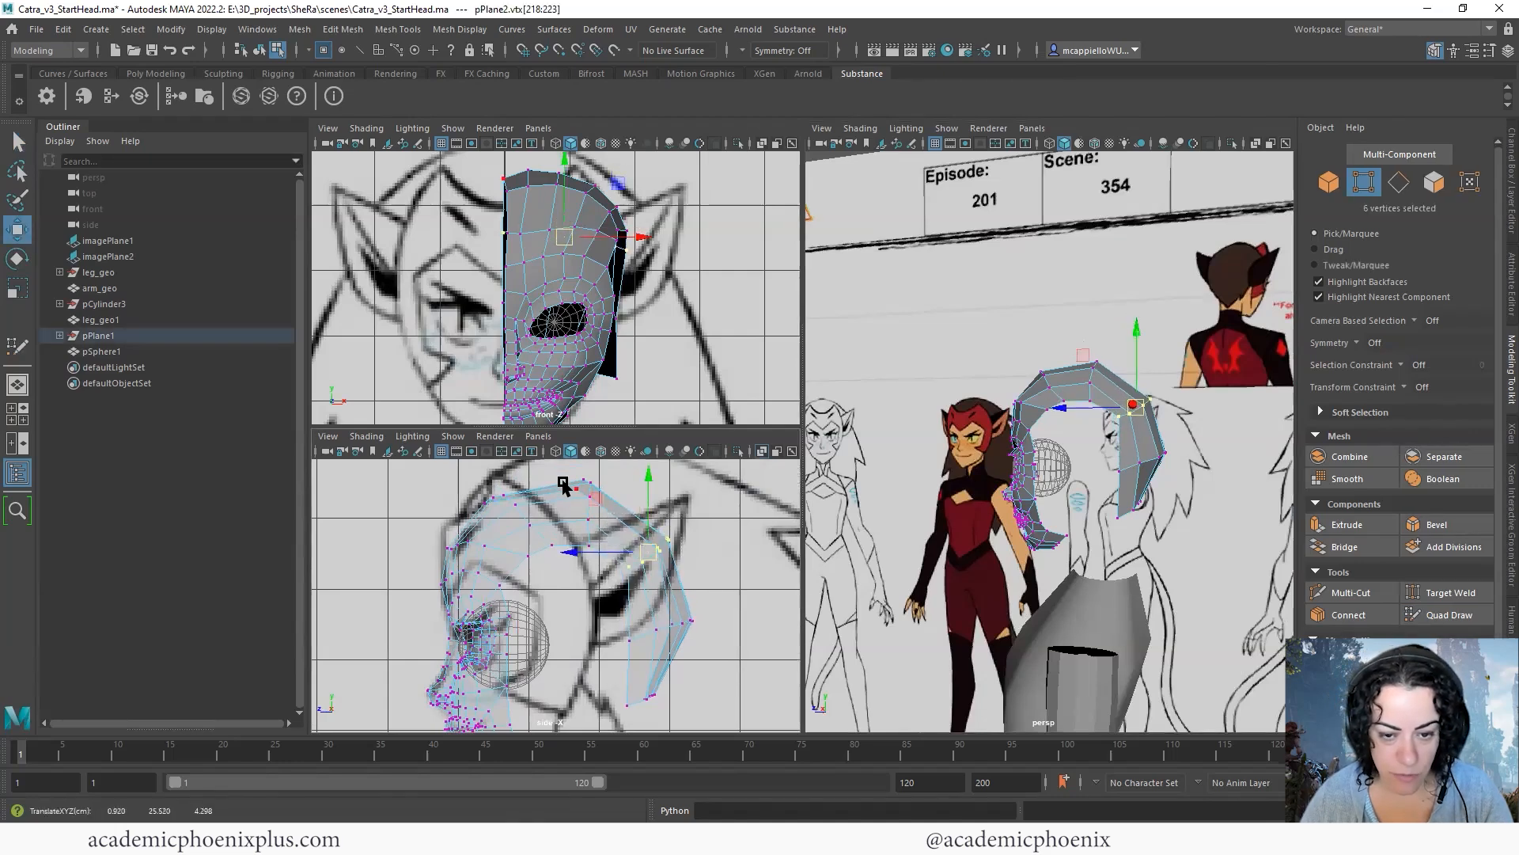
{"action": "left_click_drag", "start_coordinate": [590, 505], "coordinate": [702, 578]}
{"action": "left_click_drag", "start_coordinate": [649, 555], "coordinate": [654, 548]}
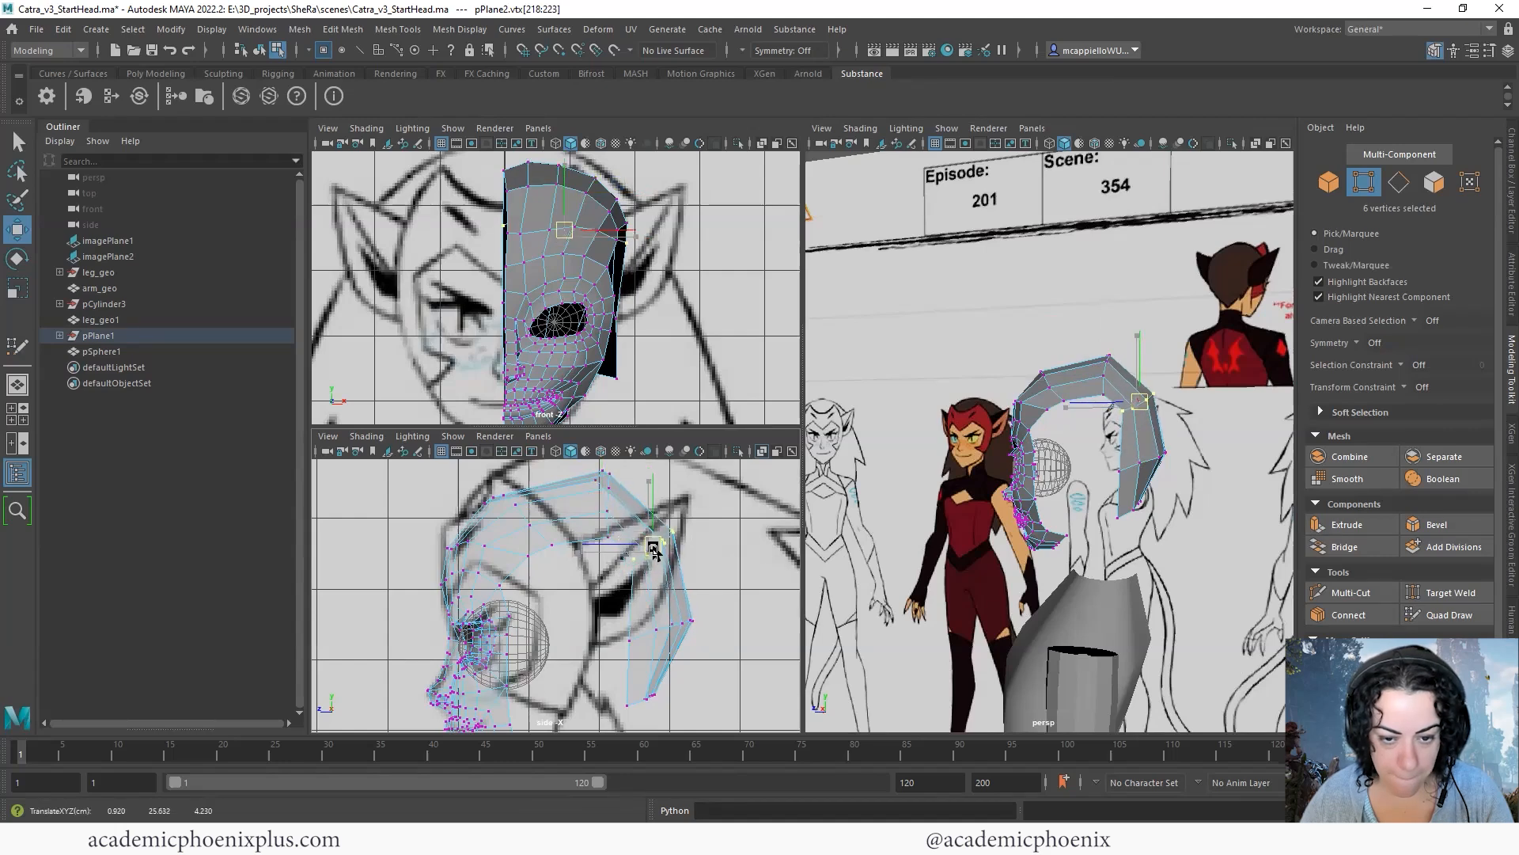
- Fine-tune the six-vertex crown row in the side view and three centre-line vertices in the front view
{"action": "left_click_drag", "start_coordinate": [581, 468], "coordinate": [600, 505]}
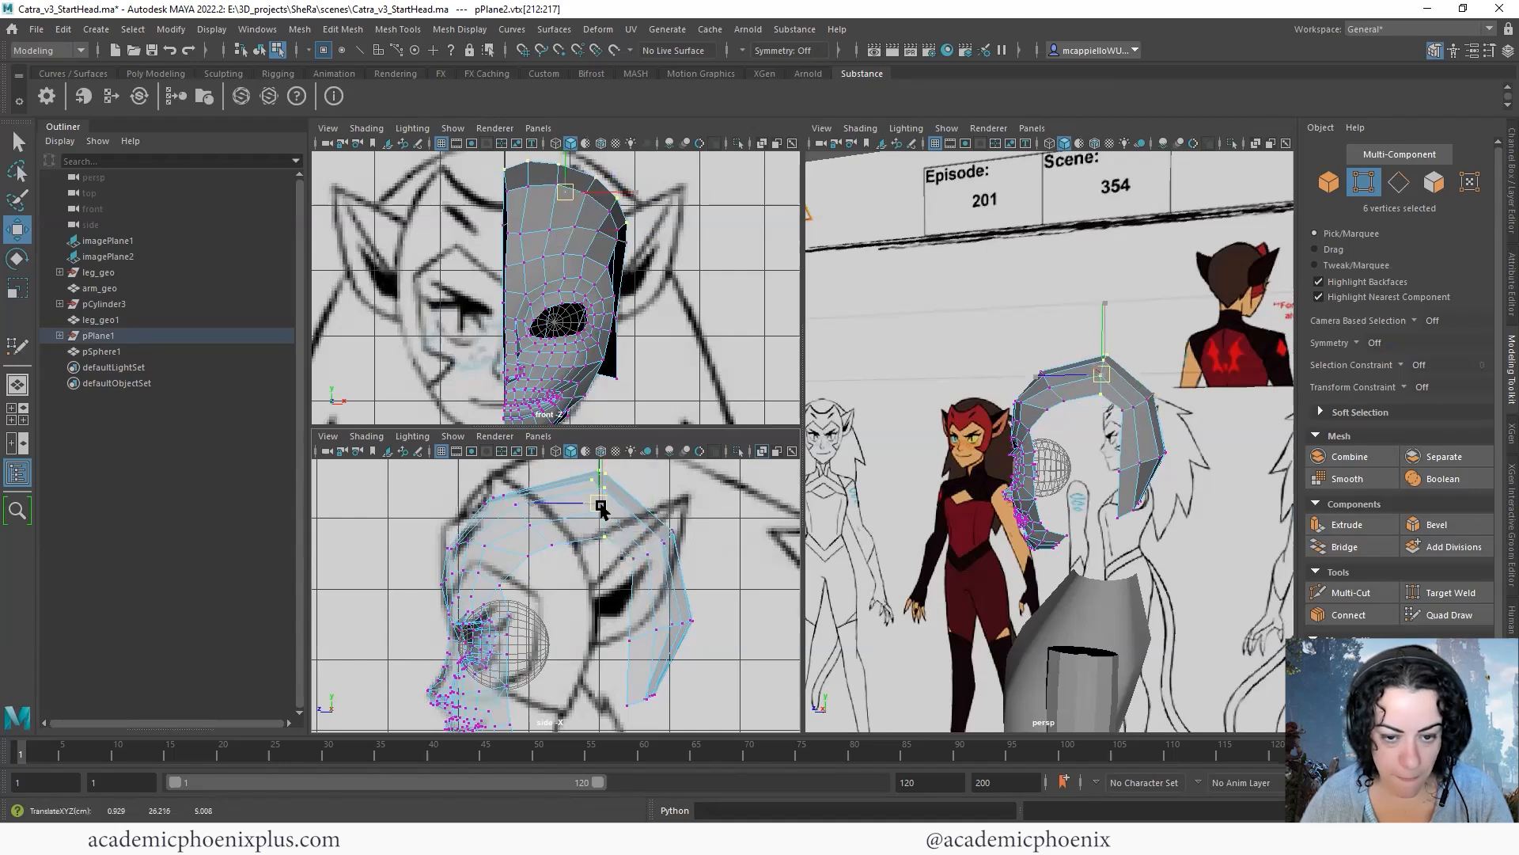
{"action": "middle_click_drag", "start_coordinate": [565, 265], "coordinate": [571, 289], "text": "alt"}
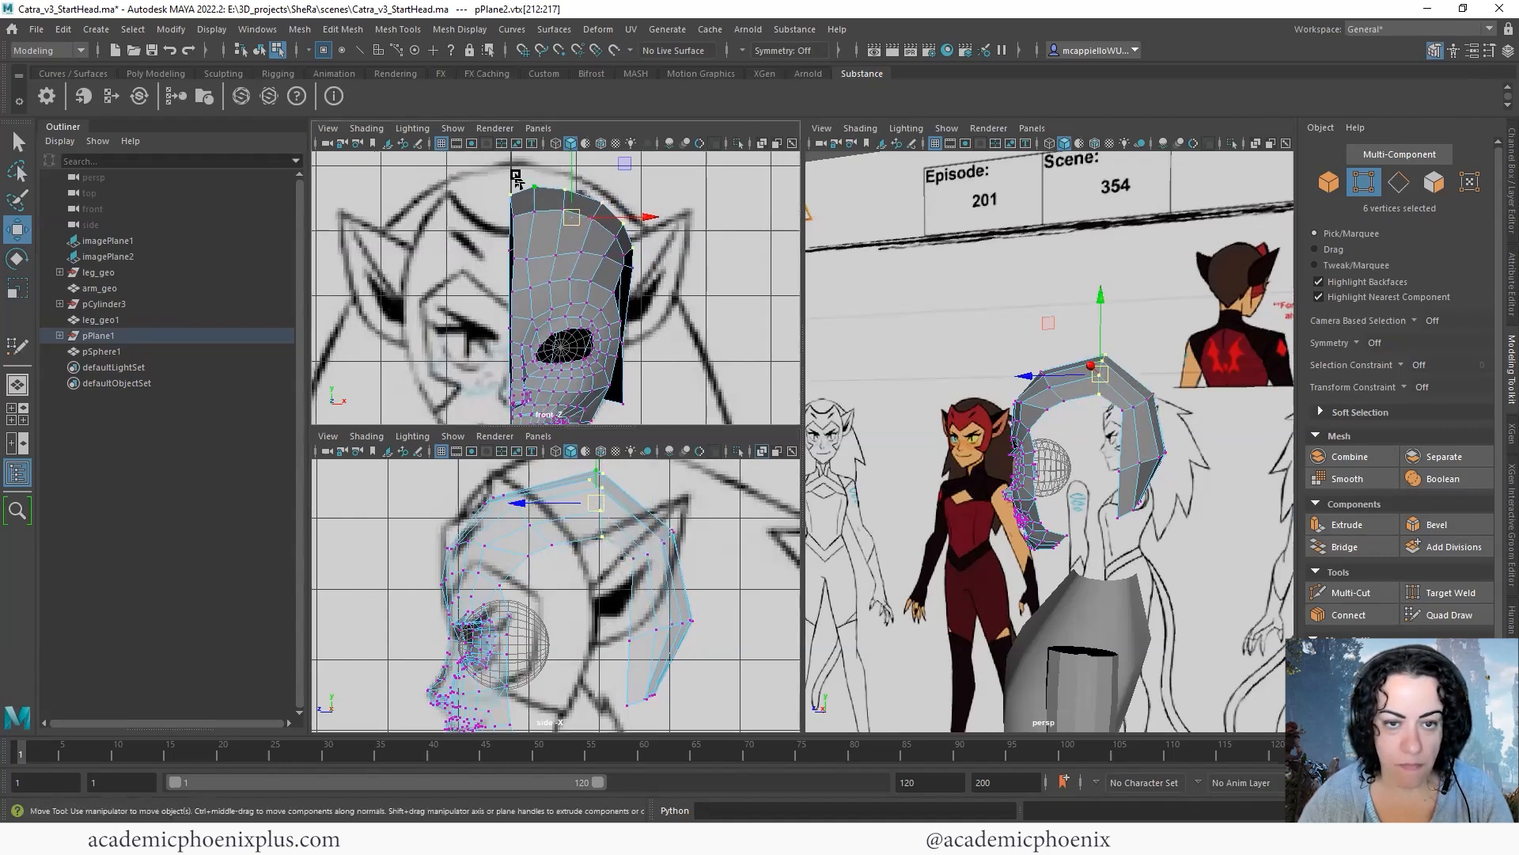
{"action": "mouse_move", "coordinate": [519, 241]}
{"action": "left_mouse_down"}
{"action": "mouse_move", "coordinate": [520, 253]}
{"action": "mouse_move", "coordinate": [516, 218]}
{"action": "left_mouse_up"}
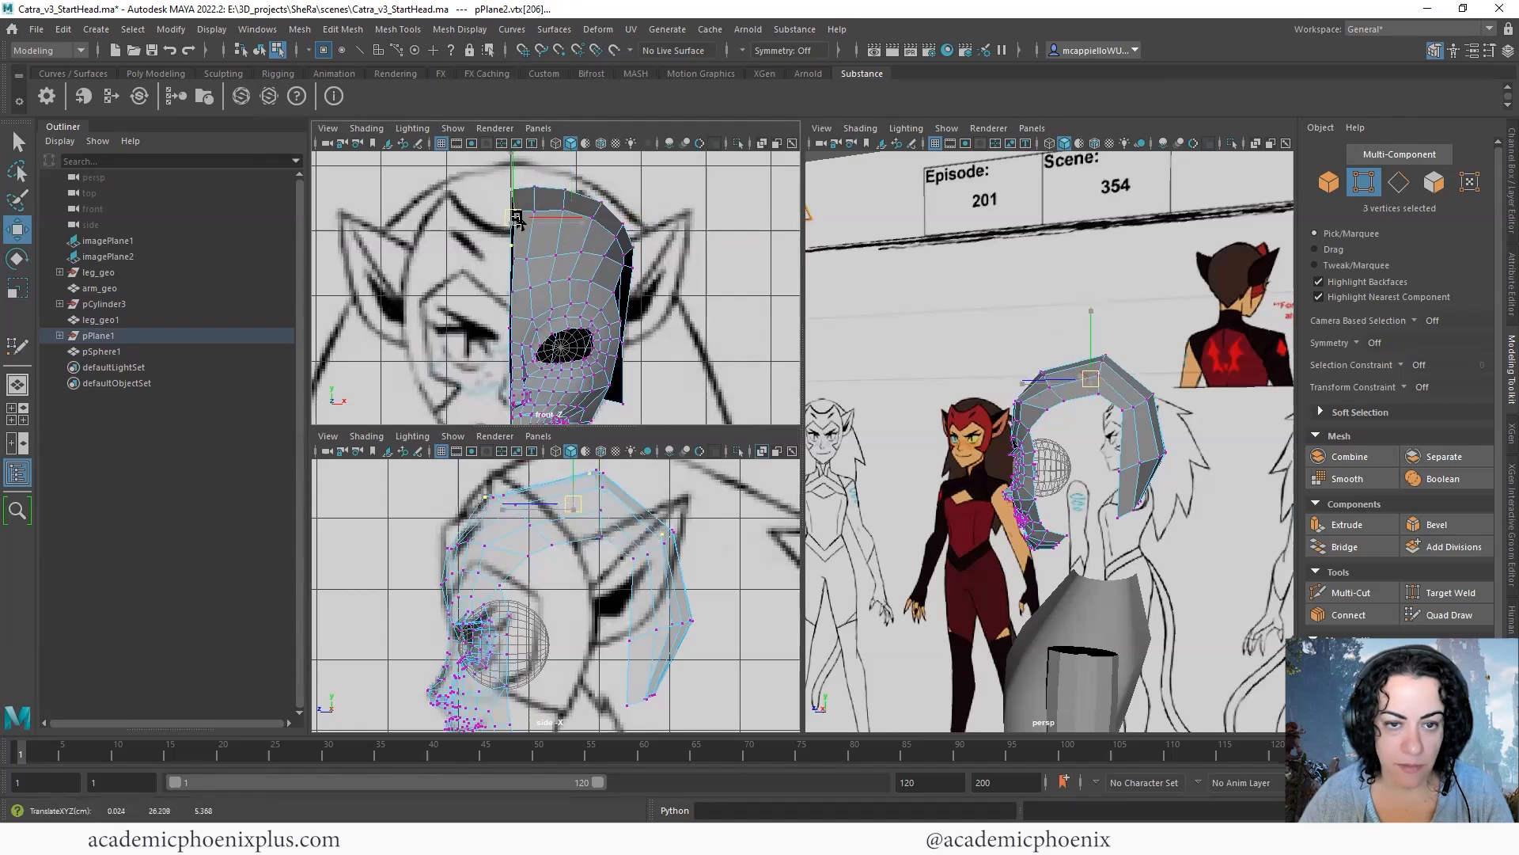
- Examine the open gap between the jaw's rear edge and the bottom of the back-of-head strip
{"action": "left_click_drag", "start_coordinate": [1128, 504], "coordinate": [1187, 439], "text": "alt"}
{"action": "middle_click_drag", "start_coordinate": [635, 554], "coordinate": [662, 403], "text": "alt"}
{"action": "left_click_drag", "start_coordinate": [1138, 482], "coordinate": [1009, 550], "text": "alt"}
{"action": "left_click", "coordinate": [1004, 556]}
{"action": "left_click_drag", "start_coordinate": [1123, 558], "coordinate": [1249, 507], "text": "alt"}
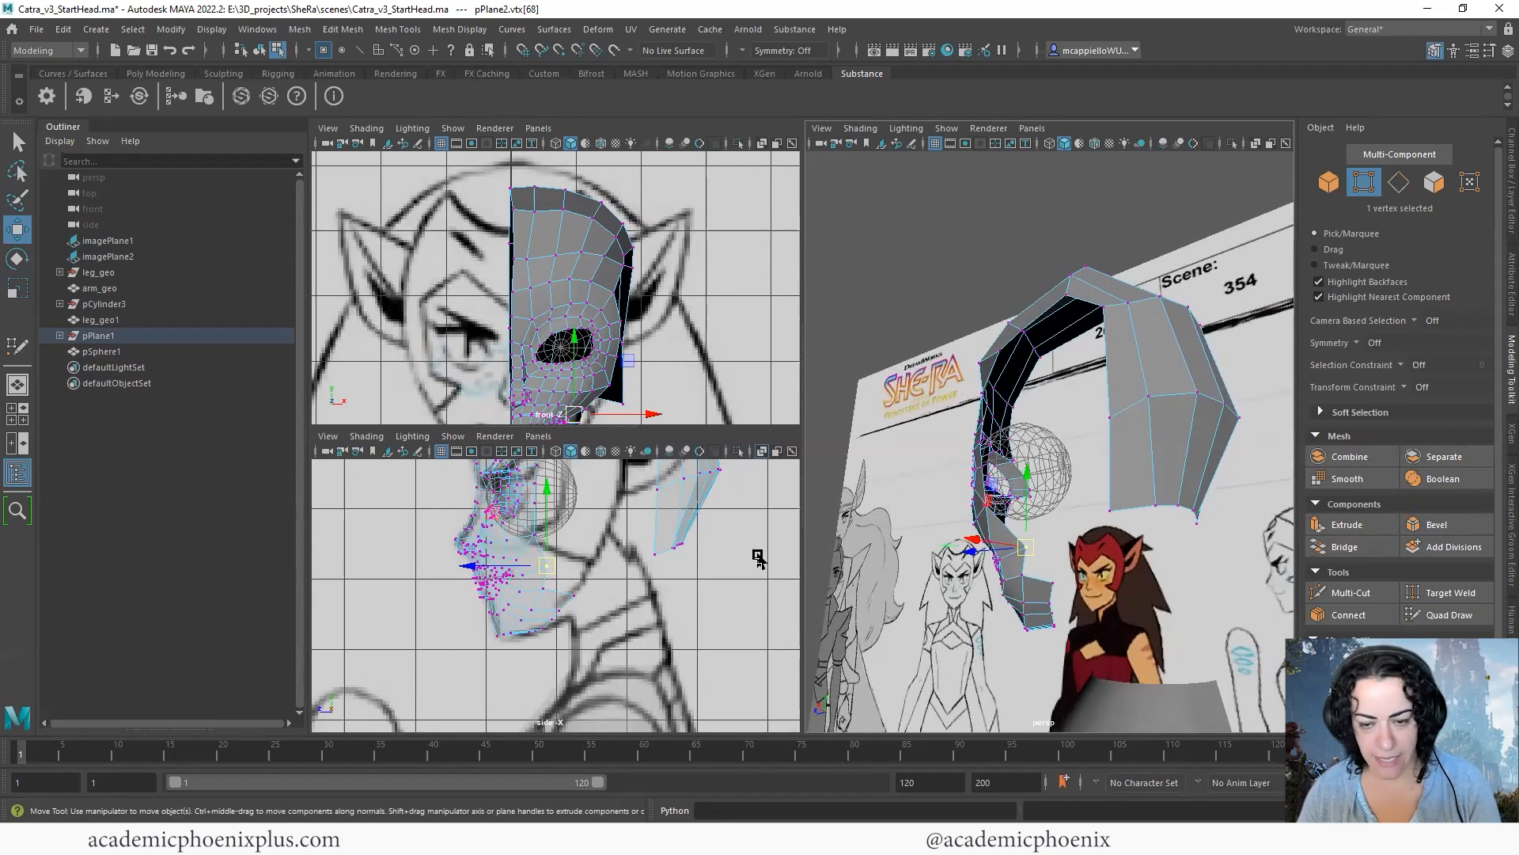
{"action": "left_click_drag", "start_coordinate": [1127, 562], "coordinate": [1029, 404], "text": "alt"}
{"action": "left_click_drag", "start_coordinate": [1195, 450], "coordinate": [990, 561], "text": "alt"}
{"action": "scroll", "coordinate": [621, 542], "scroll_direction": "down", "scroll_amount": 5}
{"action": "scroll", "coordinate": [621, 541], "scroll_direction": "up", "scroll_amount": 3}
- Try to bridge the jaw's rear border to the bottom border of the back-of-head strip with only two edges selected
{"action": "left_click_drag", "start_coordinate": [977, 447], "coordinate": [1029, 437], "text": "alt"}
{"action": "right_click_drag", "start_coordinate": [1031, 400], "coordinate": [1031, 357]}
{"action": "double_click", "coordinate": [1016, 437]}
{"action": "left_click_drag", "start_coordinate": [1017, 438], "coordinate": [1057, 544], "text": "alt"}
{"action": "left_click", "coordinate": [1112, 403]}
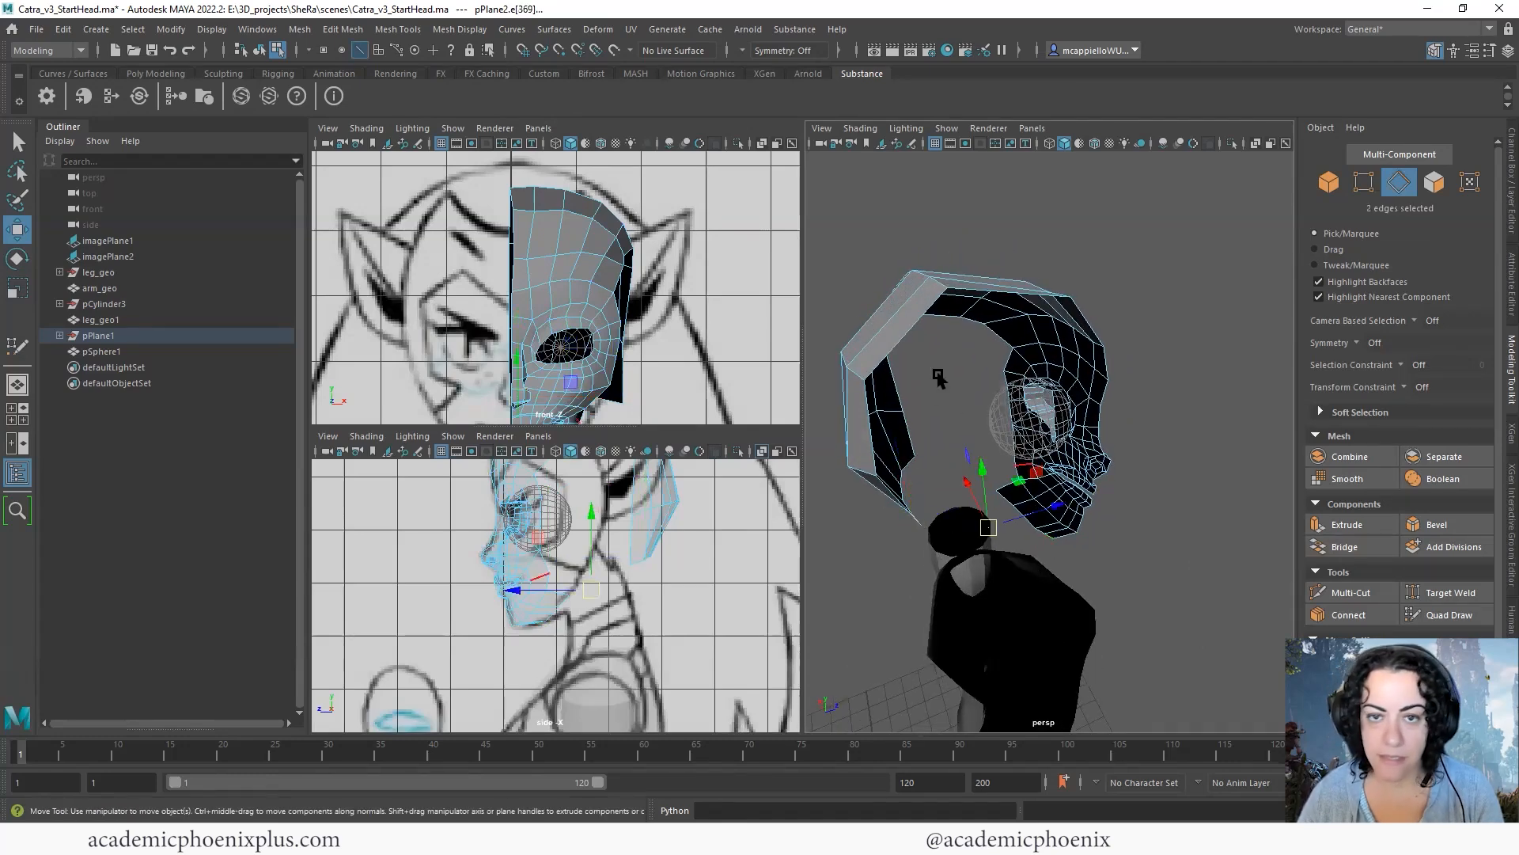
{"action": "left_click", "coordinate": [155, 73]}
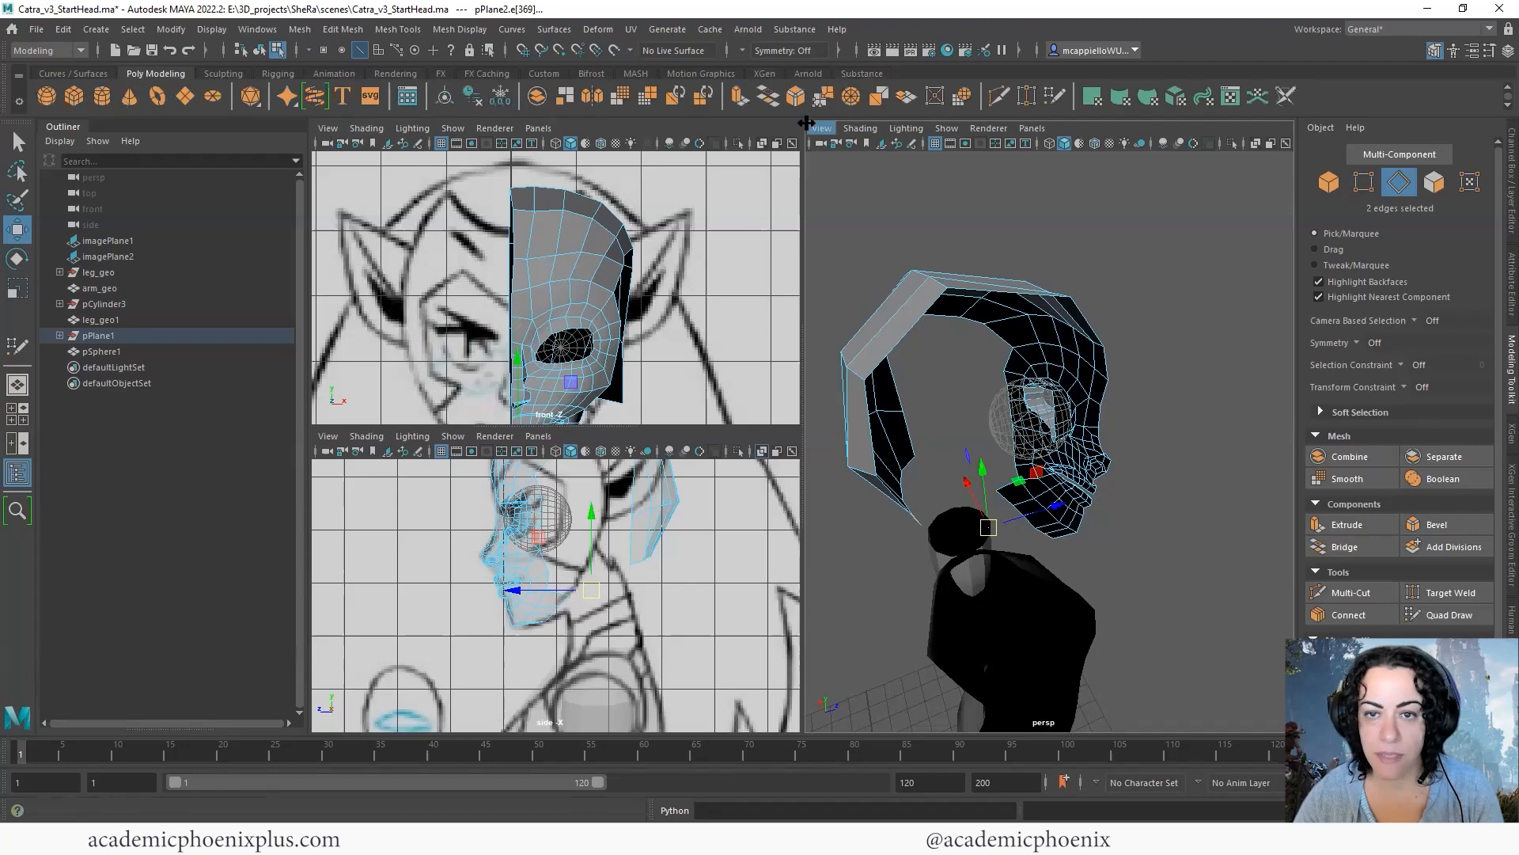
{"action": "left_click", "coordinate": [767, 96]}
- Bridge the five rear jaw edges to the five bottom edges of the back-of-head strip and add divisions to the bridge
{"action": "left_click_drag", "start_coordinate": [1023, 528], "coordinate": [795, 566], "text": "alt"}
{"action": "left_click", "coordinate": [984, 515]}
{"action": "left_click", "coordinate": [962, 457]}
{"action": "double_click", "coordinate": [1014, 445], "text": "shift"}
{"action": "left_click_drag", "start_coordinate": [1013, 446], "coordinate": [1095, 564], "text": "alt"}
{"action": "left_click", "coordinate": [1049, 512], "text": "shift"}
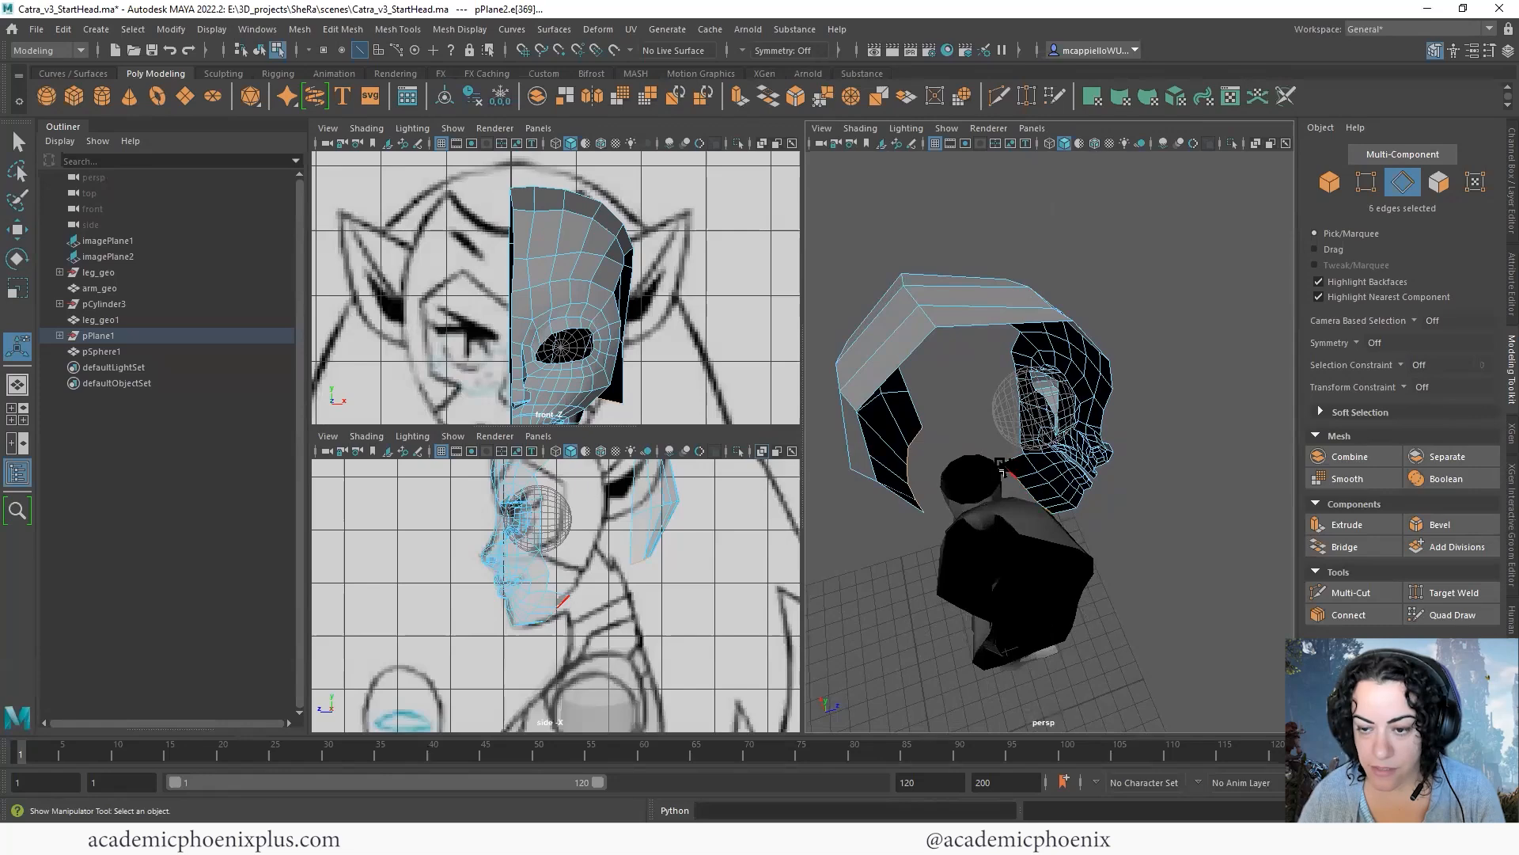
{"action": "left_click", "coordinate": [769, 98]}
{"action": "left_click_drag", "start_coordinate": [850, 265], "coordinate": [868, 265]}
- Reposition the two intermediate five-edge rows of the bridge to curve the underside between jaw and back of head
{"action": "right_click_drag", "start_coordinate": [1132, 511], "coordinate": [1235, 500], "text": "alt"}
{"action": "left_click_drag", "start_coordinate": [1223, 495], "coordinate": [1096, 445], "text": "alt"}
{"action": "left_click", "coordinate": [920, 497]}
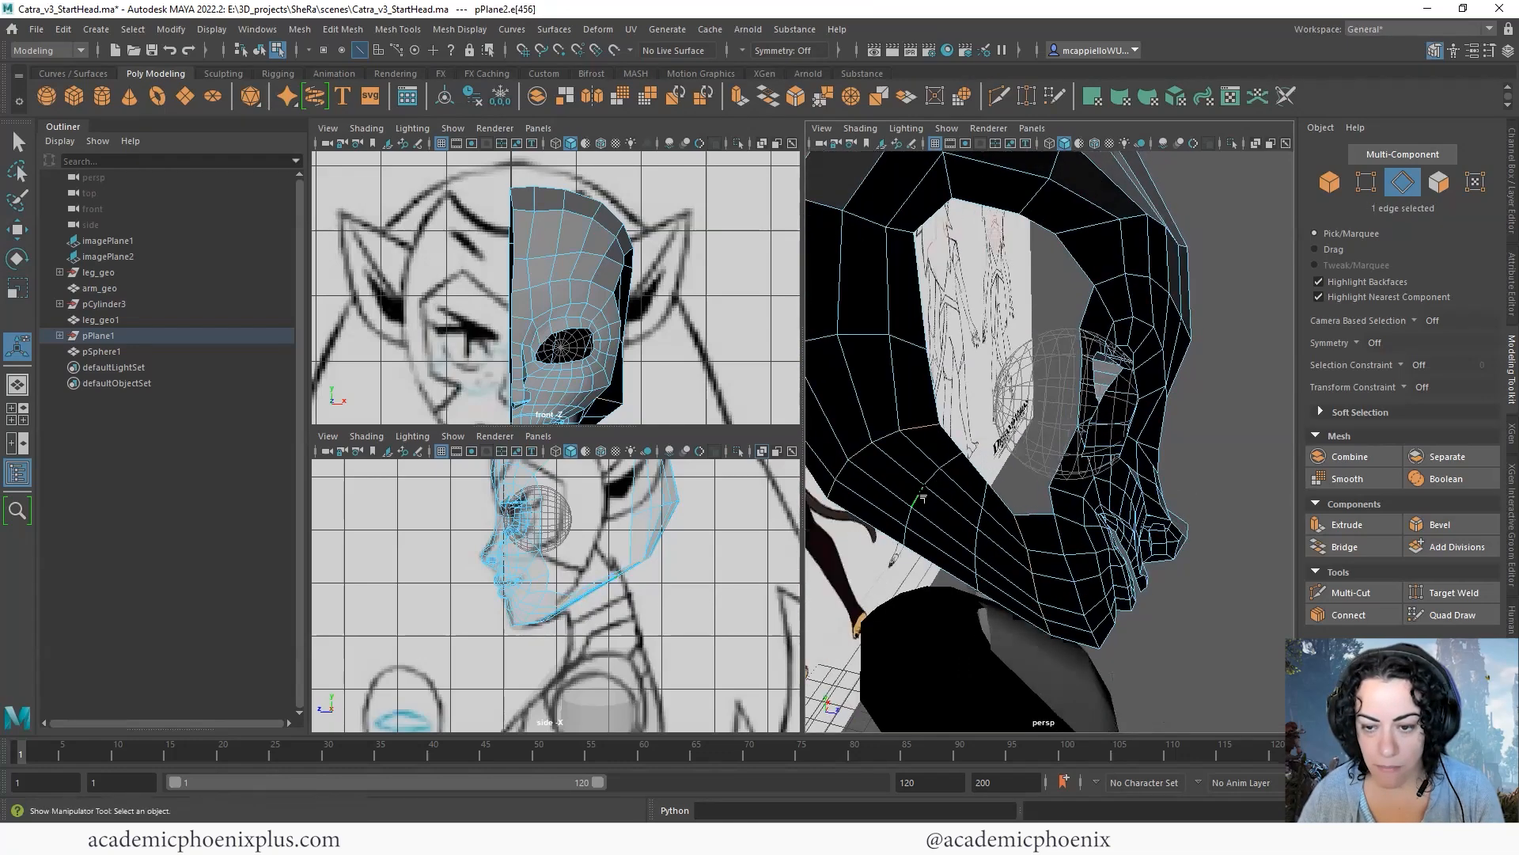
{"action": "left_click_drag", "start_coordinate": [967, 465], "coordinate": [916, 538], "text": "alt"}
{"action": "key", "text": "w"}
{"action": "left_click_drag", "start_coordinate": [865, 590], "coordinate": [848, 602]}
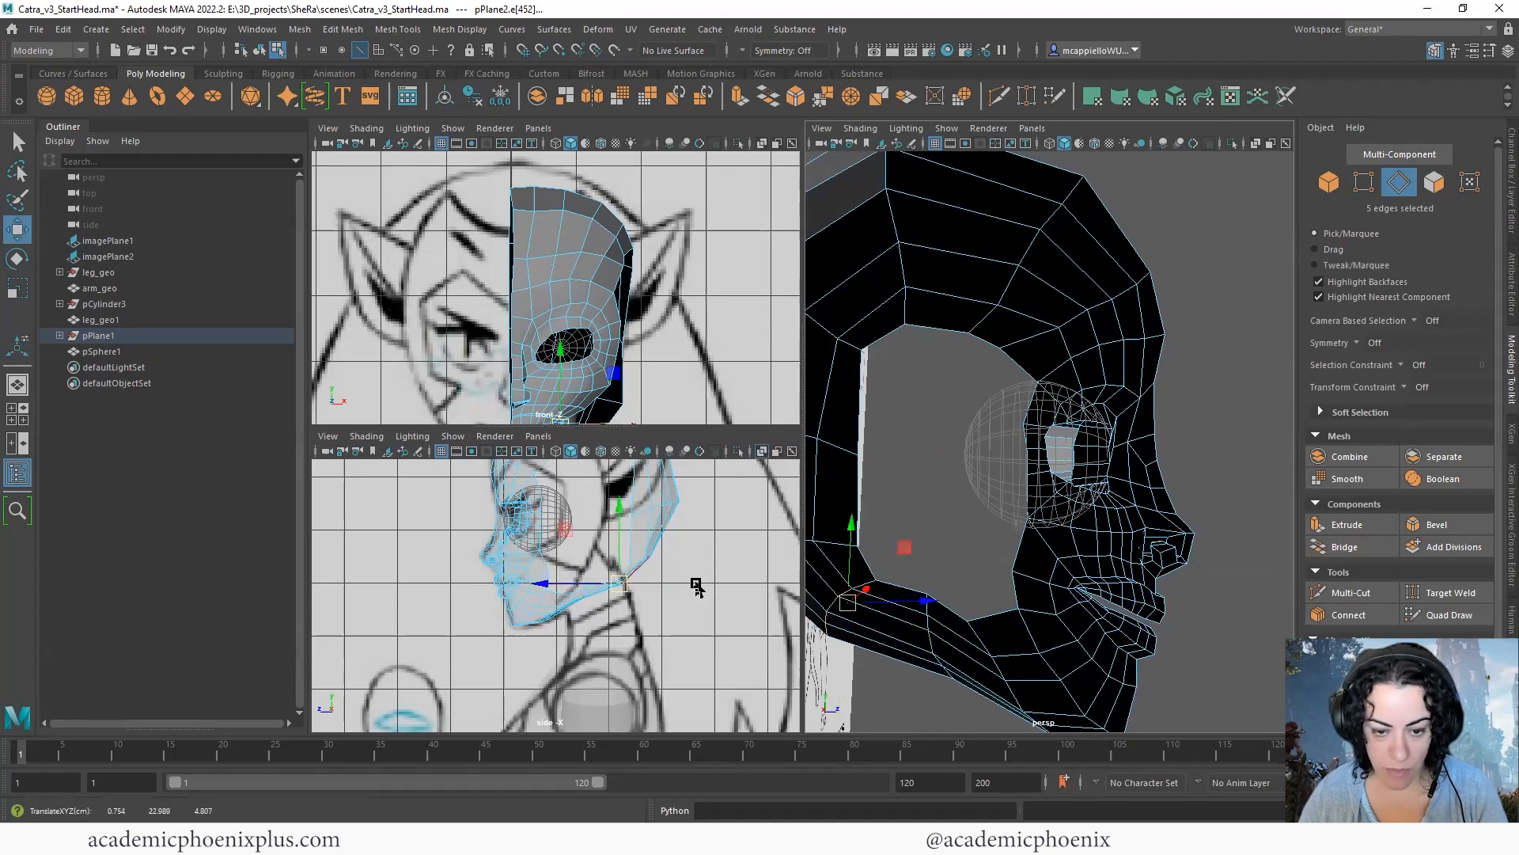
{"action": "left_click", "coordinate": [940, 633]}
{"action": "left_click_drag", "start_coordinate": [936, 631], "coordinate": [924, 641]}
{"action": "scroll", "coordinate": [1090, 522], "scroll_direction": "down", "scroll_amount": 10}
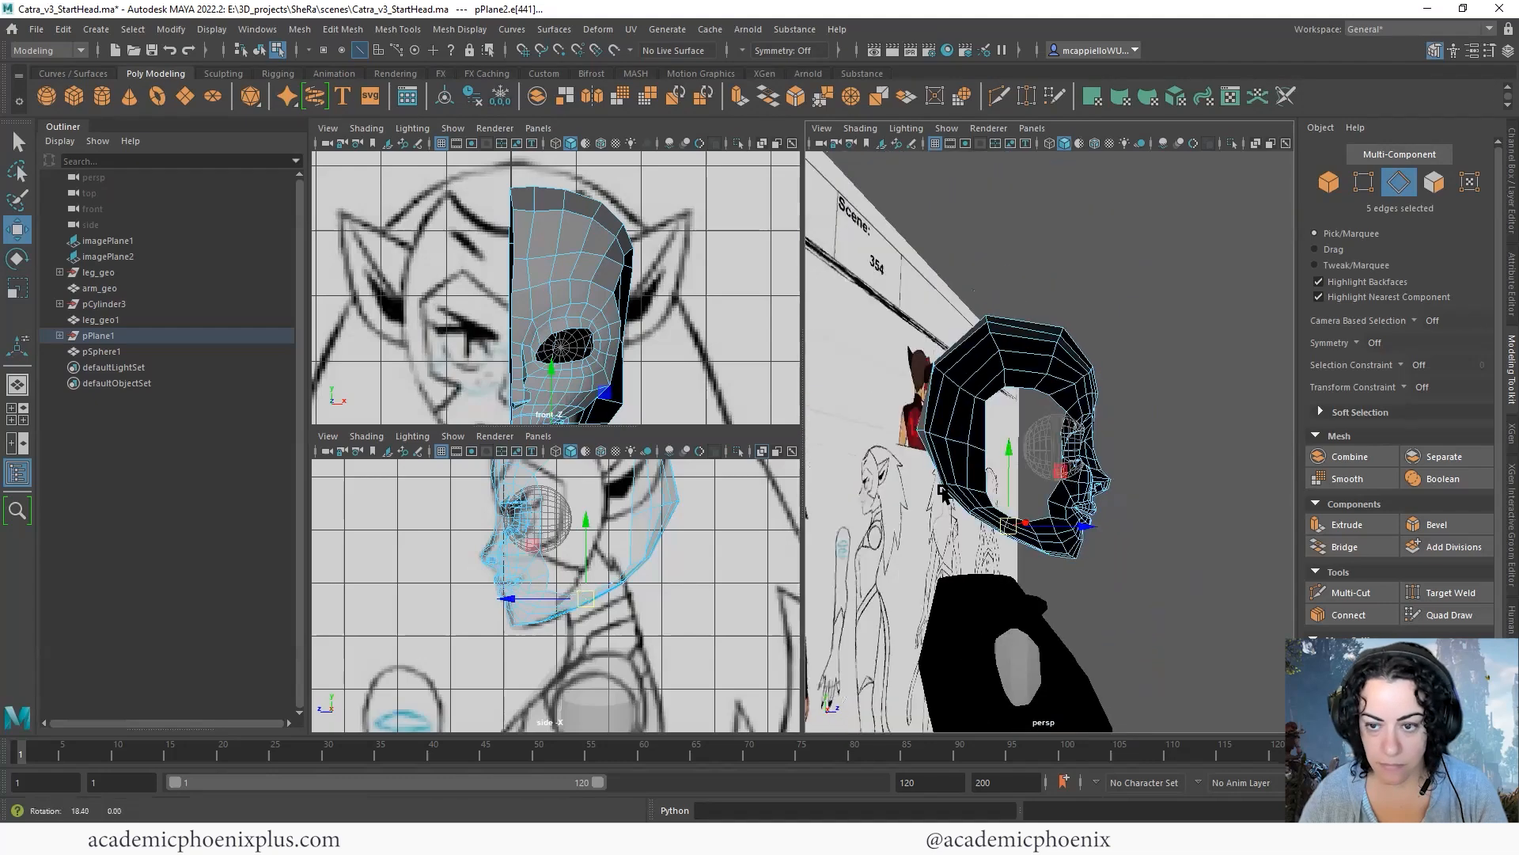
- Inspect the half head in smooth preview from the front and side, and return it to the unsmoothed display
{"action": "right_click_drag", "start_coordinate": [1057, 415], "coordinate": [1216, 410]}
{"action": "left_click_drag", "start_coordinate": [1215, 410], "coordinate": [1194, 509], "text": "alt"}
{"action": "key", "text": "3"}
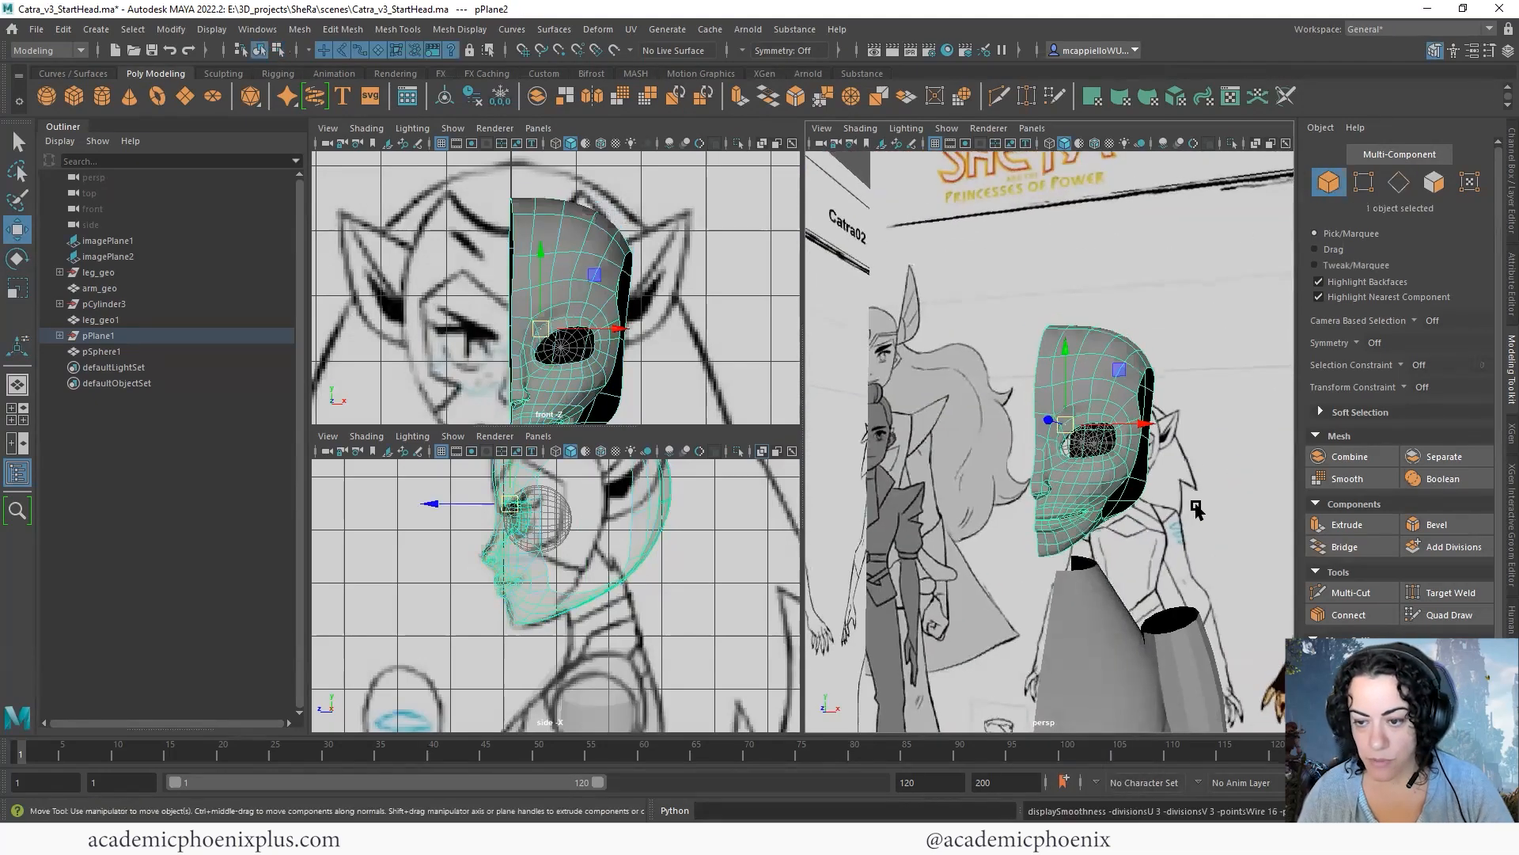
{"action": "left_click", "coordinate": [1194, 509]}
{"action": "left_click_drag", "start_coordinate": [1092, 518], "coordinate": [1130, 519], "text": "alt"}
{"action": "left_click", "coordinate": [1129, 518]}
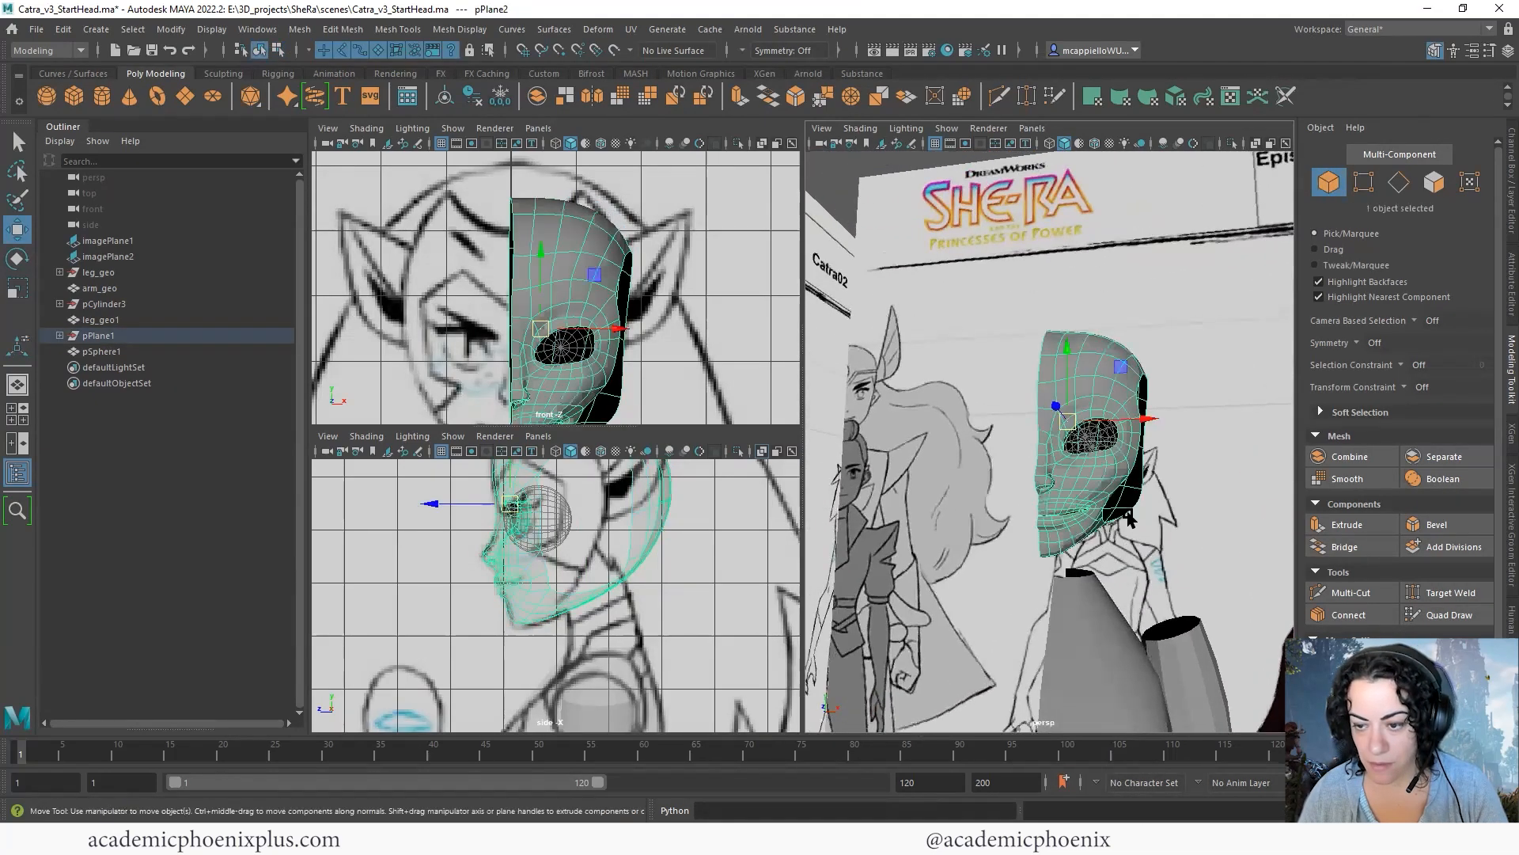
{"action": "middle_click_drag", "start_coordinate": [628, 349], "coordinate": [621, 279], "text": "alt"}
{"action": "right_click_drag", "start_coordinate": [599, 326], "coordinate": [524, 326]}
{"action": "key", "text": "1"}
- Move the outer vertex of the bridged jaw underside in the front view to follow the jaw outline
{"action": "left_click_drag", "start_coordinate": [603, 353], "coordinate": [586, 369]}
{"action": "scroll", "coordinate": [620, 354], "scroll_direction": "up", "scroll_amount": 2}
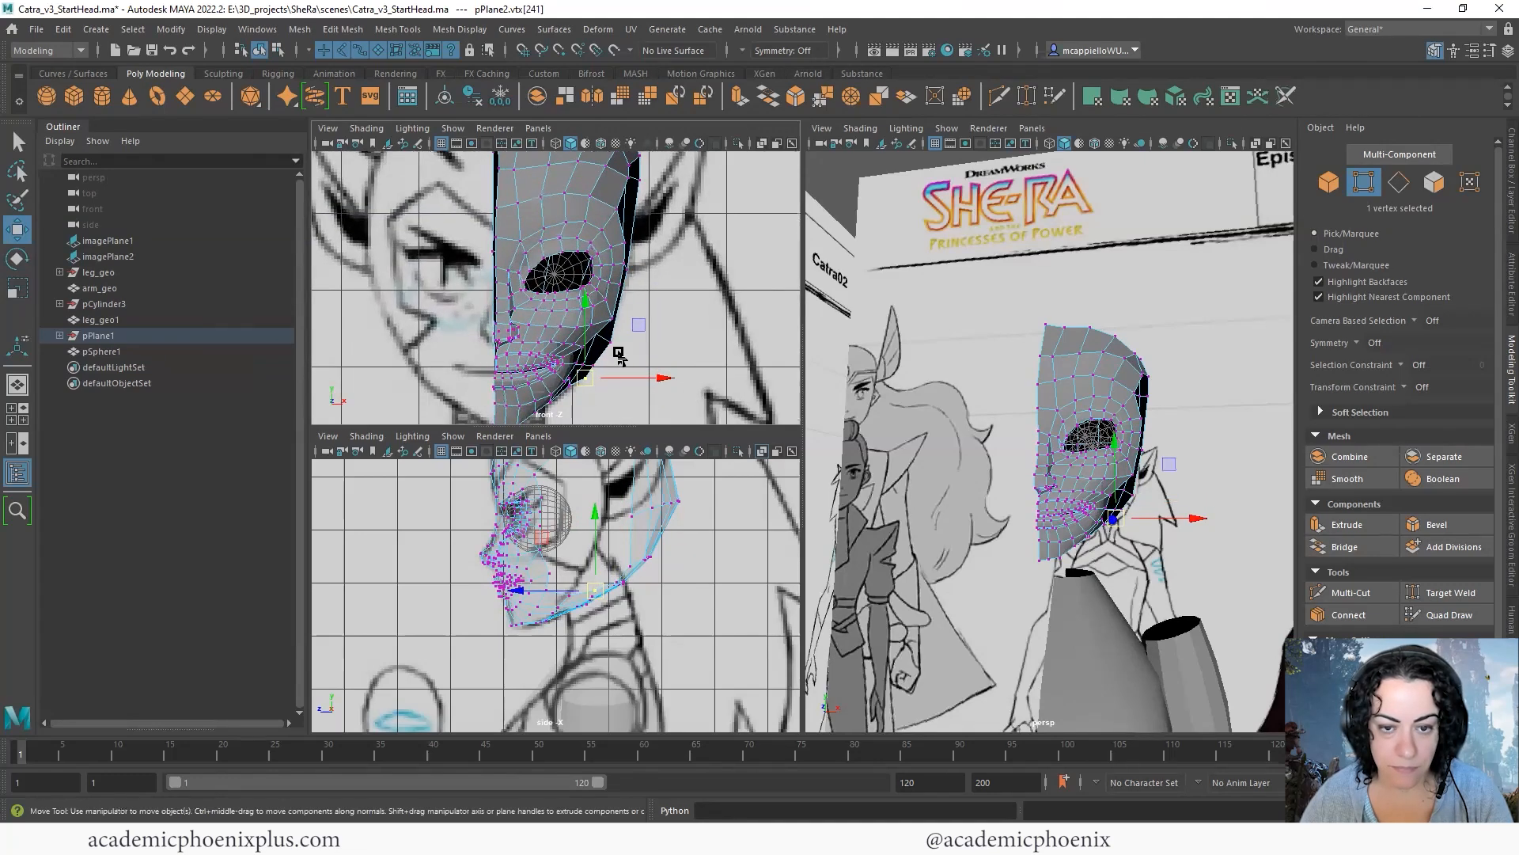
{"action": "left_click", "coordinate": [691, 353]}
- Try bridging an upper temple edge to an upper edge of the back strip with 2 divisions, and undo the bridge
{"action": "key", "text": "space"}
{"action": "left_click_drag", "start_coordinate": [1017, 363], "coordinate": [997, 369], "text": "alt"}
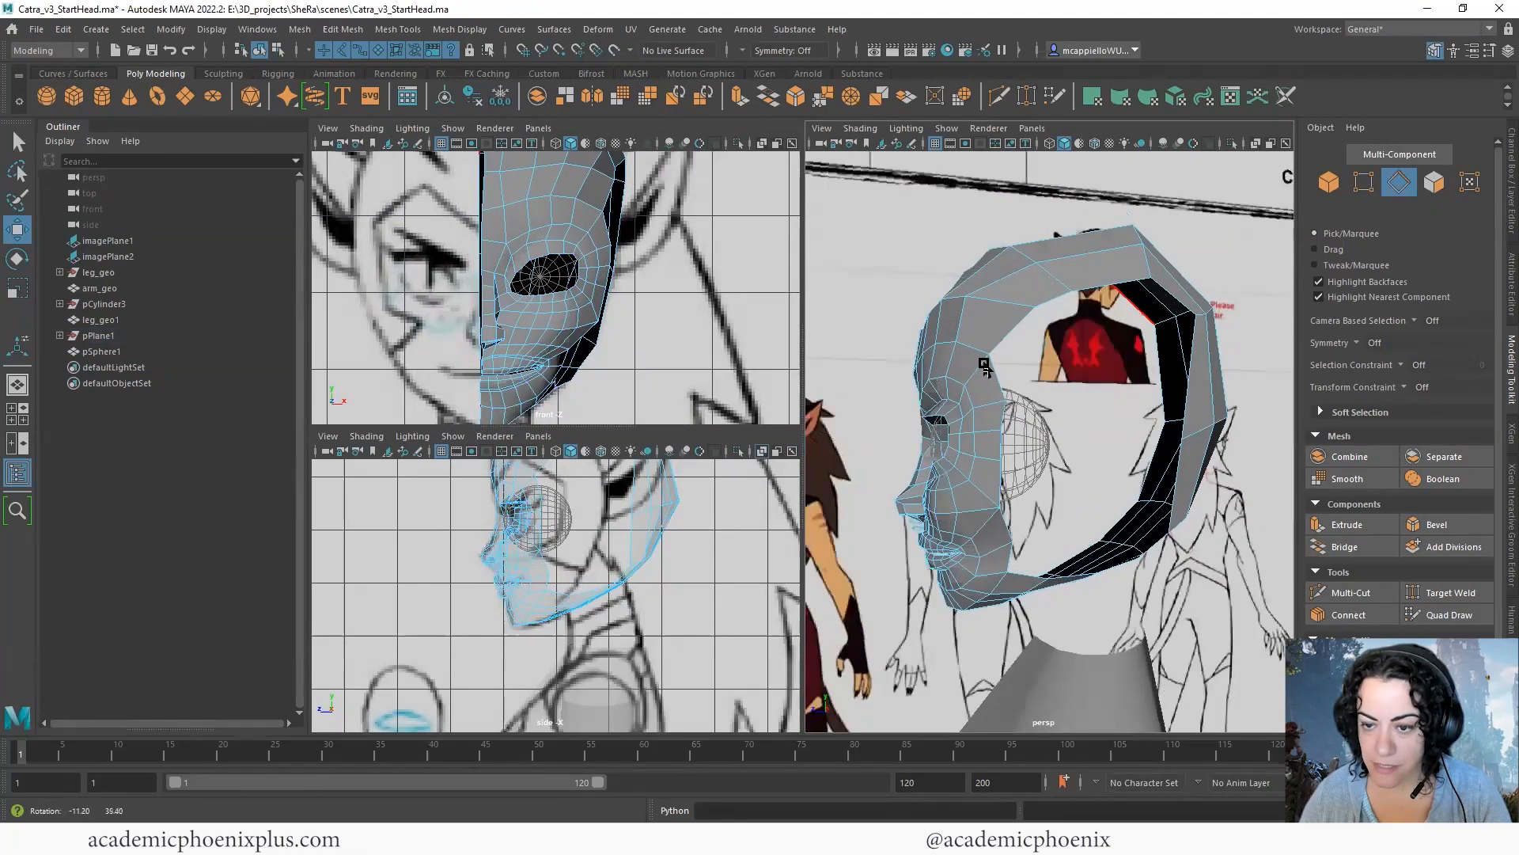
{"action": "left_click", "coordinate": [998, 369]}
{"action": "left_click", "coordinate": [1000, 457], "text": "shift"}
{"action": "left_click_drag", "start_coordinate": [1000, 457], "coordinate": [1175, 380], "text": "alt"}
{"action": "left_click", "coordinate": [1018, 378]}
{"action": "left_click", "coordinate": [1177, 299], "text": "shift"}
{"action": "left_click", "coordinate": [767, 95]}
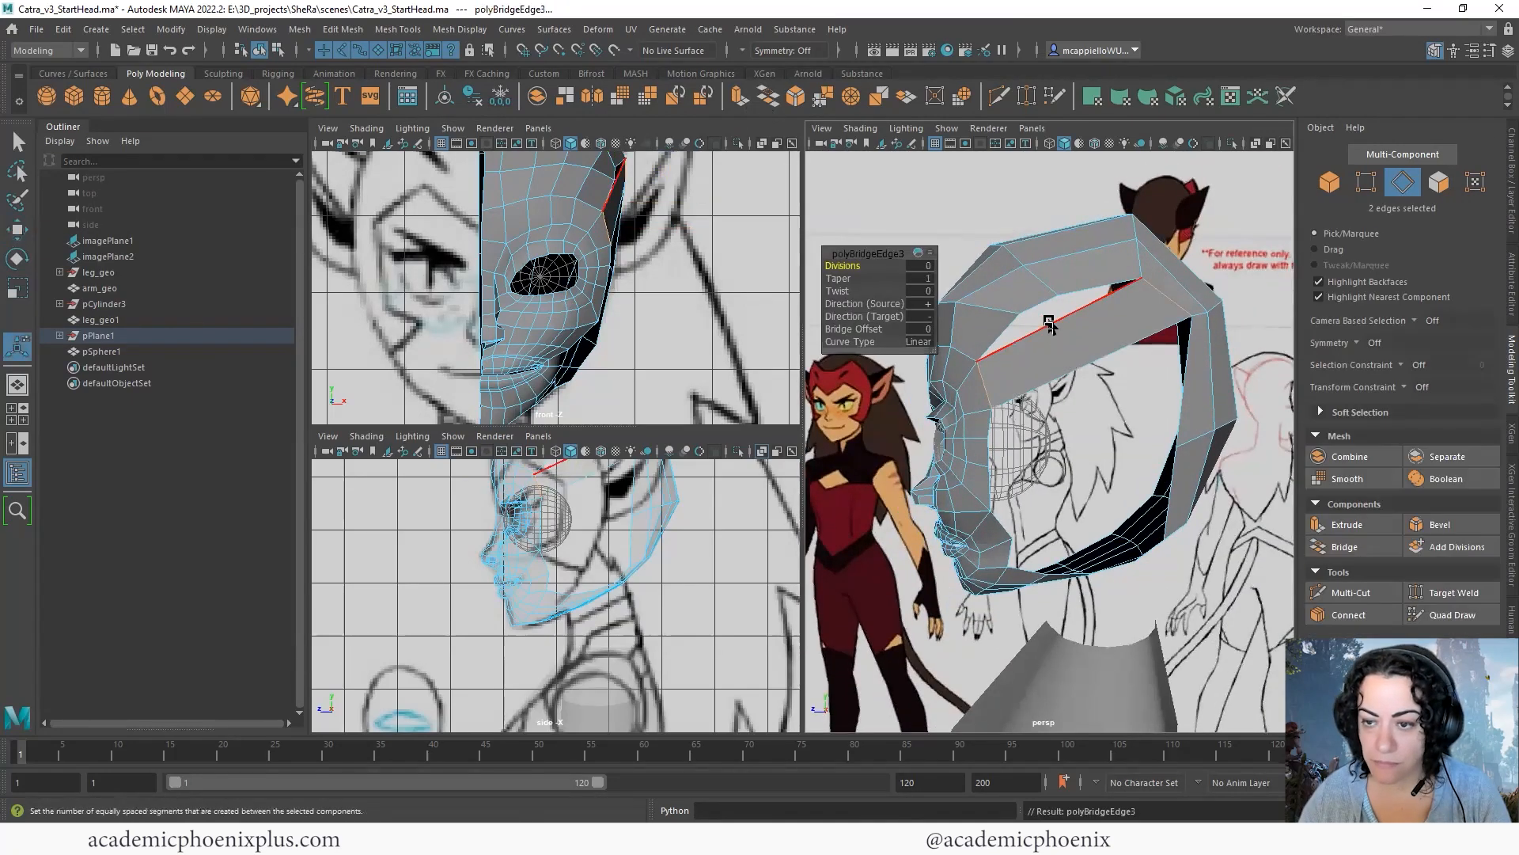
{"action": "left_click_drag", "start_coordinate": [853, 268], "coordinate": [864, 266]}
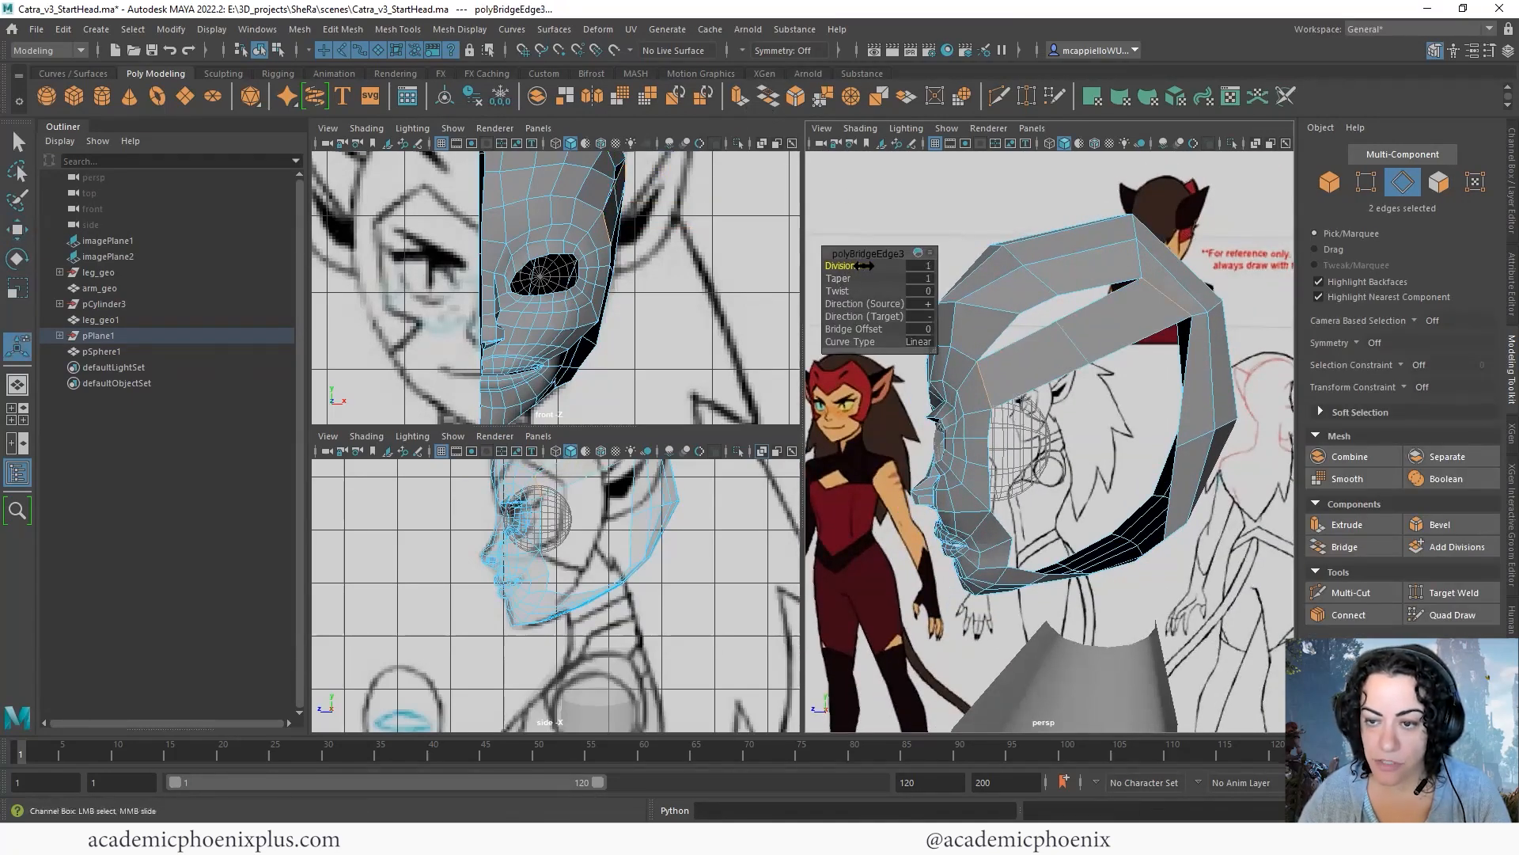
{"action": "left_click_drag", "start_coordinate": [1061, 317], "coordinate": [1096, 378], "text": "alt"}
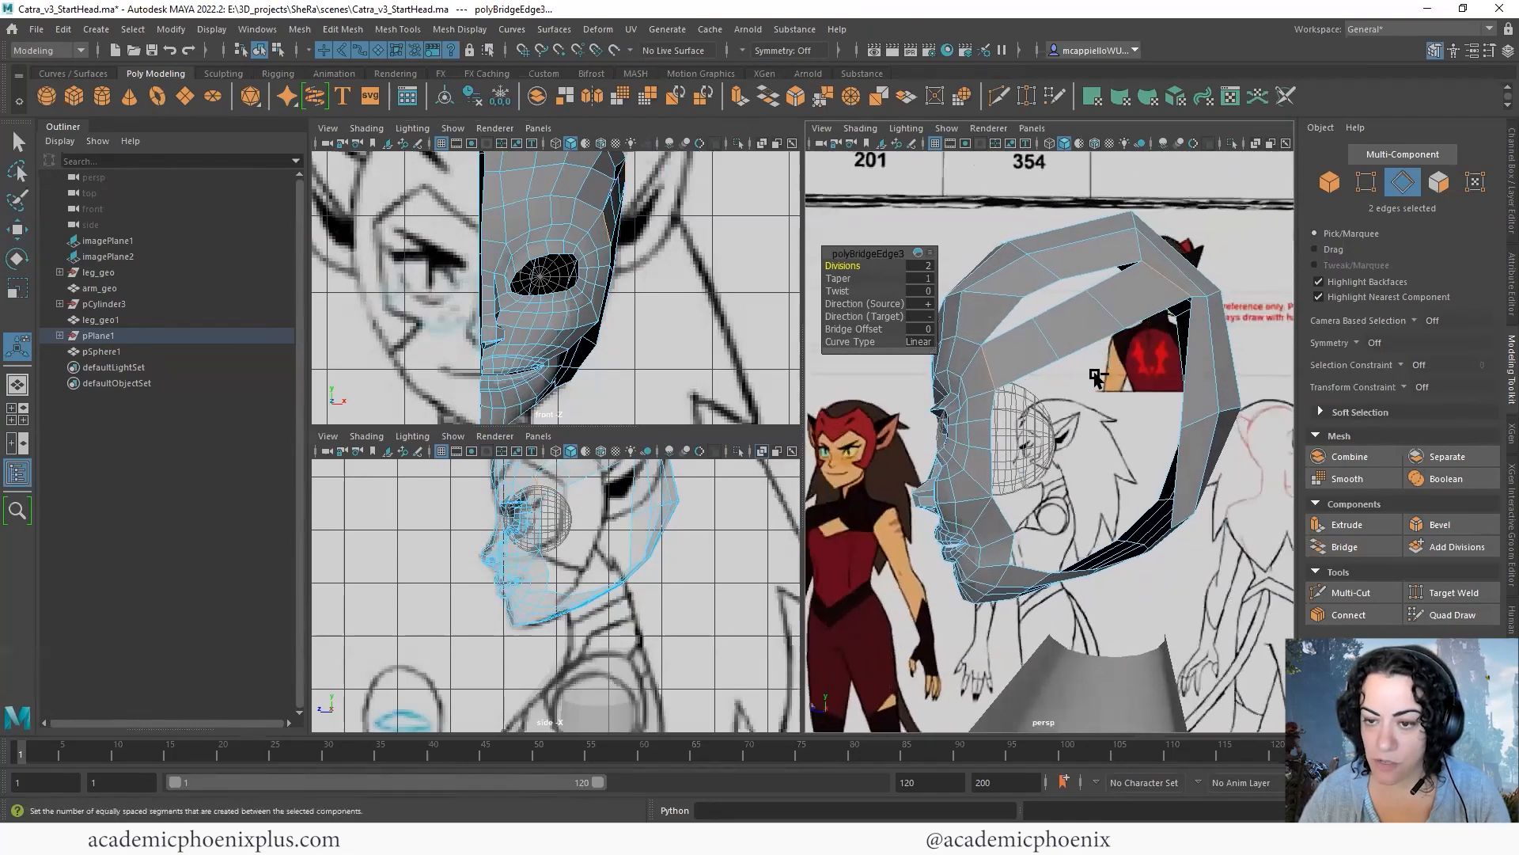
{"action": "key", "text": "ctrl+z"}
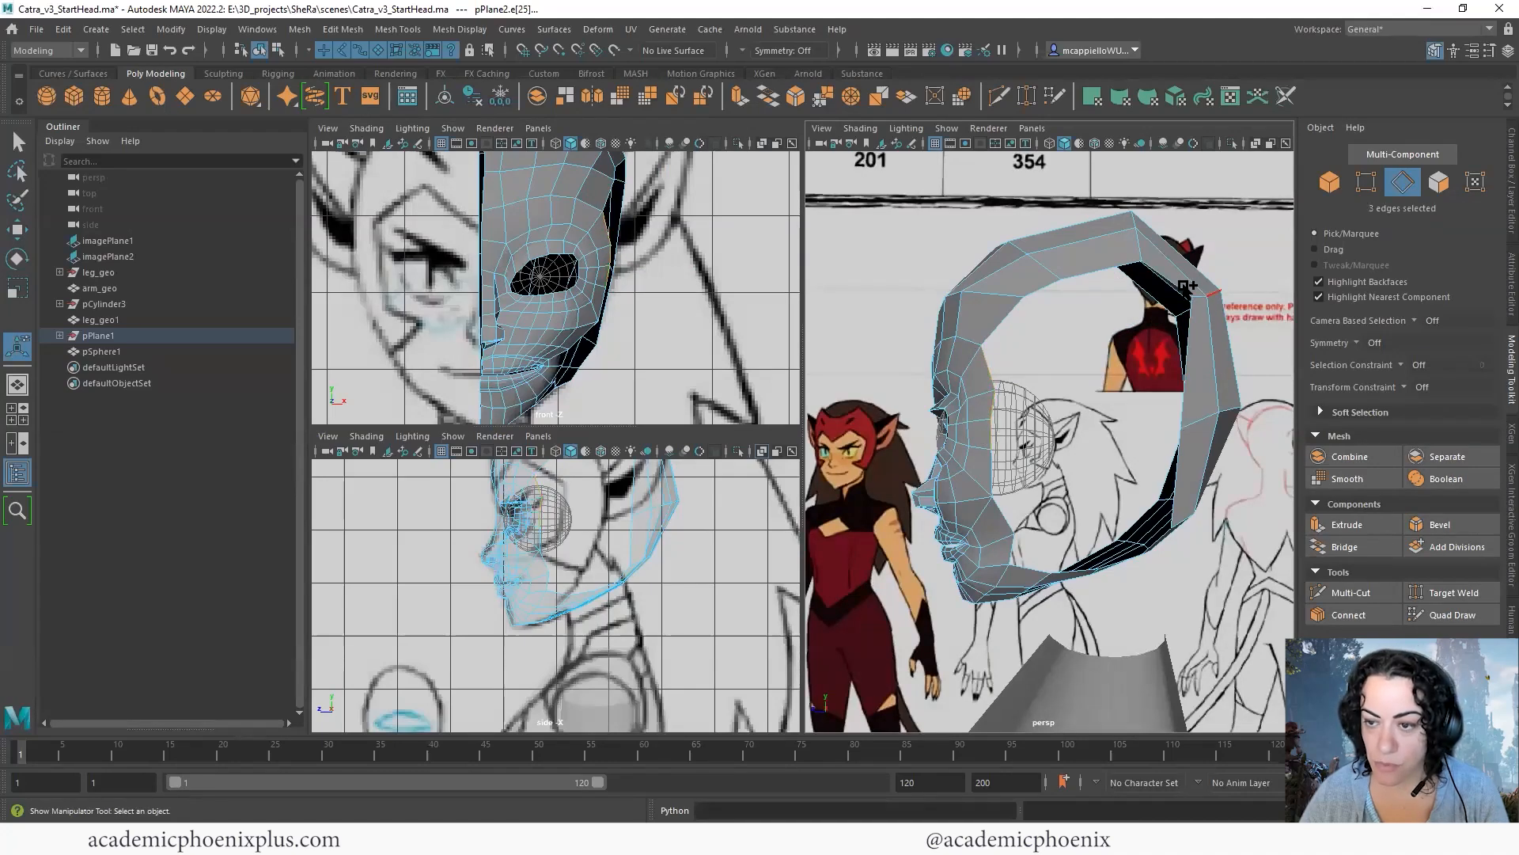
- Insert edge loops across the back-of-head strip, one midway down the back and one just behind the crown
{"action": "left_click", "coordinate": [1188, 363], "text": "shift"}
{"action": "left_click", "coordinate": [1179, 451], "text": "shift"}
{"action": "left_click_drag", "start_coordinate": [1219, 428], "coordinate": [1263, 400], "text": "alt"}
{"action": "left_click_drag", "start_coordinate": [1124, 364], "coordinate": [1222, 328], "text": "alt"}
{"action": "right_click_drag", "start_coordinate": [1223, 327], "coordinate": [1284, 307]}
{"action": "middle_click_drag", "start_coordinate": [1205, 336], "coordinate": [1130, 346], "text": "alt"}
{"action": "left_click_drag", "start_coordinate": [1130, 346], "coordinate": [1141, 348], "text": "alt"}
{"action": "right_click", "coordinate": [1141, 351]}
{"action": "right_click_drag", "start_coordinate": [1142, 355], "coordinate": [1077, 372], "text": "shift"}
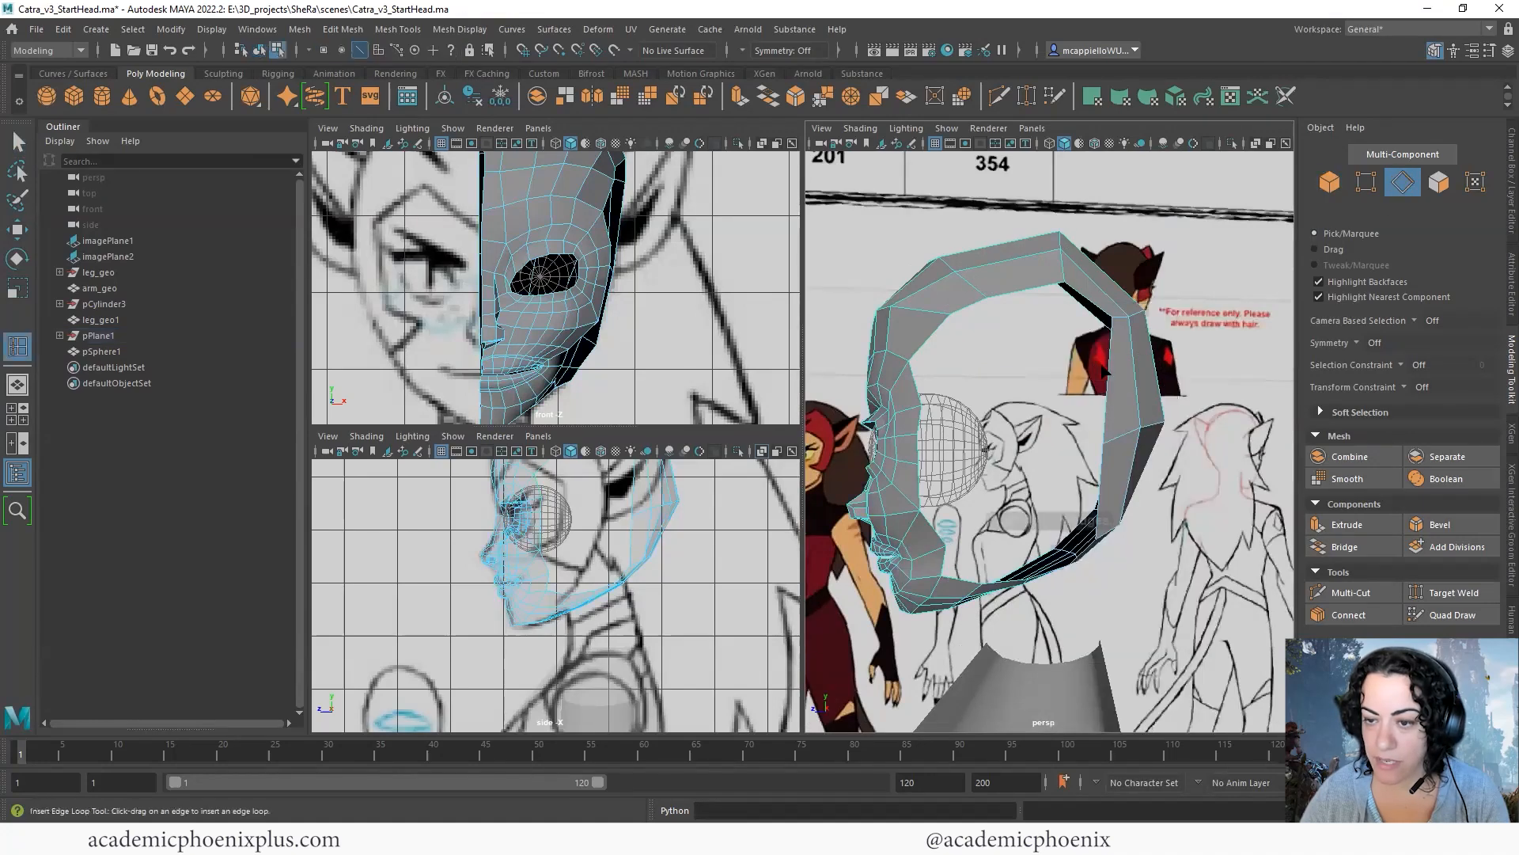
{"action": "left_click", "coordinate": [1108, 428]}
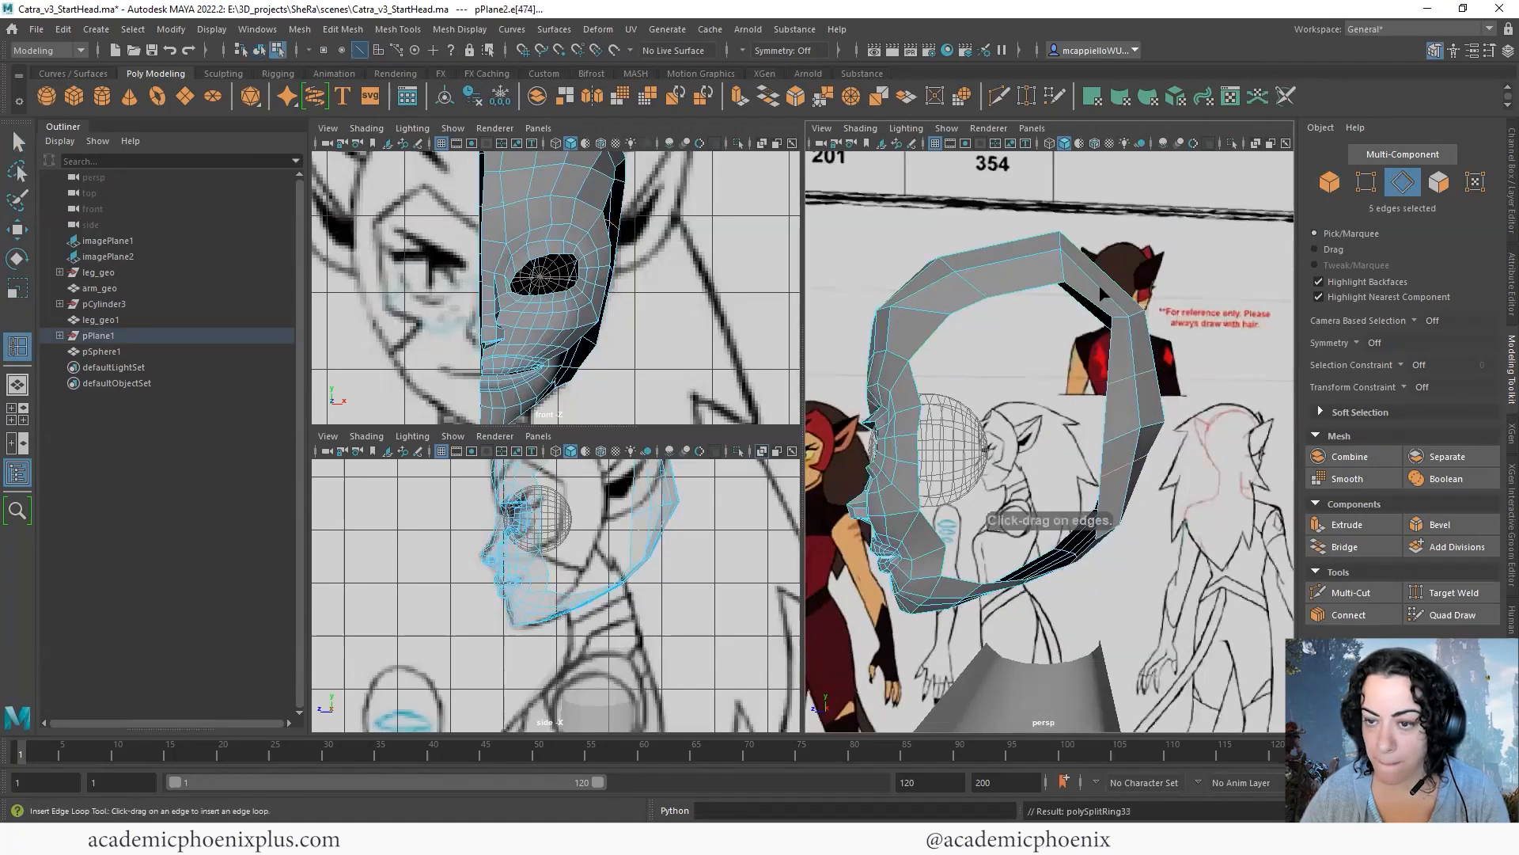
{"action": "key", "text": "q"}
{"action": "left_click_drag", "start_coordinate": [1144, 325], "coordinate": [1117, 302], "text": "alt"}
{"action": "right_click", "coordinate": [1115, 301]}
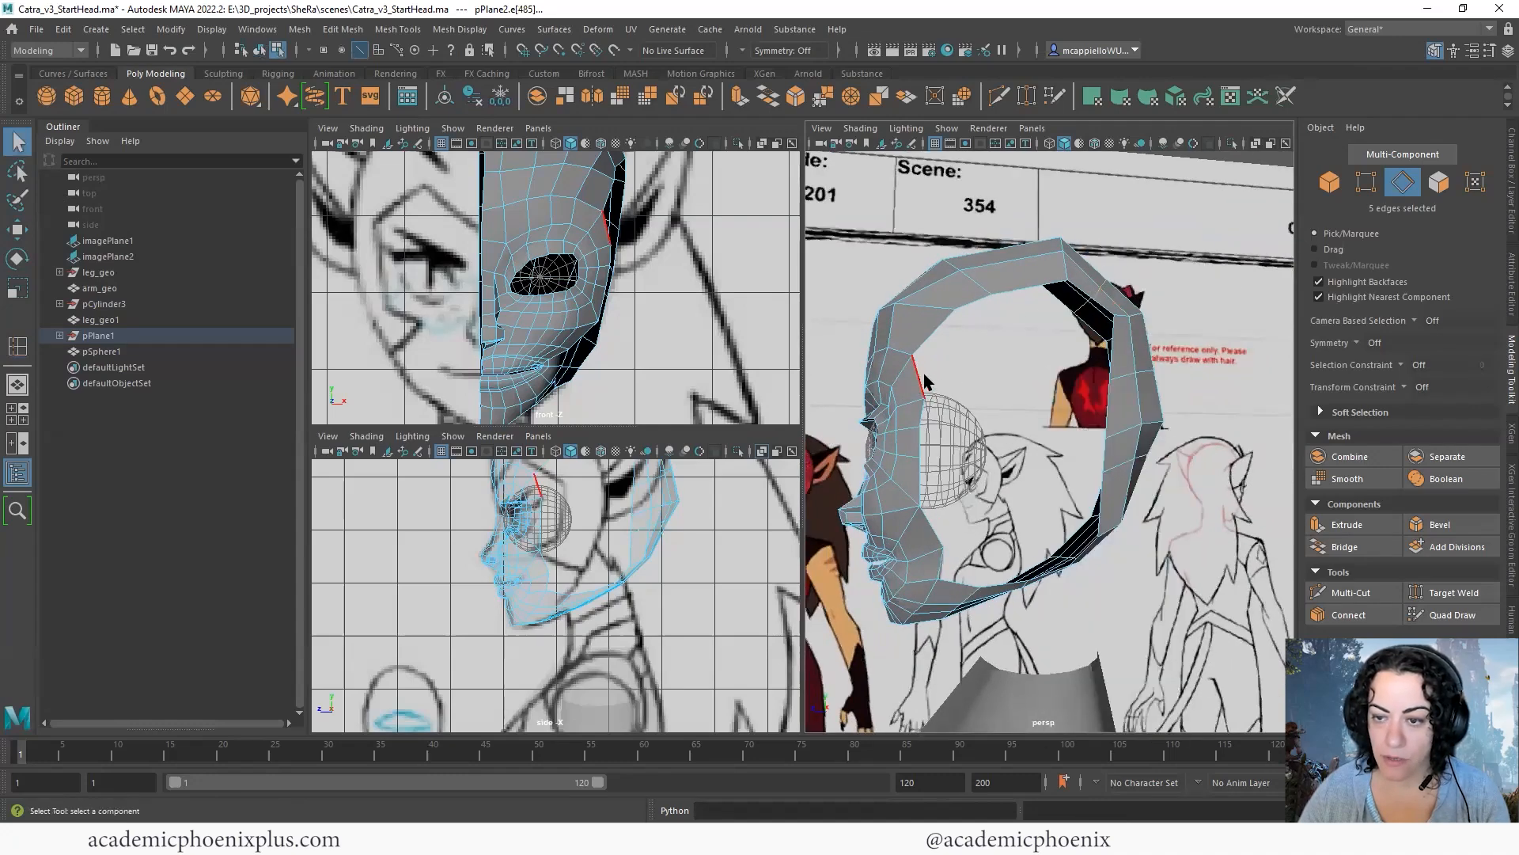
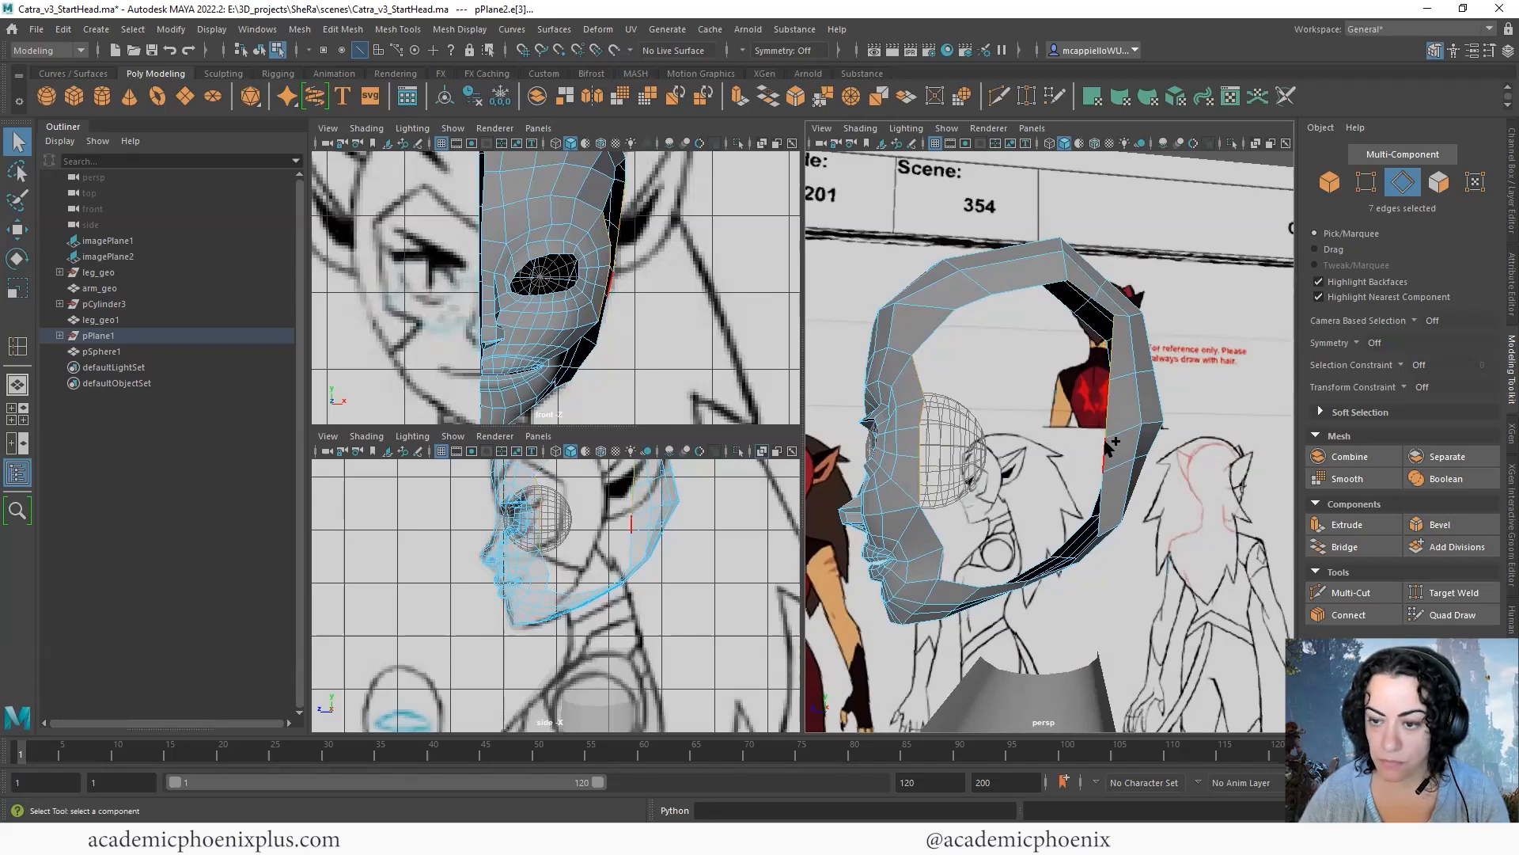
- Bridge the upper temple edges of the face strip to the matching upper edges of the back-of-head strip
{"action": "left_click_drag", "start_coordinate": [1160, 347], "coordinate": [764, 103], "text": "alt"}
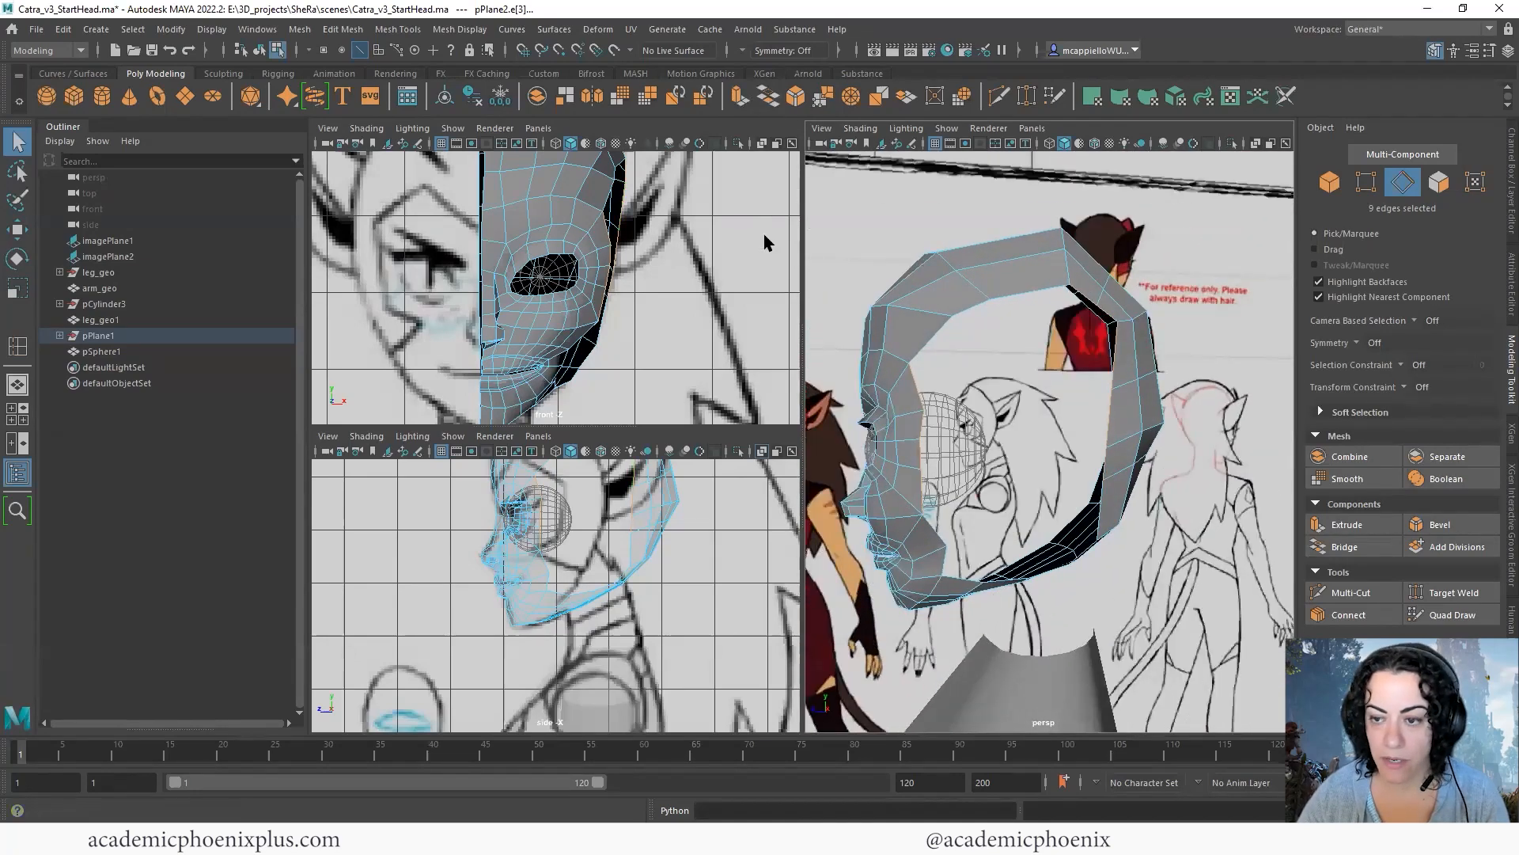
{"action": "left_click", "coordinate": [768, 95]}
{"action": "left_click", "coordinate": [947, 388]}
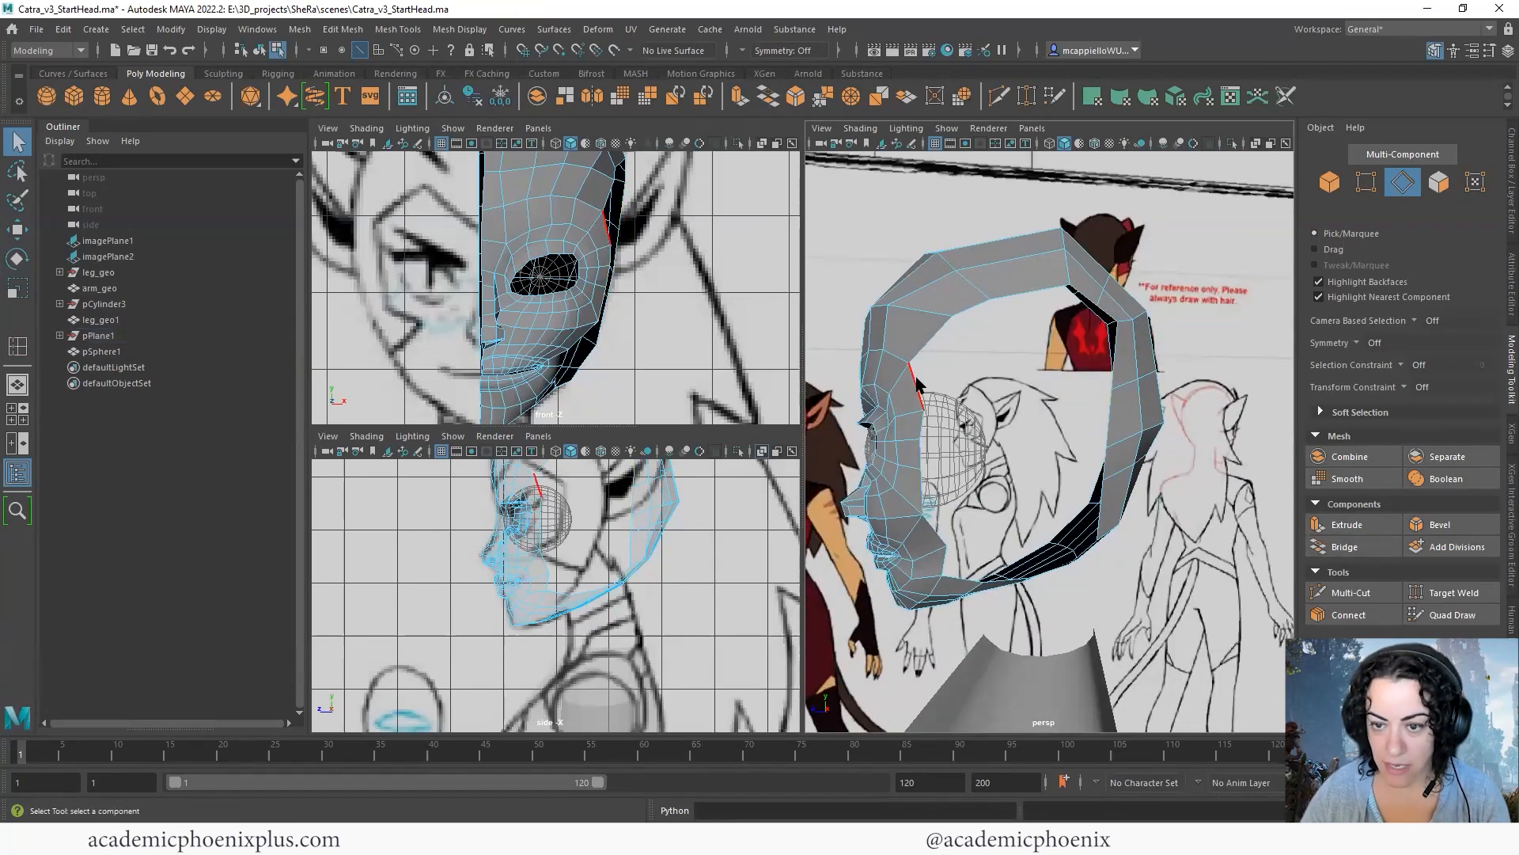
{"action": "left_click", "coordinate": [917, 385]}
{"action": "left_click_drag", "start_coordinate": [1025, 383], "coordinate": [1100, 329], "text": "alt"}
{"action": "key", "text": "g"}
{"action": "left_click", "coordinate": [1113, 317]}
{"action": "key", "text": "g"}
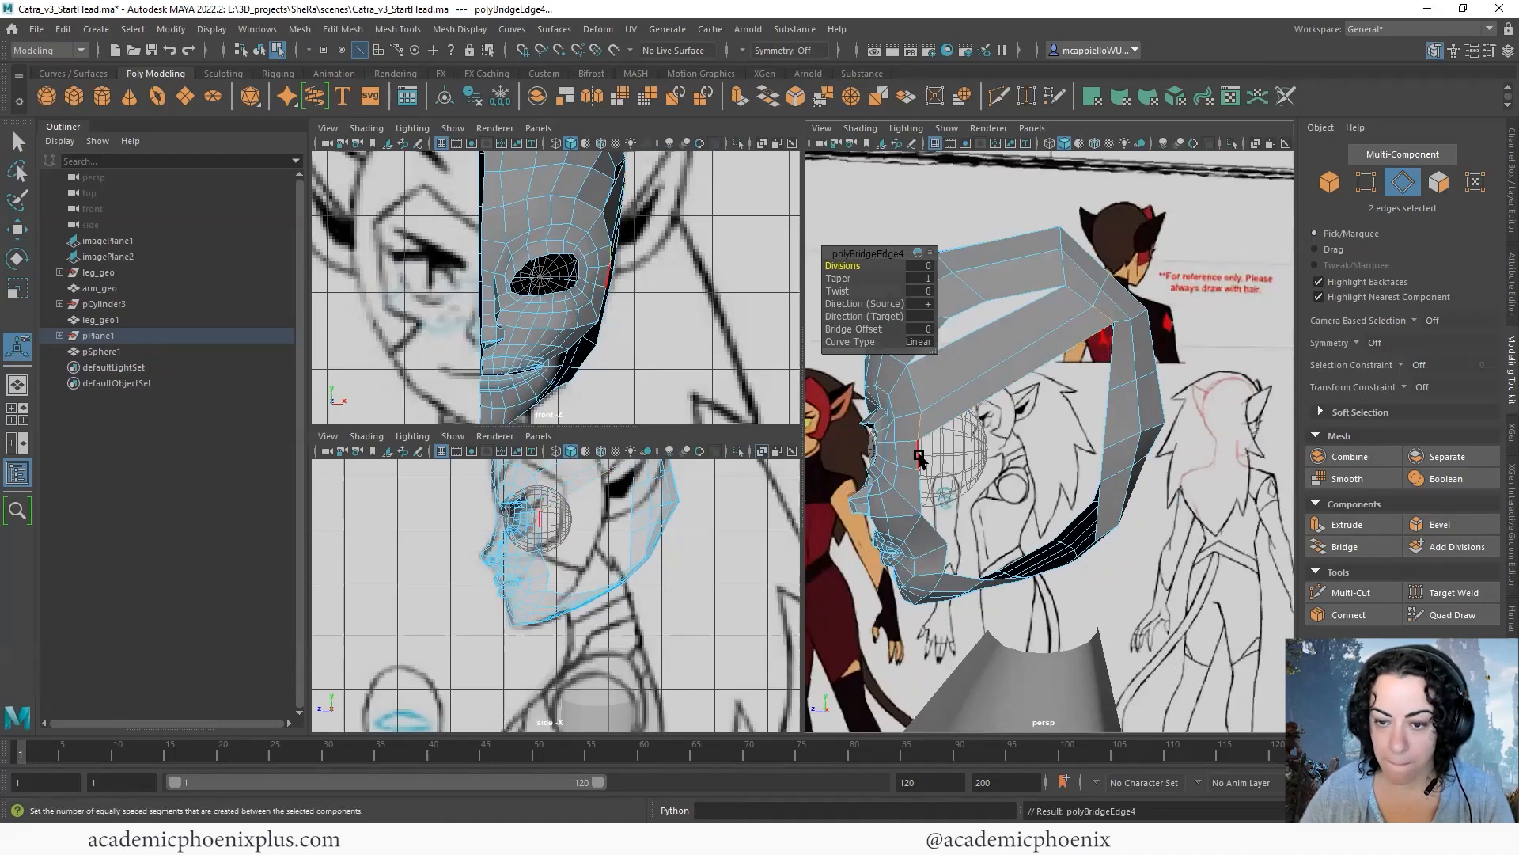
- Bridge the edges beside the eye to the middle edges of the back-of-head strip
{"action": "left_click", "coordinate": [1114, 389]}
{"action": "left_click", "coordinate": [1107, 381], "text": "shift"}
{"action": "key", "text": "g"}
{"action": "left_click", "coordinate": [923, 492]}
{"action": "key", "text": "g"}
{"action": "mouse_move", "coordinate": [1095, 443]}
{"action": "left_mouse_down", "text": "alt"}
{"action": "mouse_move", "coordinate": [1026, 467]}
{"action": "mouse_move", "coordinate": [1112, 457]}
{"action": "left_mouse_up", "text": "alt"}
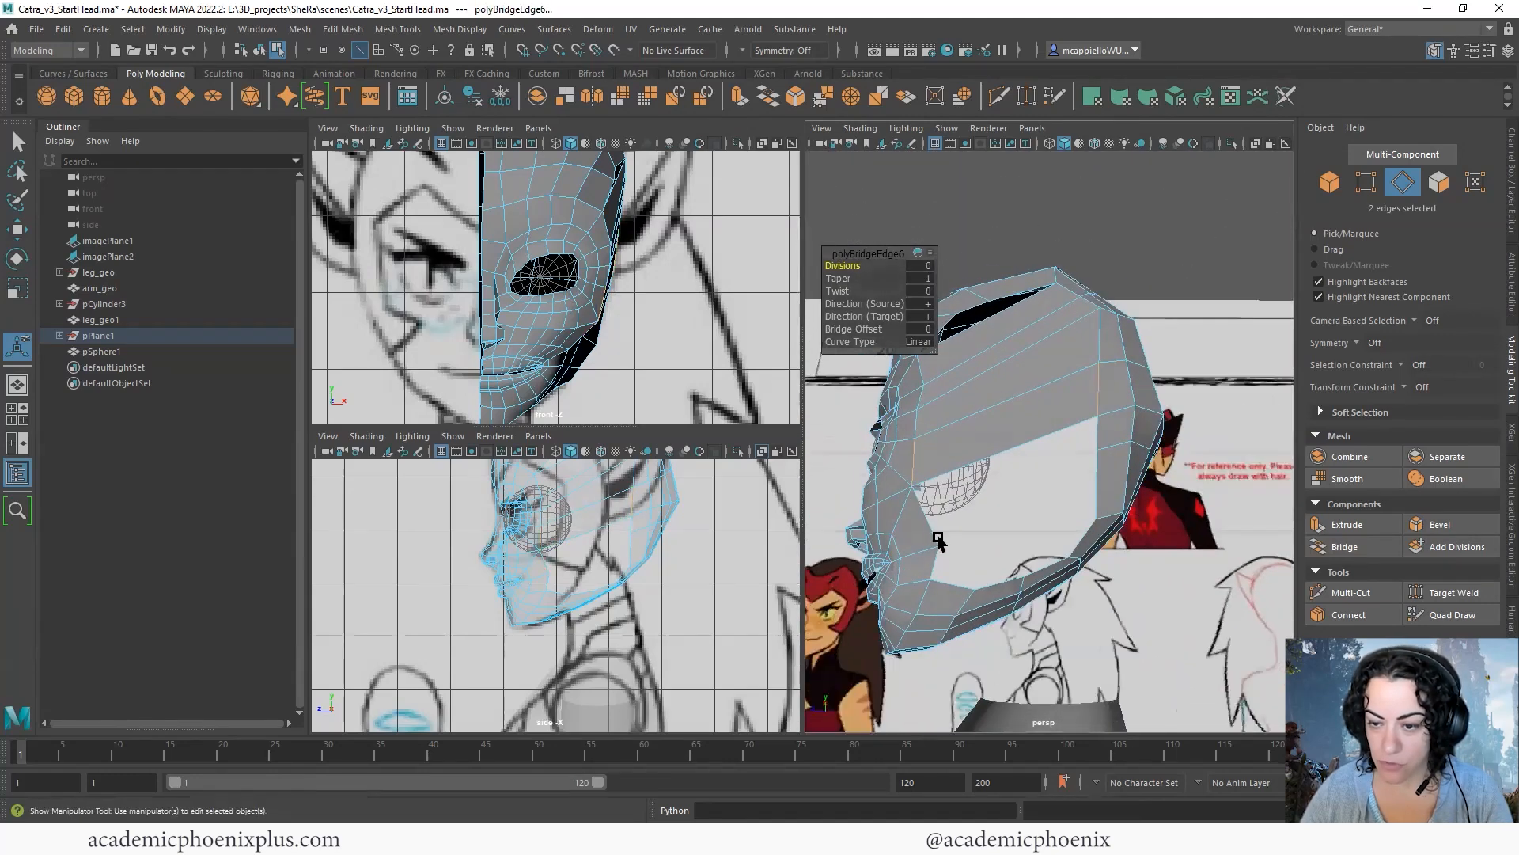
- Bridge the remaining cheek and jaw edges to the lower skull strip, closing most of the side opening
{"action": "left_click", "coordinate": [1128, 454]}
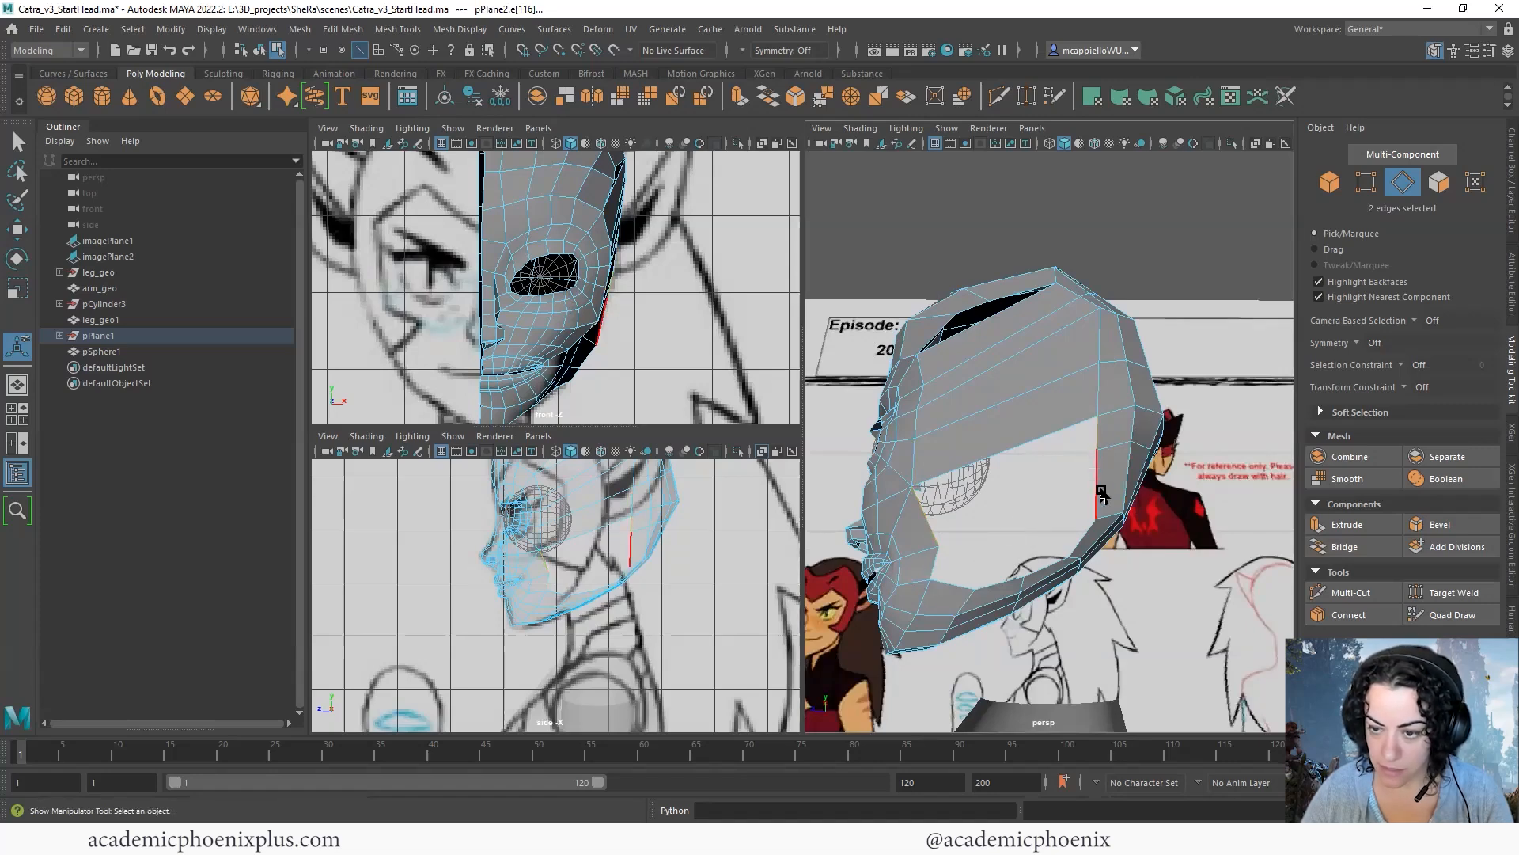
{"action": "left_click_drag", "start_coordinate": [1064, 474], "coordinate": [1090, 463], "text": "alt"}
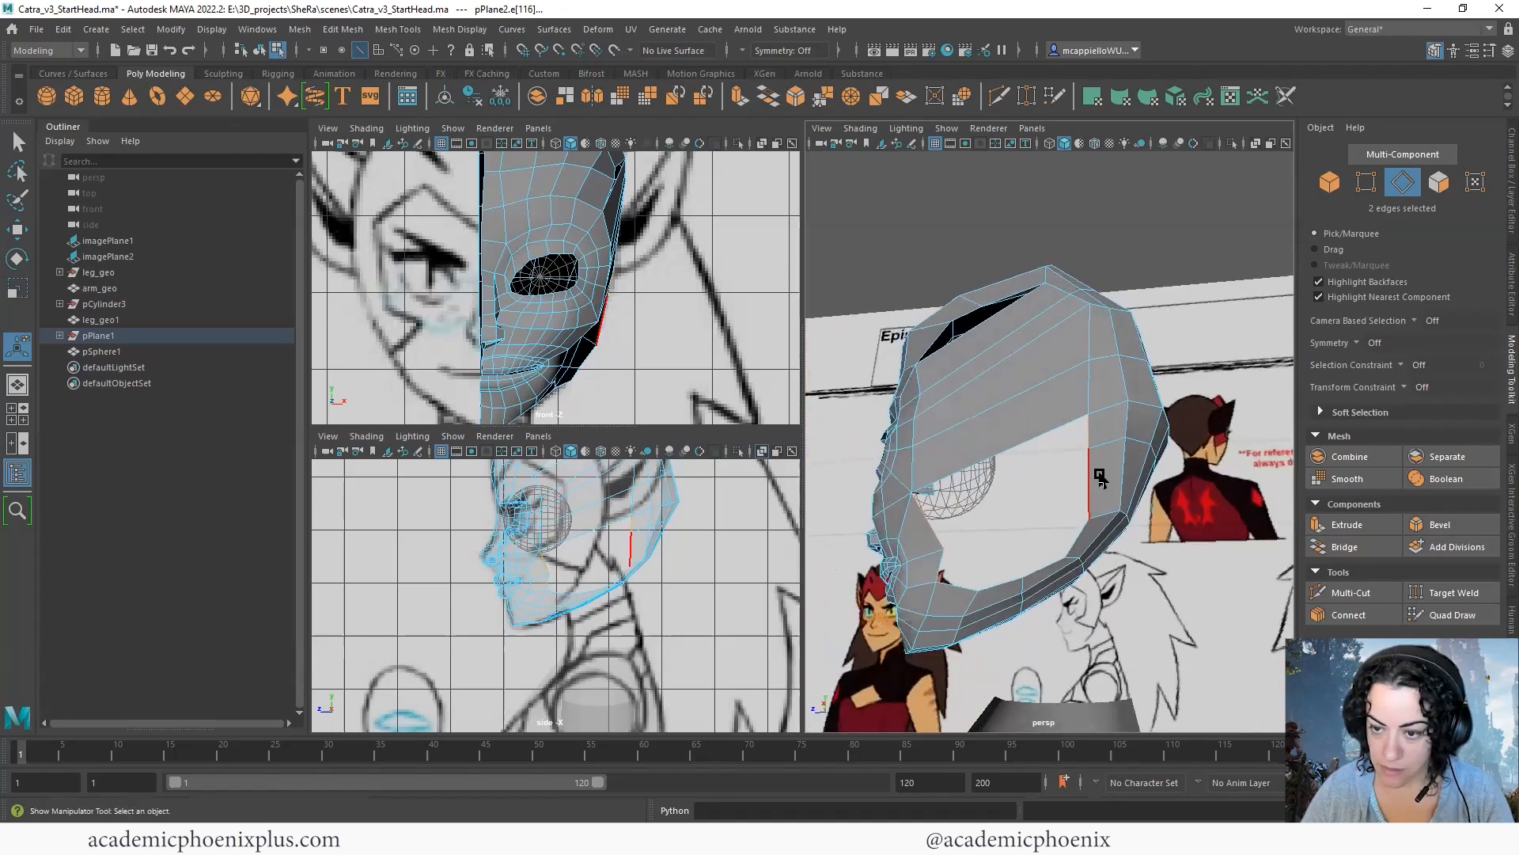
{"action": "key", "text": "g"}
{"action": "left_click", "coordinate": [1092, 496]}
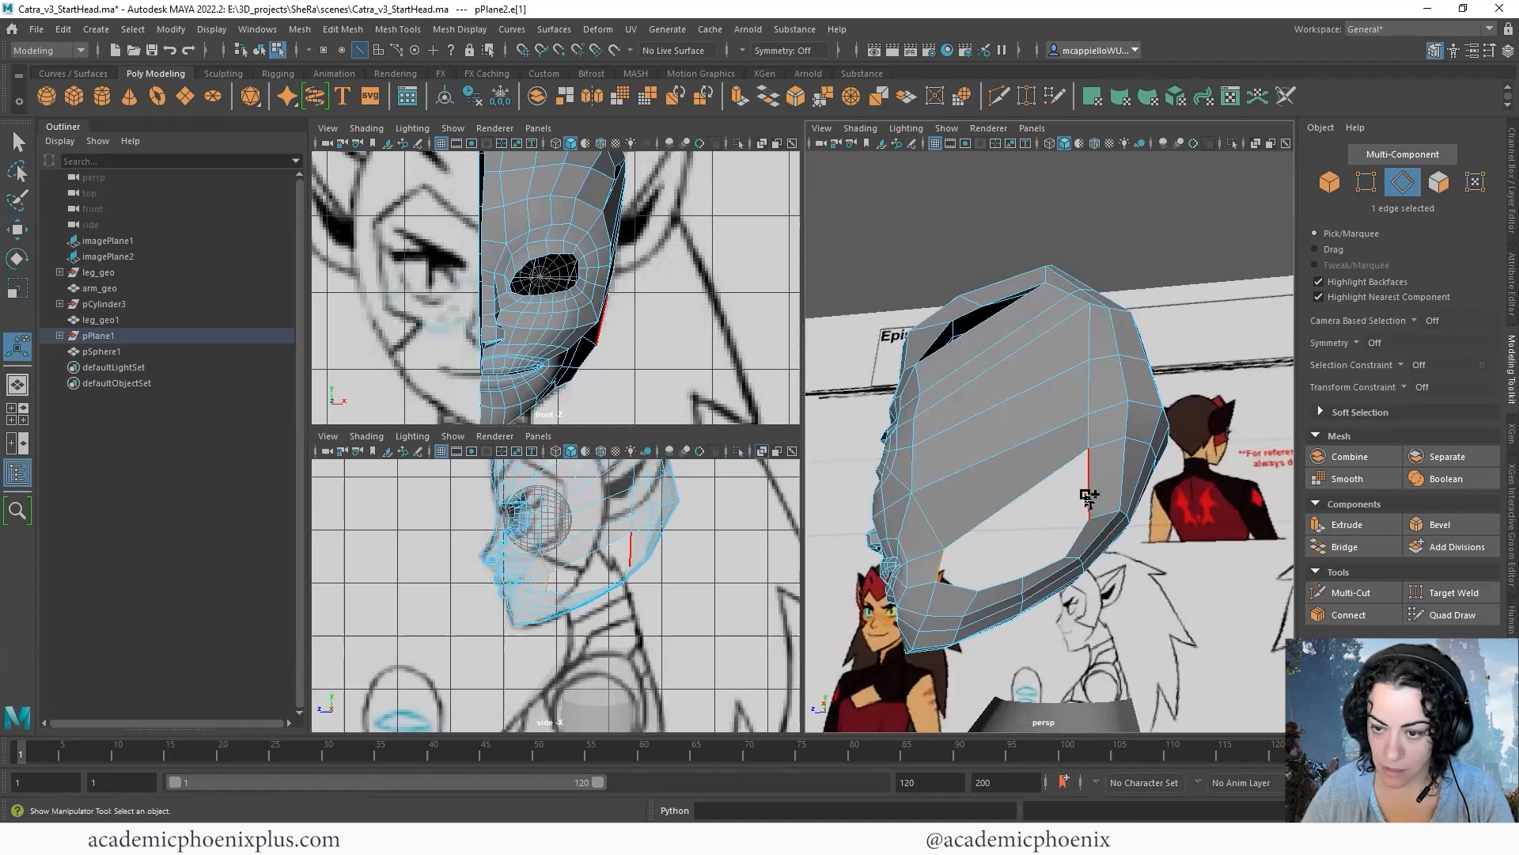
{"action": "left_click", "coordinate": [1073, 533], "text": "shift"}
{"action": "key", "text": "g"}
{"action": "left_click_drag", "start_coordinate": [1015, 563], "coordinate": [1067, 547], "text": "alt"}
{"action": "left_click", "coordinate": [1068, 546]}
{"action": "left_click", "coordinate": [1069, 568], "text": "shift"}
{"action": "key", "text": "g"}
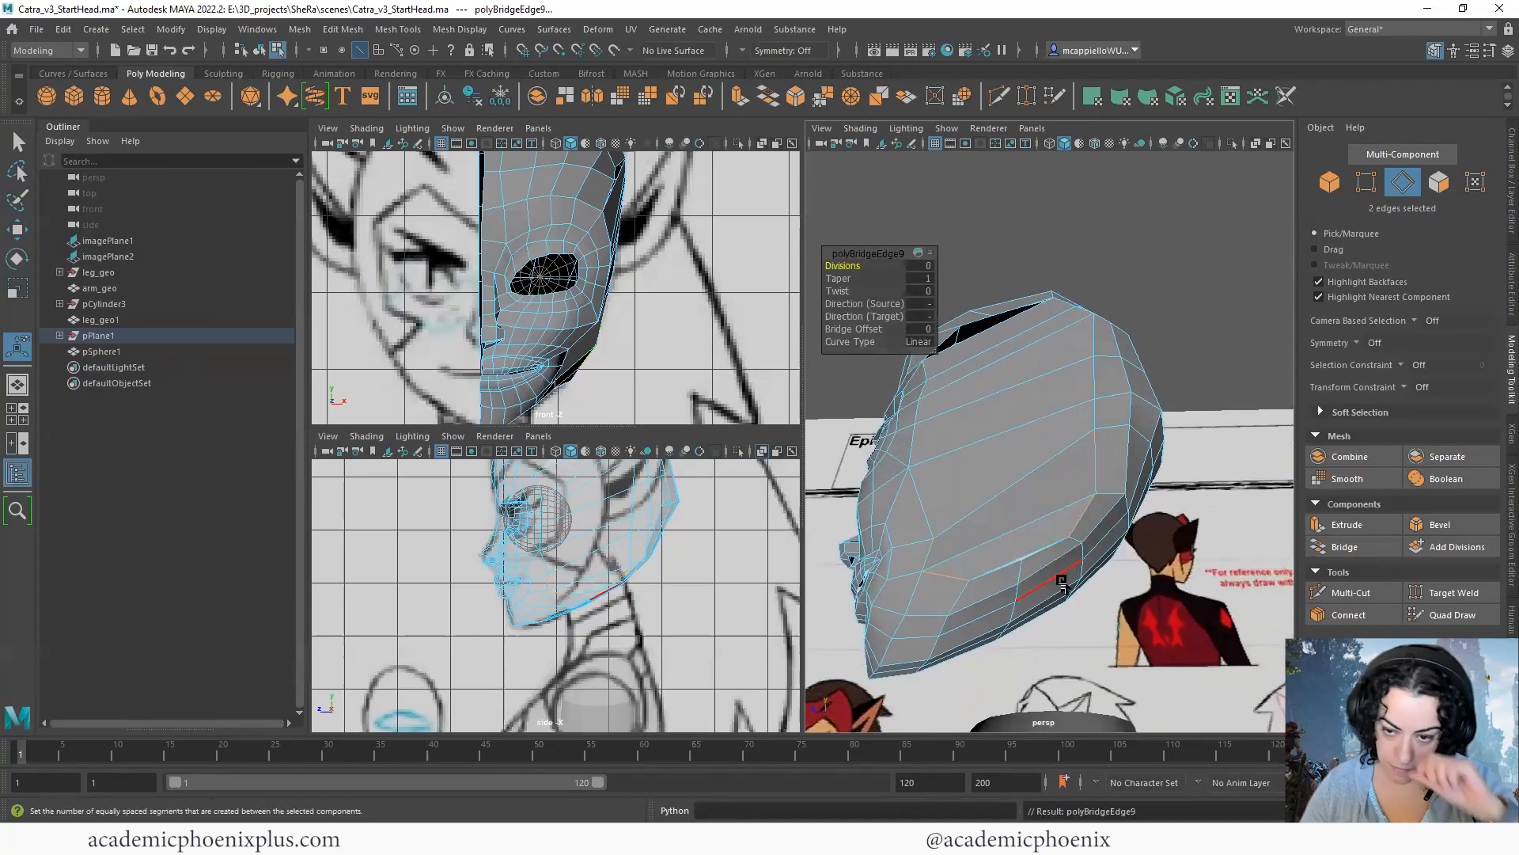
- Insert edge loops across the long bridged faces on the side of the head
{"action": "right_click_drag", "start_coordinate": [1072, 349], "coordinate": [990, 362]}
{"action": "left_click_drag", "start_coordinate": [992, 366], "coordinate": [1047, 371]}
{"action": "left_click_drag", "start_coordinate": [1062, 422], "coordinate": [1057, 562], "text": "alt"}
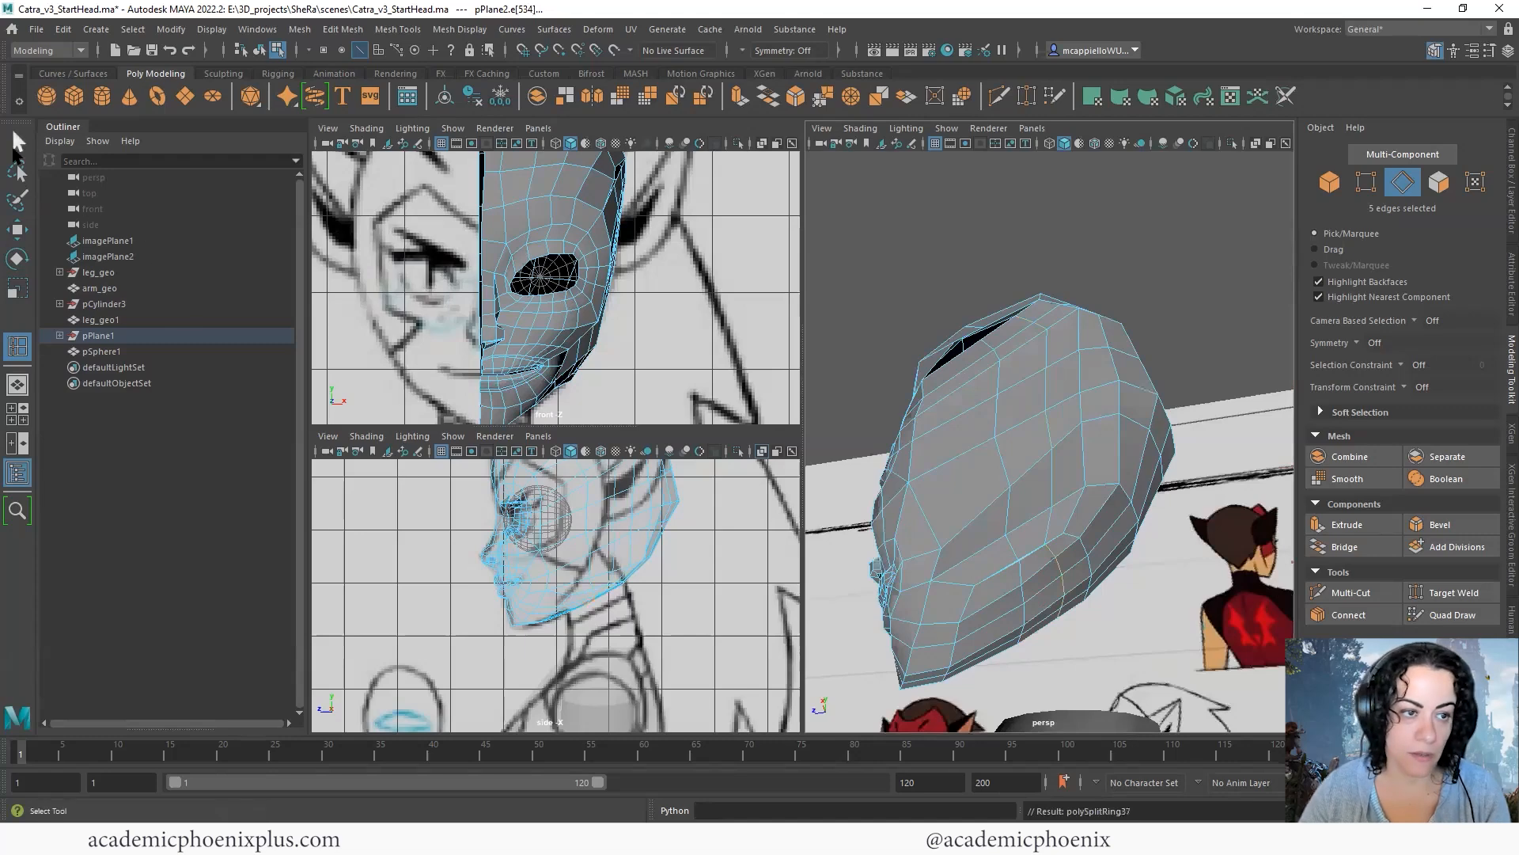
- Use Target Weld to merge the vertices on both sides of the gap in the upper side of the head
{"action": "left_click_drag", "start_coordinate": [1050, 385], "coordinate": [1071, 323], "text": "alt"}
{"action": "scroll", "coordinate": [1074, 324], "scroll_direction": "up", "scroll_amount": 4}
{"action": "right_click_drag", "start_coordinate": [1078, 326], "coordinate": [1002, 327]}
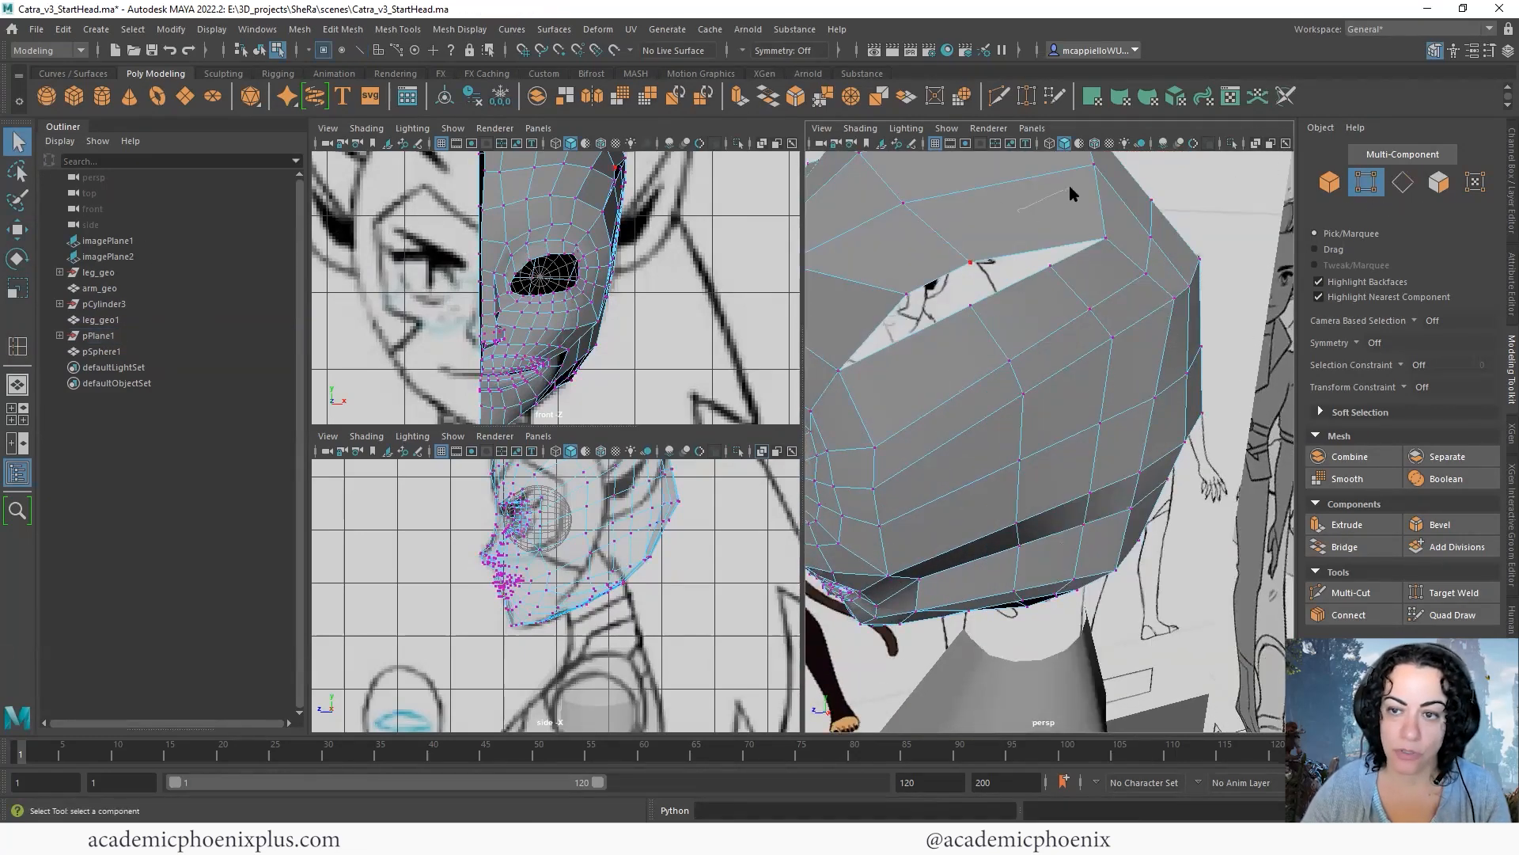
{"action": "right_click_drag", "start_coordinate": [1070, 187], "coordinate": [1073, 182]}
{"action": "left_click", "coordinate": [411, 28]}
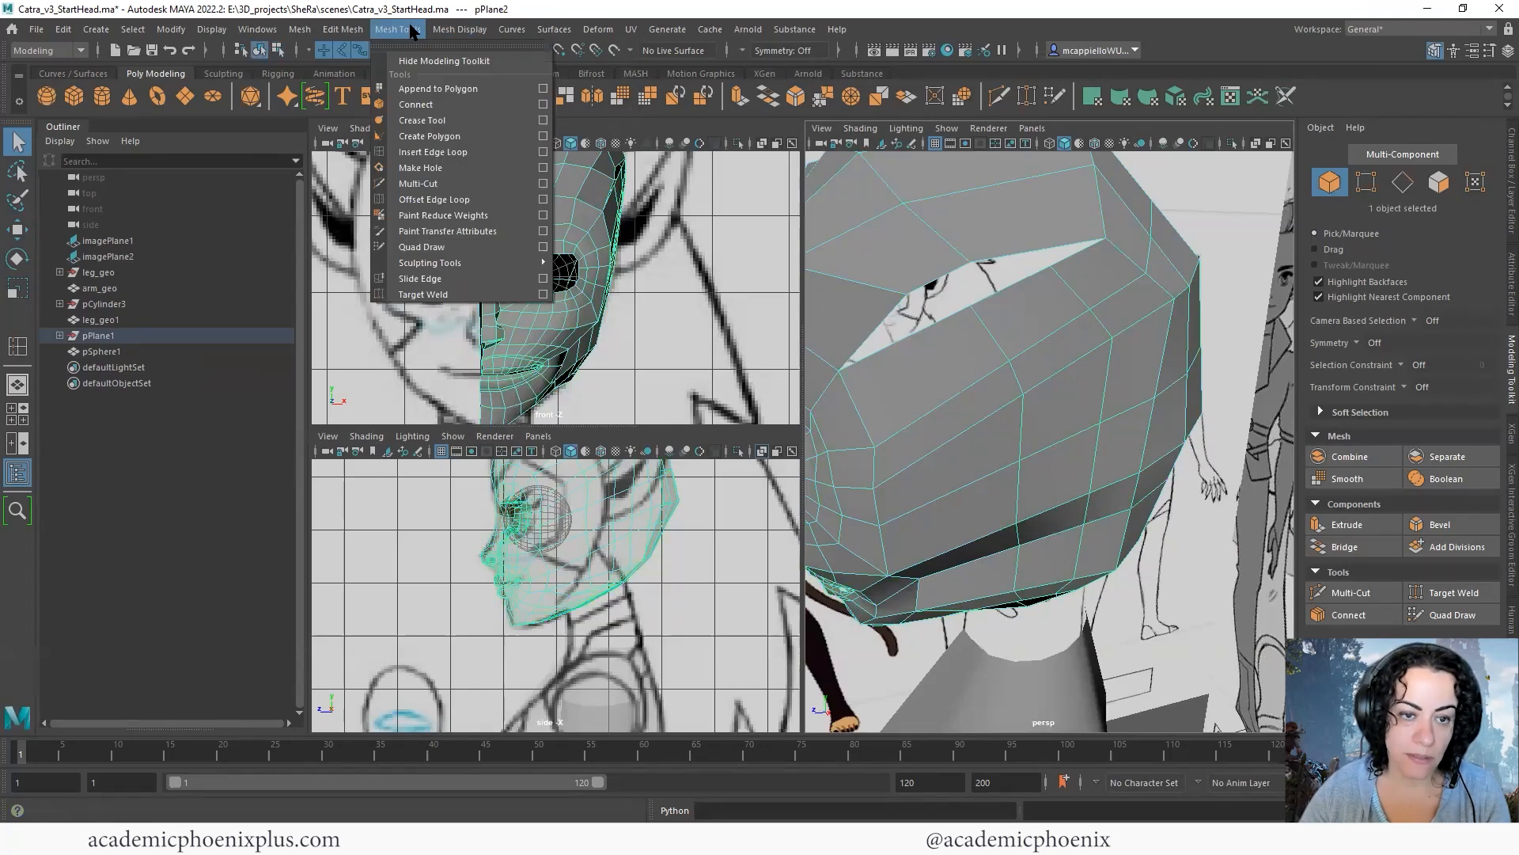
{"action": "left_click", "coordinate": [459, 295]}
{"action": "left_click_drag", "start_coordinate": [1027, 318], "coordinate": [965, 320], "text": "alt"}
{"action": "left_click_drag", "start_coordinate": [1104, 396], "coordinate": [1028, 573], "text": "alt"}
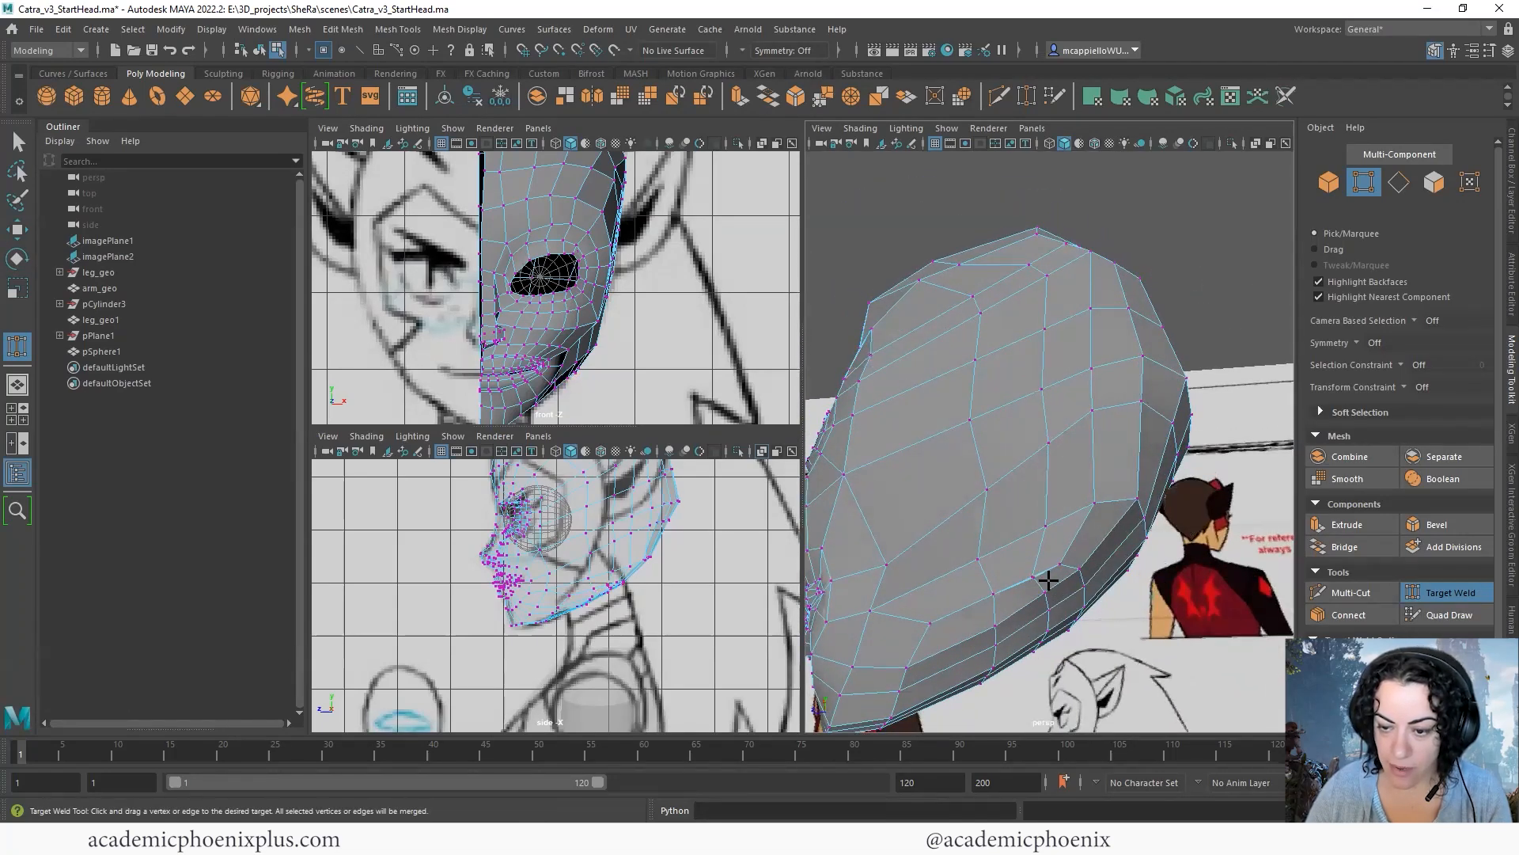
- Weld the loose vertices along the lower side gap to their neighbours on the jaw strip
{"action": "right_click_drag", "start_coordinate": [1193, 573], "coordinate": [1234, 564], "text": "alt"}
{"action": "middle_click_drag", "start_coordinate": [1113, 582], "coordinate": [1129, 448], "text": "alt"}
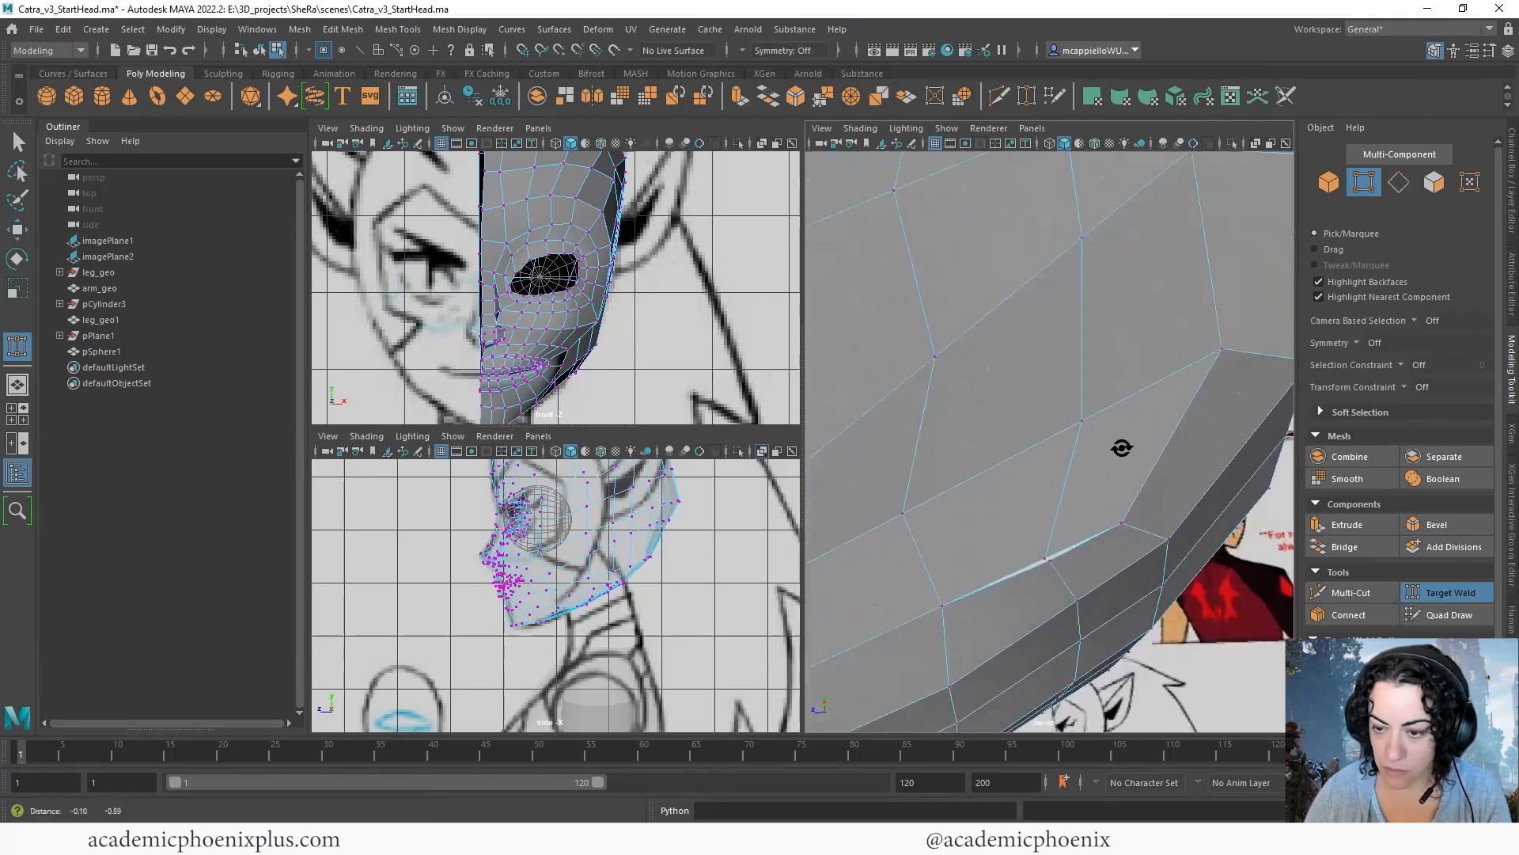
{"action": "left_click_drag", "start_coordinate": [1129, 448], "coordinate": [1096, 463], "text": "alt"}
{"action": "left_click_drag", "start_coordinate": [1021, 566], "coordinate": [1109, 577], "text": "alt"}
{"action": "right_click_drag", "start_coordinate": [1109, 576], "coordinate": [1323, 570], "text": "alt"}
{"action": "middle_click_drag", "start_coordinate": [1208, 633], "coordinate": [1210, 471], "text": "alt"}
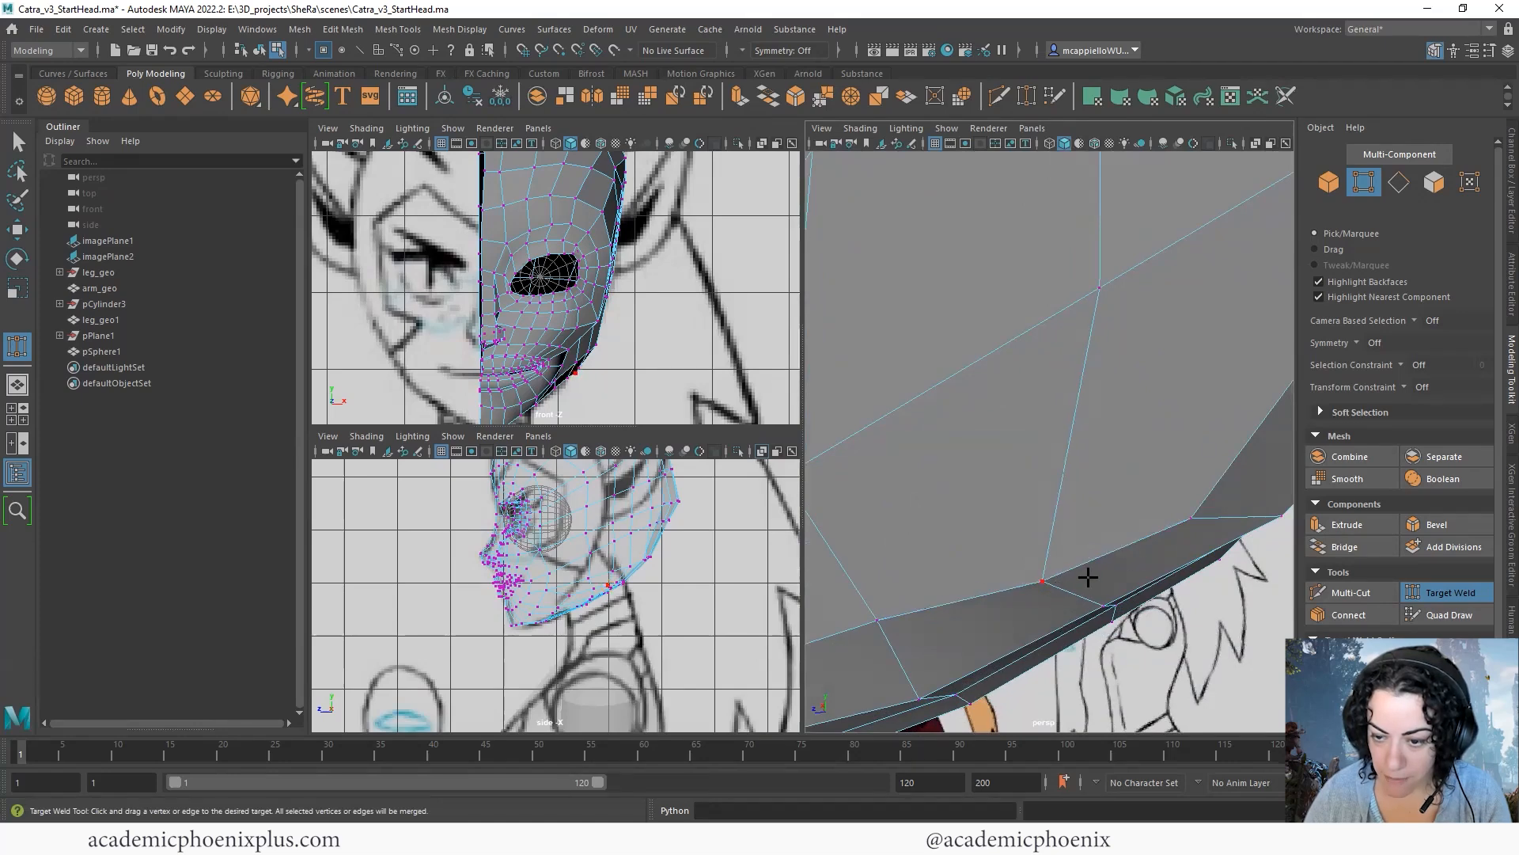
{"action": "right_click_drag", "start_coordinate": [1071, 582], "coordinate": [922, 464], "text": "alt"}
{"action": "right_click_drag", "start_coordinate": [1124, 475], "coordinate": [855, 427], "text": "alt"}
{"action": "left_click_drag", "start_coordinate": [989, 391], "coordinate": [351, 293], "text": "alt"}
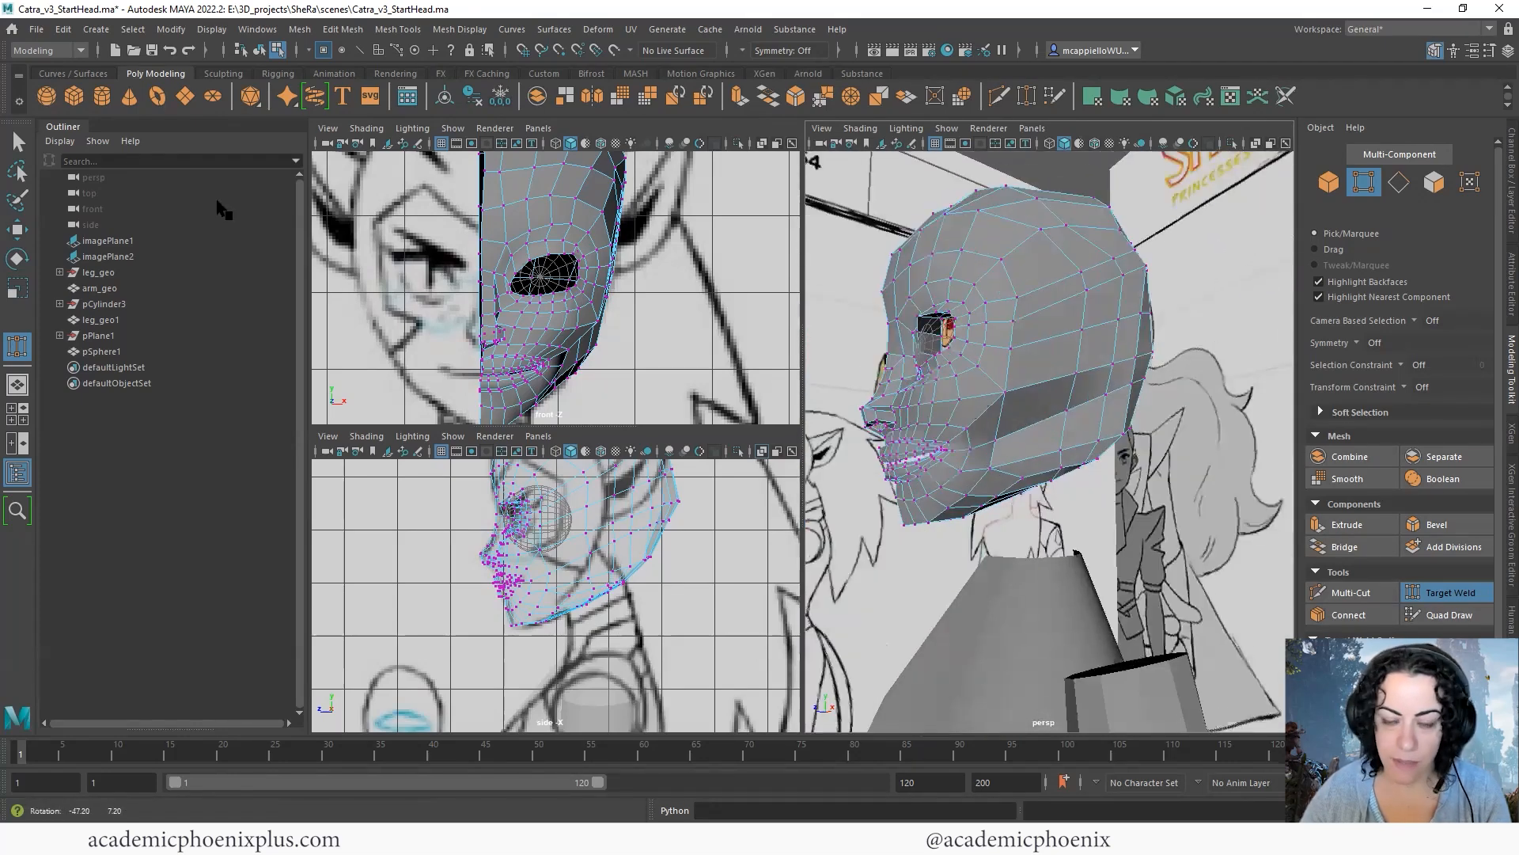
- Inspect the closed side of the half head in smooth preview and return it to the unsmoothed display
{"action": "left_click", "coordinate": [17, 141]}
{"action": "left_click_drag", "start_coordinate": [1102, 400], "coordinate": [1156, 432], "text": "alt"}
{"action": "key", "text": "3"}
{"action": "left_click_drag", "start_coordinate": [1238, 524], "coordinate": [1164, 474], "text": "alt"}
{"action": "left_click", "coordinate": [1080, 506]}
{"action": "key", "text": "1"}
- Relax the bridged side and back-of-head faces with Quad Draw to even out their spacing
{"action": "left_click", "coordinate": [1428, 615]}
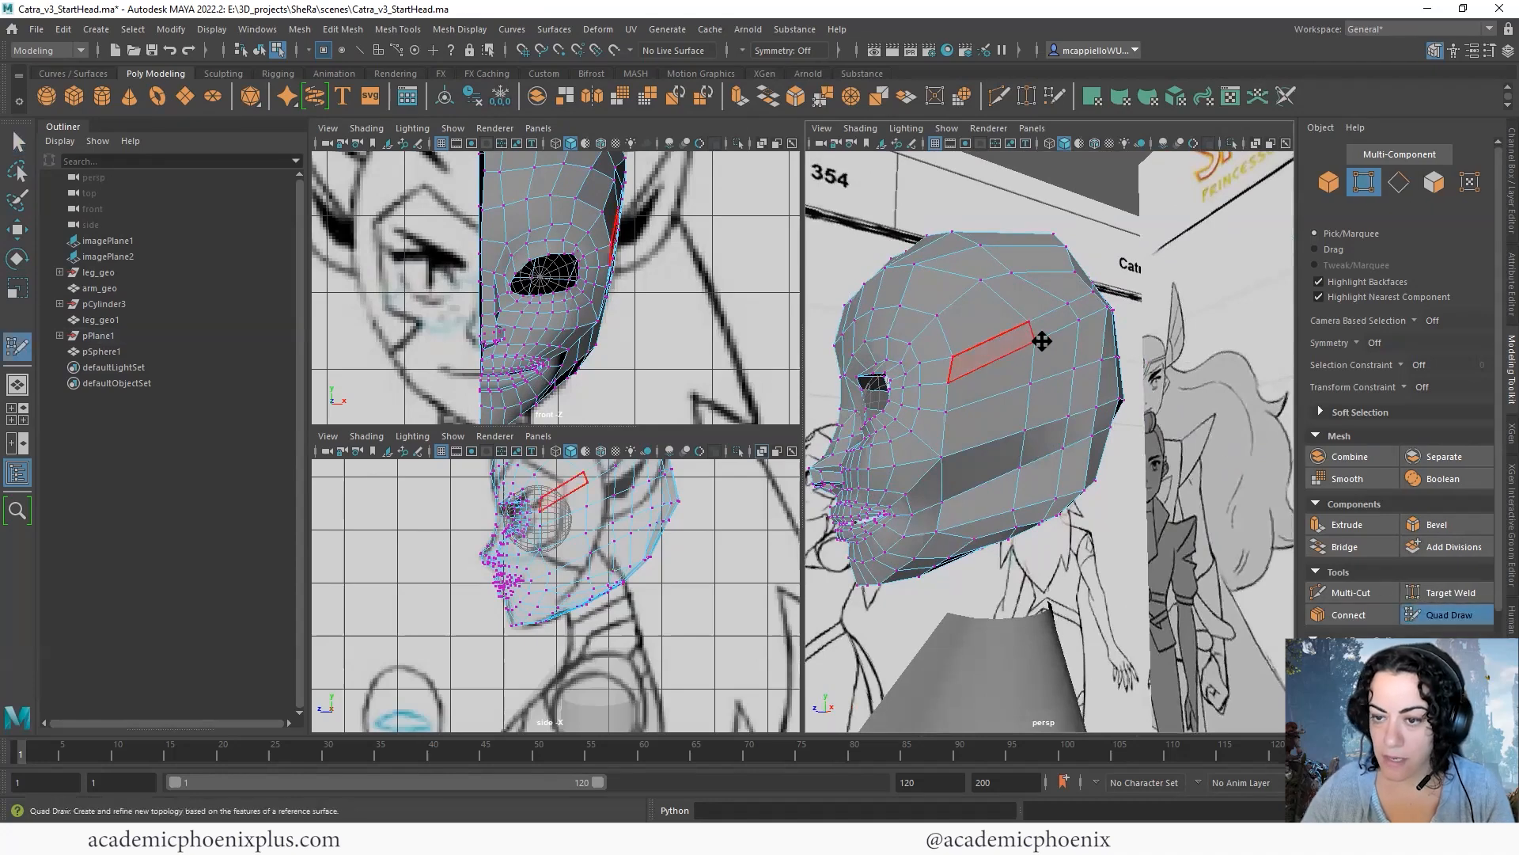
{"action": "left_click_drag", "start_coordinate": [1038, 300], "coordinate": [997, 364], "text": "alt"}
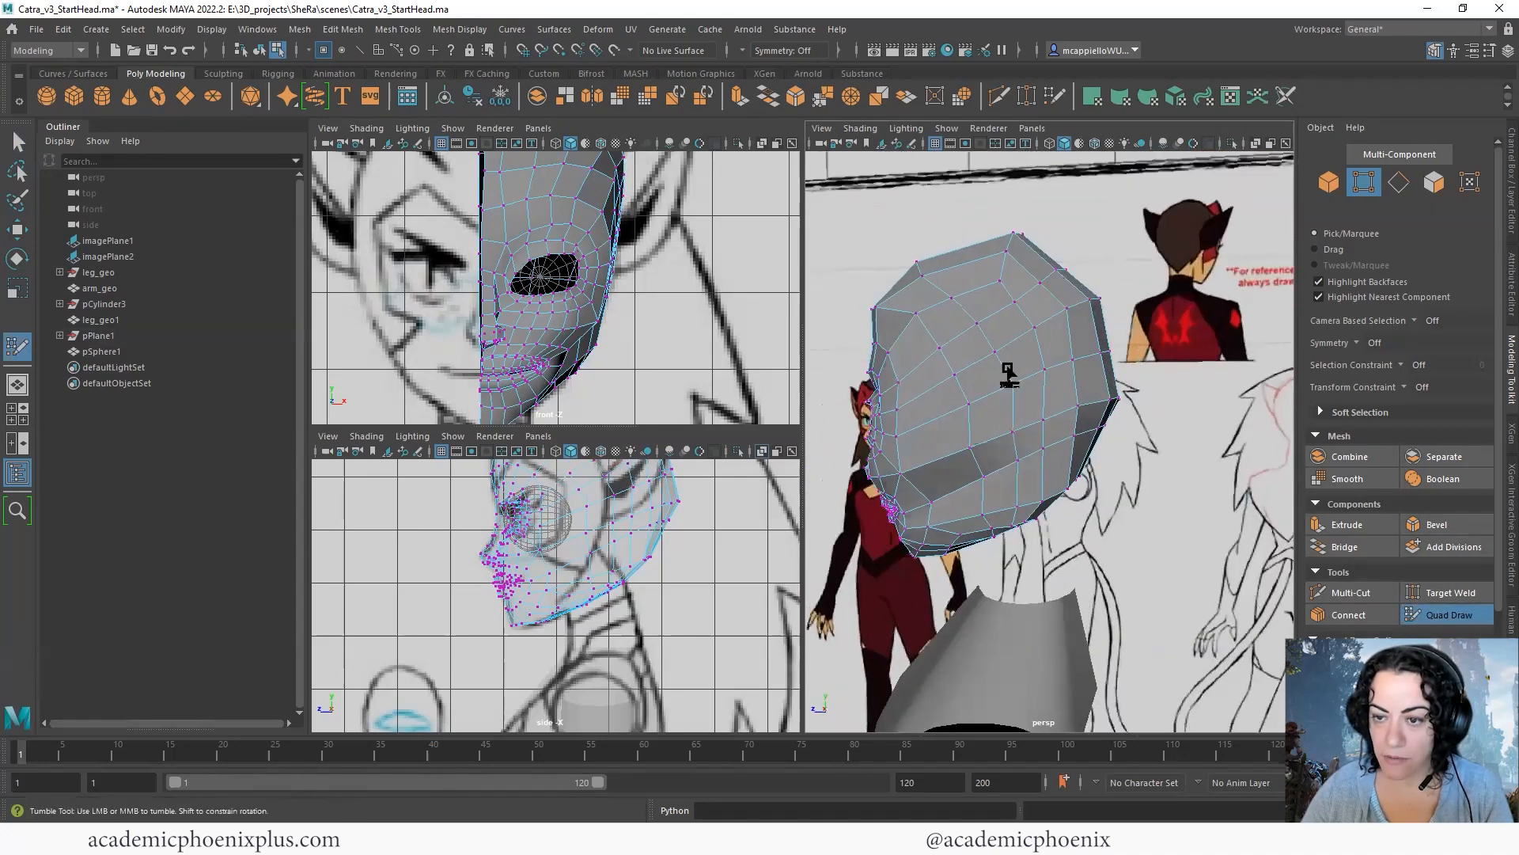
{"action": "left_click_drag", "start_coordinate": [1089, 482], "coordinate": [1086, 434], "text": "alt"}
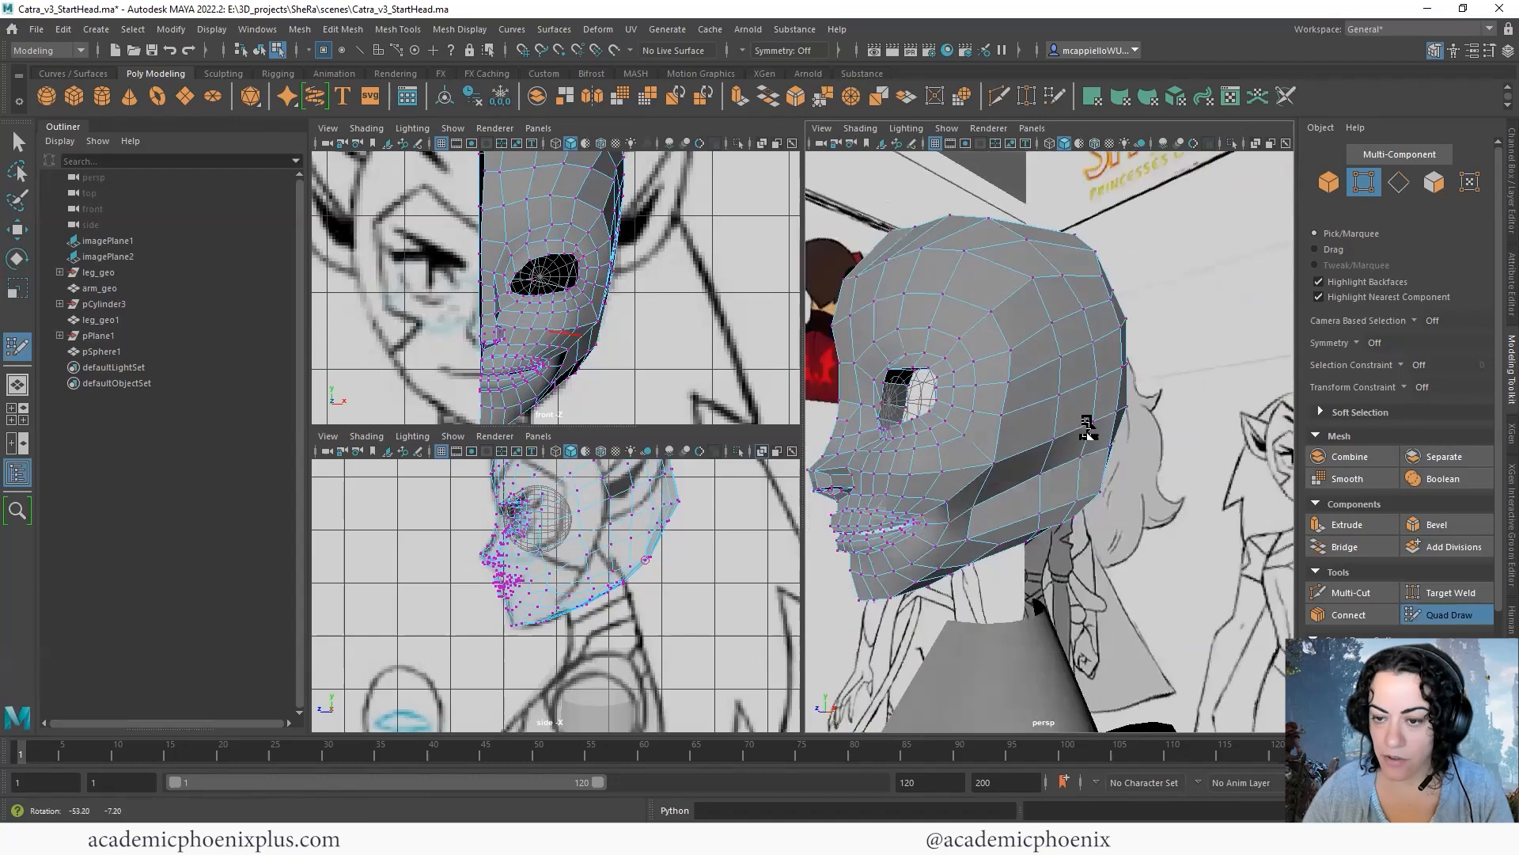
{"action": "left_click_drag", "start_coordinate": [1172, 522], "coordinate": [963, 547], "text": "alt"}
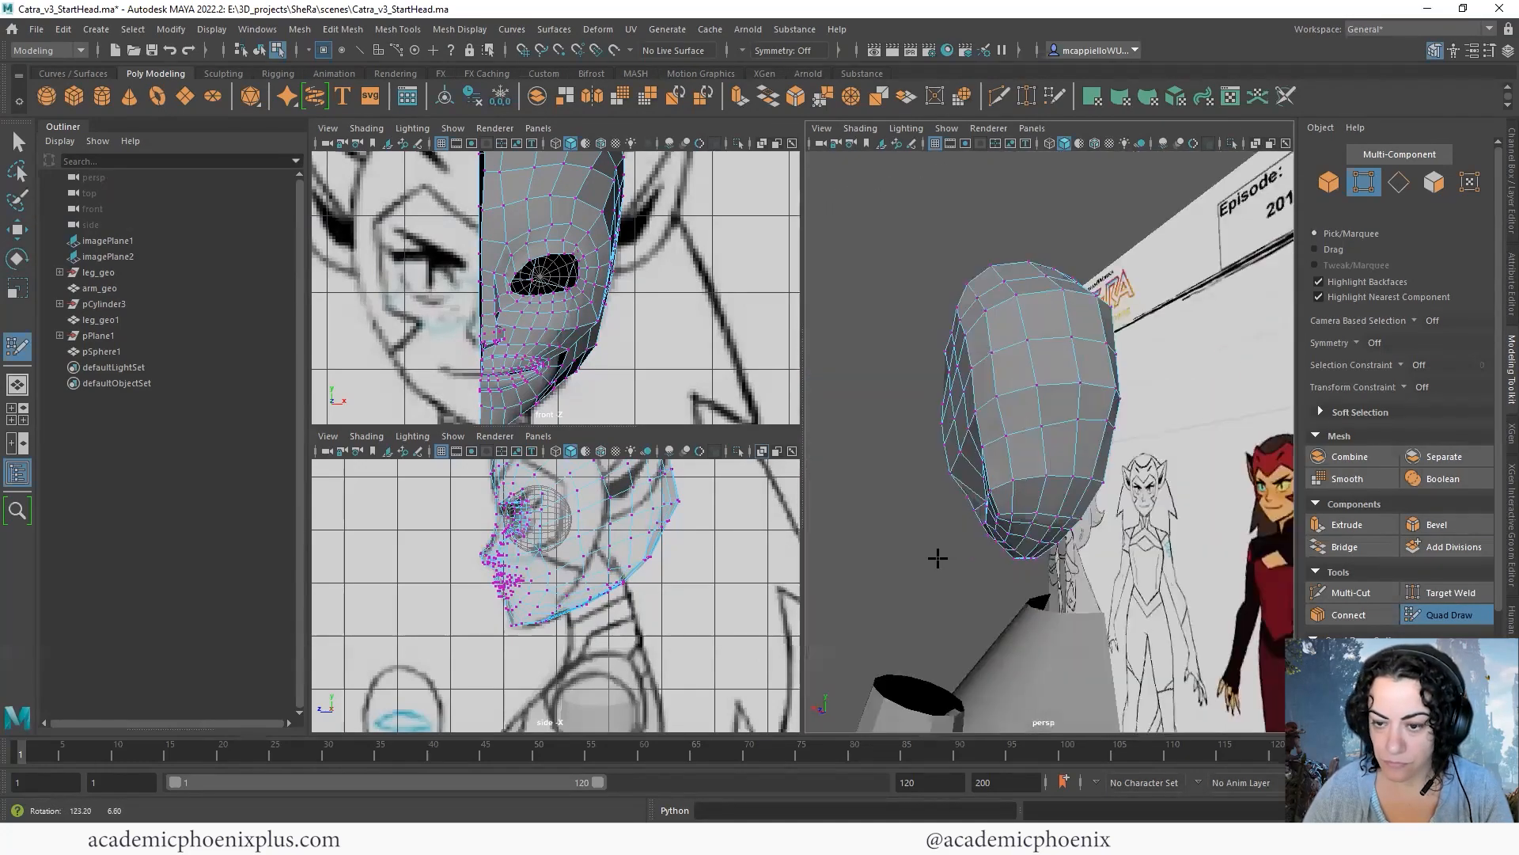
{"action": "left_click_drag", "start_coordinate": [1082, 493], "coordinate": [971, 394], "text": "alt"}
{"action": "left_click_drag", "start_coordinate": [979, 276], "coordinate": [1029, 475], "text": "alt"}
{"action": "right_click_drag", "start_coordinate": [1029, 475], "coordinate": [1147, 459], "text": "alt"}
{"action": "middle_click_drag", "start_coordinate": [1146, 458], "coordinate": [1178, 467], "text": "alt"}
{"action": "left_click_drag", "start_coordinate": [1177, 467], "coordinate": [1053, 559], "text": "alt"}
- Reposition individual vertices on the jaw underside with soft selection to smooth the transition from jaw to skull
{"action": "left_click", "coordinate": [1047, 556]}
{"action": "key", "text": "b"}
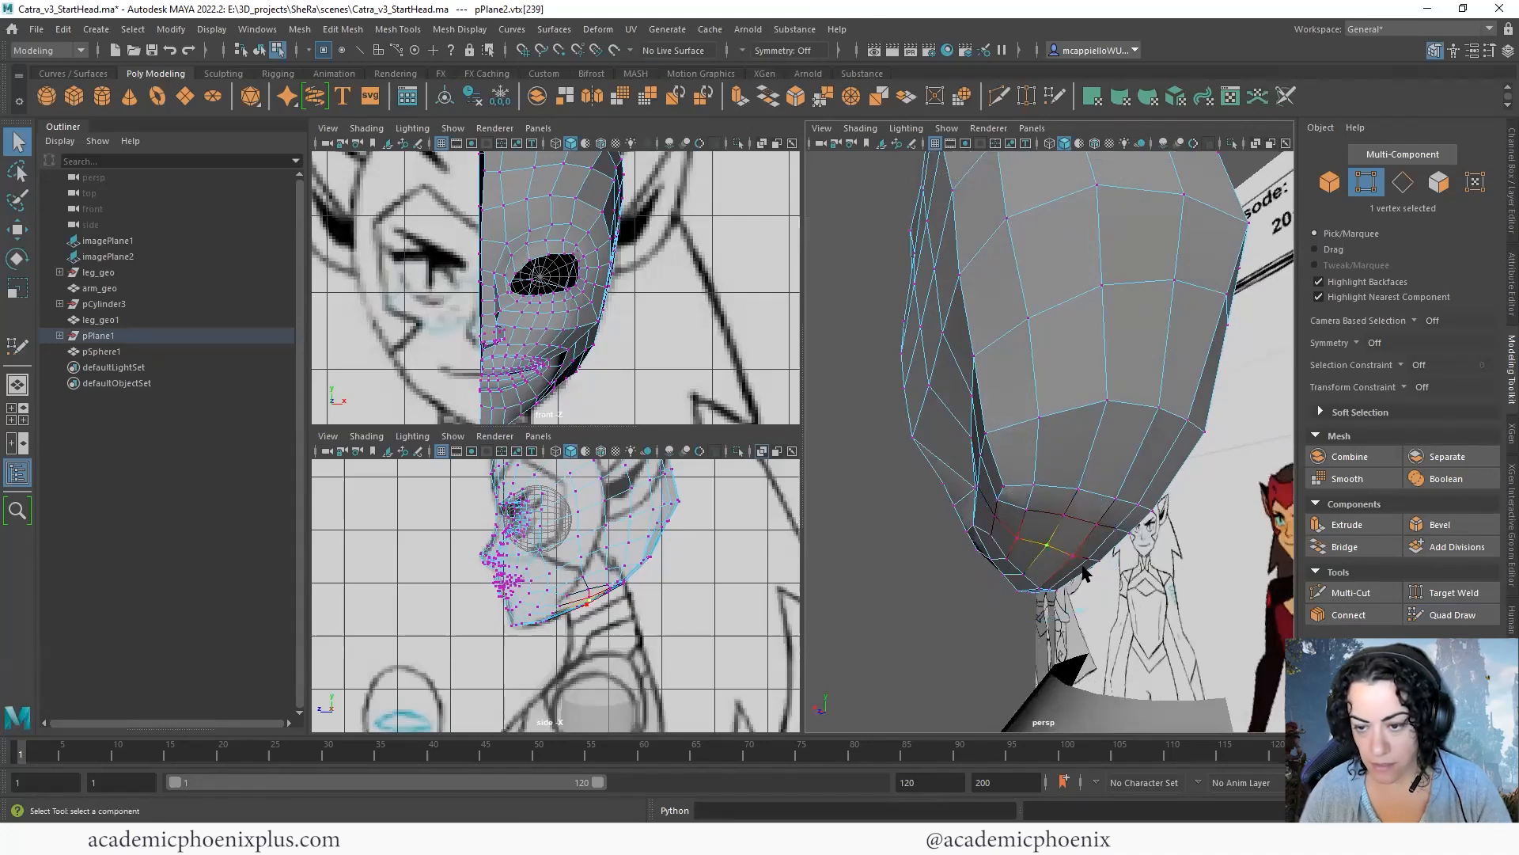
{"action": "key", "text": "w"}
{"action": "left_click_drag", "start_coordinate": [1149, 582], "coordinate": [1031, 544], "text": "alt"}
{"action": "left_click_drag", "start_coordinate": [1180, 528], "coordinate": [1151, 515], "text": "alt"}
{"action": "left_click", "coordinate": [1154, 535]}
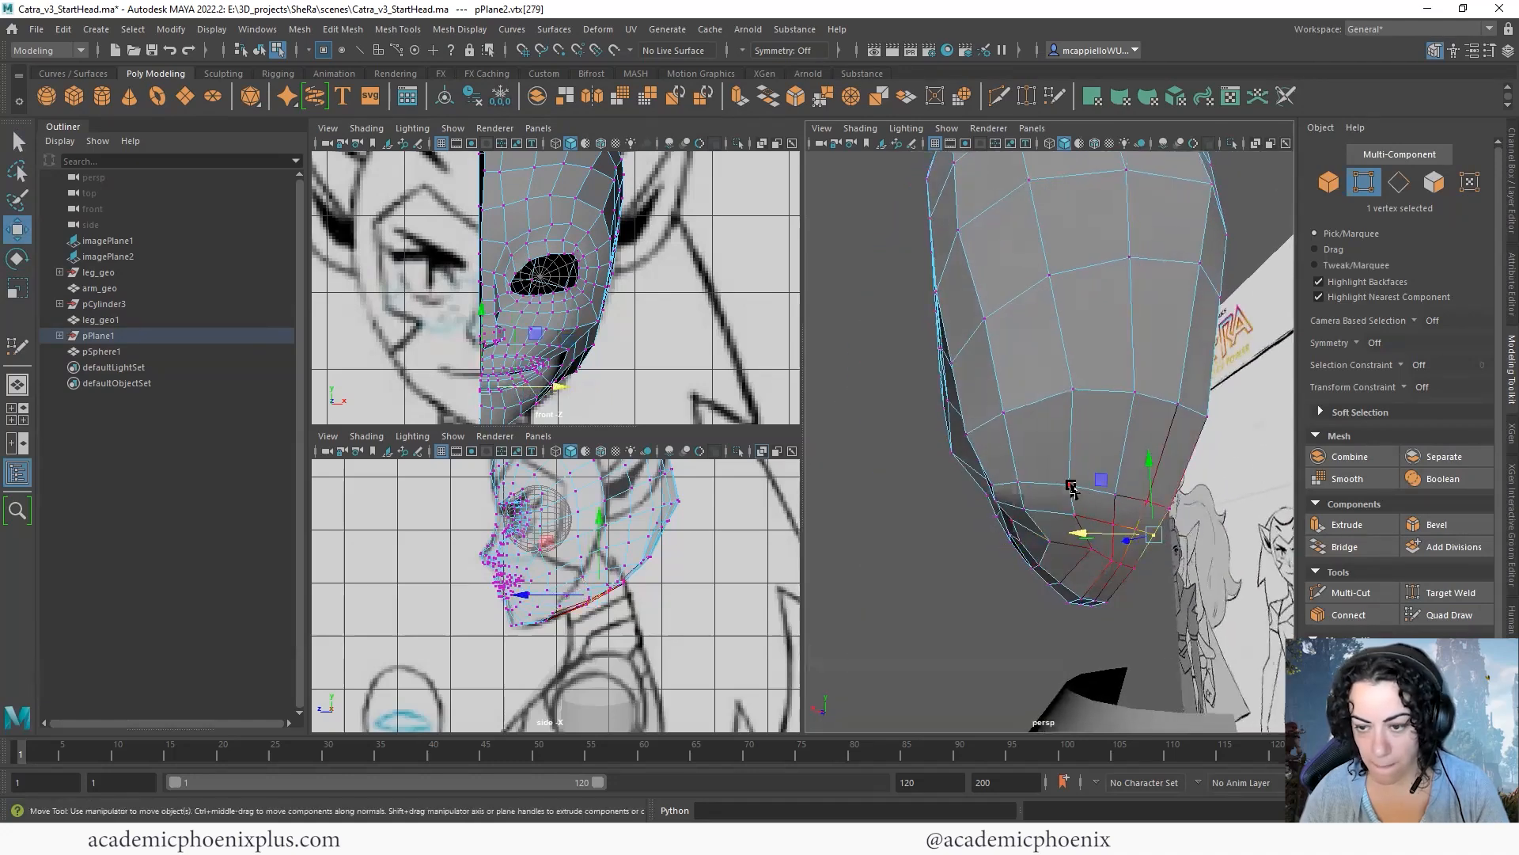
{"action": "left_click", "coordinate": [1037, 510]}
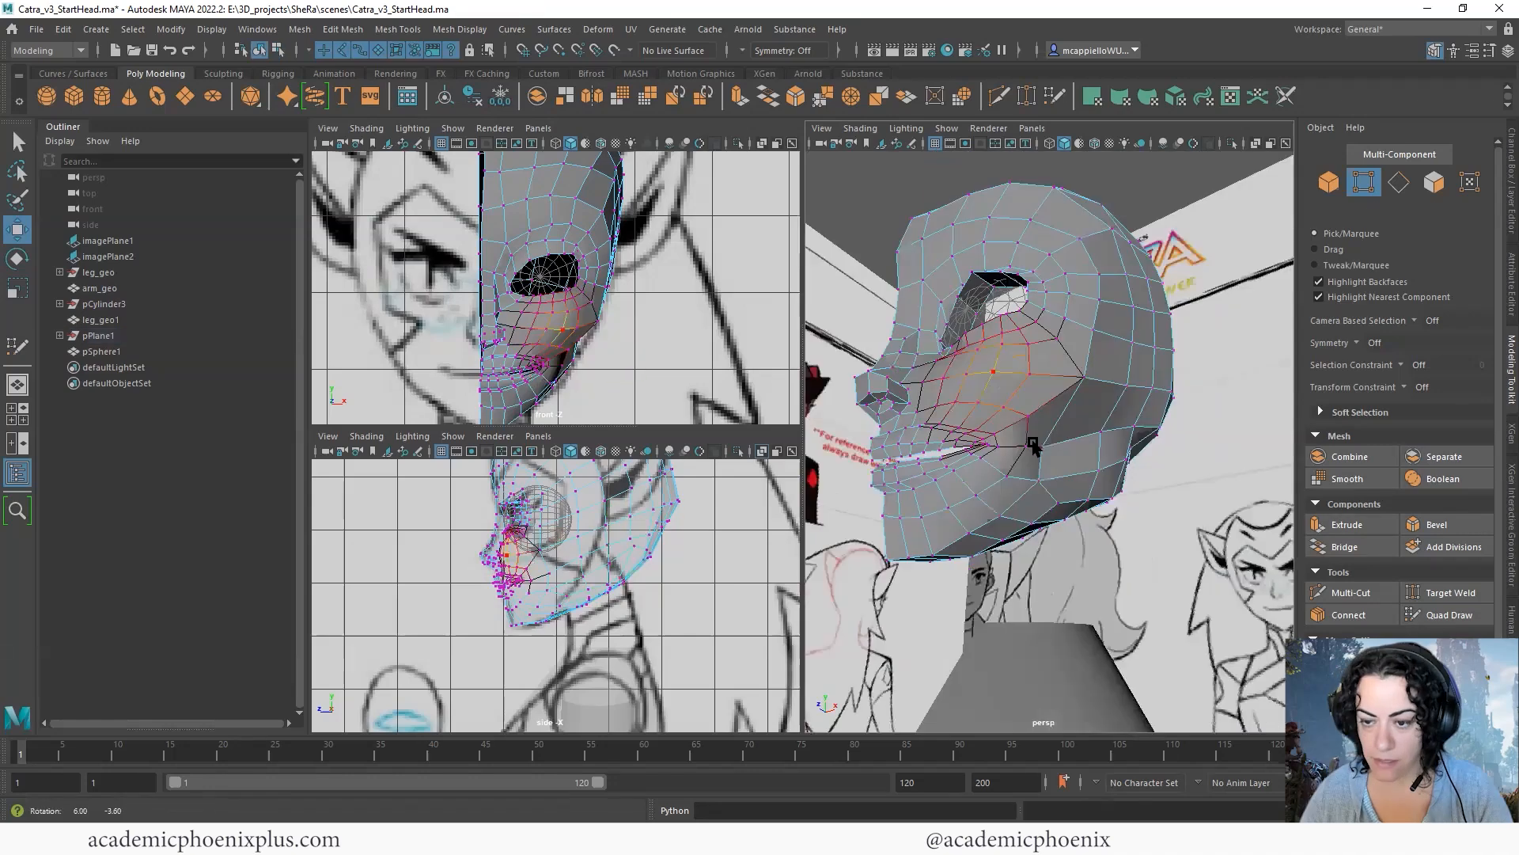
- Adjust the vertices around the rear corner of the jaw to round it, and turn soft selection off
{"action": "left_click_drag", "start_coordinate": [1131, 467], "coordinate": [1187, 478], "text": "alt"}
{"action": "left_click", "coordinate": [1032, 454]}
{"action": "right_click_drag", "start_coordinate": [1187, 478], "coordinate": [1222, 475], "text": "alt"}
{"action": "left_click_drag", "start_coordinate": [1171, 467], "coordinate": [1091, 531], "text": "alt"}
{"action": "left_click", "coordinate": [1123, 466]}
{"action": "key", "text": "b"}
- Examine the half head's side and face in smooth preview
{"action": "left_click_drag", "start_coordinate": [1131, 517], "coordinate": [1029, 514]}
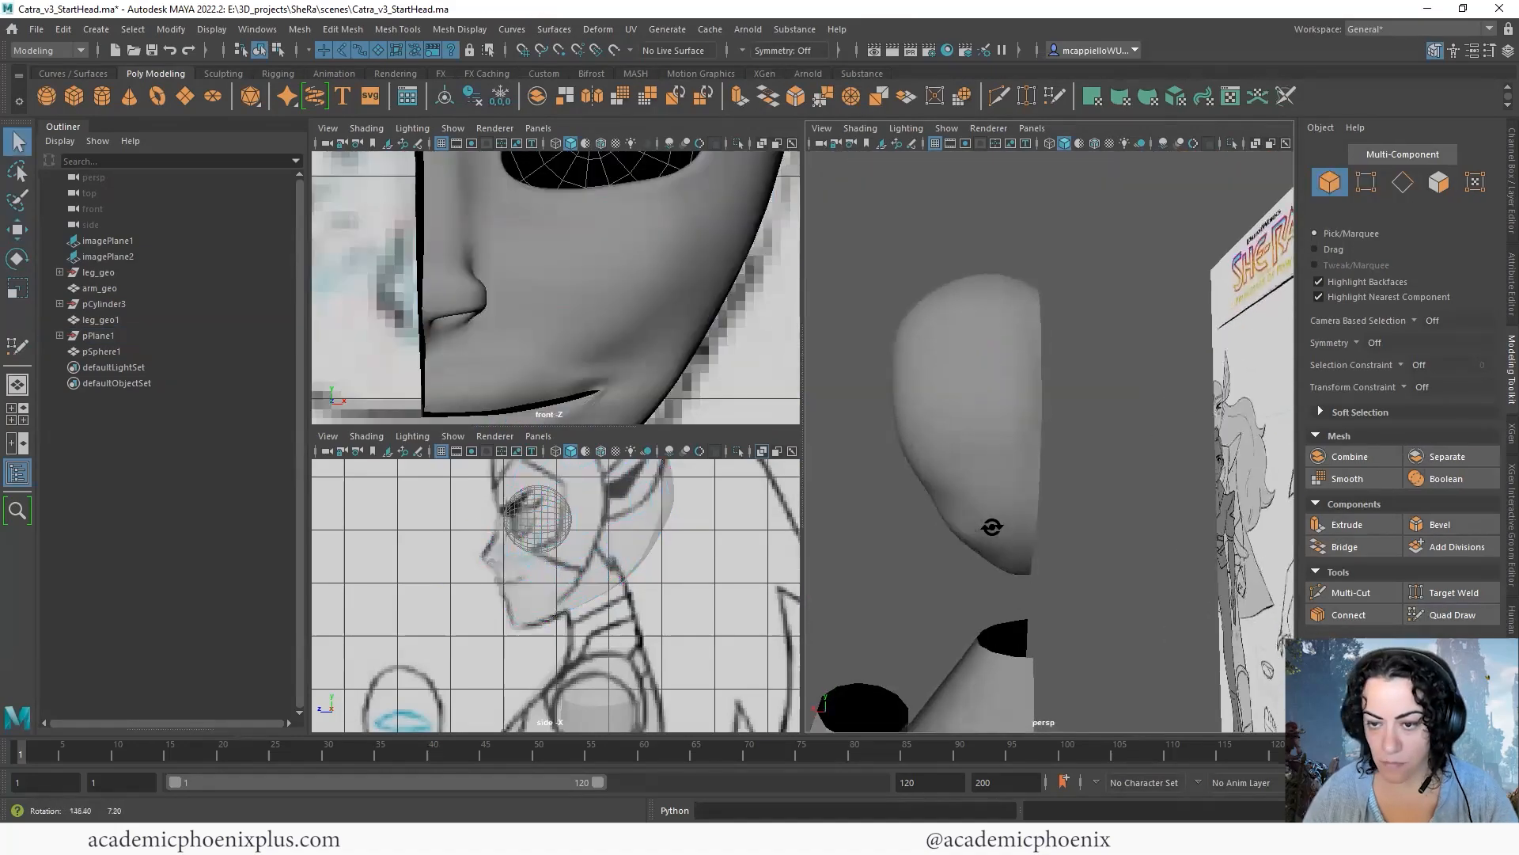
{"action": "left_click_drag", "start_coordinate": [992, 526], "coordinate": [1108, 511], "text": "alt"}
{"action": "left_click", "coordinate": [1134, 514]}
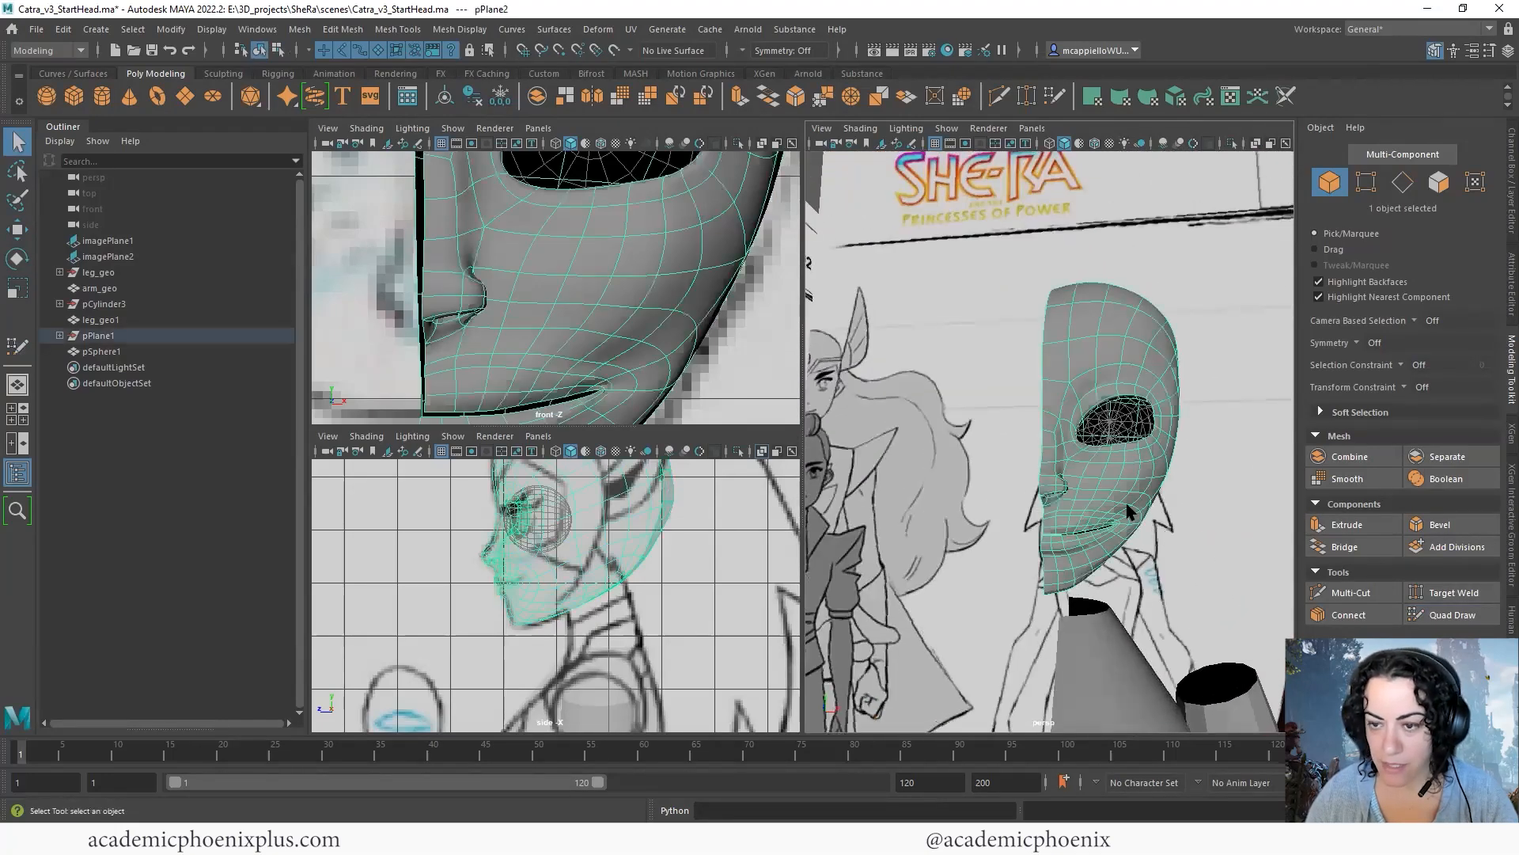
- Select the open centre border edge loop of the half head
{"action": "right_click_drag", "start_coordinate": [1112, 307], "coordinate": [1110, 273]}
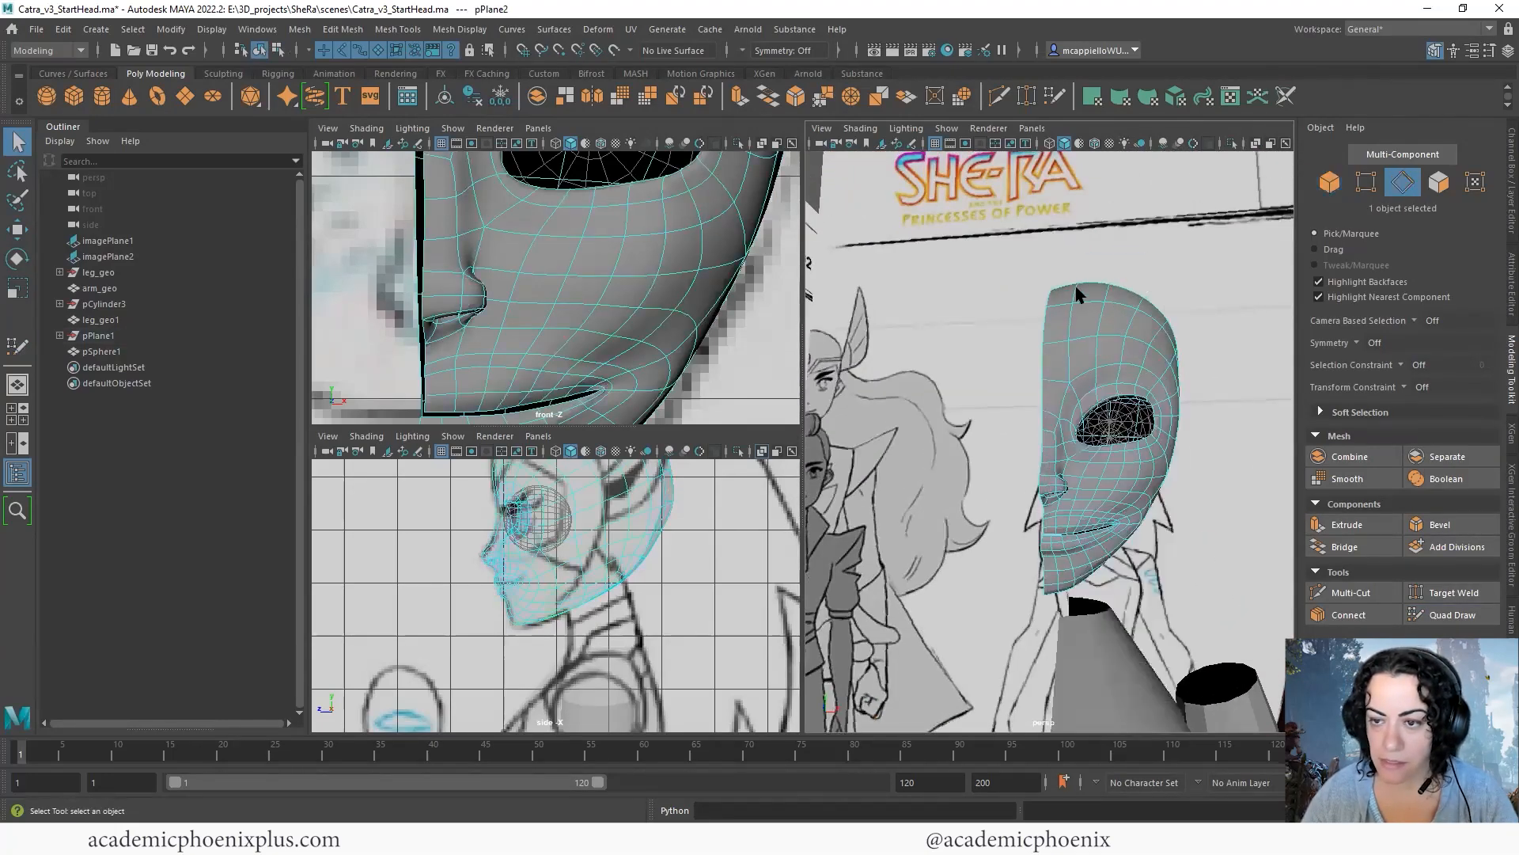
{"action": "double_click", "coordinate": [1042, 311]}
{"action": "left_click_drag", "start_coordinate": [1108, 375], "coordinate": [1159, 377], "text": "alt"}
- Mirror the half head across the world X axis, merging the border vertices with a merge threshold of 0.01
{"action": "left_click", "coordinate": [301, 29]}
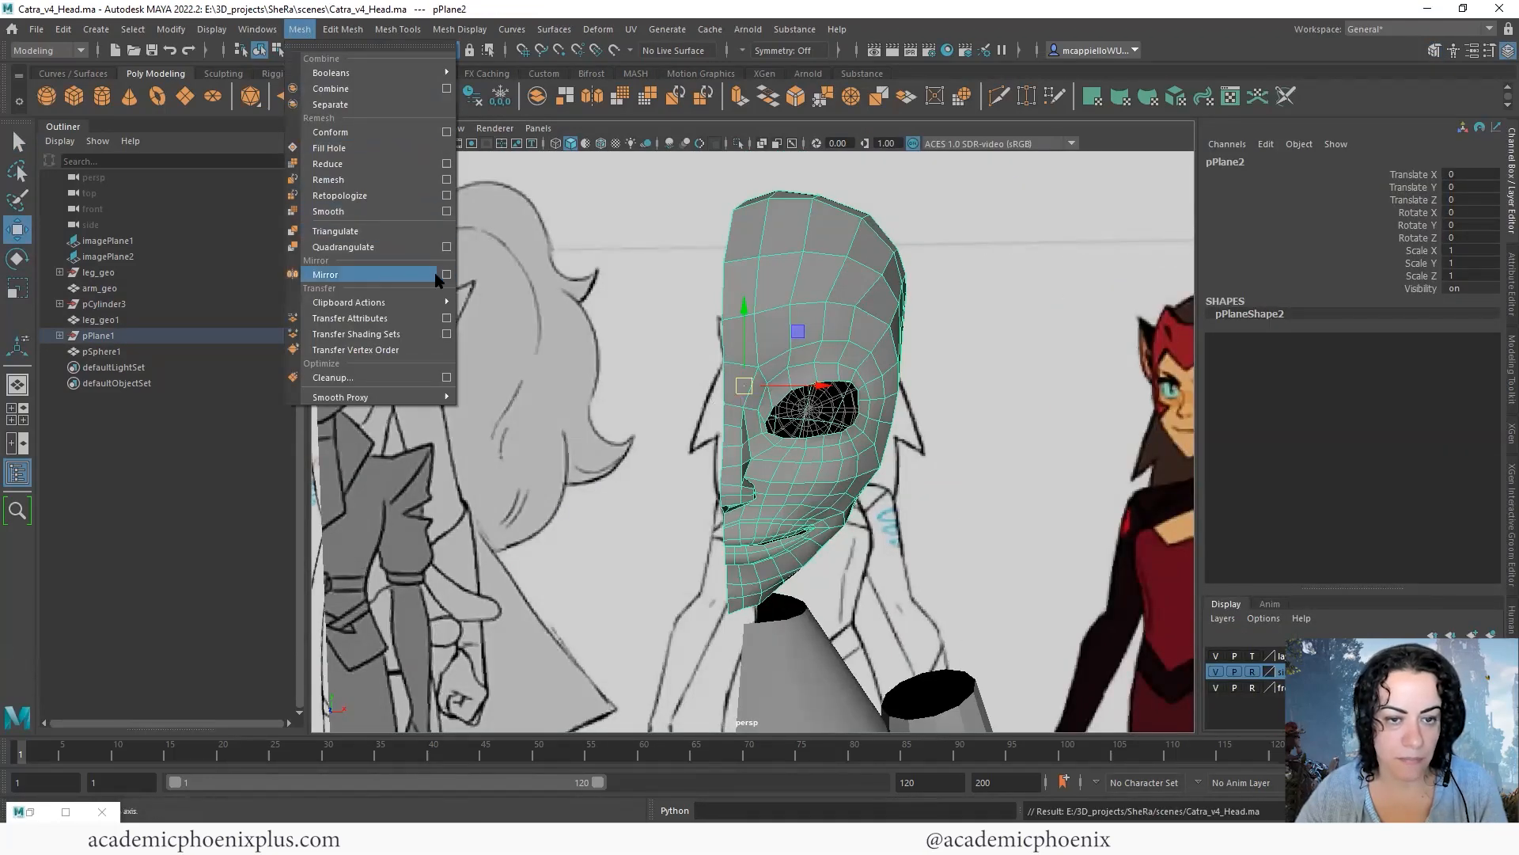
{"action": "left_click", "coordinate": [399, 272]}
{"action": "left_click_drag", "start_coordinate": [862, 269], "coordinate": [910, 222], "text": "alt"}
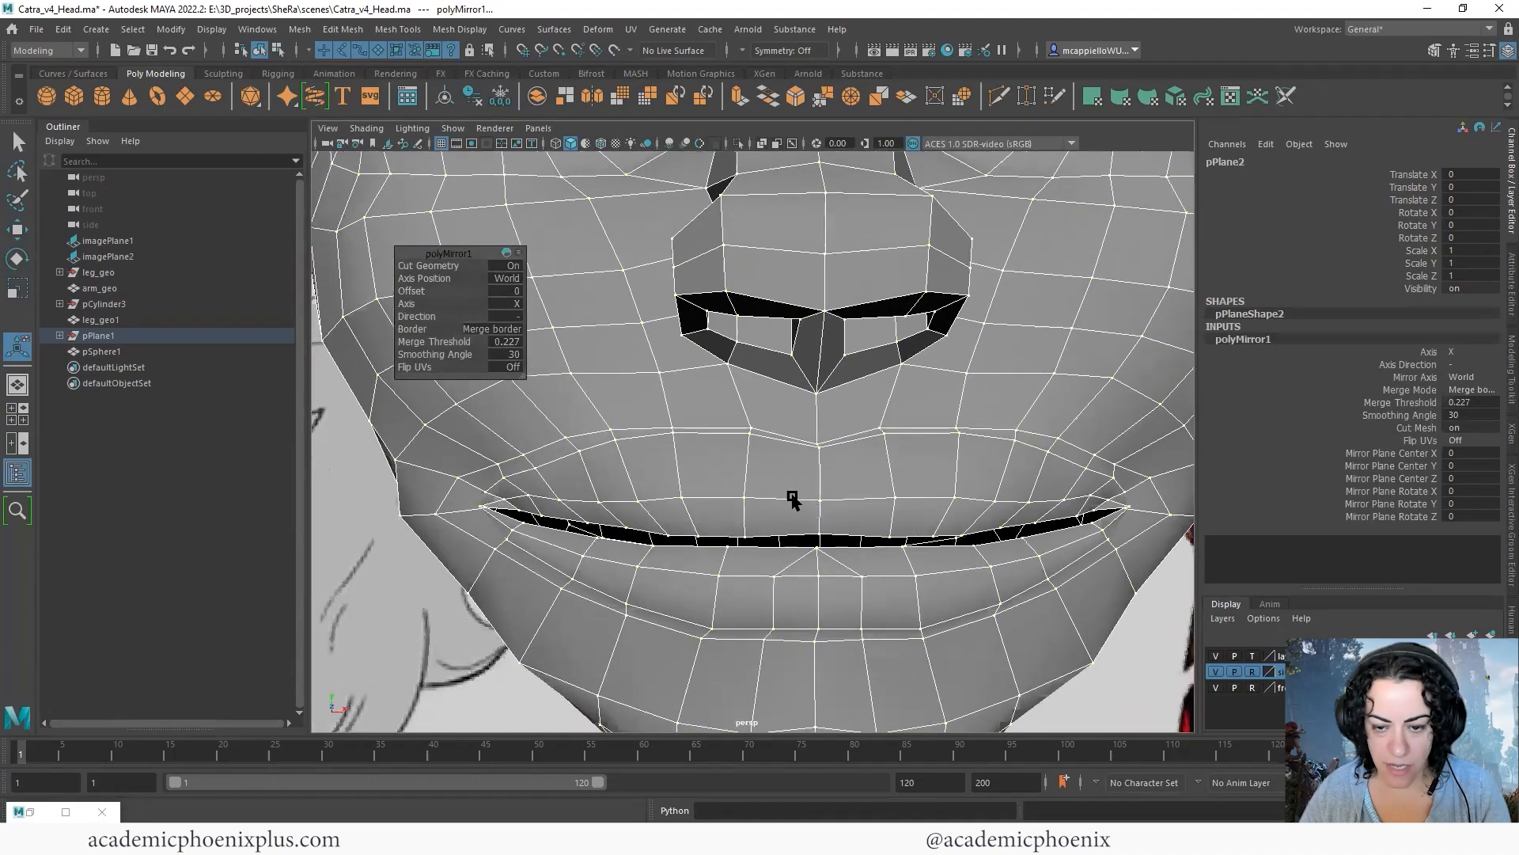
{"action": "left_click_drag", "start_coordinate": [809, 498], "coordinate": [809, 513], "text": "alt"}
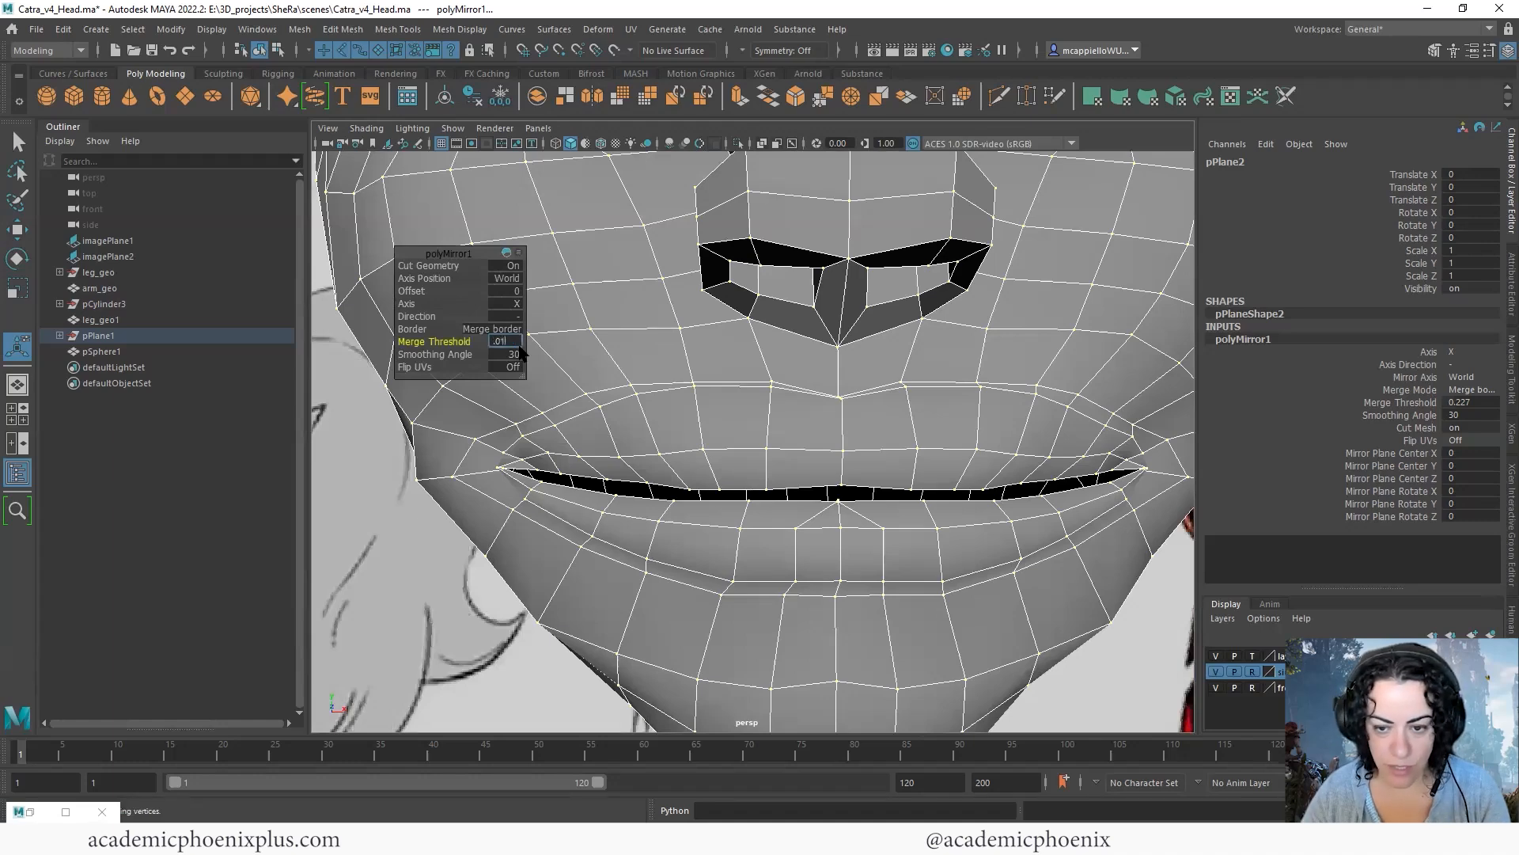
- Move the centre seam vertices at the upper back and crown of the mirrored head outward to fill the dip
{"action": "right_click_drag", "start_coordinate": [891, 451], "coordinate": [736, 356], "text": "alt"}
{"action": "left_click_drag", "start_coordinate": [851, 329], "coordinate": [730, 303], "text": "alt"}
{"action": "right_click_drag", "start_coordinate": [716, 301], "coordinate": [673, 304]}
{"action": "left_click_drag", "start_coordinate": [746, 316], "coordinate": [780, 320], "text": "alt"}
{"action": "left_click", "coordinate": [720, 320]}
{"action": "key", "text": "w"}
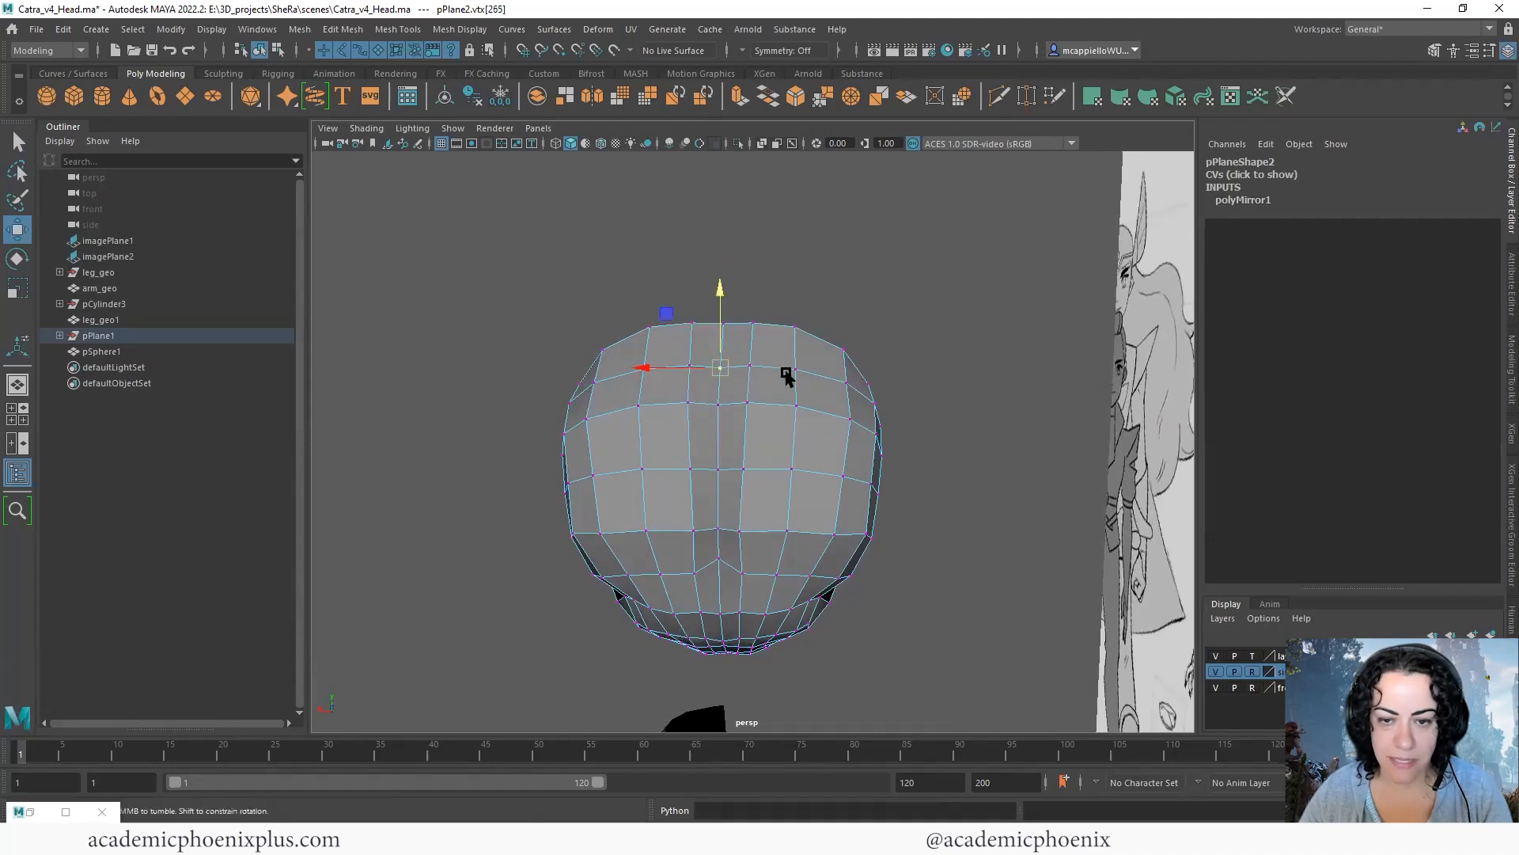
{"action": "left_click_drag", "start_coordinate": [789, 372], "coordinate": [744, 315], "text": "alt"}
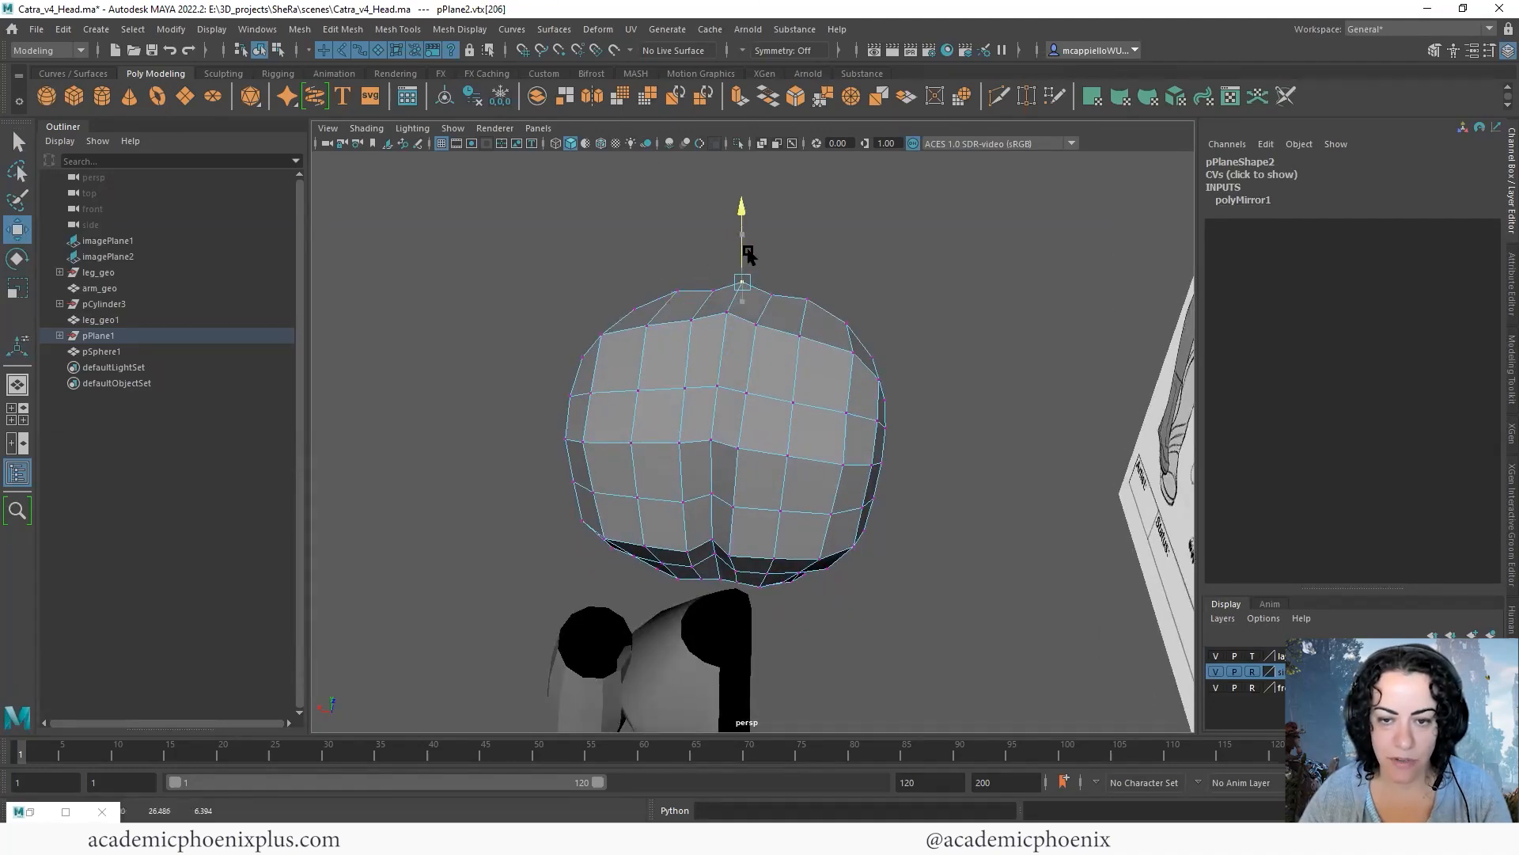
- Pull further centre seam vertices over the skull outward to reduce the crease along the middle
{"action": "left_click_drag", "start_coordinate": [799, 359], "coordinate": [749, 382], "text": "alt"}
{"action": "left_click", "coordinate": [715, 379]}
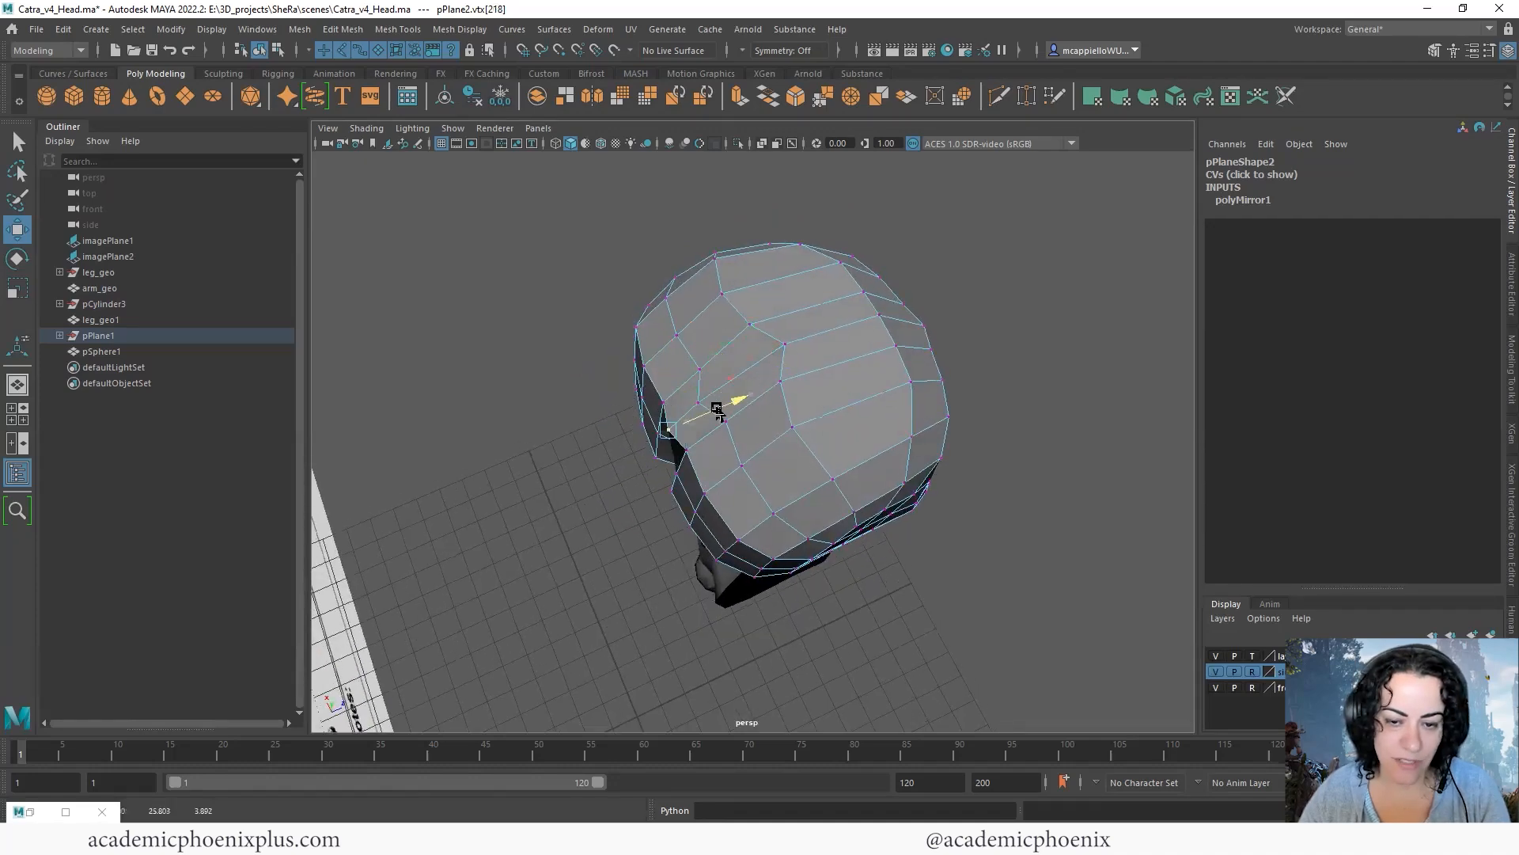
{"action": "left_click_drag", "start_coordinate": [710, 443], "coordinate": [689, 505], "text": "alt"}
{"action": "left_click", "coordinate": [704, 487]}
{"action": "left_click", "coordinate": [690, 504]}
{"action": "left_click_drag", "start_coordinate": [762, 441], "coordinate": [695, 363], "text": "alt"}
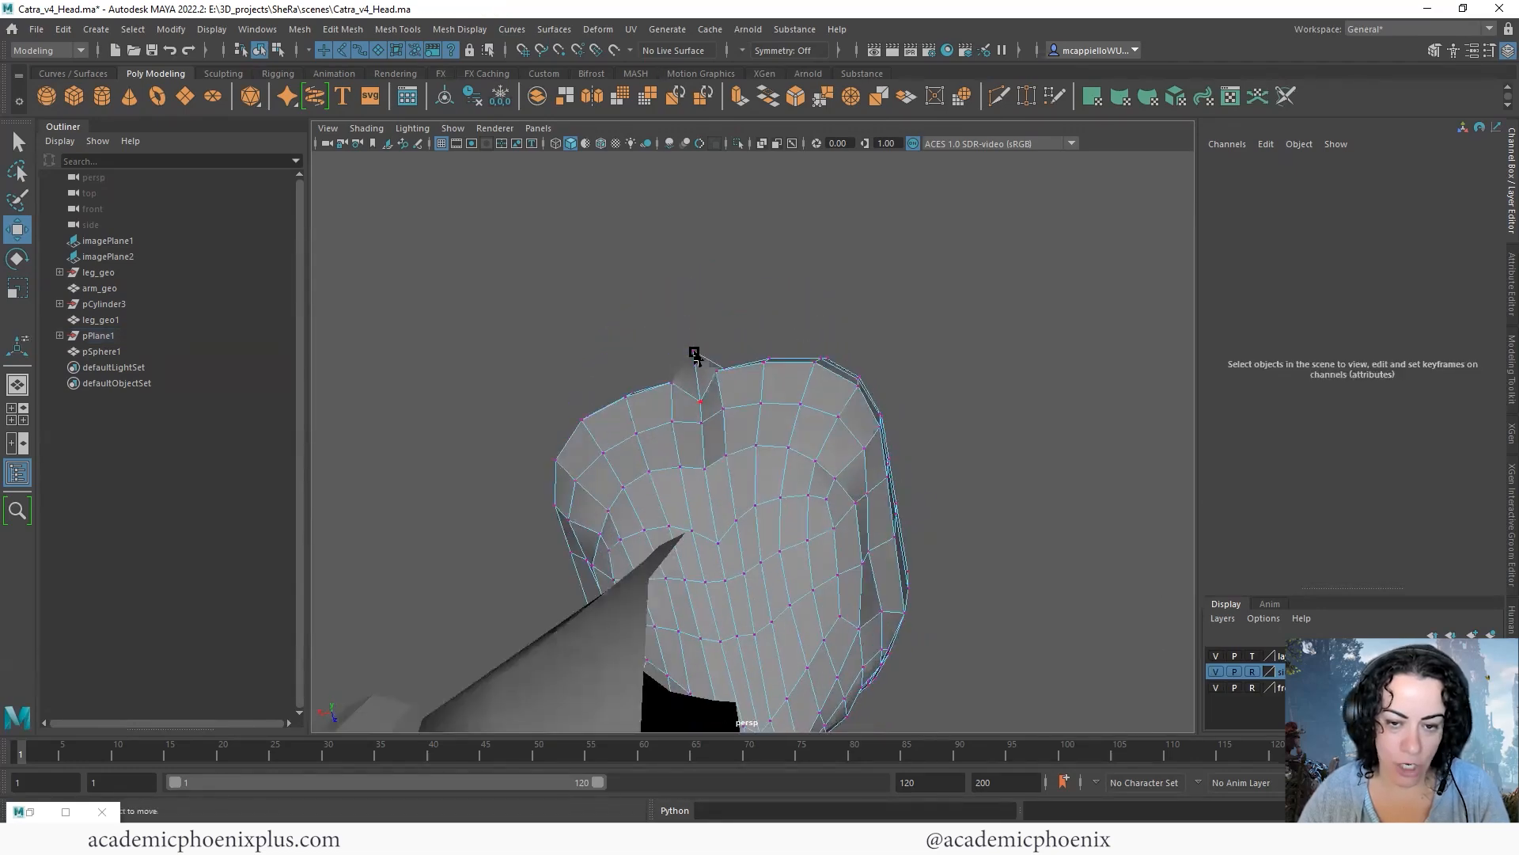
{"action": "left_click", "coordinate": [682, 347]}
- Move the lower back-of-head seam vertex outward in the side view to round the skull profile
{"action": "left_click_drag", "start_coordinate": [752, 406], "coordinate": [543, 519], "text": "alt"}
{"action": "key", "text": "space"}
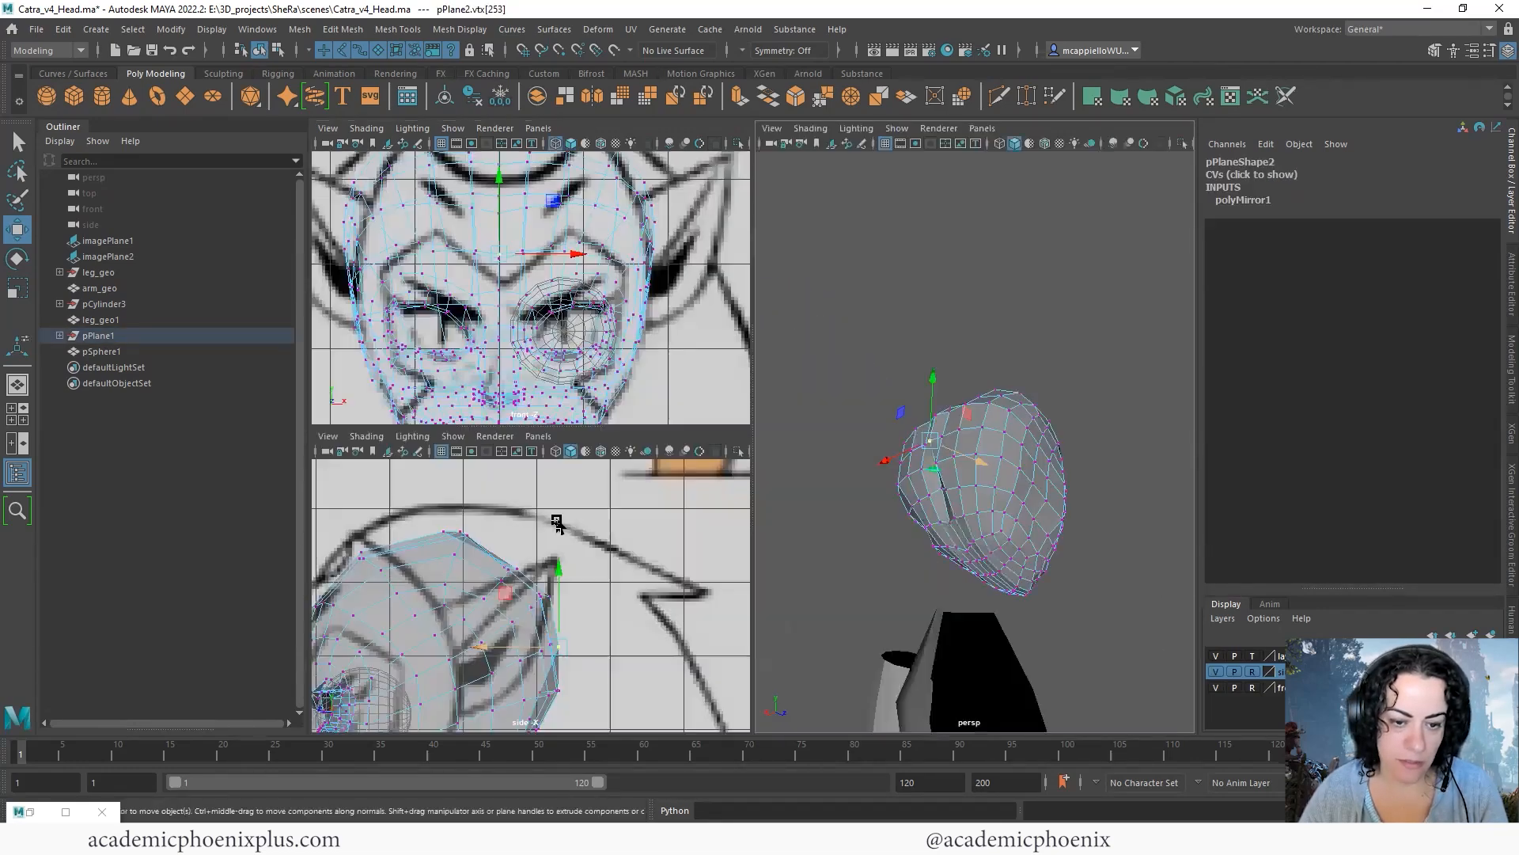
{"action": "key", "text": "space"}
{"action": "scroll", "coordinate": [680, 552], "scroll_direction": "up", "scroll_amount": 3}
{"action": "middle_click_drag", "start_coordinate": [680, 550], "coordinate": [643, 567], "text": "alt"}
{"action": "left_click", "coordinate": [666, 557]}
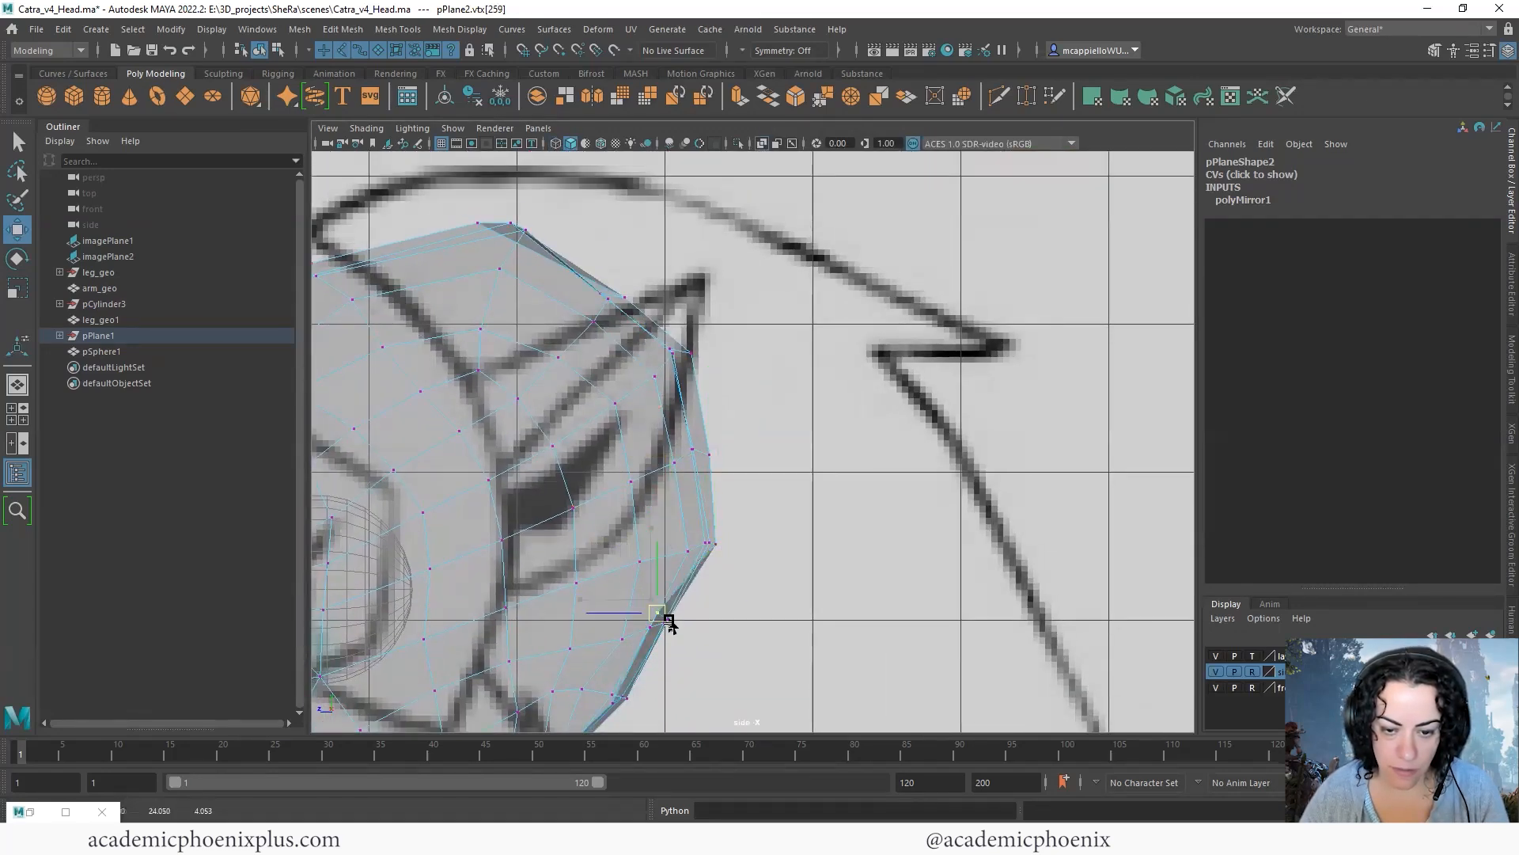
{"action": "middle_click_drag", "start_coordinate": [669, 622], "coordinate": [702, 611], "text": "alt"}
{"action": "scroll", "coordinate": [787, 417], "scroll_direction": "down", "scroll_amount": 3}
- Relax the mesh across the back and crown of the skull with Quad Draw to even out the centre seam
{"action": "key", "text": "space"}
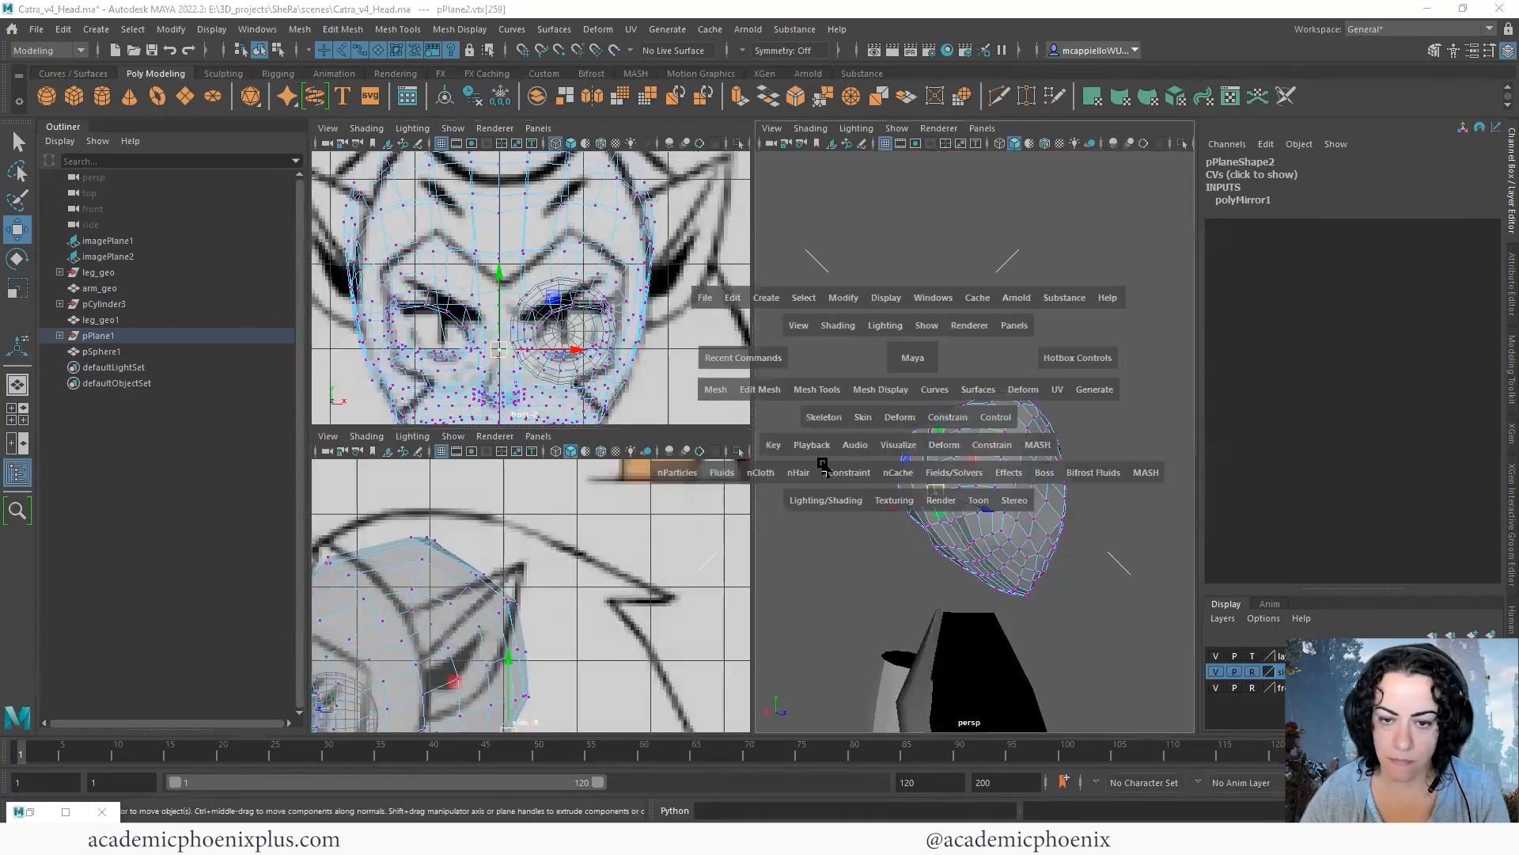
{"action": "key", "text": "space"}
{"action": "left_click_drag", "start_coordinate": [823, 468], "coordinate": [901, 461], "text": "alt"}
{"action": "right_click_drag", "start_coordinate": [786, 402], "coordinate": [883, 380]}
{"action": "left_click", "coordinate": [1434, 49]}
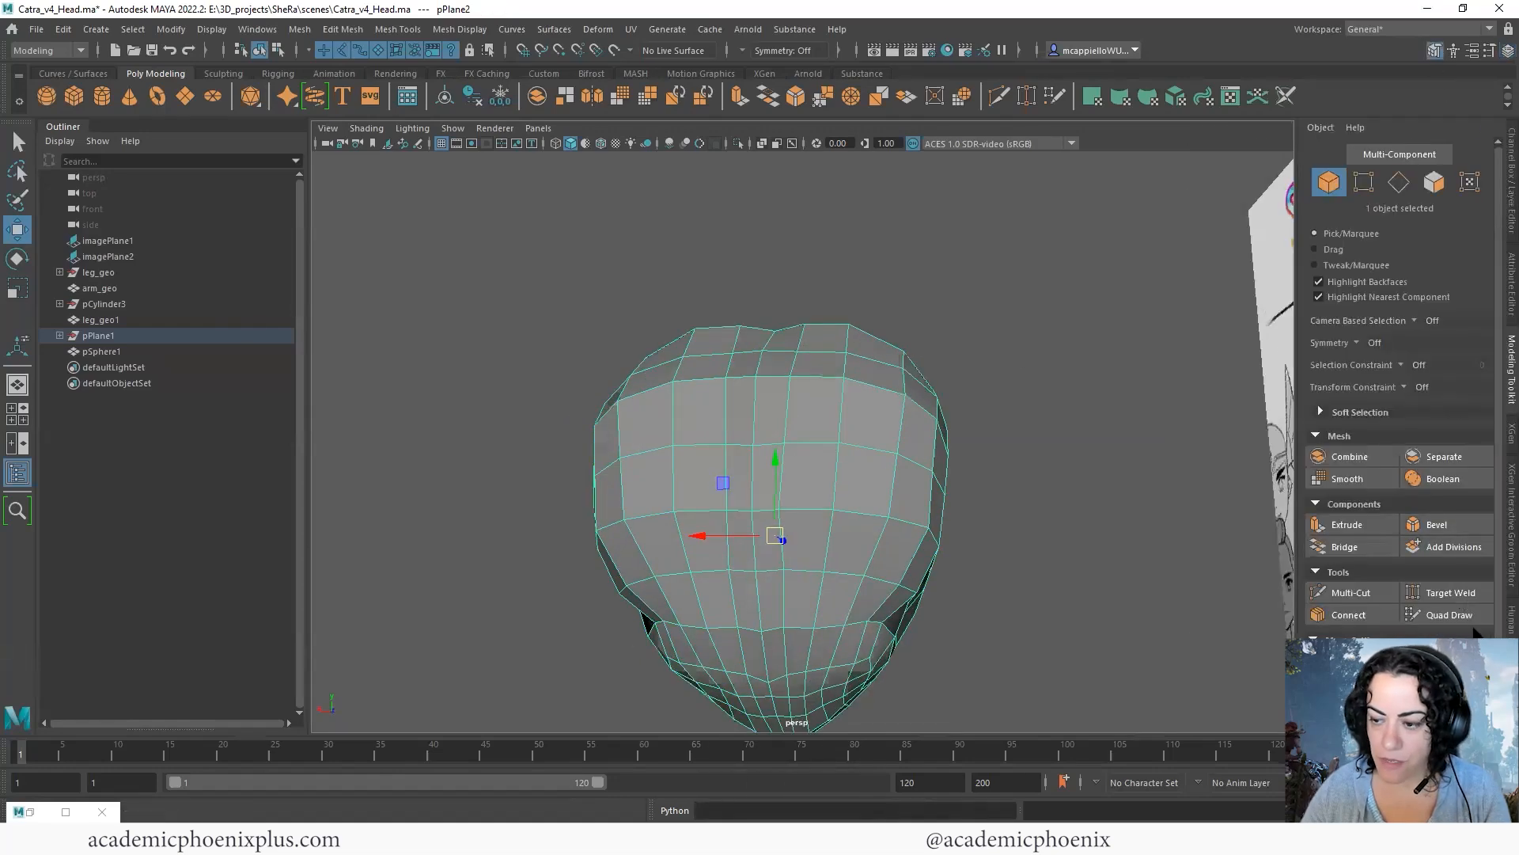
{"action": "left_click", "coordinate": [1453, 616]}
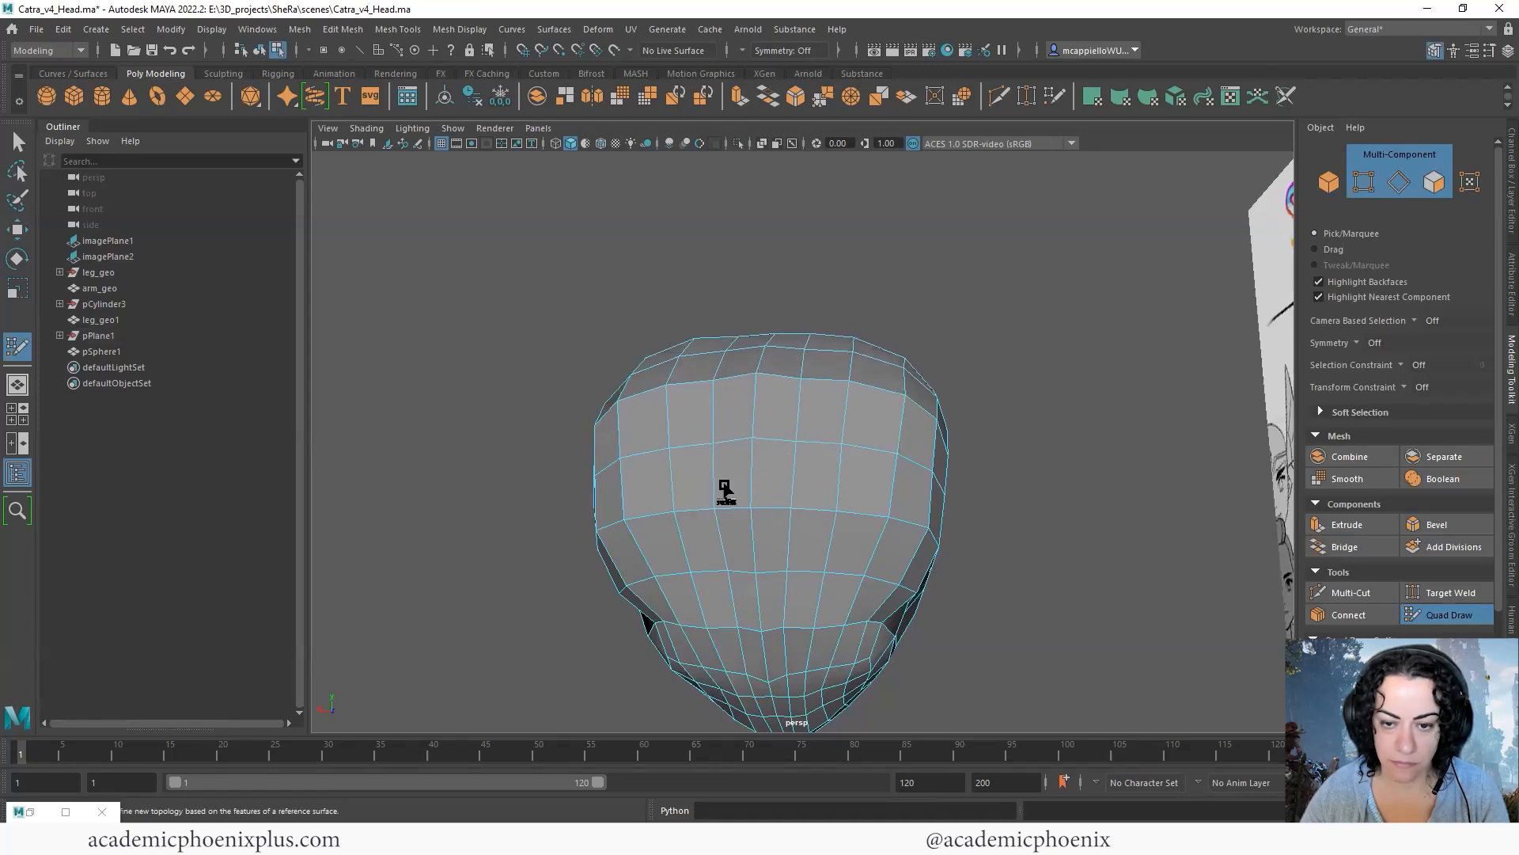
{"action": "mouse_move", "coordinate": [848, 425]}
{"action": "left_mouse_down", "text": "alt"}
{"action": "mouse_move", "coordinate": [723, 330]}
{"action": "mouse_move", "coordinate": [651, 411]}
{"action": "left_mouse_up", "text": "alt"}
{"action": "left_click_drag", "start_coordinate": [806, 417], "coordinate": [705, 436], "text": "alt"}
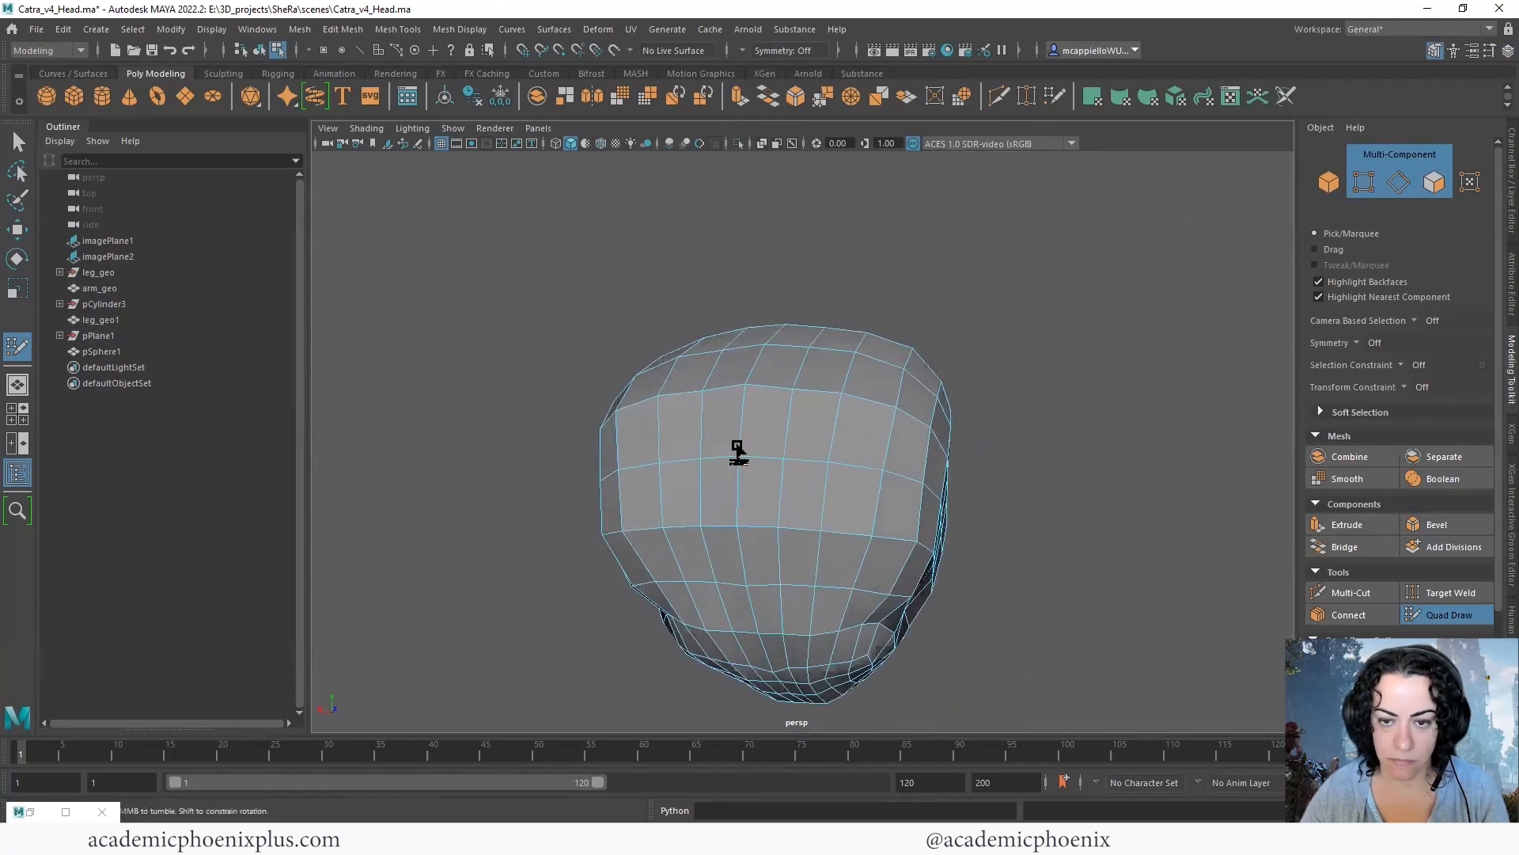
{"action": "left_click_drag", "start_coordinate": [718, 540], "coordinate": [806, 518], "text": "alt"}
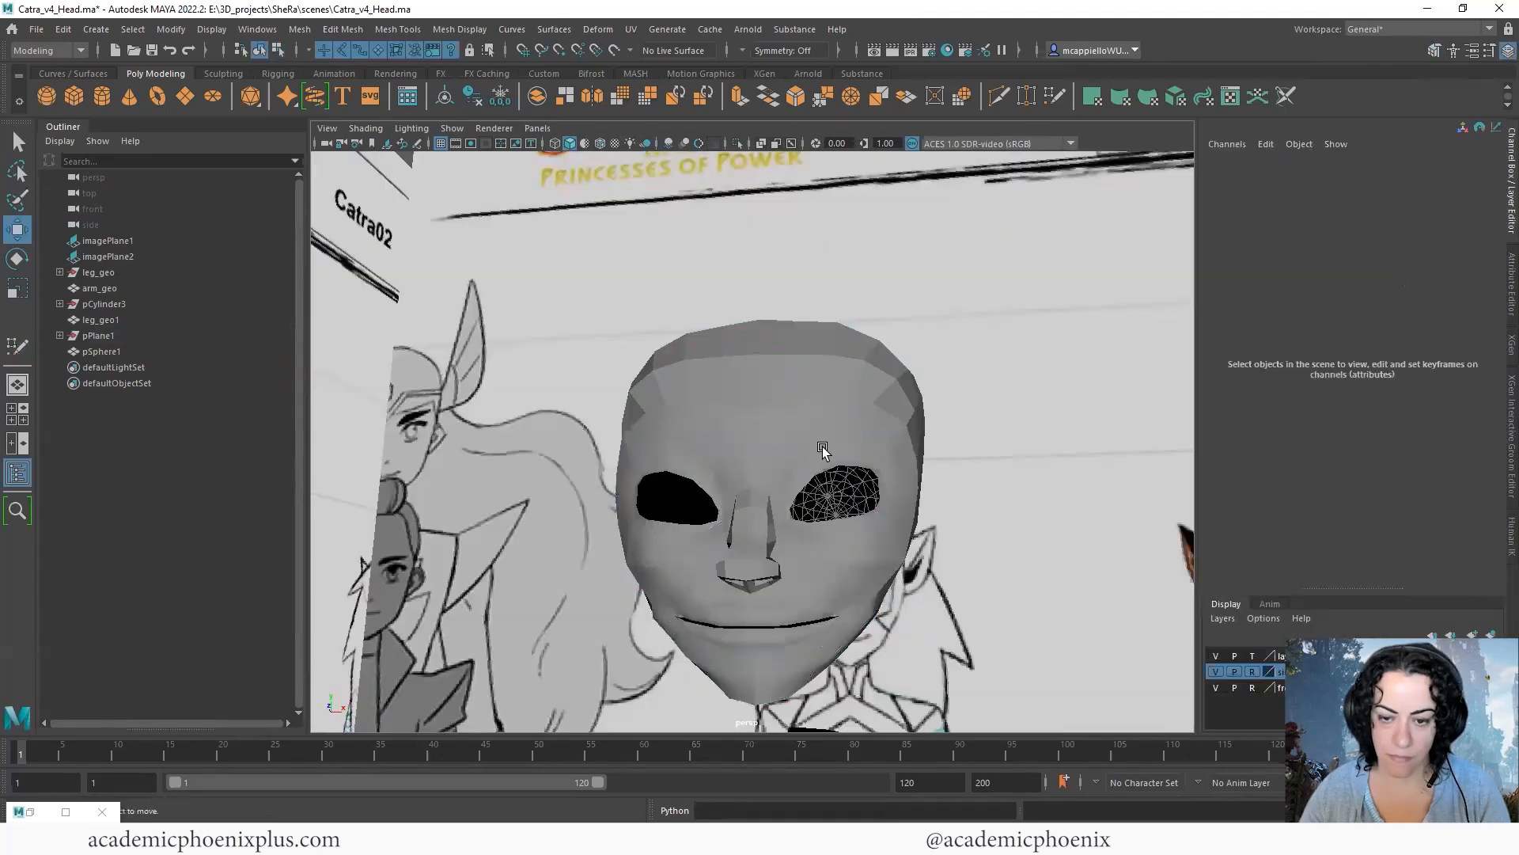
{"action": "mouse_move", "coordinate": [760, 553]}
{"action": "left_mouse_down", "text": "alt"}
{"action": "mouse_move", "coordinate": [907, 532]}
{"action": "mouse_move", "coordinate": [875, 543]}
{"action": "mouse_move", "coordinate": [889, 444]}
{"action": "mouse_move", "coordinate": [834, 468]}
{"action": "mouse_move", "coordinate": [787, 441]}
{"action": "mouse_move", "coordinate": [1029, 464]}
{"action": "mouse_move", "coordinate": [898, 476]}
{"action": "left_mouse_up", "text": "alt"}
{"action": "left_click", "coordinate": [907, 532]}
{"action": "left_click", "coordinate": [897, 477]}
- Move the chin tip vertex forward in the side view to match the drawn chin, comparing it with the smoothed profile
{"action": "key", "text": "space"}
{"action": "key", "text": "space"}
{"action": "scroll", "coordinate": [716, 434], "scroll_direction": "down", "scroll_amount": 7}
{"action": "scroll", "coordinate": [610, 526], "scroll_direction": "up", "scroll_amount": 2}
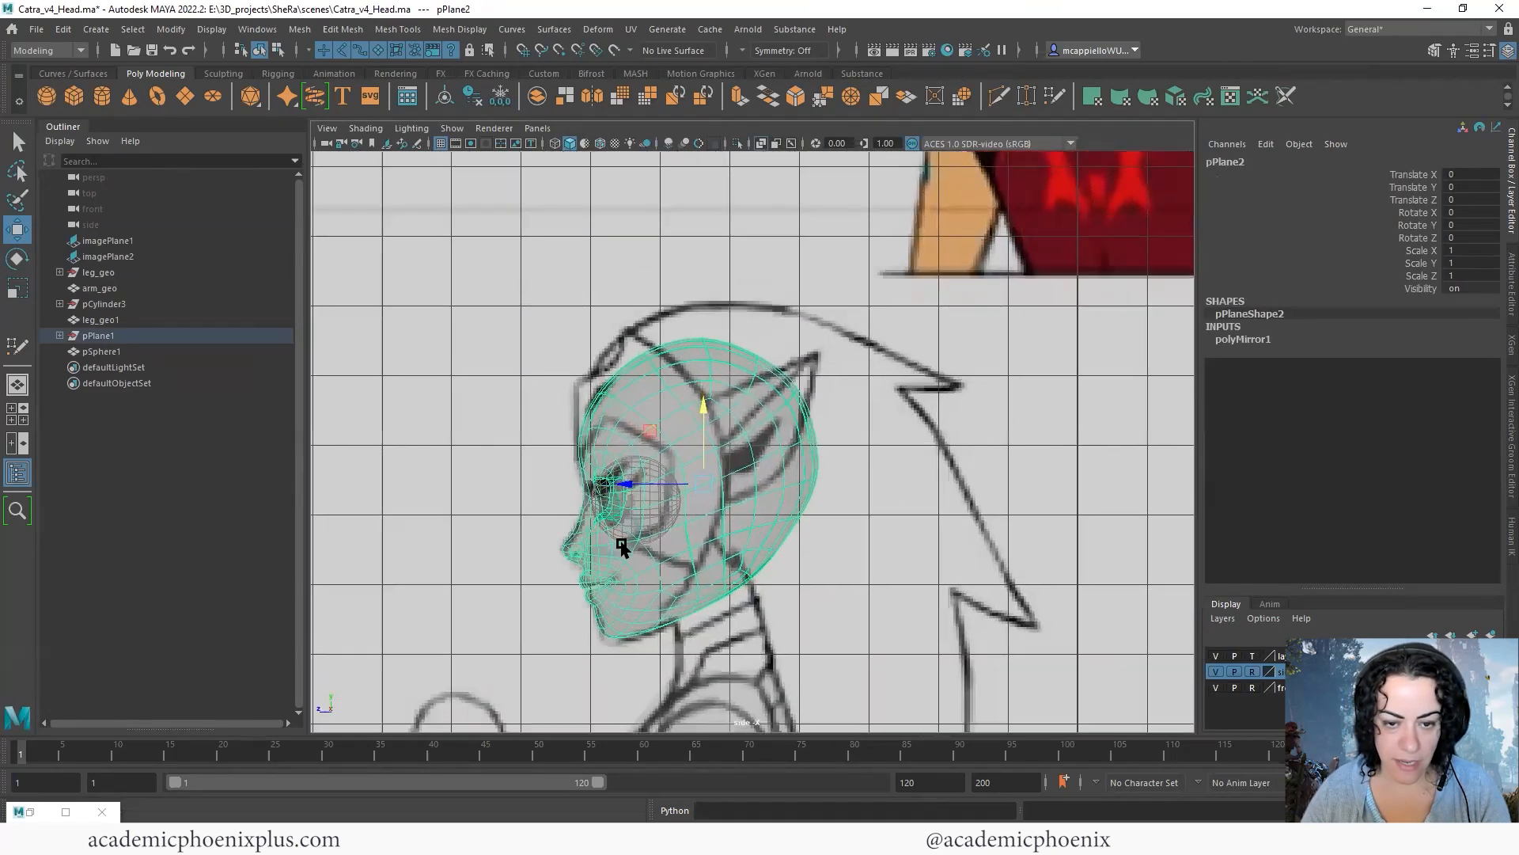
{"action": "scroll", "coordinate": [679, 425], "scroll_direction": "up", "scroll_amount": 1}
{"action": "middle_click_drag", "start_coordinate": [744, 485], "coordinate": [806, 431], "text": "alt"}
{"action": "scroll", "coordinate": [843, 545], "scroll_direction": "up", "scroll_amount": 3}
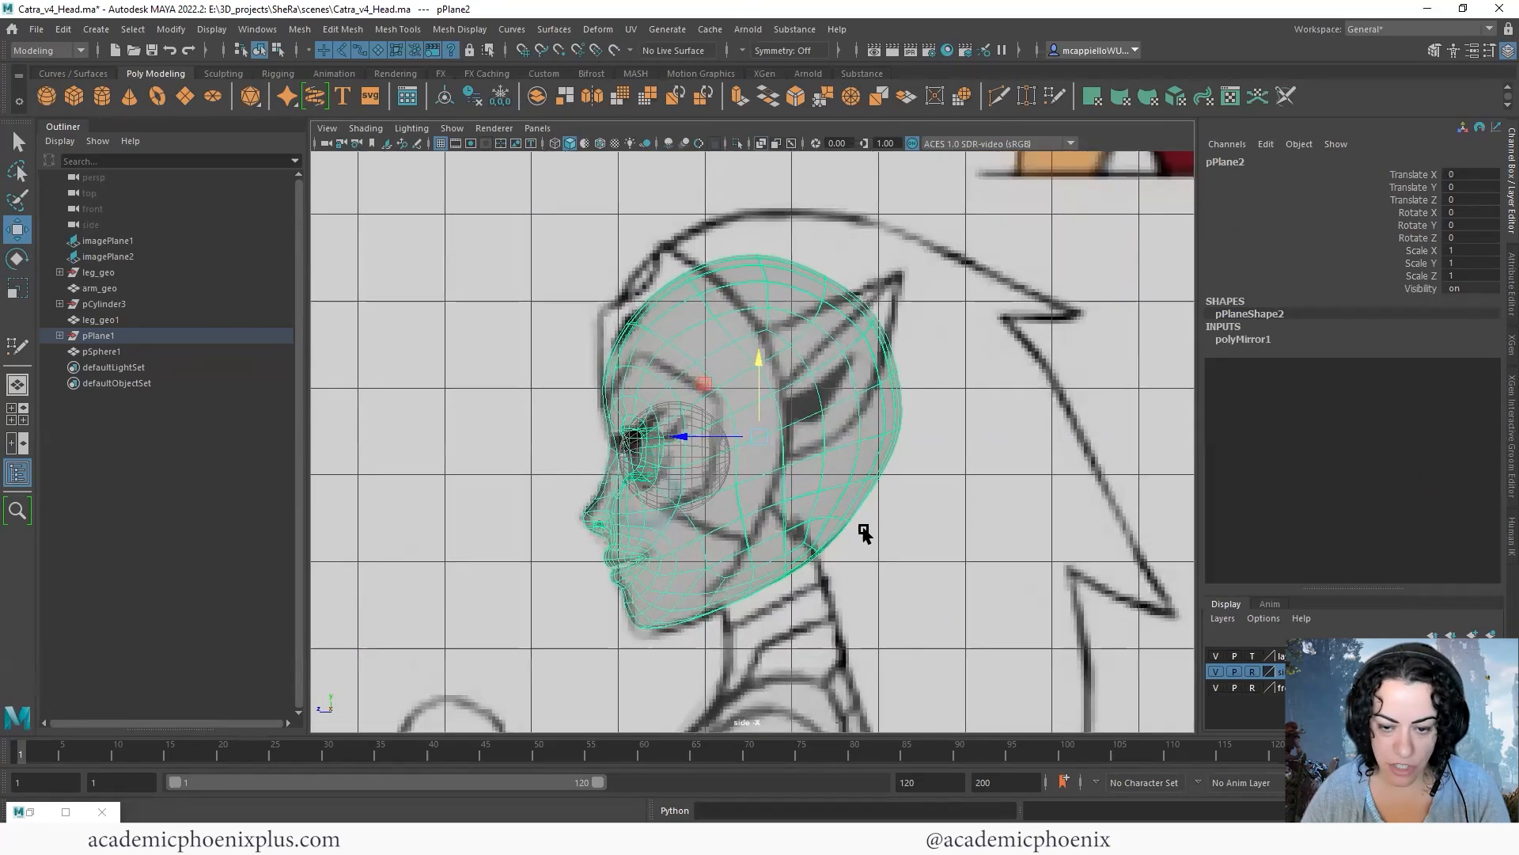
{"action": "middle_click_drag", "start_coordinate": [706, 628], "coordinate": [723, 500], "text": "alt"}
{"action": "scroll", "coordinate": [760, 571], "scroll_direction": "up", "scroll_amount": 2}
{"action": "key", "text": "1"}
{"action": "scroll", "coordinate": [757, 571], "scroll_direction": "up", "scroll_amount": 1}
{"action": "key", "text": "3"}
{"action": "right_click", "coordinate": [729, 534]}
{"action": "left_click", "coordinate": [671, 404]}
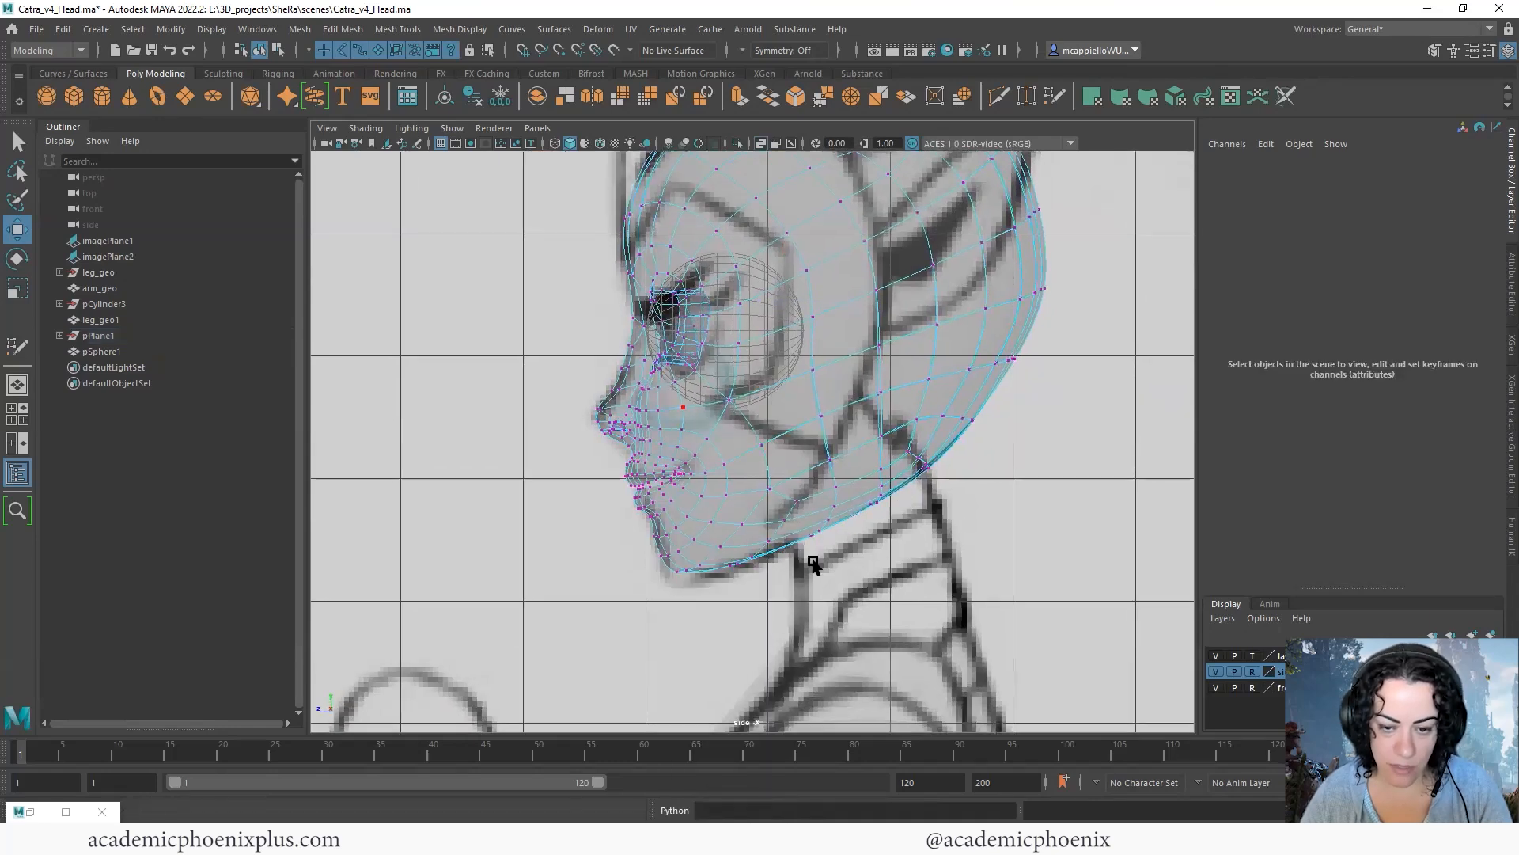
{"action": "scroll", "coordinate": [644, 610], "scroll_direction": "up", "scroll_amount": 2}
{"action": "left_click", "coordinate": [660, 610]}
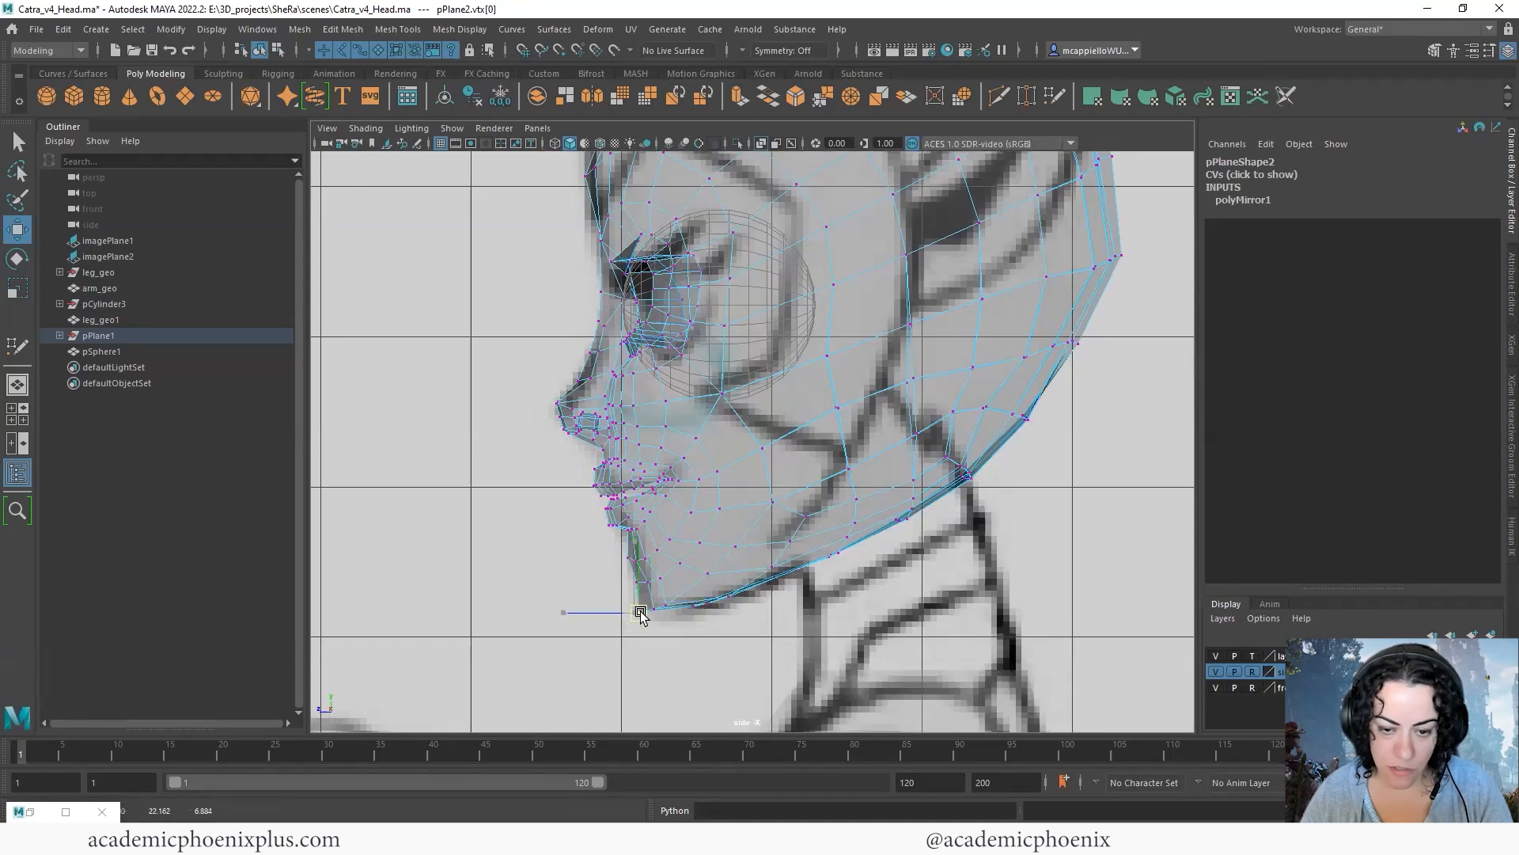
{"action": "right_click_drag", "start_coordinate": [772, 405], "coordinate": [874, 391]}
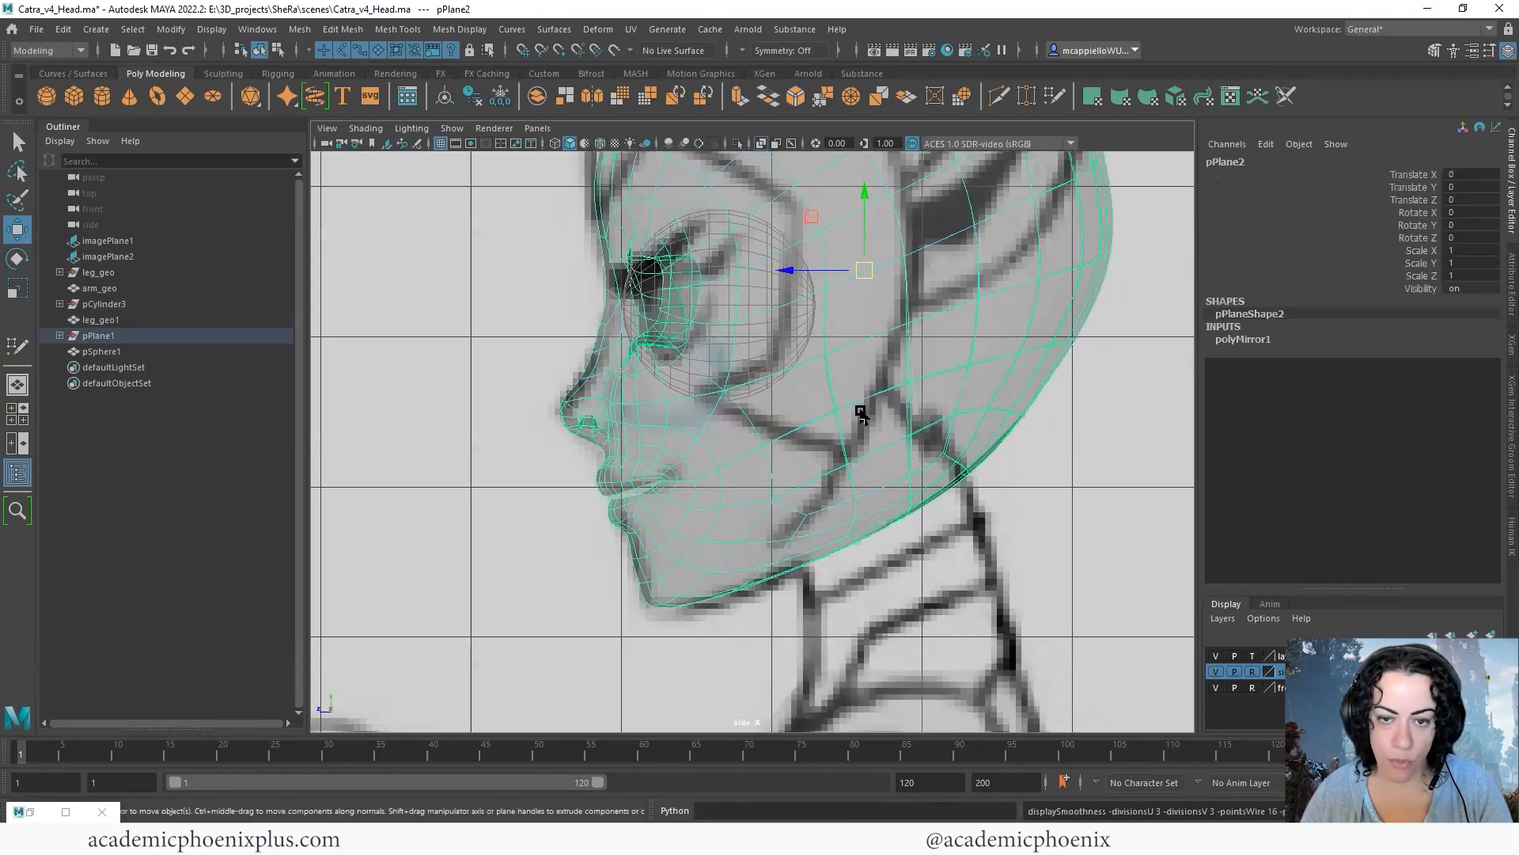
{"action": "scroll", "coordinate": [814, 435], "scroll_direction": "down", "scroll_amount": 5}
- Show the head's vertices in the front view and set the symmetry to World X
{"action": "key", "text": "space"}
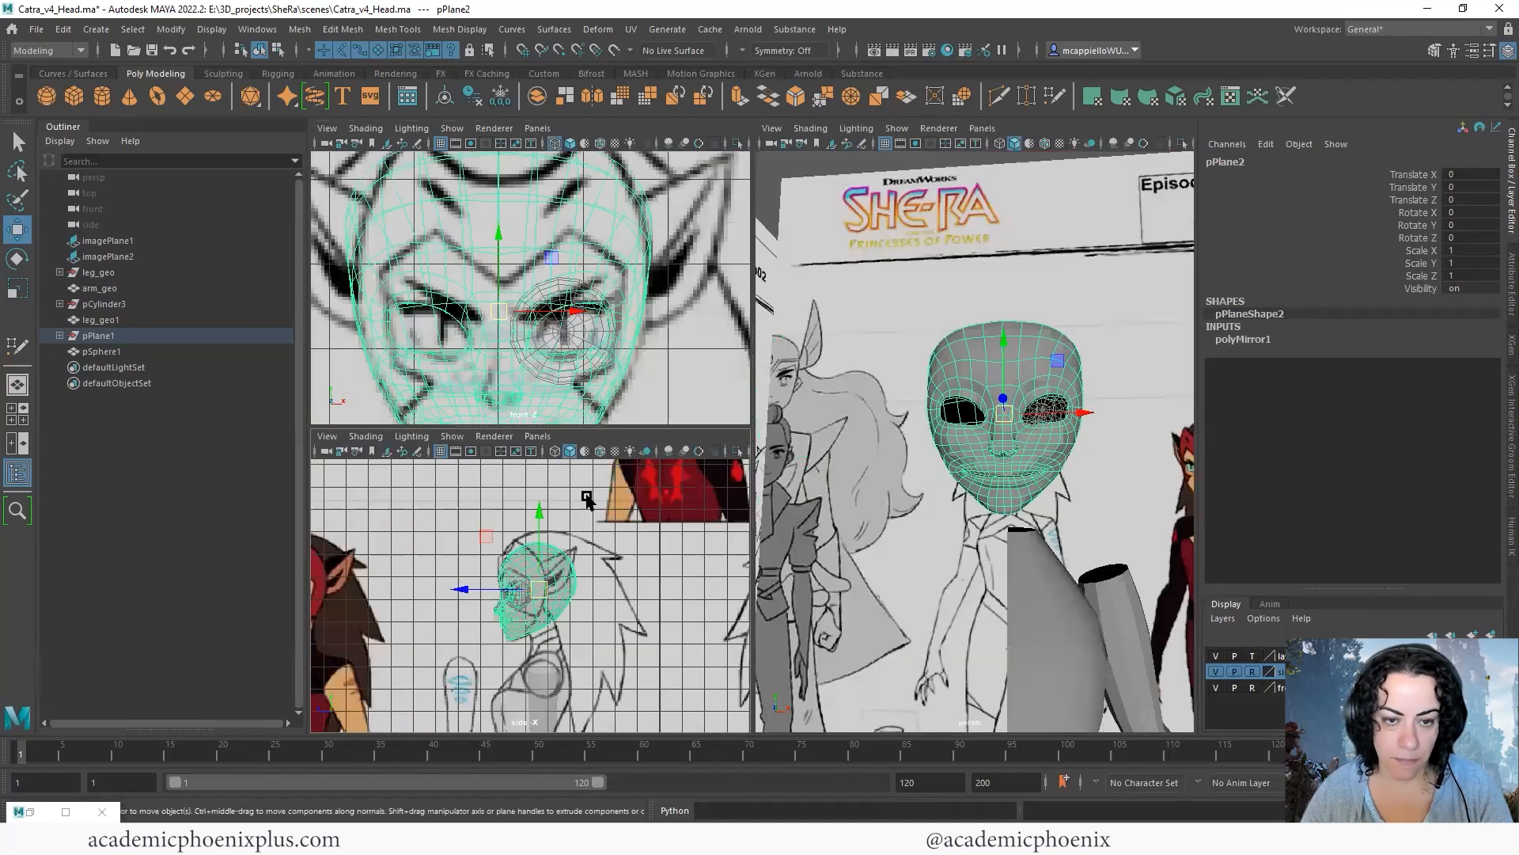
{"action": "key", "text": "space"}
{"action": "scroll", "coordinate": [740, 330], "scroll_direction": "down", "scroll_amount": 4}
{"action": "scroll", "coordinate": [850, 402], "scroll_direction": "up", "scroll_amount": 3}
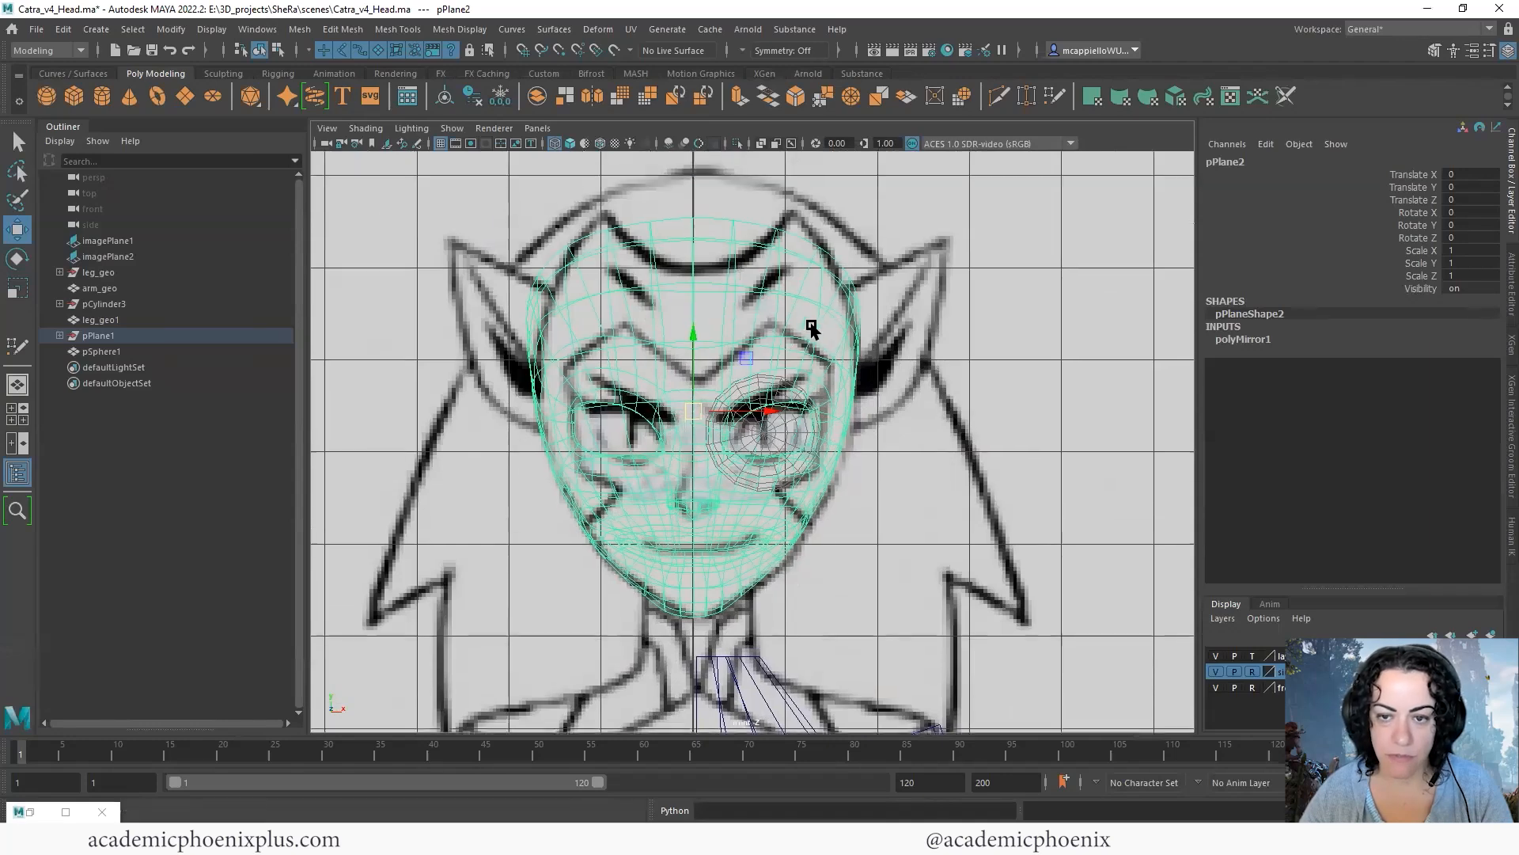
{"action": "right_click_drag", "start_coordinate": [830, 315], "coordinate": [756, 315]}
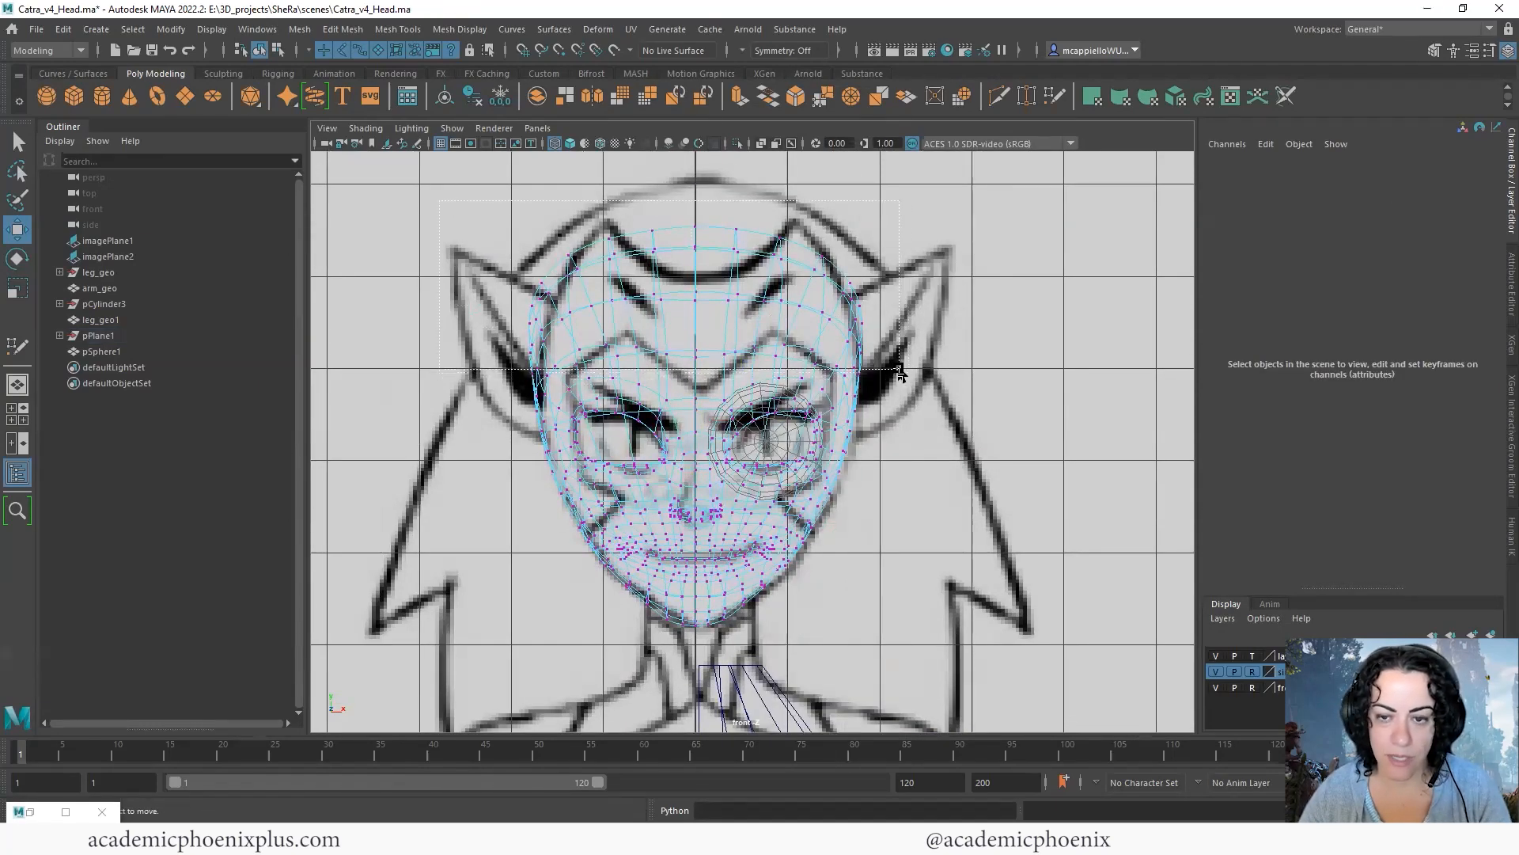
{"action": "left_click_drag", "start_coordinate": [902, 374], "coordinate": [902, 374]}
{"action": "left_click", "coordinate": [743, 50]}
{"action": "left_click", "coordinate": [765, 77]}
{"action": "left_click", "coordinate": [744, 51]}
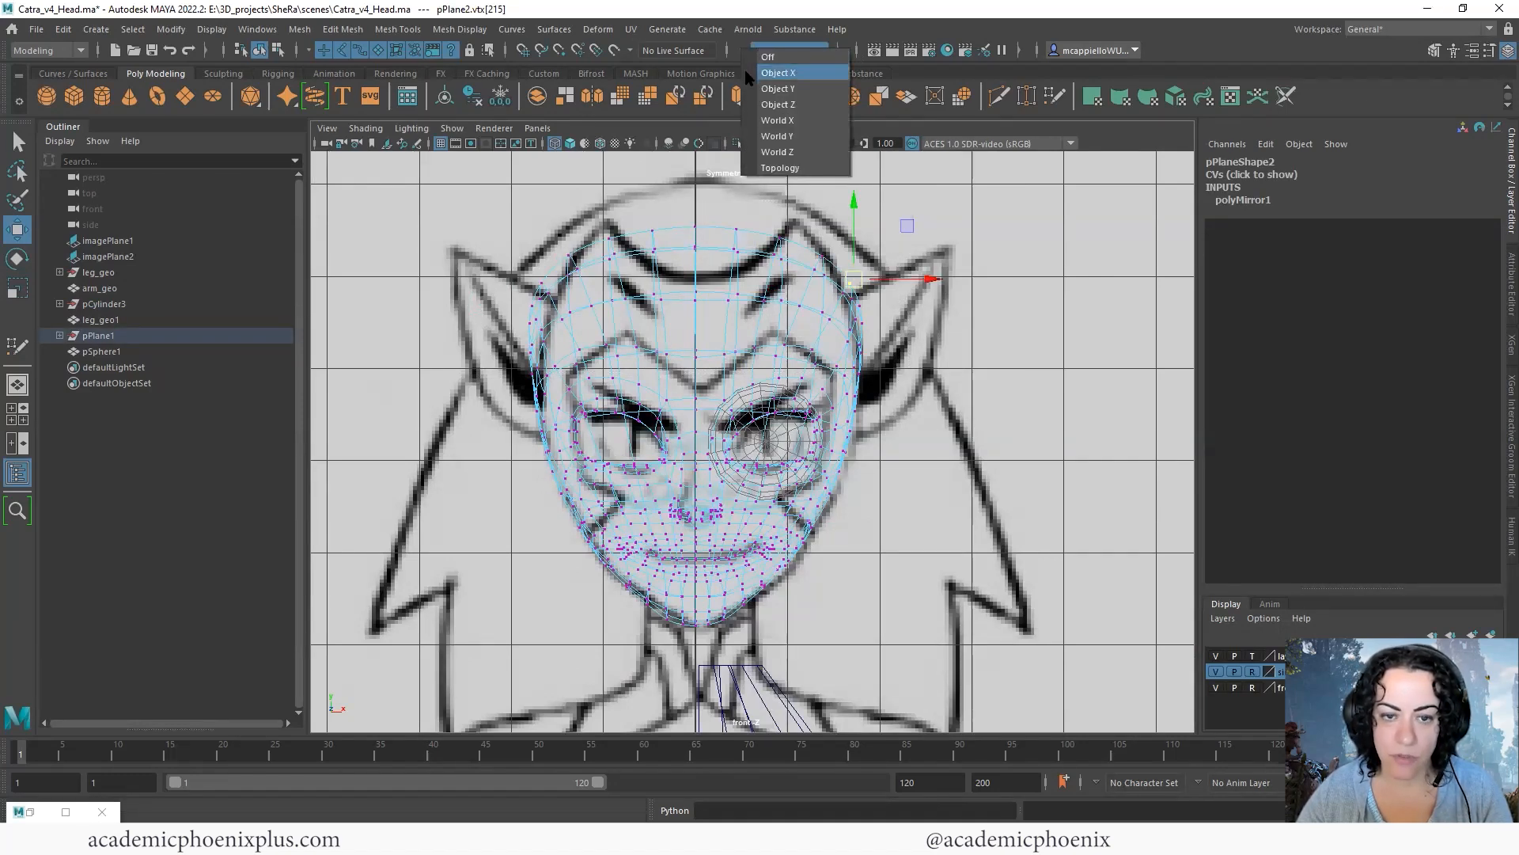
{"action": "left_click", "coordinate": [757, 91]}
{"action": "left_click", "coordinate": [752, 51]}
{"action": "left_click", "coordinate": [756, 104]}
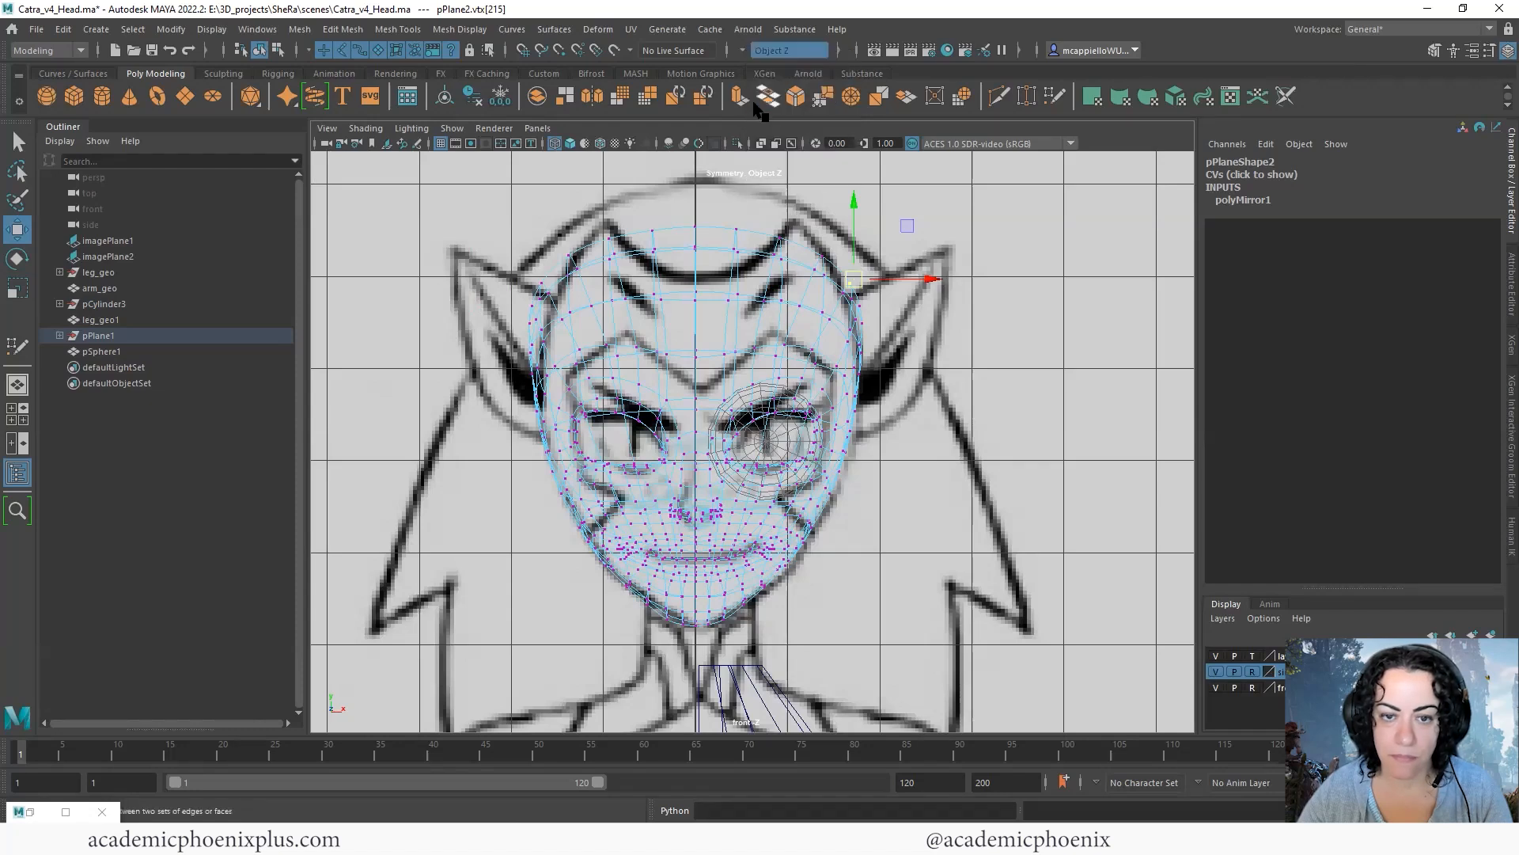
{"action": "left_click", "coordinate": [744, 50]}
{"action": "left_click", "coordinate": [781, 154]}
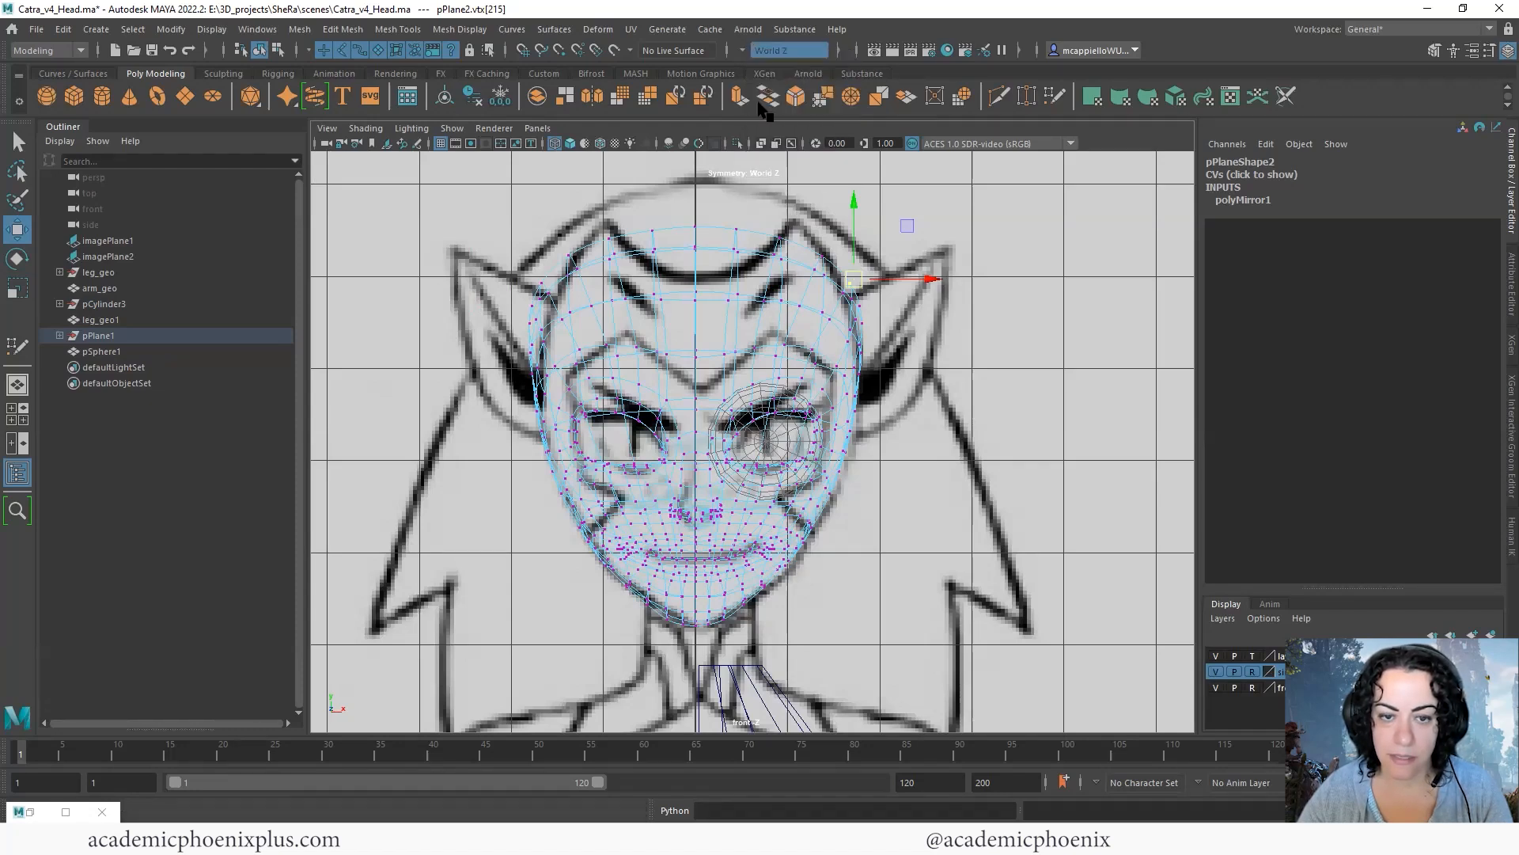
{"action": "left_click", "coordinate": [744, 51]}
{"action": "left_click", "coordinate": [760, 130]}
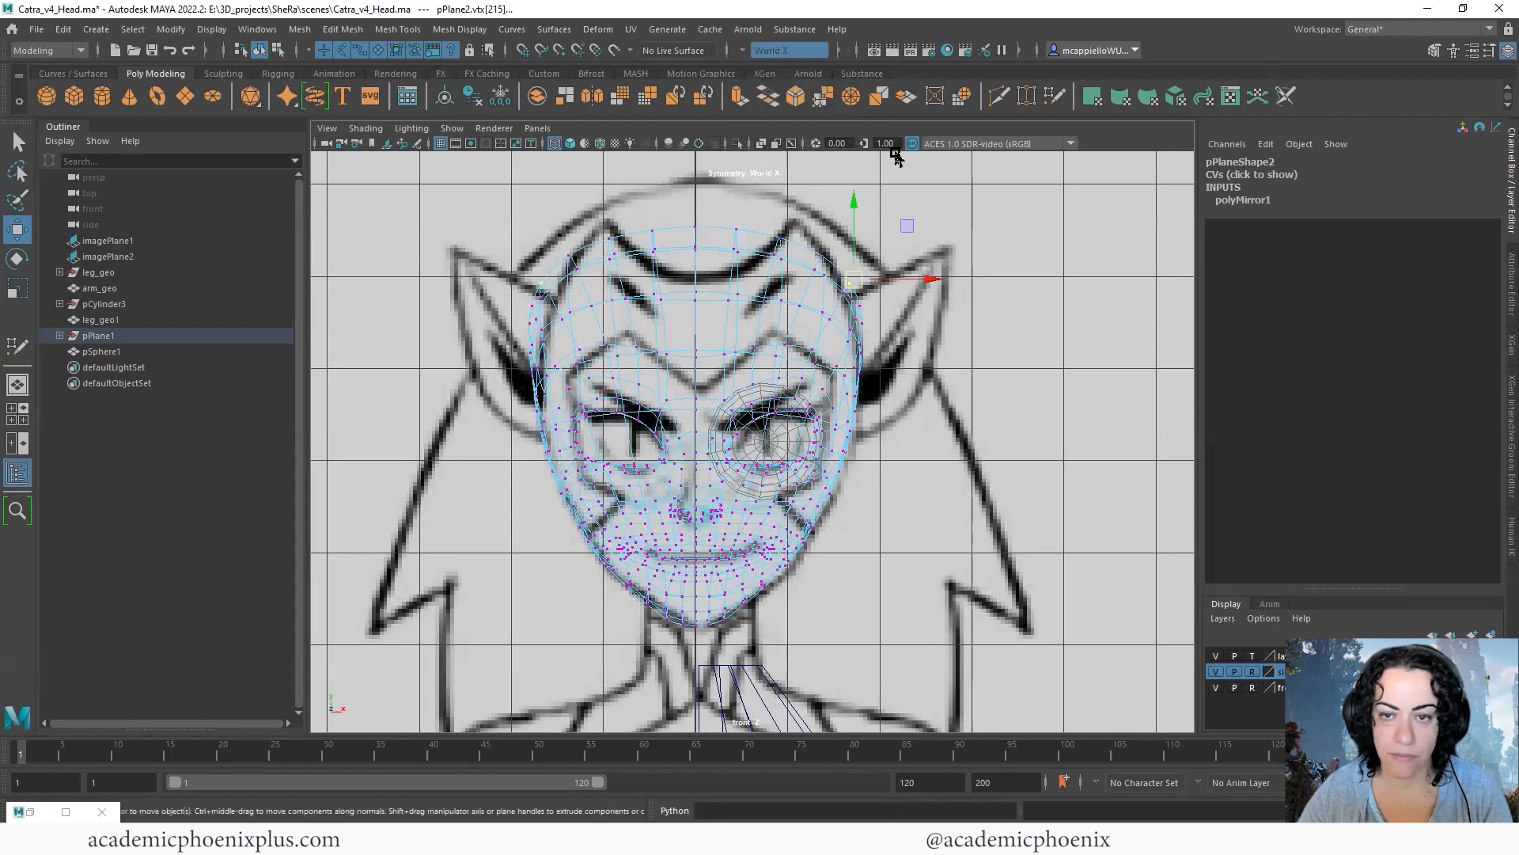
- Move the side and upper skull vertices inward symmetrically in the front view to fit the drawn head outline
{"action": "left_click", "coordinate": [1030, 250]}
{"action": "left_click", "coordinate": [850, 282]}
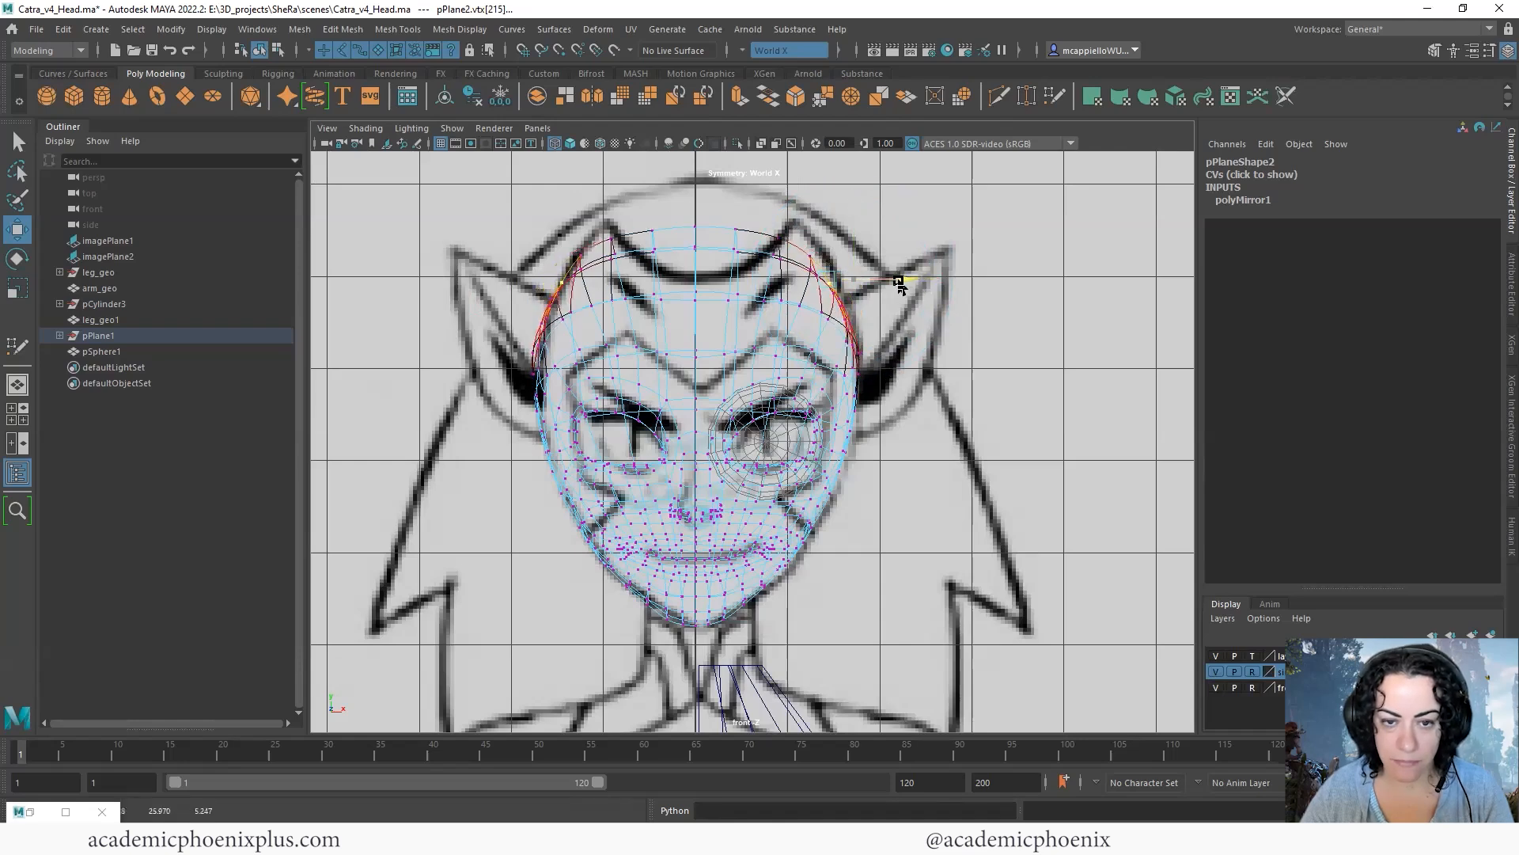
{"action": "left_click", "coordinate": [860, 355]}
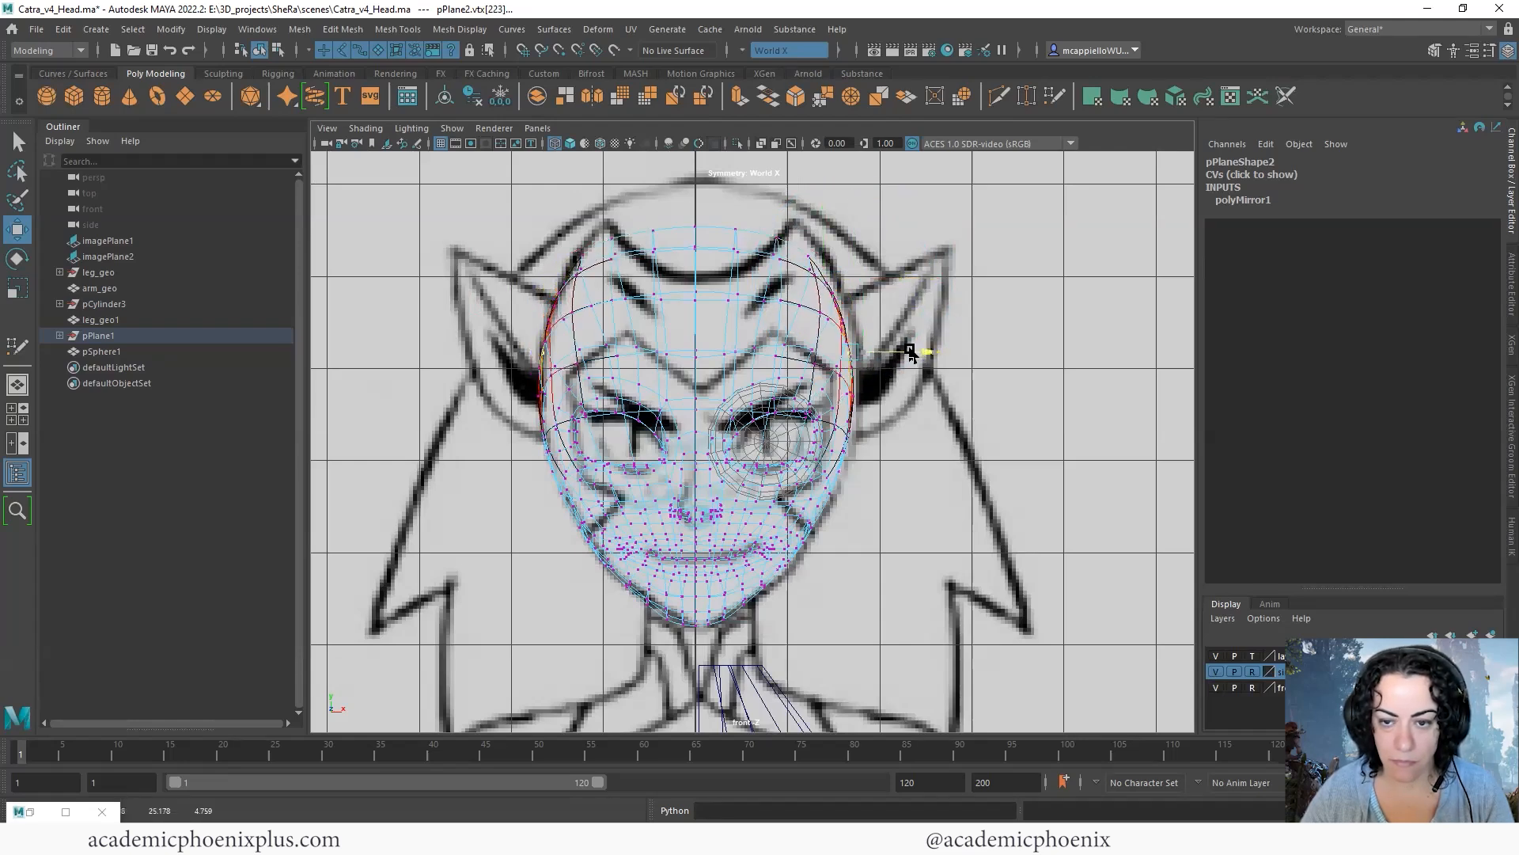
{"action": "left_click", "coordinate": [808, 252]}
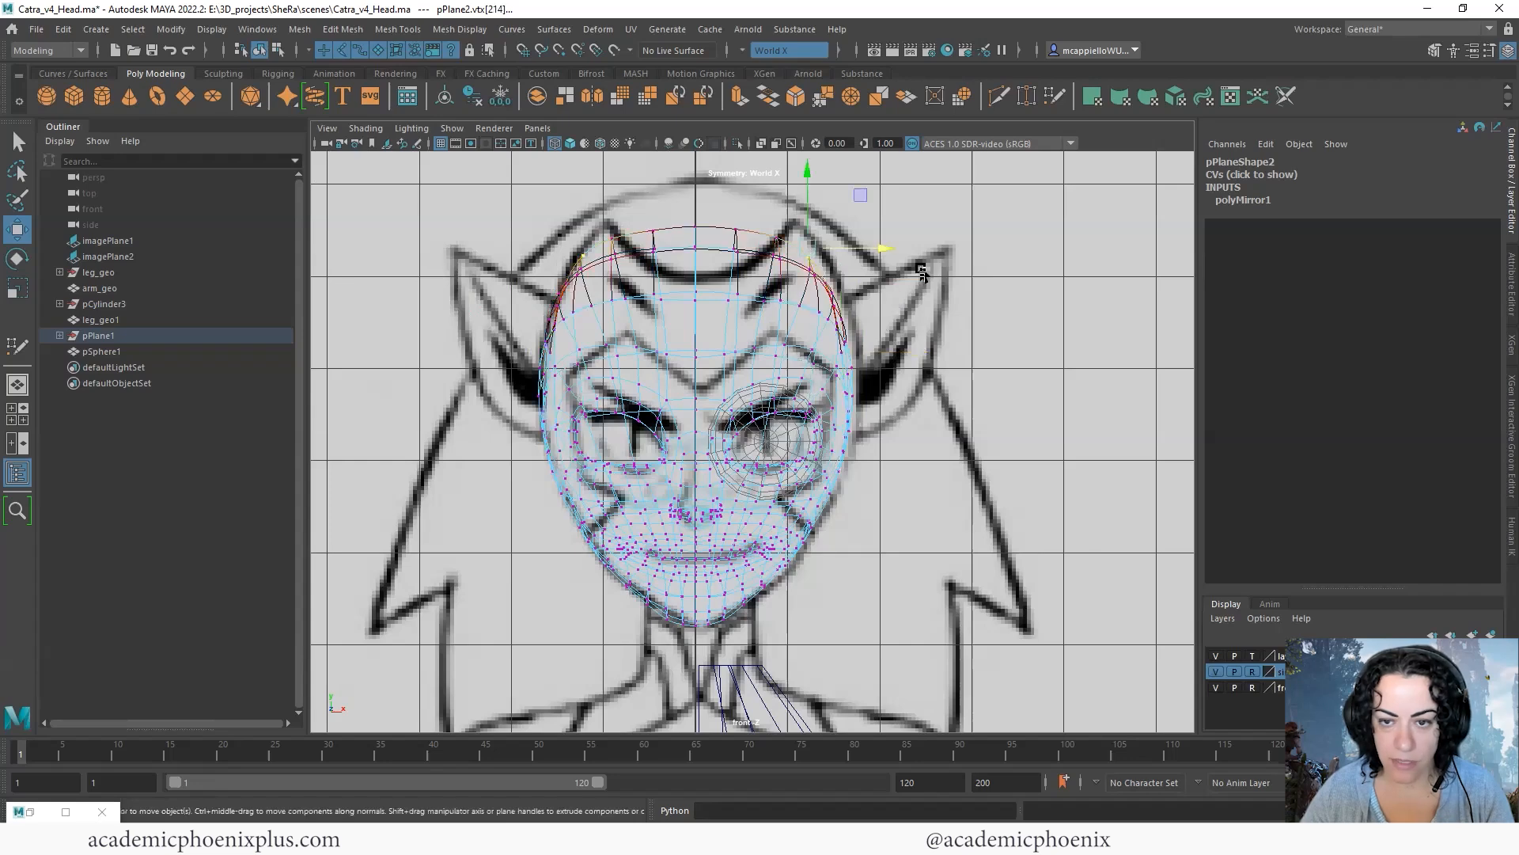
{"action": "left_click", "coordinate": [835, 322]}
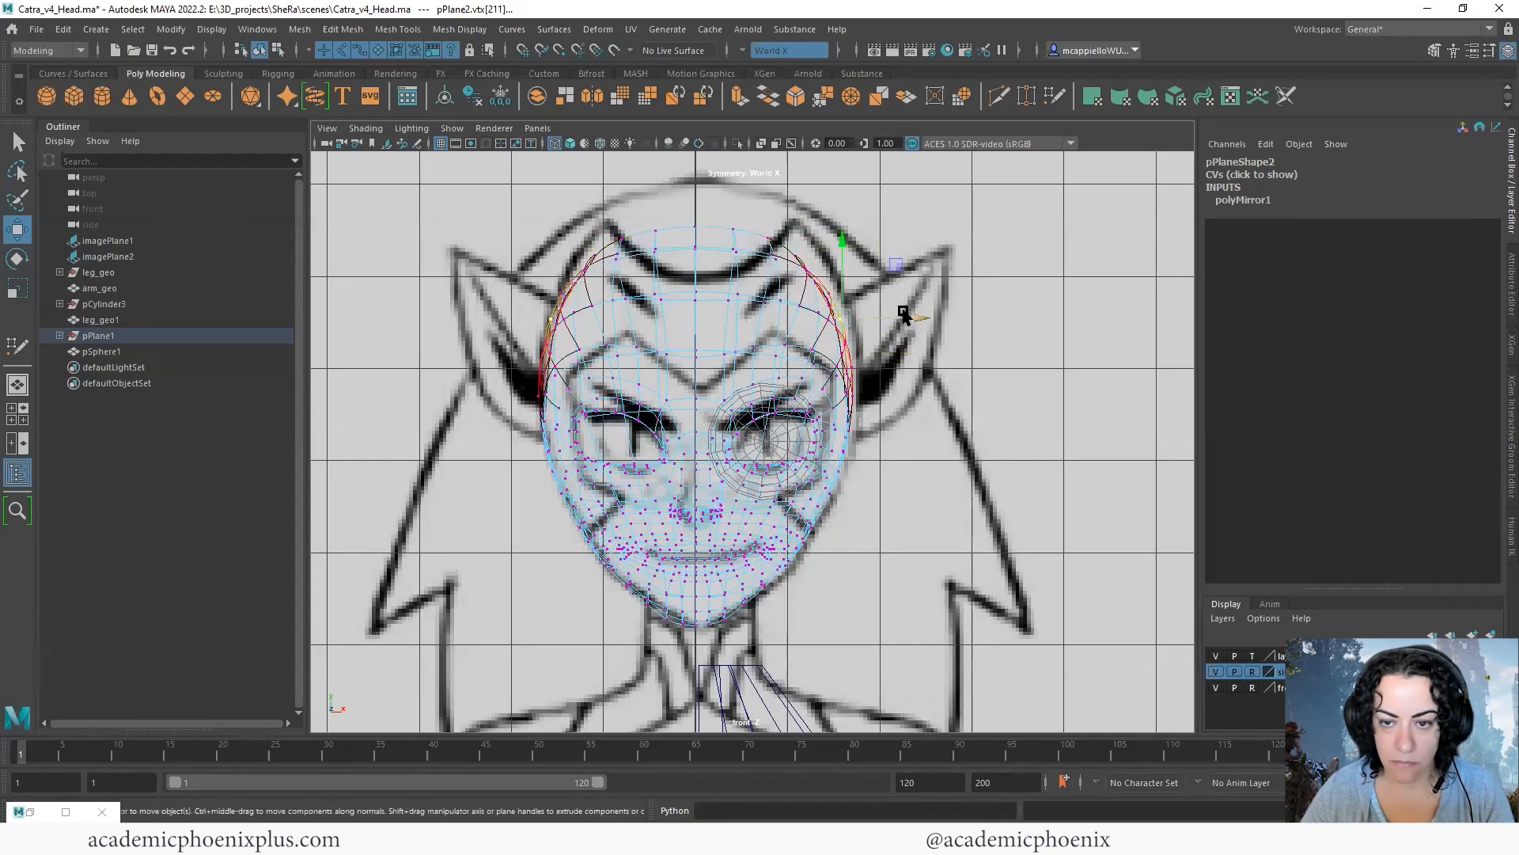
- Inspect the face, eye openings and nose in the perspective view, both smoothed and unsmoothed
{"action": "key", "text": "space"}
{"action": "key", "text": "space"}
{"action": "left_click", "coordinate": [945, 367]}
{"action": "mouse_move", "coordinate": [947, 370]}
{"action": "left_mouse_down", "text": "alt"}
{"action": "mouse_move", "coordinate": [997, 343]}
{"action": "mouse_move", "coordinate": [981, 365]}
{"action": "left_mouse_up", "text": "alt"}
{"action": "scroll", "coordinate": [843, 390], "scroll_direction": "up", "scroll_amount": 2}
{"action": "left_click", "coordinate": [843, 396]}
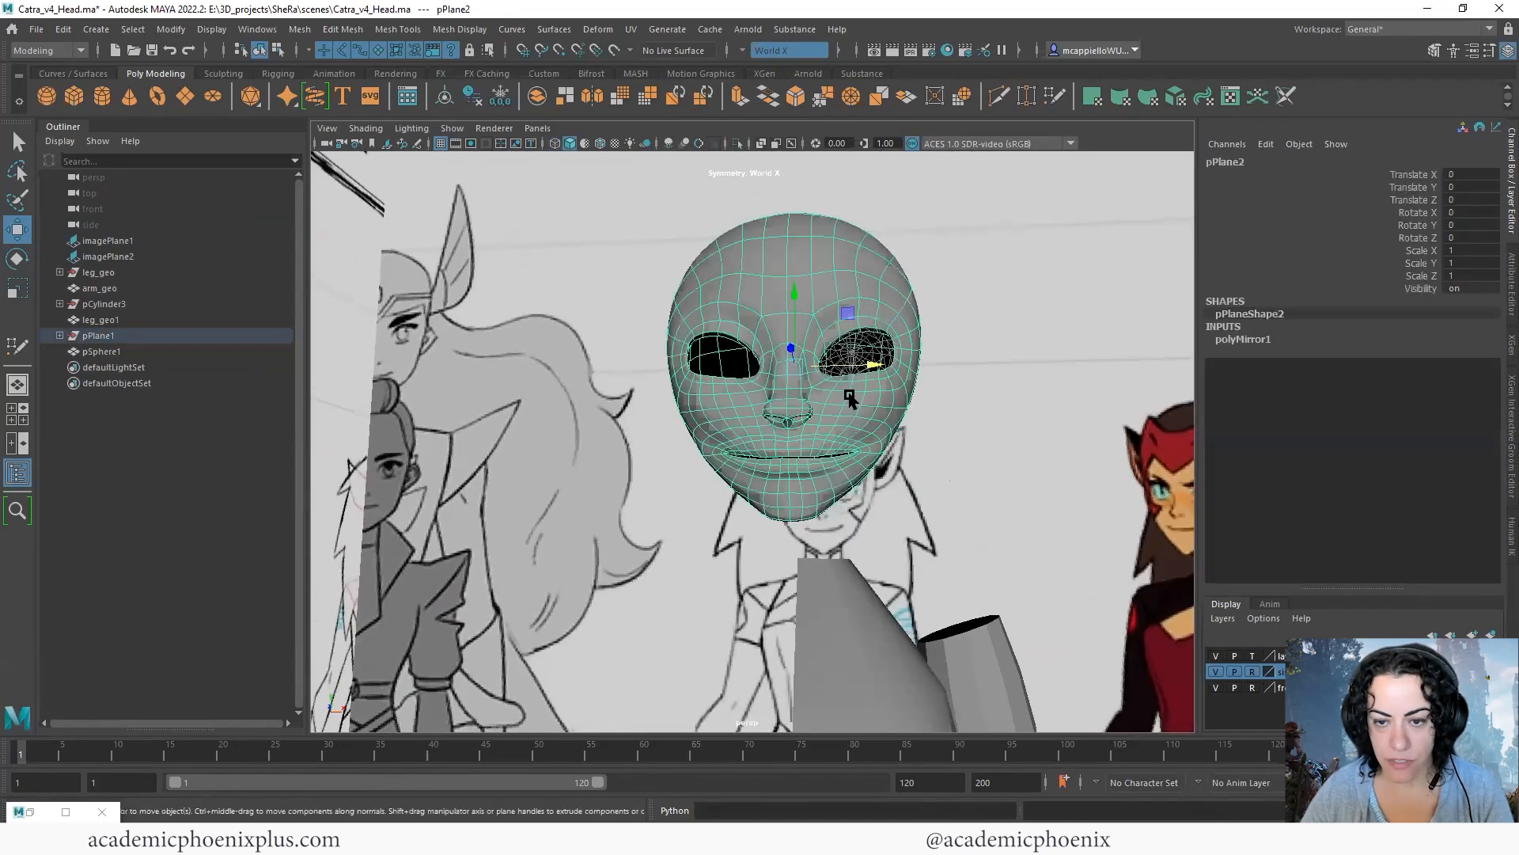
{"action": "scroll", "coordinate": [910, 349], "scroll_direction": "up", "scroll_amount": 3}
{"action": "left_click_drag", "start_coordinate": [845, 362], "coordinate": [879, 373], "text": "alt"}
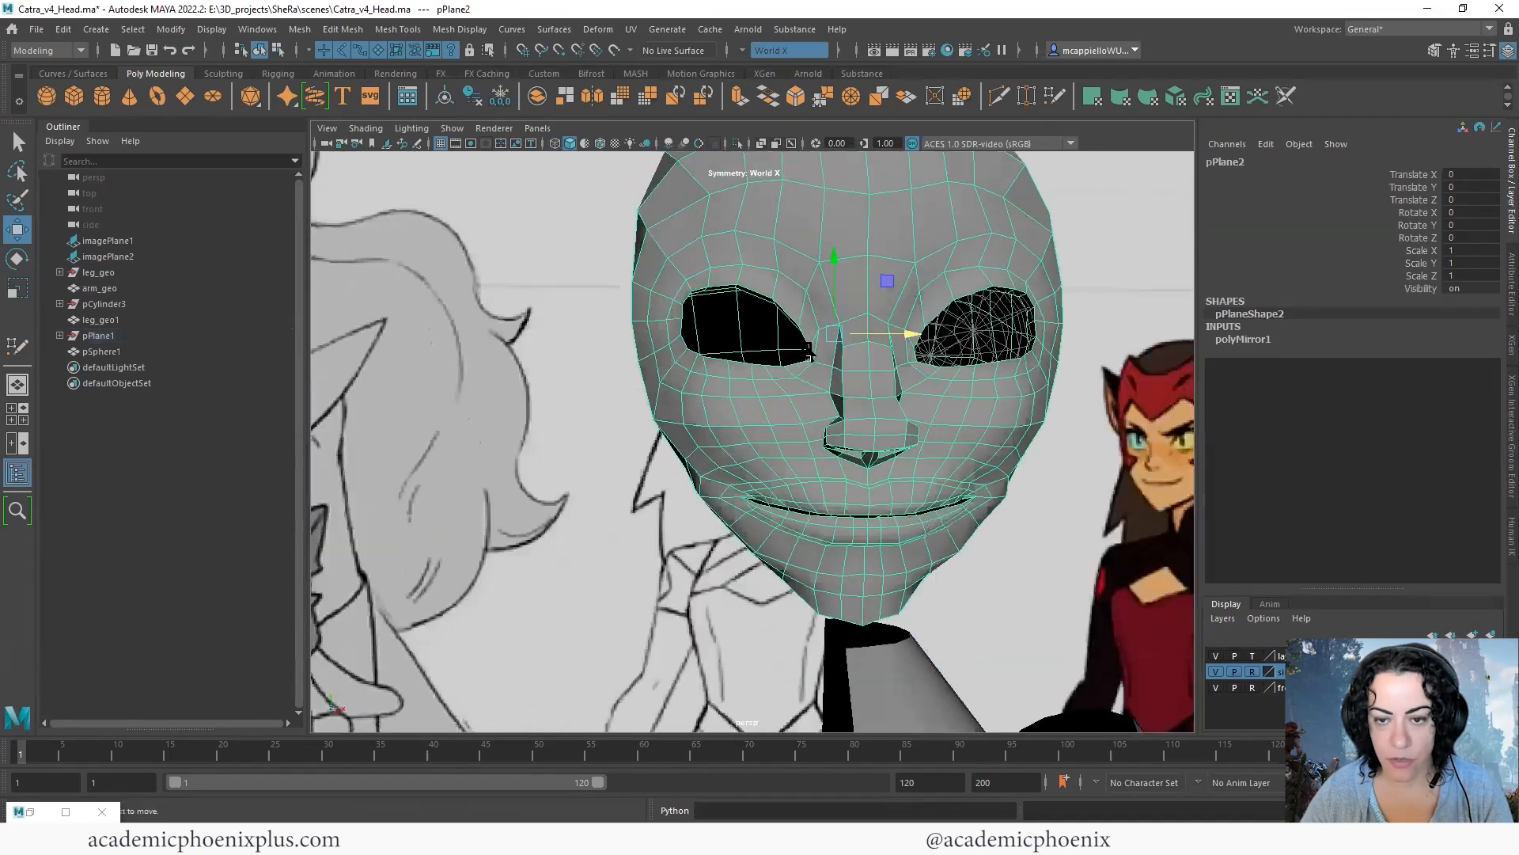
{"action": "right_click_drag", "start_coordinate": [879, 373], "coordinate": [800, 376]}
{"action": "left_click_drag", "start_coordinate": [800, 375], "coordinate": [756, 383], "text": "alt"}
- Narrow the nose bridge by moving its side vertices symmetrically toward the centre line in the front view
{"action": "key", "text": "space"}
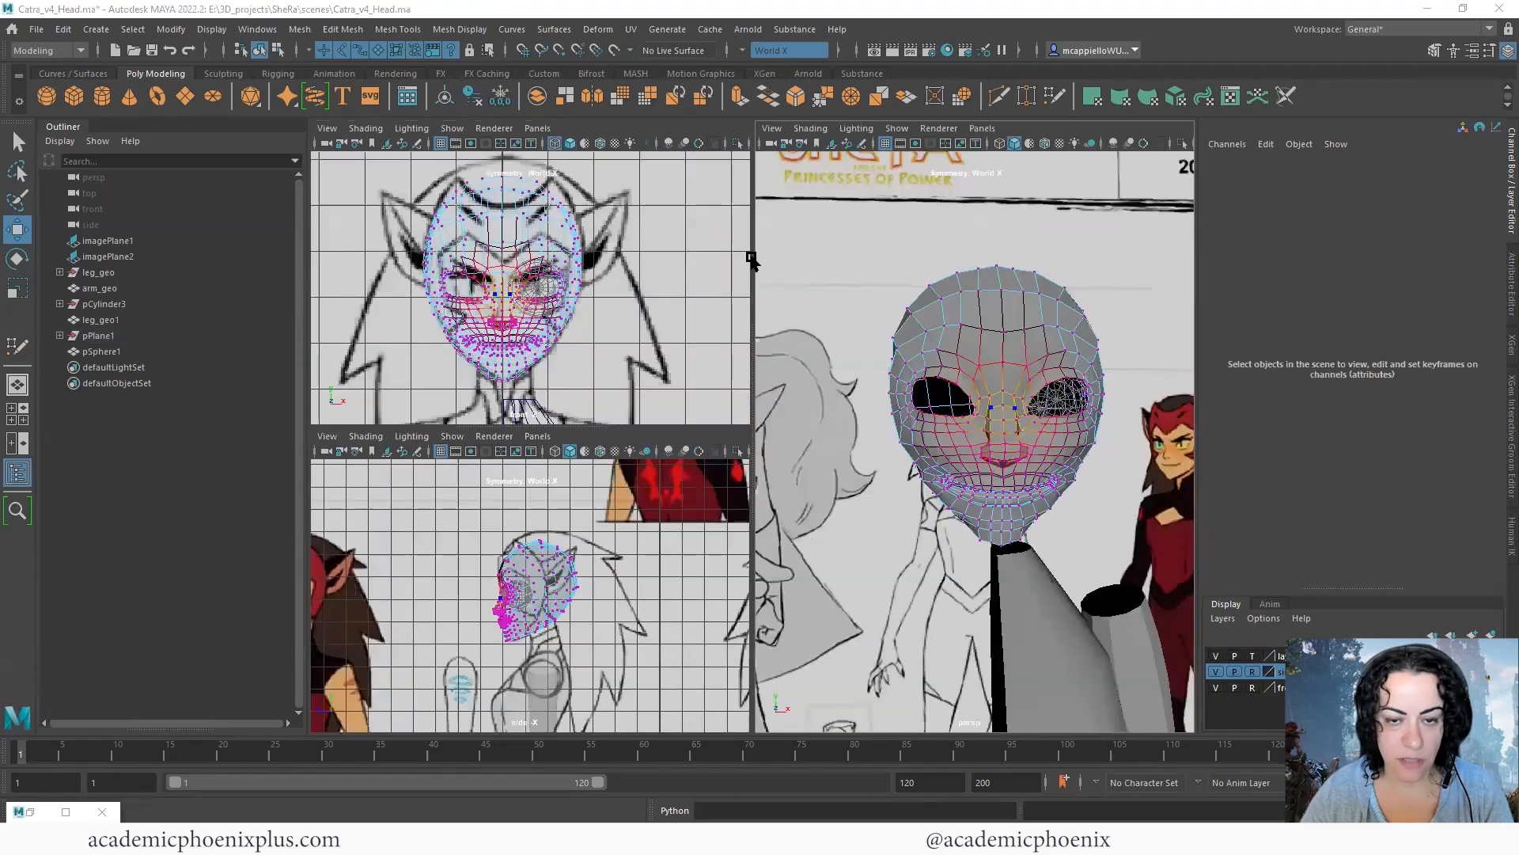
{"action": "key", "text": "space"}
{"action": "scroll", "coordinate": [839, 316], "scroll_direction": "up", "scroll_amount": 2}
{"action": "scroll", "coordinate": [792, 364], "scroll_direction": "up", "scroll_amount": 5}
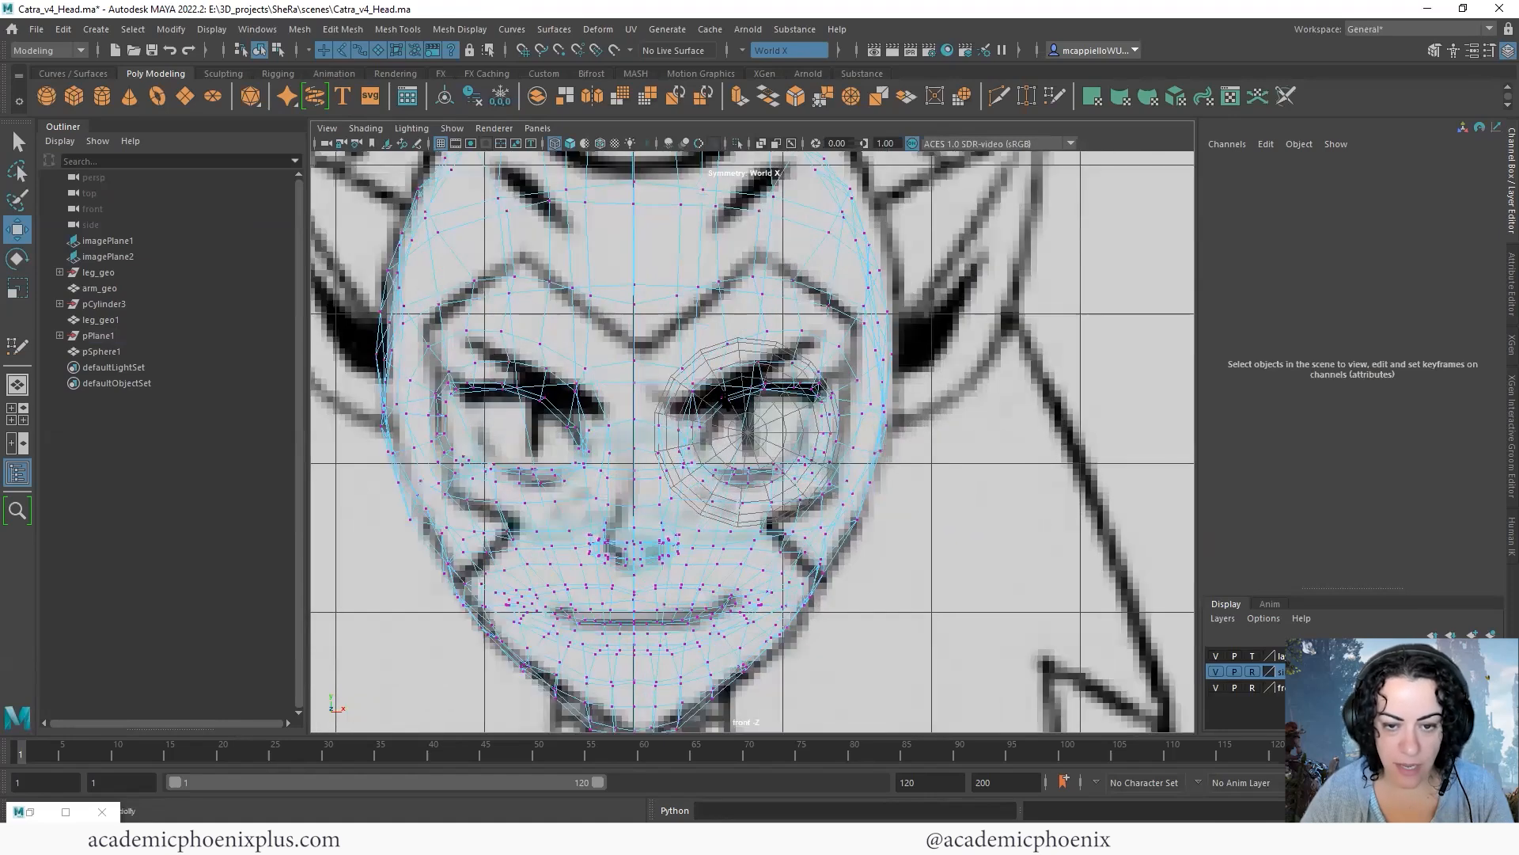
{"action": "left_click", "coordinate": [653, 402]}
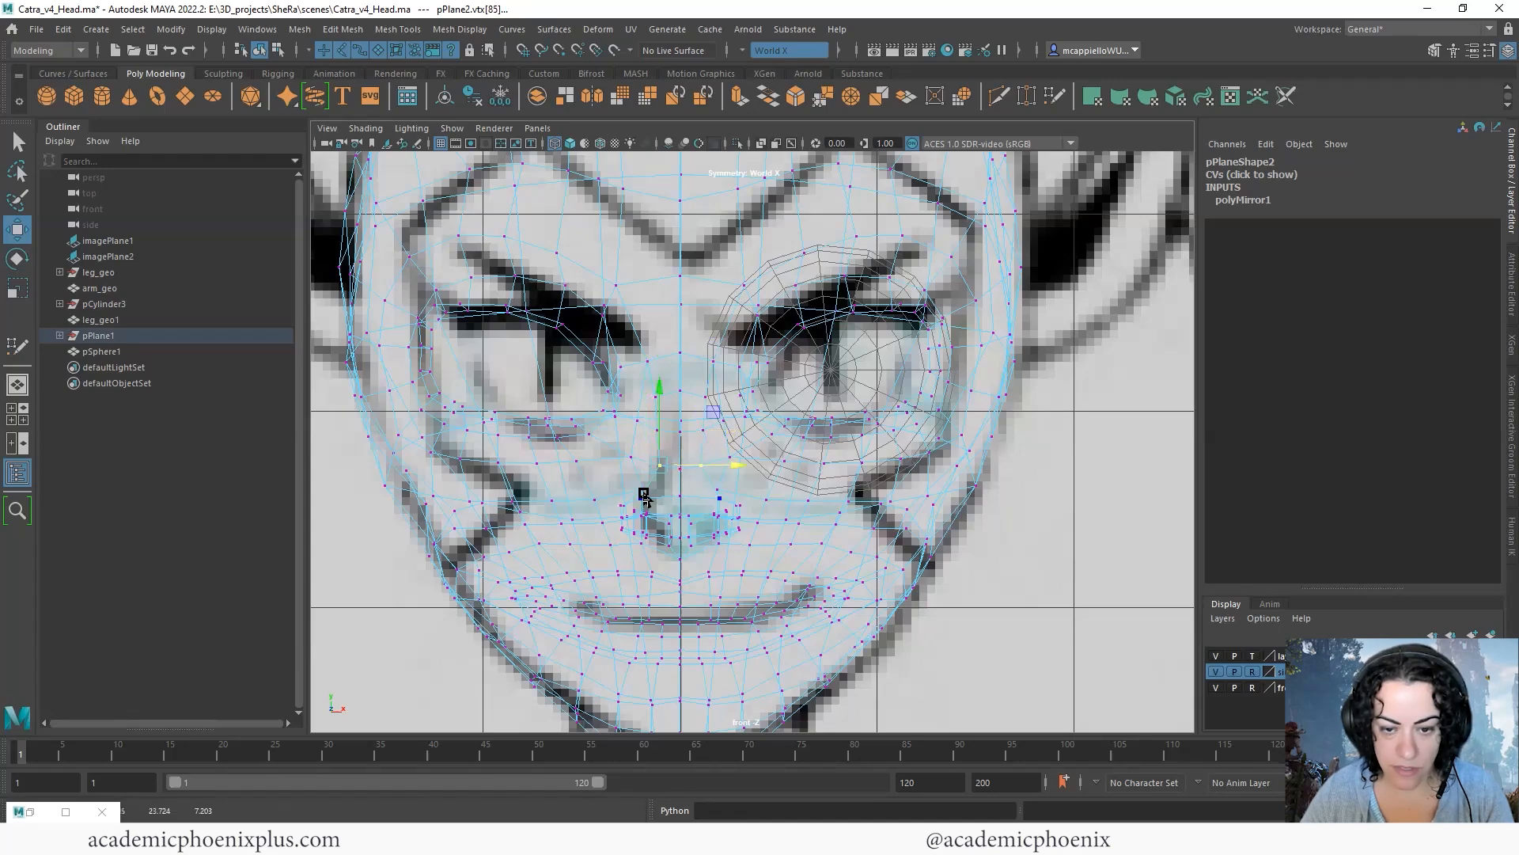
{"action": "left_click", "coordinate": [704, 501]}
{"action": "left_click", "coordinate": [719, 490]}
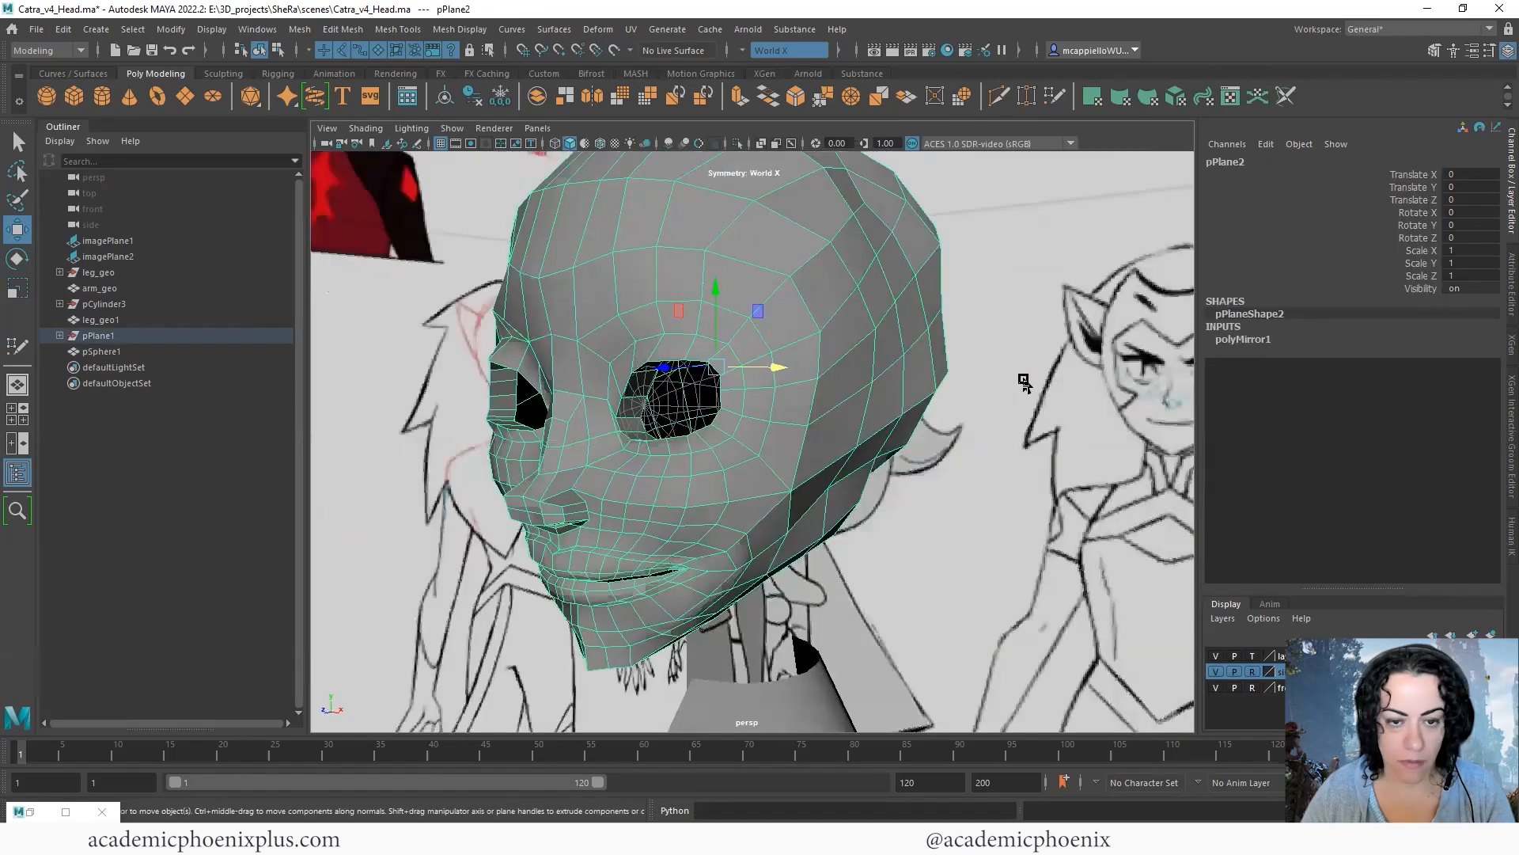
- Insert an edge loop close to the rim of both eye openings using the World X symmetry
{"action": "scroll", "coordinate": [950, 380], "scroll_direction": "up", "scroll_amount": 5}
{"action": "middle_click_drag", "start_coordinate": [885, 380], "coordinate": [1012, 413], "text": "alt"}
{"action": "left_click_drag", "start_coordinate": [871, 383], "coordinate": [762, 376], "text": "alt"}
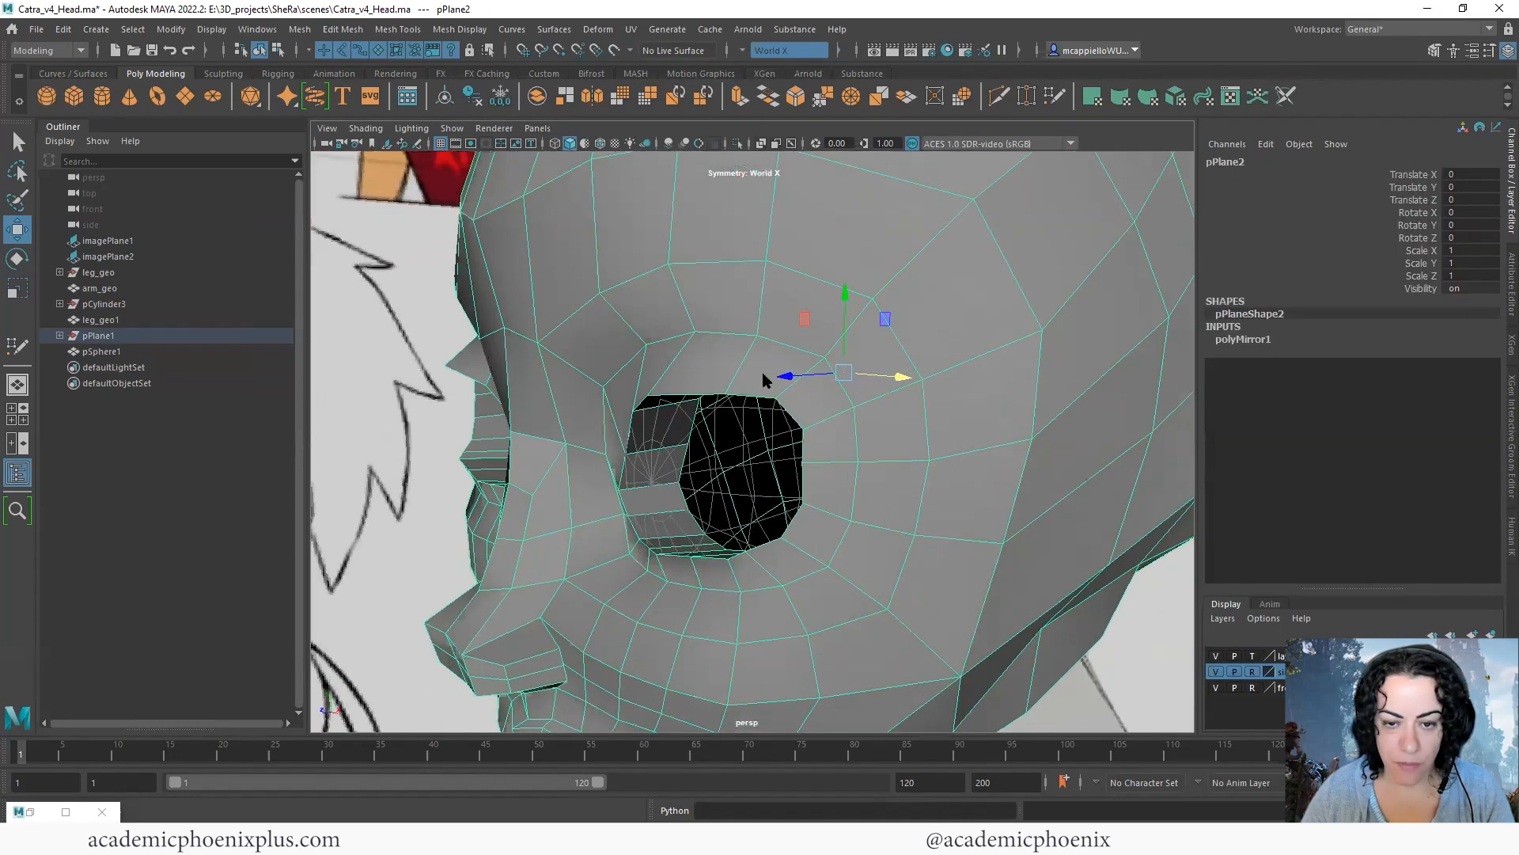
{"action": "right_click", "coordinate": [762, 374], "text": "shift"}
{"action": "left_click", "coordinate": [678, 385]}
{"action": "scroll", "coordinate": [807, 383], "scroll_direction": "up", "scroll_amount": 4}
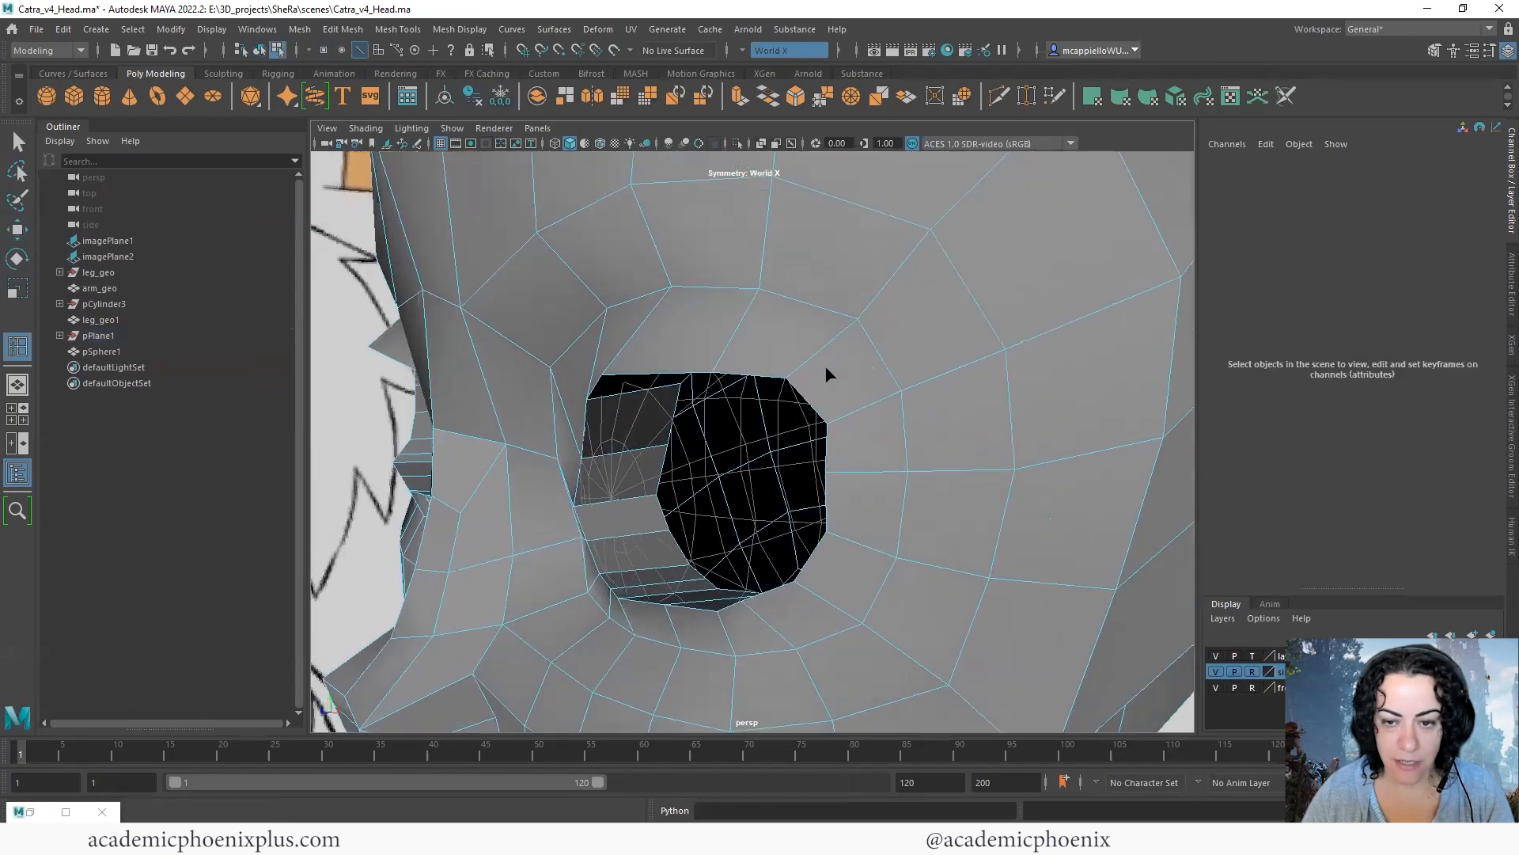
{"action": "left_click", "coordinate": [801, 366], "text": "ctrl"}
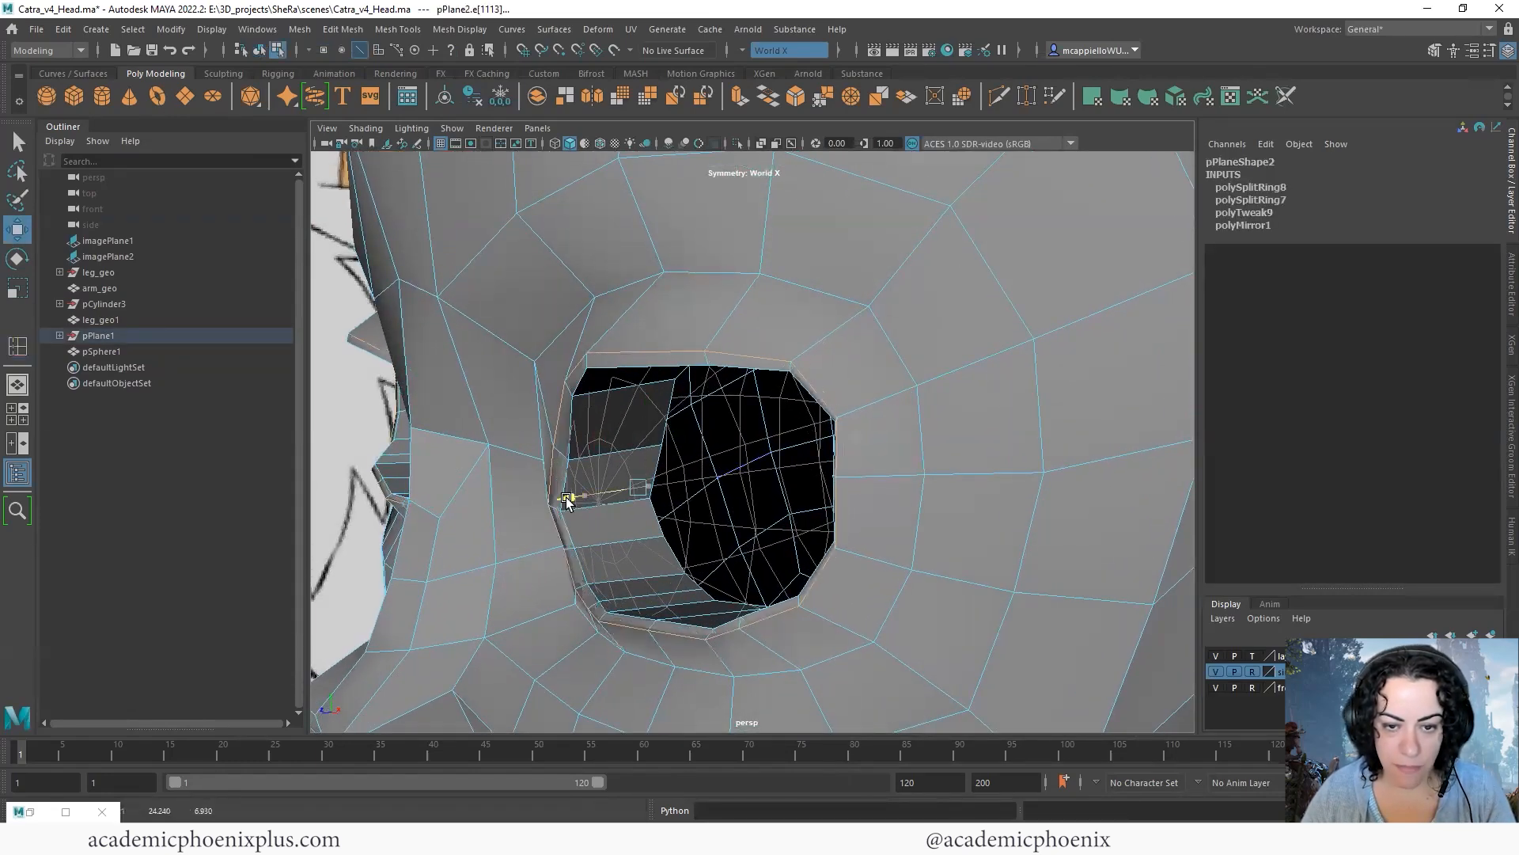
- Move the new edge loop around the eye rims and scale it to shape the eyelid border
{"action": "left_click_drag", "start_coordinate": [669, 401], "coordinate": [555, 475], "text": "alt"}
{"action": "key", "text": "r"}
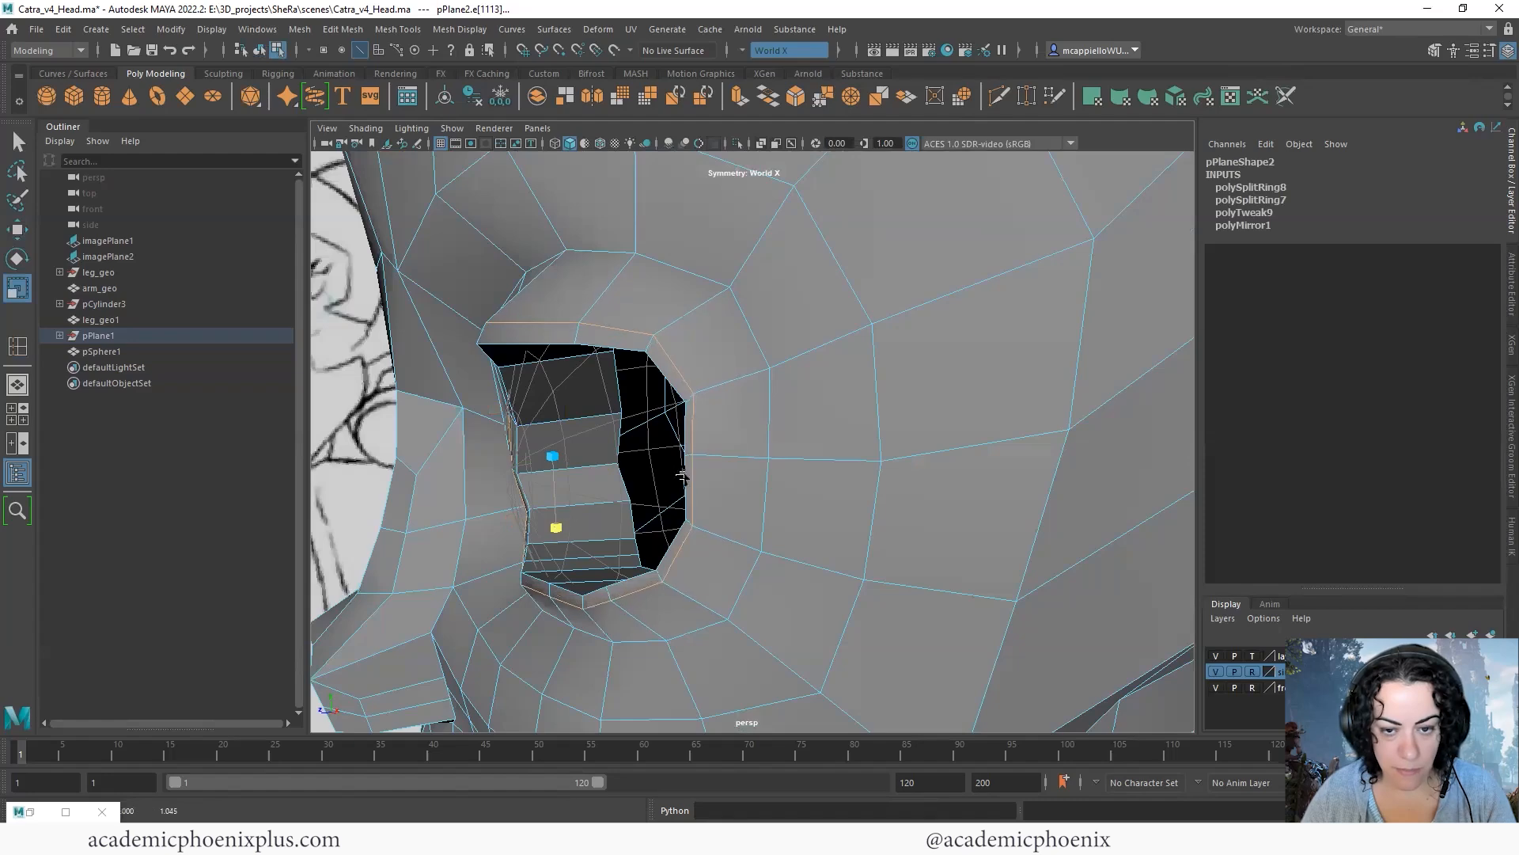
{"action": "right_click_drag", "start_coordinate": [782, 402], "coordinate": [687, 402]}
{"action": "left_click_drag", "start_coordinate": [687, 402], "coordinate": [678, 431], "text": "alt"}
- Reposition individual vertices of the eye rim loop at the outer side and inner corner of the eyes
{"action": "left_click", "coordinate": [677, 429]}
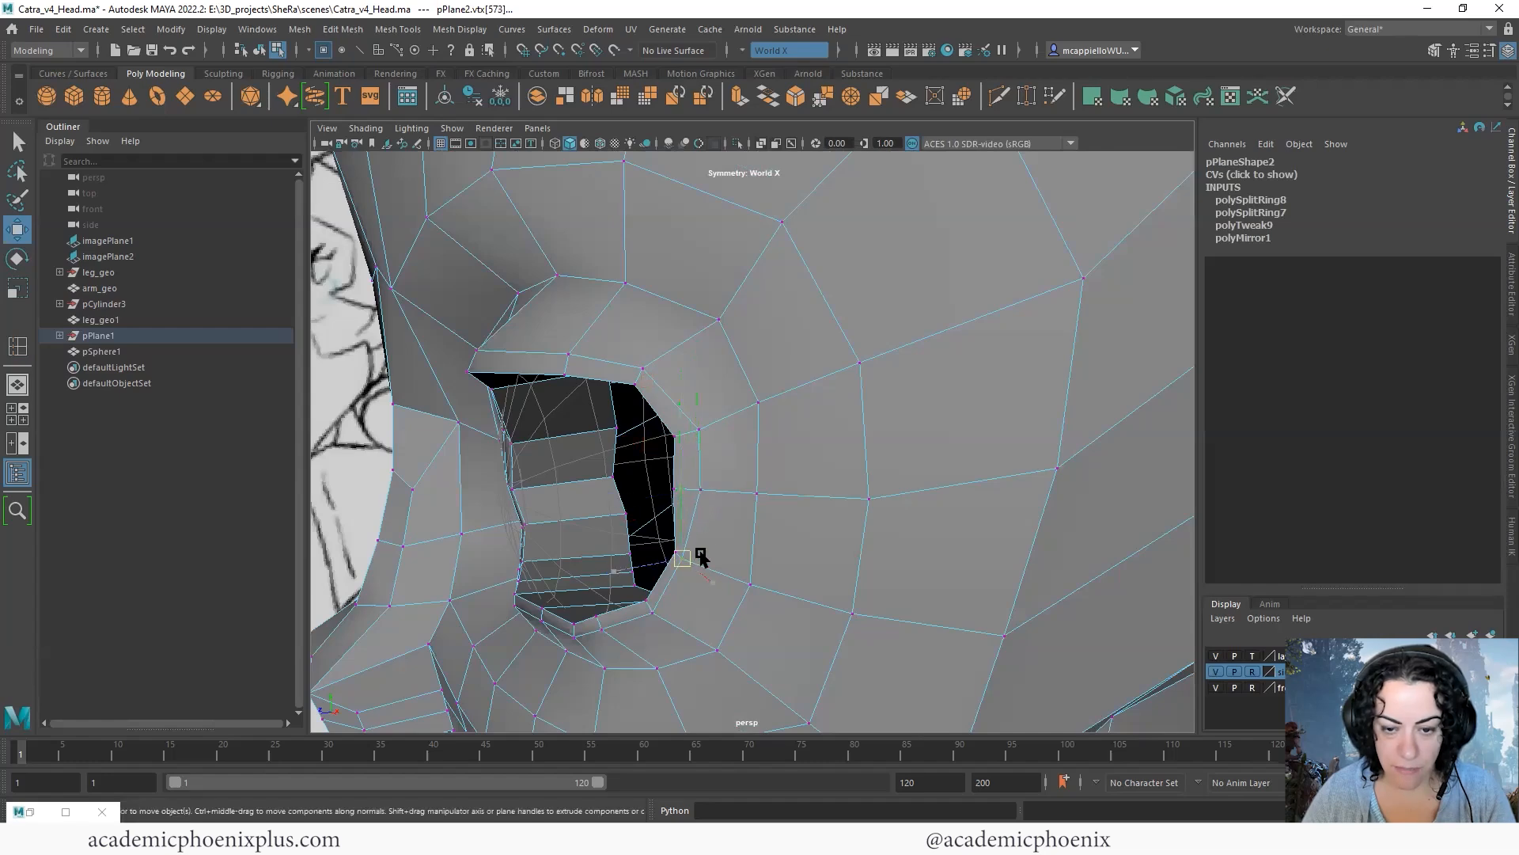
{"action": "left_click_drag", "start_coordinate": [765, 544], "coordinate": [831, 451], "text": "alt"}
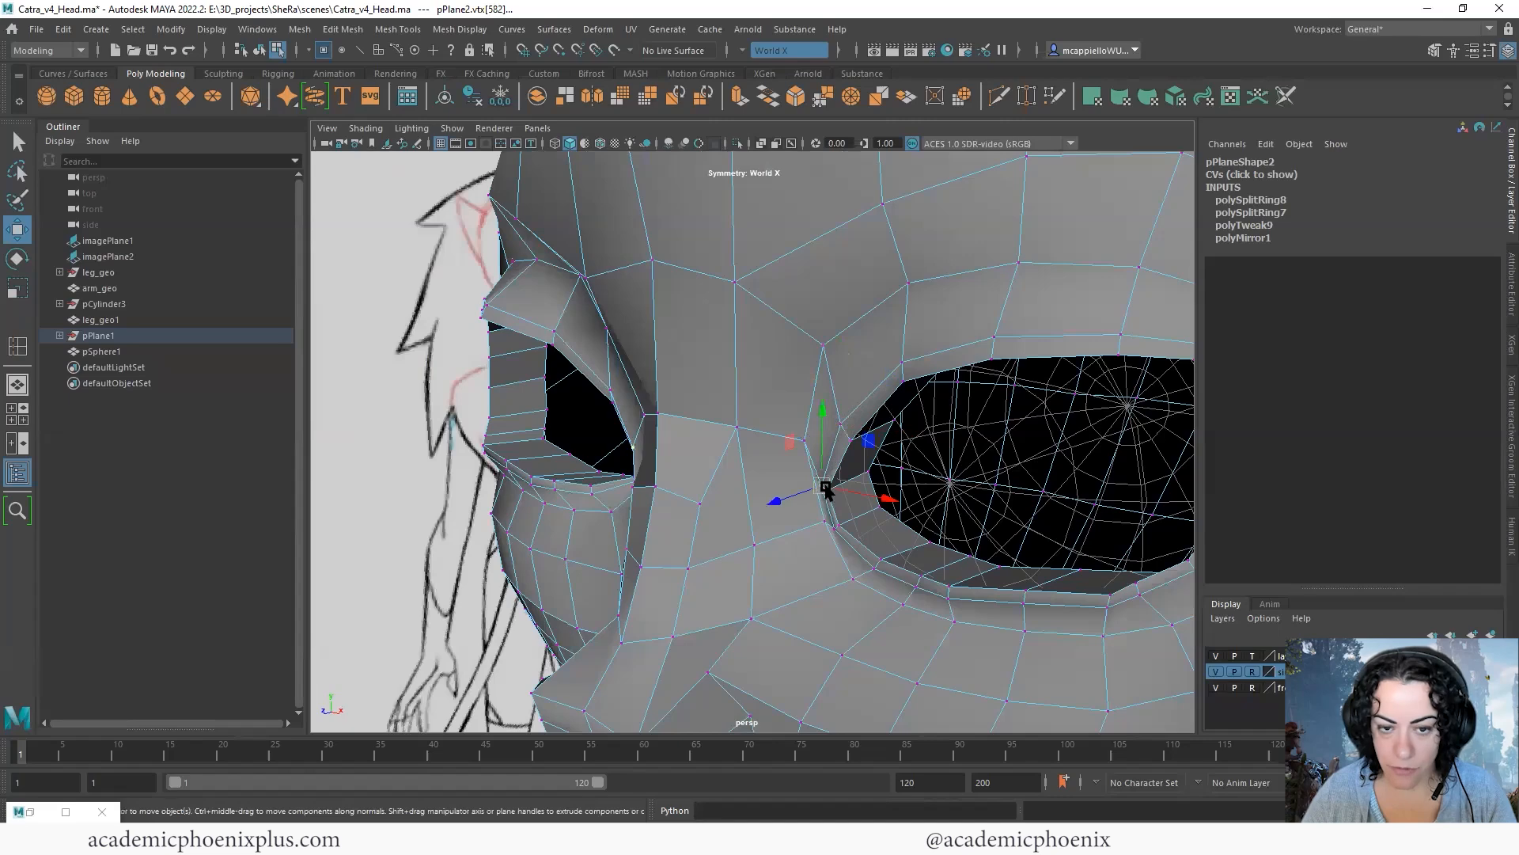
{"action": "left_click_drag", "start_coordinate": [708, 486], "coordinate": [915, 353], "text": "alt"}
{"action": "scroll", "coordinate": [916, 353], "scroll_direction": "down", "scroll_amount": 3}
{"action": "left_click_drag", "start_coordinate": [1005, 342], "coordinate": [902, 356], "text": "alt"}
{"action": "right_click_drag", "start_coordinate": [1029, 424], "coordinate": [1085, 383]}
- Examine the head from several angles in smoothed and unsmoothed display, checking the eyes, mouth and chin
{"action": "key", "text": "3"}
{"action": "left_click", "coordinate": [1046, 556]}
{"action": "left_click_drag", "start_coordinate": [1046, 555], "coordinate": [858, 491], "text": "alt"}
{"action": "left_click_drag", "start_coordinate": [938, 302], "coordinate": [847, 419], "text": "alt"}
{"action": "left_click", "coordinate": [831, 507]}
{"action": "key", "text": "1"}
{"action": "right_click_drag", "start_coordinate": [912, 468], "coordinate": [851, 468]}
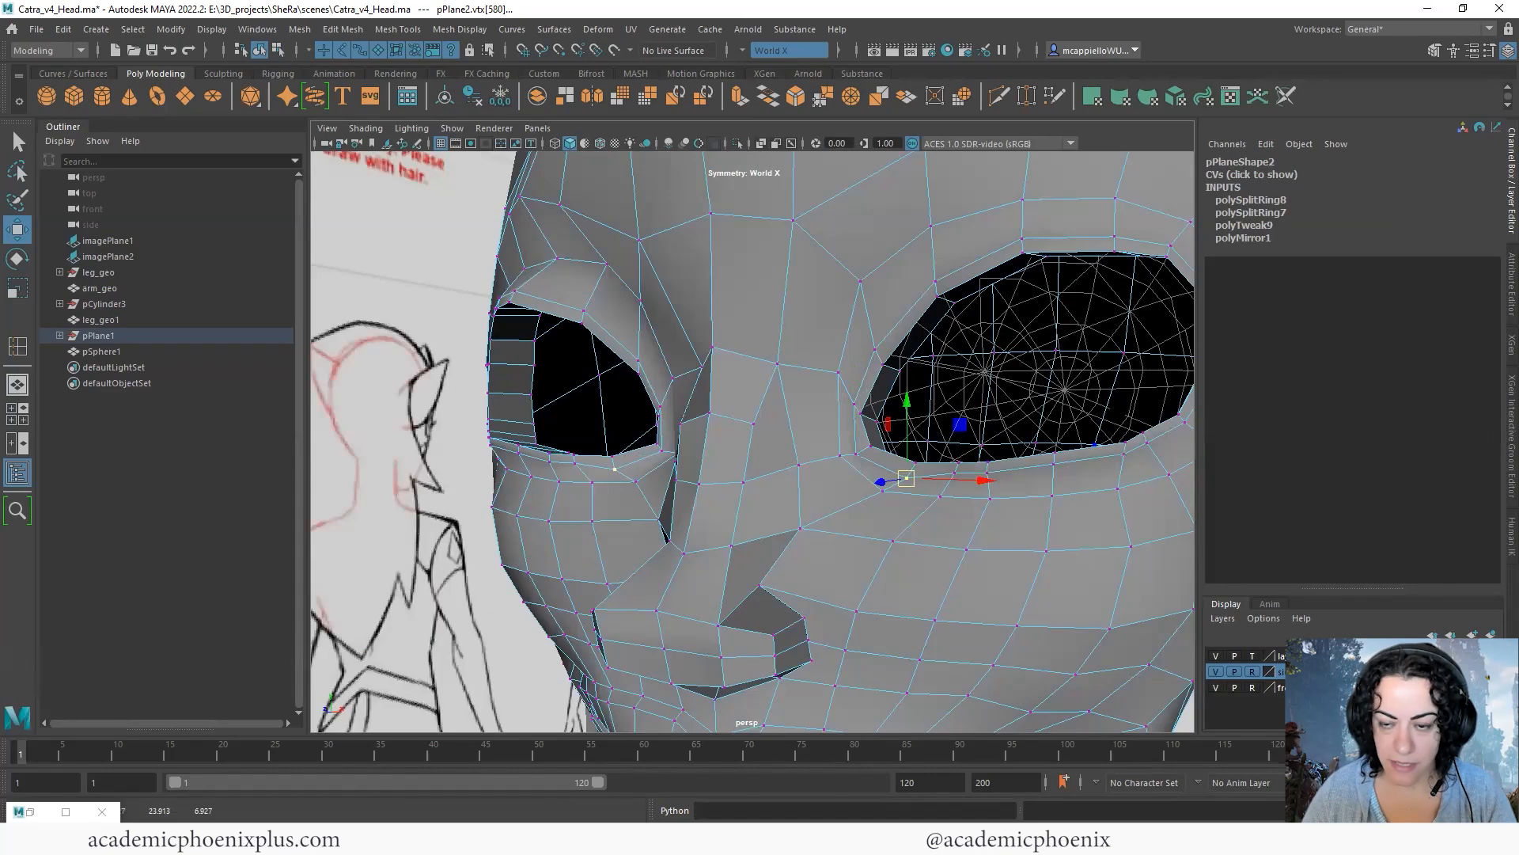
{"action": "scroll", "coordinate": [906, 372], "scroll_direction": "down", "scroll_amount": 2}
{"action": "left_click_drag", "start_coordinate": [906, 372], "coordinate": [936, 386], "text": "alt"}
{"action": "scroll", "coordinate": [894, 364], "scroll_direction": "down", "scroll_amount": 2}
{"action": "right_click_drag", "start_coordinate": [981, 393], "coordinate": [1033, 356]}
{"action": "key", "text": "3"}
{"action": "scroll", "coordinate": [1044, 411], "scroll_direction": "down", "scroll_amount": 5}
{"action": "left_click", "coordinate": [1045, 411]}
{"action": "left_click_drag", "start_coordinate": [1045, 411], "coordinate": [718, 523], "text": "alt"}
{"action": "scroll", "coordinate": [956, 381], "scroll_direction": "up", "scroll_amount": 4}
{"action": "left_click", "coordinate": [755, 487]}
- Relax the mesh around the chin and below the lower lip with Quad Draw
{"action": "key", "text": "1"}
{"action": "left_click_drag", "start_coordinate": [814, 435], "coordinate": [858, 457], "text": "alt"}
{"action": "left_click", "coordinate": [1434, 50]}
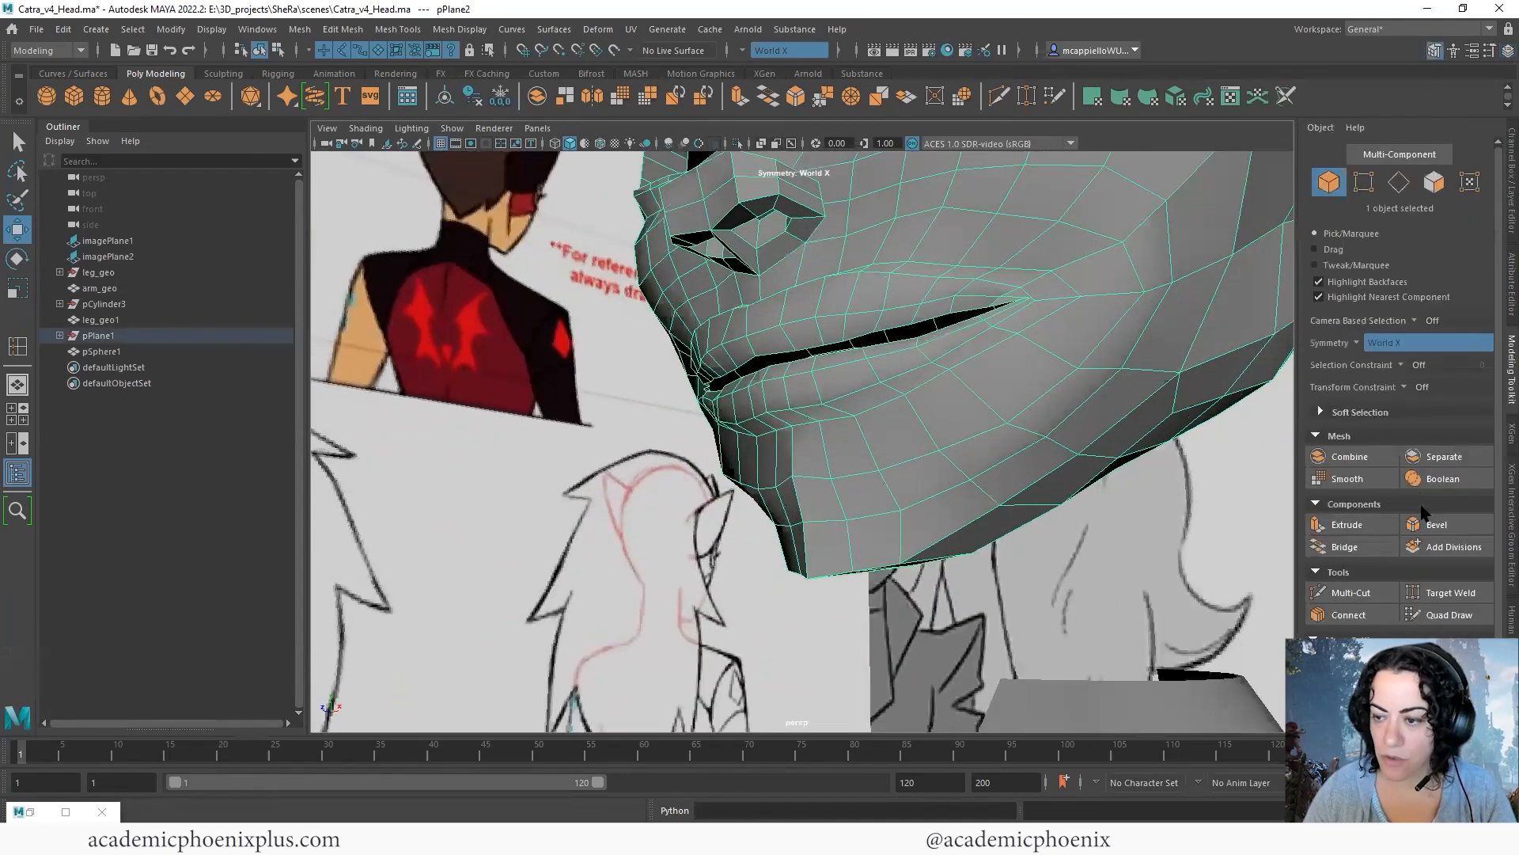
{"action": "left_click", "coordinate": [1441, 616]}
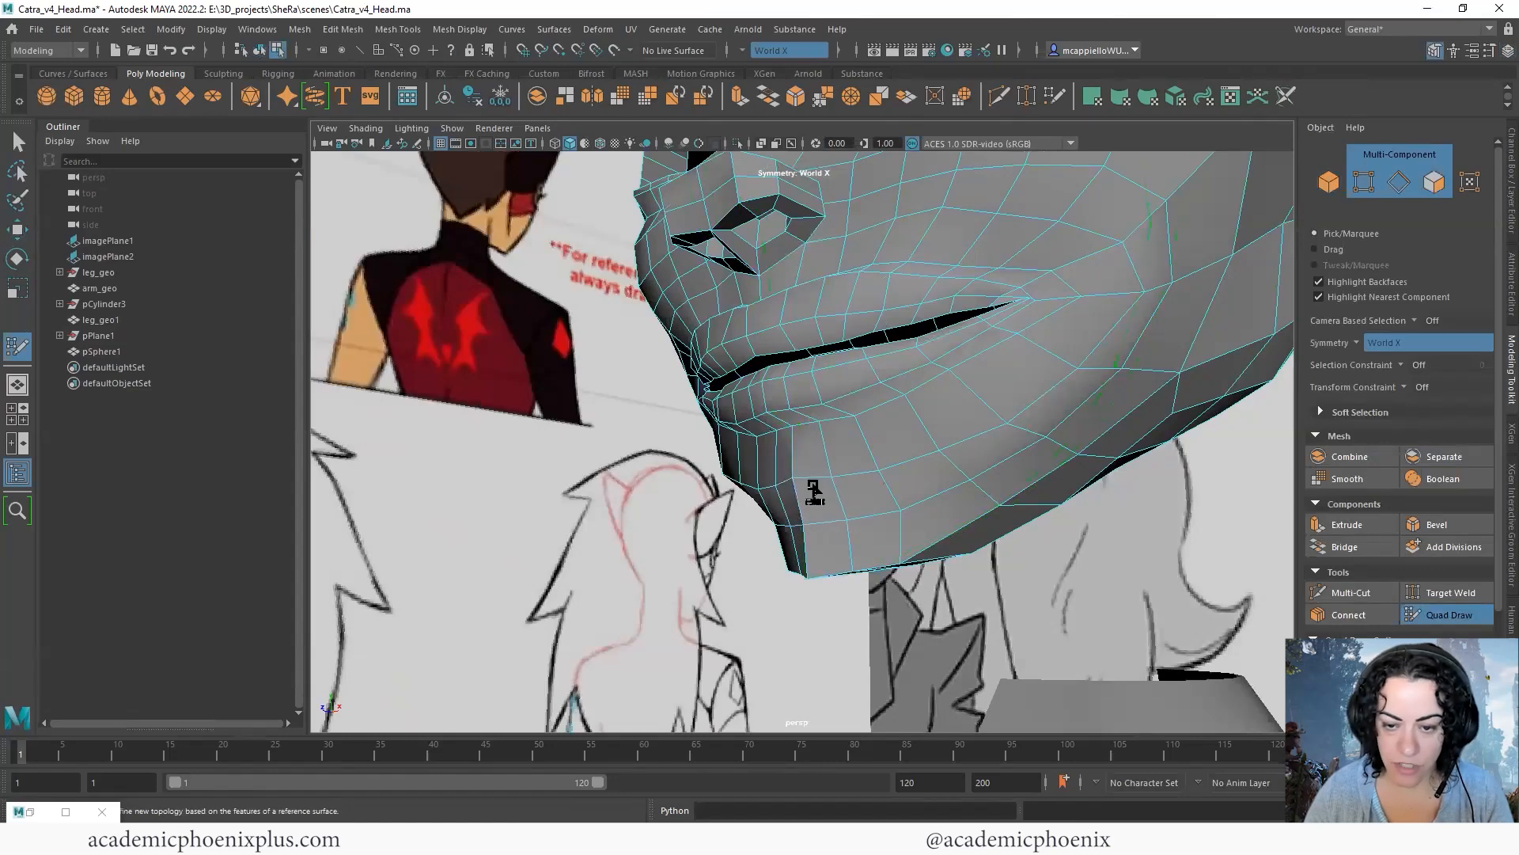
{"action": "left_click_drag", "start_coordinate": [910, 539], "coordinate": [970, 433], "text": "alt"}
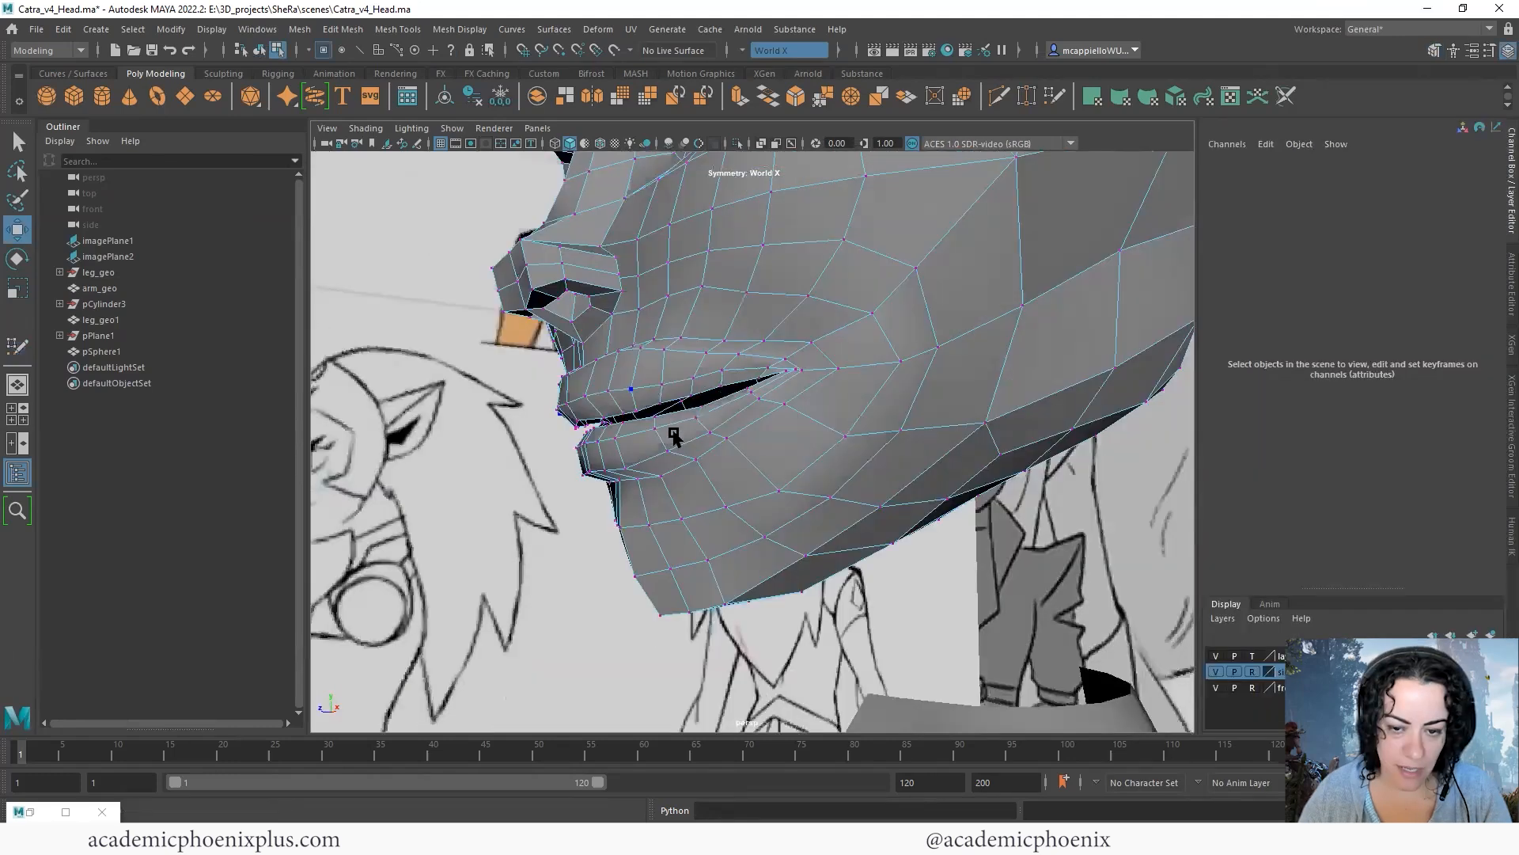
{"action": "left_click_drag", "start_coordinate": [674, 437], "coordinate": [712, 426], "text": "alt"}
- Move the vertices along the front of the chin forward in the perspective view
{"action": "left_click", "coordinate": [678, 493]}
{"action": "left_click_drag", "start_coordinate": [727, 557], "coordinate": [603, 559], "text": "alt"}
{"action": "left_click_drag", "start_coordinate": [601, 559], "coordinate": [612, 559]}
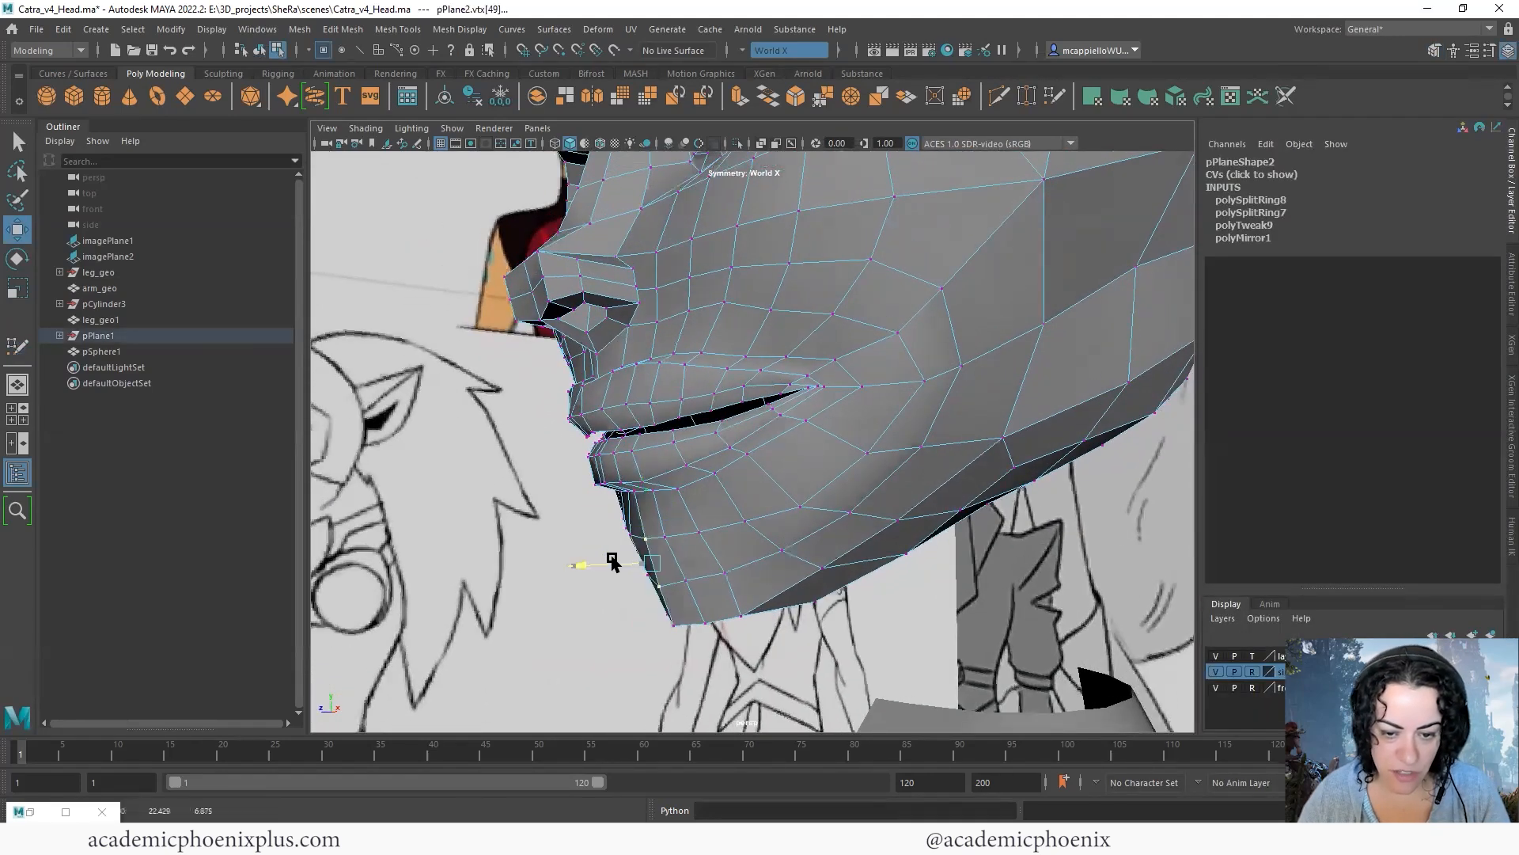
- Examine the head in smoothed display from the front, checking the reshaped chin and the mouth
{"action": "left_click_drag", "start_coordinate": [666, 489], "coordinate": [799, 489], "text": "alt"}
{"action": "key", "text": "3"}
{"action": "key", "text": "F8"}
{"action": "left_click", "coordinate": [1017, 505]}
{"action": "scroll", "coordinate": [910, 481], "scroll_direction": "up", "scroll_amount": 3}
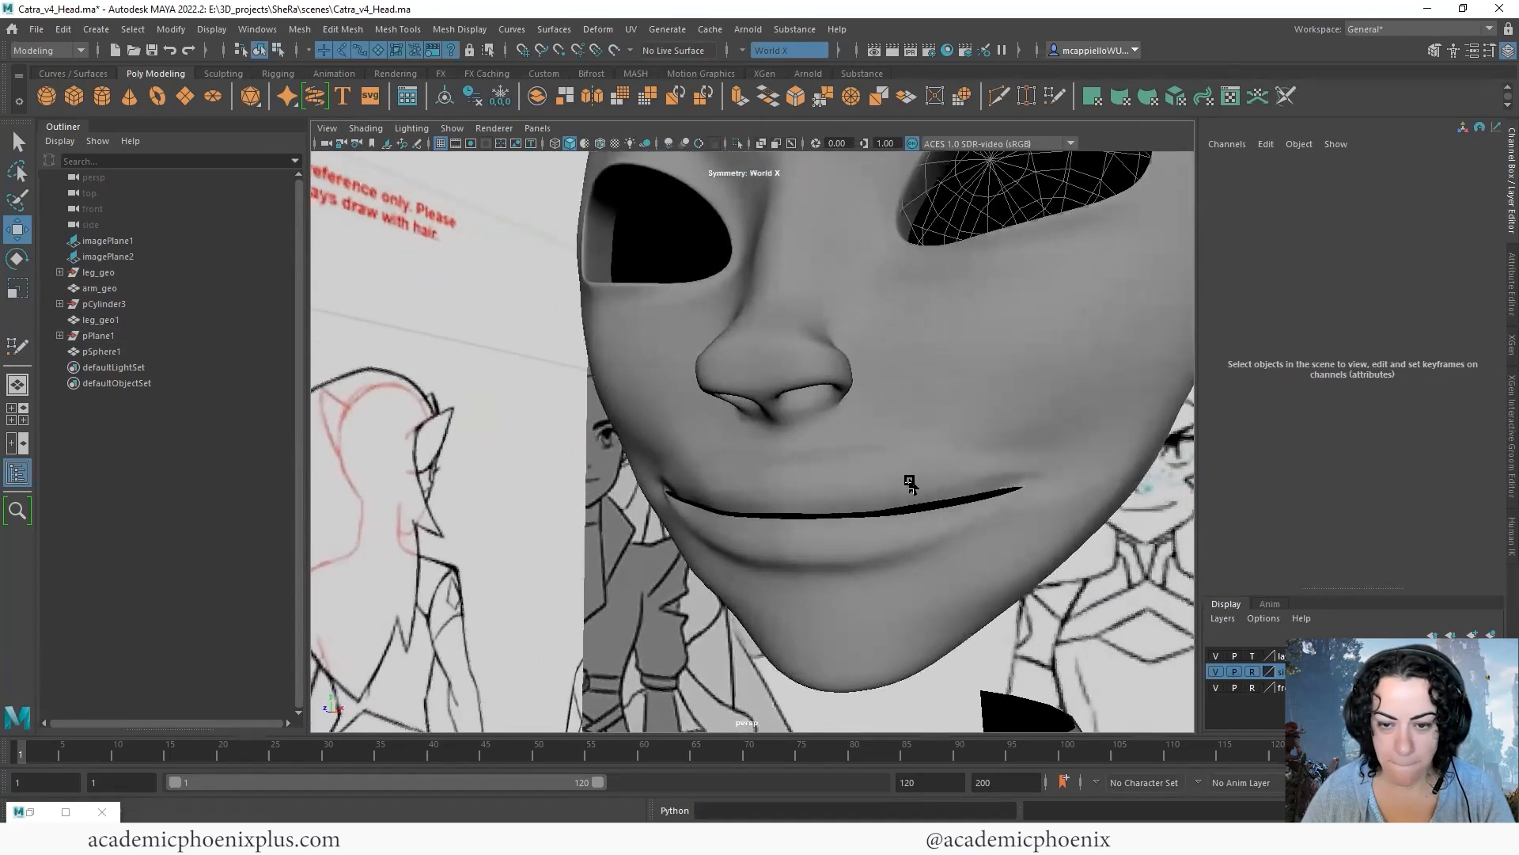
{"action": "left_click_drag", "start_coordinate": [910, 483], "coordinate": [895, 489], "text": "alt"}
{"action": "scroll", "coordinate": [899, 487], "scroll_direction": "up", "scroll_amount": 1}
- Insert an edge loop around the mouth close to the outer outline of the lips on the unsmoothed head
{"action": "left_click", "coordinate": [970, 478]}
{"action": "key", "text": "1"}
{"action": "scroll", "coordinate": [892, 477], "scroll_direction": "up", "scroll_amount": 2}
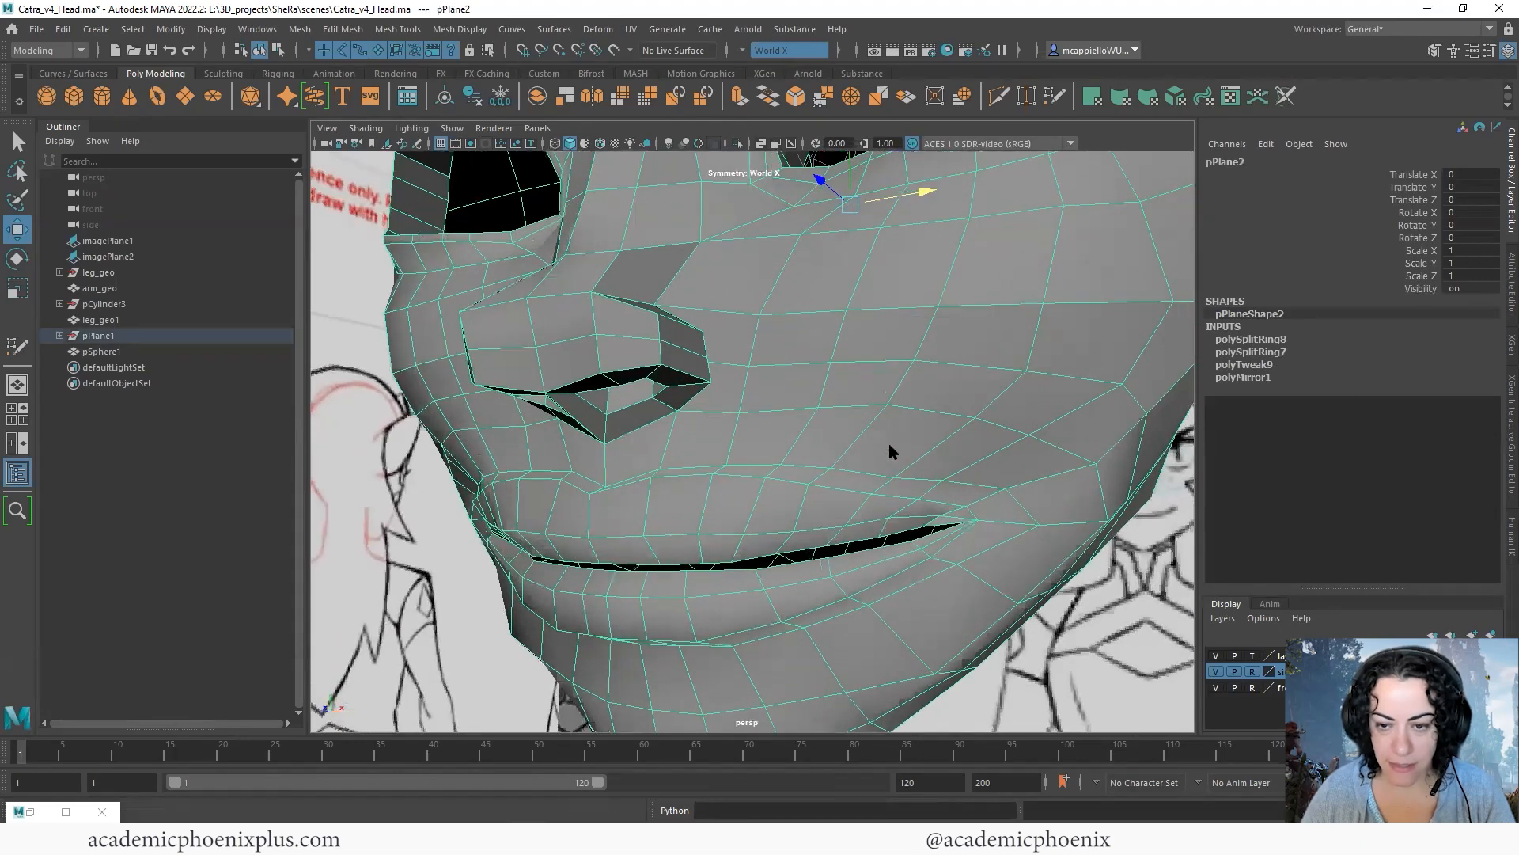
{"action": "scroll", "coordinate": [889, 473], "scroll_direction": "up", "scroll_amount": 2}
{"action": "key", "text": "F10"}
{"action": "right_click_drag", "start_coordinate": [831, 444], "coordinate": [858, 379]}
{"action": "right_click_drag", "start_coordinate": [797, 507], "coordinate": [705, 445], "text": "shift"}
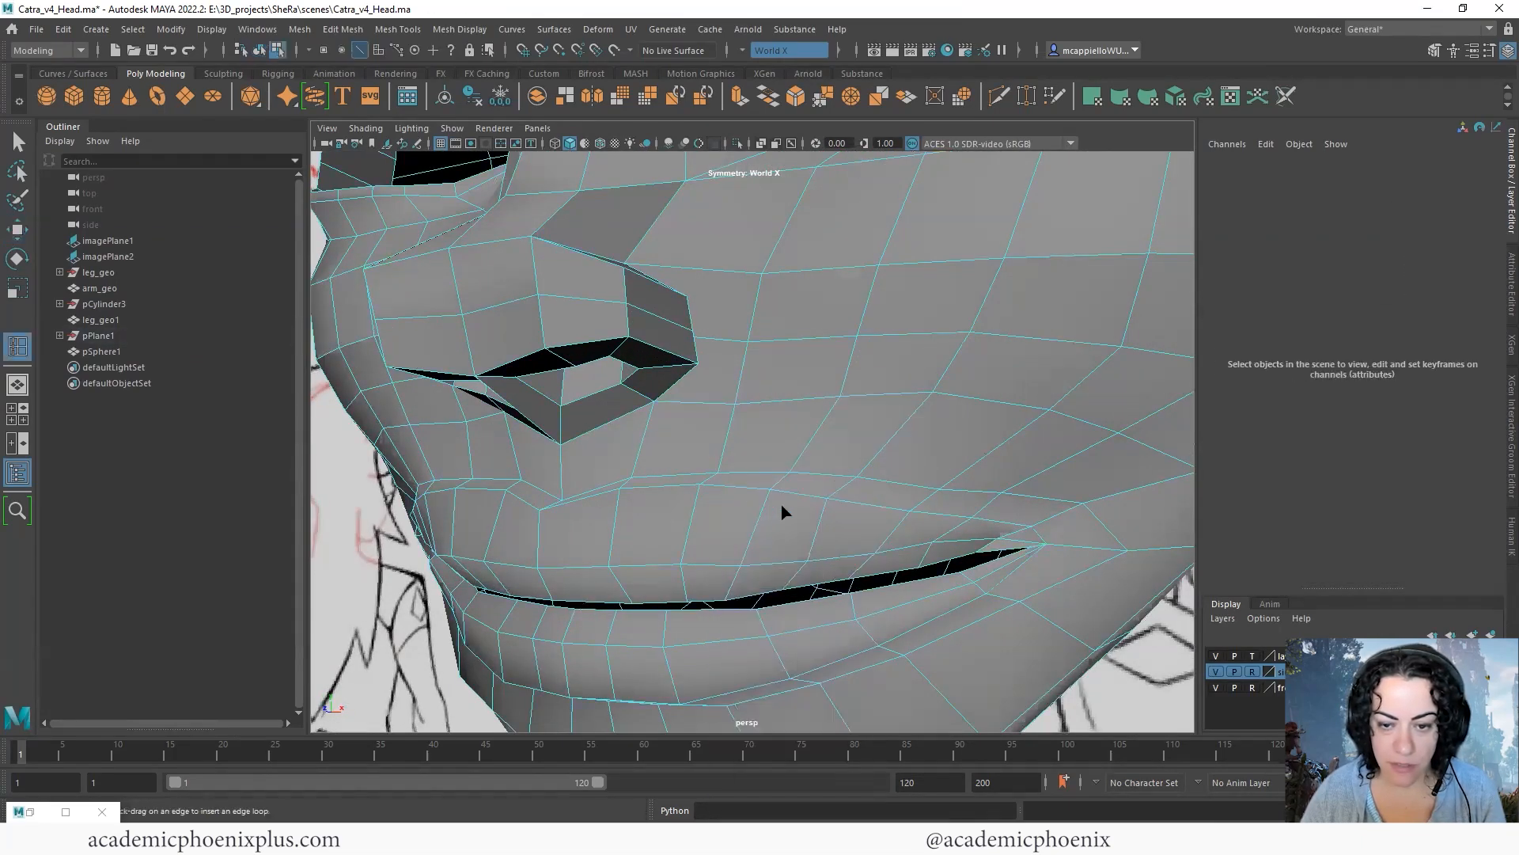
{"action": "left_click", "coordinate": [775, 500]}
{"action": "key", "text": "w"}
{"action": "left_click_drag", "start_coordinate": [469, 359], "coordinate": [471, 529], "text": "alt"}
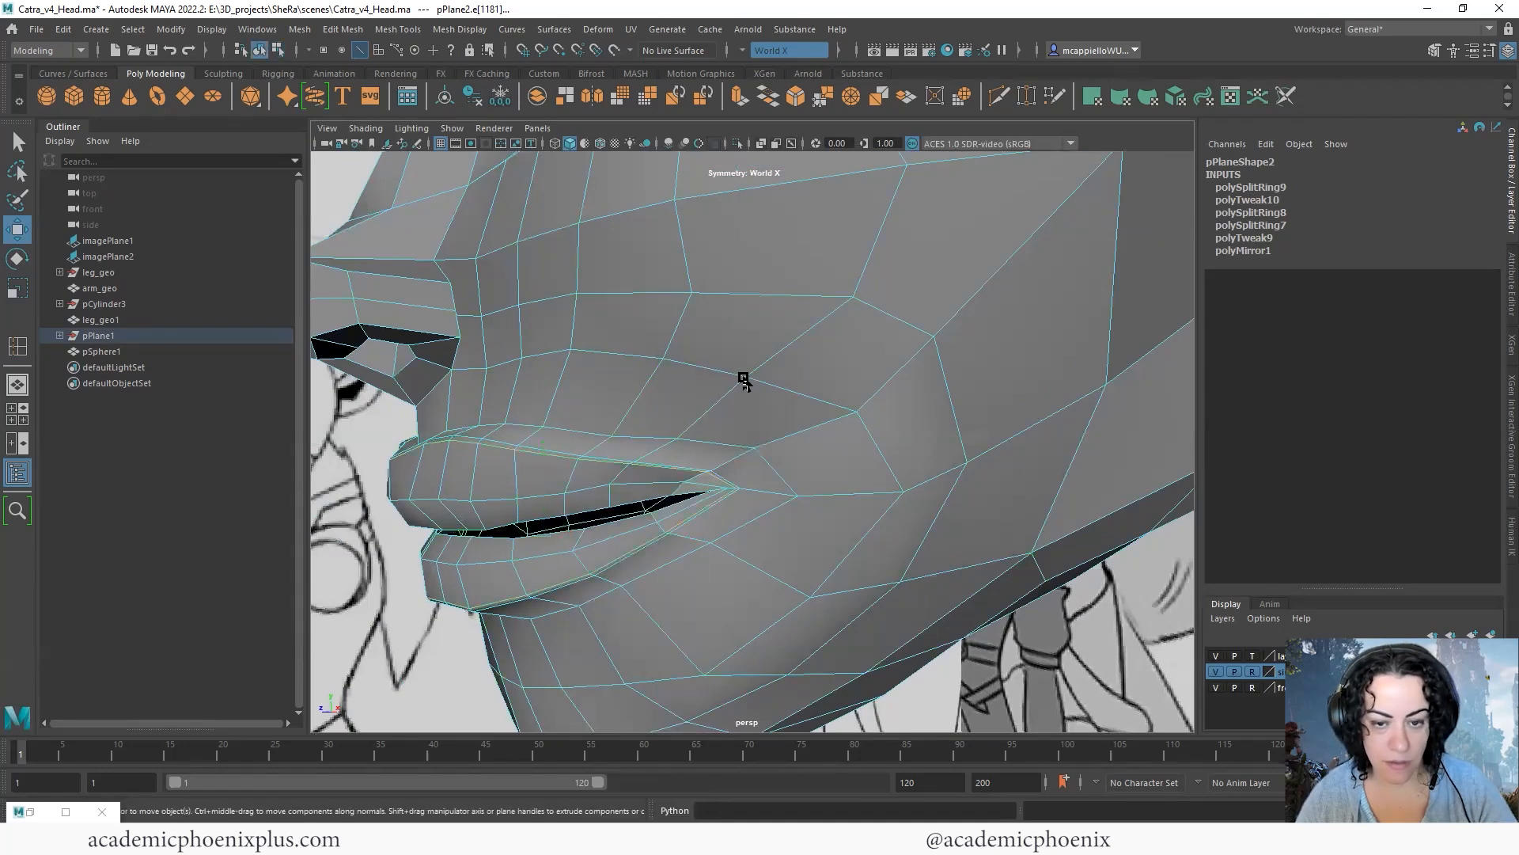
- Examine the lips and lower face in smoothed display from several angles and distances
{"action": "key", "text": "F8"}
{"action": "key", "text": "3"}
{"action": "scroll", "coordinate": [686, 378], "scroll_direction": "down", "scroll_amount": 5}
{"action": "left_click_drag", "start_coordinate": [782, 369], "coordinate": [902, 348], "text": "alt"}
{"action": "left_click", "coordinate": [939, 567]}
{"action": "left_click_drag", "start_coordinate": [999, 562], "coordinate": [902, 482], "text": "alt"}
{"action": "scroll", "coordinate": [762, 453], "scroll_direction": "down", "scroll_amount": 5}
{"action": "scroll", "coordinate": [900, 484], "scroll_direction": "up", "scroll_amount": 5}
- Reposition individual vertices on the lower cheek and jaw behind and below the mouth corner
{"action": "left_click", "coordinate": [831, 523]}
{"action": "key", "text": "1"}
{"action": "middle_click_drag", "start_coordinate": [766, 546], "coordinate": [723, 513], "text": "alt"}
{"action": "right_click_drag", "start_coordinate": [723, 514], "coordinate": [669, 520]}
{"action": "left_click", "coordinate": [687, 587]}
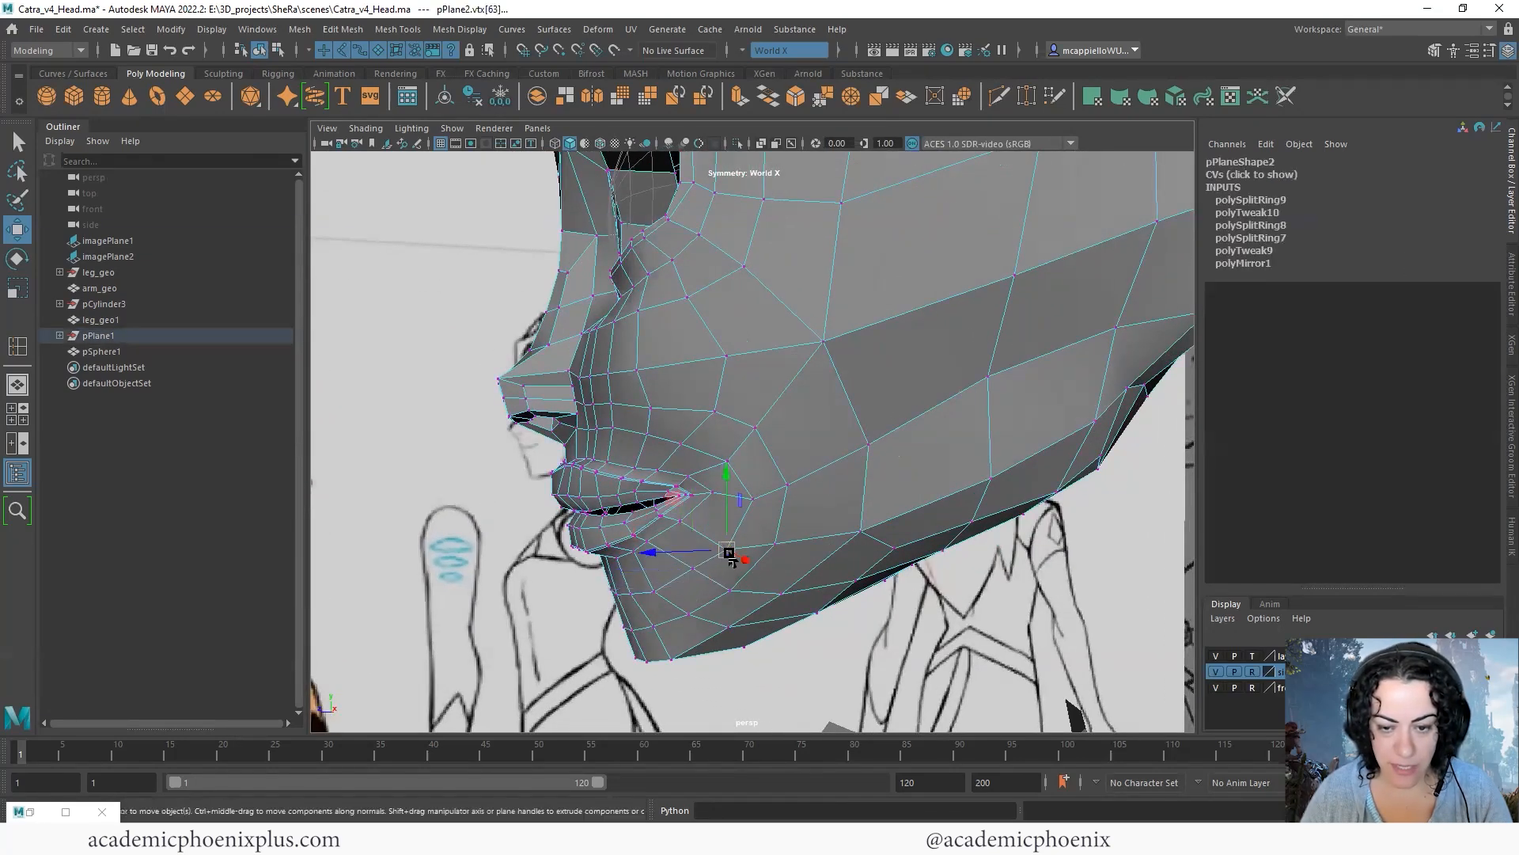
{"action": "left_click_drag", "start_coordinate": [898, 534], "coordinate": [780, 475], "text": "alt"}
{"action": "scroll", "coordinate": [782, 476], "scroll_direction": "down", "scroll_amount": 5}
{"action": "left_click_drag", "start_coordinate": [985, 475], "coordinate": [952, 462], "text": "alt"}
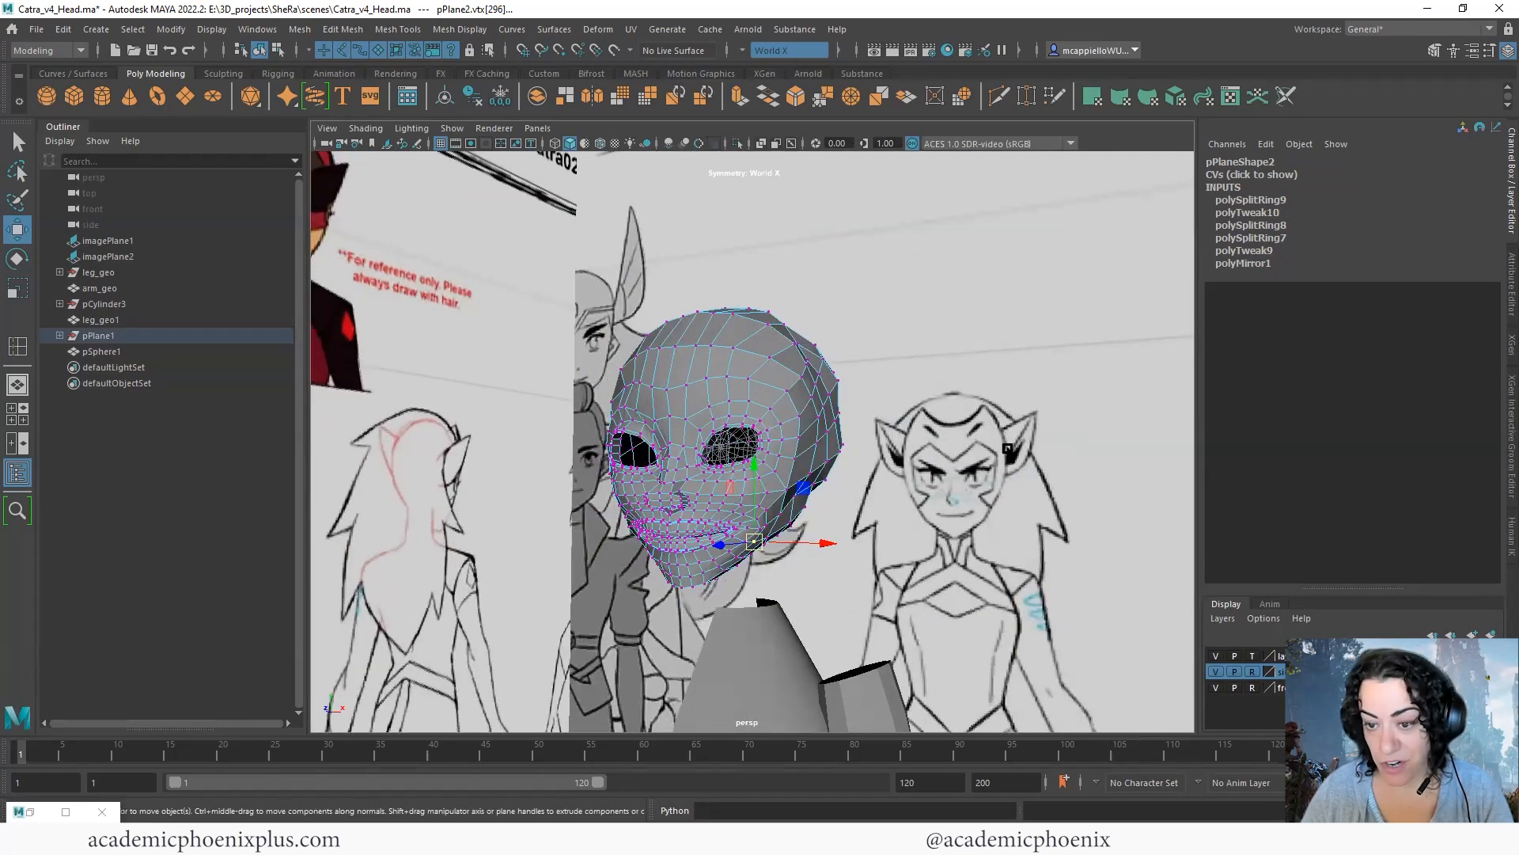
- Adjust the vertices at the crown and upper side of the skull to round out the head outline
{"action": "right_click_drag", "start_coordinate": [821, 403], "coordinate": [858, 389]}
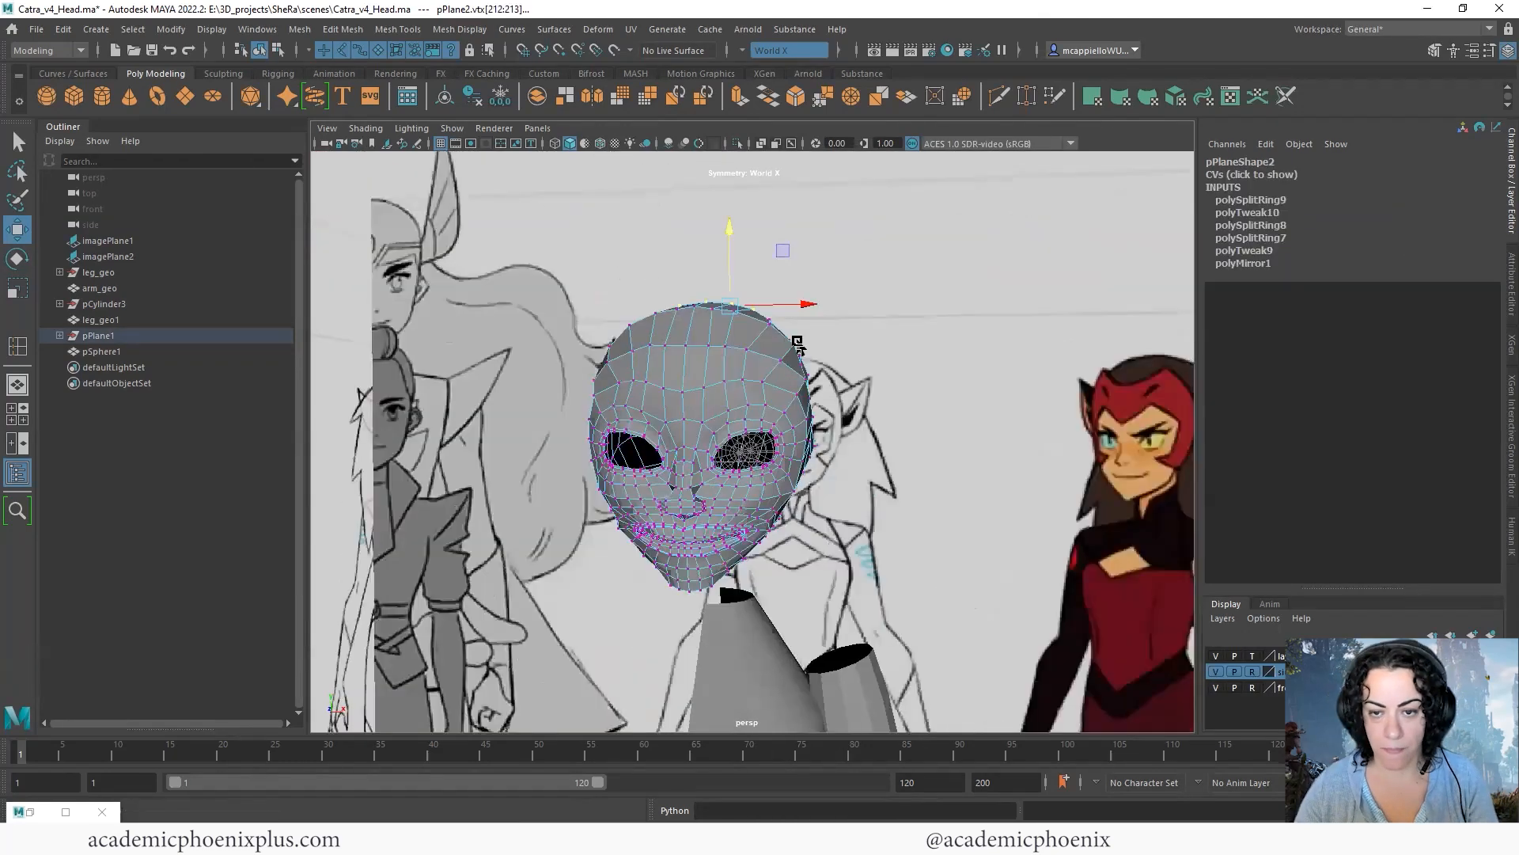
{"action": "left_click_drag", "start_coordinate": [797, 348], "coordinate": [869, 360], "text": "alt"}
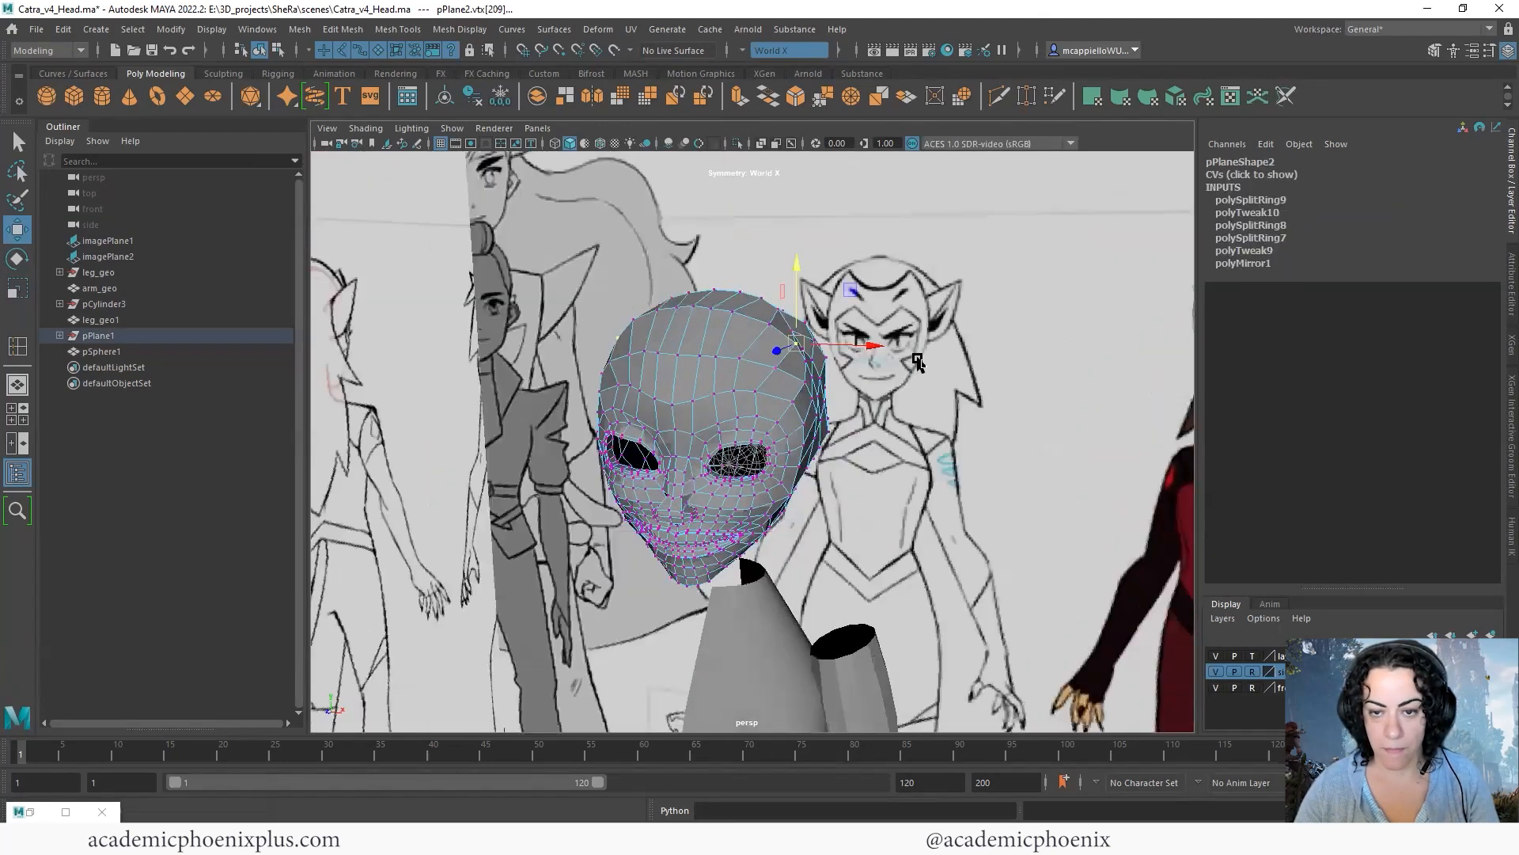
{"action": "left_click_drag", "start_coordinate": [912, 360], "coordinate": [881, 351], "text": "alt"}
{"action": "left_click", "coordinate": [817, 351]}
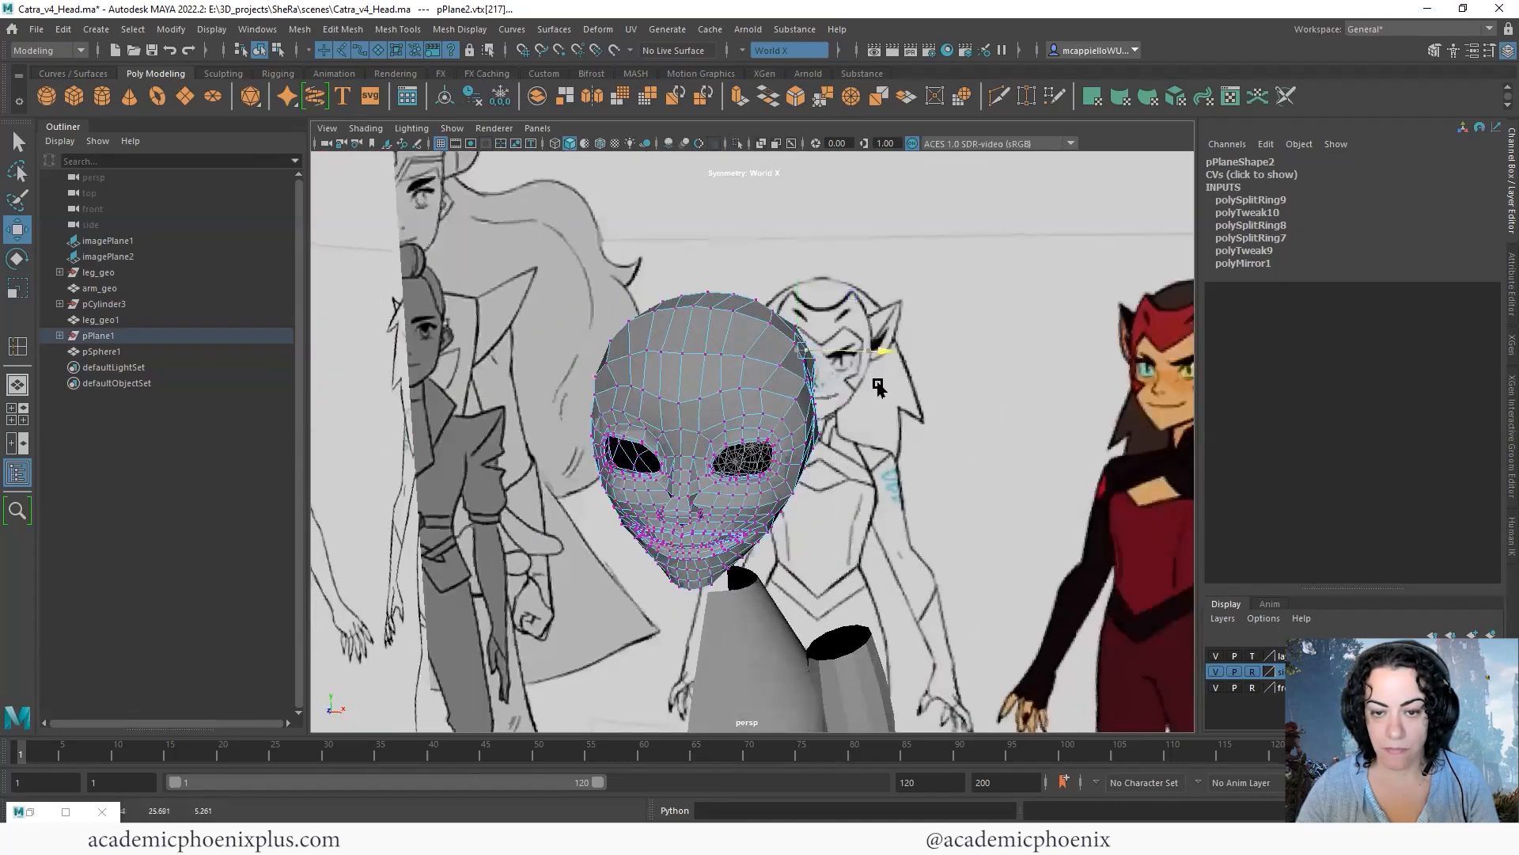
{"action": "left_click_drag", "start_coordinate": [771, 372], "coordinate": [809, 341], "text": "alt"}
{"action": "right_click_drag", "start_coordinate": [767, 370], "coordinate": [847, 346]}
{"action": "right_click_drag", "start_coordinate": [910, 431], "coordinate": [848, 519], "text": "alt"}
- Examine the whole head as an object from the side and front, checking its smoothed outline
{"action": "left_click", "coordinate": [848, 519]}
{"action": "left_click_drag", "start_coordinate": [849, 518], "coordinate": [724, 507], "text": "alt"}
{"action": "left_click", "coordinate": [732, 506]}
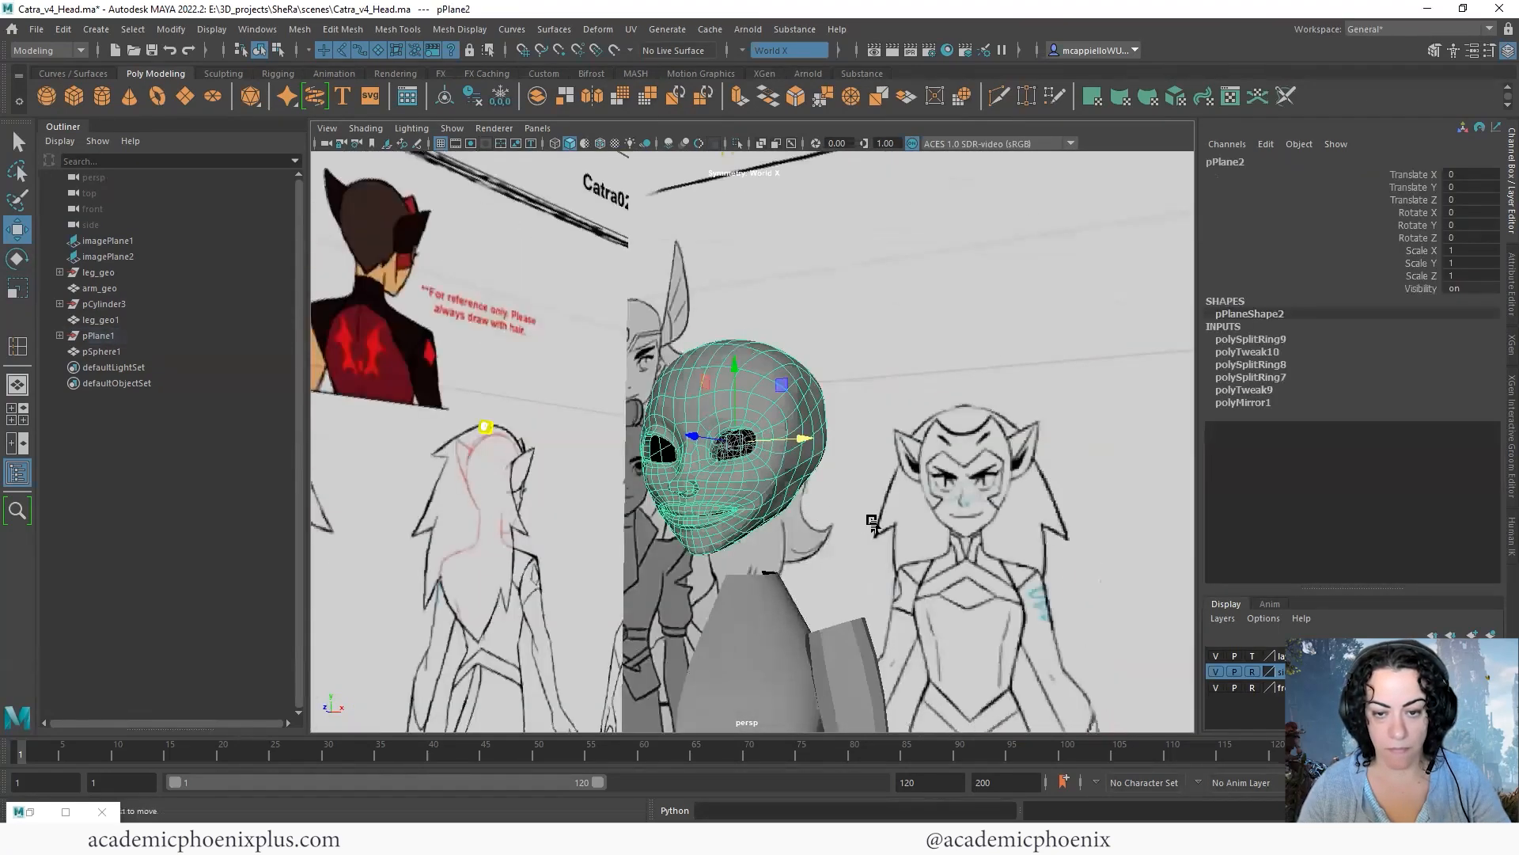
{"action": "left_click", "coordinate": [816, 532]}
{"action": "left_click_drag", "start_coordinate": [816, 532], "coordinate": [994, 467], "text": "alt"}
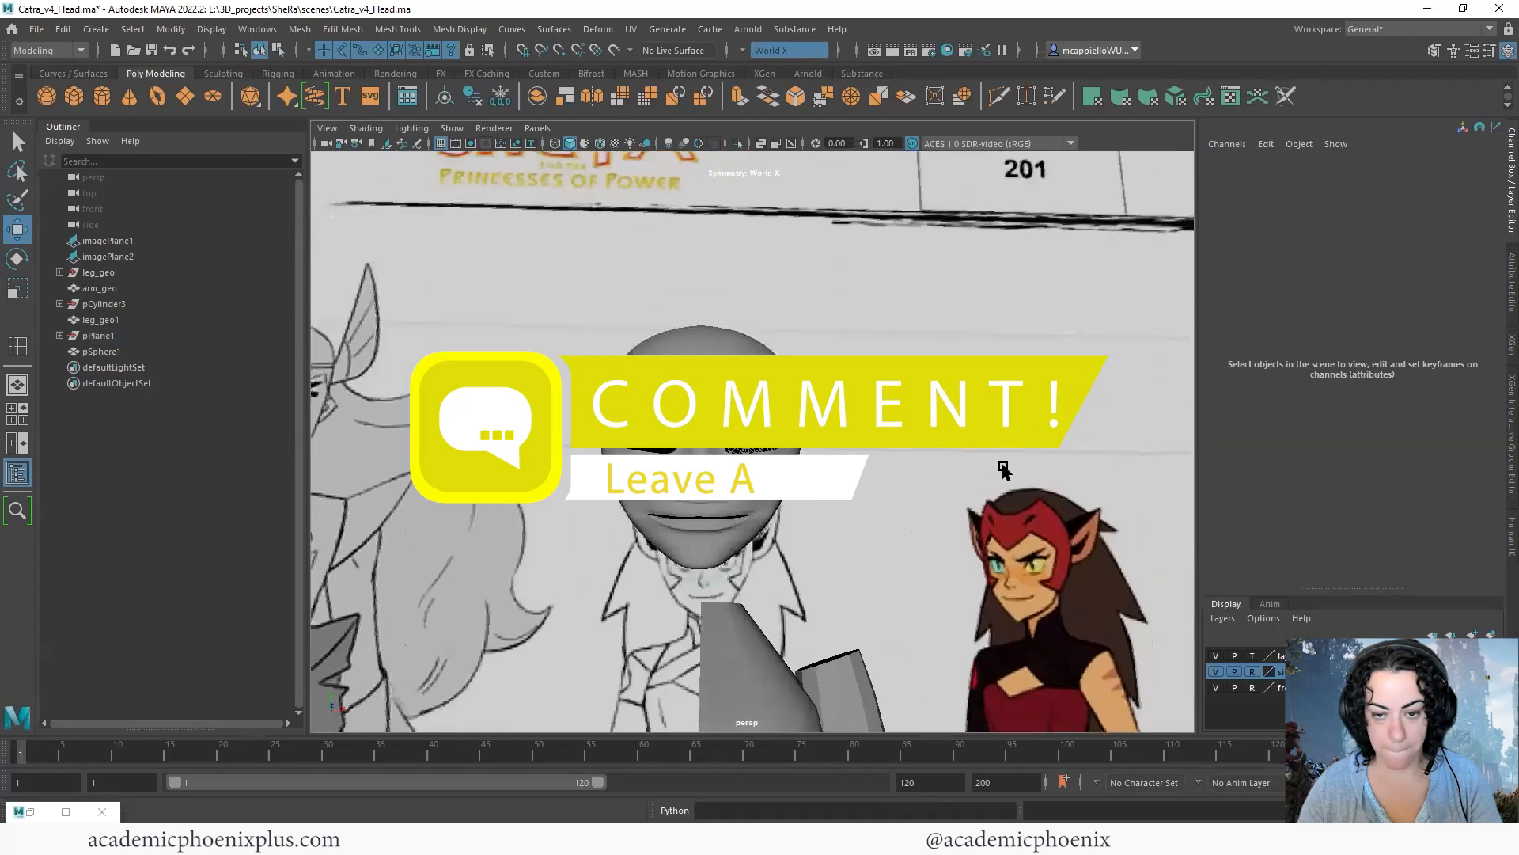
{"action": "right_click_drag", "start_coordinate": [994, 468], "coordinate": [872, 485], "text": "alt"}
{"action": "left_click_drag", "start_coordinate": [871, 485], "coordinate": [924, 436], "text": "alt"}
- Move individual cheek vertices level with the mouth corners sideways, keeping World X symmetry on
{"action": "left_click", "coordinate": [799, 526]}
{"action": "key", "text": "1"}
{"action": "left_click_drag", "start_coordinate": [854, 524], "coordinate": [781, 533], "text": "alt"}
{"action": "right_click_drag", "start_coordinate": [689, 431], "coordinate": [752, 419], "text": "alt"}
{"action": "key", "text": "F9"}
{"action": "left_click", "coordinate": [834, 538]}
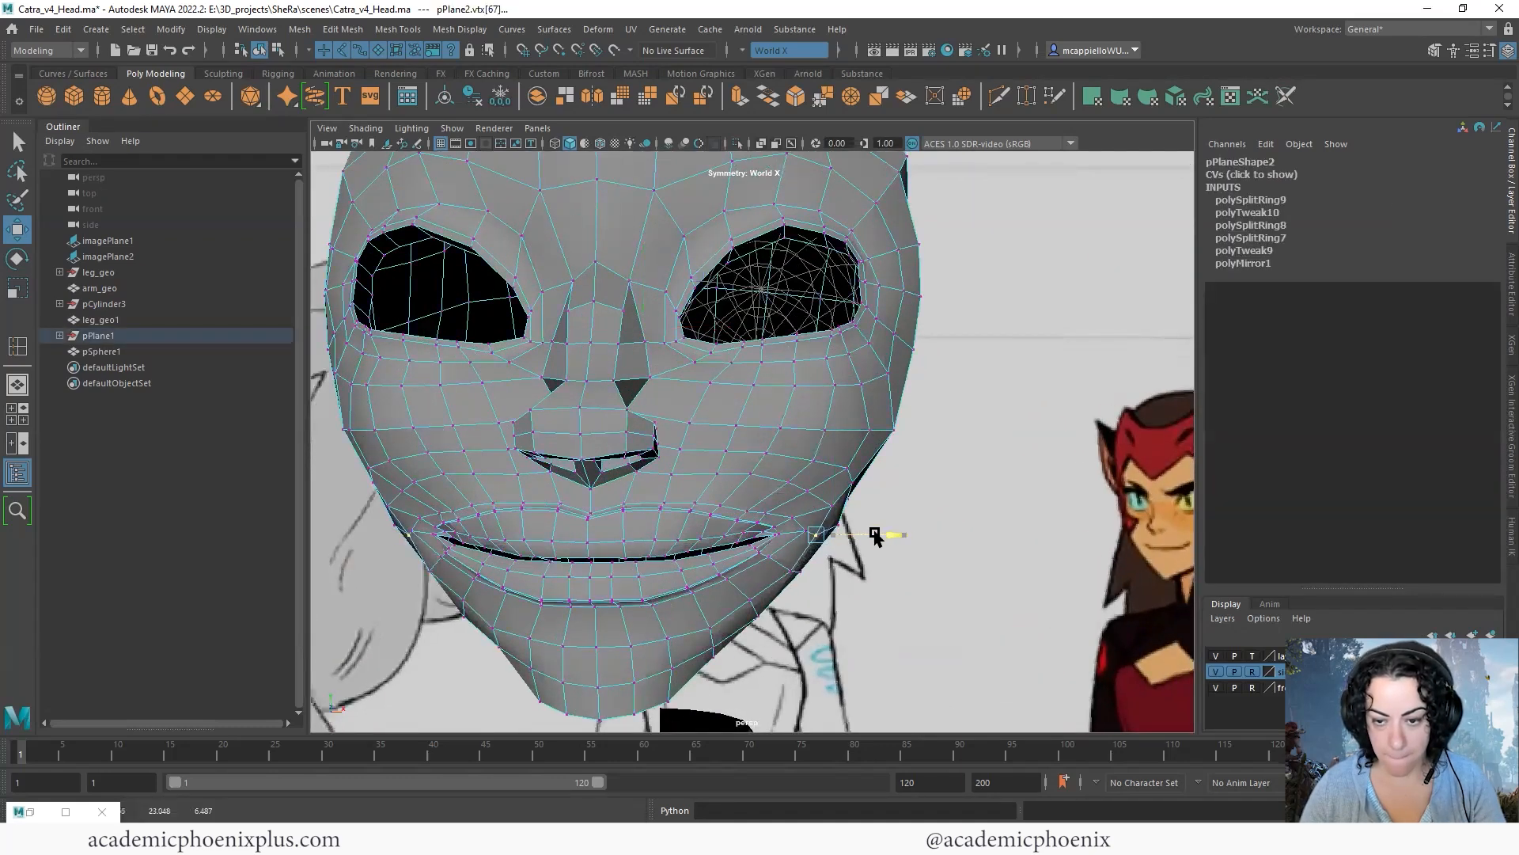
{"action": "left_click", "coordinate": [805, 531]}
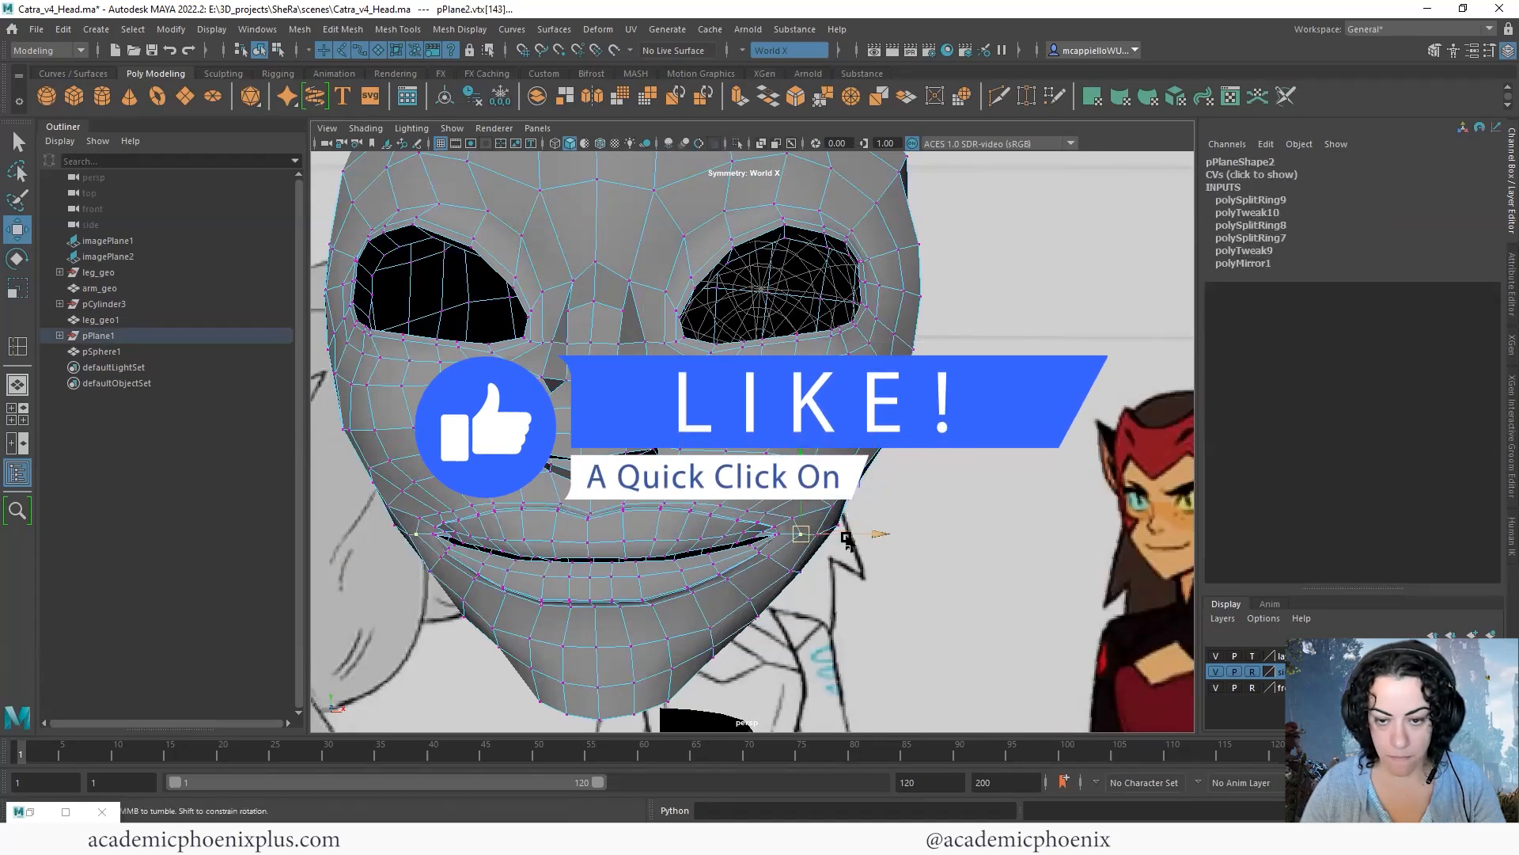
{"action": "left_click_drag", "start_coordinate": [780, 532], "coordinate": [633, 487], "text": "alt"}
{"action": "left_click", "coordinate": [682, 468]}
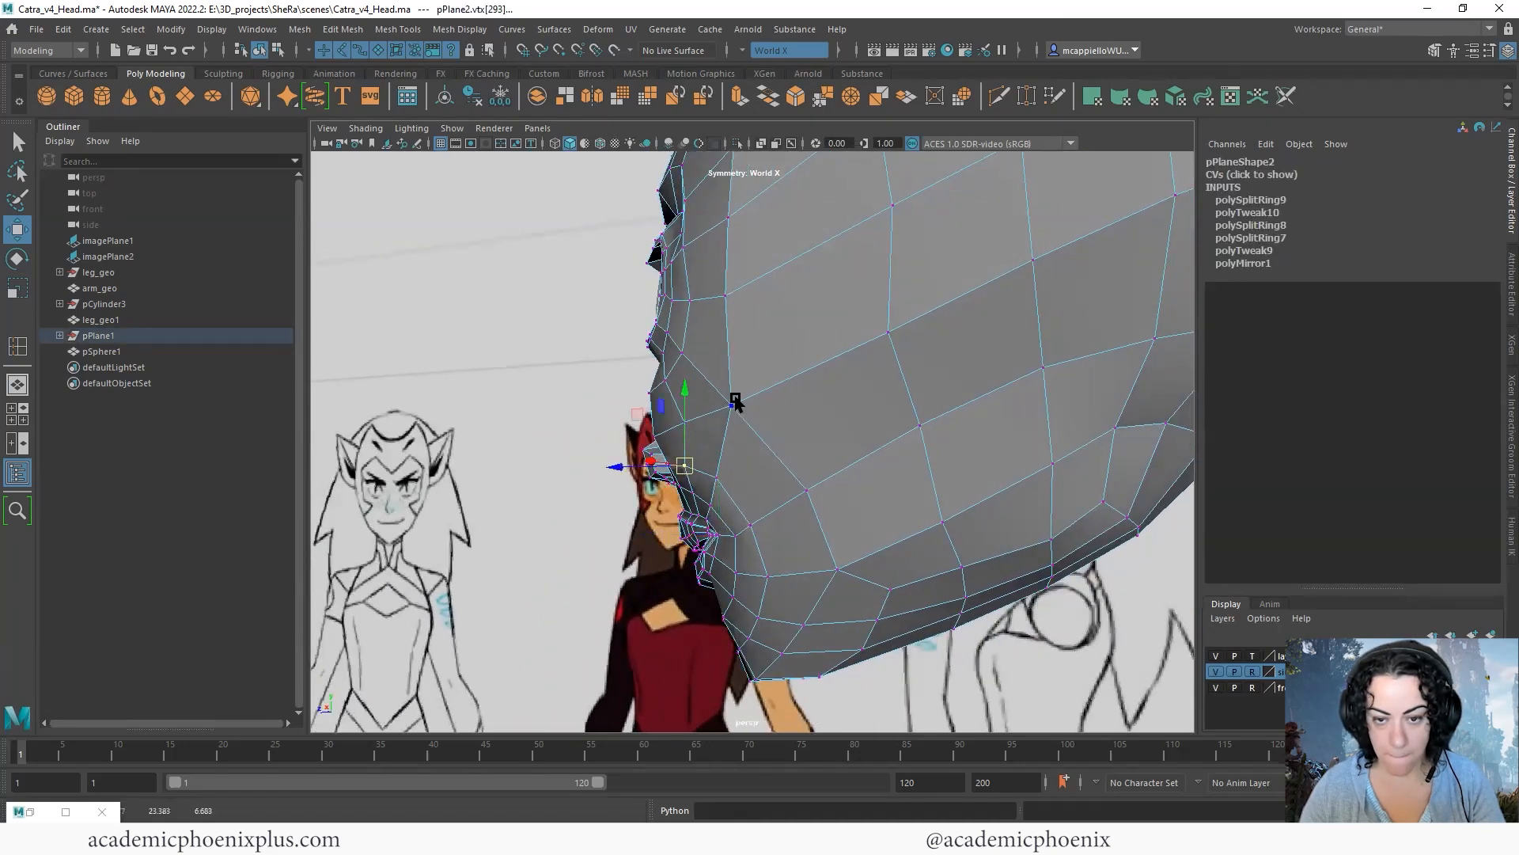
- Reposition the cheek vertices above and beside the mouth corner, shaping them from side and three-quarter views
{"action": "left_click_drag", "start_coordinate": [765, 461], "coordinate": [1017, 468], "text": "alt"}
{"action": "left_click_drag", "start_coordinate": [828, 501], "coordinate": [981, 510], "text": "alt"}
{"action": "left_click", "coordinate": [820, 494]}
{"action": "left_click_drag", "start_coordinate": [877, 502], "coordinate": [546, 523]}
{"action": "left_click_drag", "start_coordinate": [800, 508], "coordinate": [688, 503], "text": "alt"}
{"action": "right_click_drag", "start_coordinate": [688, 502], "coordinate": [776, 491], "text": "alt"}
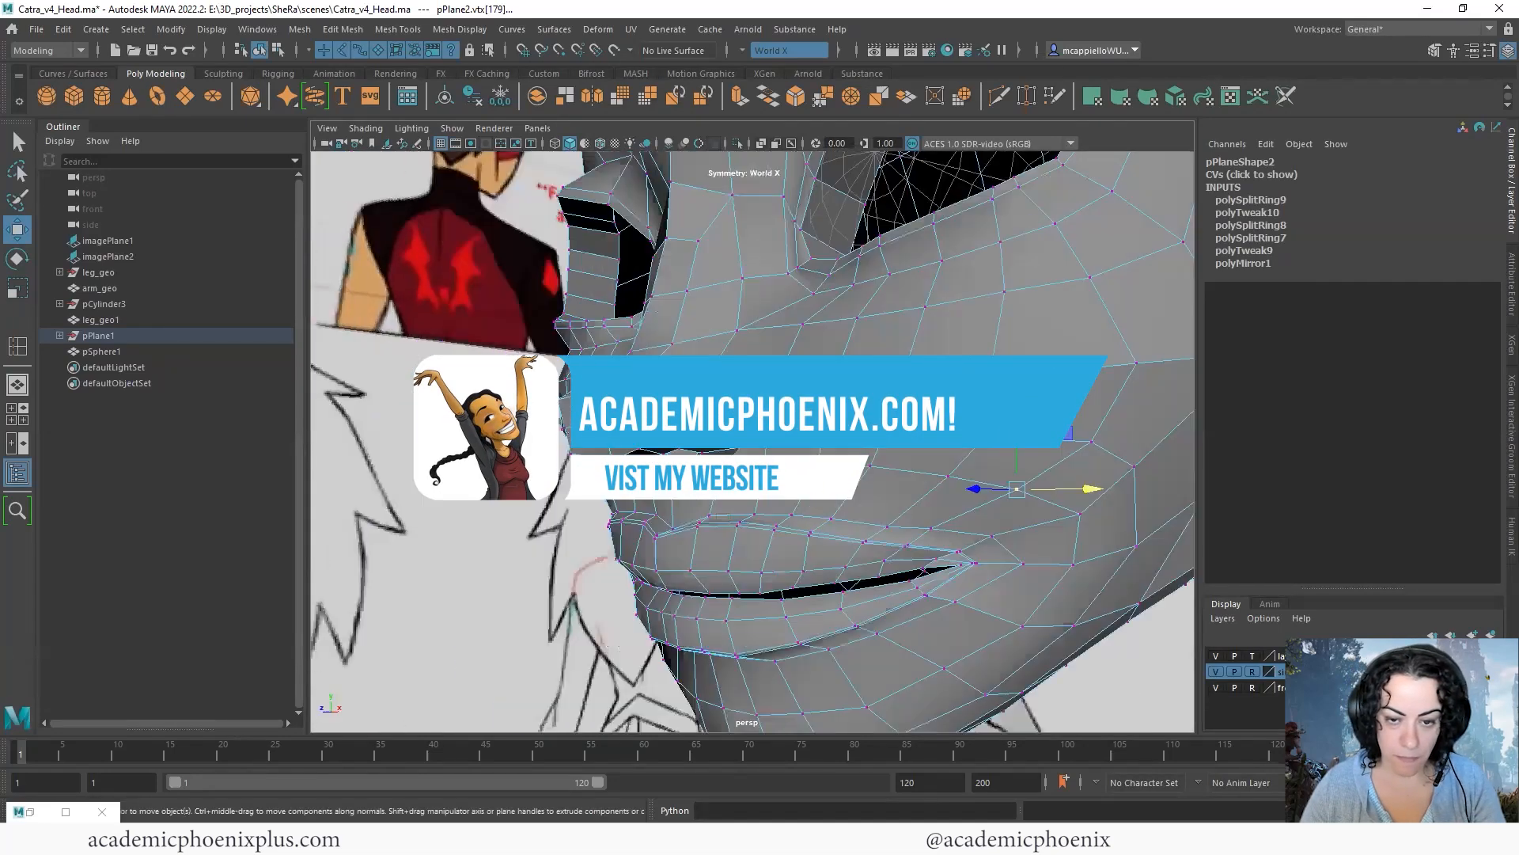
{"action": "left_click_drag", "start_coordinate": [792, 499], "coordinate": [772, 510], "text": "alt"}
{"action": "right_click_drag", "start_coordinate": [772, 510], "coordinate": [772, 463]}
{"action": "left_click_drag", "start_coordinate": [772, 511], "coordinate": [694, 532], "text": "alt"}
- Select the symmetric vertical edges between the nostrils and the upper lip
{"action": "left_click", "coordinate": [692, 528]}
{"action": "left_click_drag", "start_coordinate": [831, 479], "coordinate": [851, 447], "text": "alt"}
{"action": "mouse_move", "coordinate": [610, 495]}
{"action": "left_mouse_down", "text": "alt"}
{"action": "mouse_move", "coordinate": [693, 522]}
{"action": "mouse_move", "coordinate": [626, 513]}
{"action": "left_mouse_up", "text": "alt"}
{"action": "left_click_drag", "start_coordinate": [770, 520], "coordinate": [859, 498], "text": "alt"}
{"action": "left_click_drag", "start_coordinate": [604, 502], "coordinate": [736, 491], "text": "alt"}
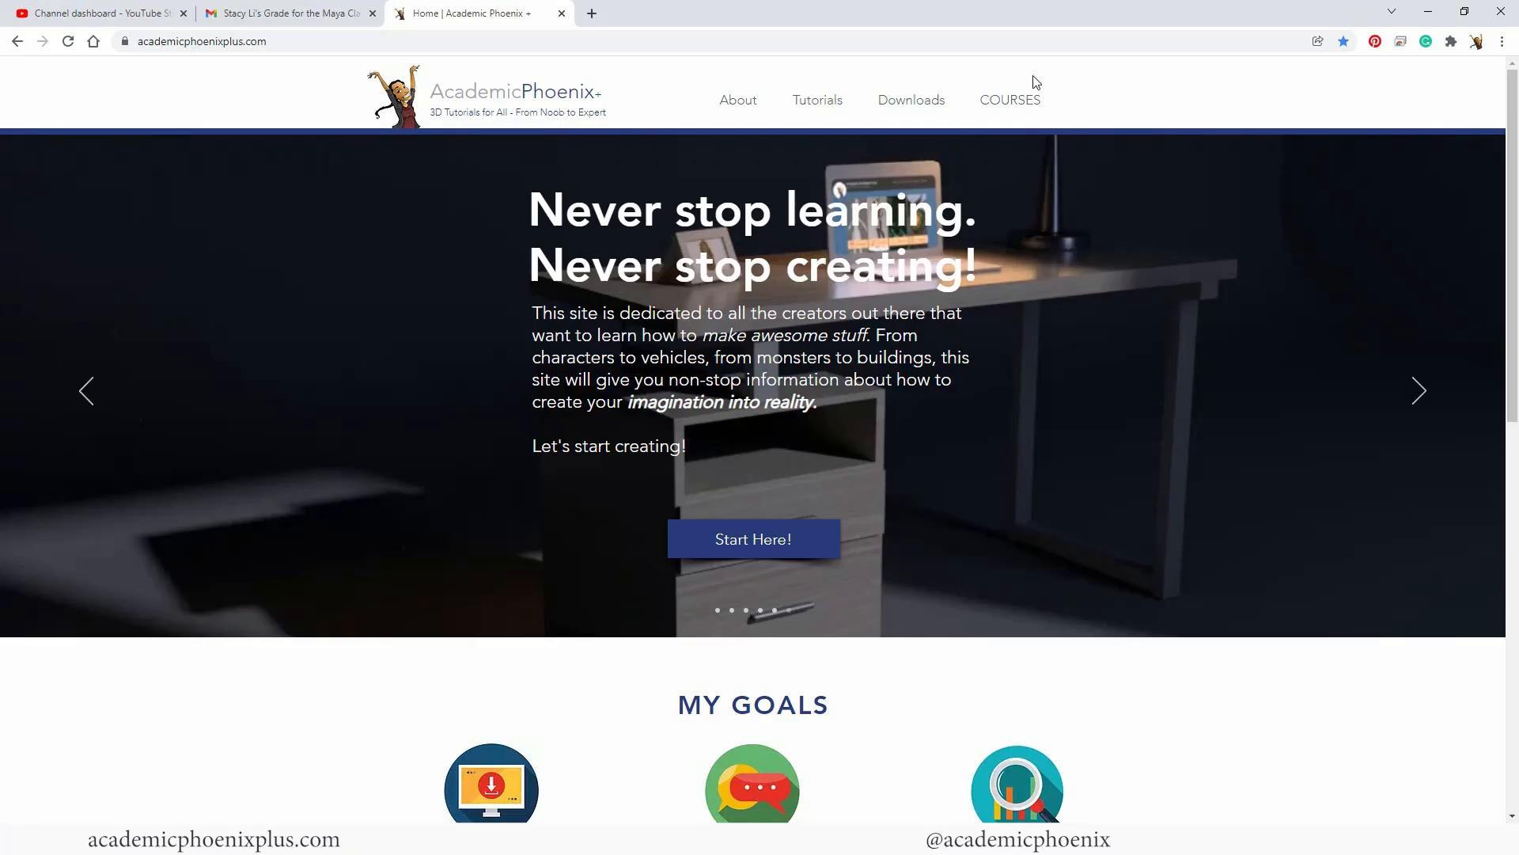
- Browse the Courses page of the Academic Phoenix website, viewing the still life and 3D modeling course pages
{"action": "left_click", "coordinate": [1011, 117]}
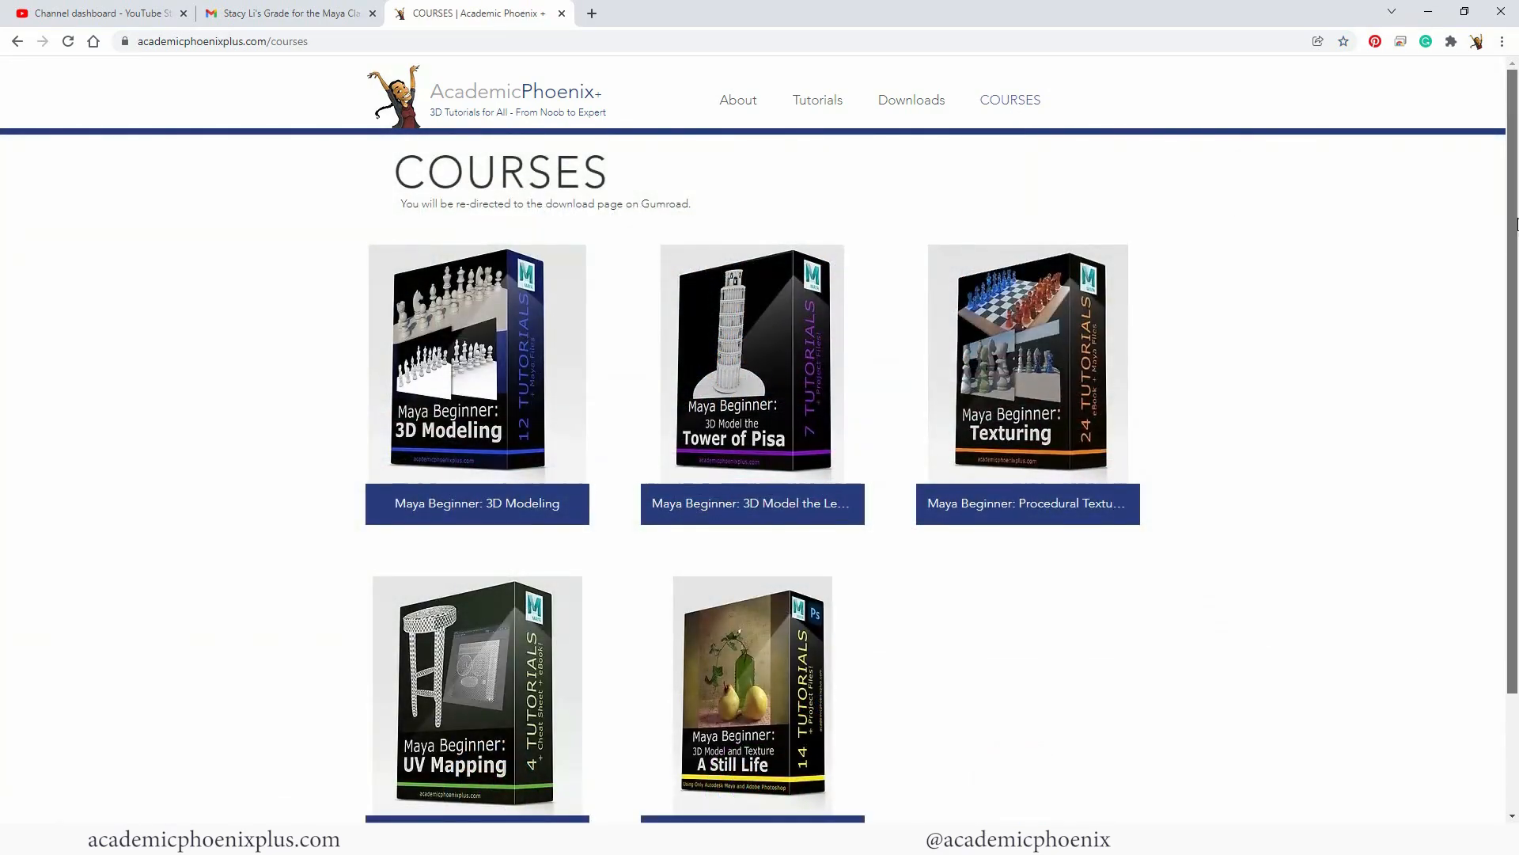
{"action": "scroll", "coordinate": [1330, 310], "scroll_direction": "down", "scroll_amount": 1}
{"action": "left_click", "coordinate": [778, 642]}
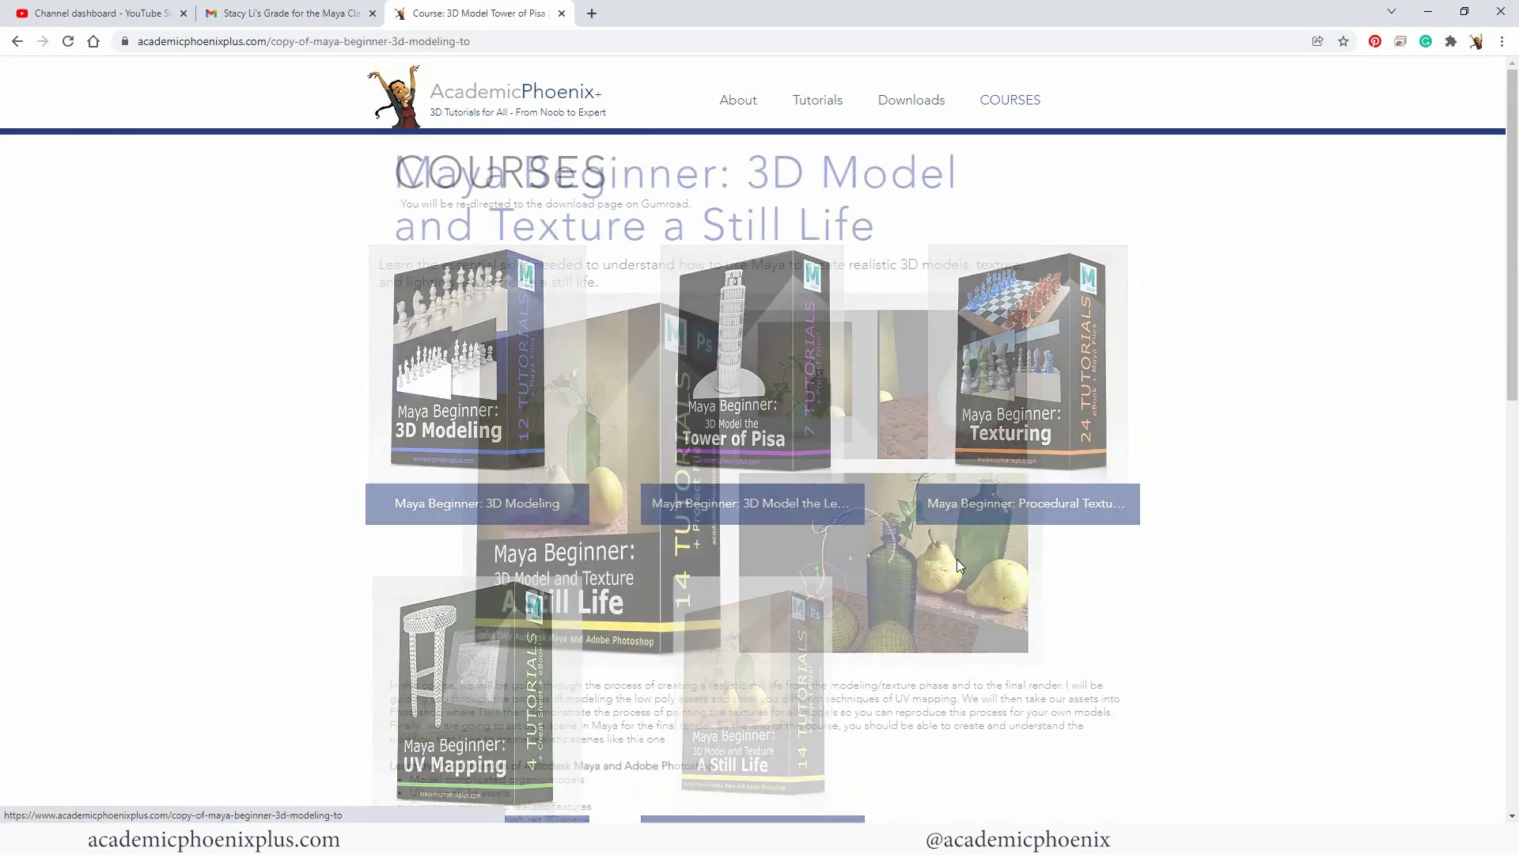
{"action": "scroll", "coordinate": [1510, 294], "scroll_direction": "down", "scroll_amount": 2}
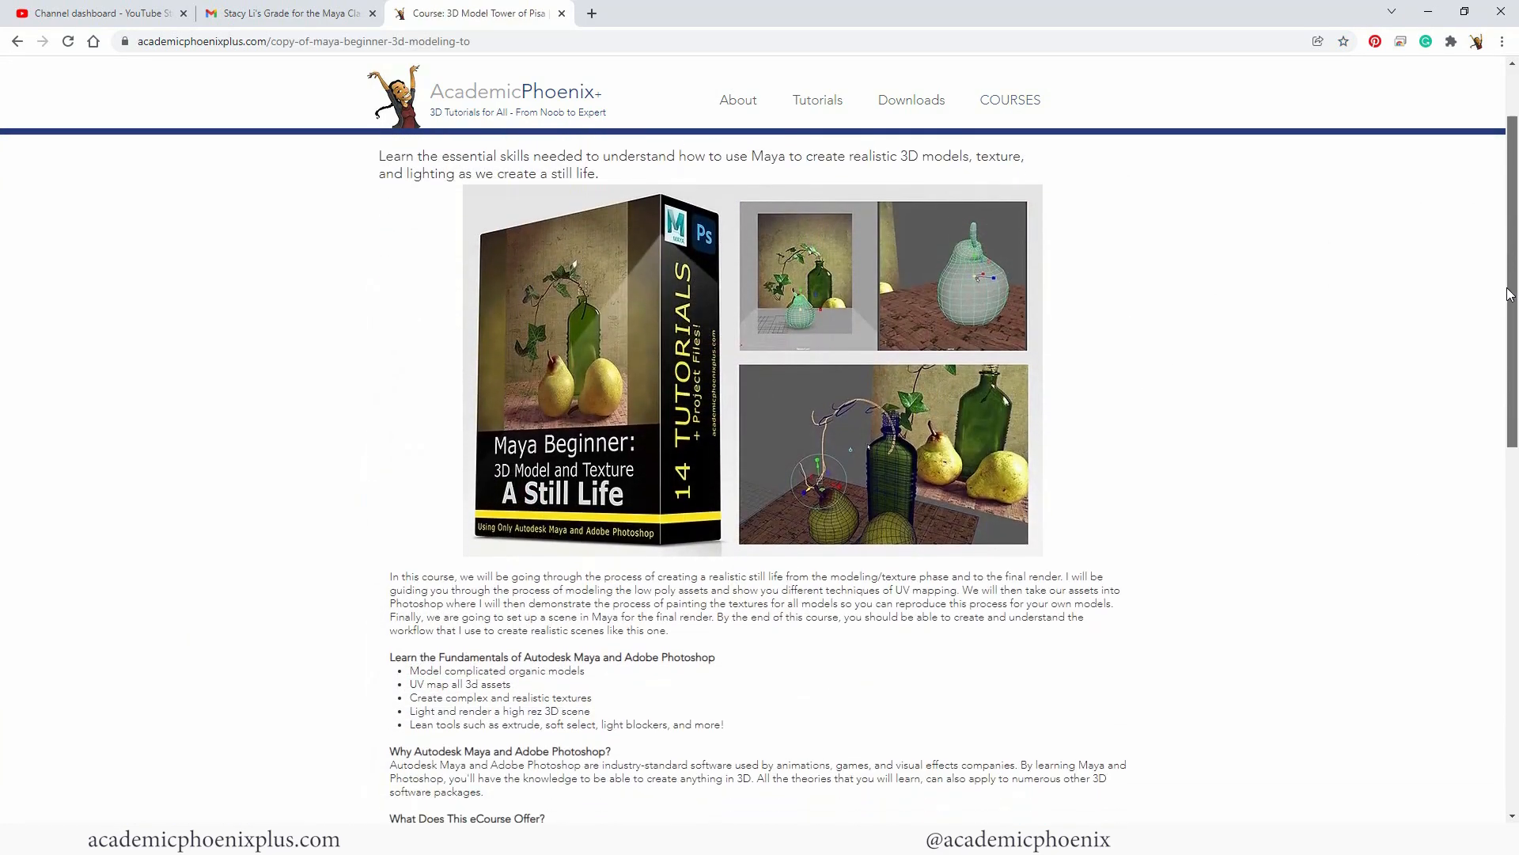
{"action": "left_click_drag", "start_coordinate": [1510, 295], "coordinate": [1469, 251]}
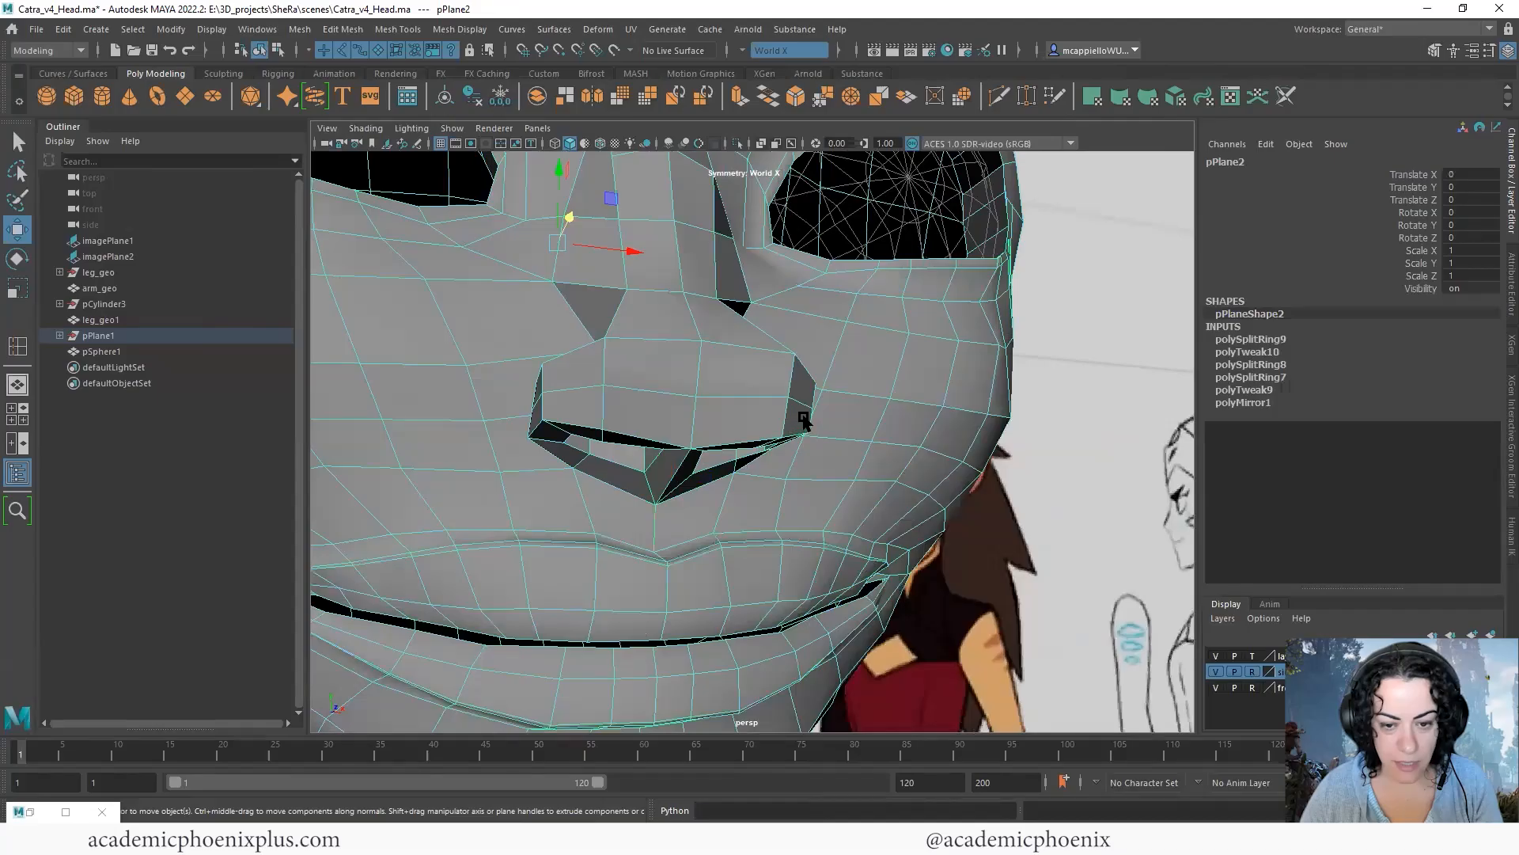
{"action": "scroll", "coordinate": [705, 500], "scroll_direction": "down", "scroll_amount": 3}
- Insert an edge loop around the mouth, running between the nose and the upper lip
{"action": "right_click_drag", "start_coordinate": [696, 497], "coordinate": [599, 443], "text": "shift"}
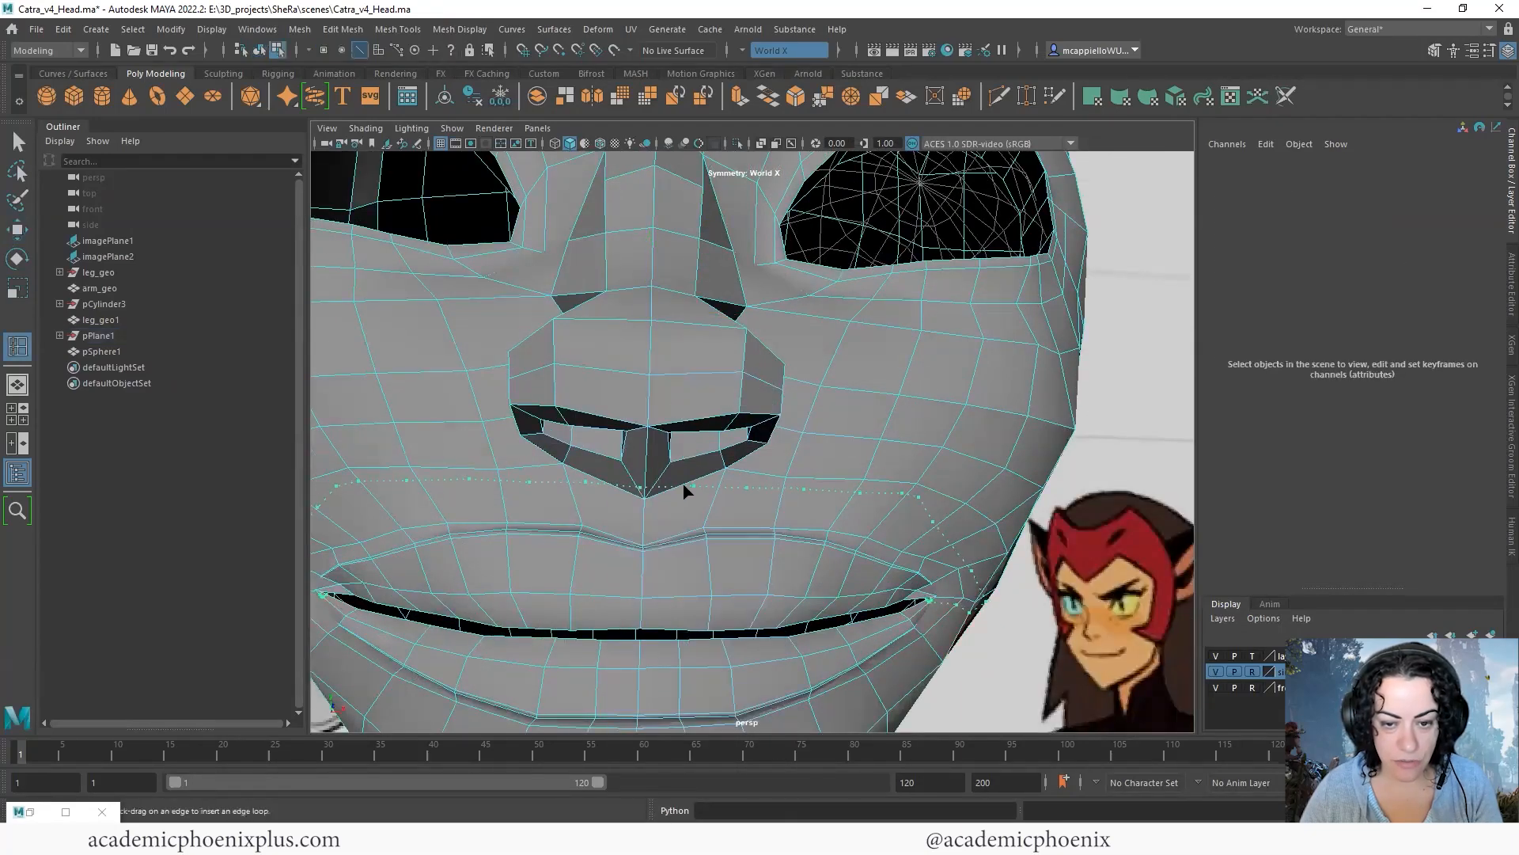